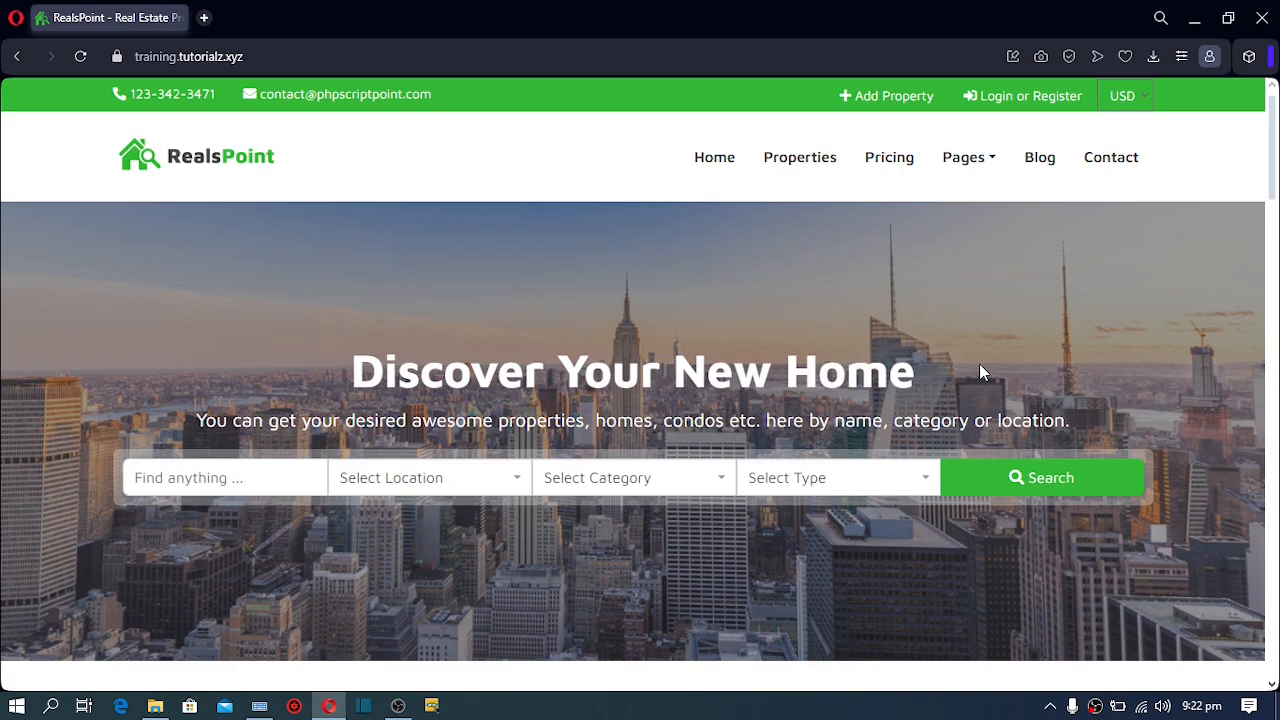
Scroll down the RealsPoint home page, return to the top, then scroll down again
scroll(983, 372, down, 7)
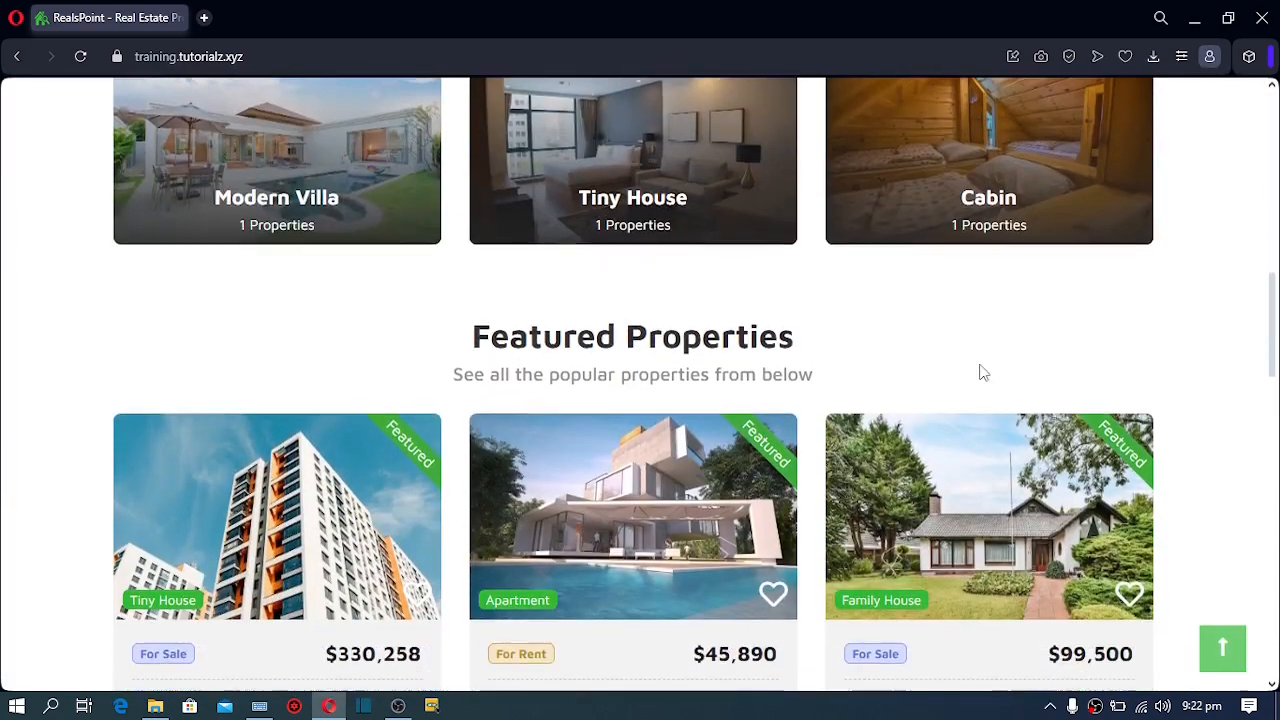
scroll(980, 370, down, 10)
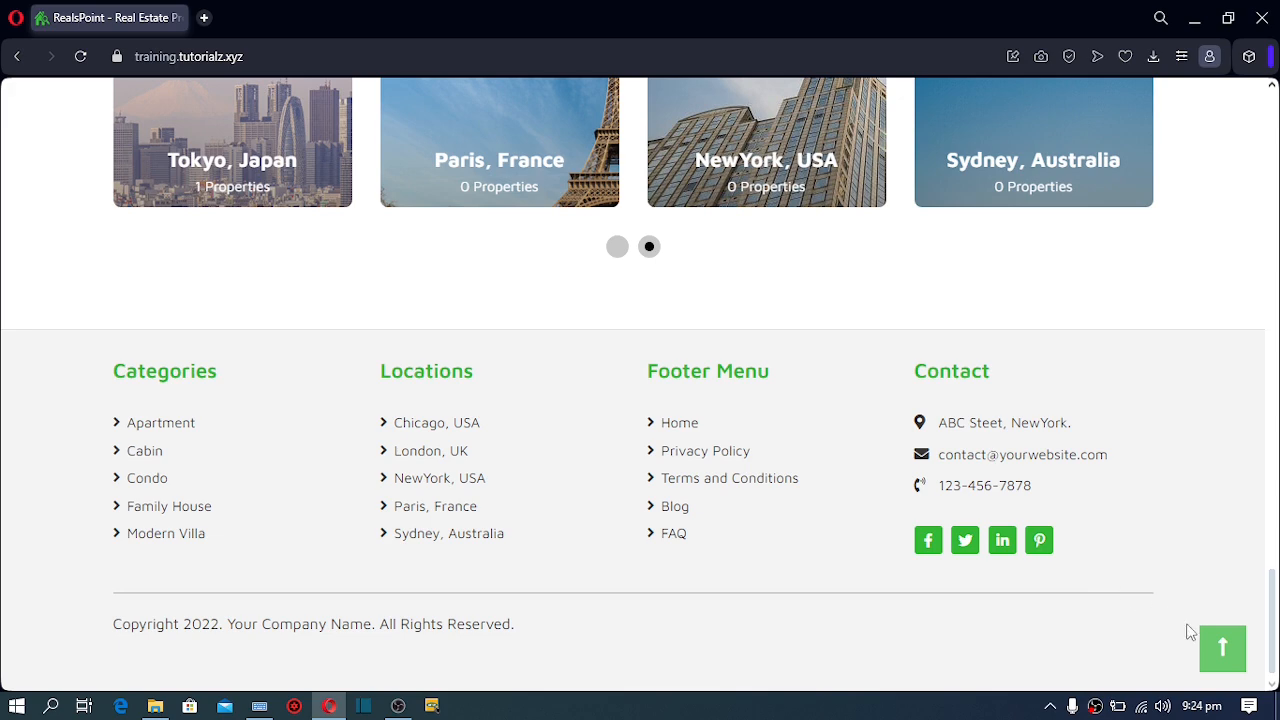
click(1222, 648)
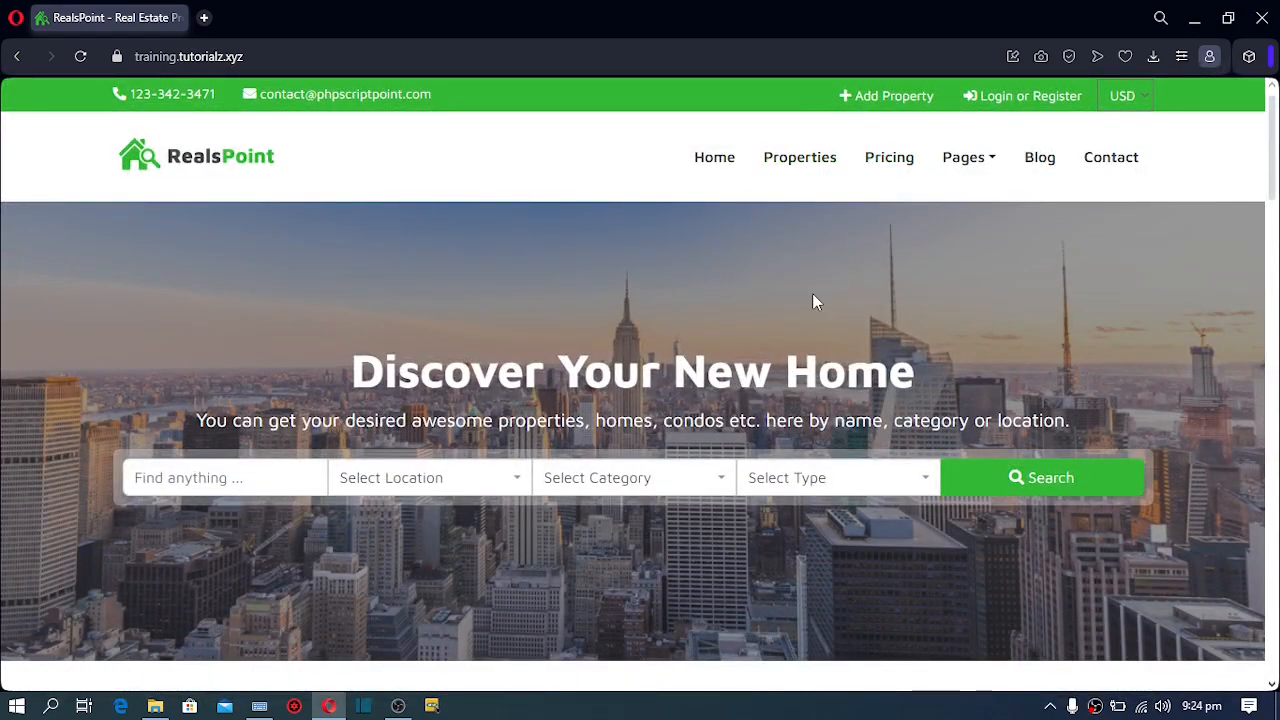
scroll(736, 401, down, 5)
scroll(736, 401, down, 7)
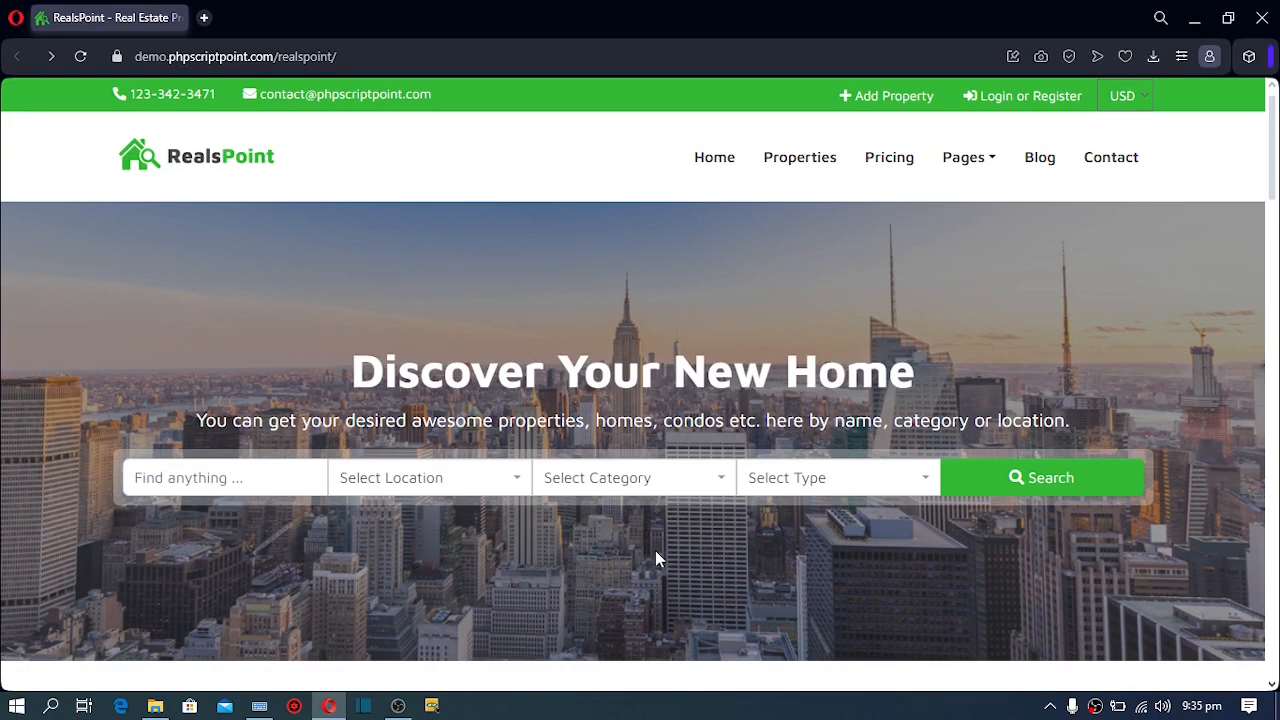
Search with property type For Rent, leaving the category unselected
click(800, 477)
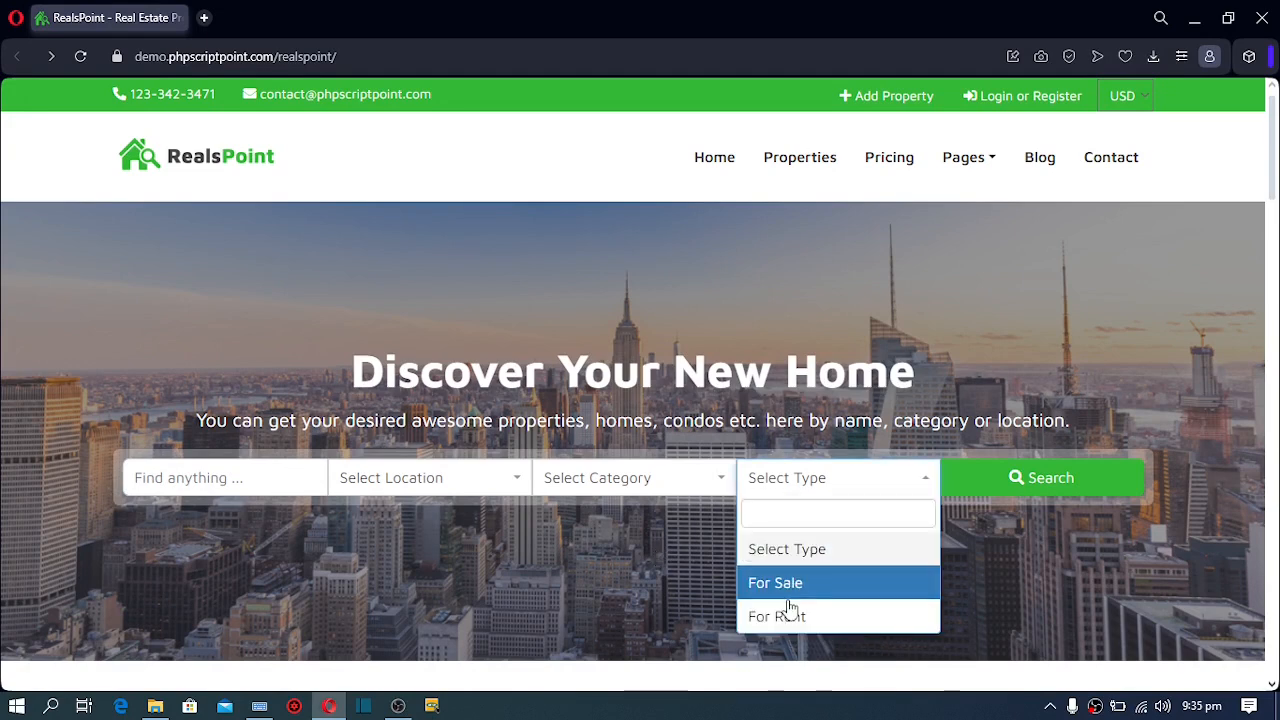
click(745, 627)
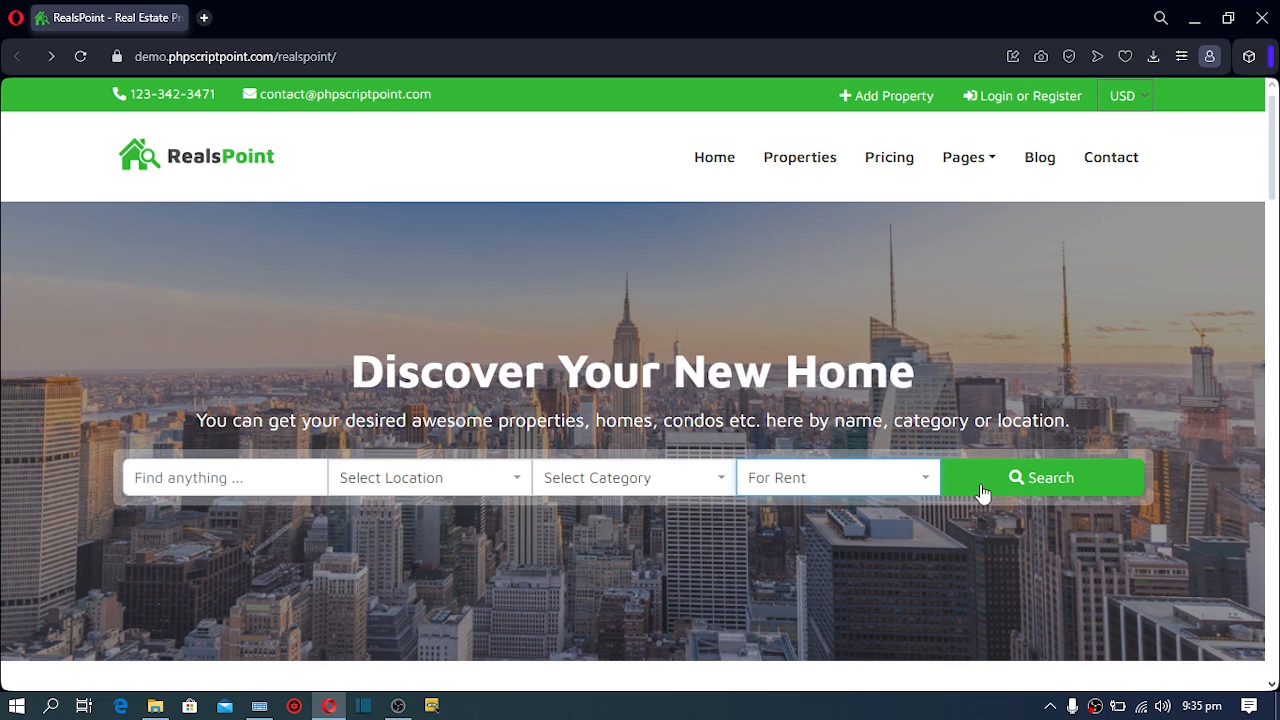
click(598, 480)
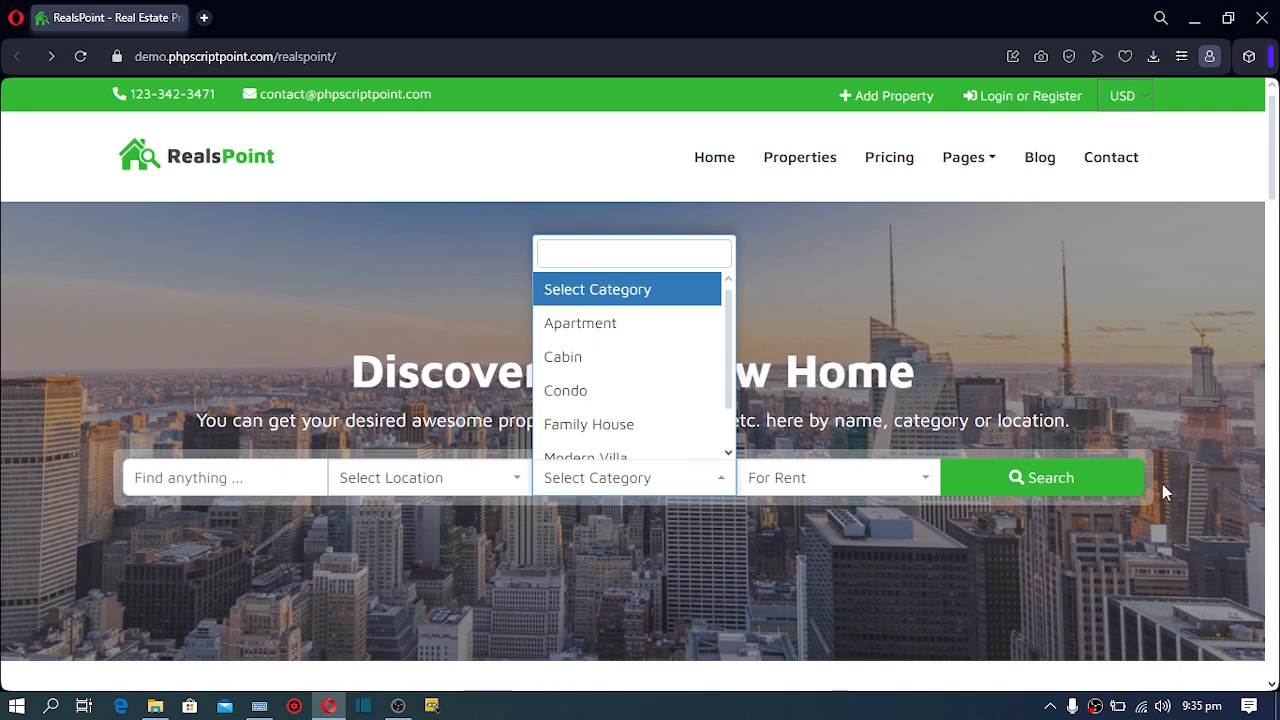
click(1035, 490)
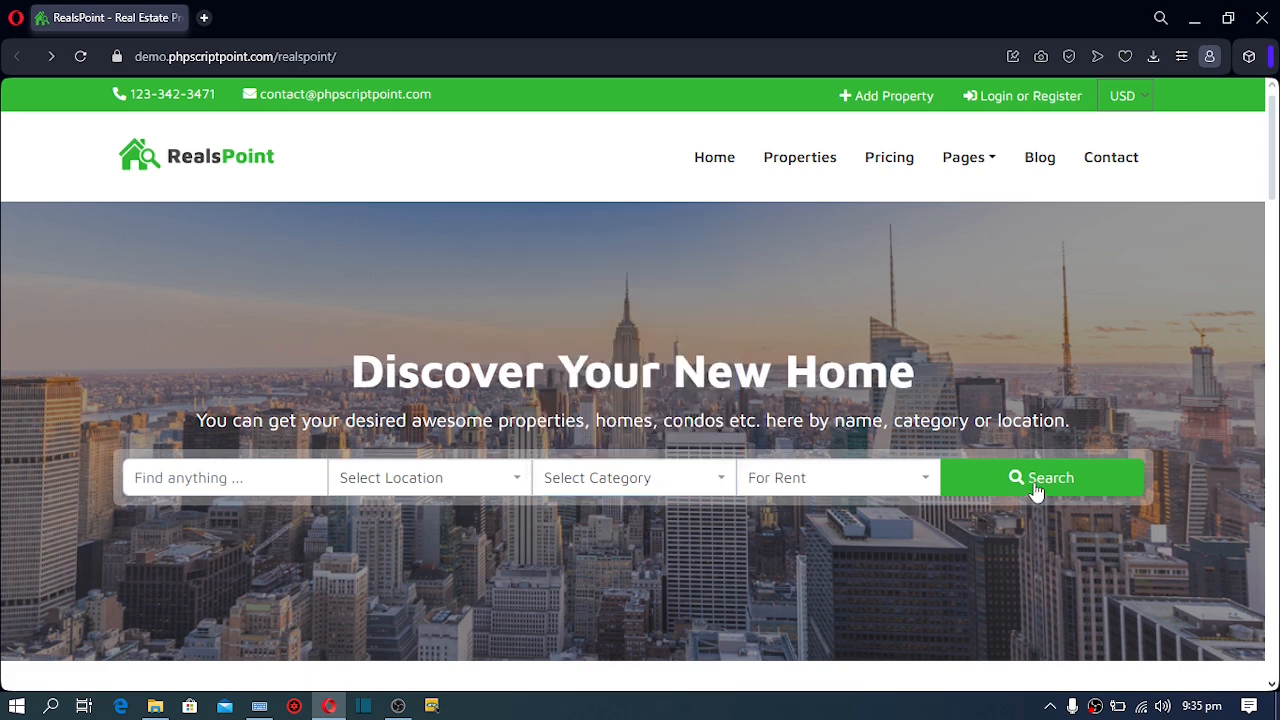
click(1037, 490)
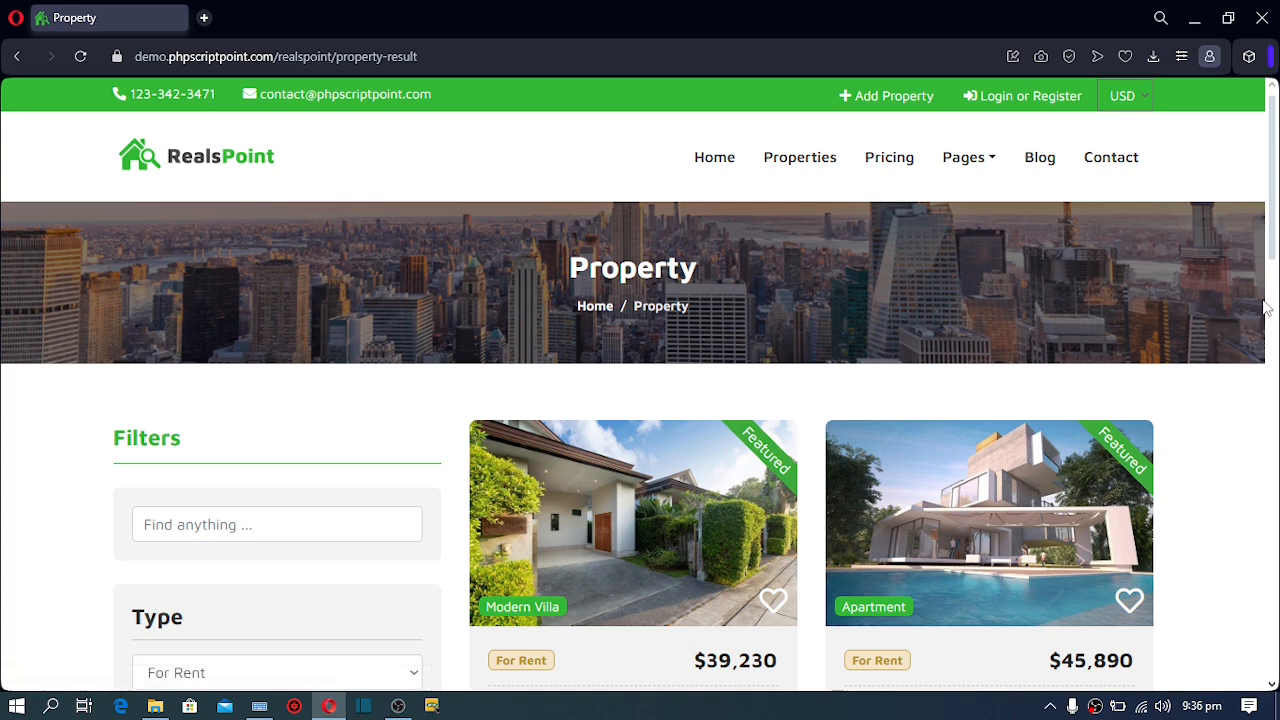
Scroll the results and open the 1375 Stanley Avenue listing ($39,230, Tokyo, Japan)
drag(1274, 230, 1277, 314)
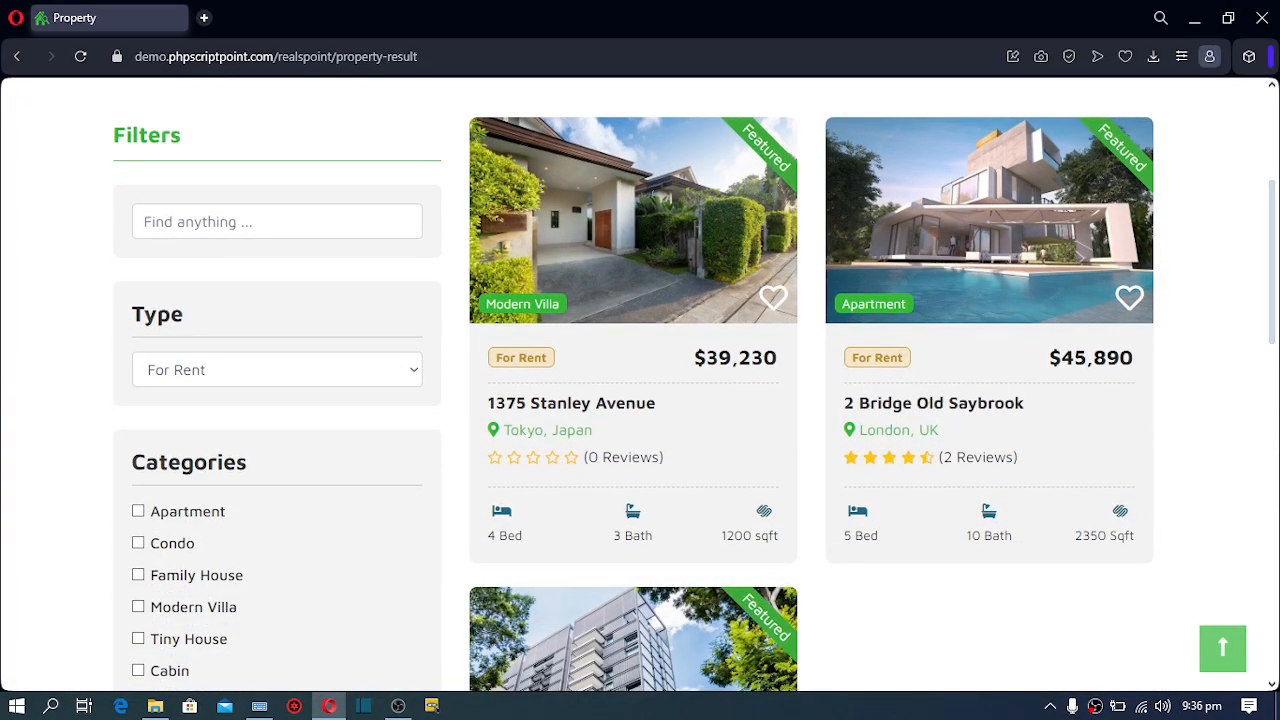
click(683, 306)
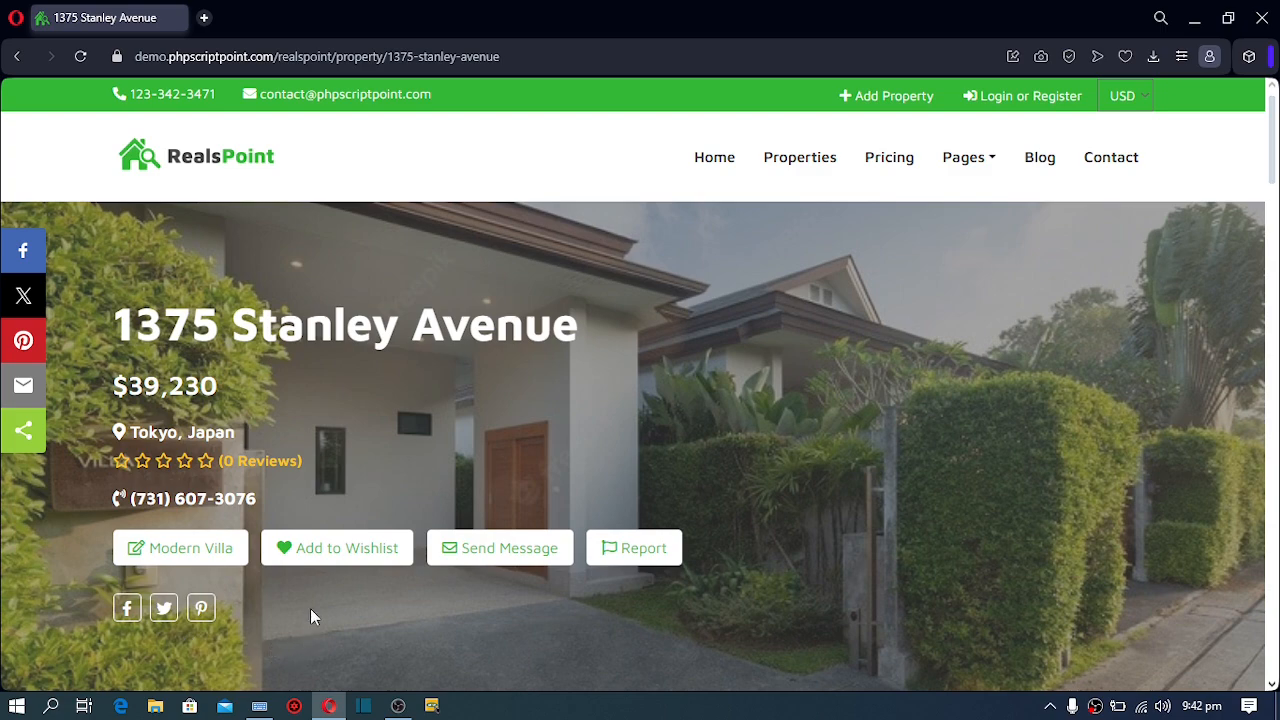
scroll(309, 612, down, 3)
scroll(314, 598, down, 1)
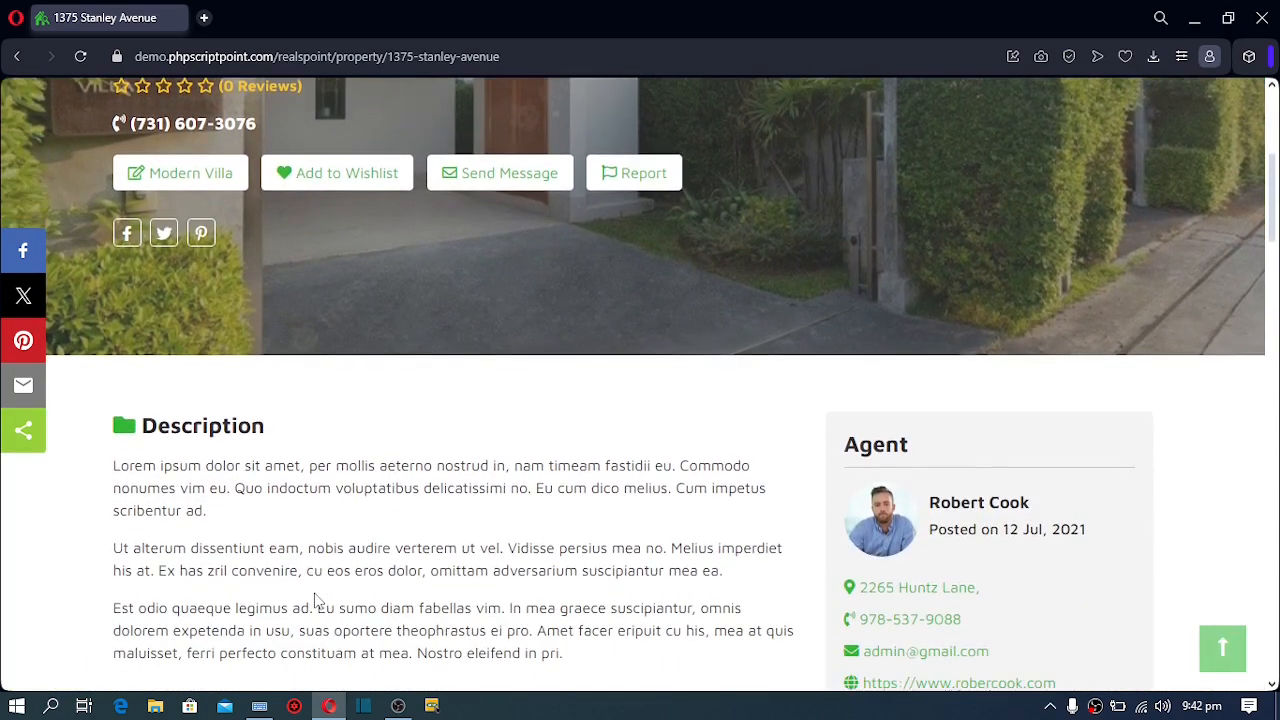
scroll(314, 598, down, 1)
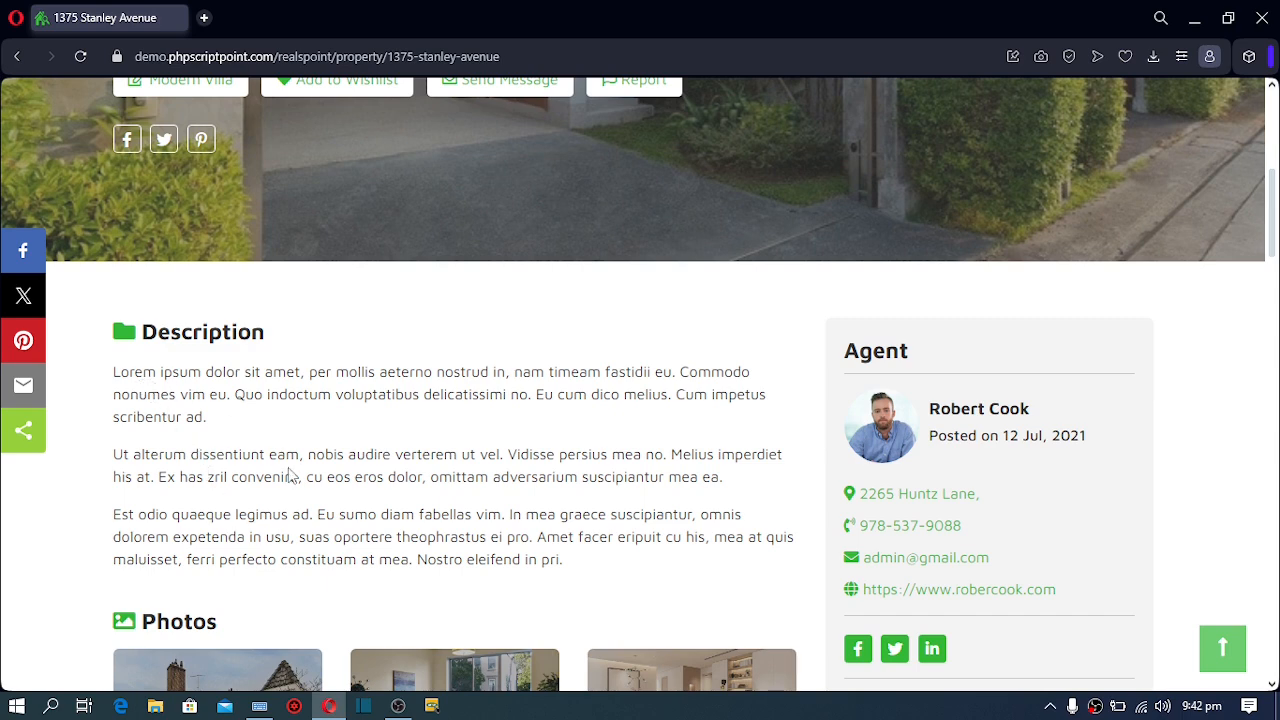
scroll(290, 474, down, 3)
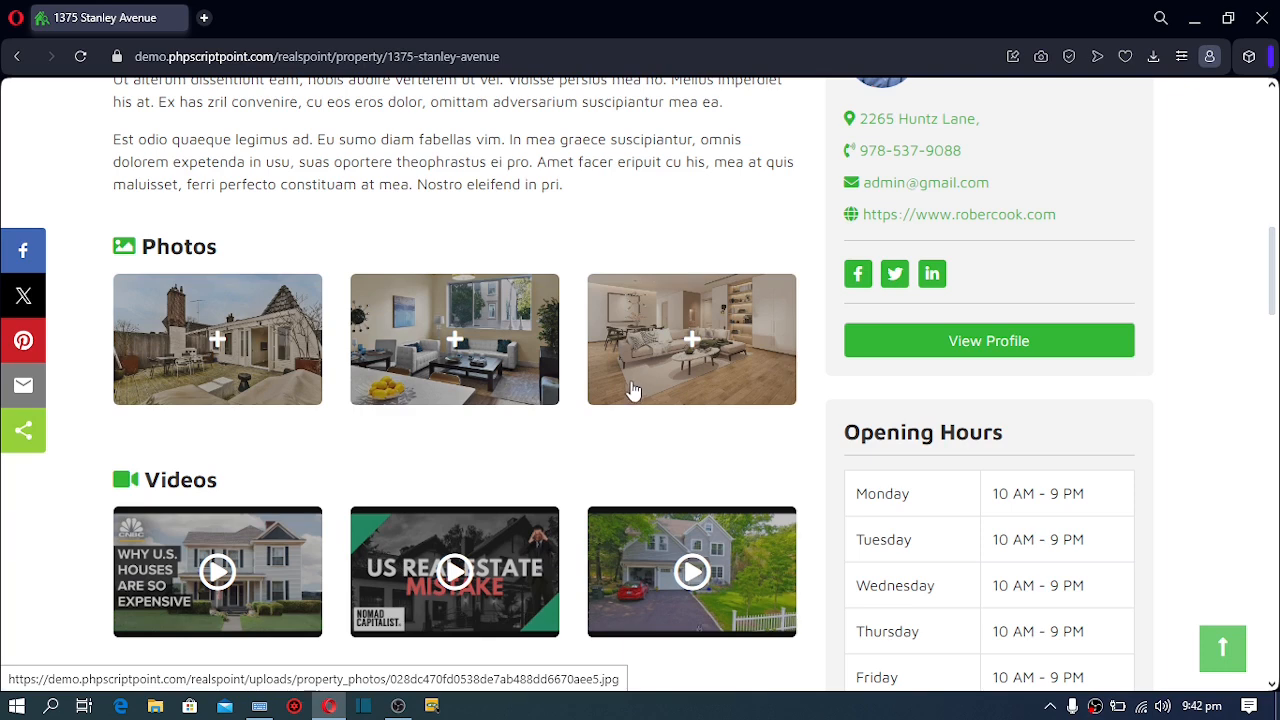
scroll(482, 418, down, 2)
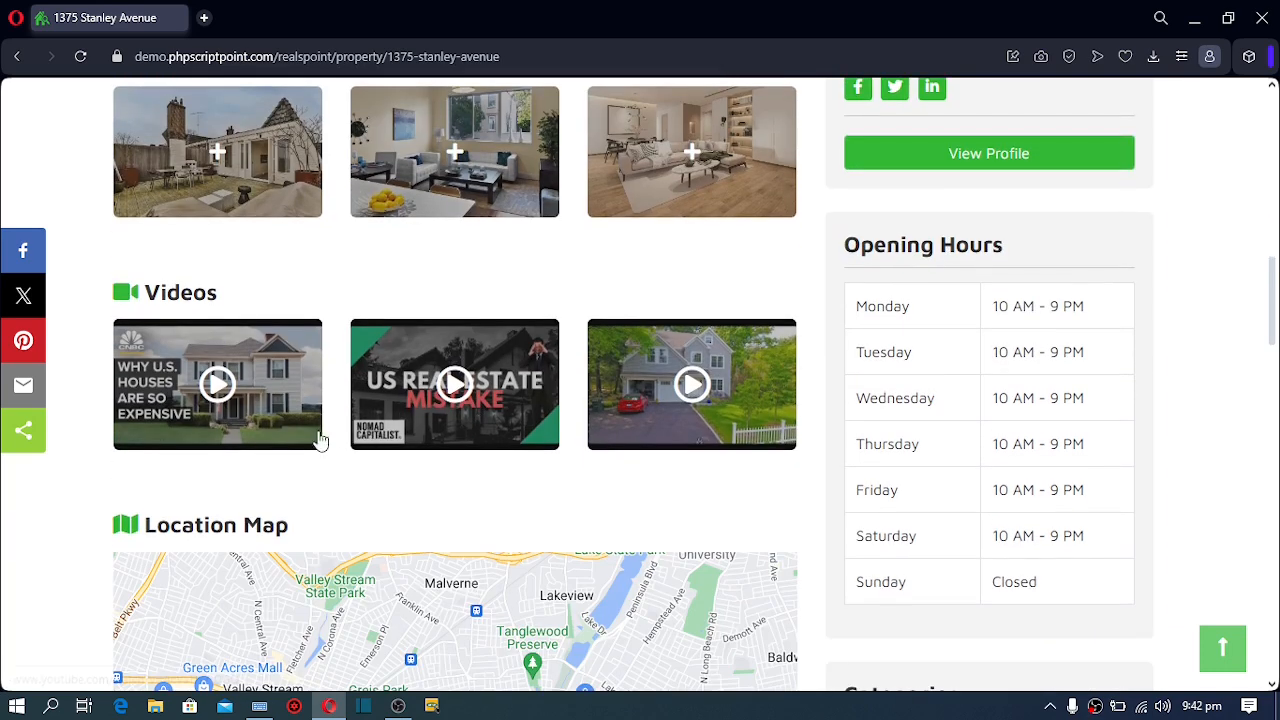
scroll(514, 437, down, 3)
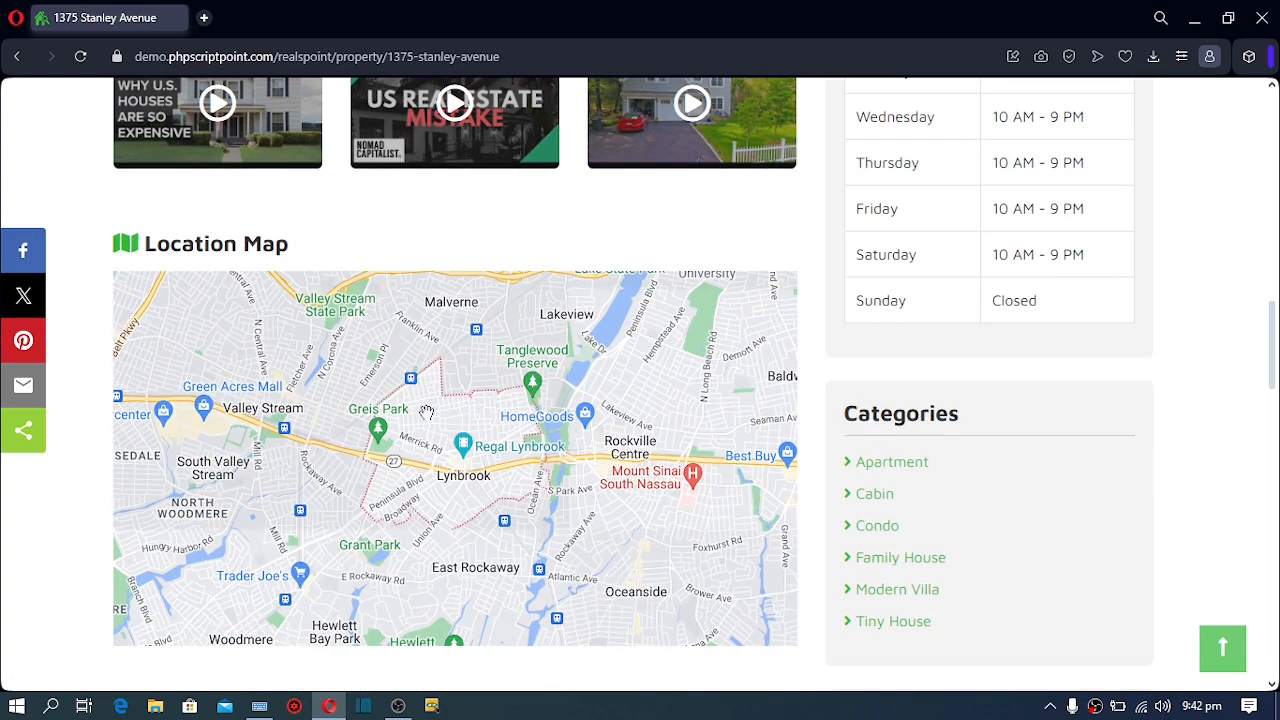
scroll(426, 412, down, 5)
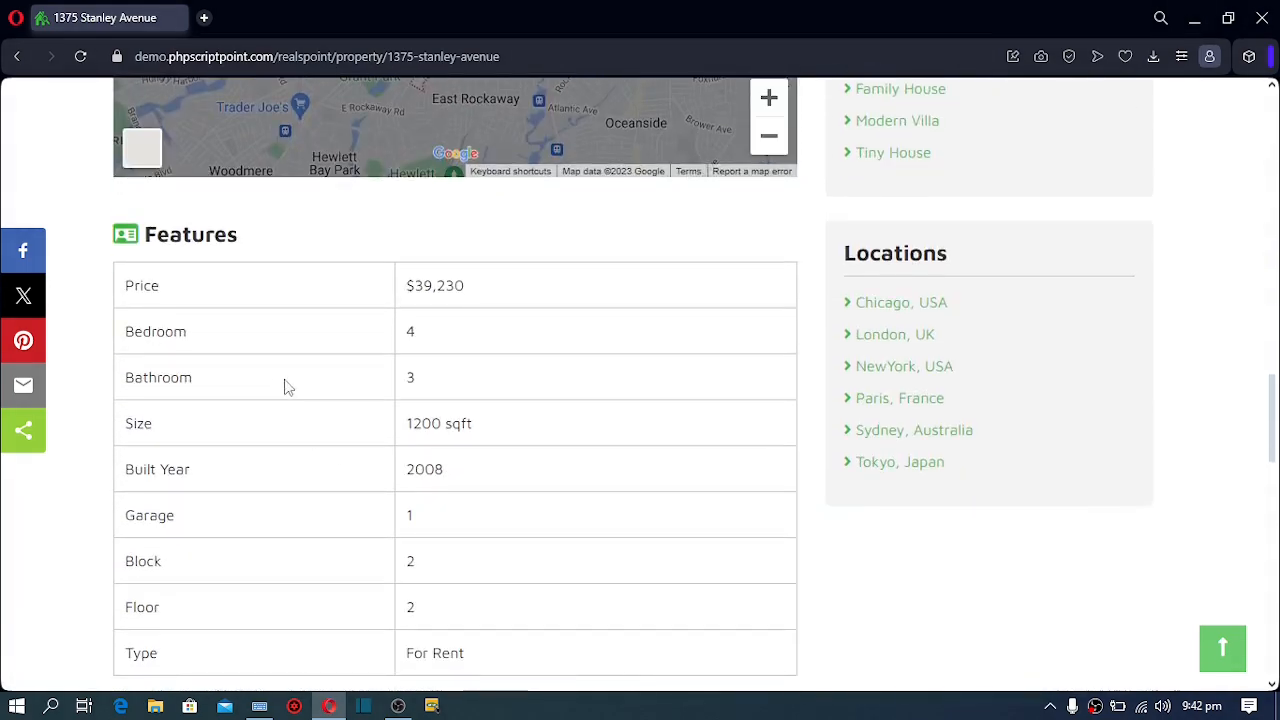
scroll(451, 371, down, 3)
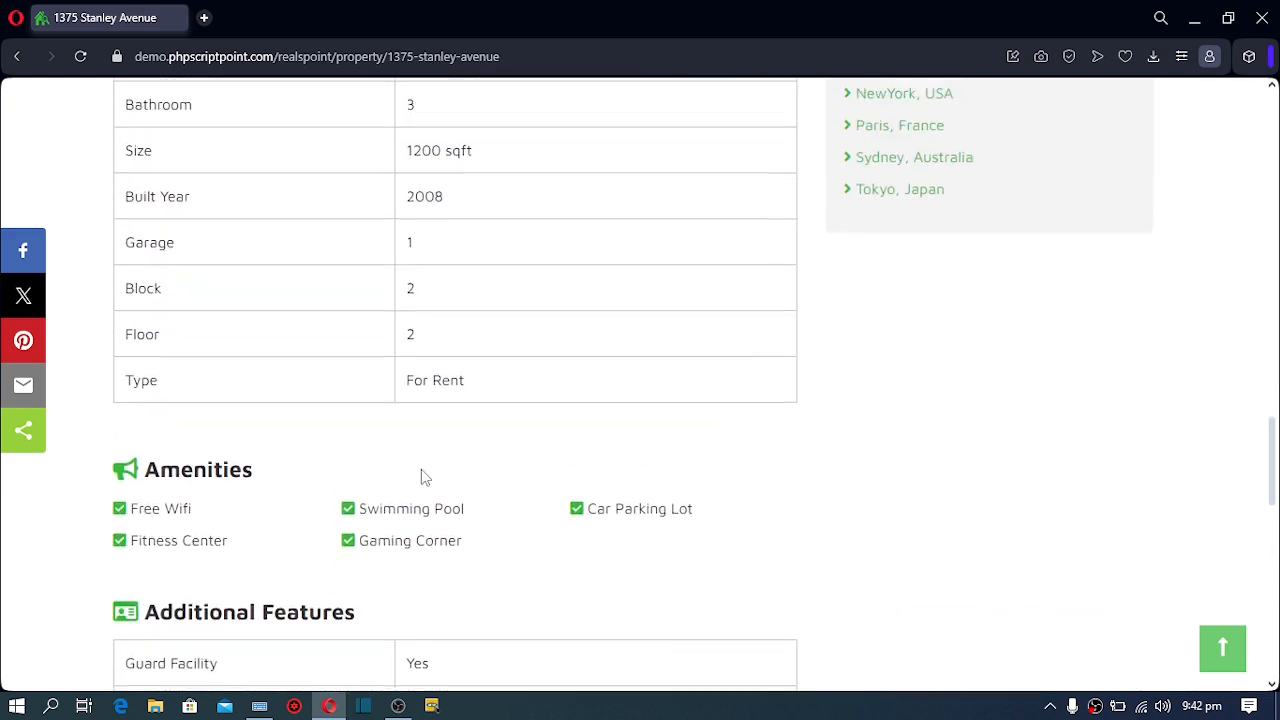
scroll(422, 478, up, 3)
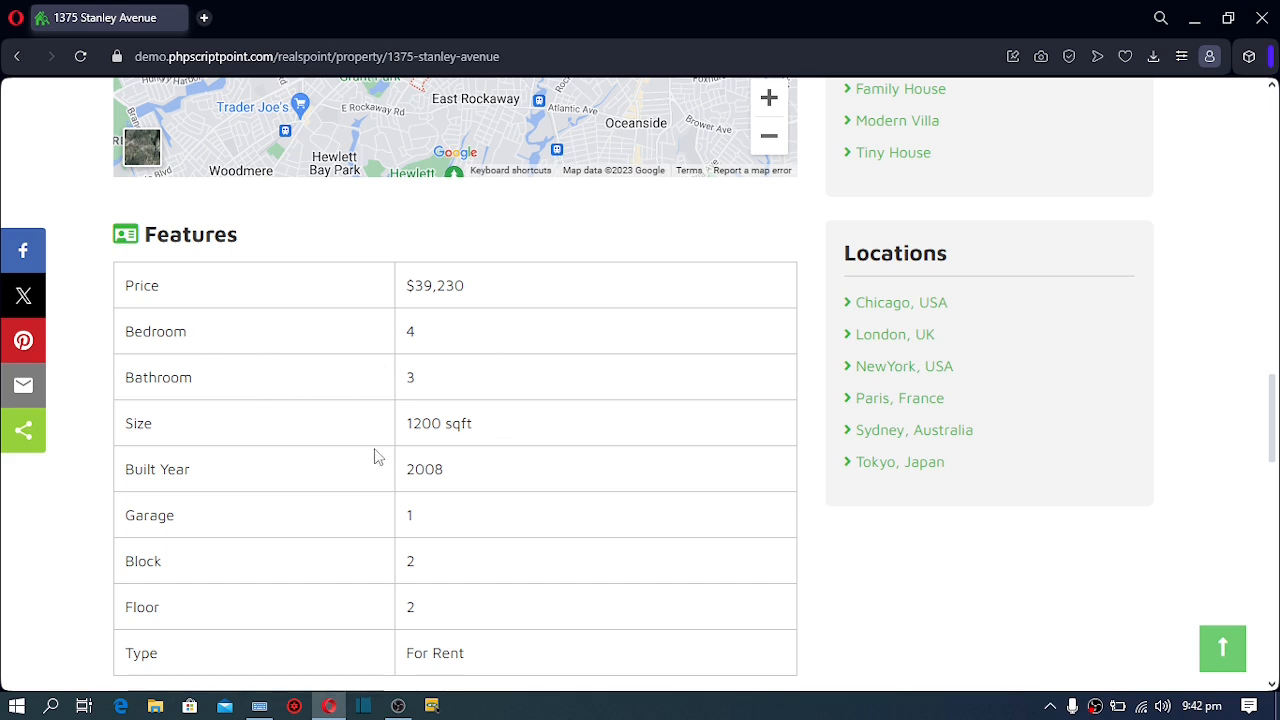
scroll(368, 470, down, 5)
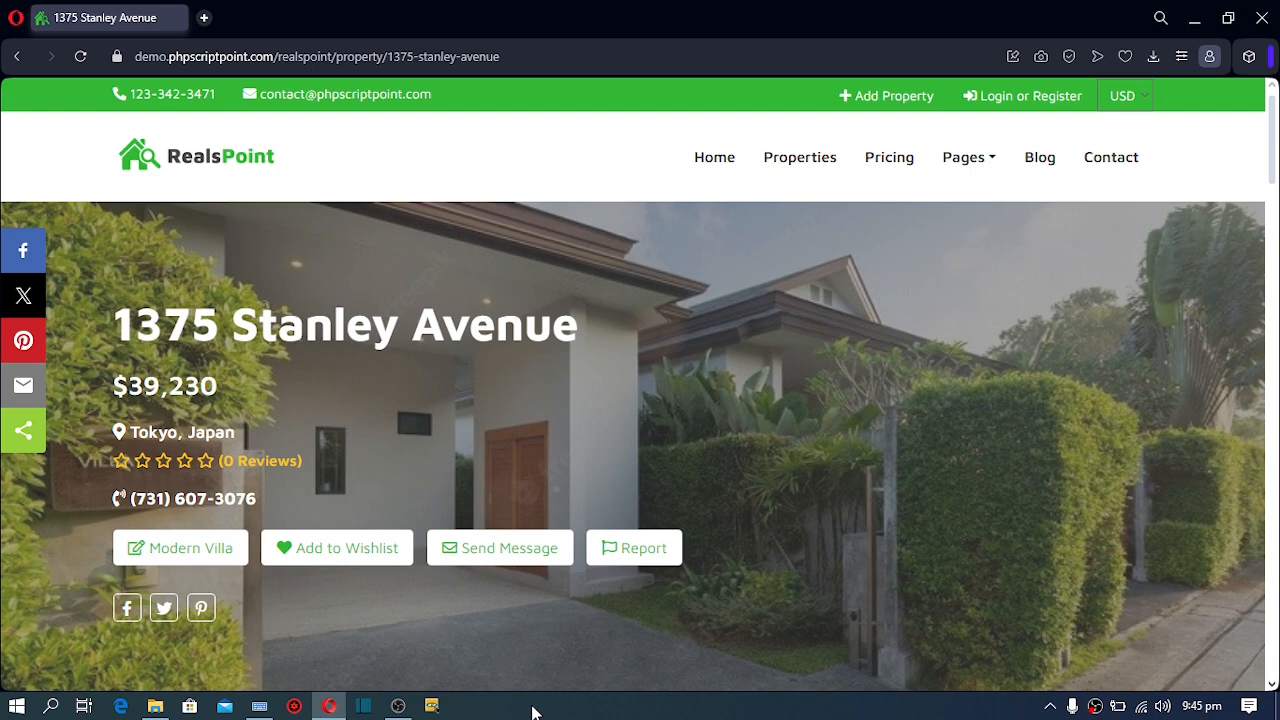
Go to the Pricing page and scroll through the Free, Standard and Premium plan cards
click(886, 166)
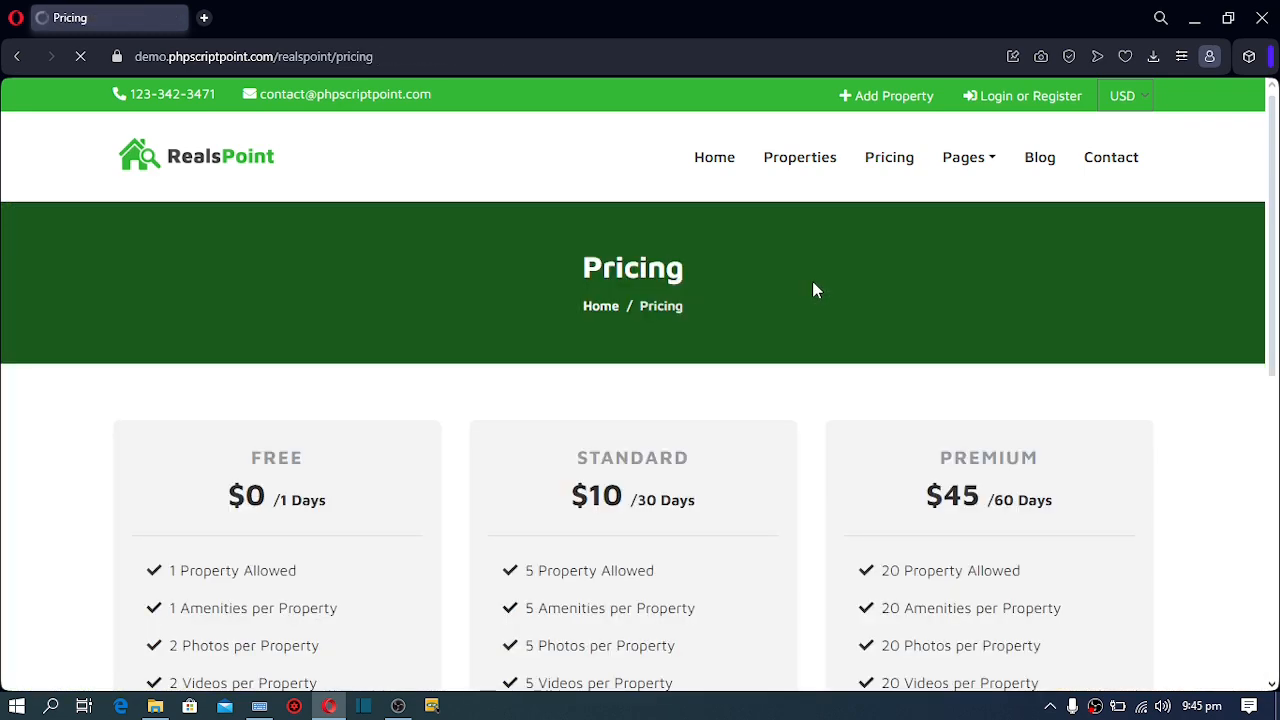
scroll(748, 334, down, 2)
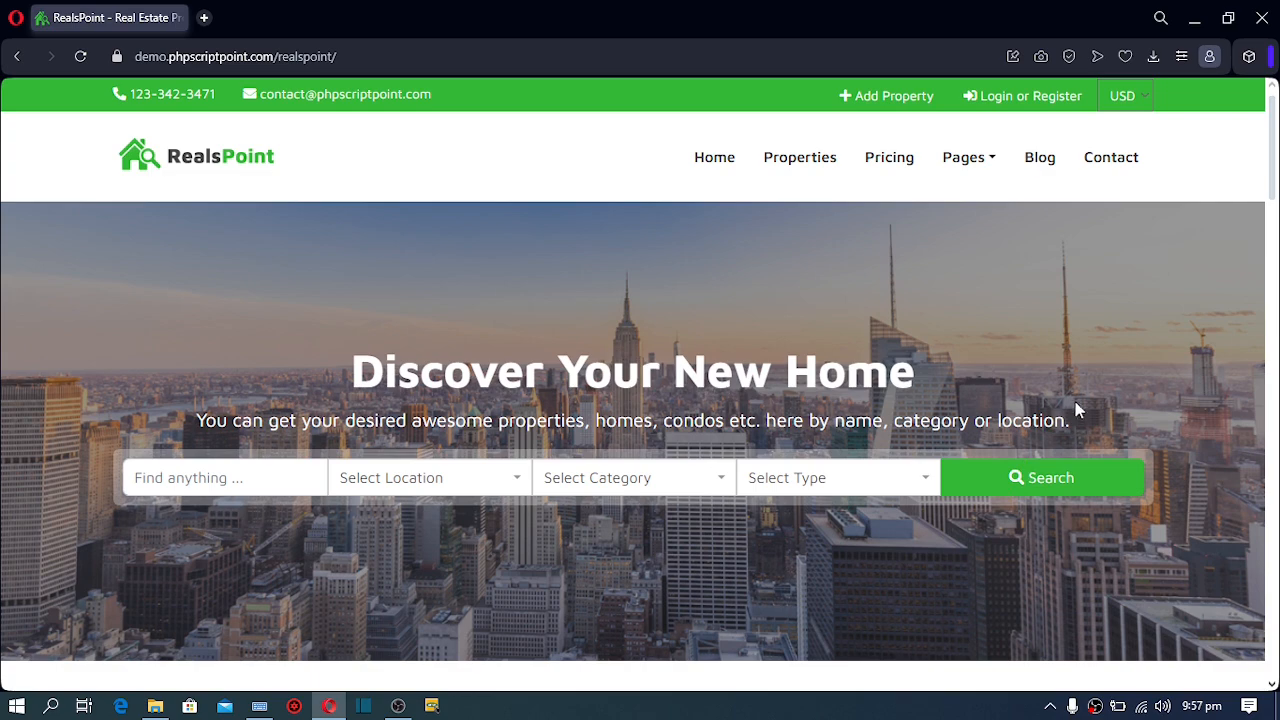
scroll(1058, 374, down, 5)
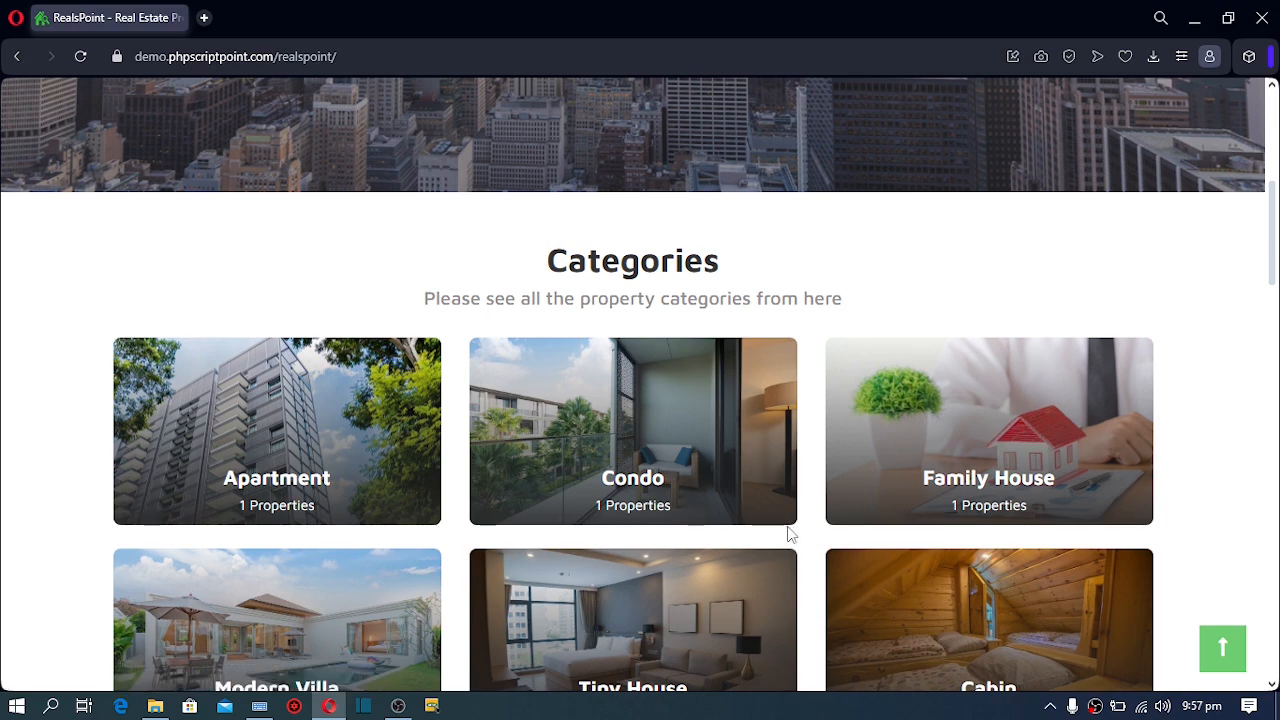
scroll(787, 535, down, 5)
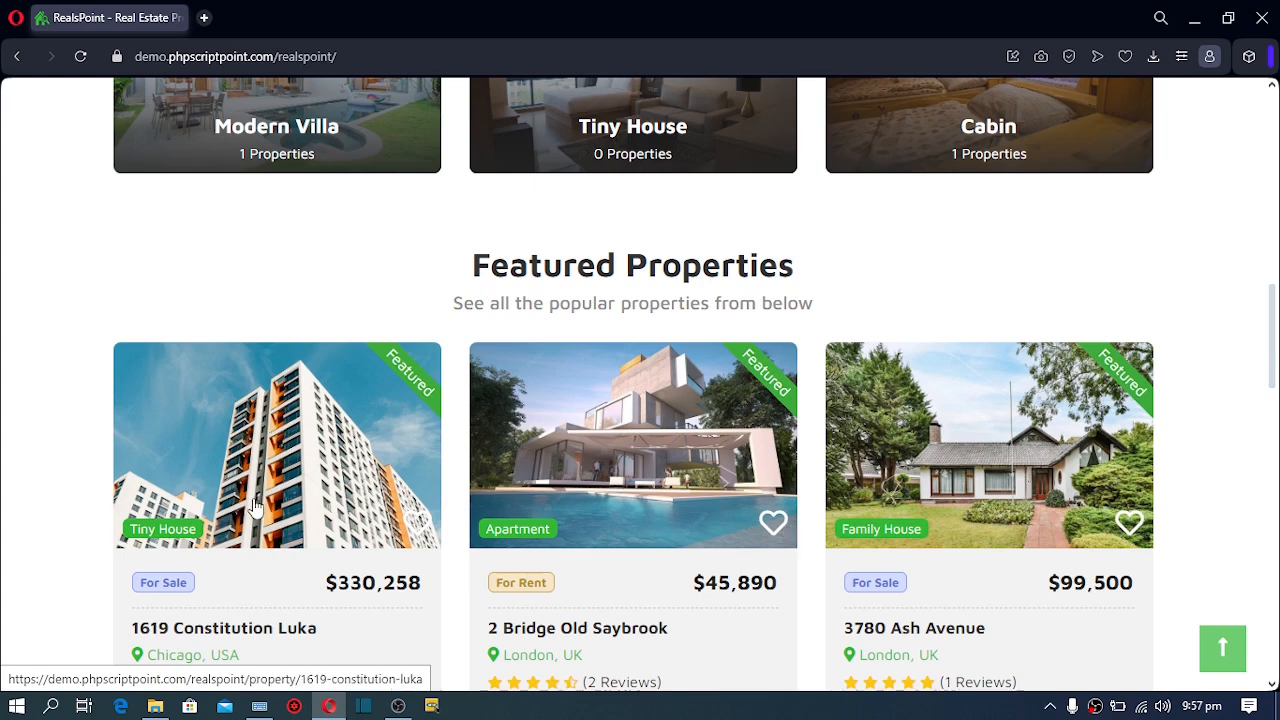
scroll(256, 508, down, 3)
scroll(256, 508, down, 5)
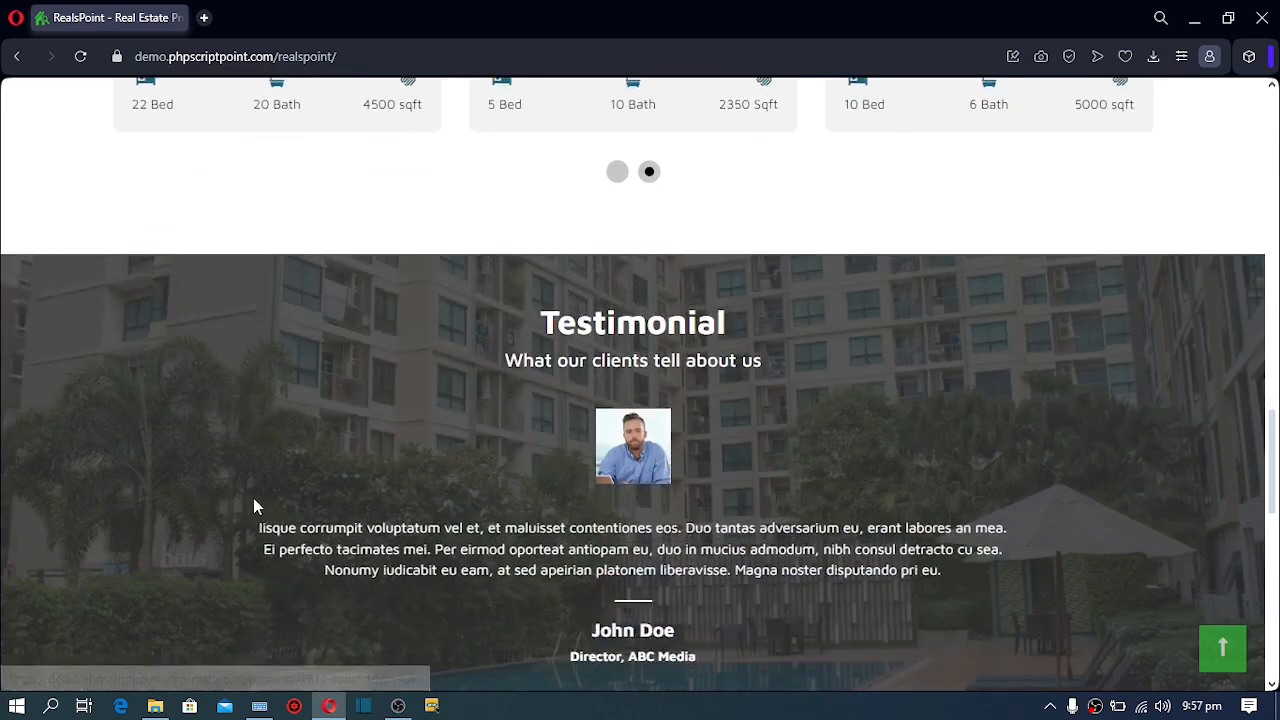
scroll(514, 476, down, 4)
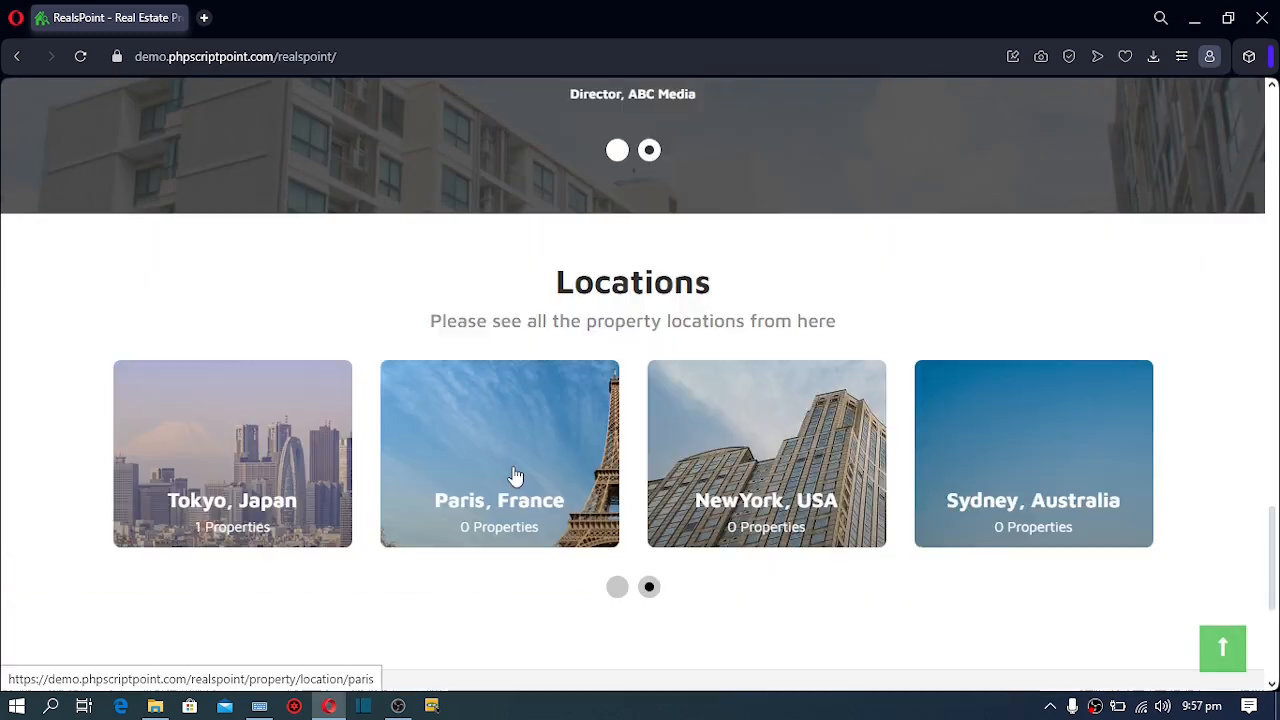
scroll(514, 476, down, 4)
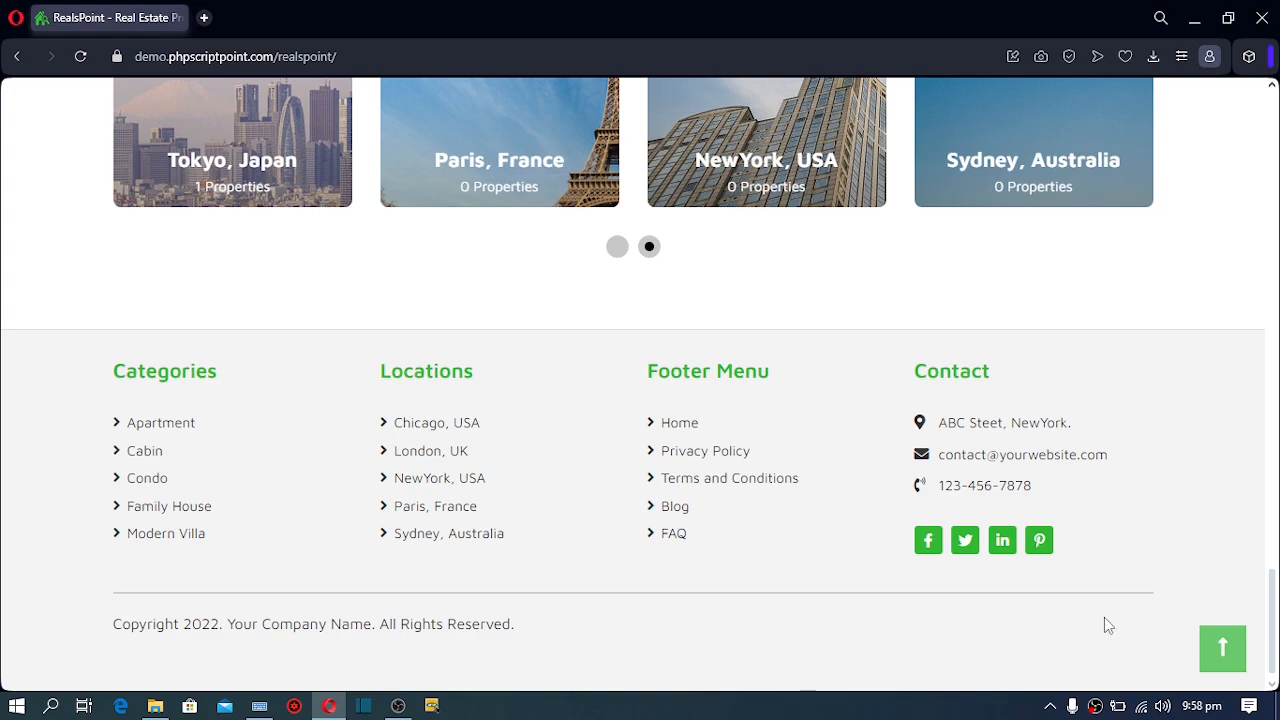
From the top of the home page, open the 2 Bridge Old Saybrook featured property
click(1224, 651)
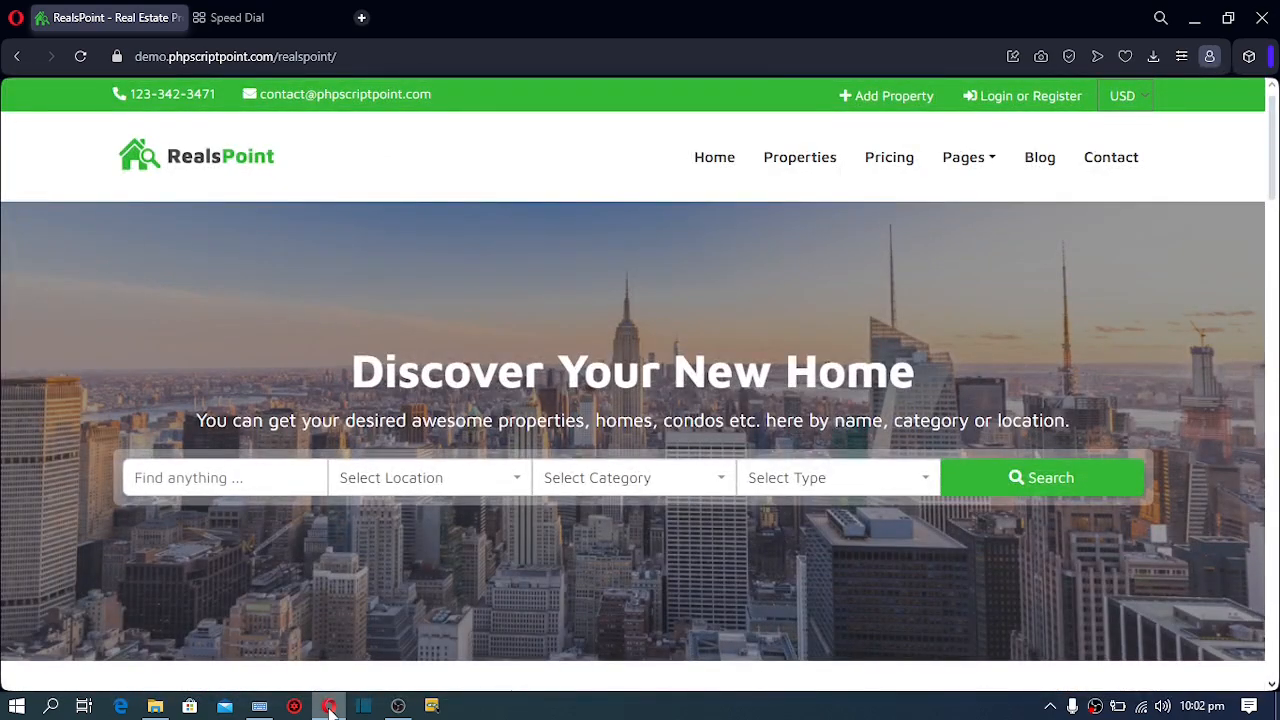
click(329, 707)
scroll(370, 615, down, 10)
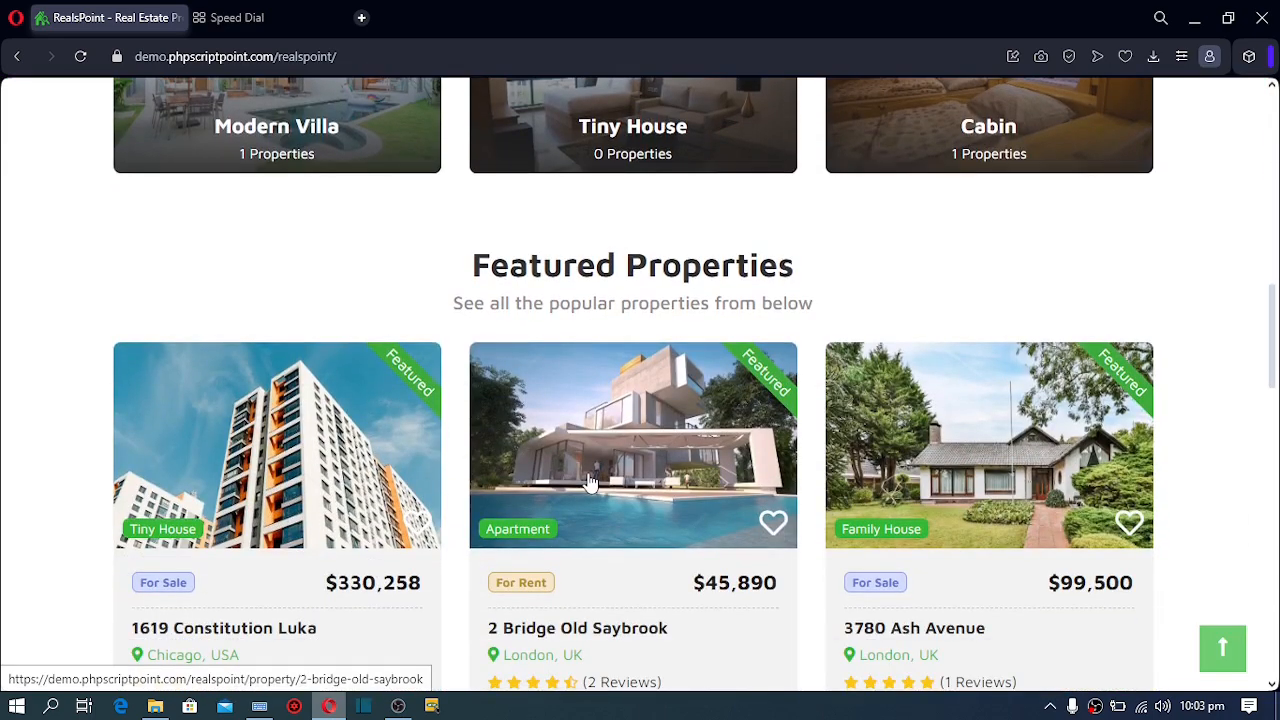
click(590, 483)
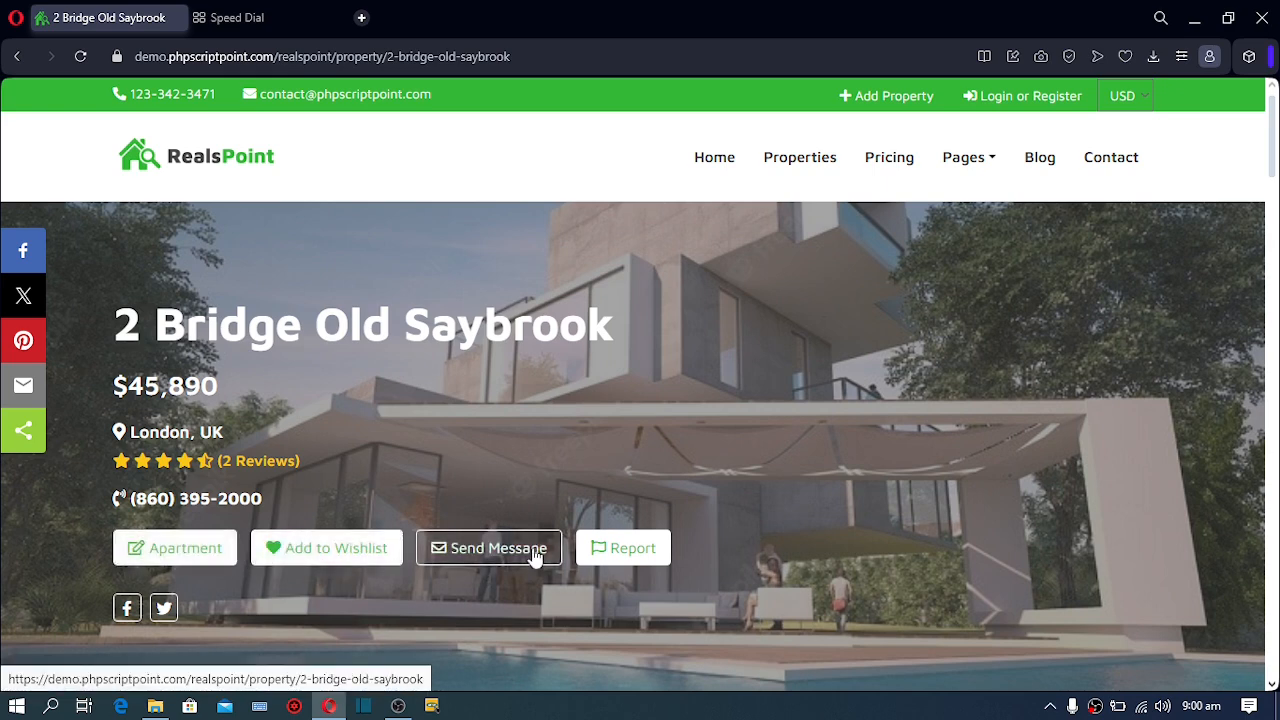
Scroll through the listing's details and features down to its 2 reviews rated 4.5/5
scroll(617, 553, down, 5)
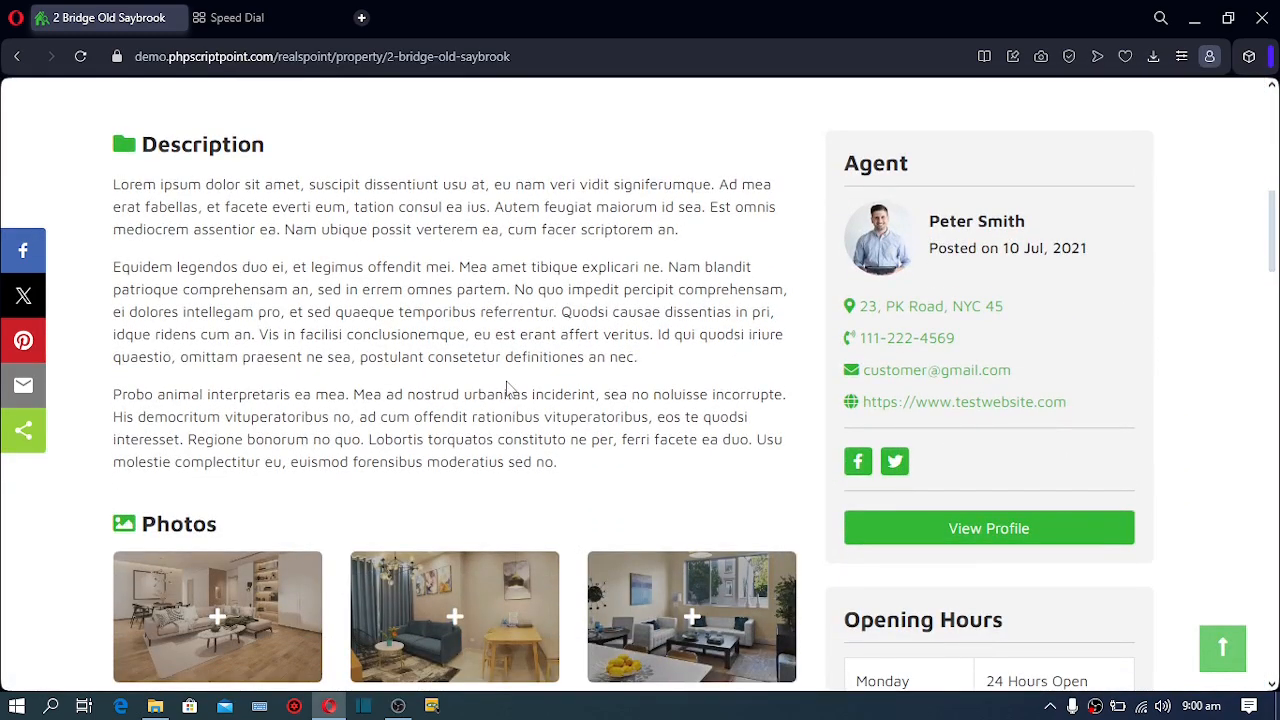
scroll(505, 385, down, 2)
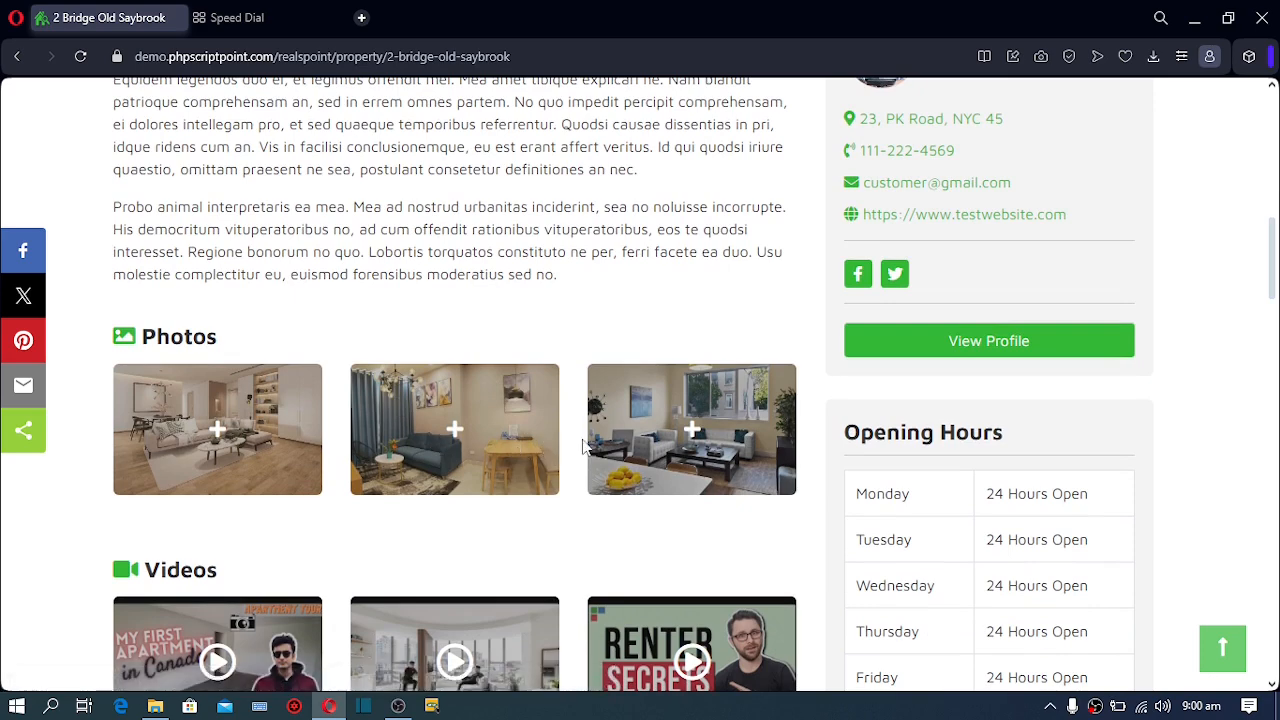
scroll(586, 445, down, 2)
scroll(490, 480, down, 3)
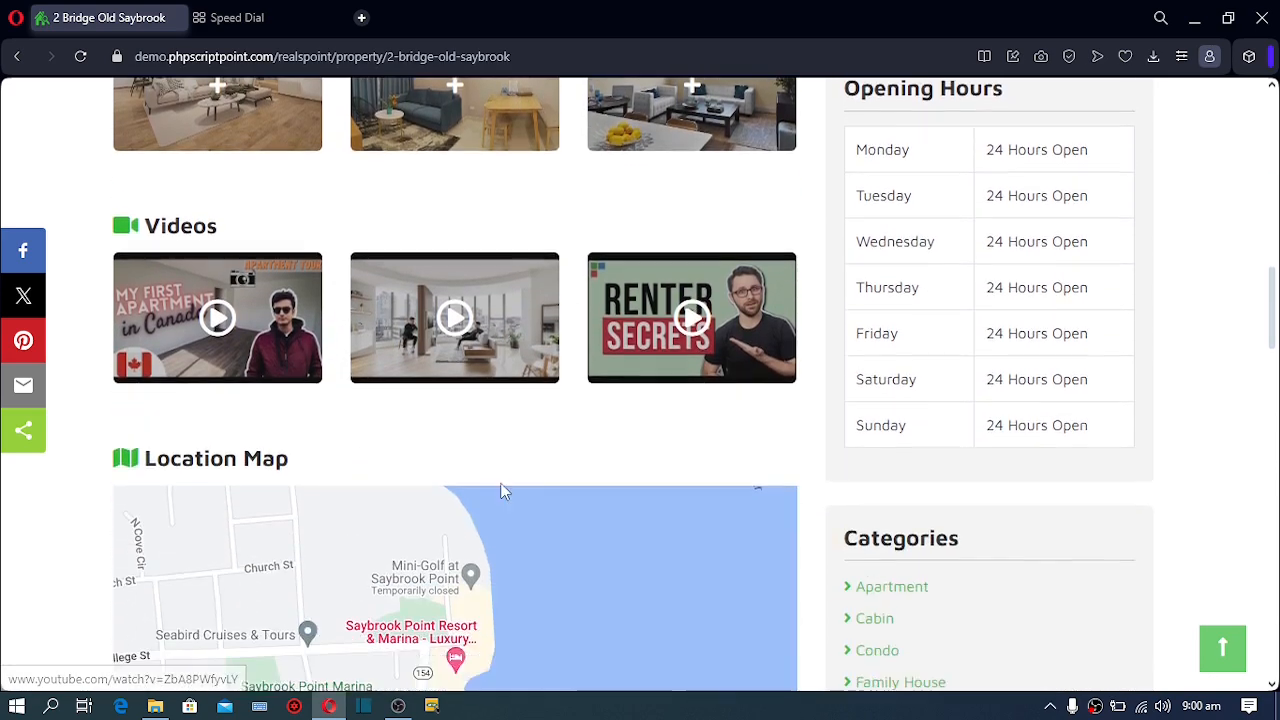
scroll(908, 363, up, 3)
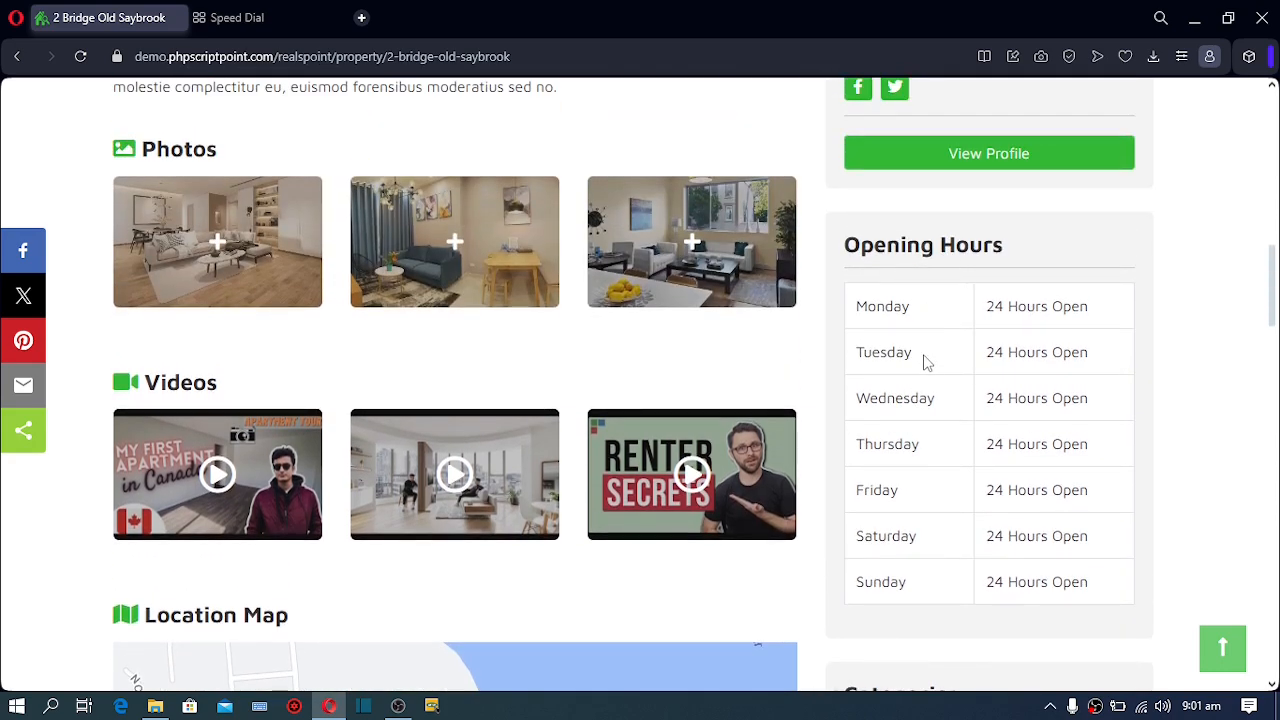
scroll(925, 362, up, 5)
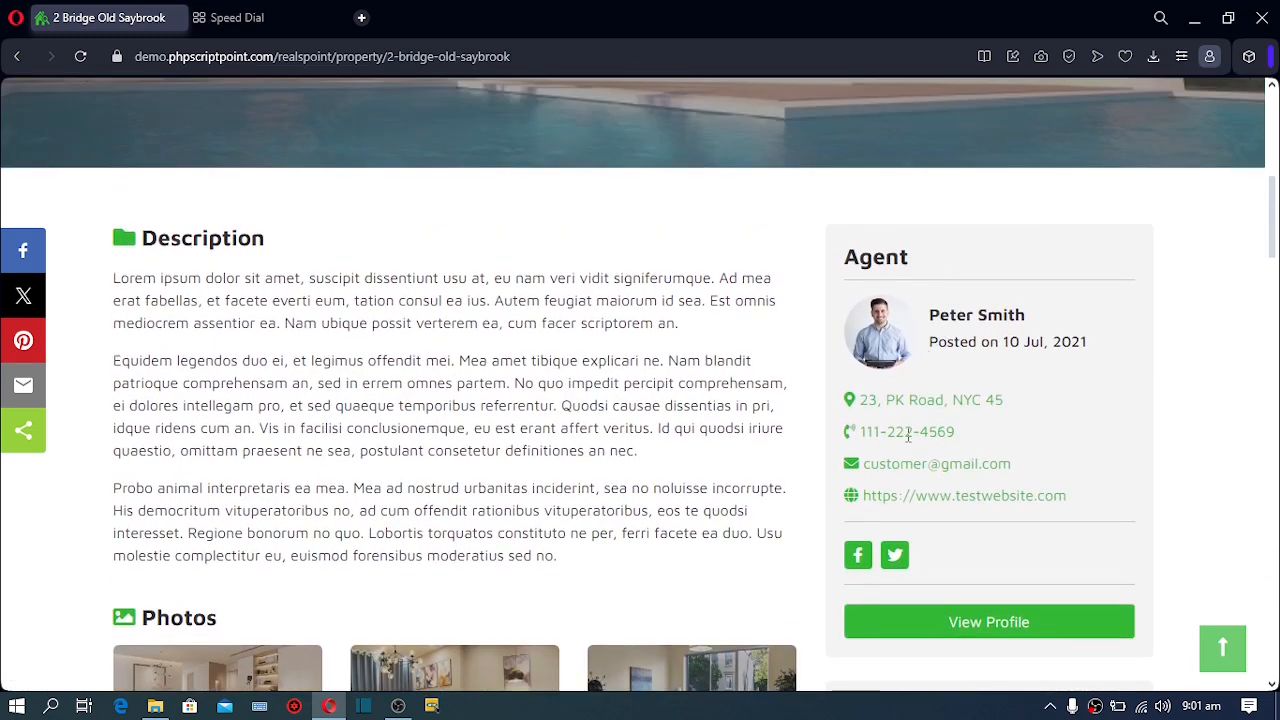
scroll(874, 300, up, 1)
scroll(877, 314, down, 12)
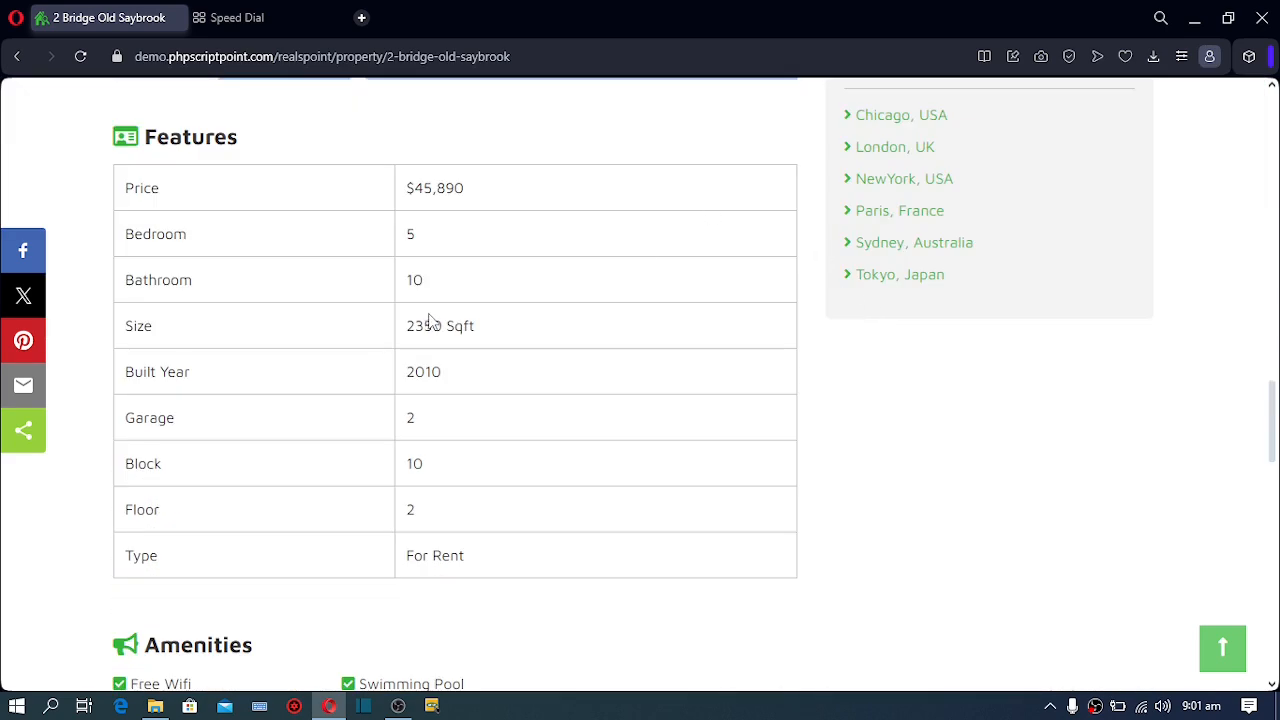
scroll(200, 390, down, 3)
scroll(230, 370, down, 2)
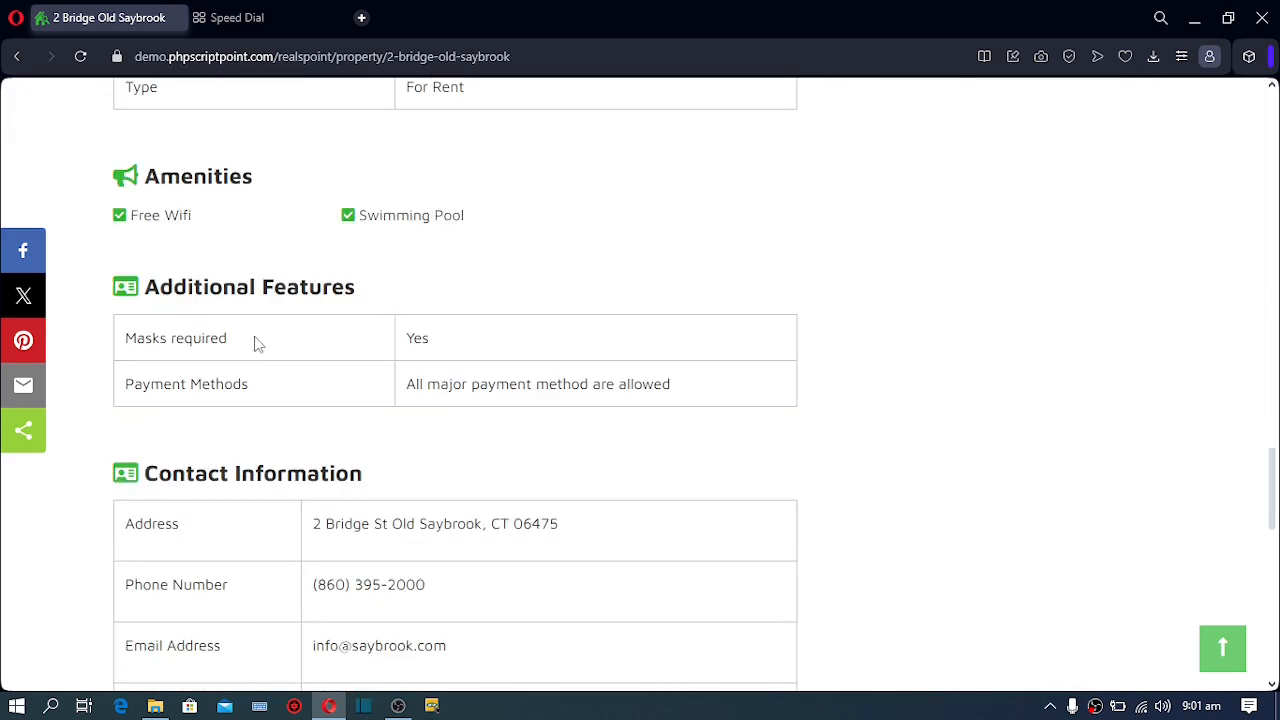
scroll(294, 350, down, 1)
scroll(294, 350, down, 6)
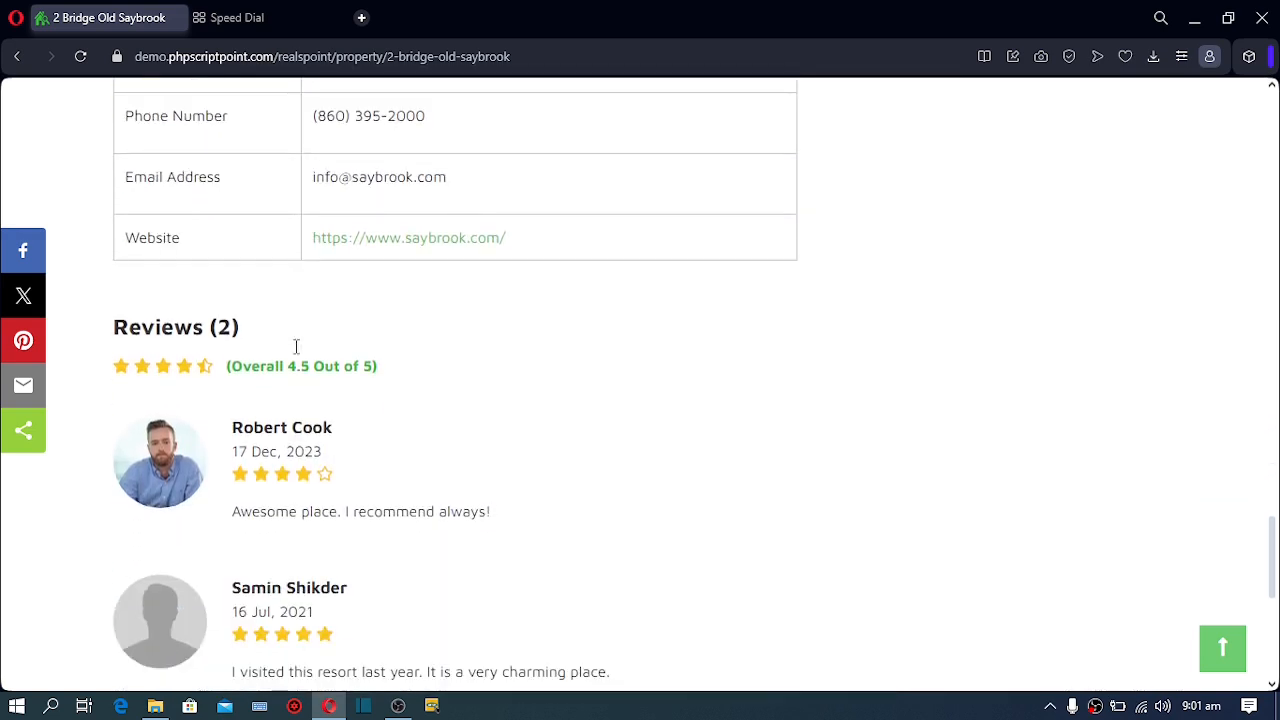
scroll(297, 353, down, 1)
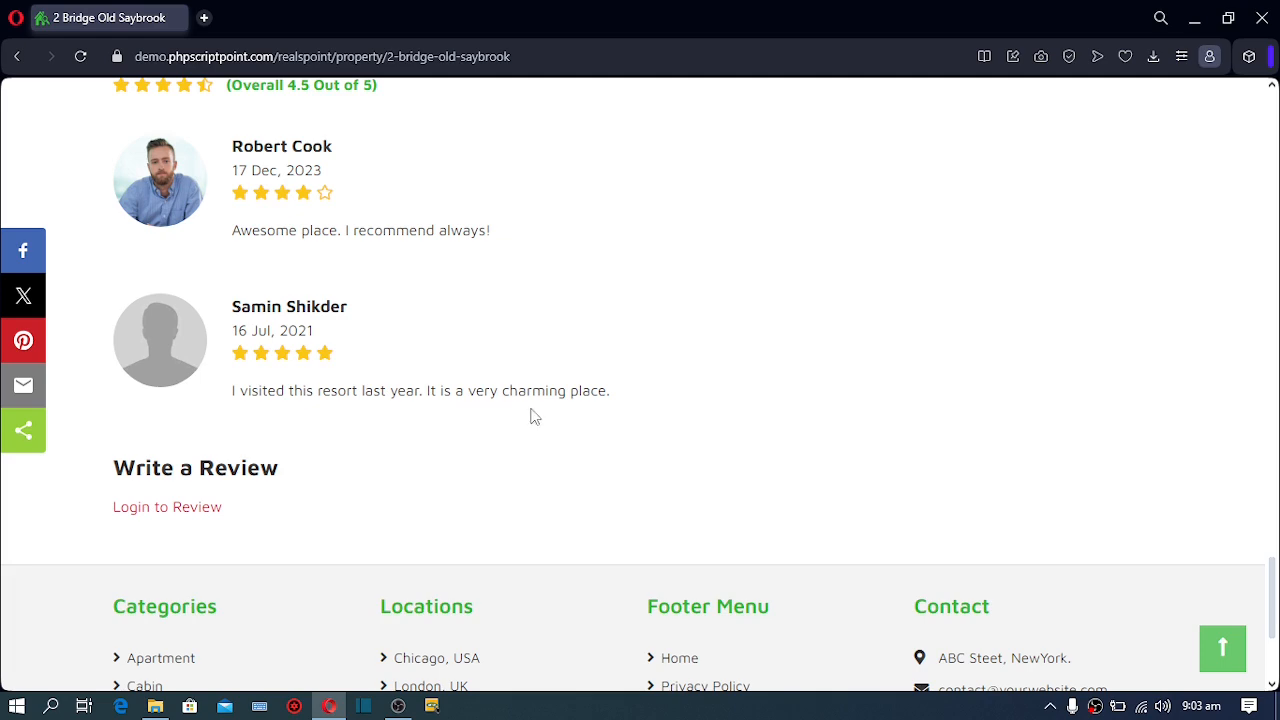
Jump to the top of the 2 Bridge Old Saybrook page and go to Home
click(1222, 650)
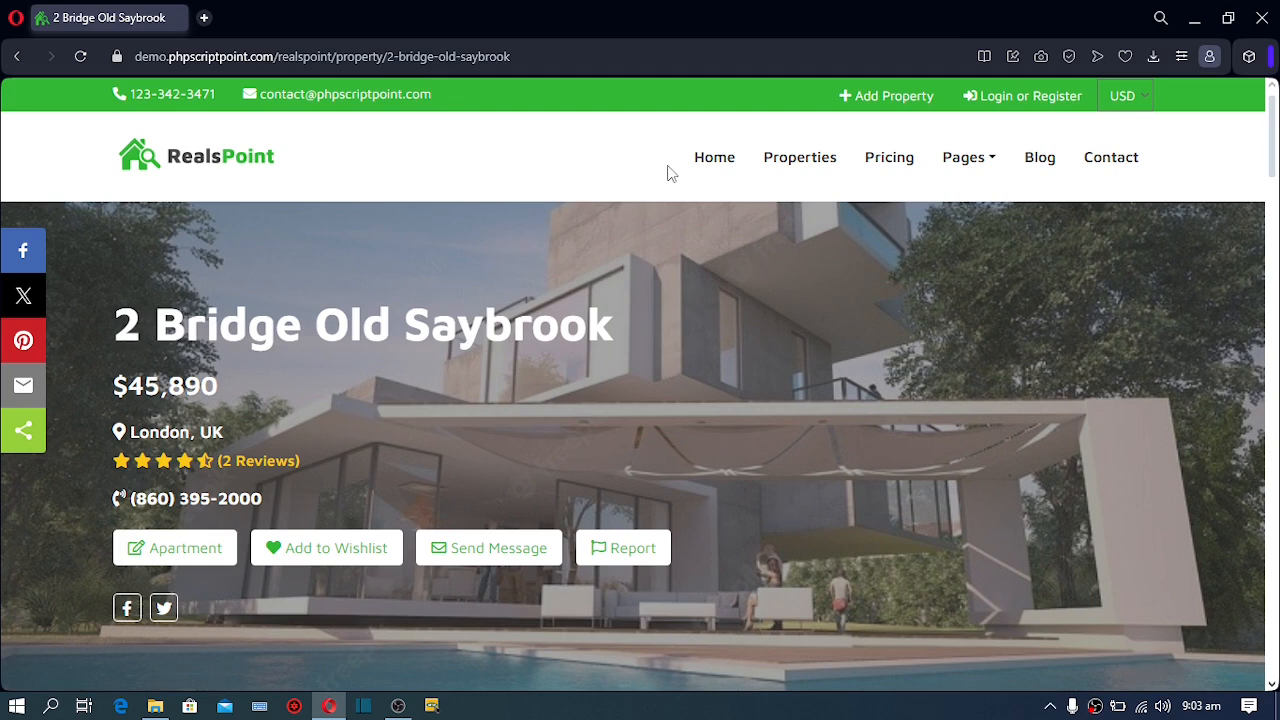
click(707, 163)
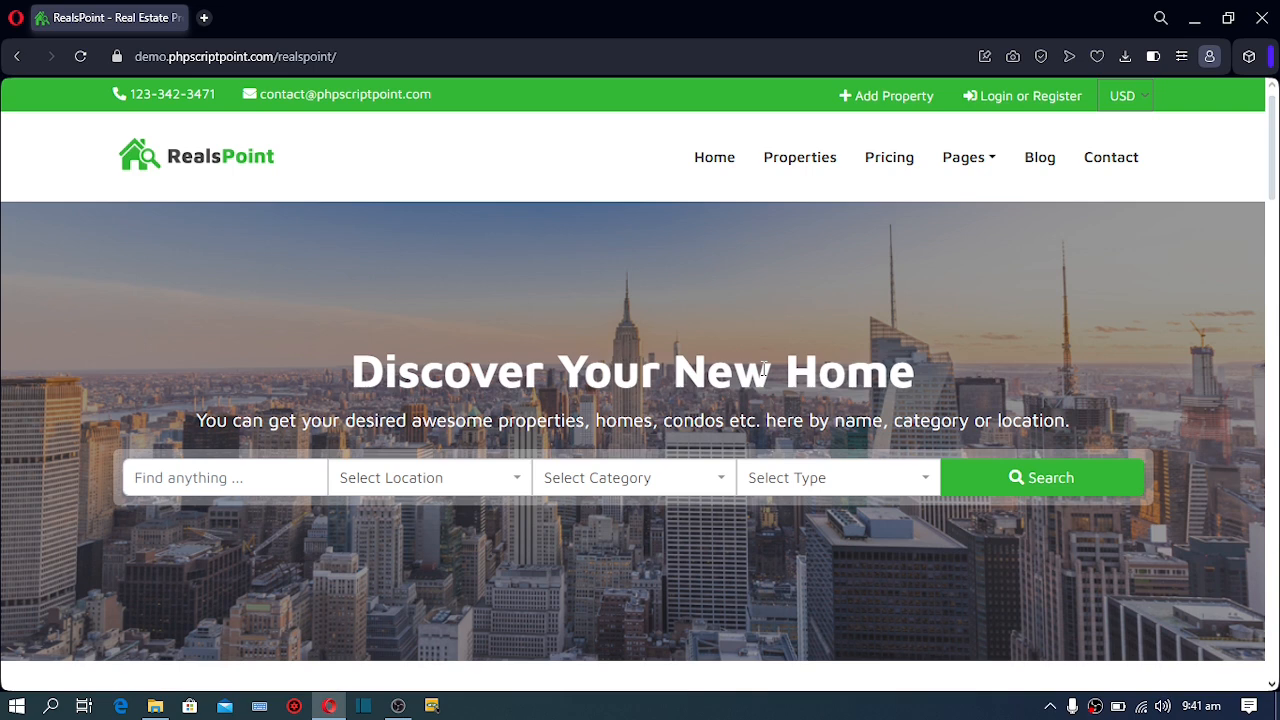
Log in with the prefilled demo customer credentials and dismiss the success message
click(1013, 105)
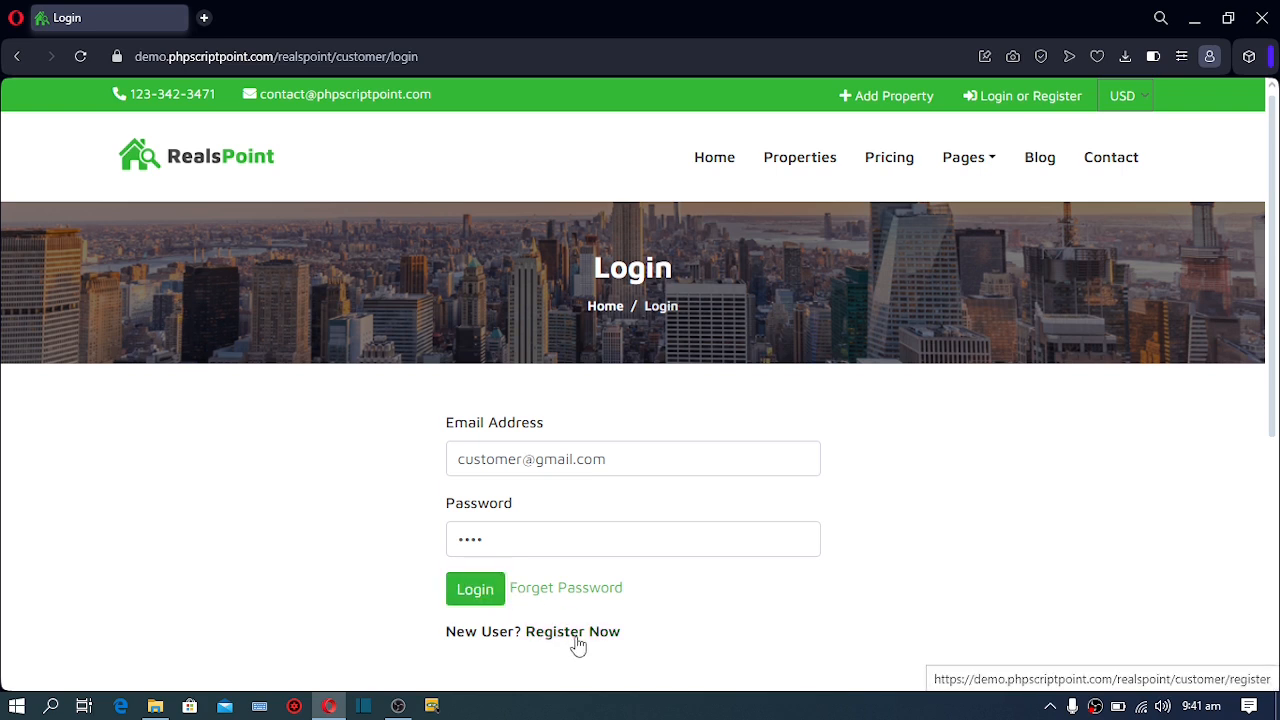
click(488, 596)
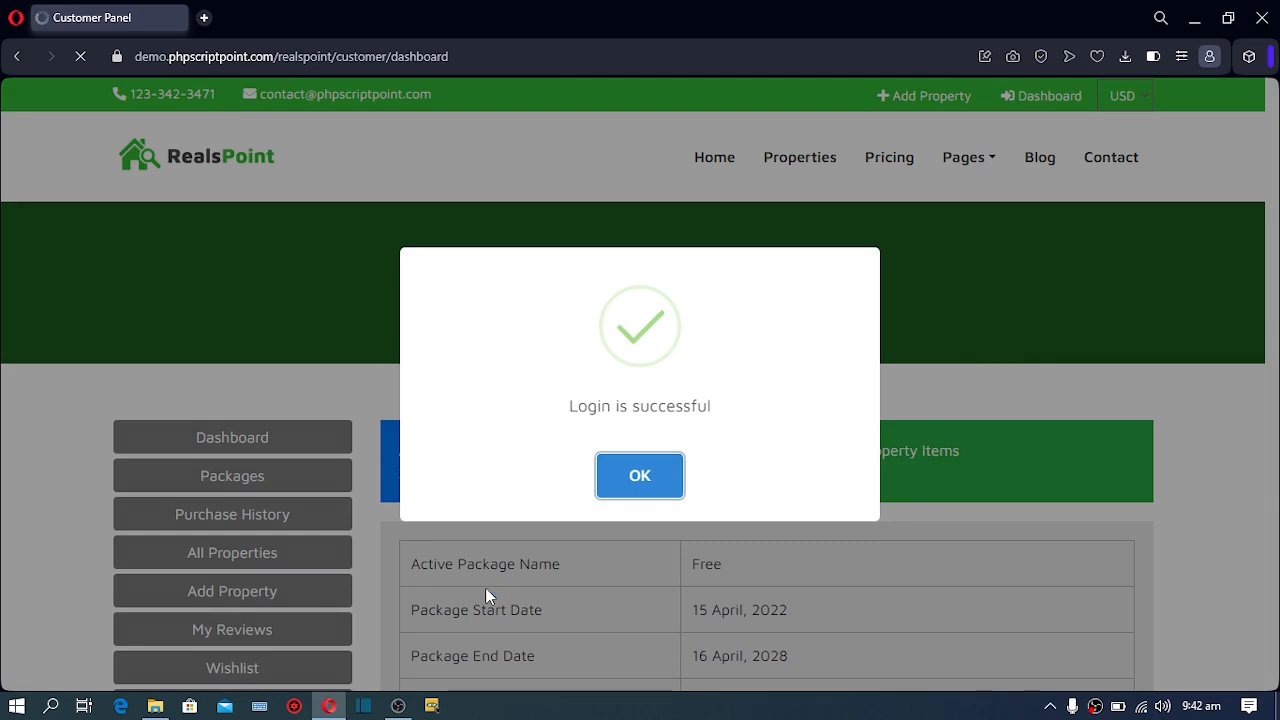
click(630, 476)
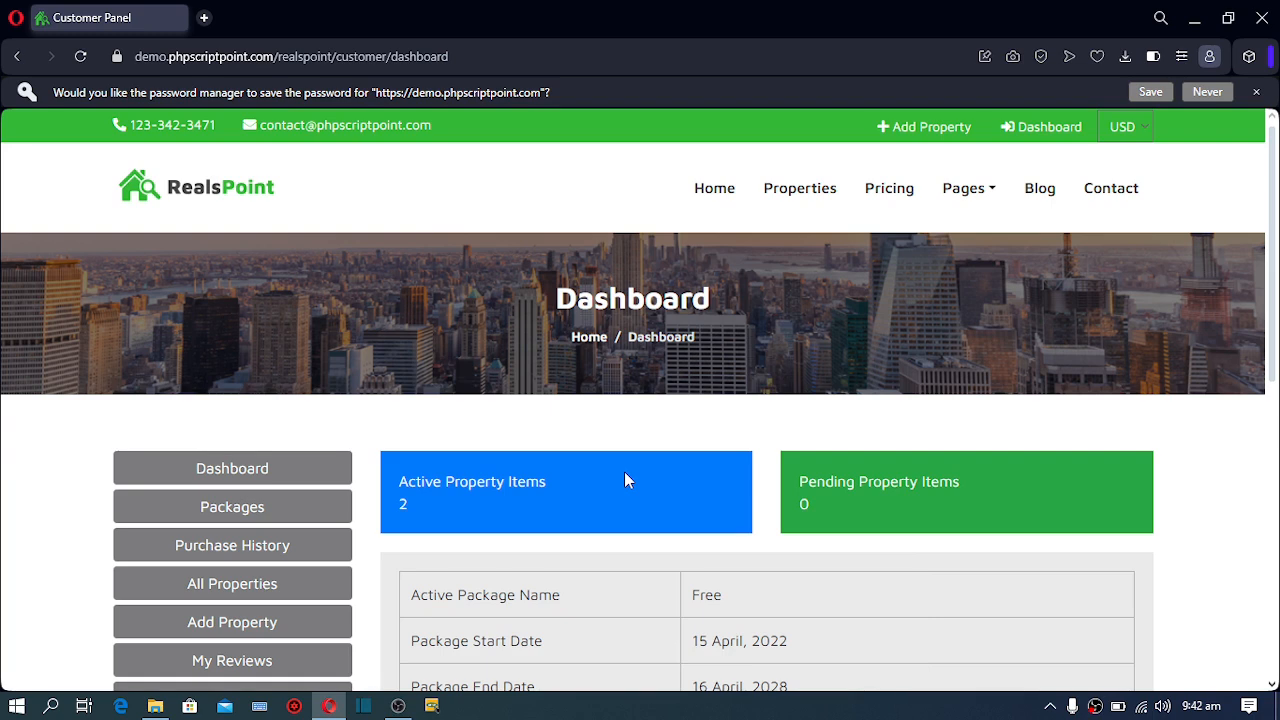
click(912, 131)
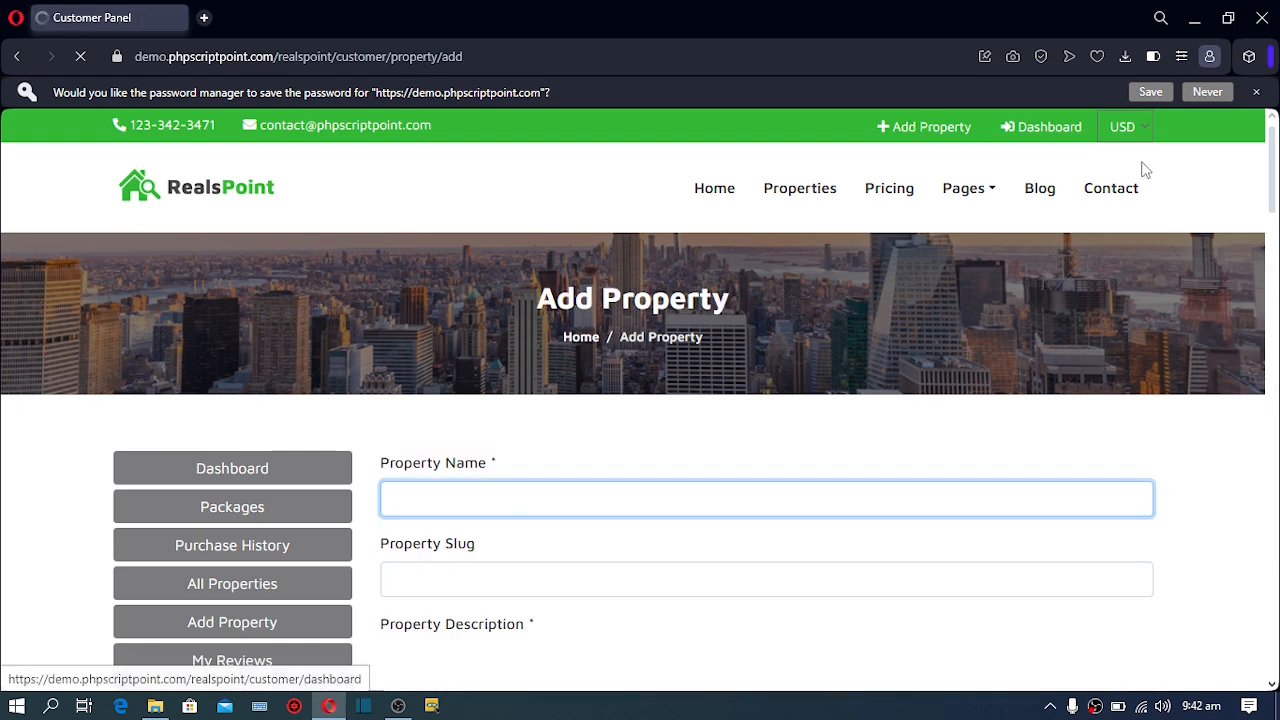
scroll(1275, 190, down, 1)
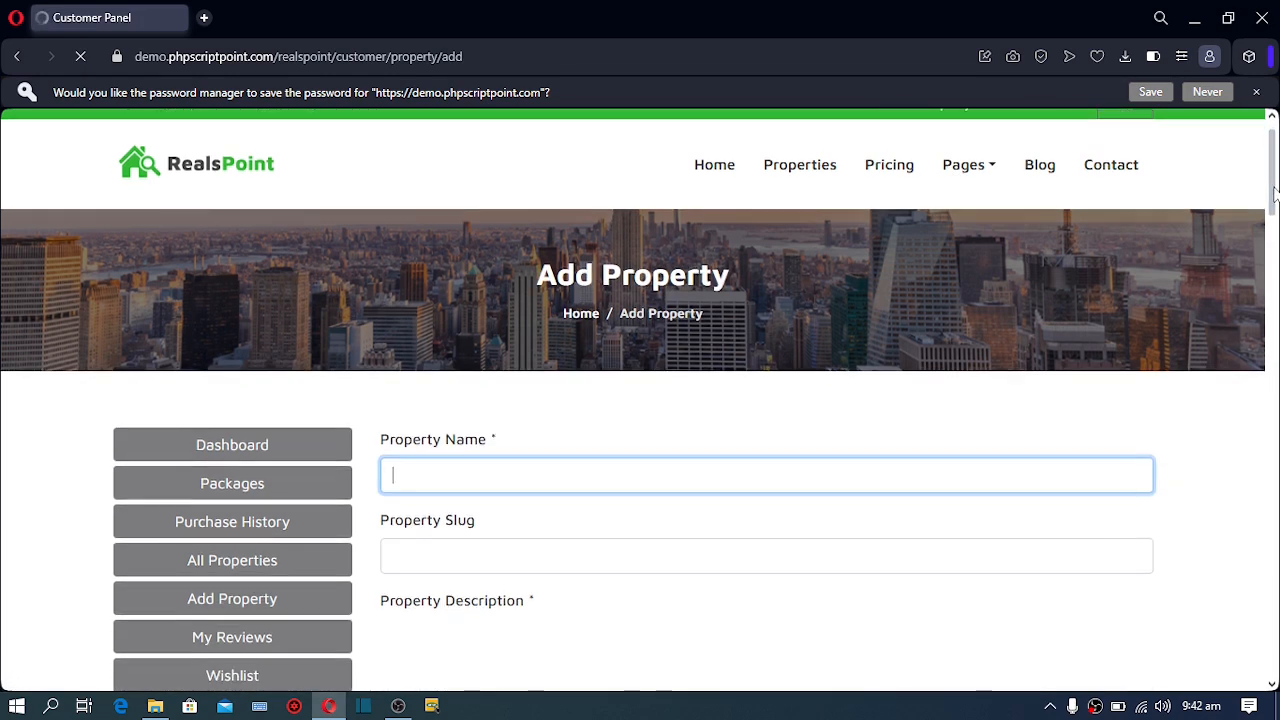
scroll(1275, 190, down, 4)
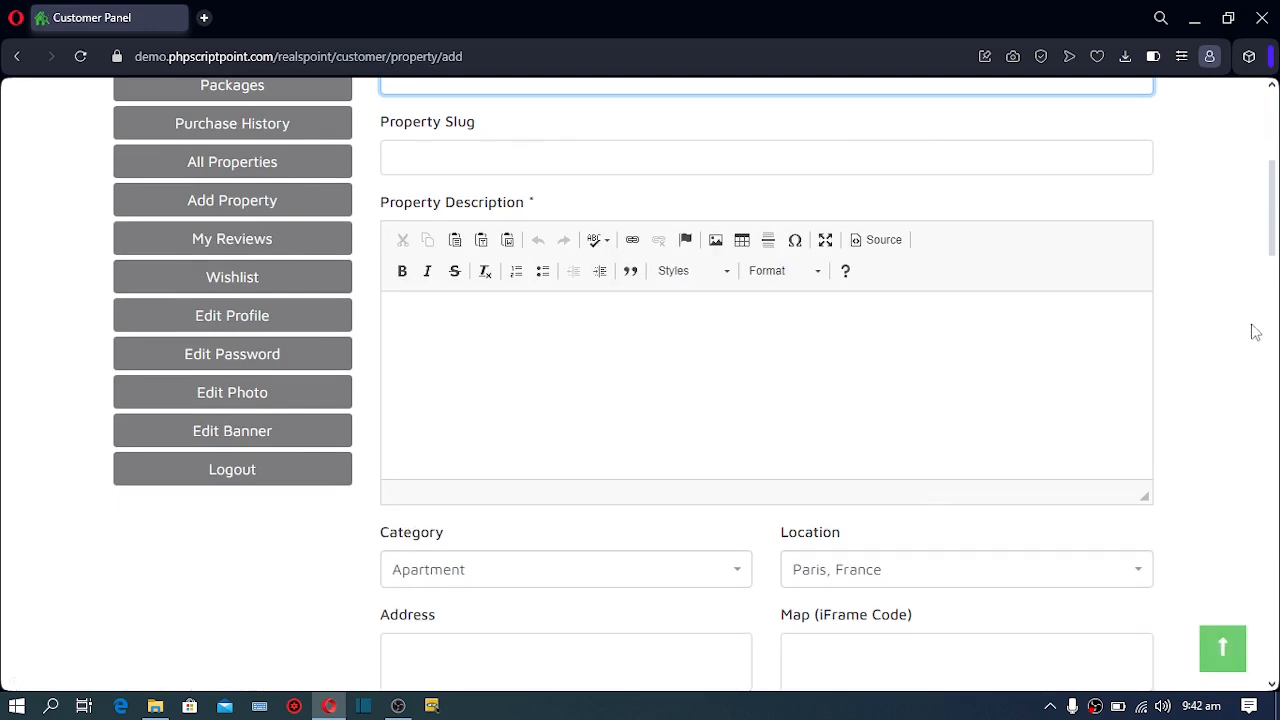
drag(1275, 250, 1273, 181)
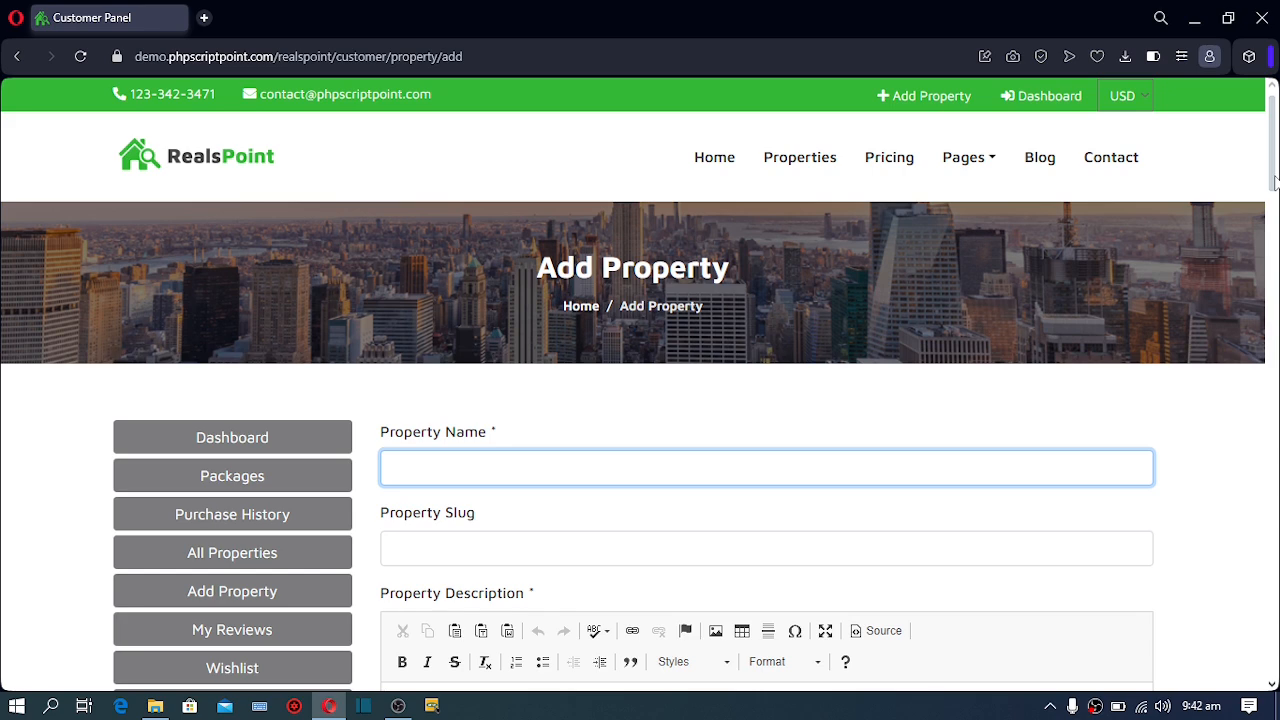
click(280, 442)
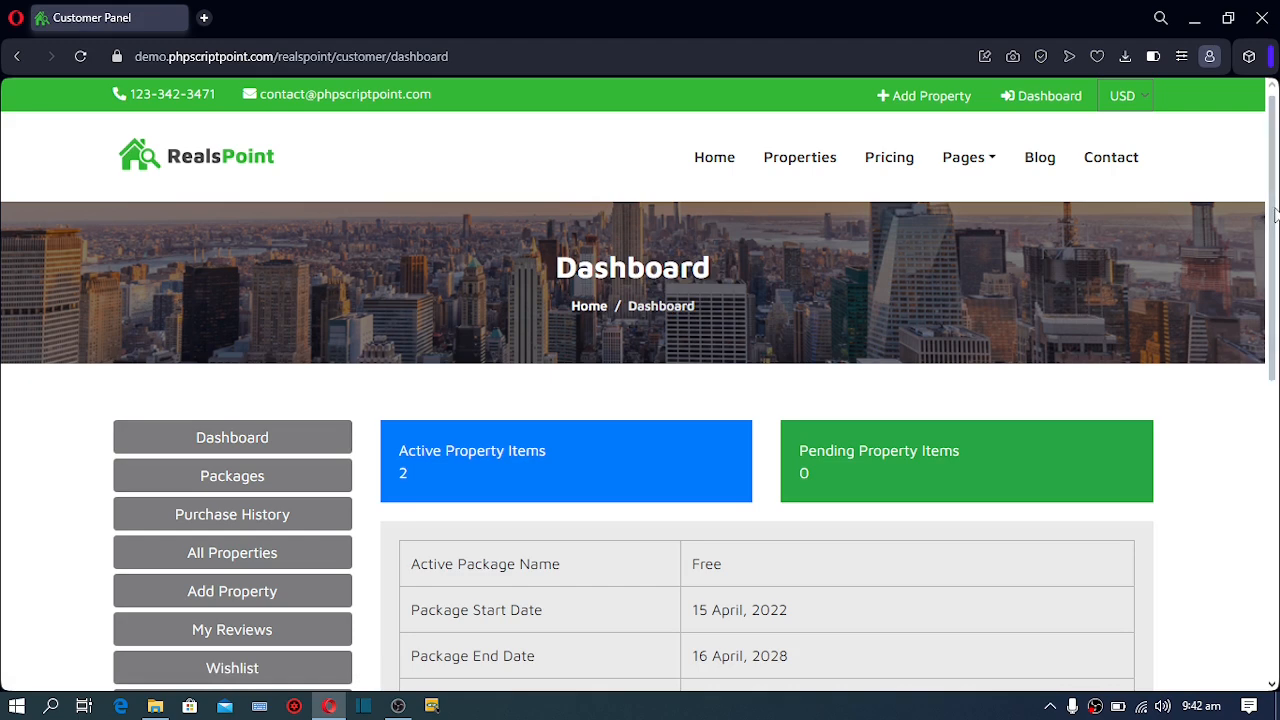
scroll(1276, 214, down, 1)
scroll(640, 384, down, 2)
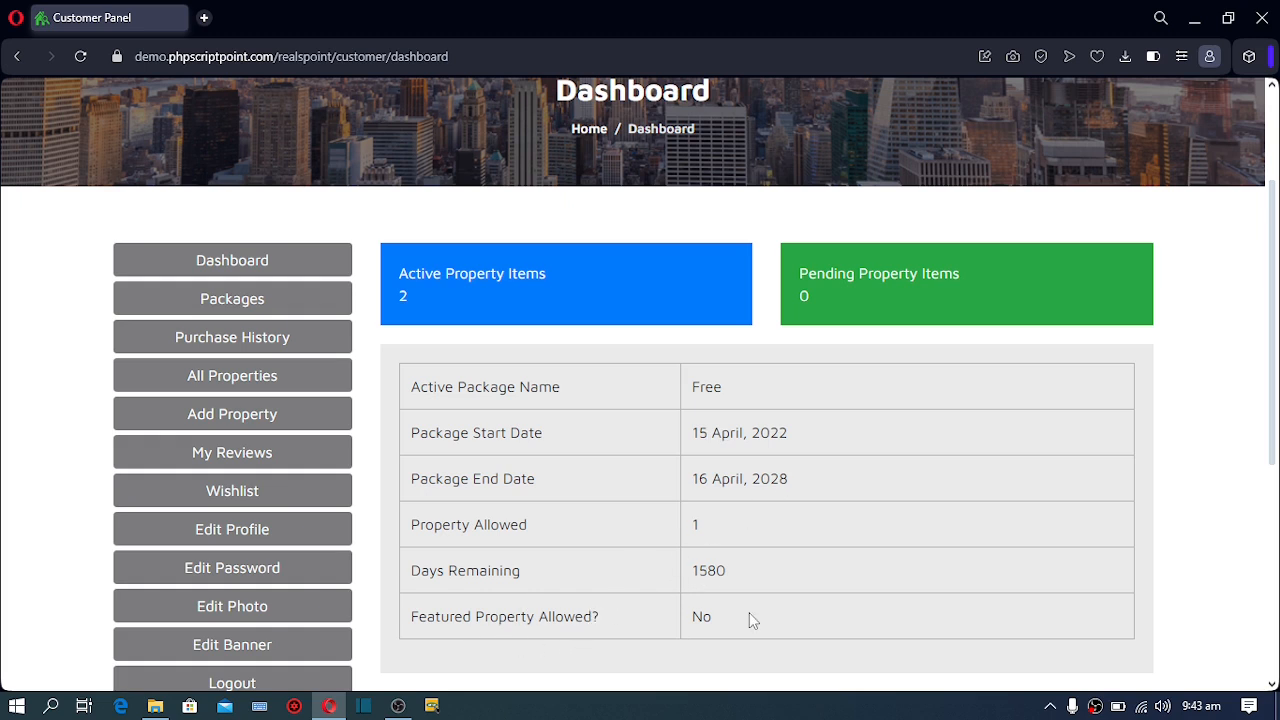
drag(1273, 367, 1273, 302)
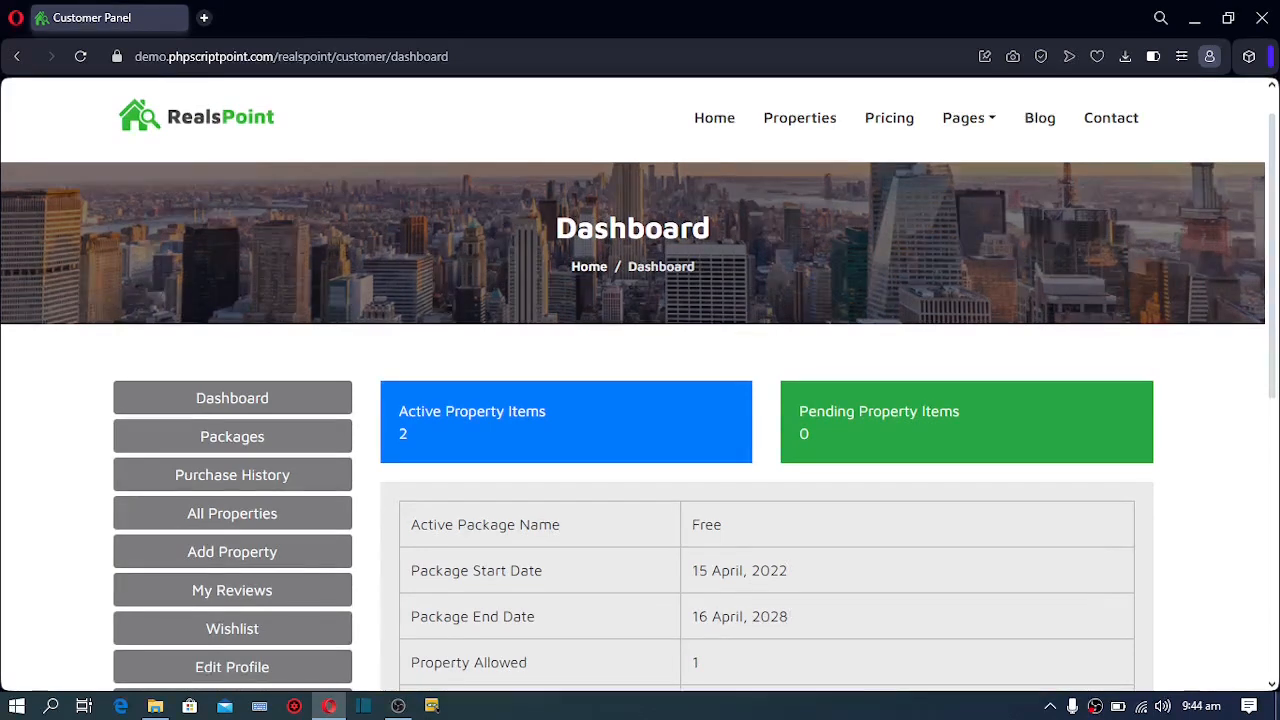
click(237, 441)
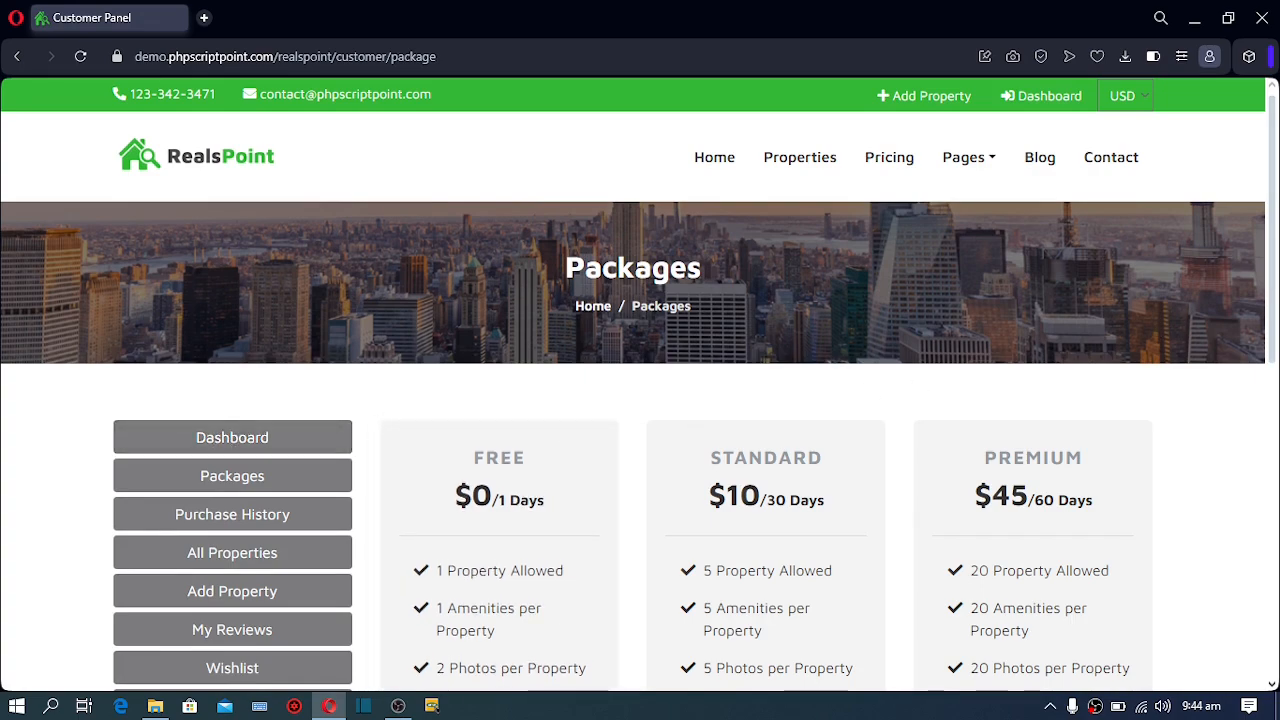
drag(1274, 259, 1271, 398)
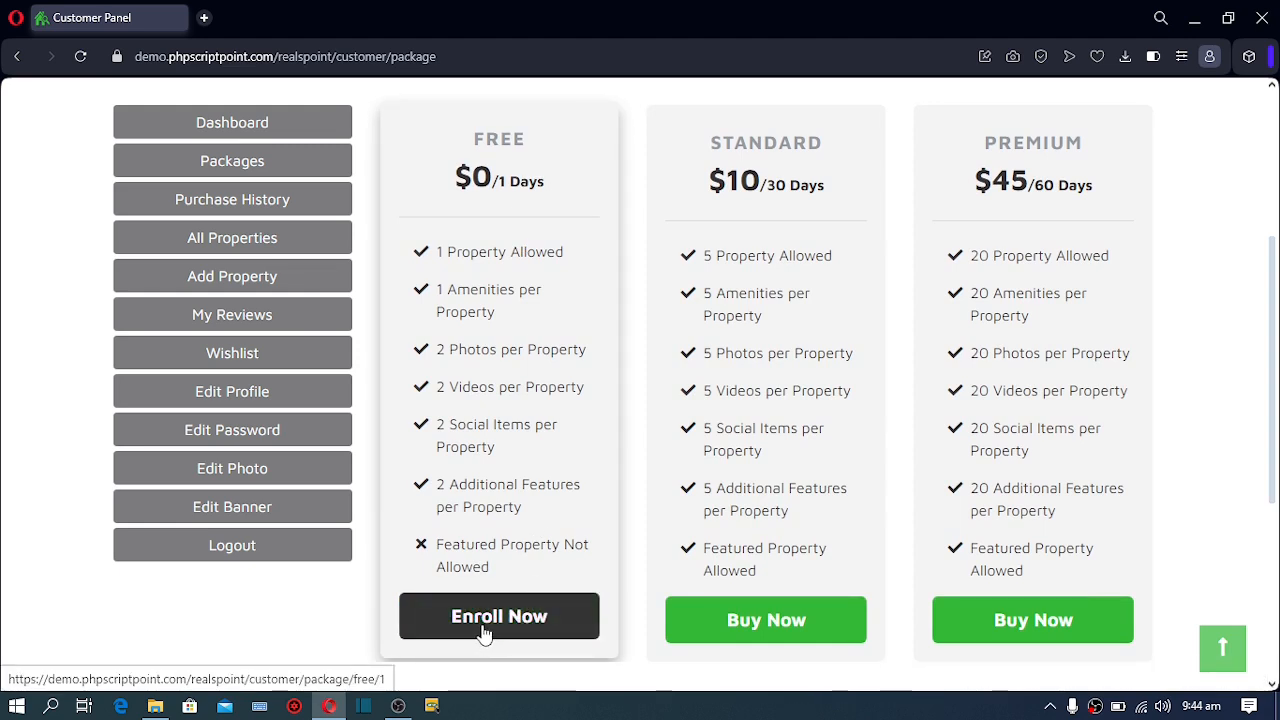
click(543, 634)
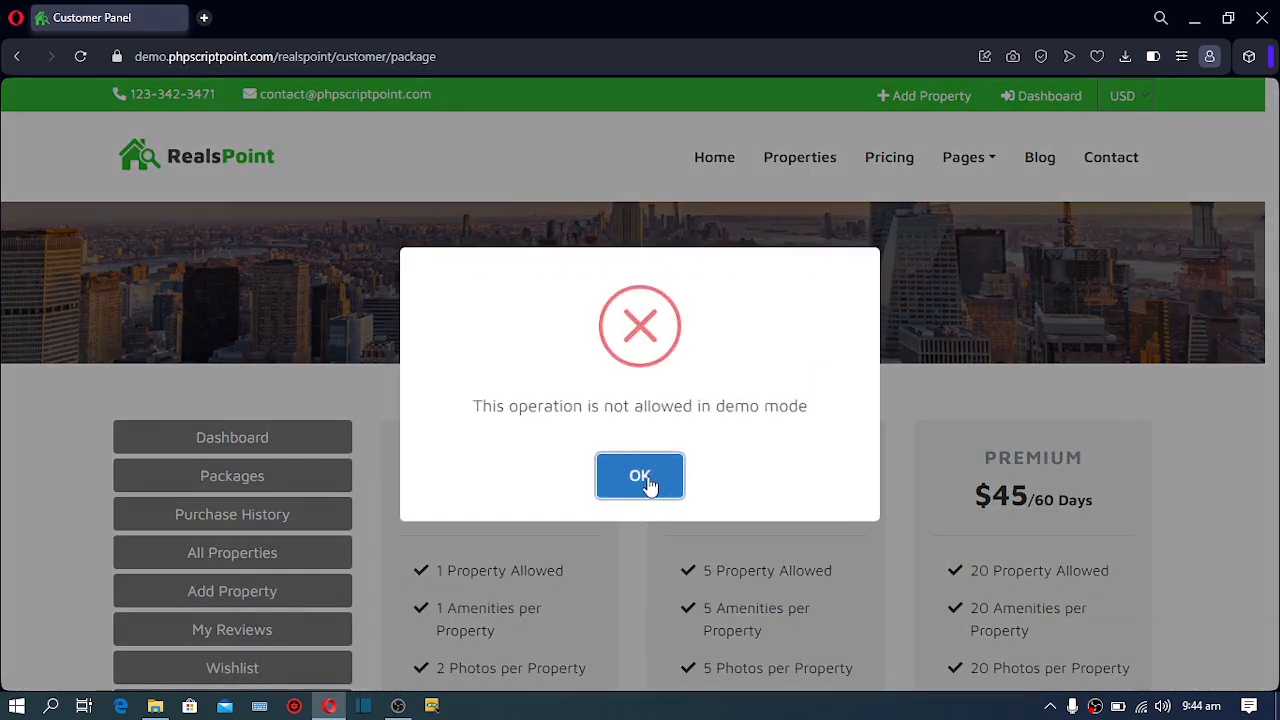
click(640, 478)
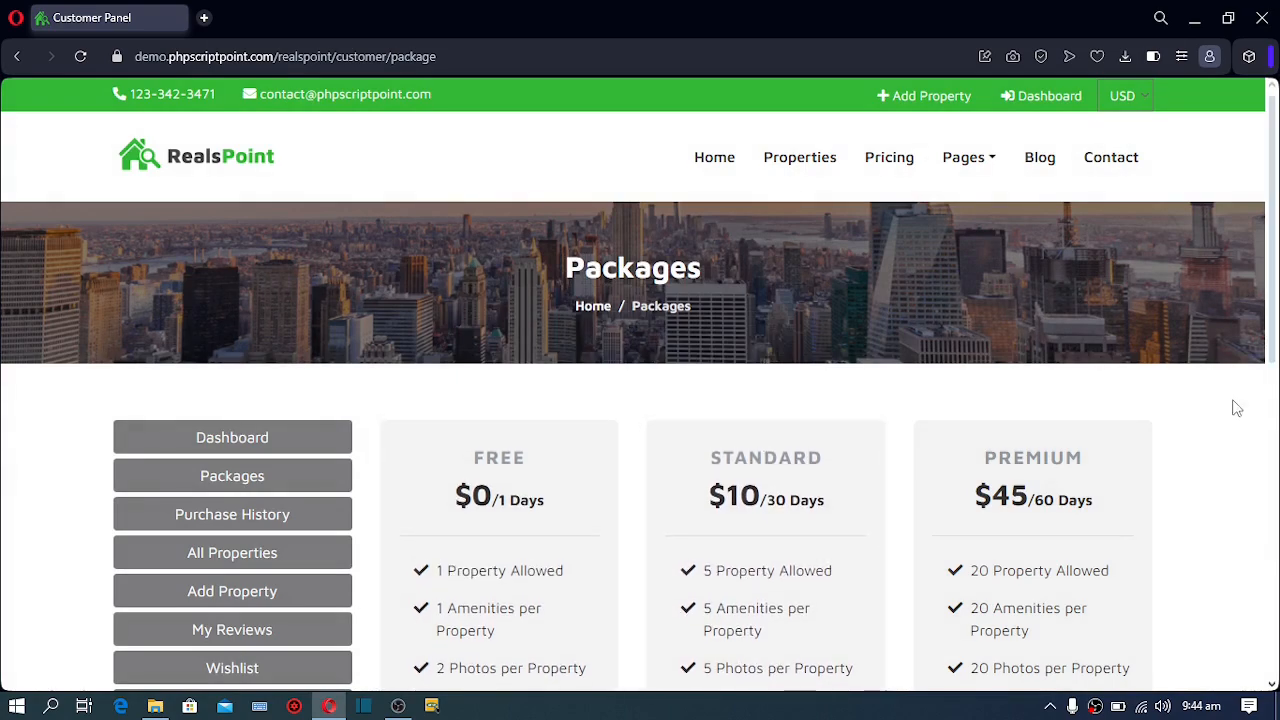
scroll(1276, 320, down, 4)
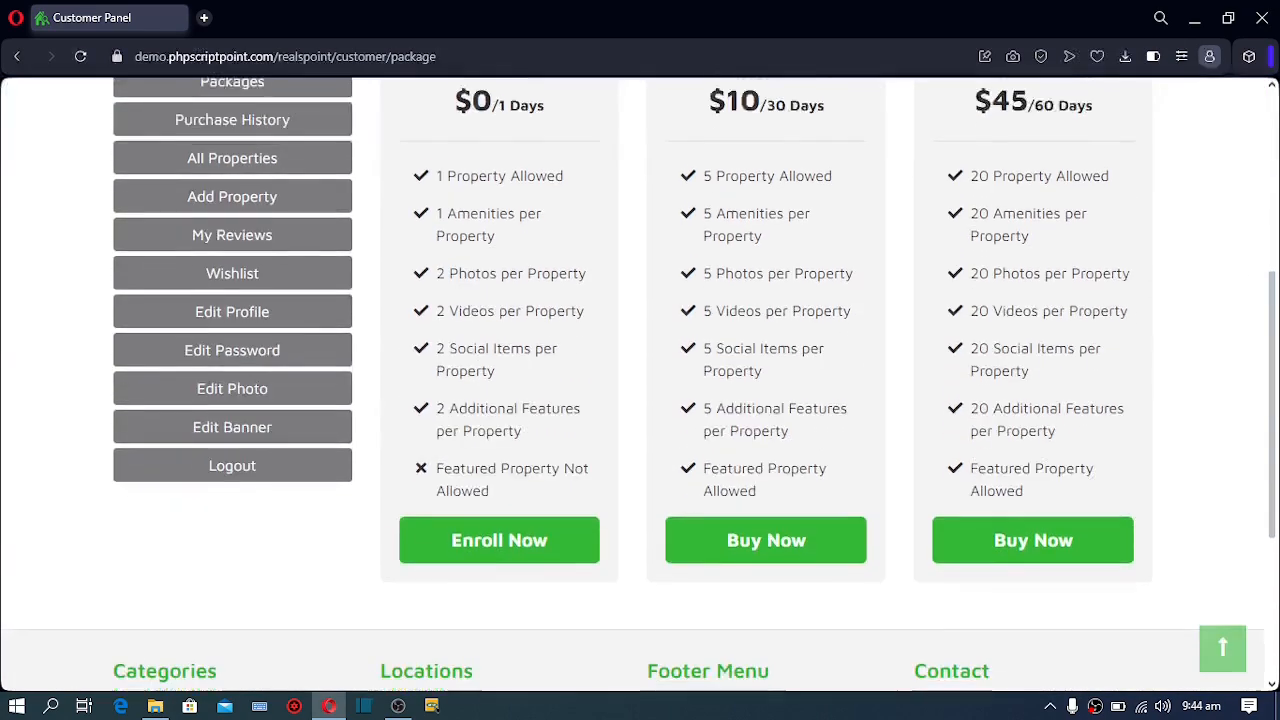
Buy the $10 Standard package and scroll to the PayPal, Stripe, Razorpay, Flutterwave and Mollie options
click(791, 542)
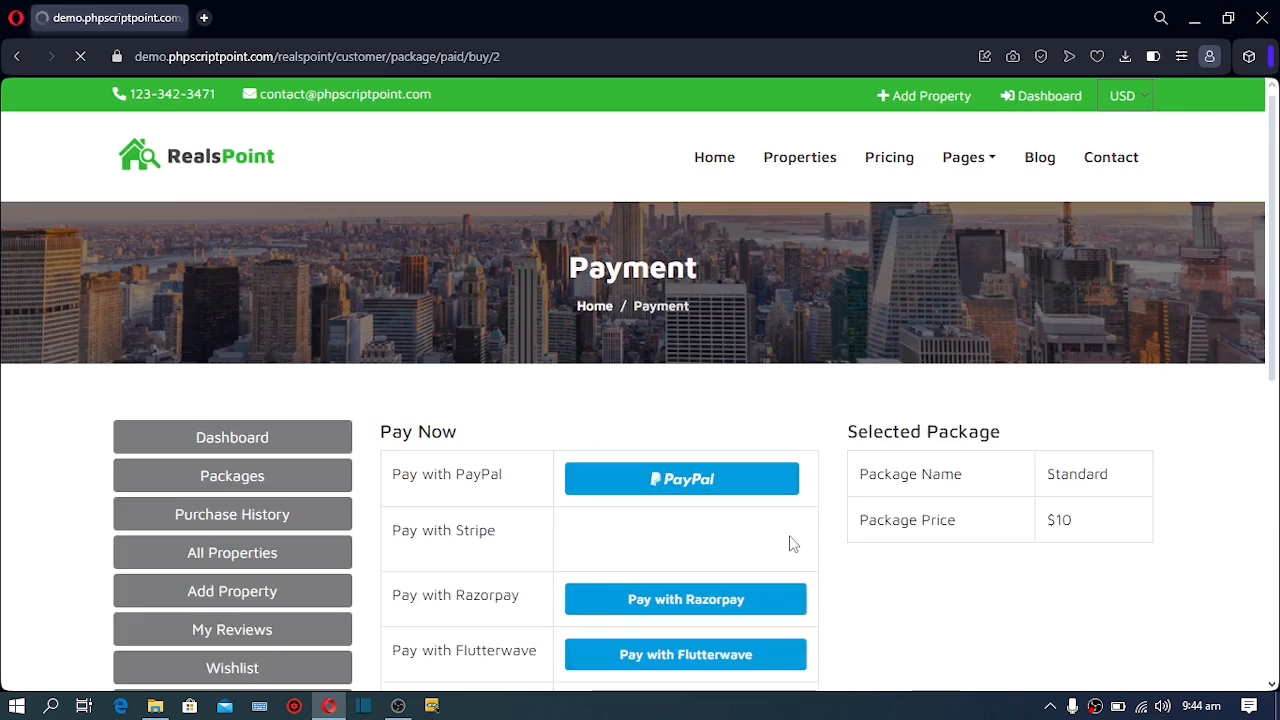
drag(1272, 270, 1273, 325)
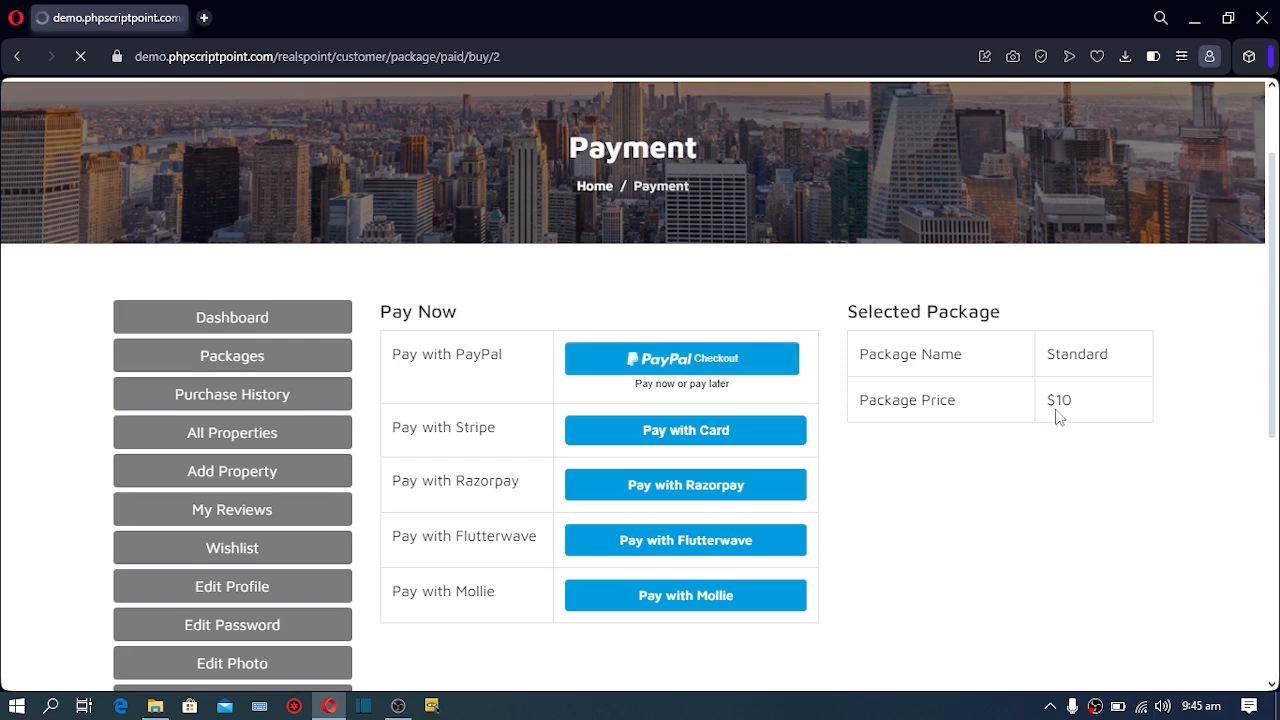
Return to Packages and scroll through Free $0, Standard $10 and Premium $45 plans
click(254, 361)
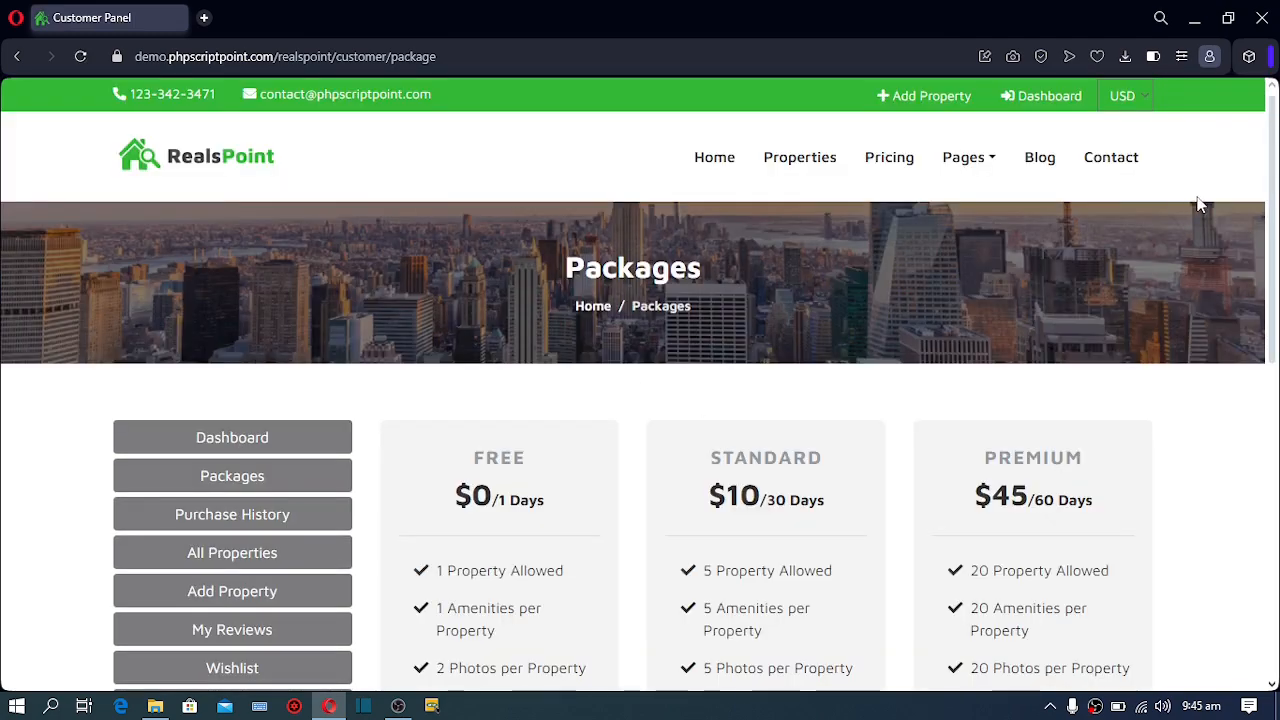
drag(1276, 262, 1274, 357)
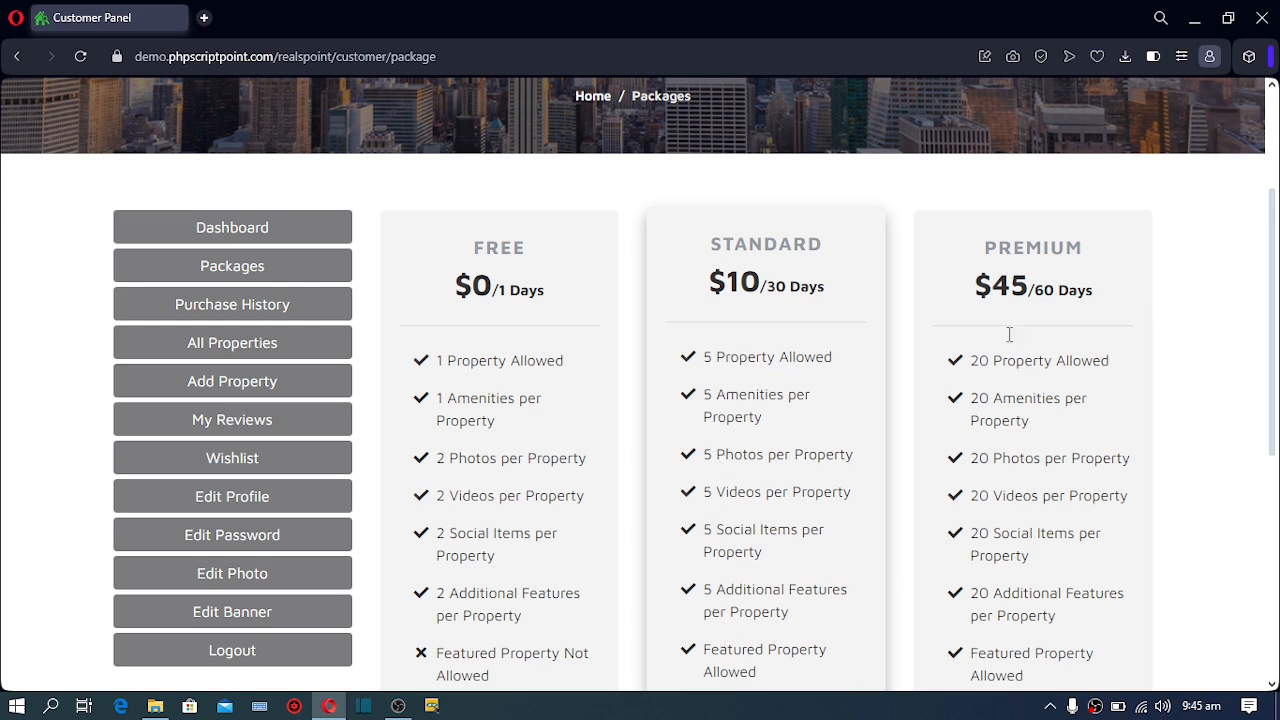
scroll(1275, 283, down, 2)
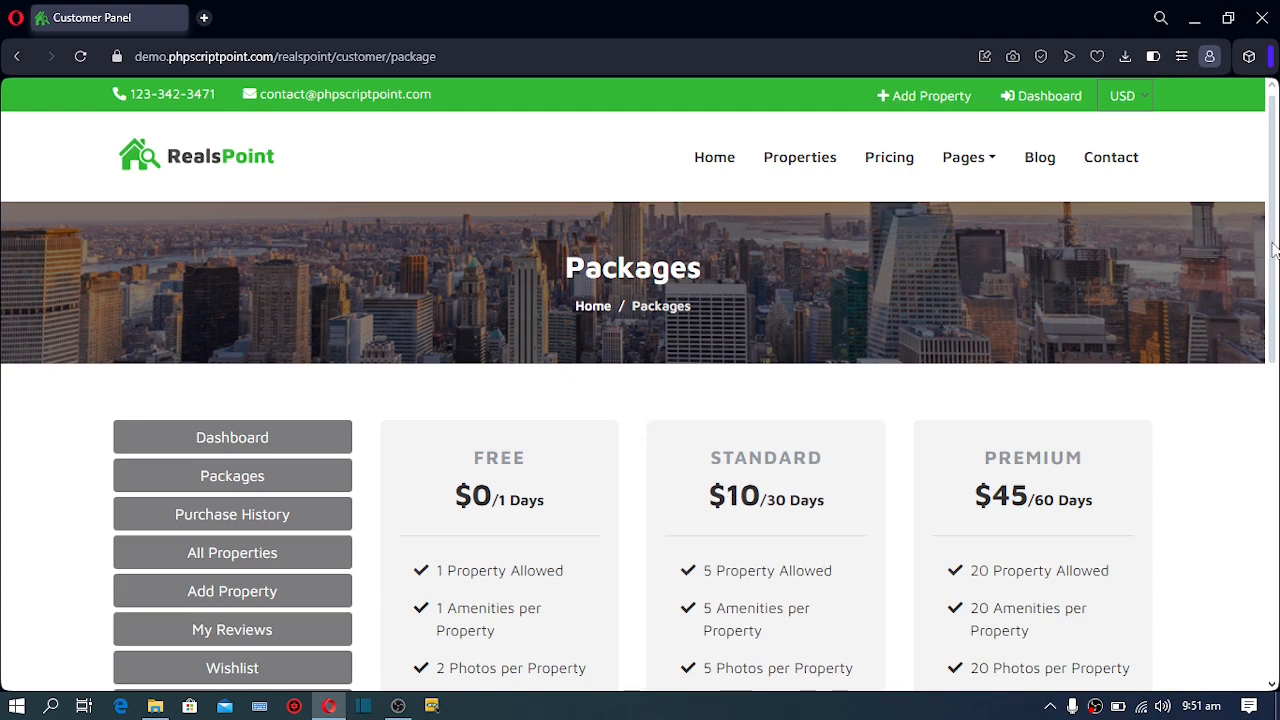
scroll(1273, 250, down, 2)
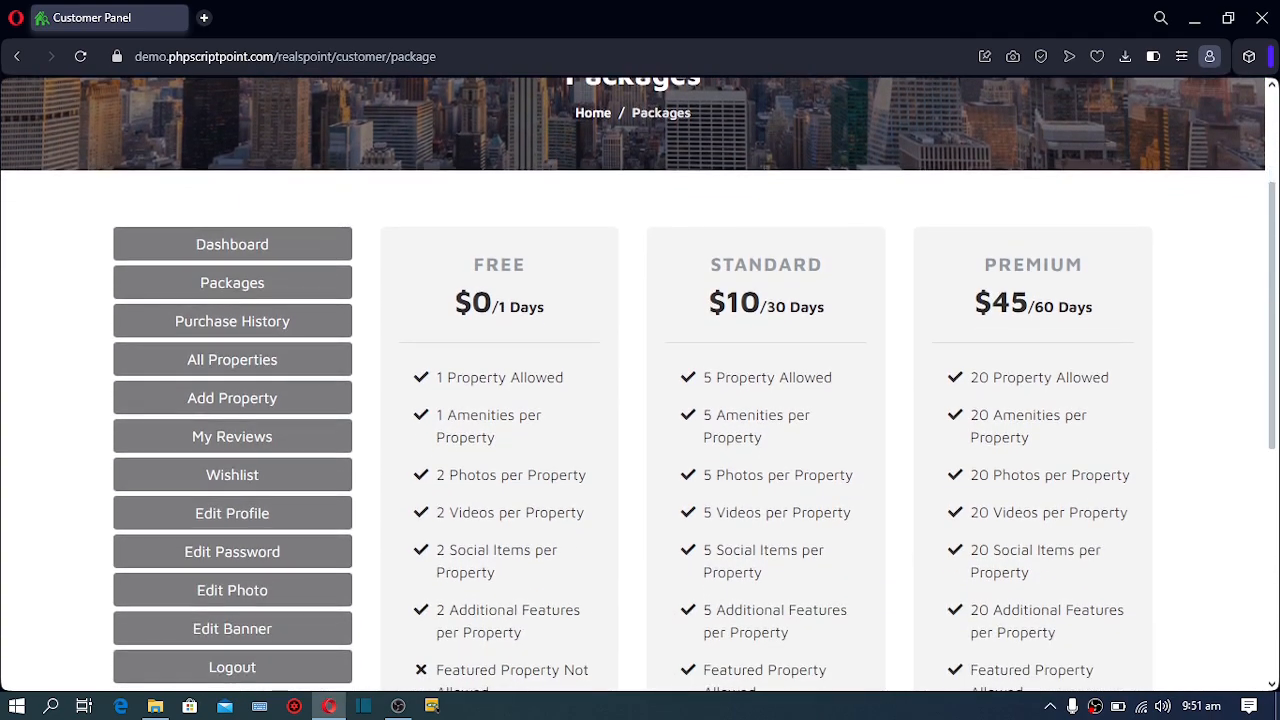
click(236, 370)
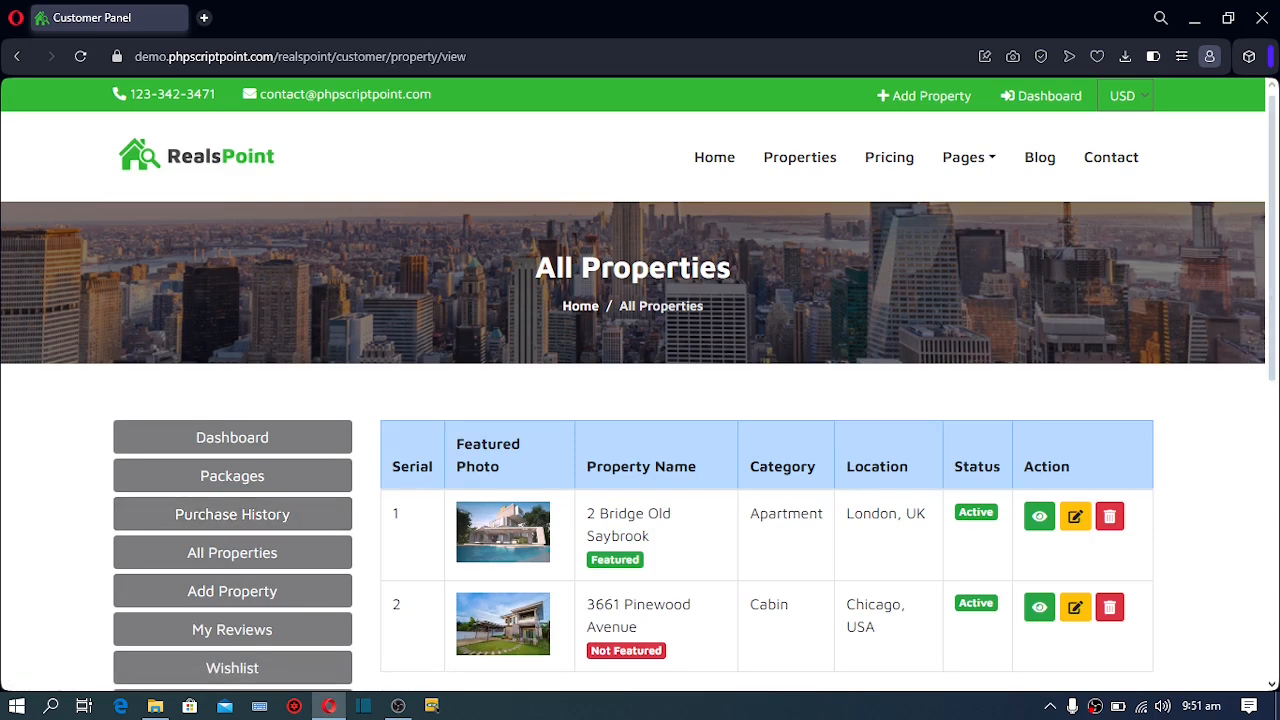
scroll(1023, 446, down, 1)
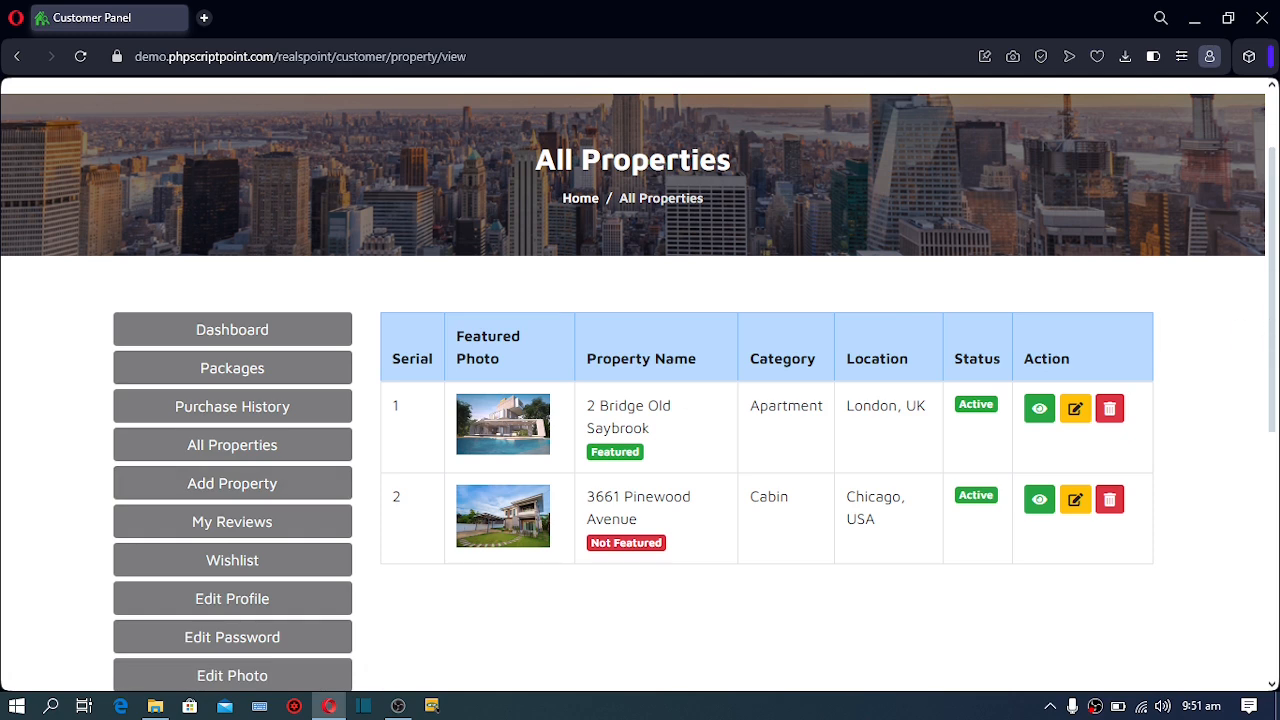
drag(1272, 290, 1272, 234)
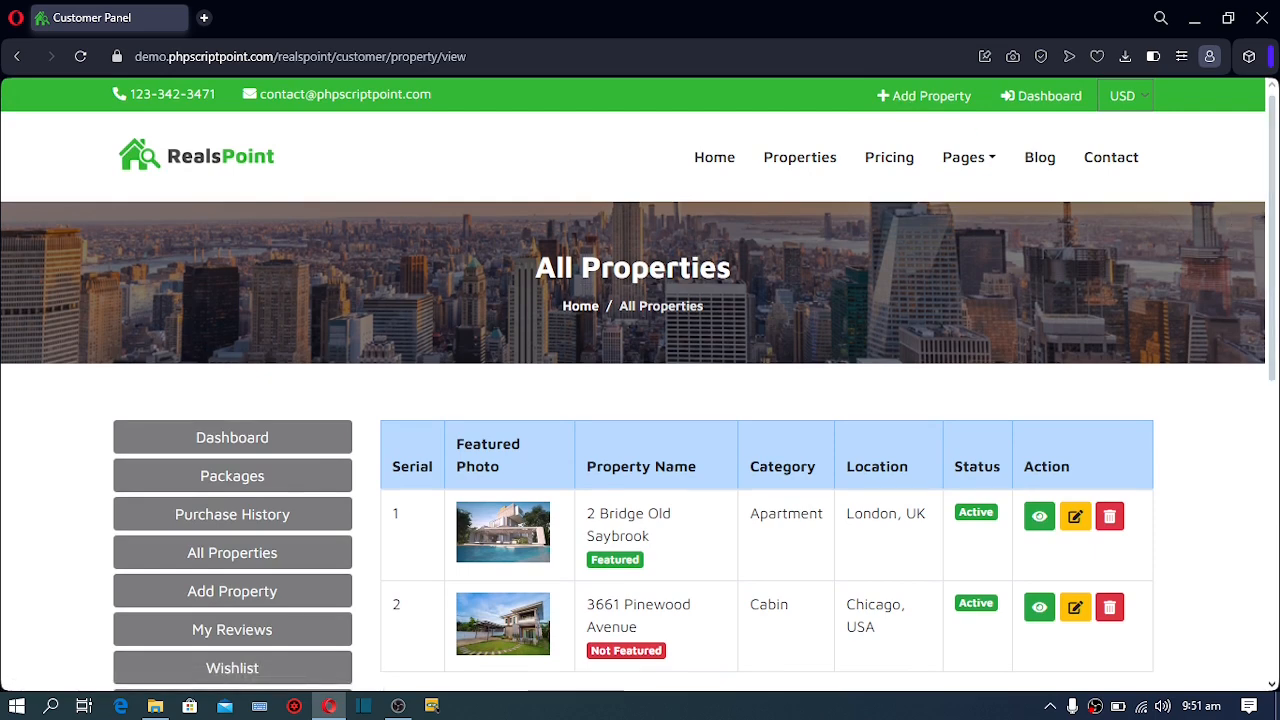
scroll(640, 400, down, 3)
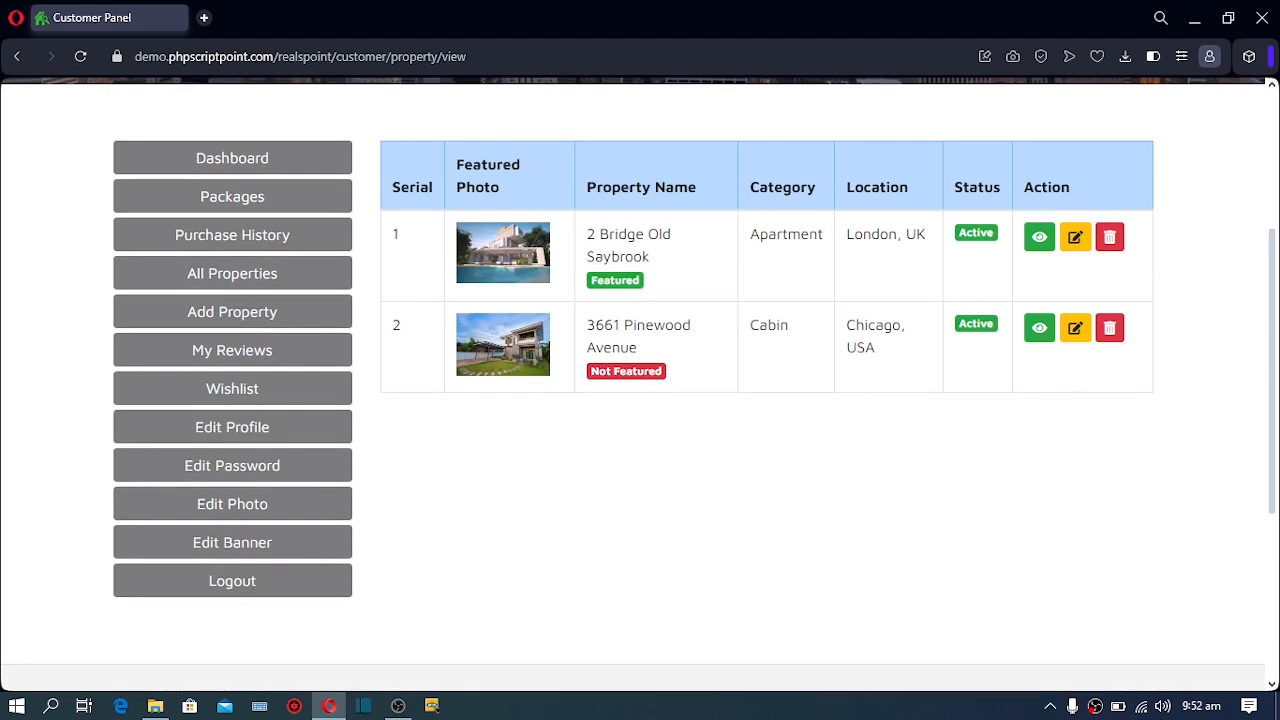
Open My Reviews and scroll through the reviews for 43 Broadway, 3780 Ash and 1619 Constitution
click(225, 356)
drag(1277, 325, 1274, 414)
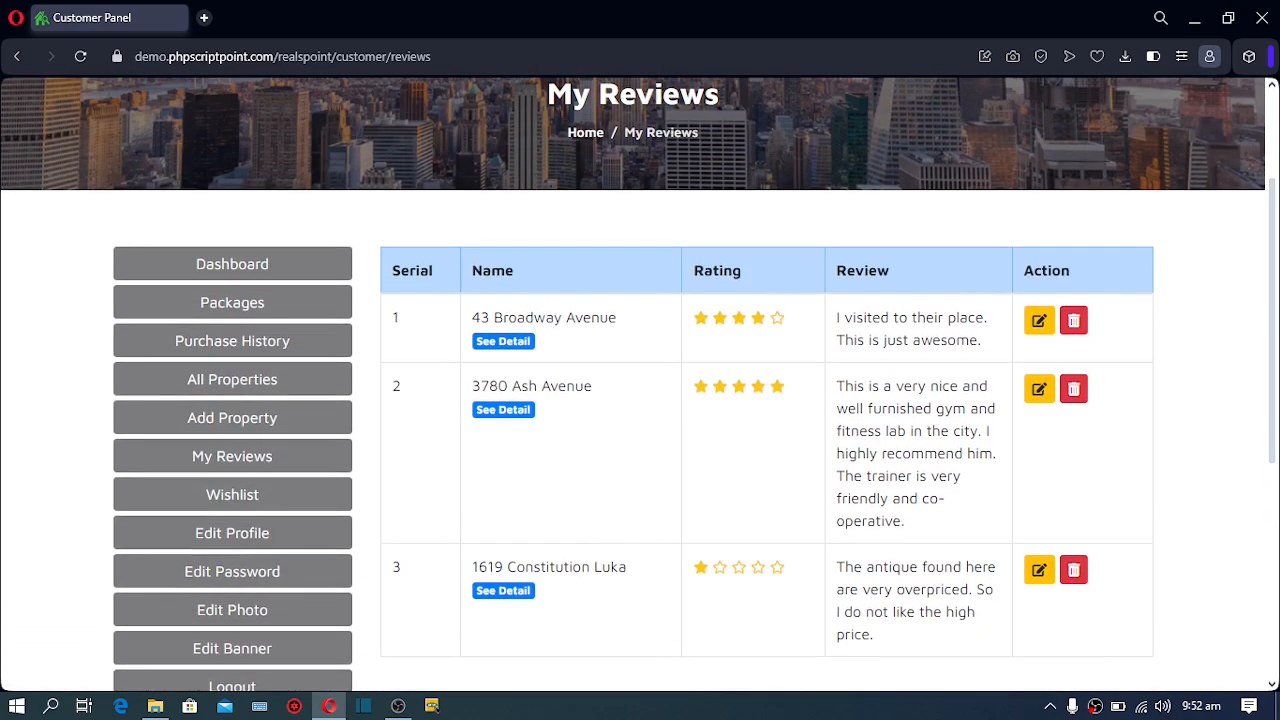
Open the wishlist with 1375 Stanley Avenue and 1619 Constitution Luka, then log out
click(243, 498)
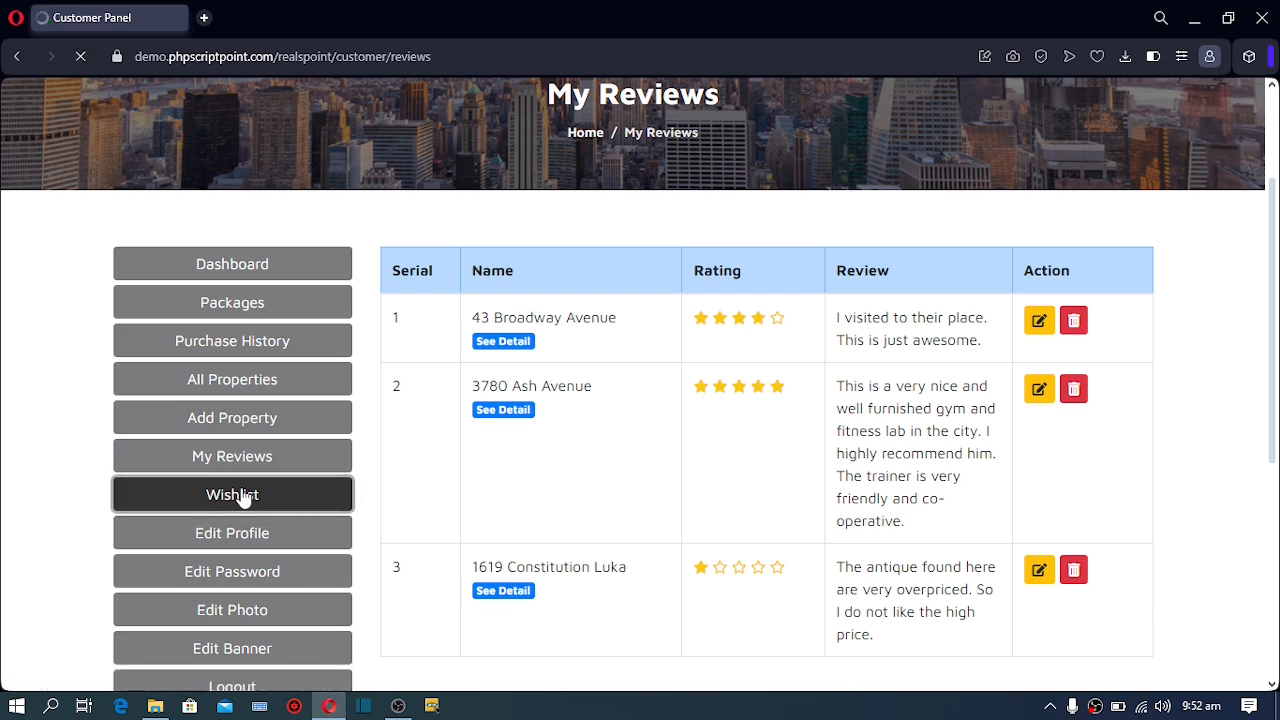
scroll(1277, 262, down, 4)
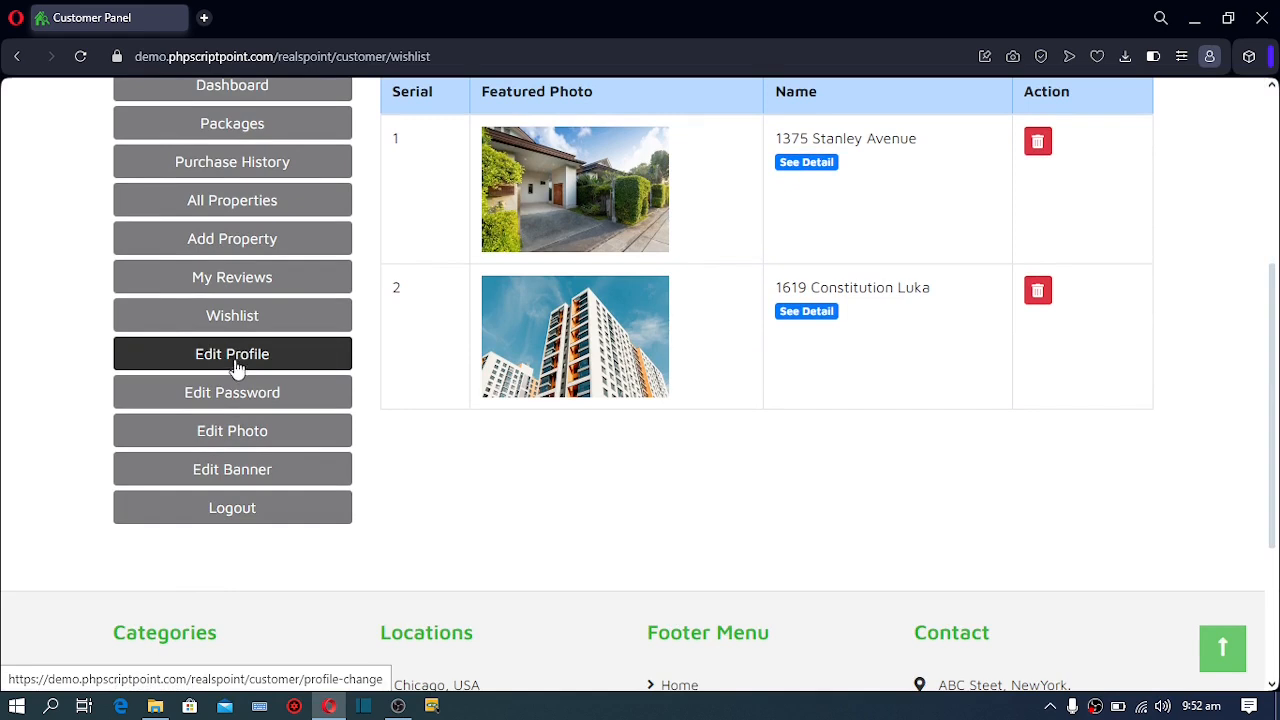
click(242, 508)
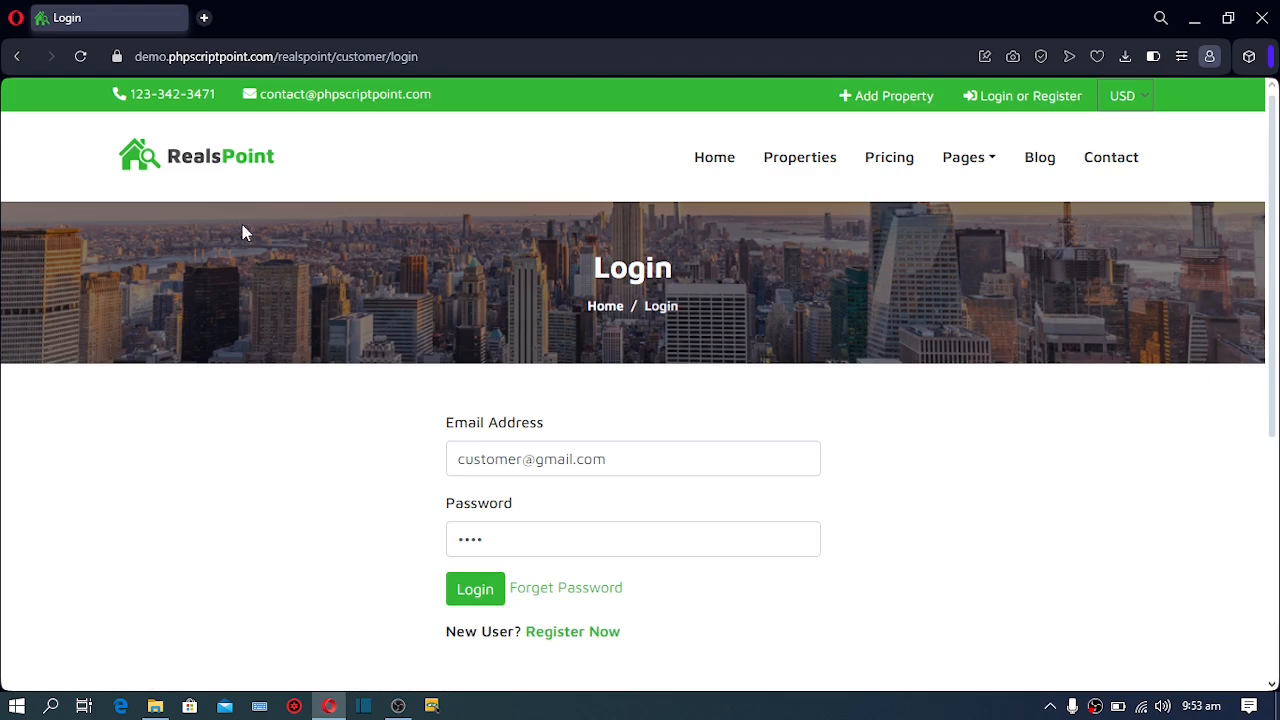
Return from the login page to the RealsPoint home page, then select the web address
click(237, 163)
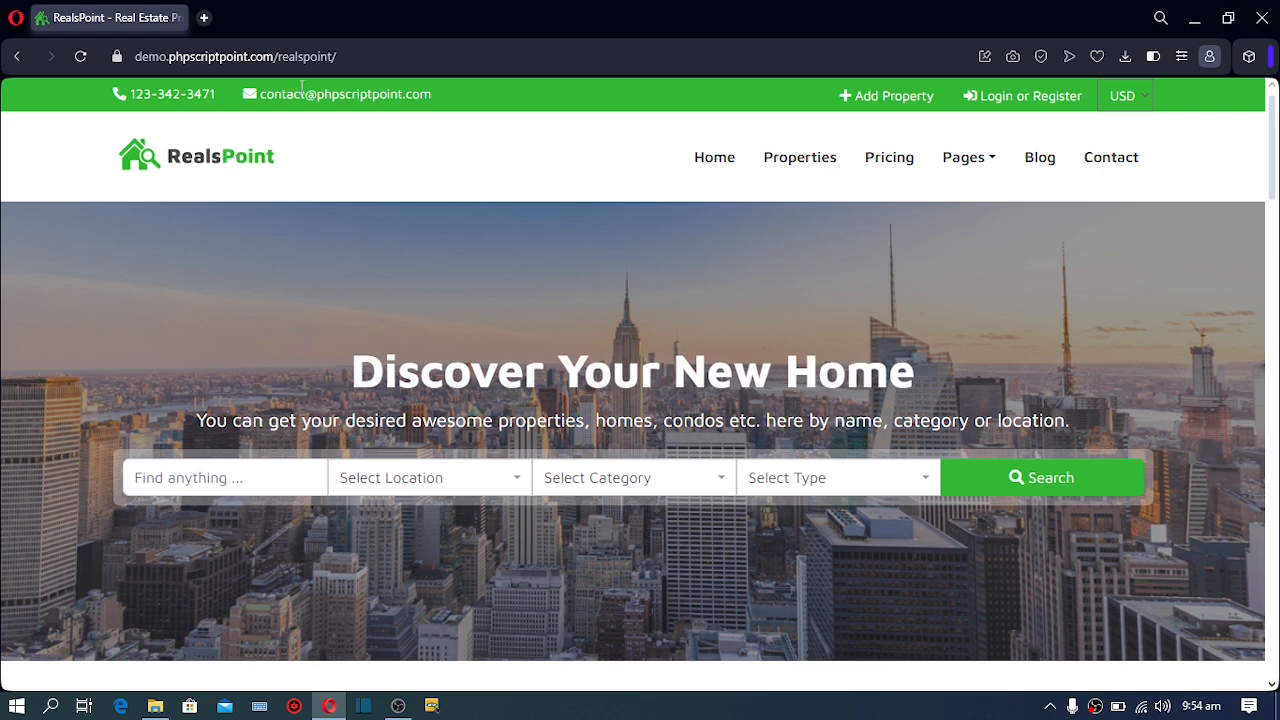
click(360, 57)
Append 'admin' to the site URL and log in to reach the admin Dashboard
click(360, 57)
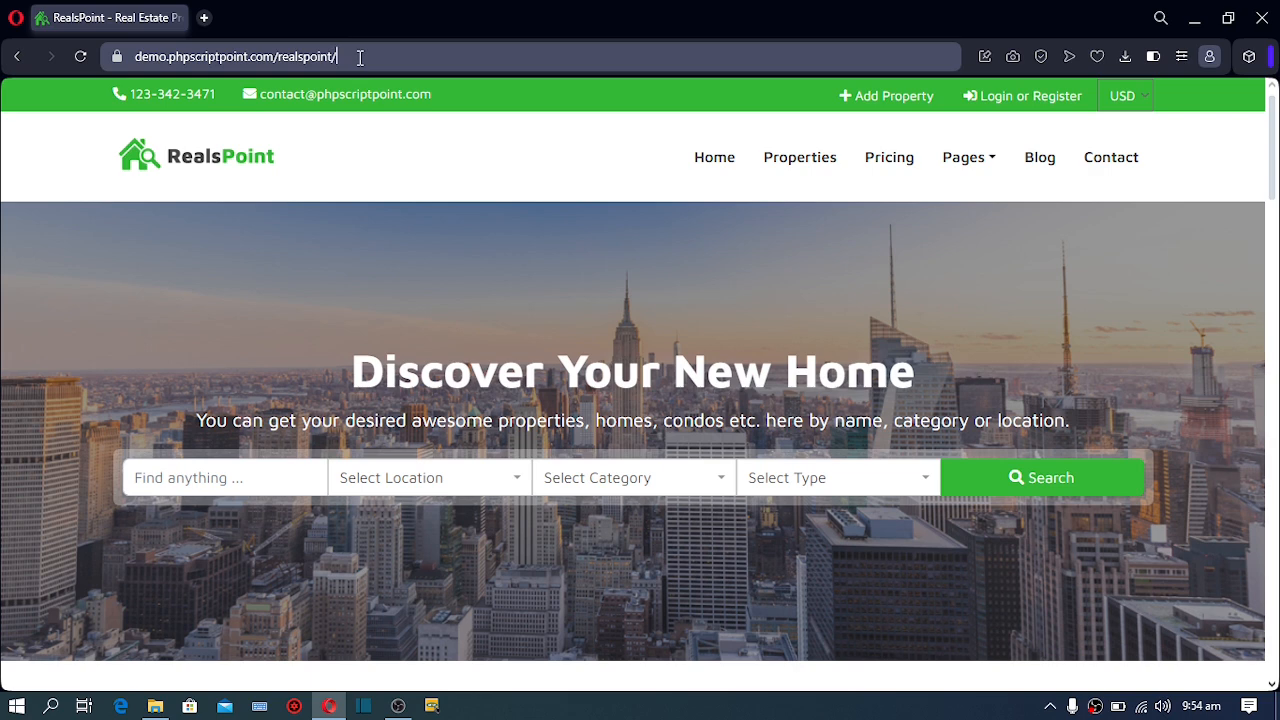
text(admin)
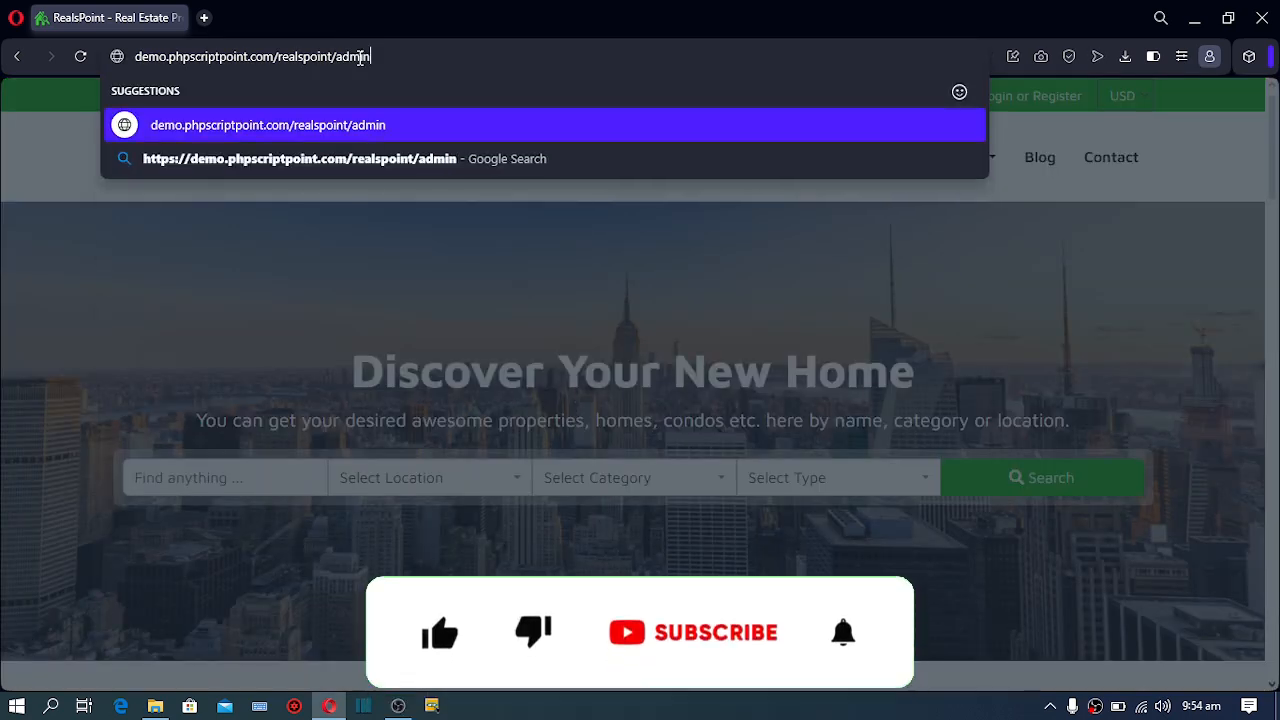
key(Return)
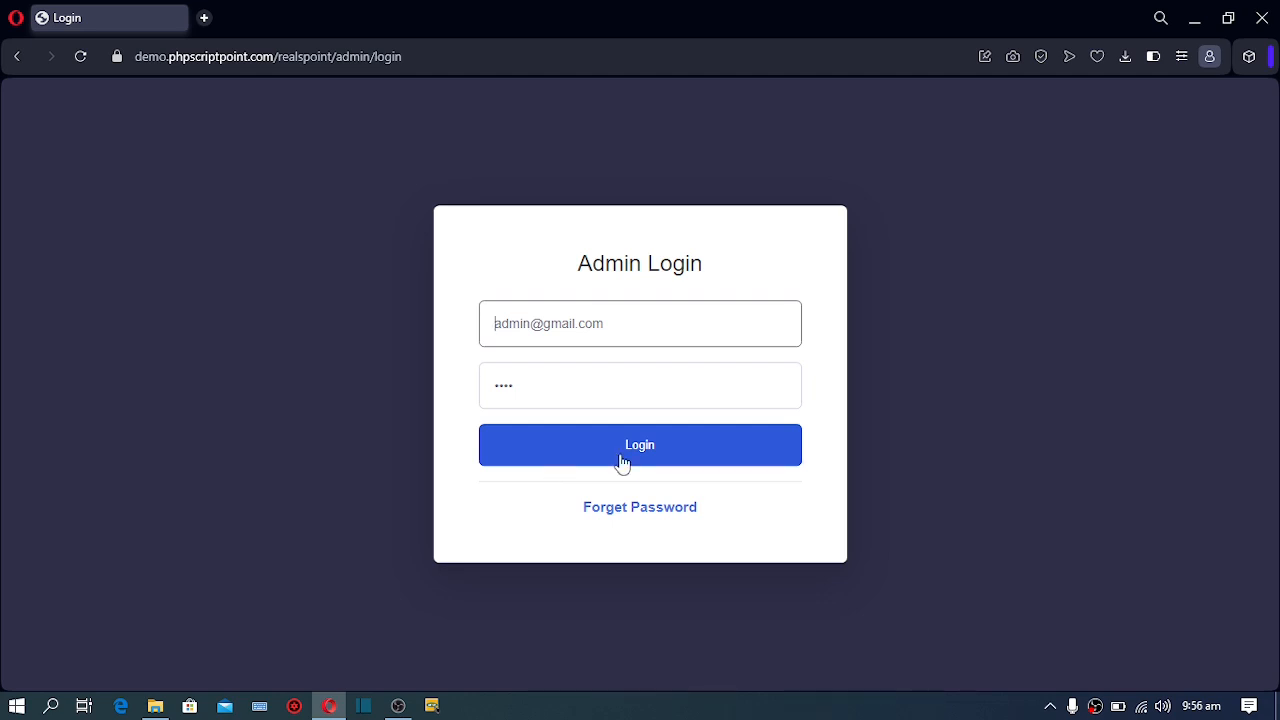
click(622, 463)
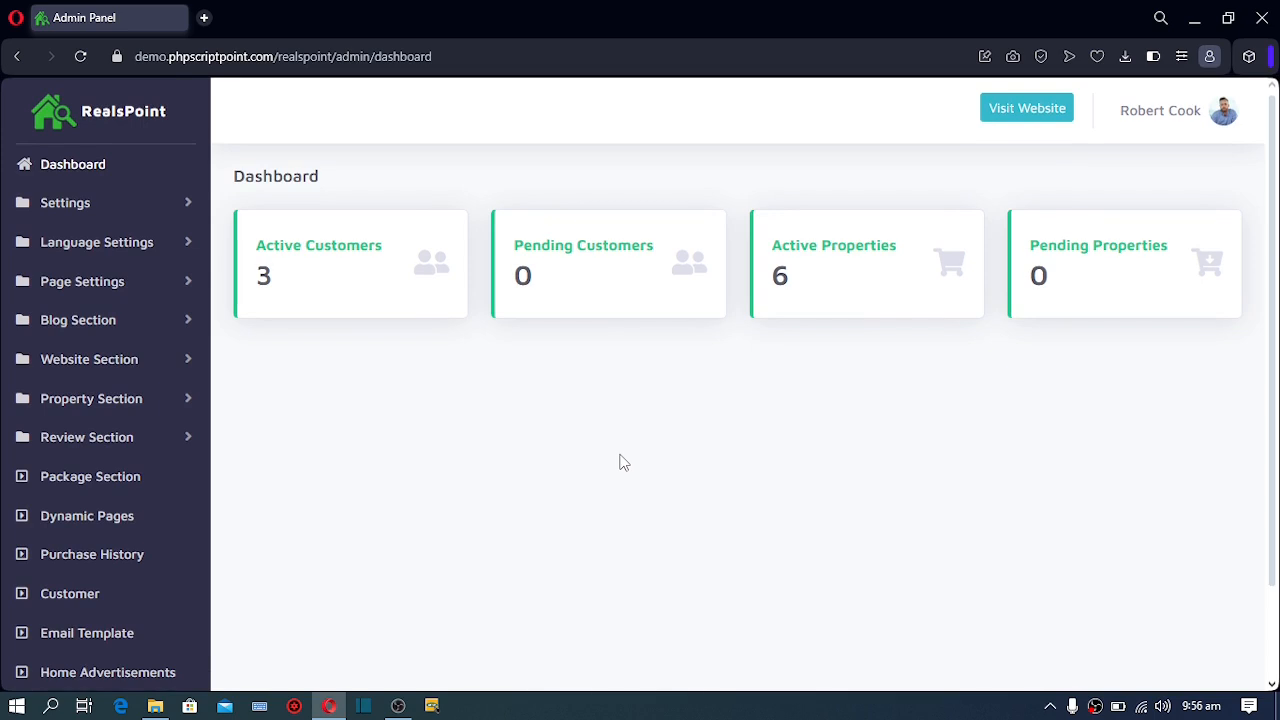
Browse the property and Settings menus, collapsing Settings so the Dashboard shows 3 customers, 6 properties
click(189, 412)
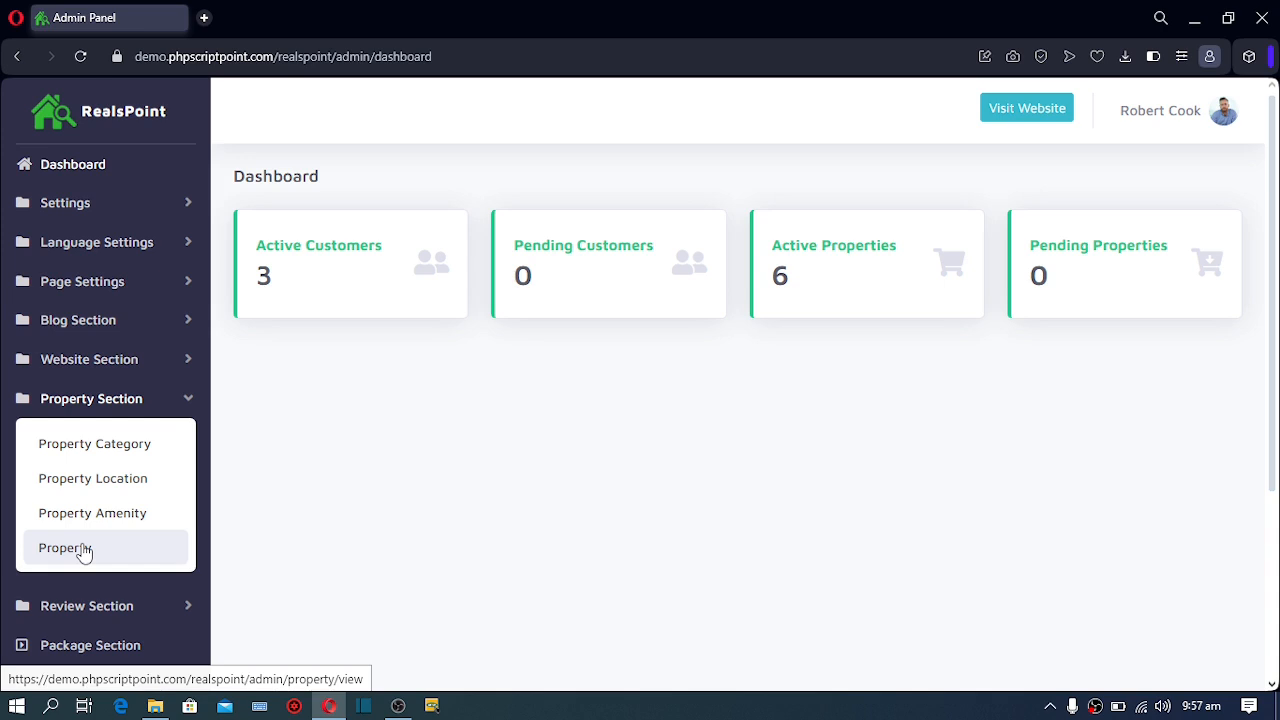
click(97, 187)
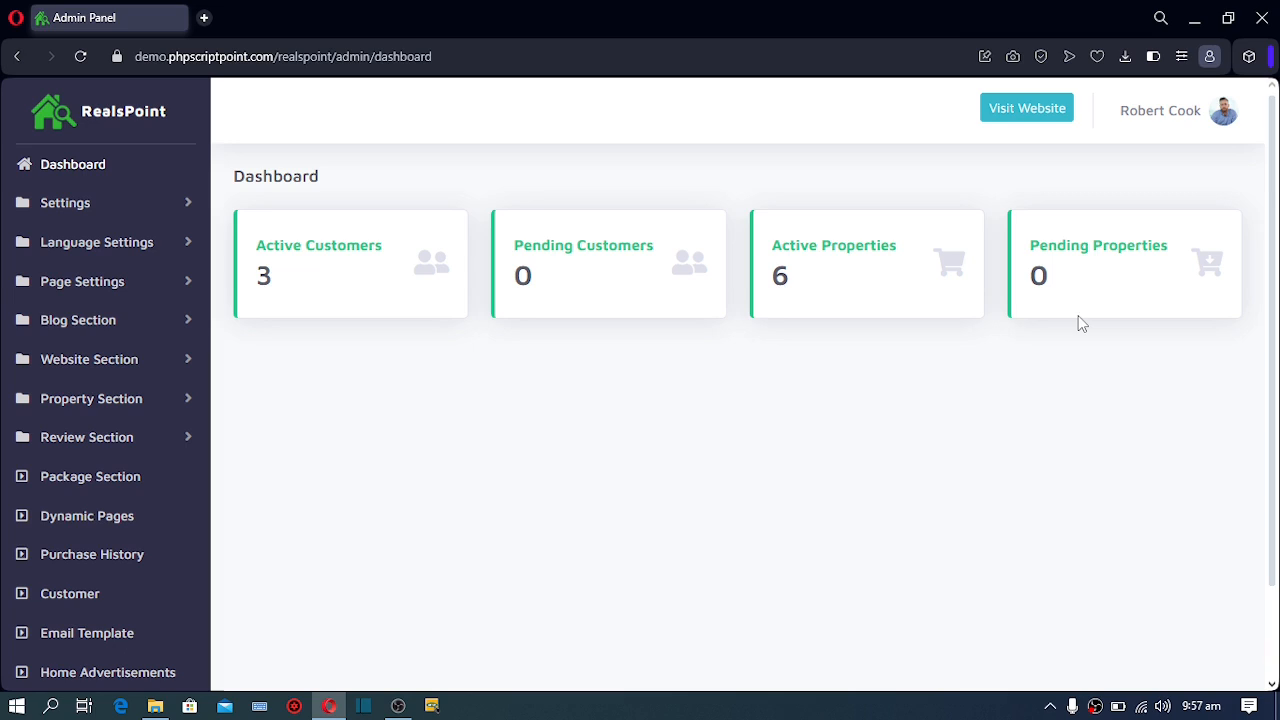
click(127, 208)
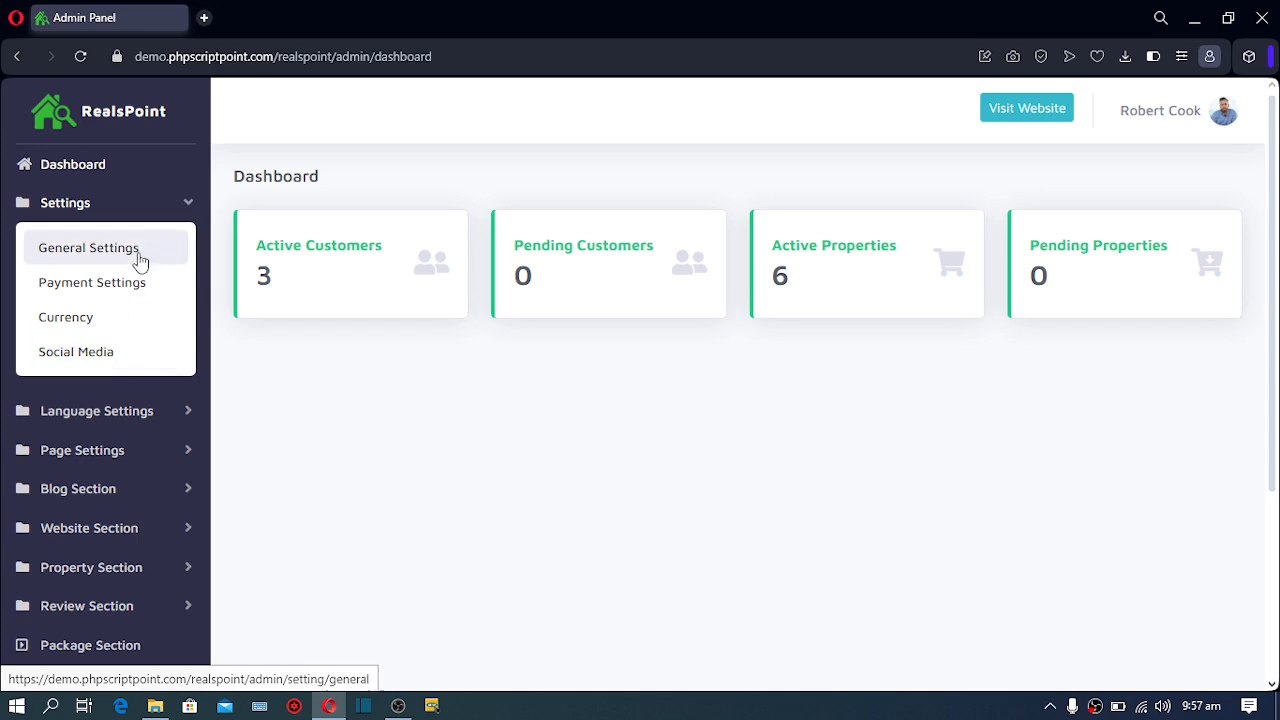
click(143, 211)
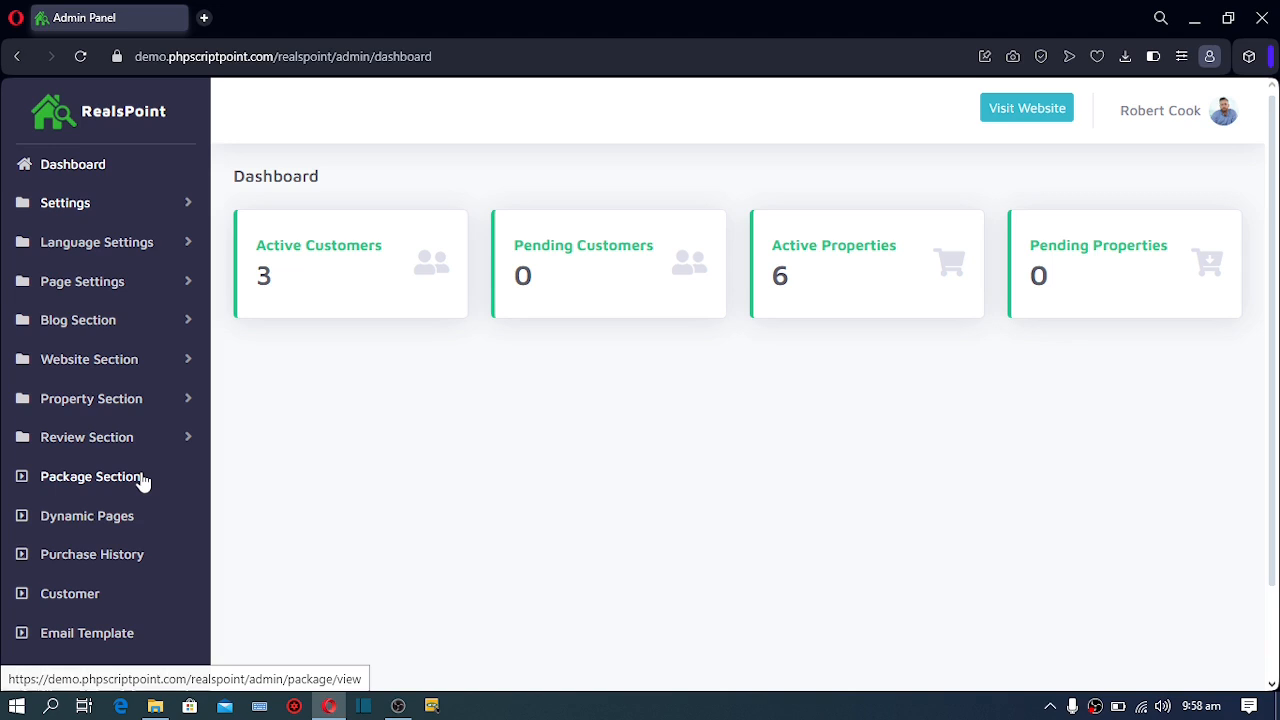
Open the Customers list of 3 active customers, scroll it, and trigger Clear Database's warning
click(78, 598)
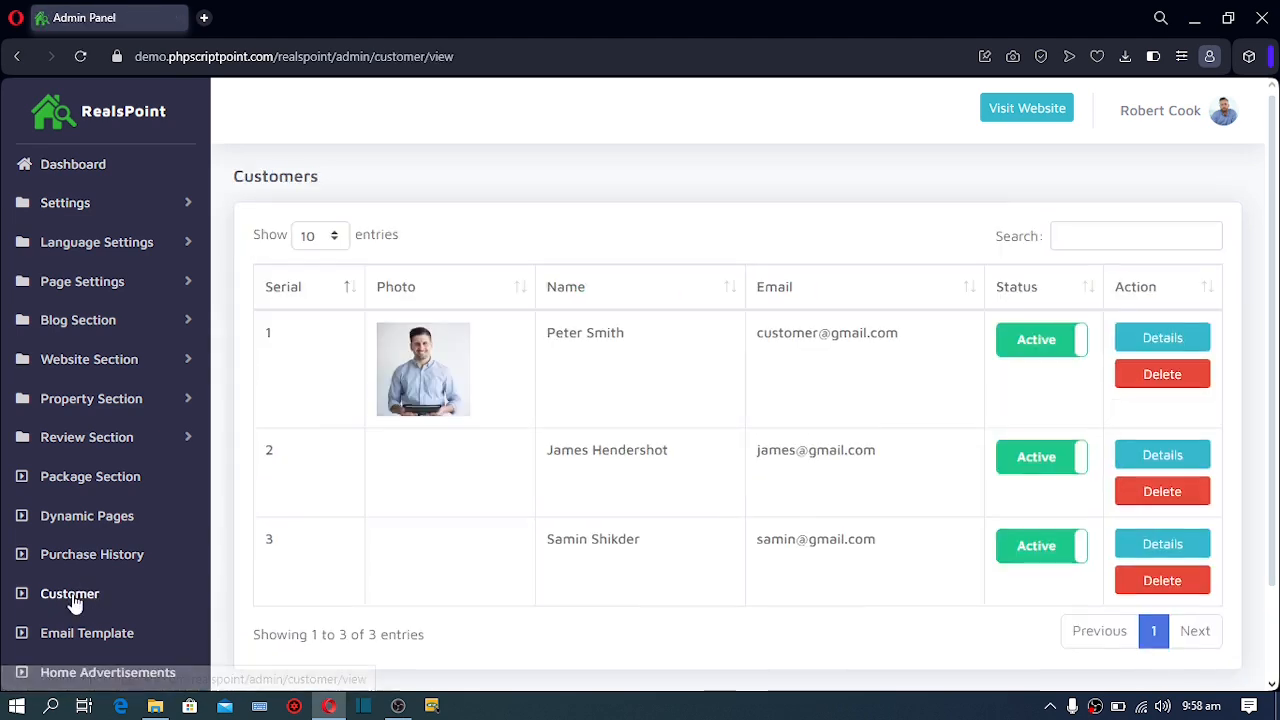
drag(1275, 210, 1275, 246)
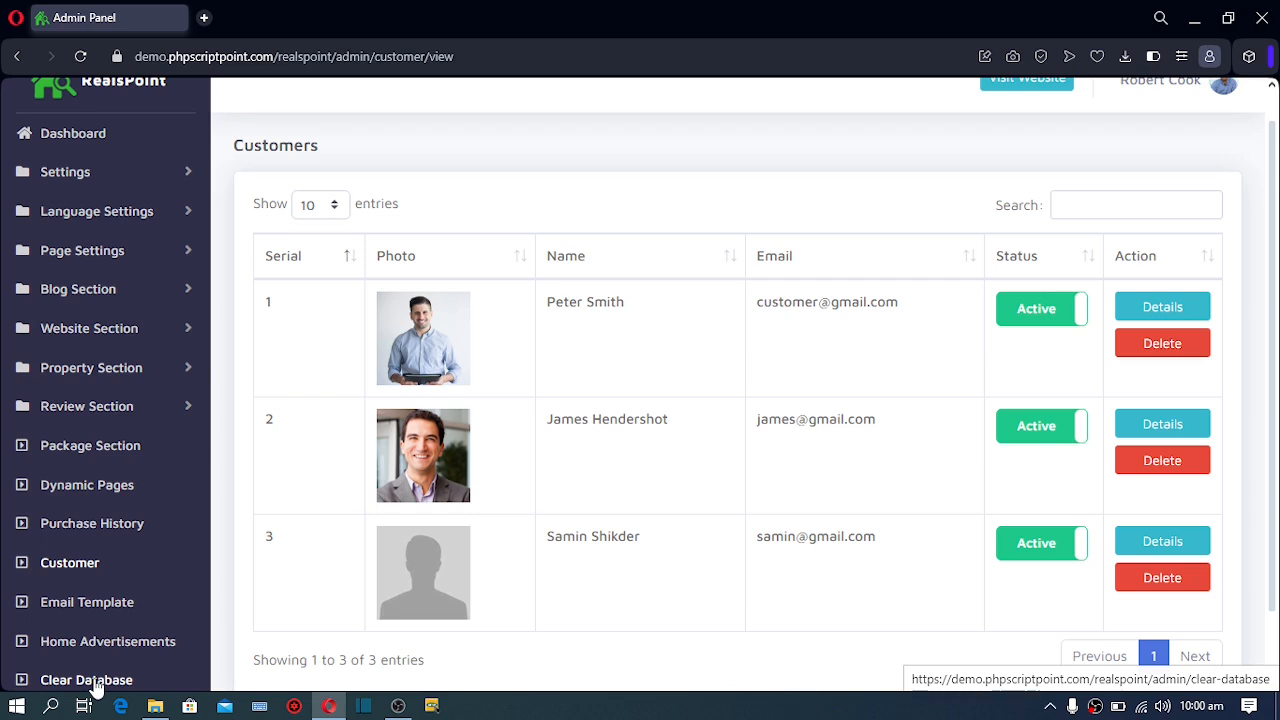
click(97, 686)
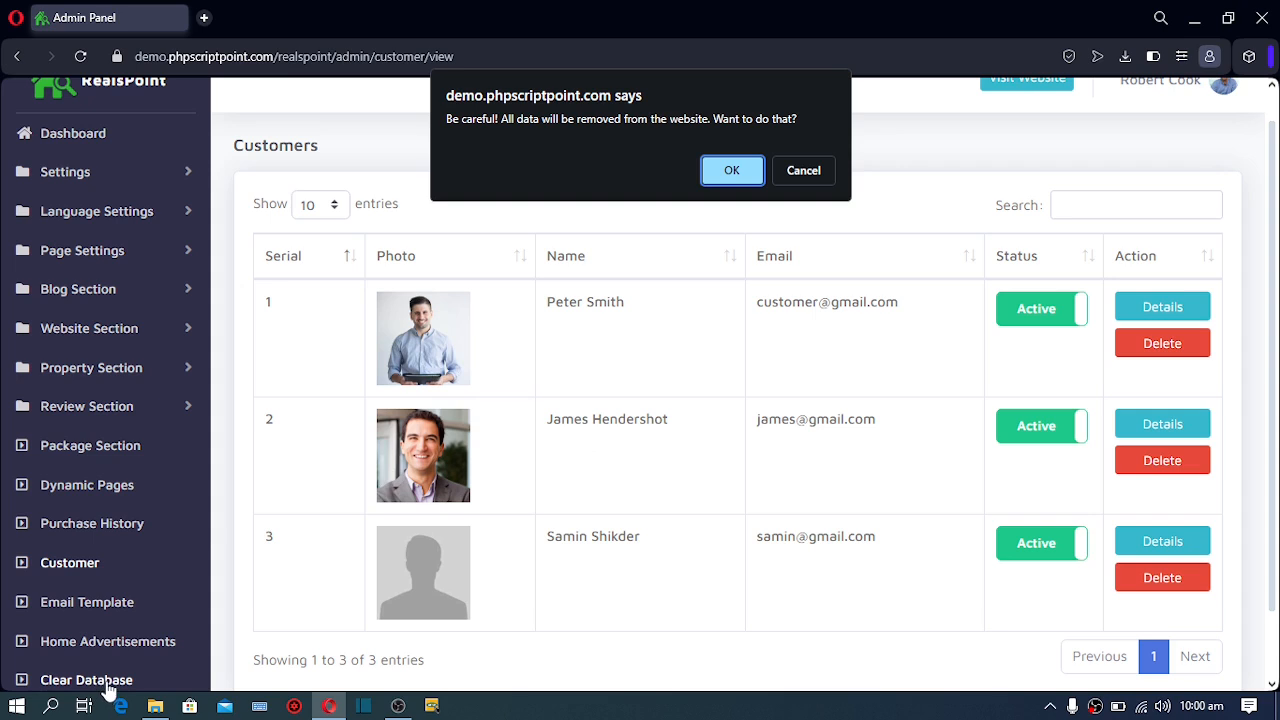
Cancel the database wipe and open the Home Advertisements settings page
click(803, 172)
click(120, 638)
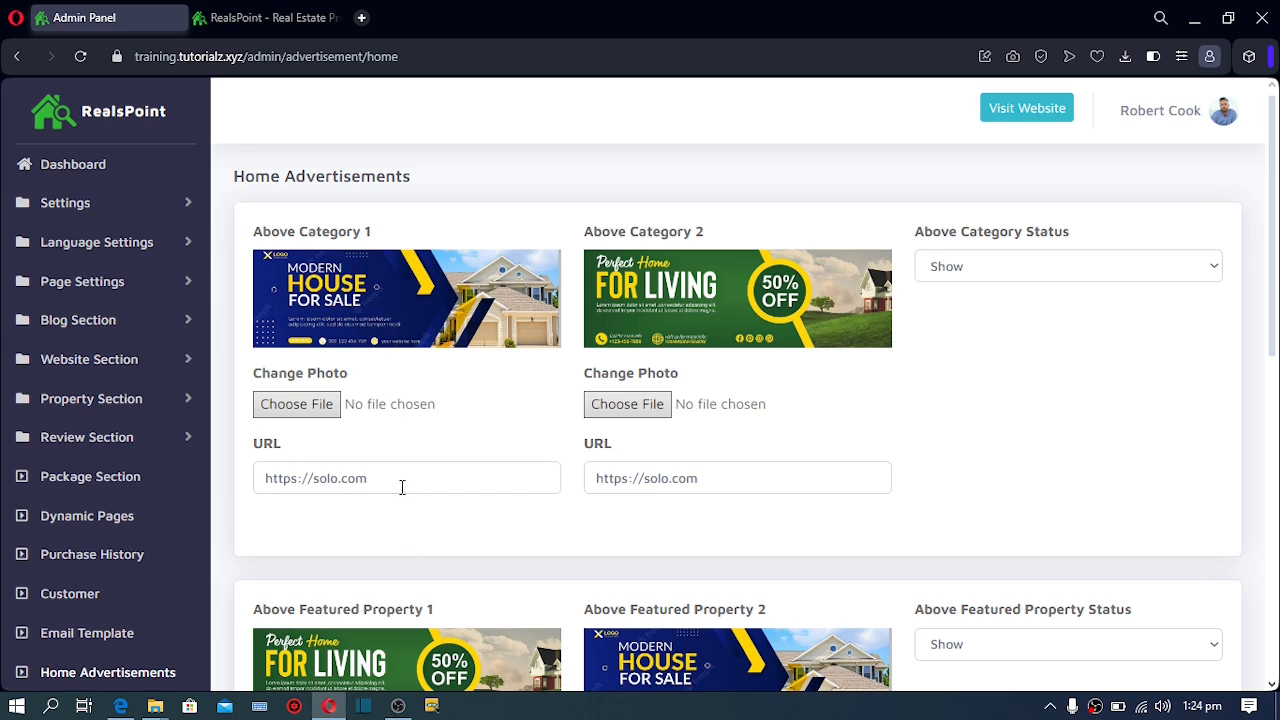
click(1005, 274)
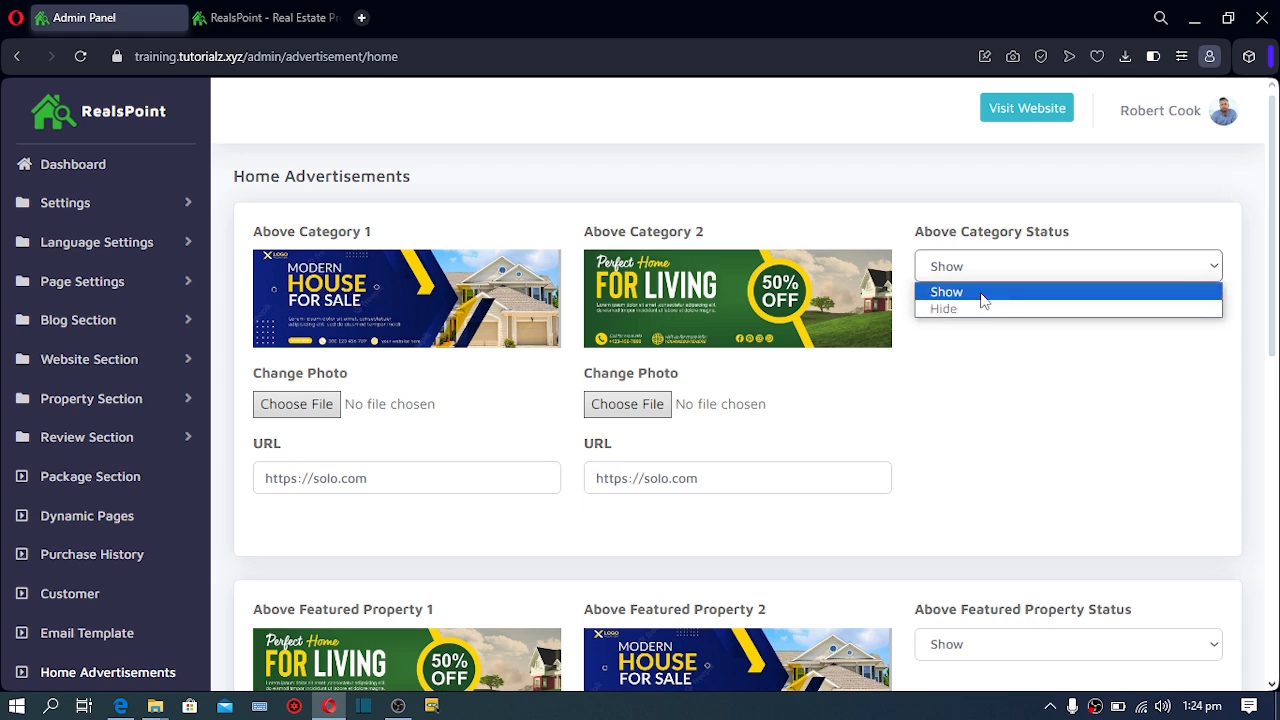
click(984, 293)
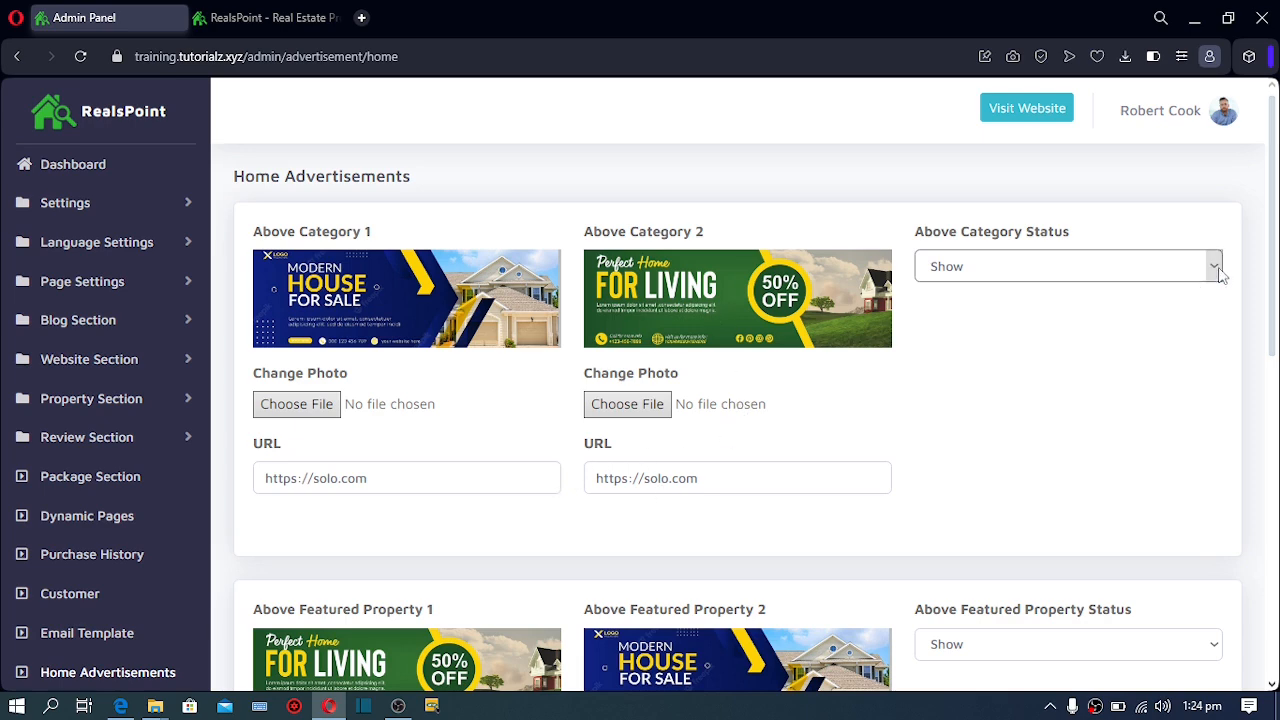
drag(1272, 240, 931, 603)
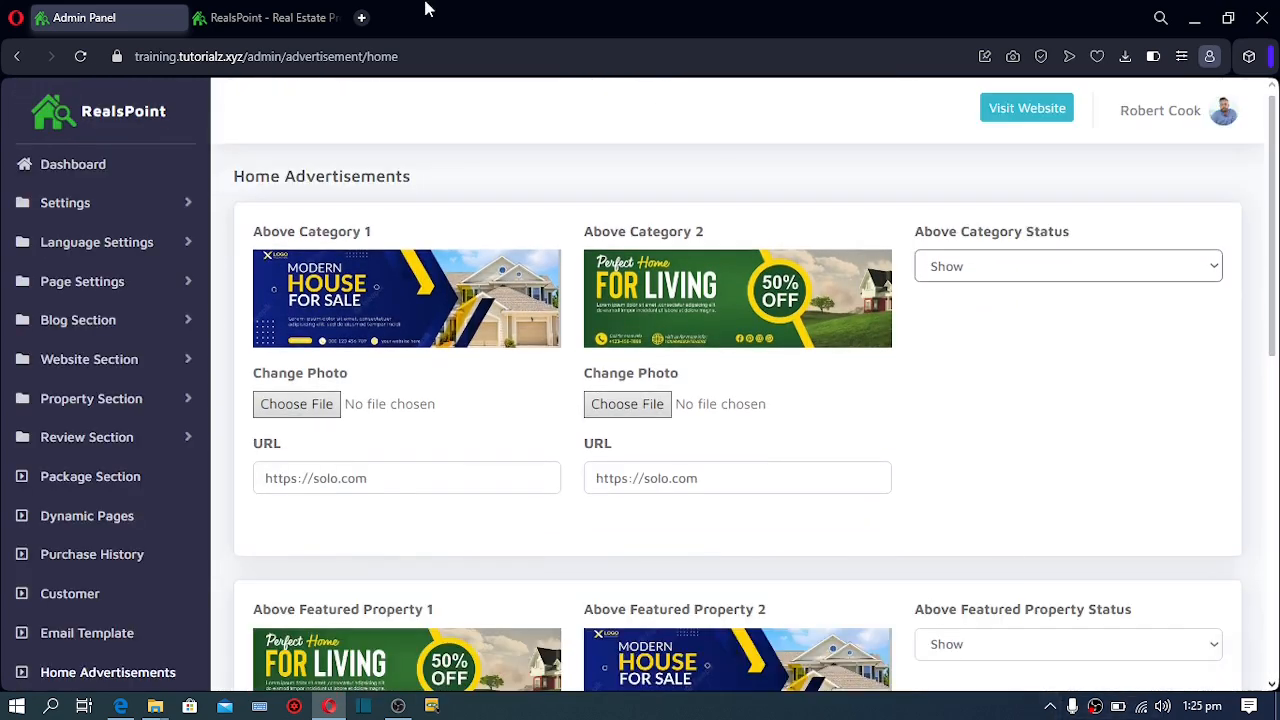
Reload the public RealsPoint home page, scroll to its Locations cards and footer, then bring up Edge
click(265, 16)
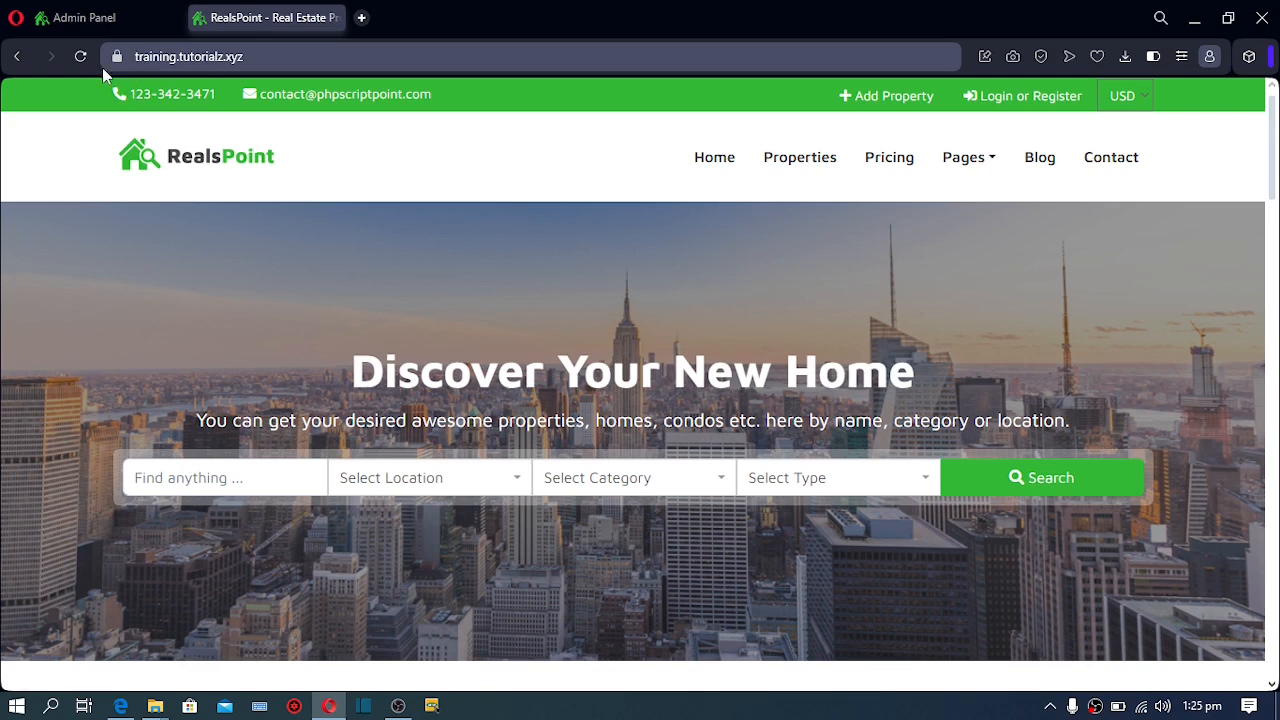
click(81, 56)
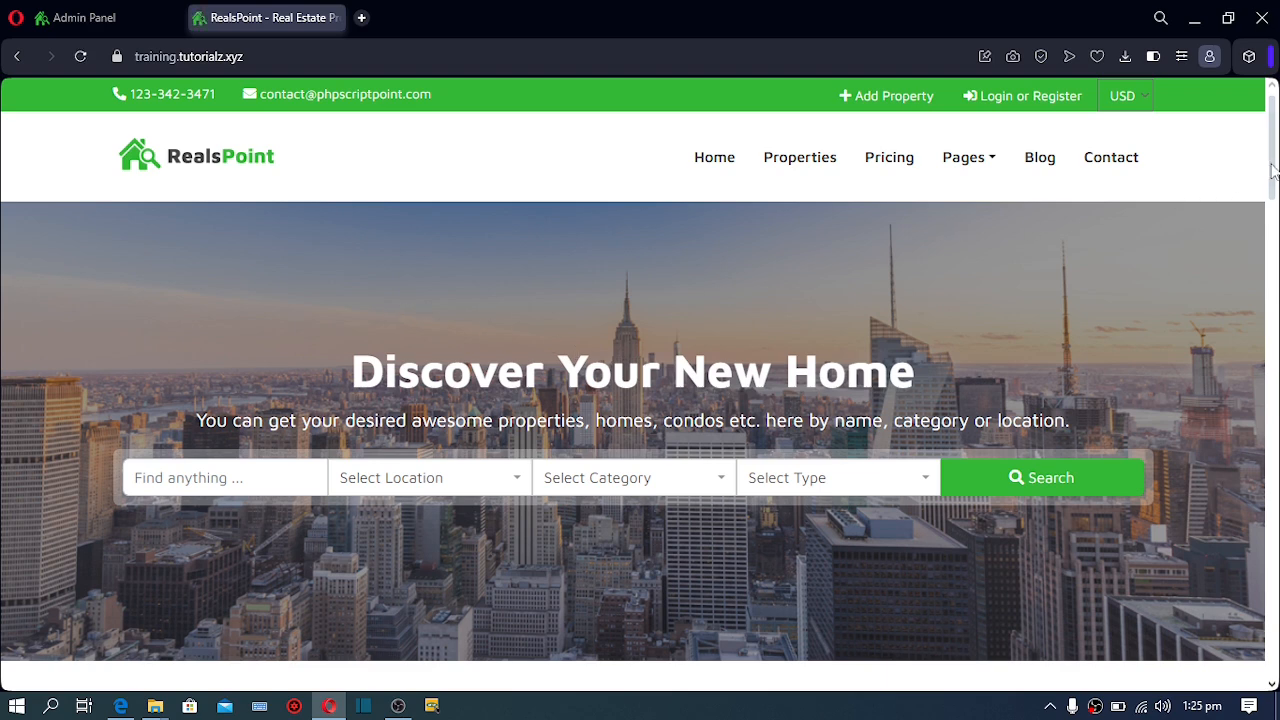
drag(1272, 170, 1270, 642)
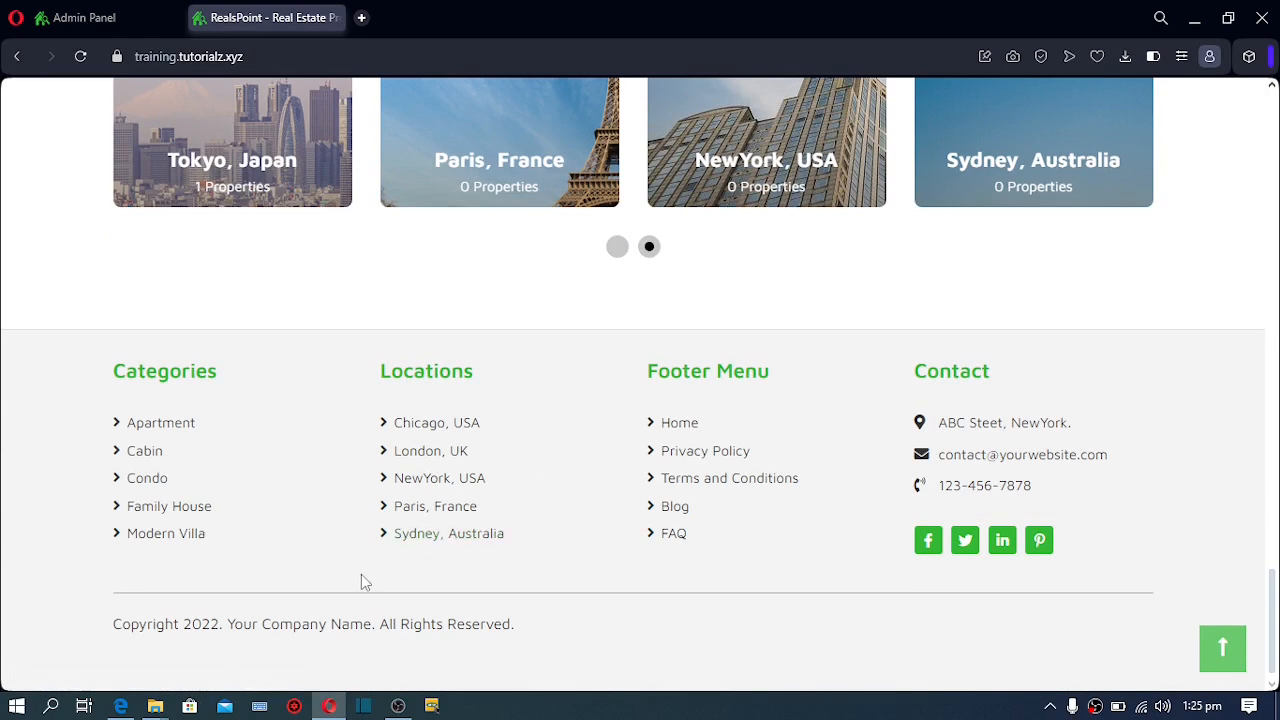
click(121, 708)
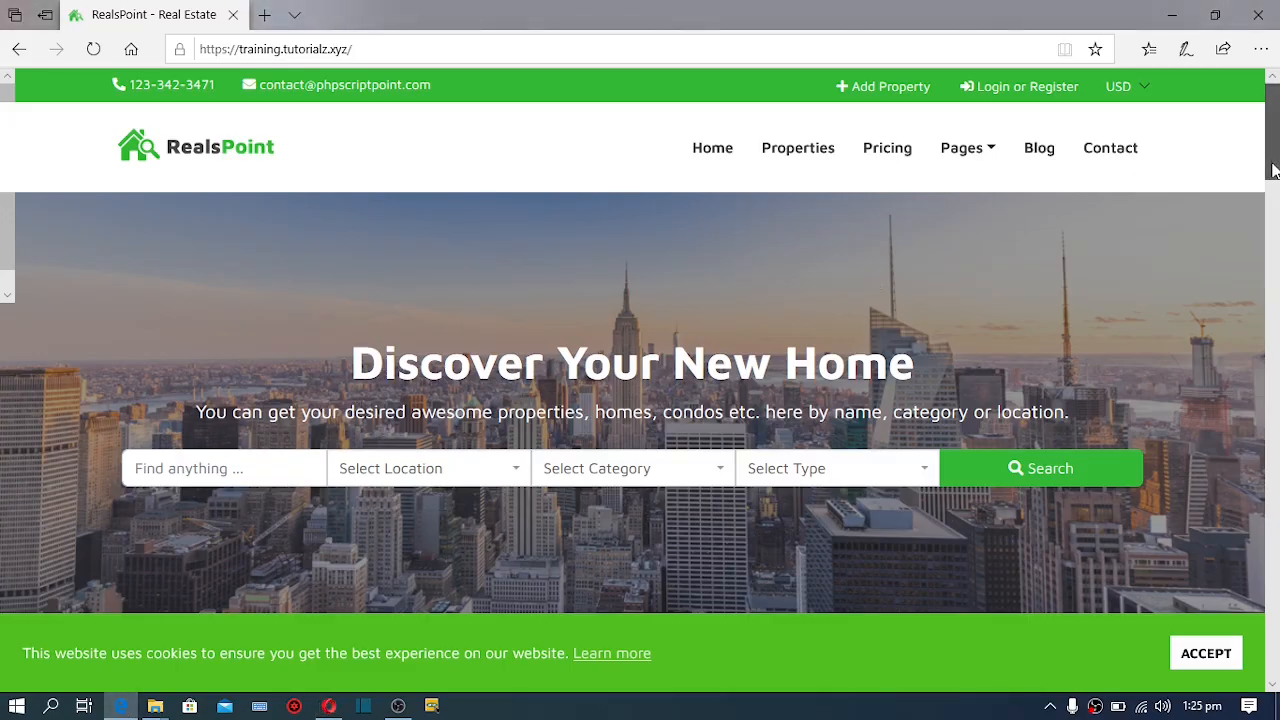
Scroll down the RealsPoint home page in Edge to view the advertisement banners
scroll(1275, 215, down, 3)
scroll(1275, 215, down, 2)
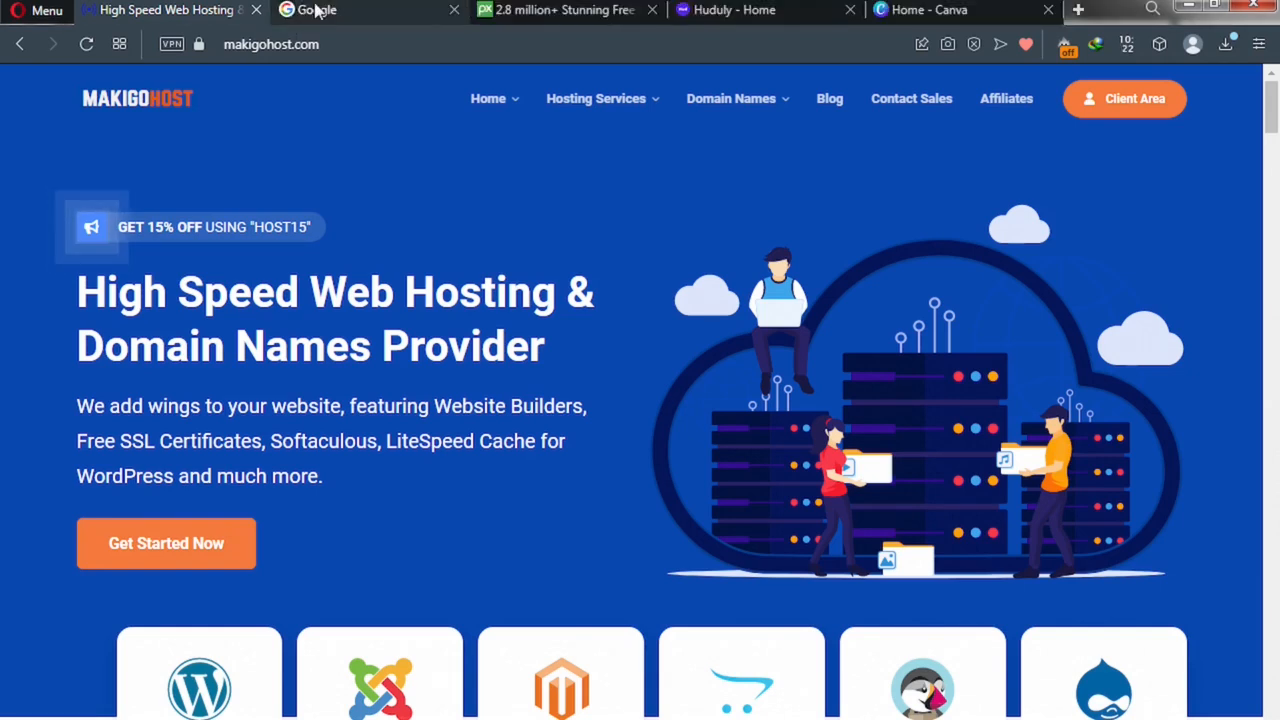
Go to the Google tab, select and clear its address bar, then move to the Pixabay tab
click(318, 12)
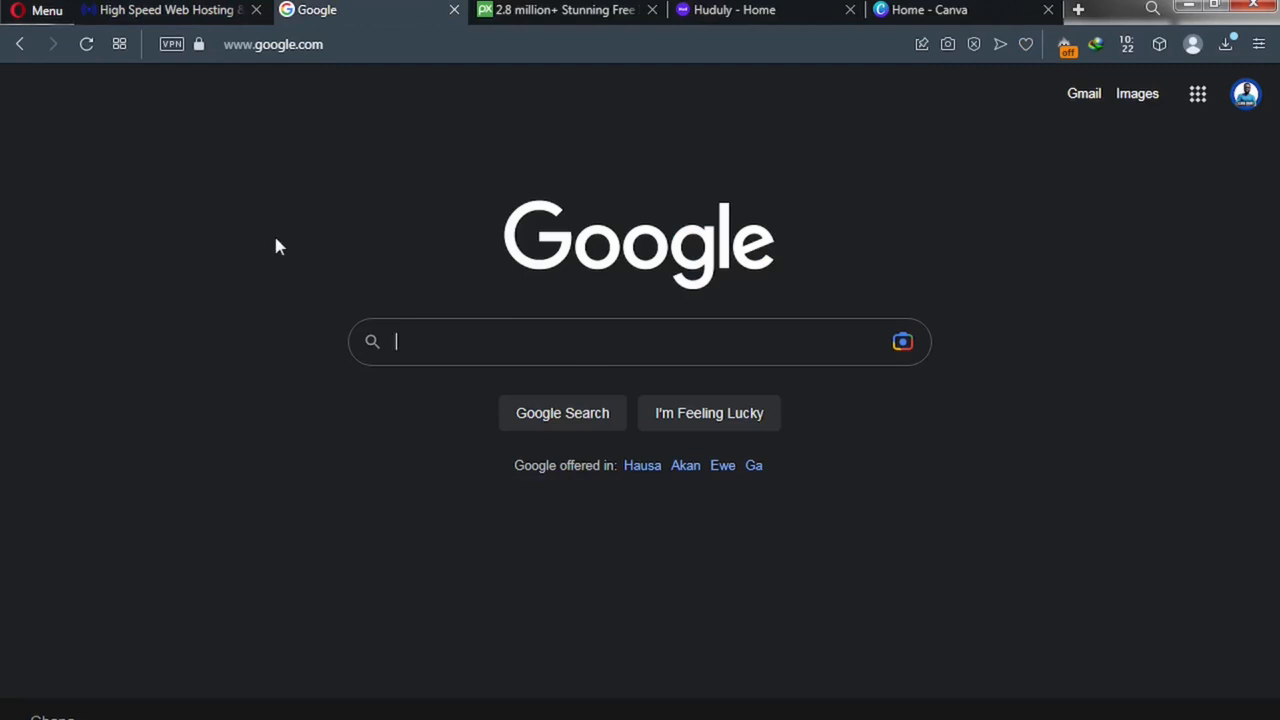
click(329, 46)
click(330, 46)
key(ctrl+Tab)
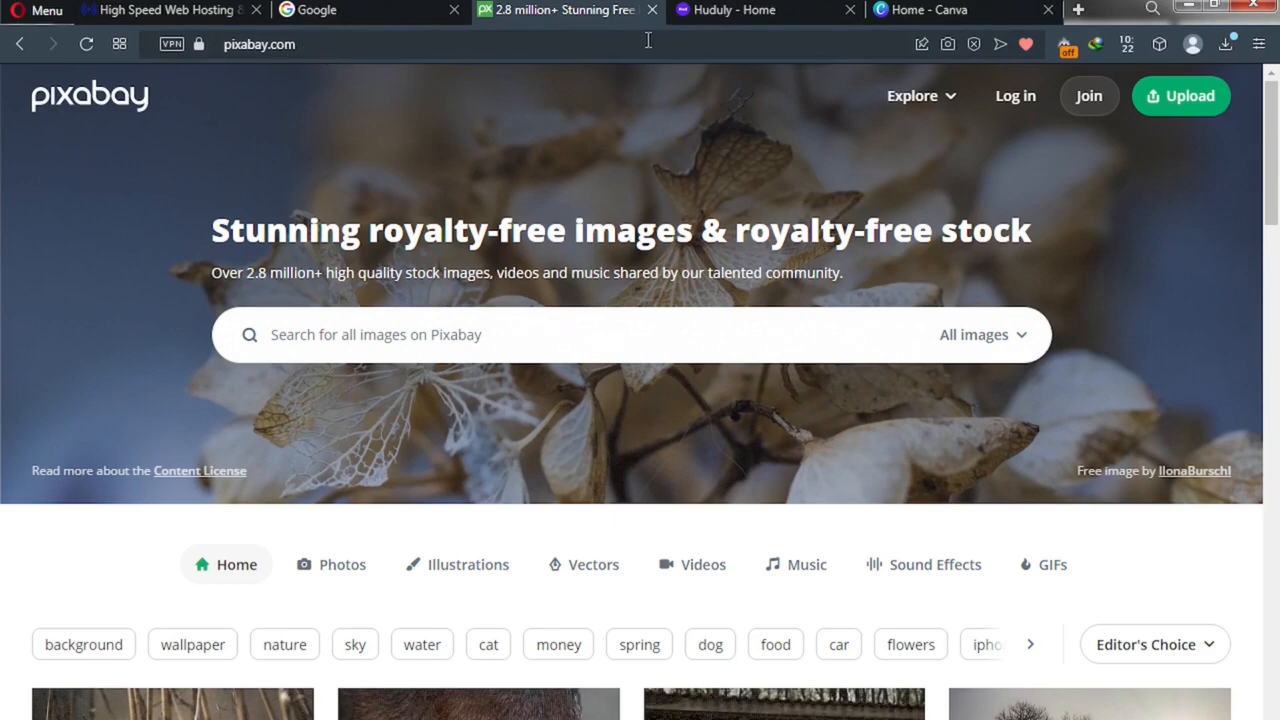
Switch through the Huduly tab and then the Canva tab in Opera
click(711, 12)
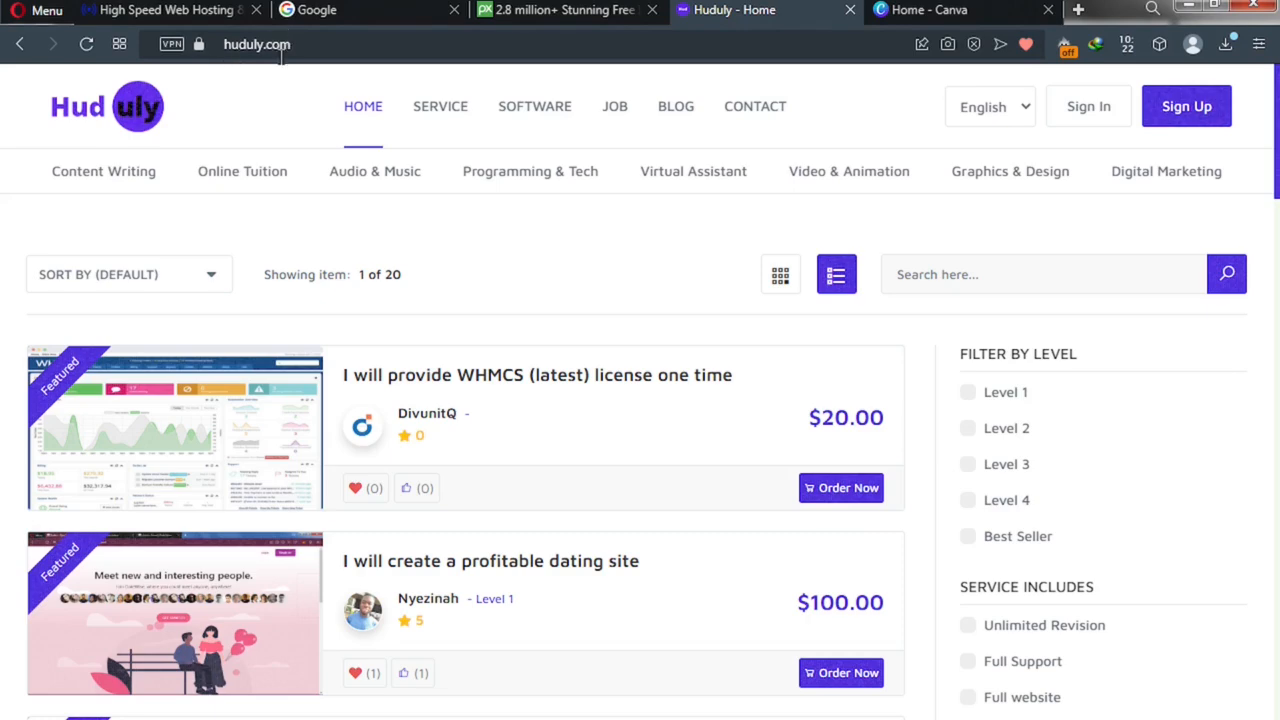
click(893, 18)
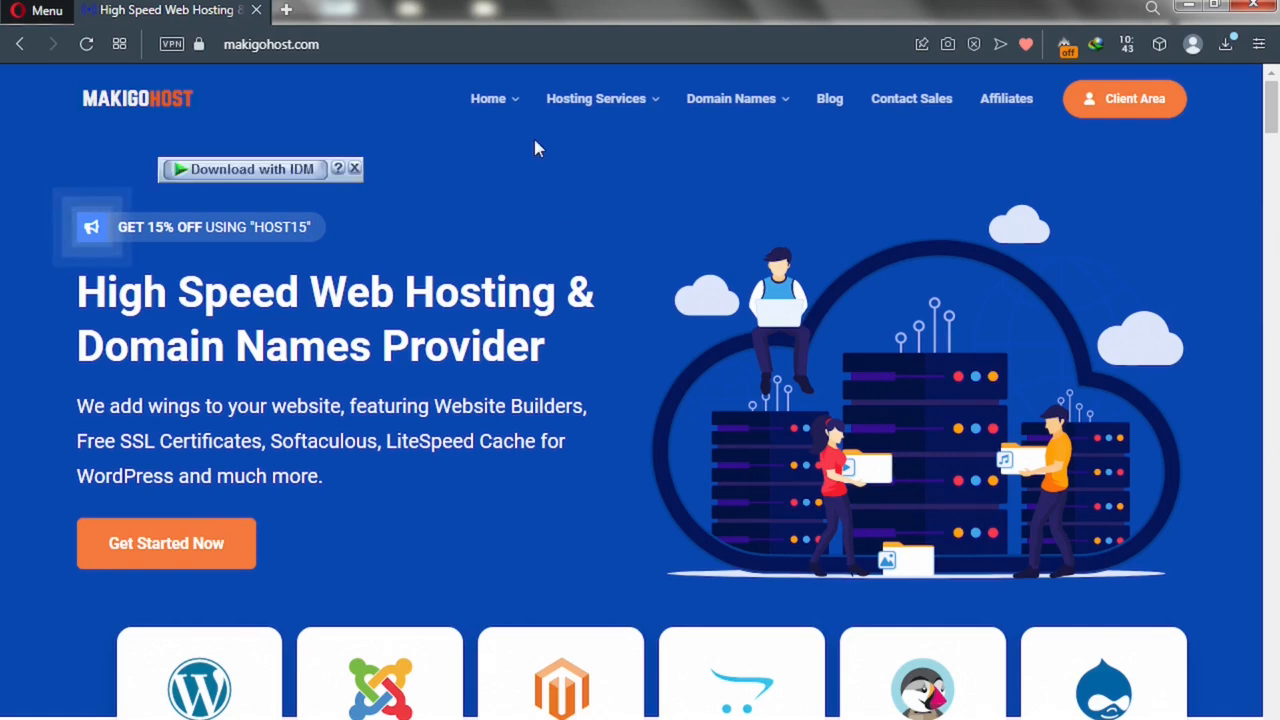
Compare the Go Basic $2.99, Standard $4.99 and Go Unlimited $9.99 shared-hosting plans, then open a new tab
mouse_move(575, 100)
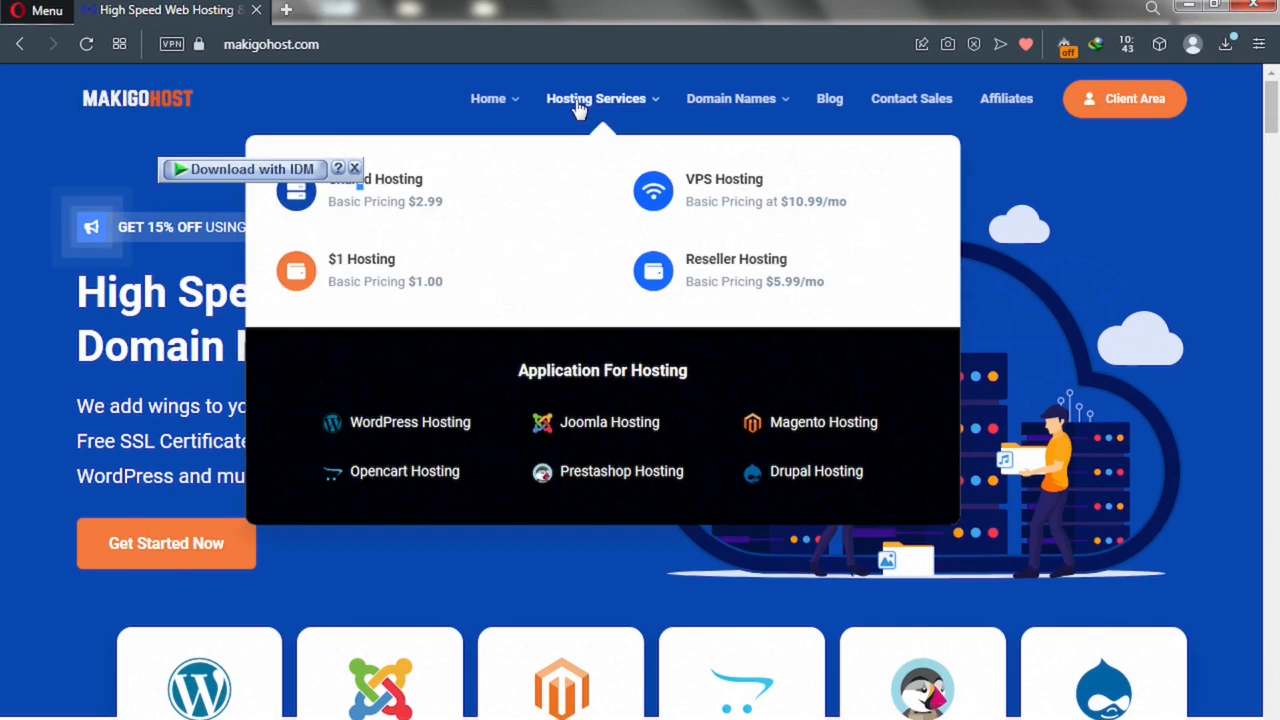
click(383, 195)
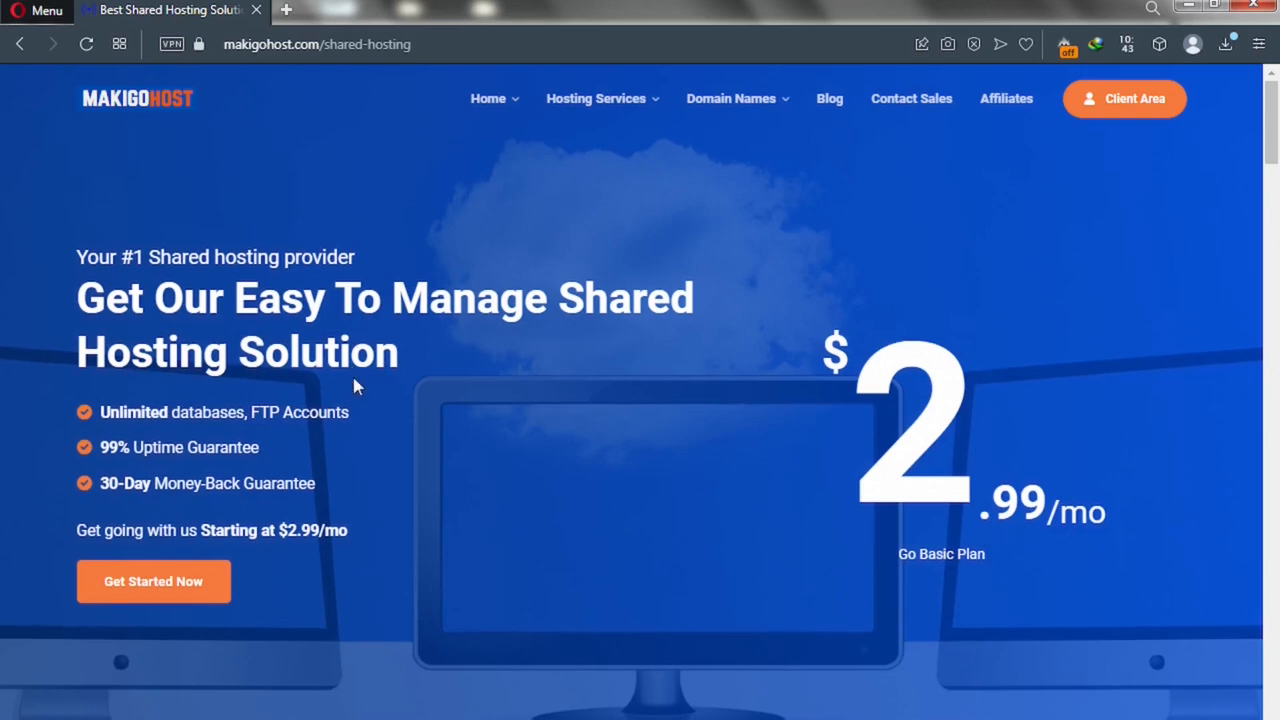
scroll(354, 384, down, 2)
scroll(354, 395, down, 6)
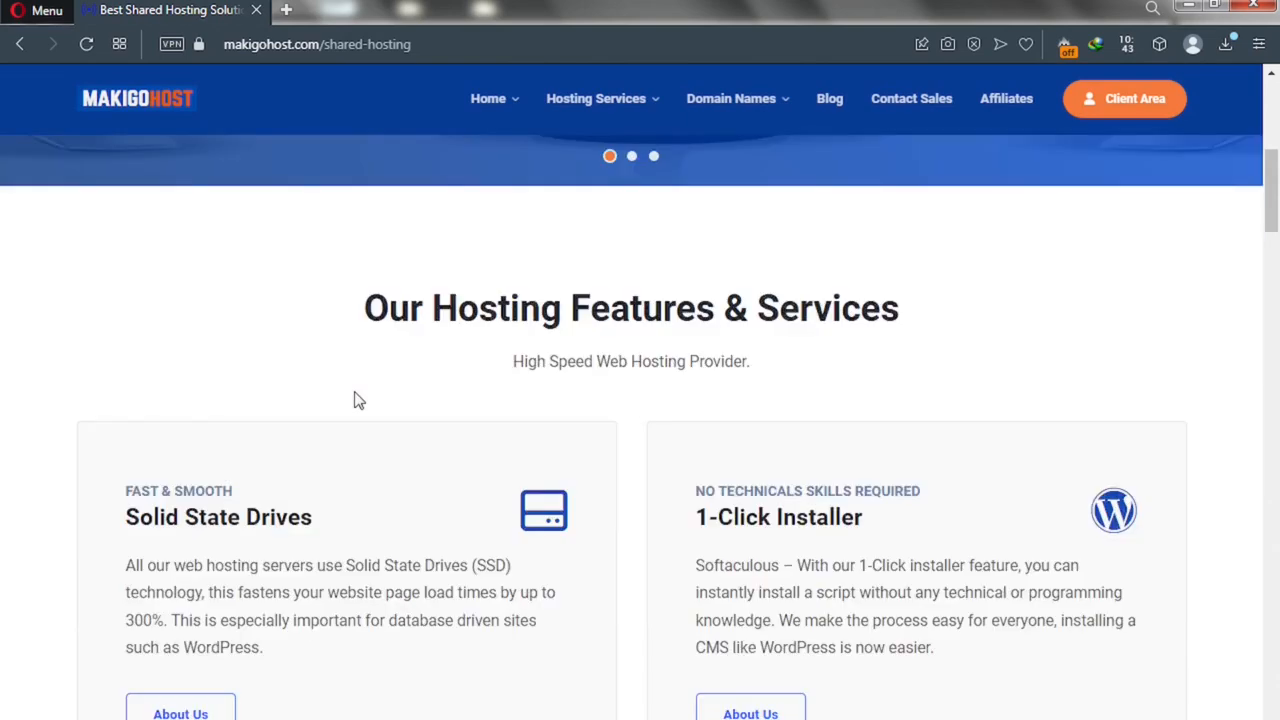
scroll(356, 400, down, 3)
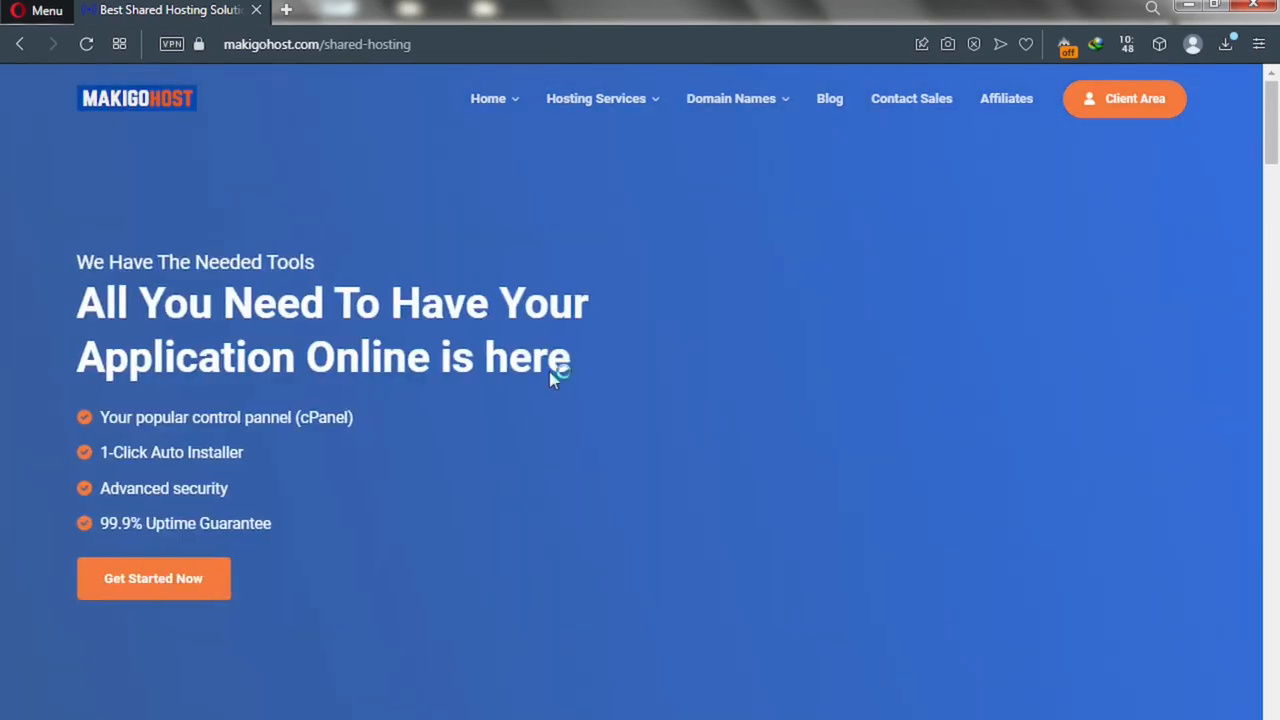
scroll(549, 379, down, 10)
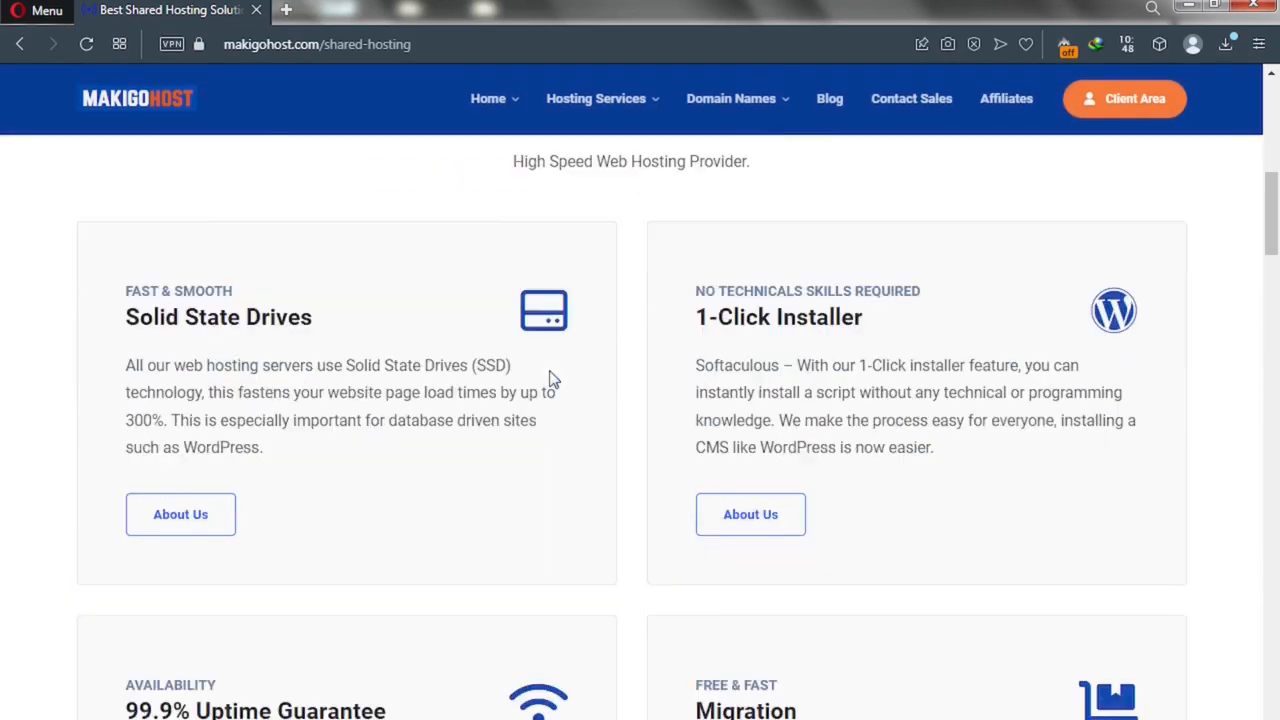
scroll(549, 379, down, 10)
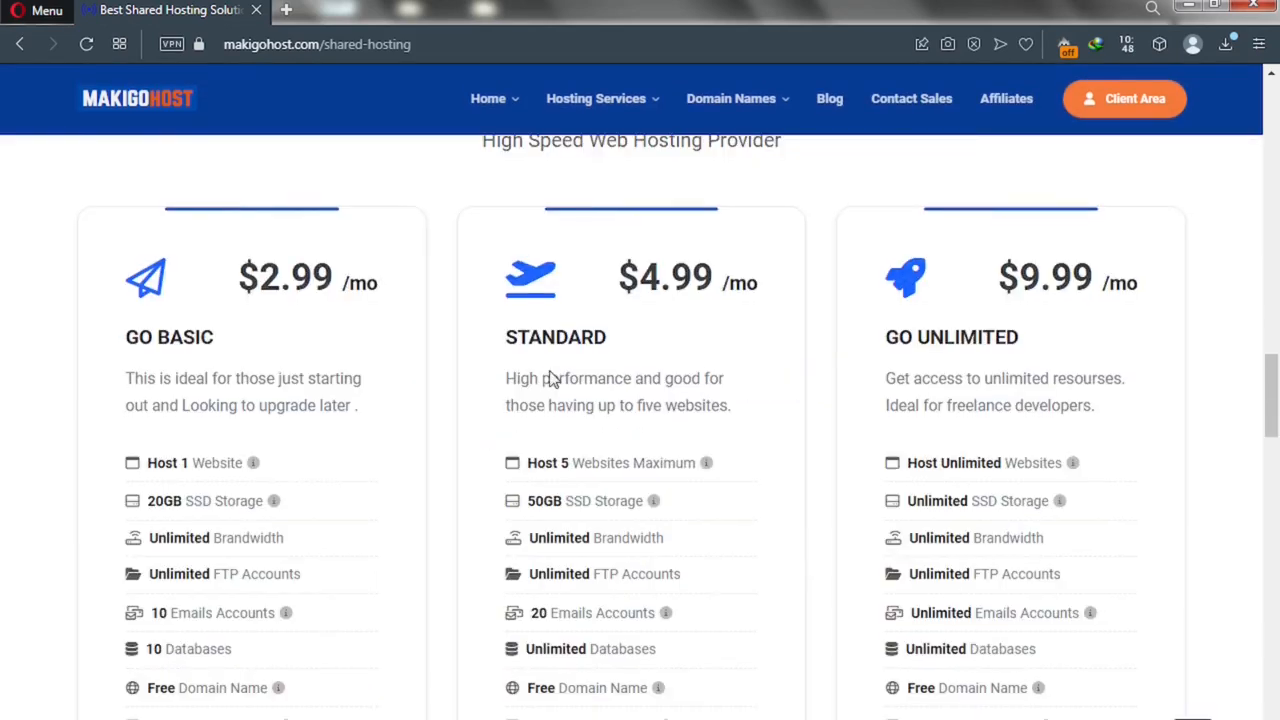
scroll(551, 370, down, 2)
scroll(550, 371, up, 1)
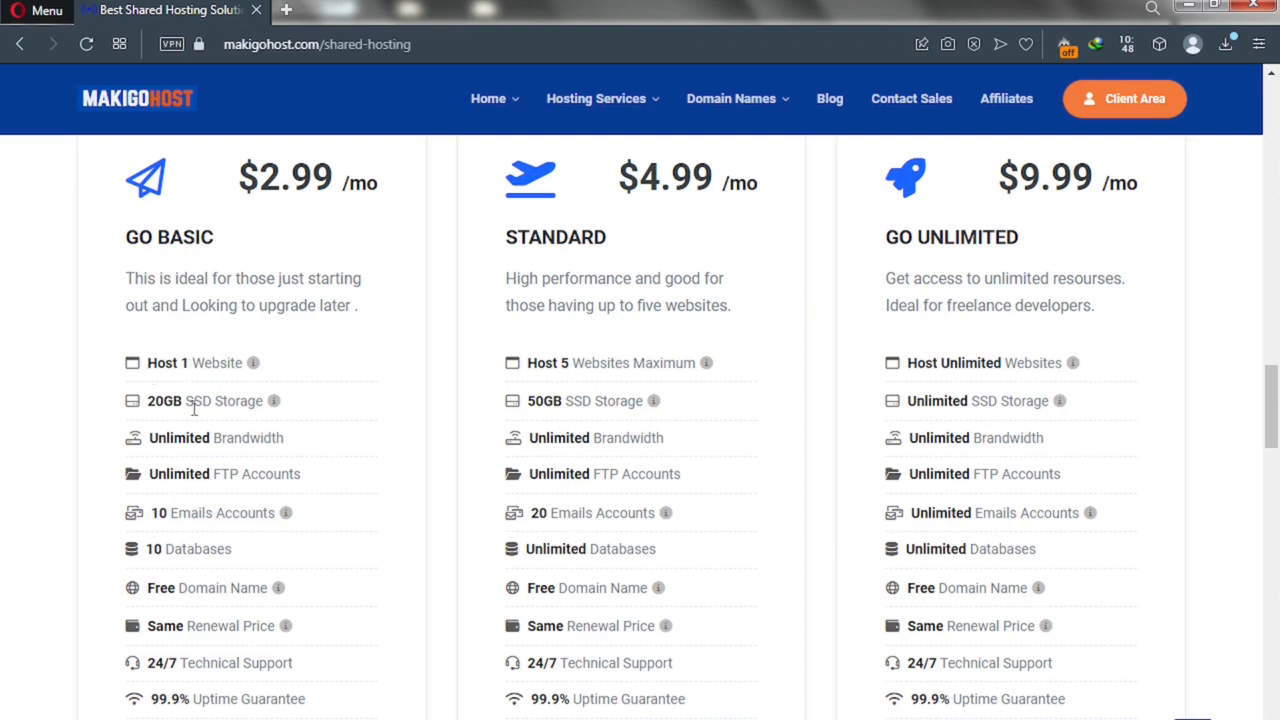
key(ctrl+t)
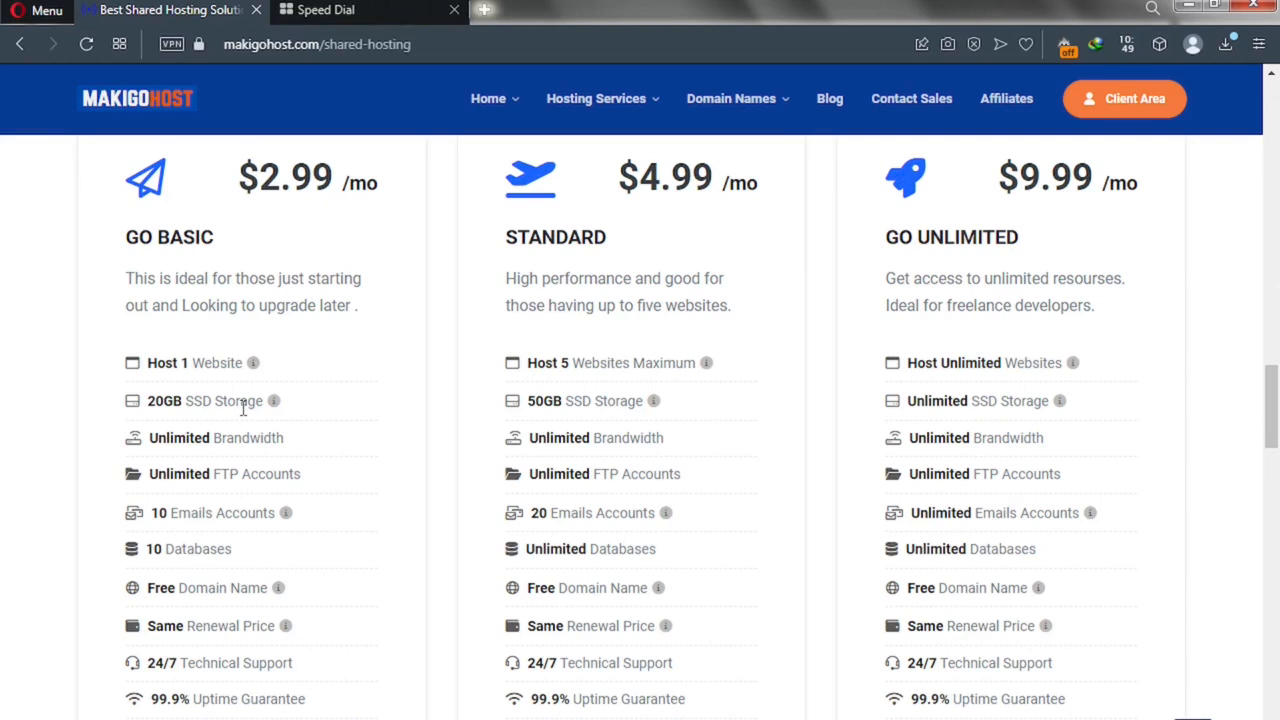
Search Google for 'SSD VS HDD' from the new tab's start page
click(328, 12)
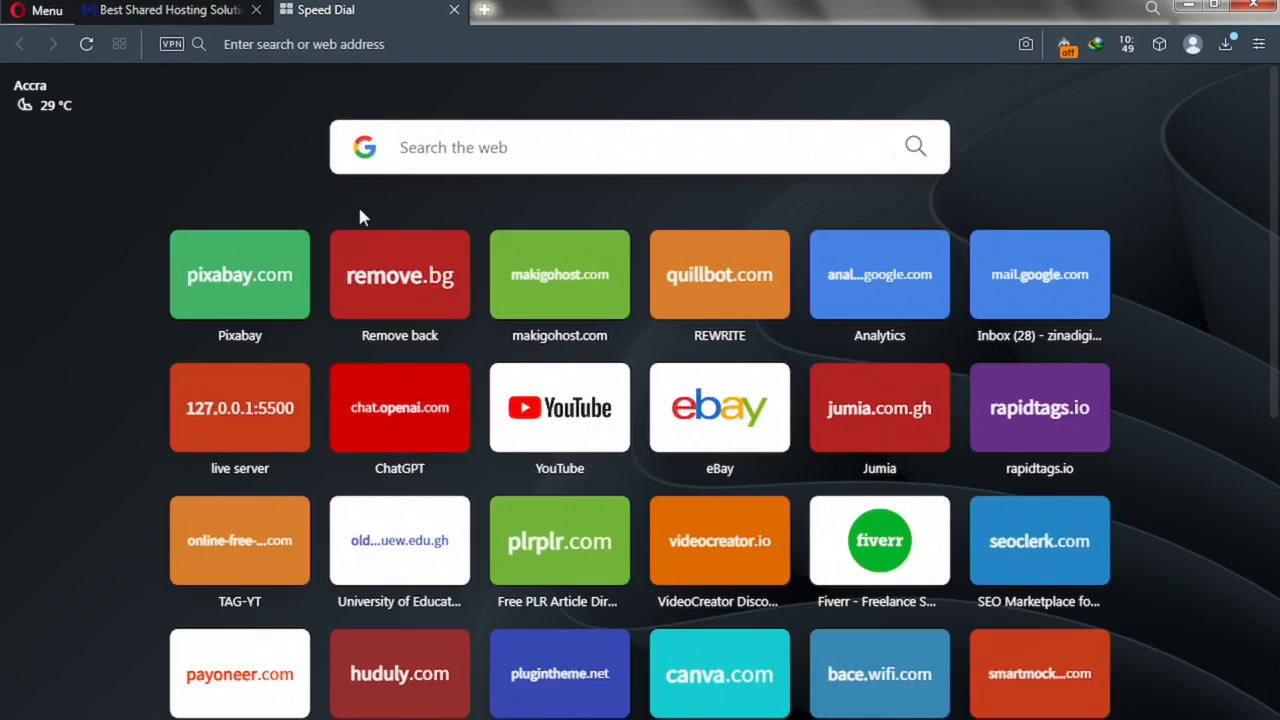
click(442, 155)
text(SSD VS )
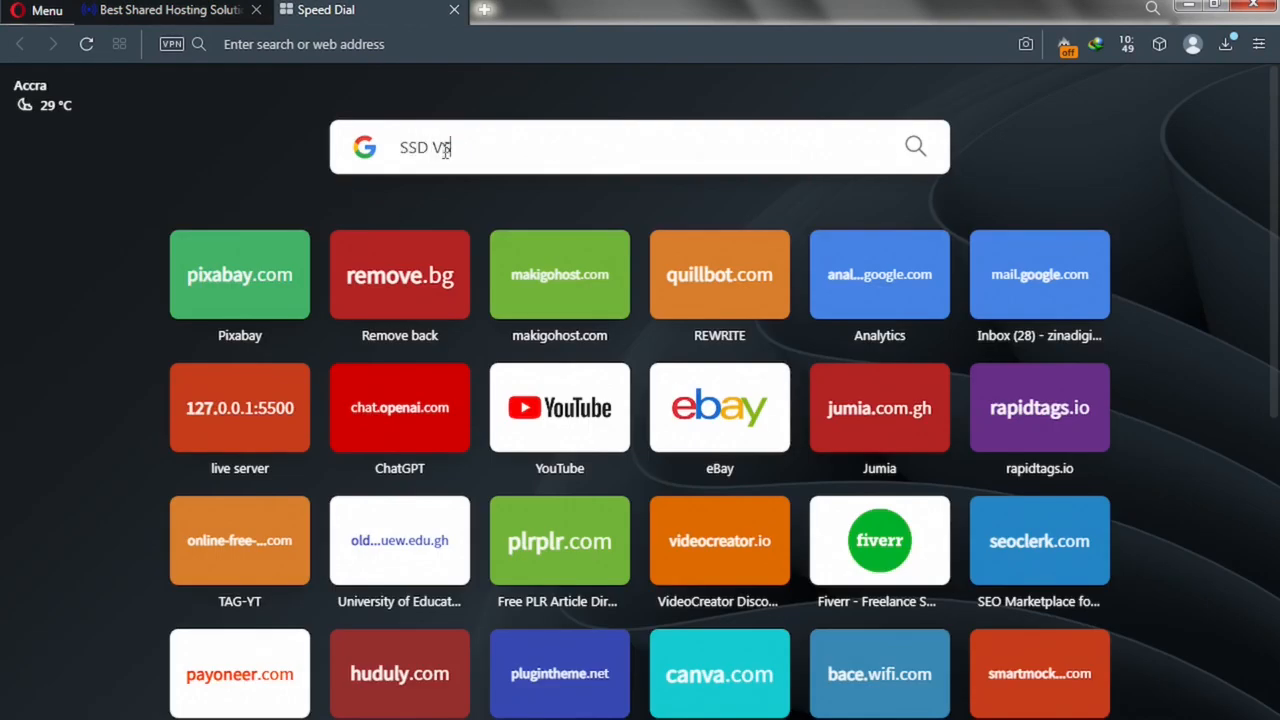
text(HDD)
key(Return)
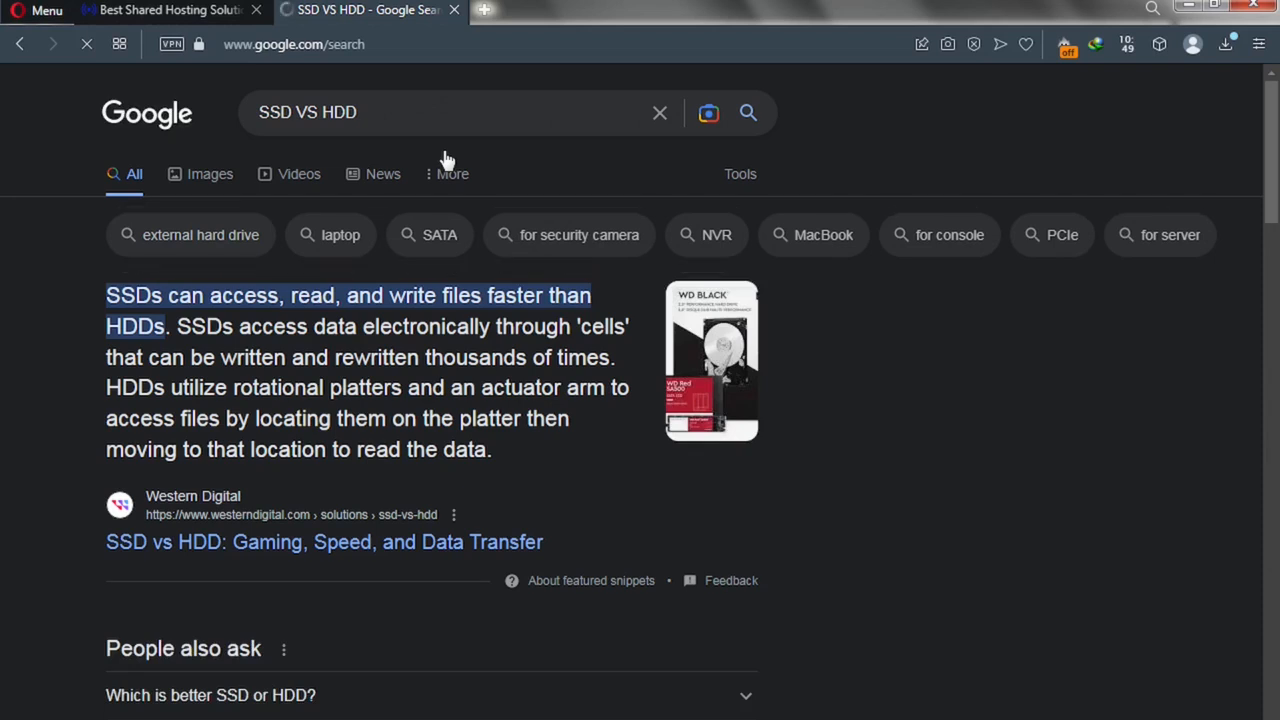
View the Avast SSD vs HDD comparison image, then return to the MakigoHost tab
click(206, 182)
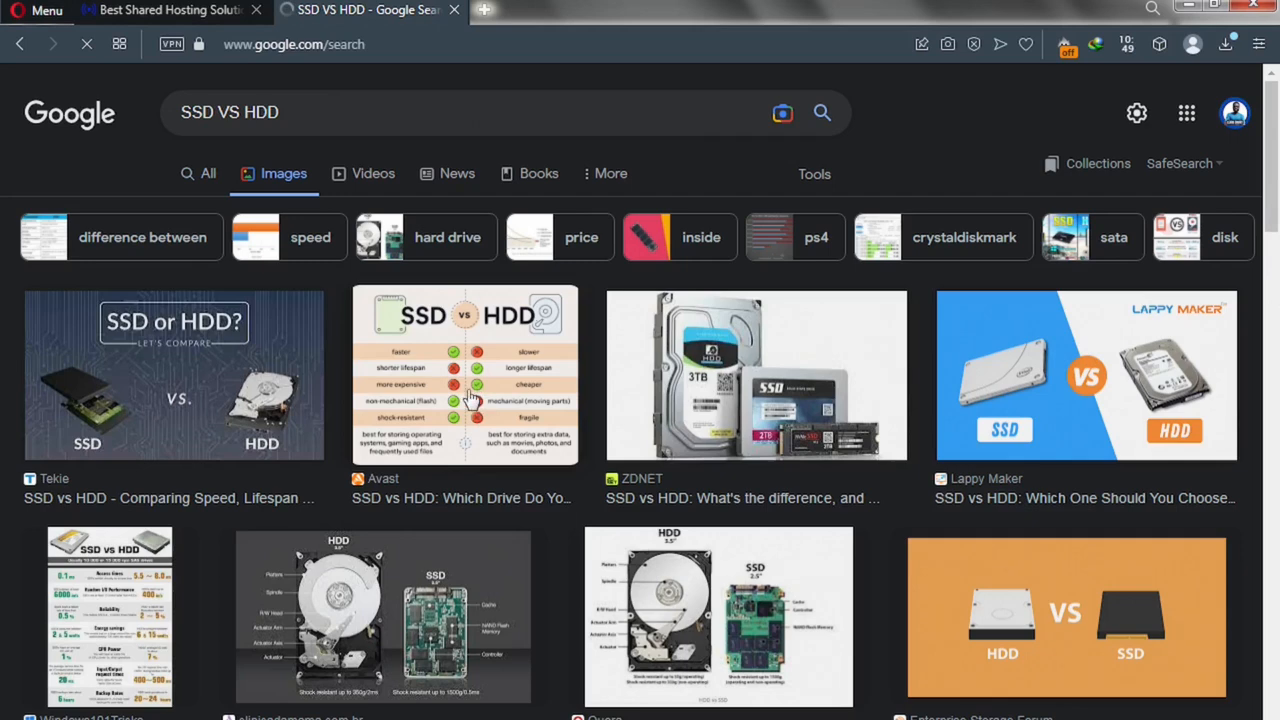
click(455, 393)
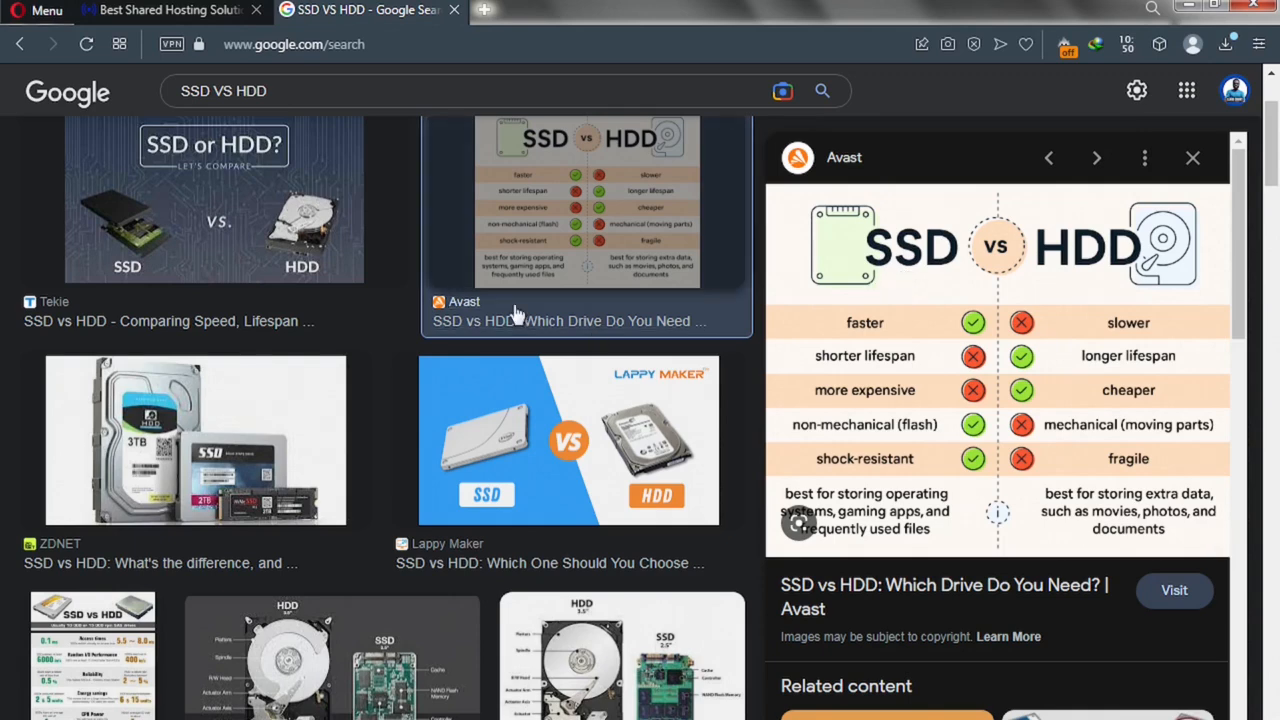
click(206, 16)
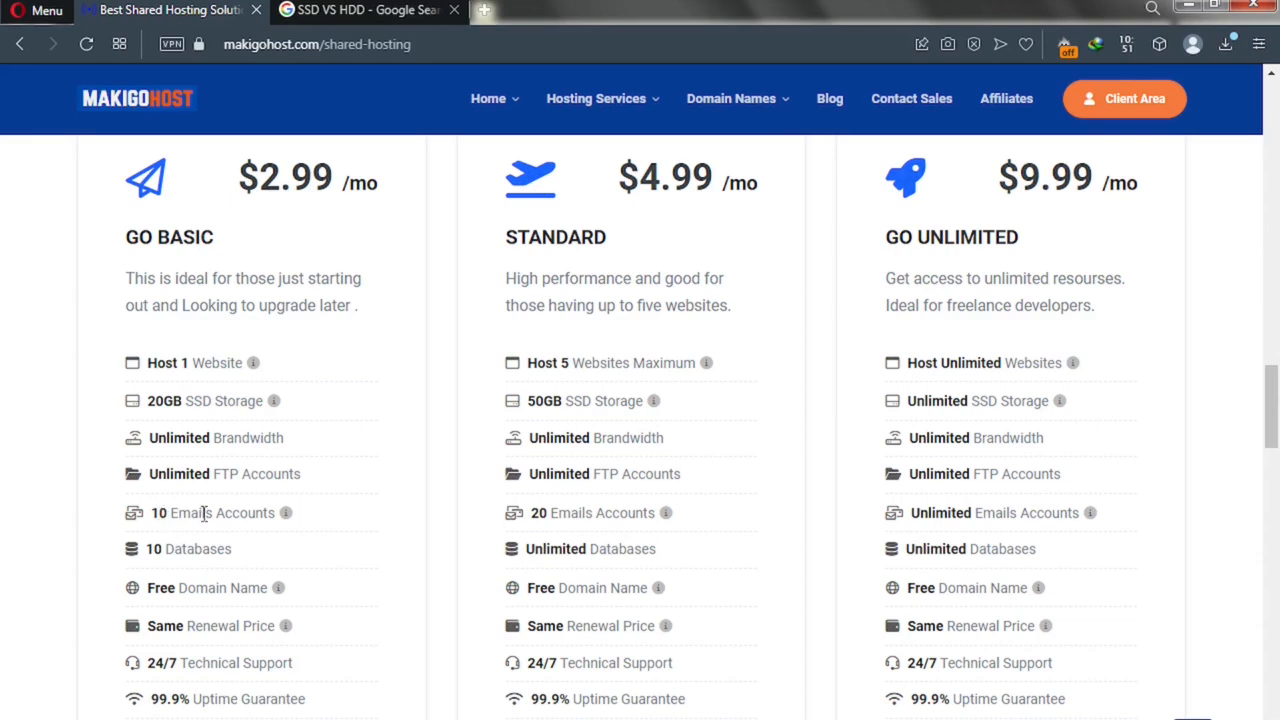
mouse_move(279, 524)
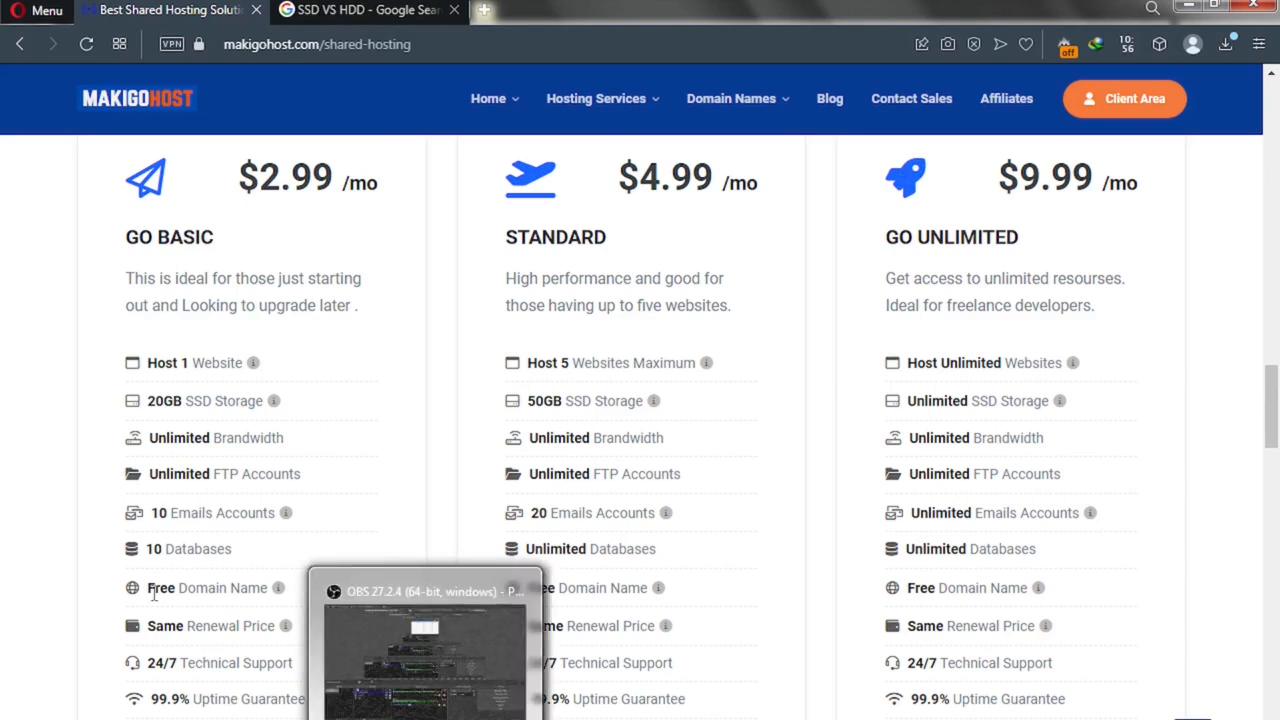
mouse_move(279, 592)
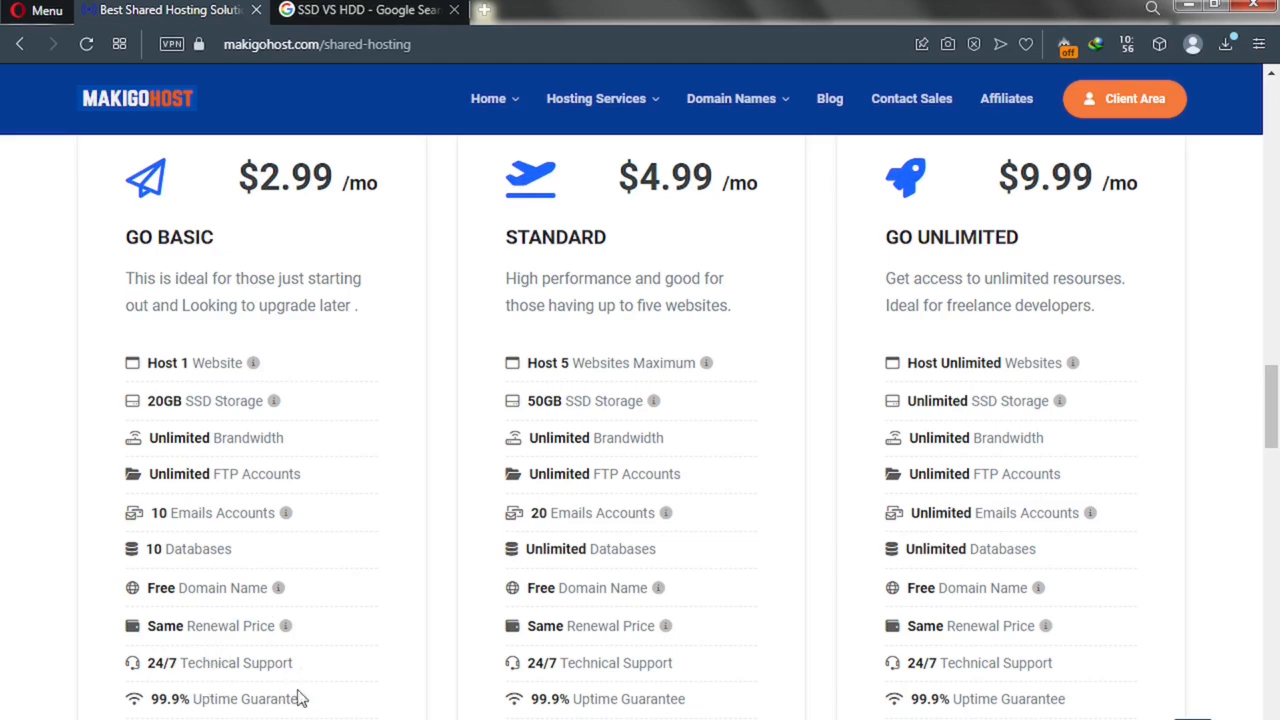
scroll(258, 693, down, 1)
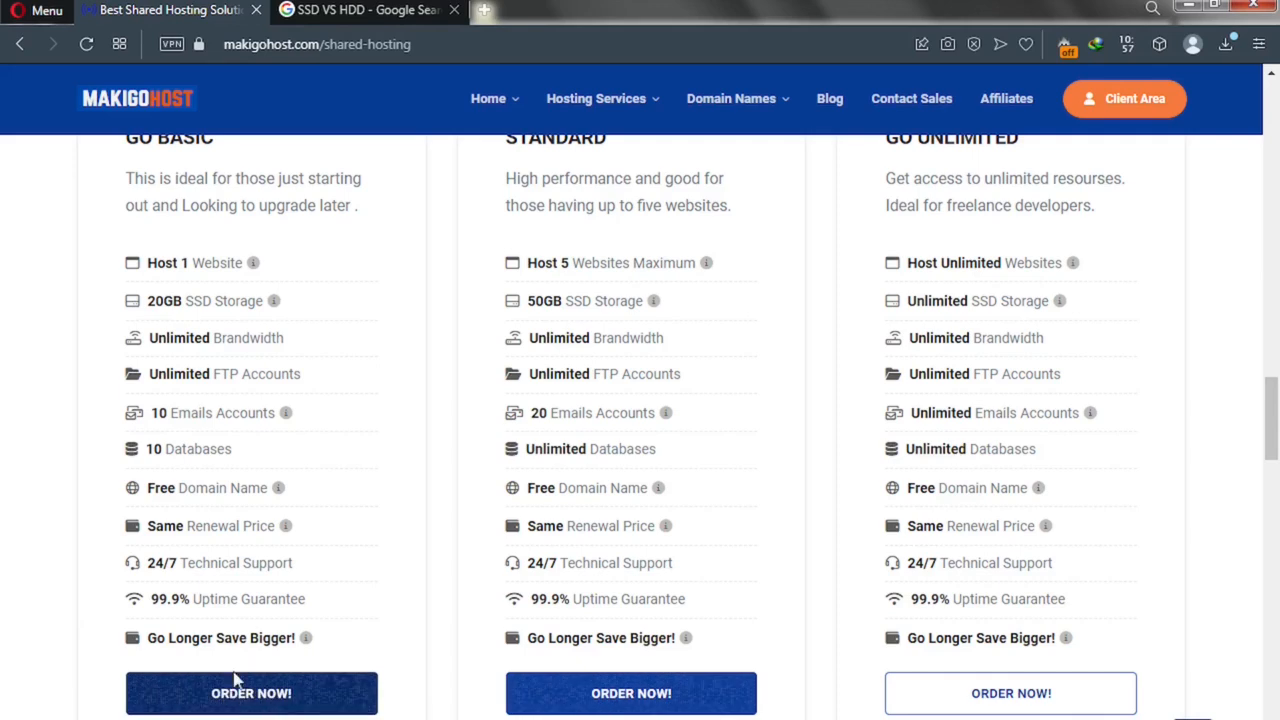
scroll(200, 410, up, 3)
scroll(200, 417, down, 2)
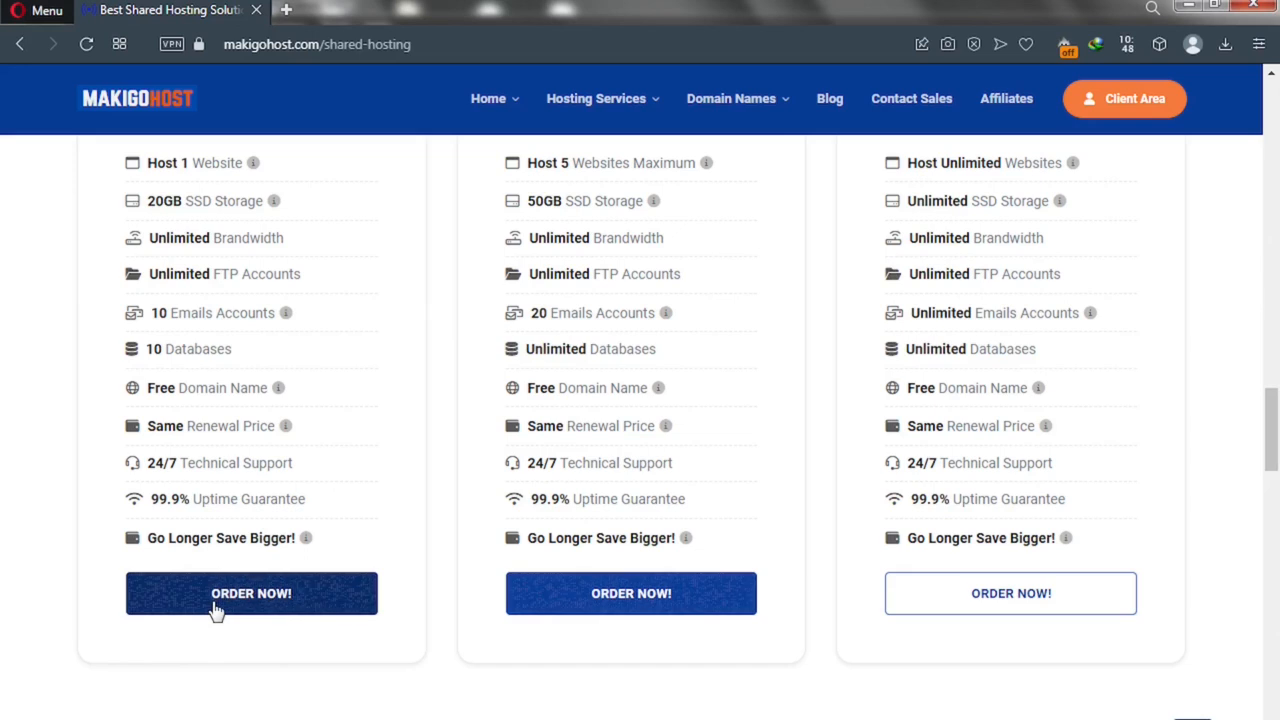
Order GO BASIC and, after trying the transfer and existing-domain options, pick 'Register a new domain'
click(215, 612)
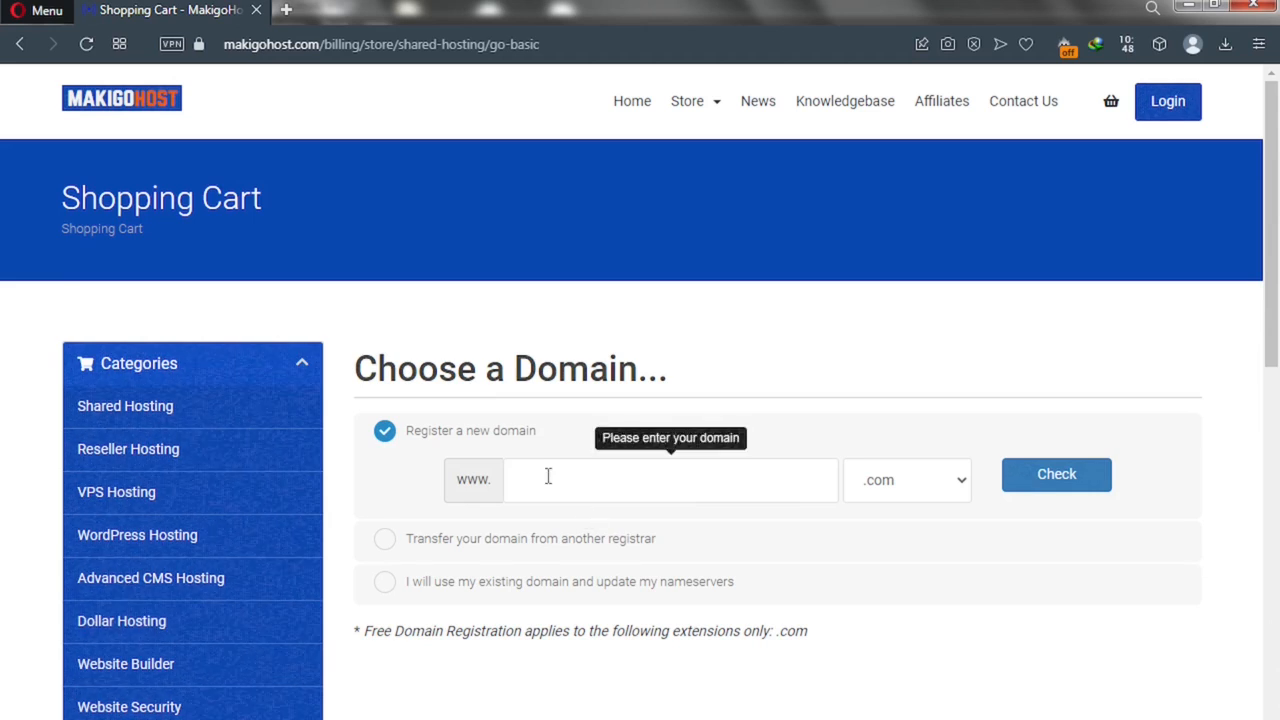
click(386, 541)
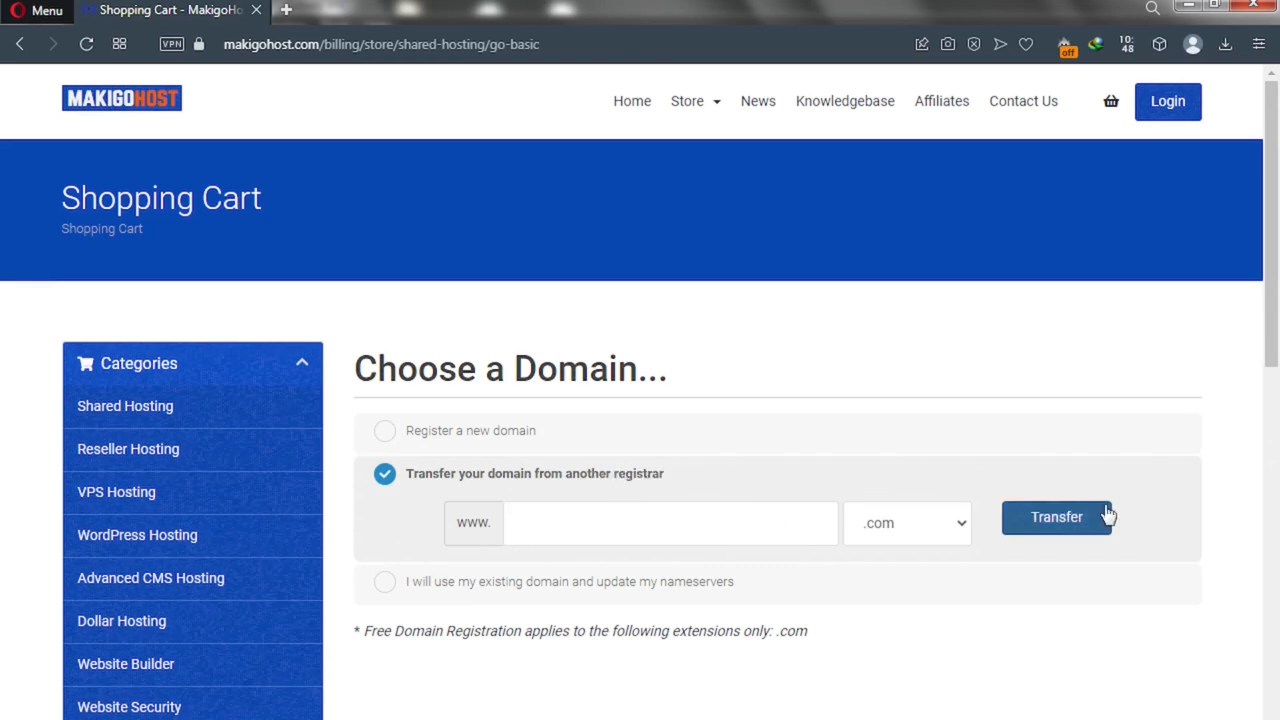
click(385, 583)
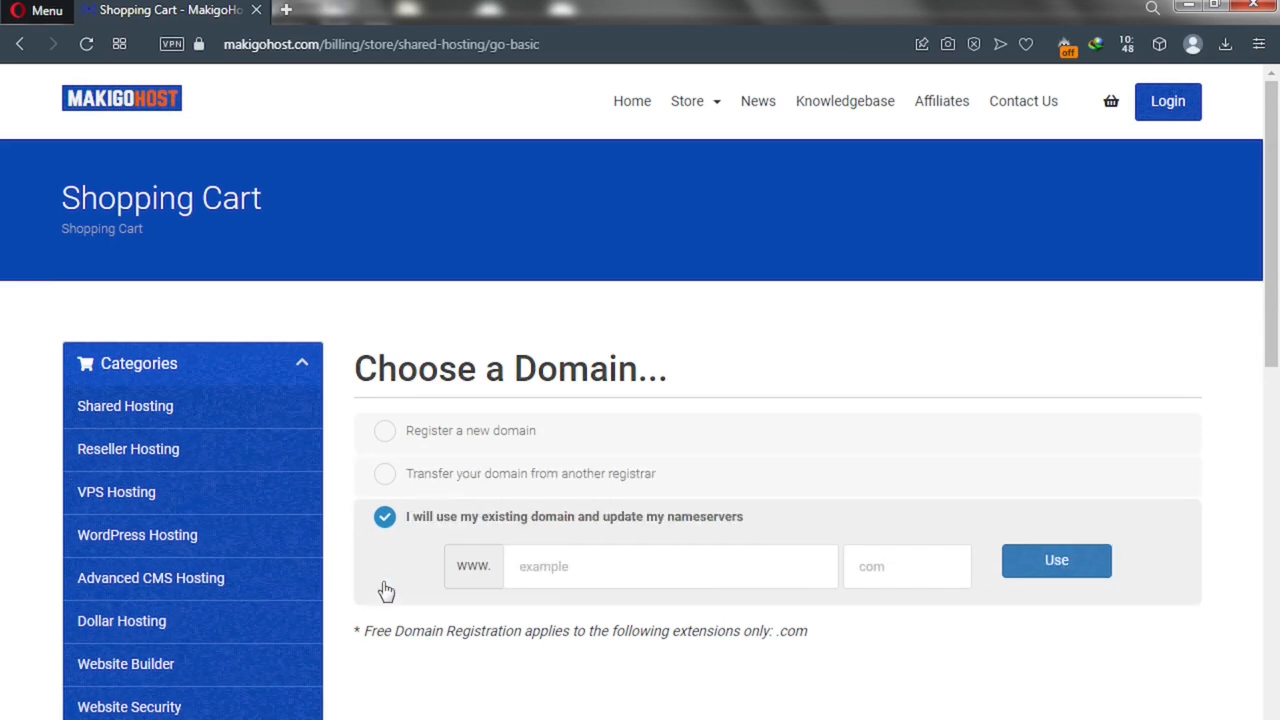
click(587, 574)
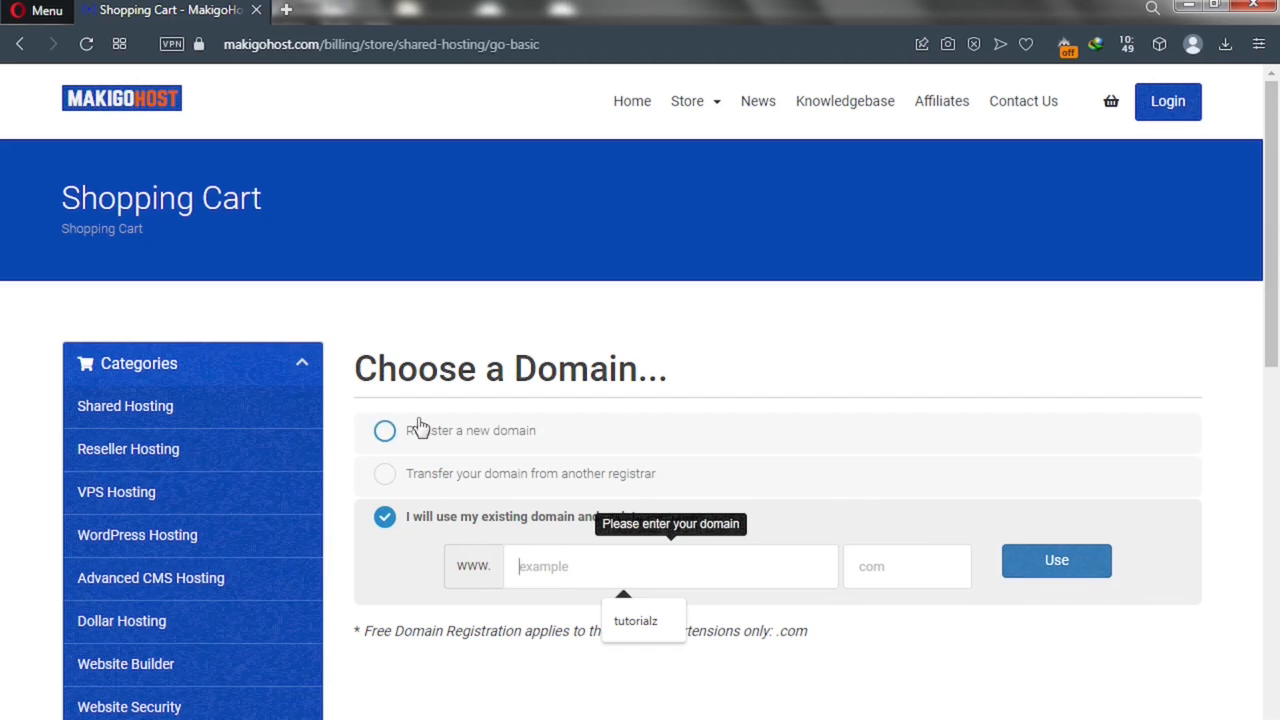
click(384, 432)
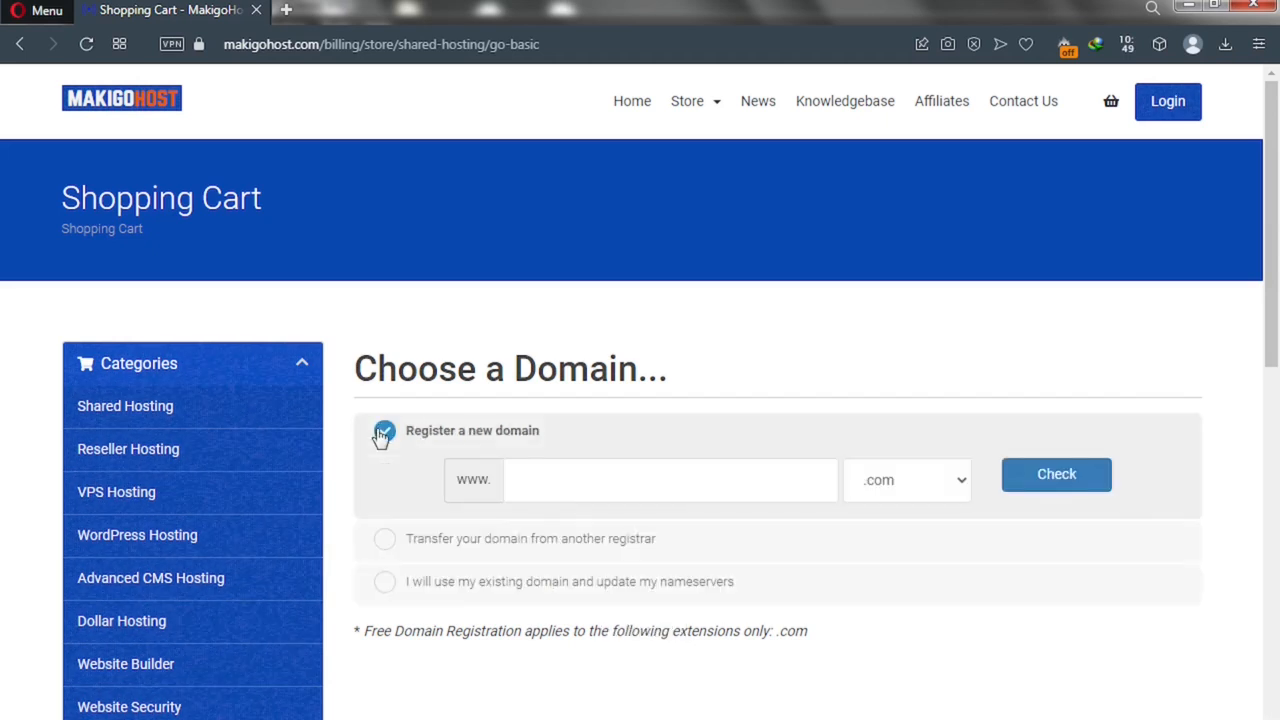
Enter 'solotest' with the .com extension and check its availability
click(533, 479)
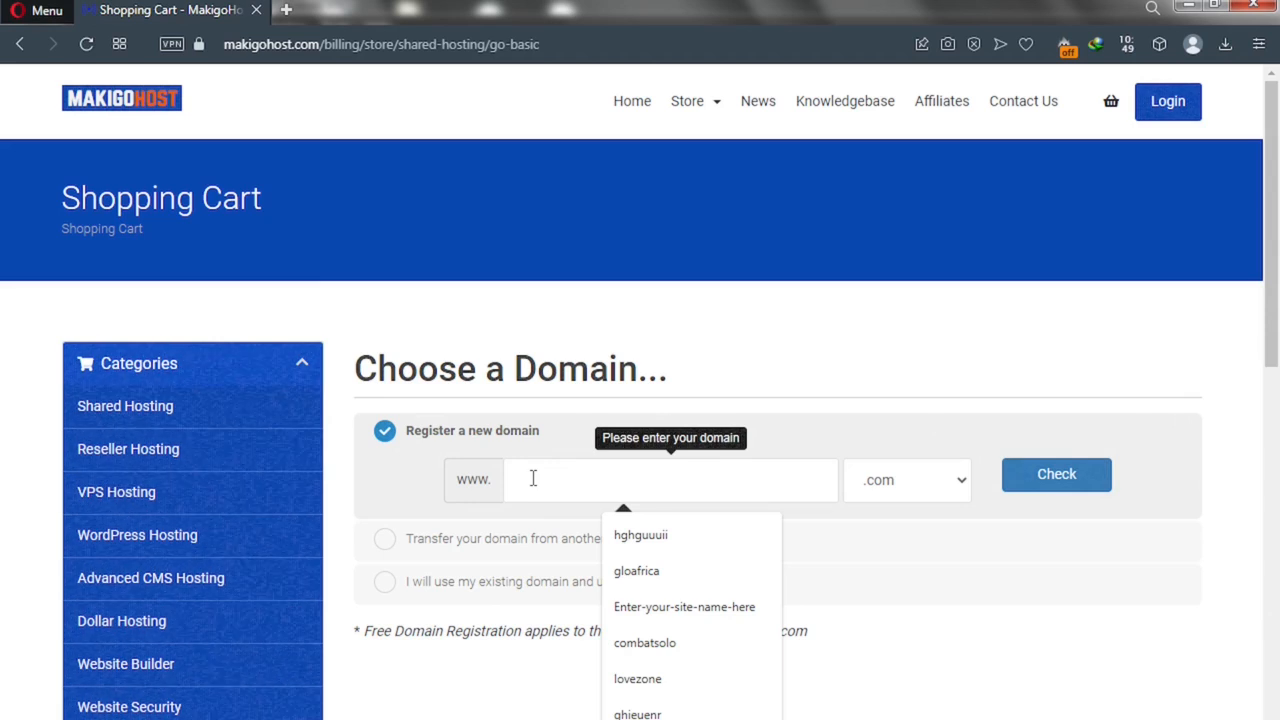
text(solotest)
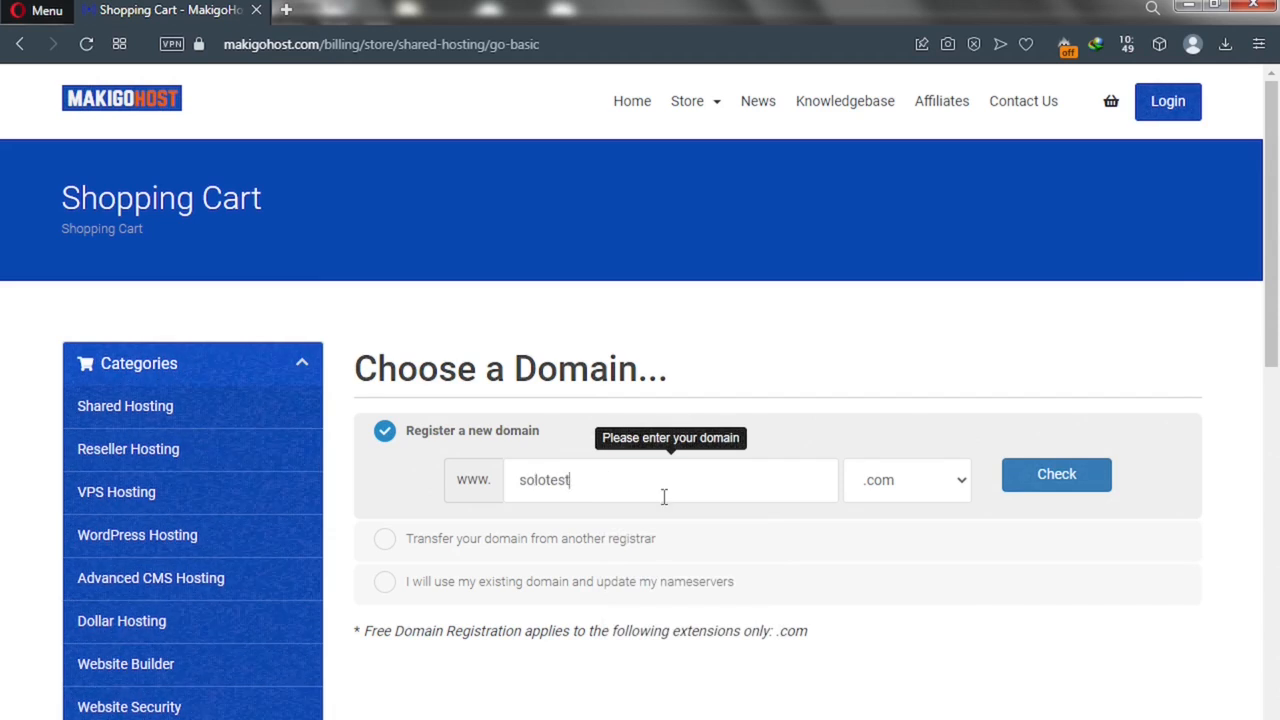
click(919, 495)
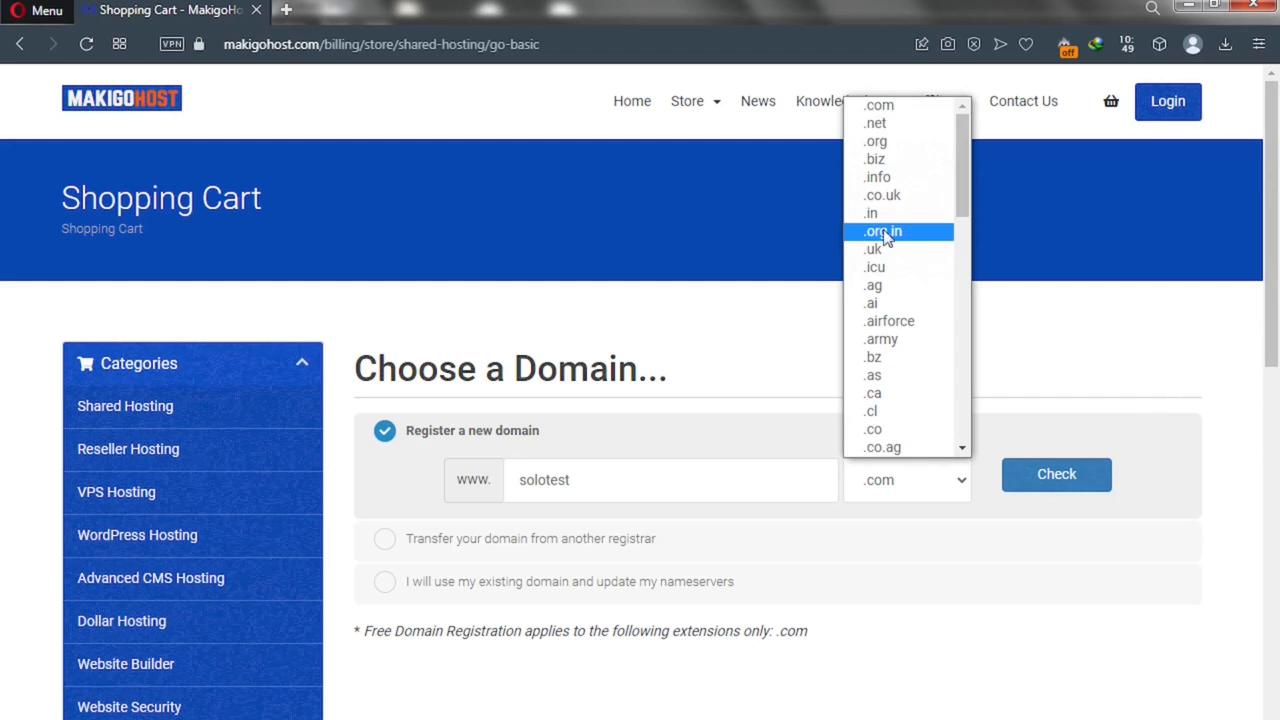
click(736, 369)
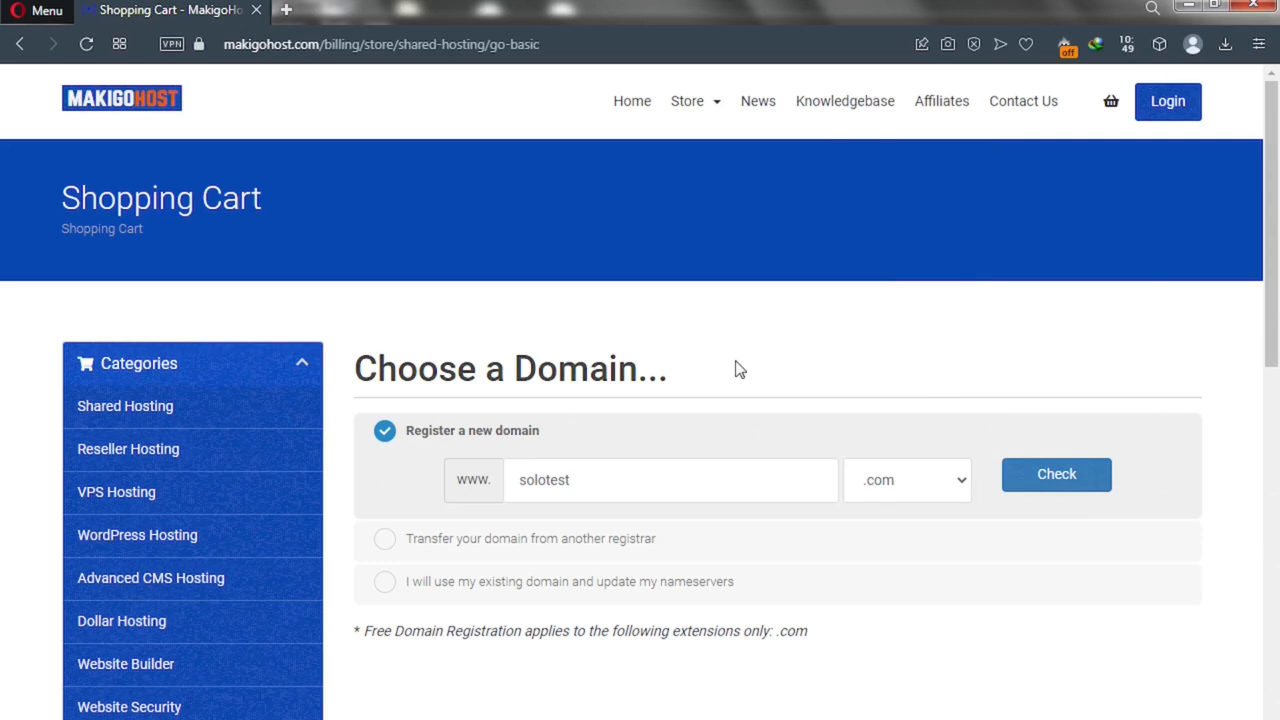
click(1032, 481)
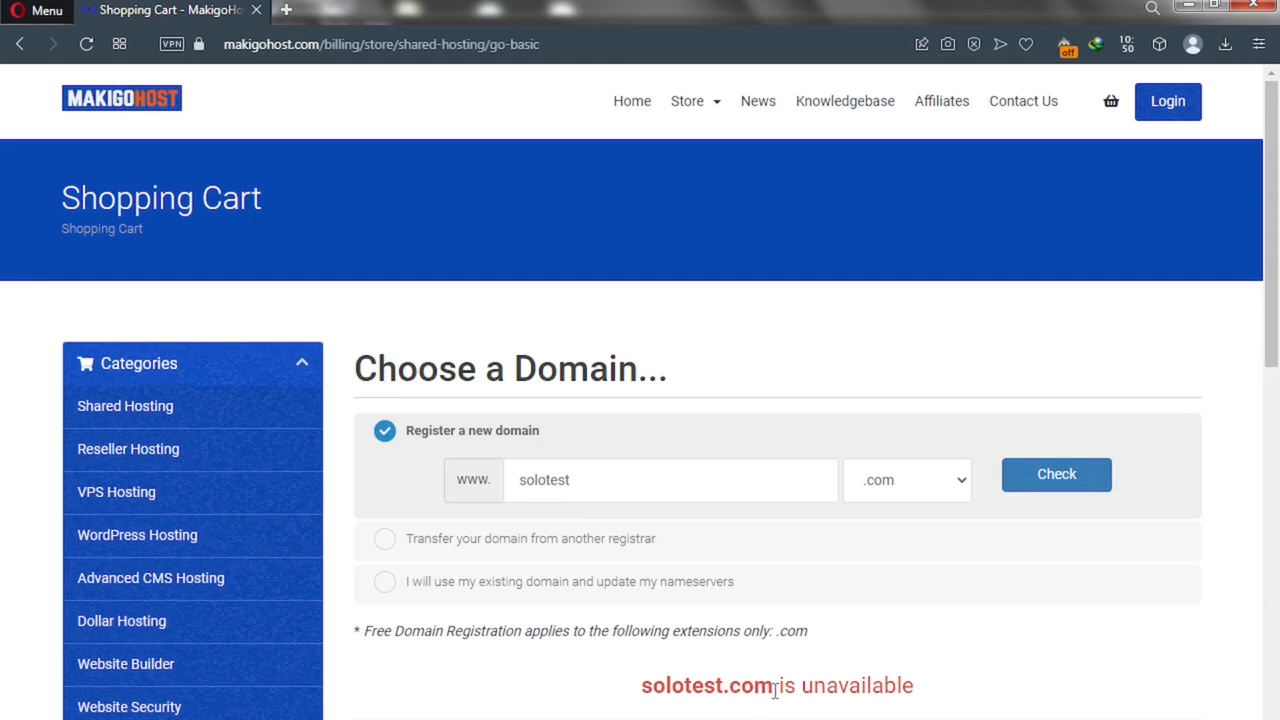
drag(775, 686, 652, 675)
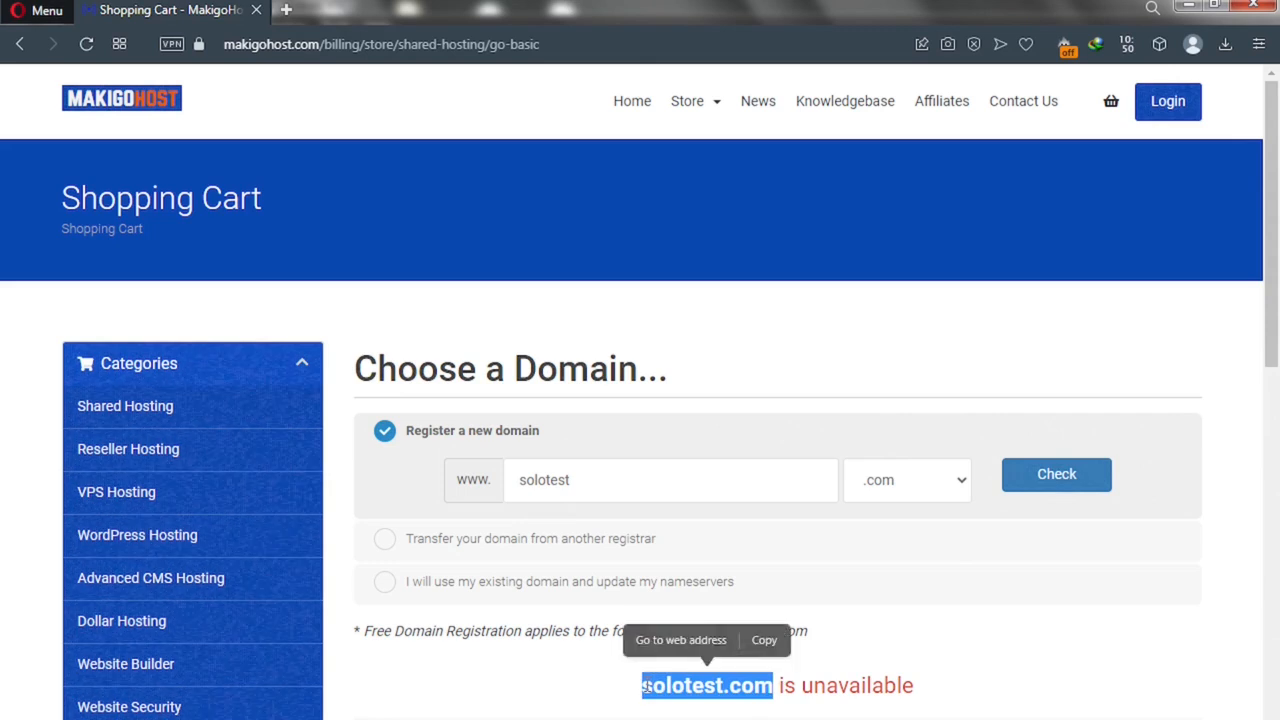
Try google.com, then enter solotutorialz and check solotutorialz.com availability
click(572, 479)
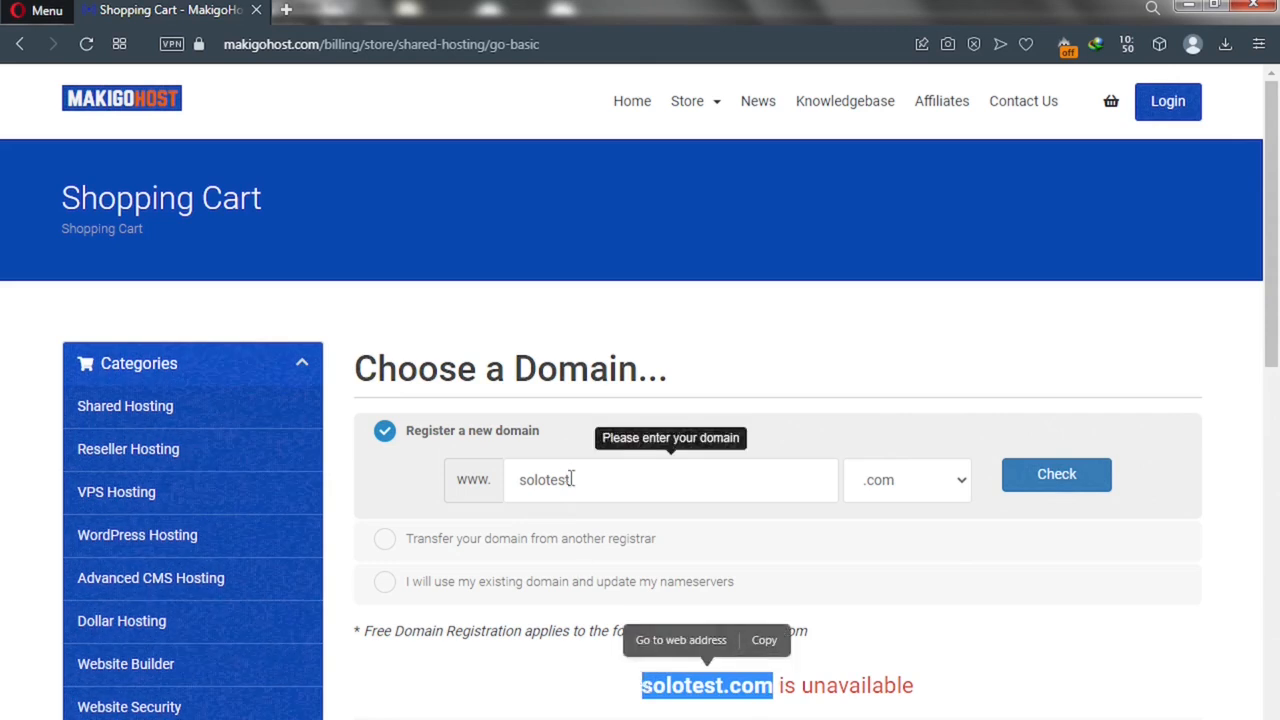
double_click(504, 480)
text(google)
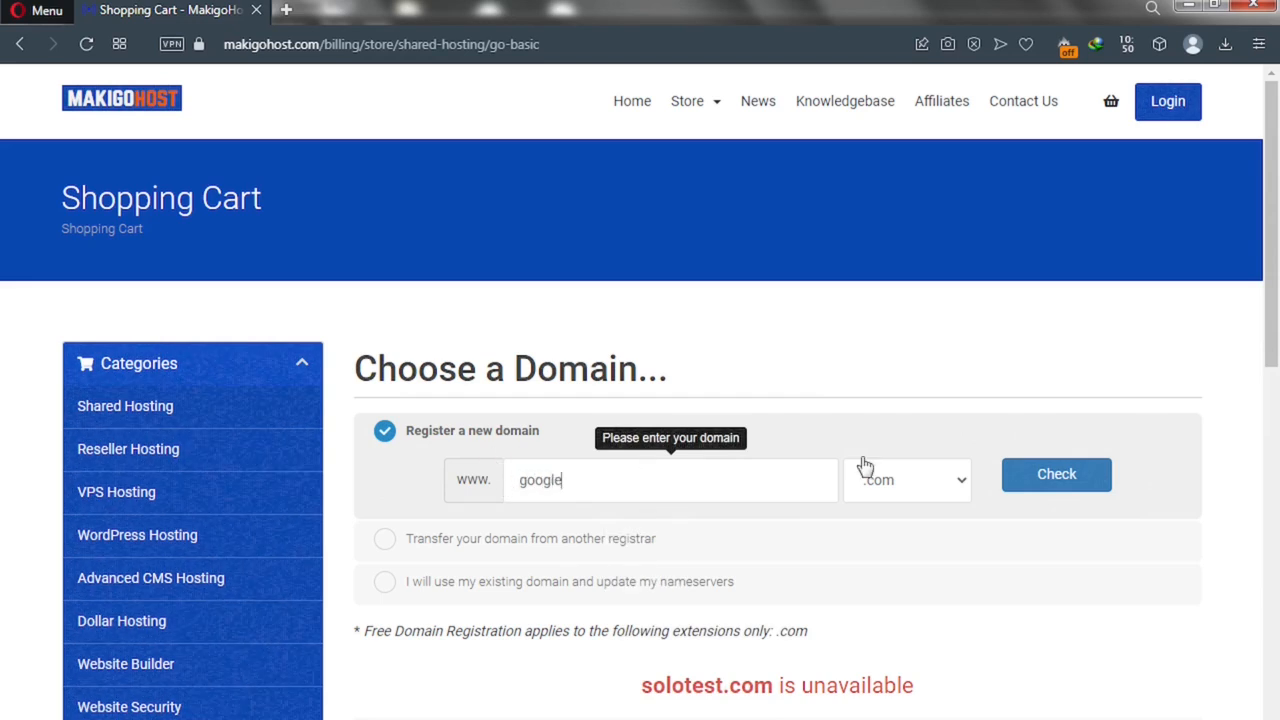
click(1048, 480)
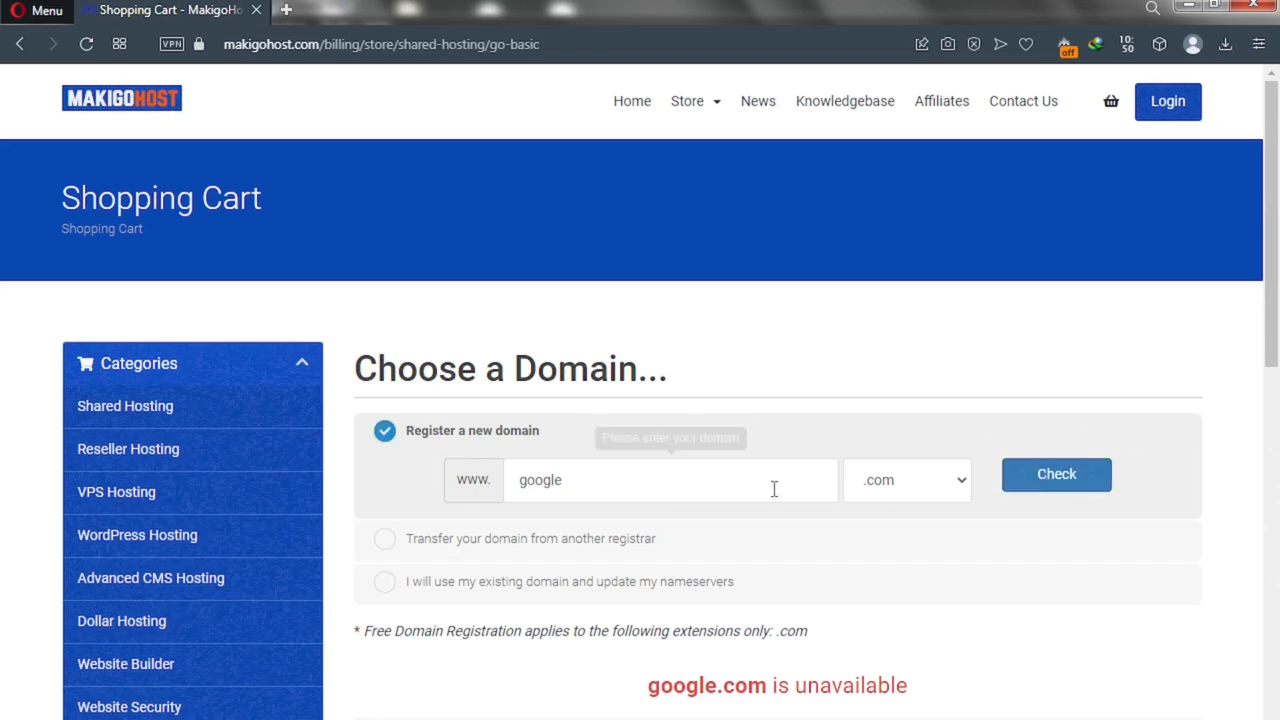
drag(577, 481, 492, 473)
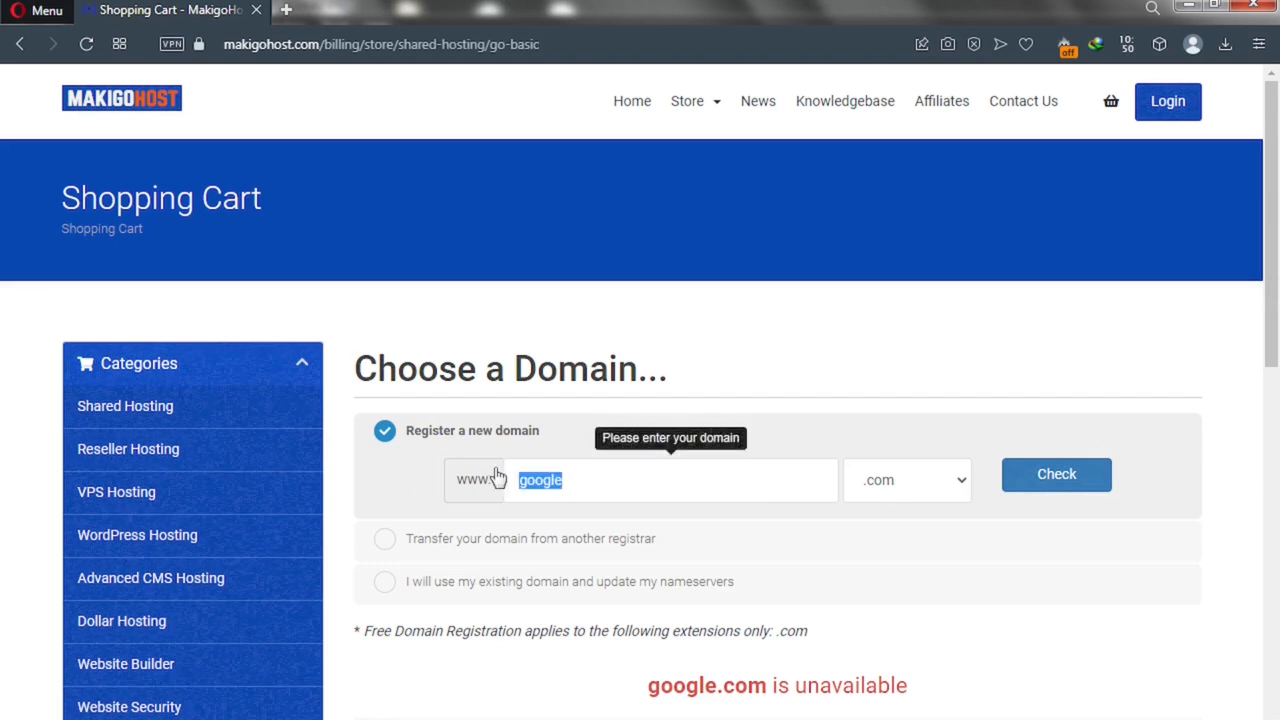
text(t)
text(olotutorialz)
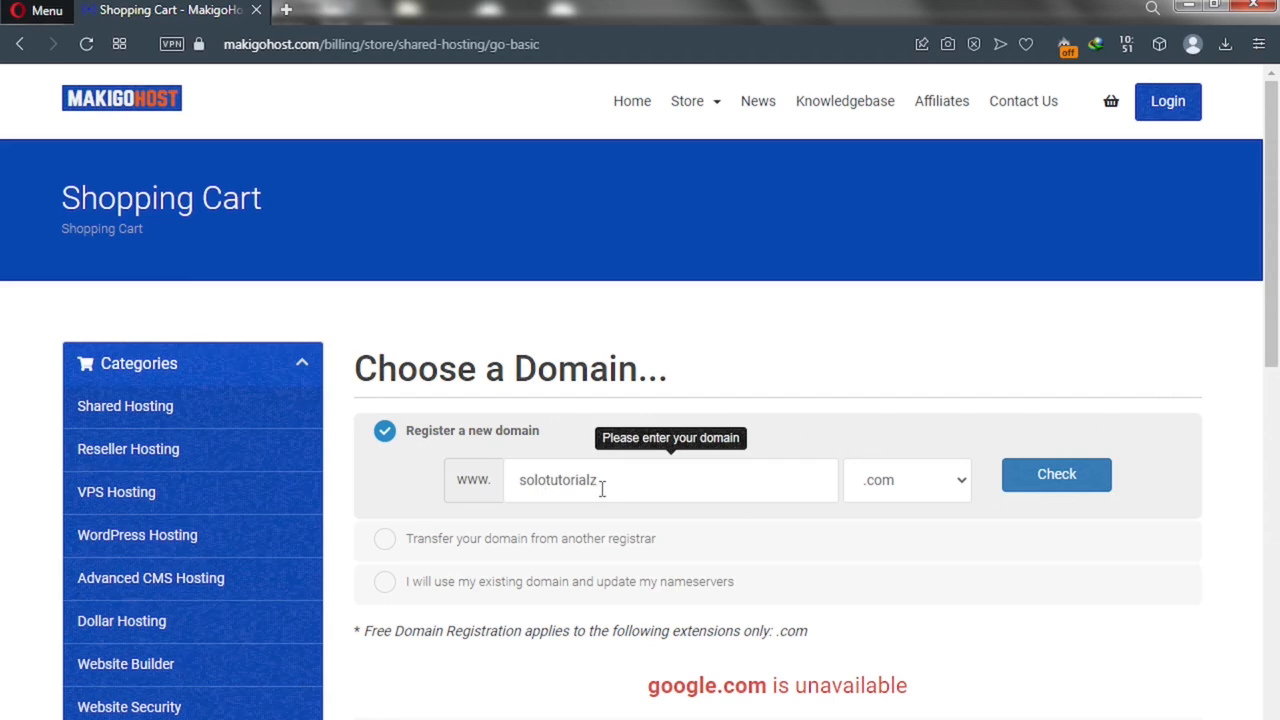
click(1071, 489)
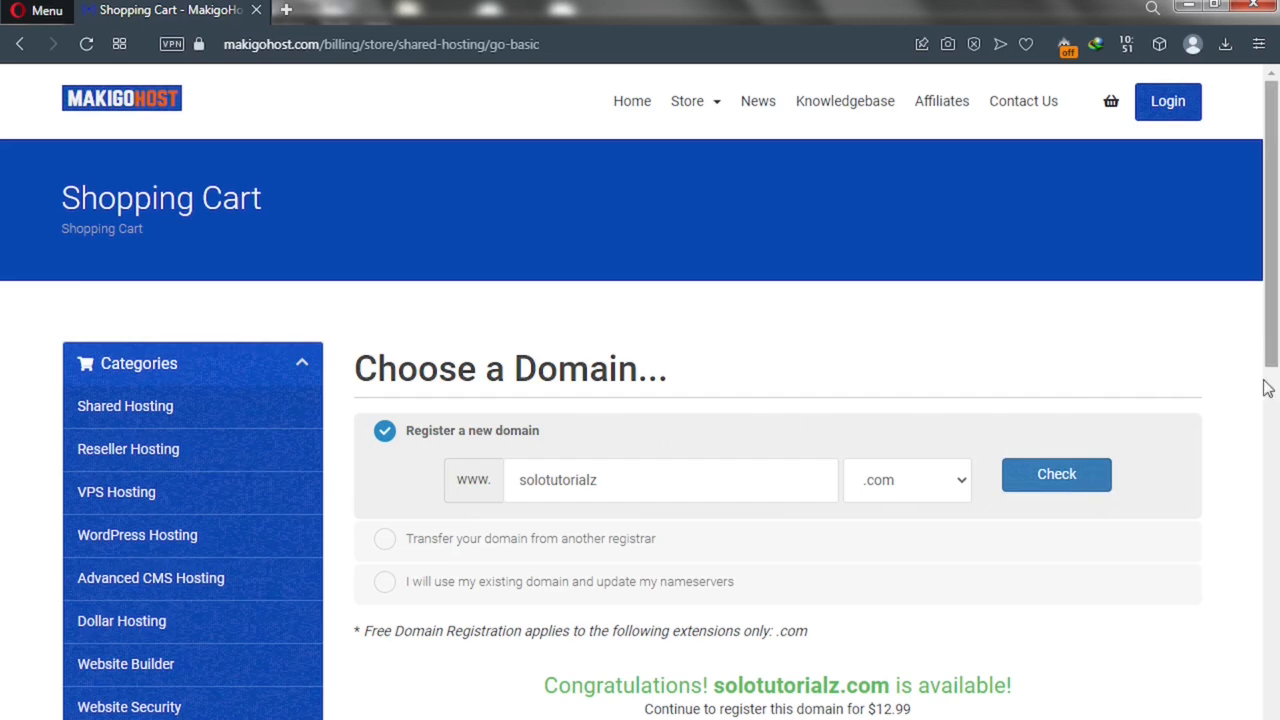
Continue with the available solotutorialz.com domain at $12.99
drag(1276, 319, 1278, 485)
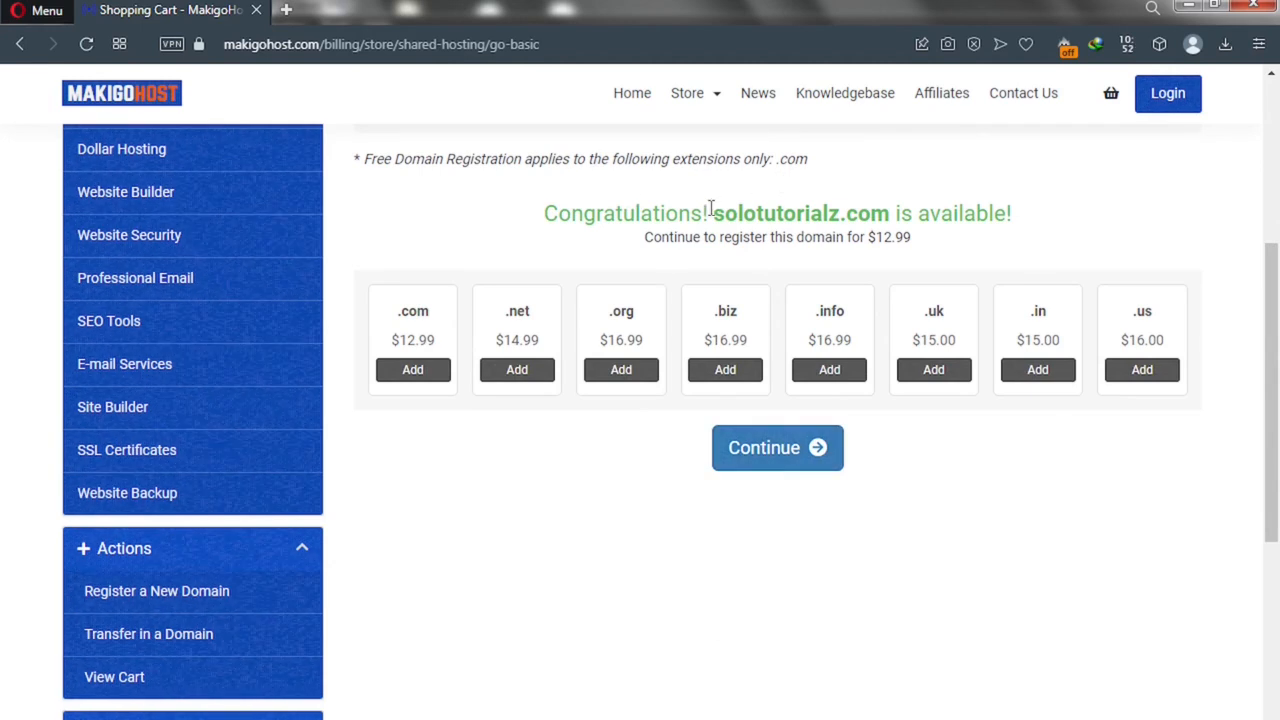
click(768, 470)
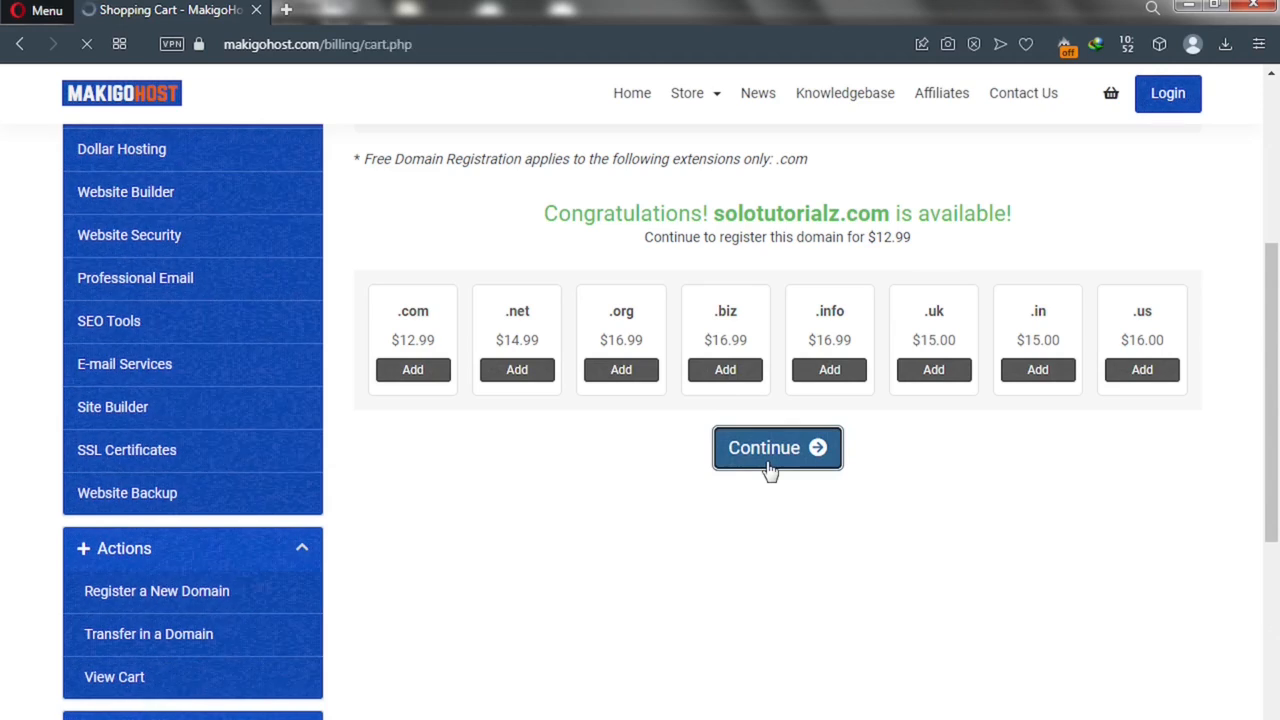
Set the GO BASIC billing cycle to '12 Month Price - $2.99 (Free Domain)'
scroll(766, 471, down, 8)
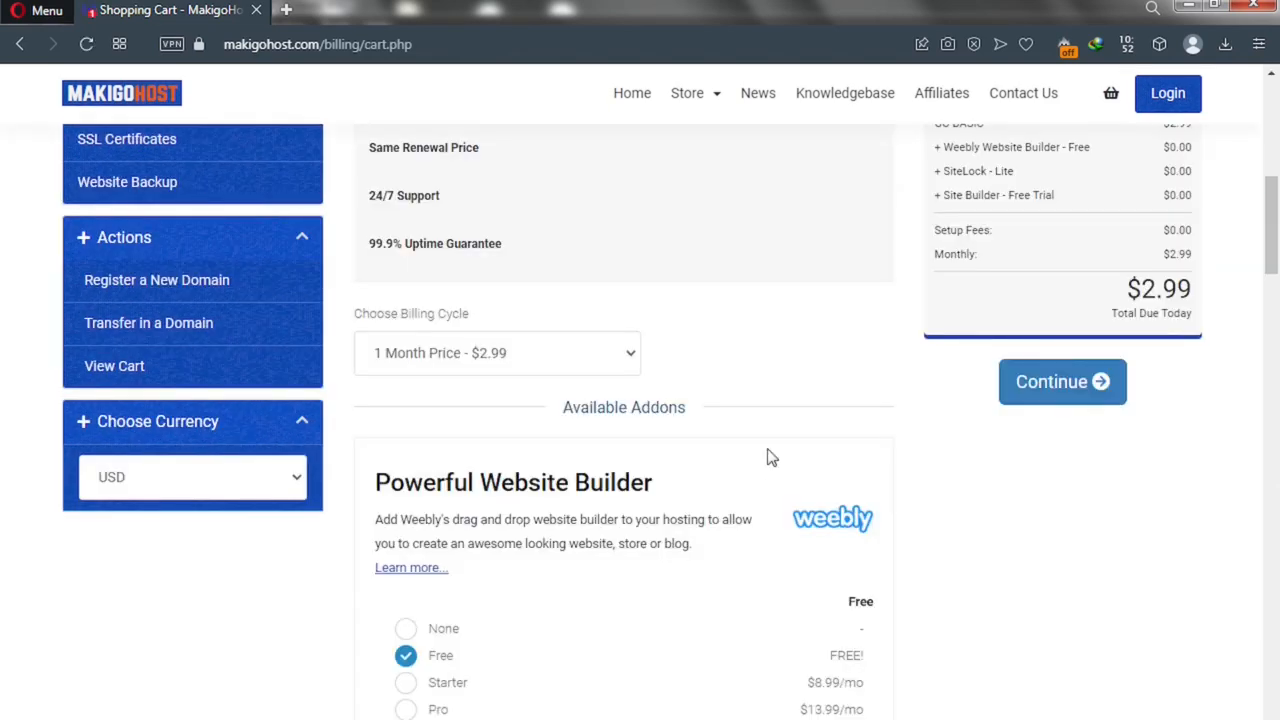
click(624, 364)
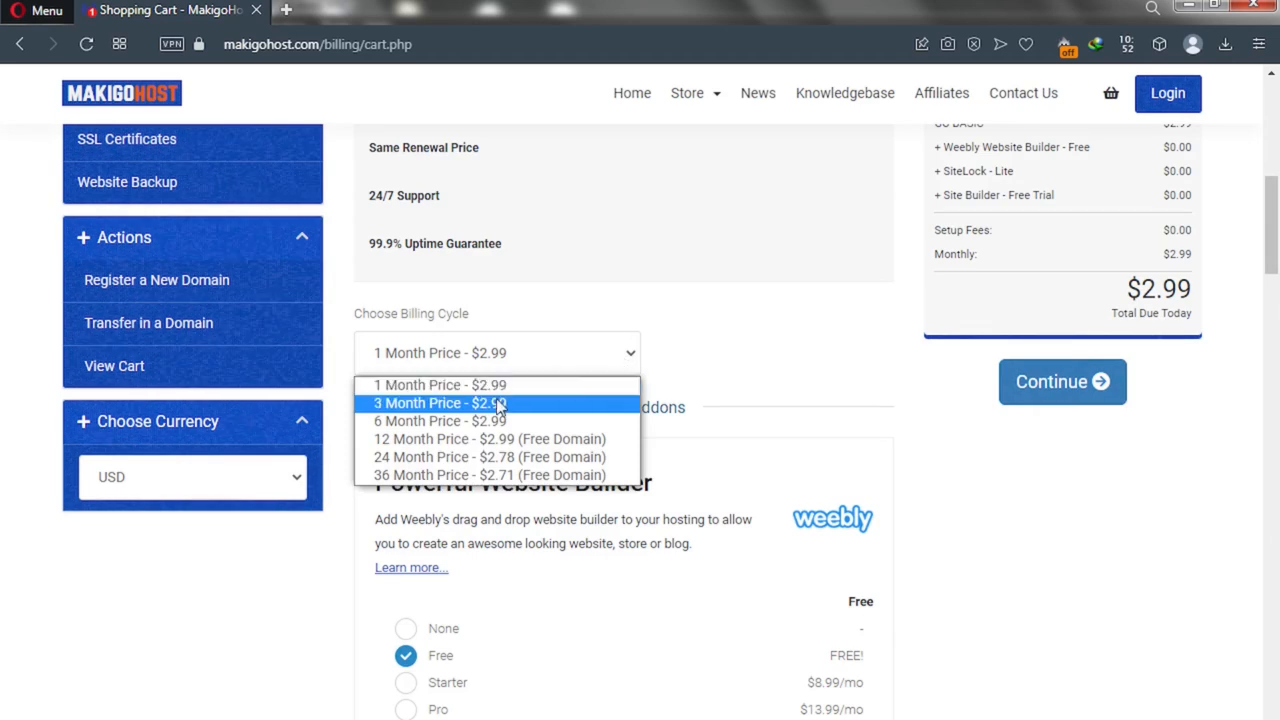
click(444, 446)
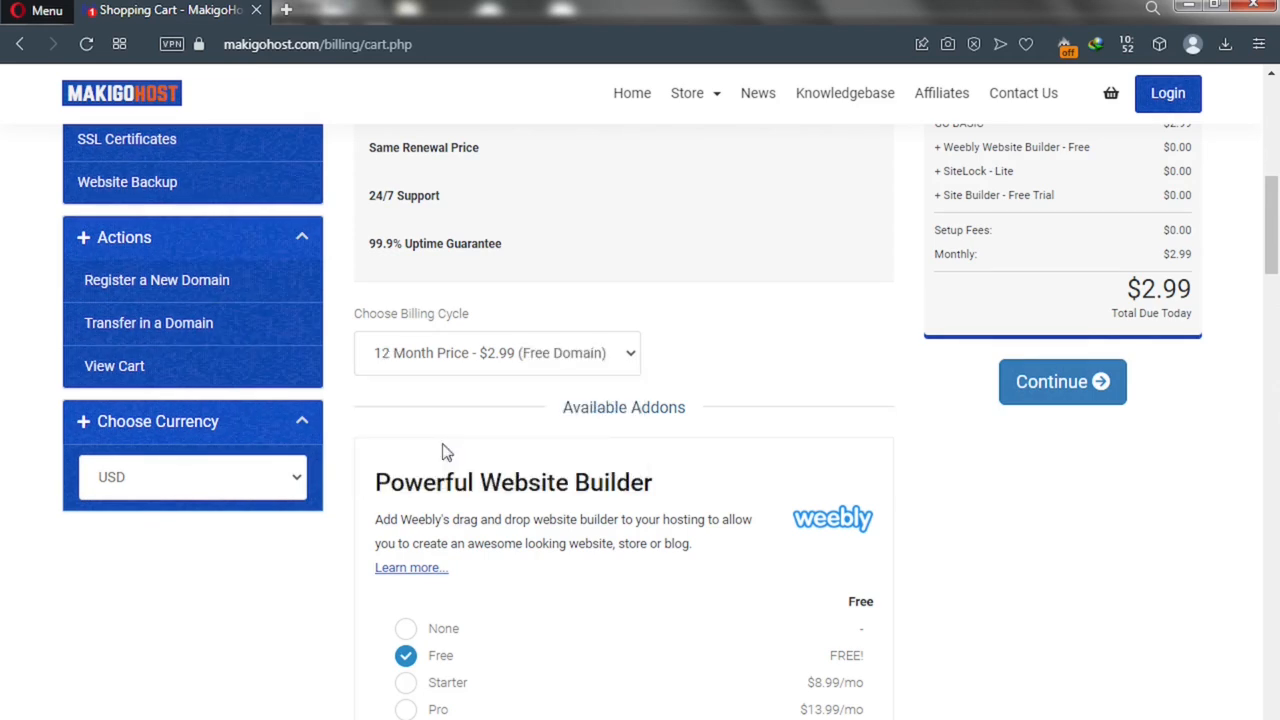
Review the add-ons, leaving them unchecked, and continue with the $35.88 annual order
scroll(486, 430, down, 3)
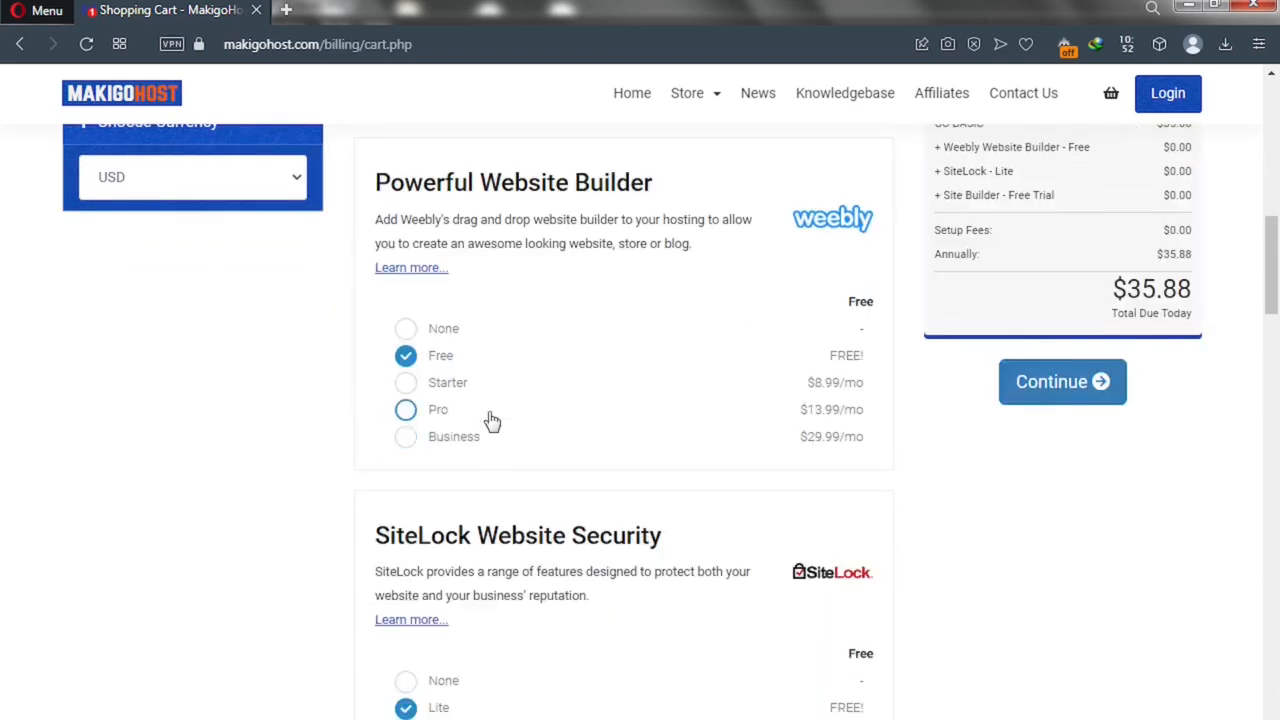
scroll(492, 421, down, 3)
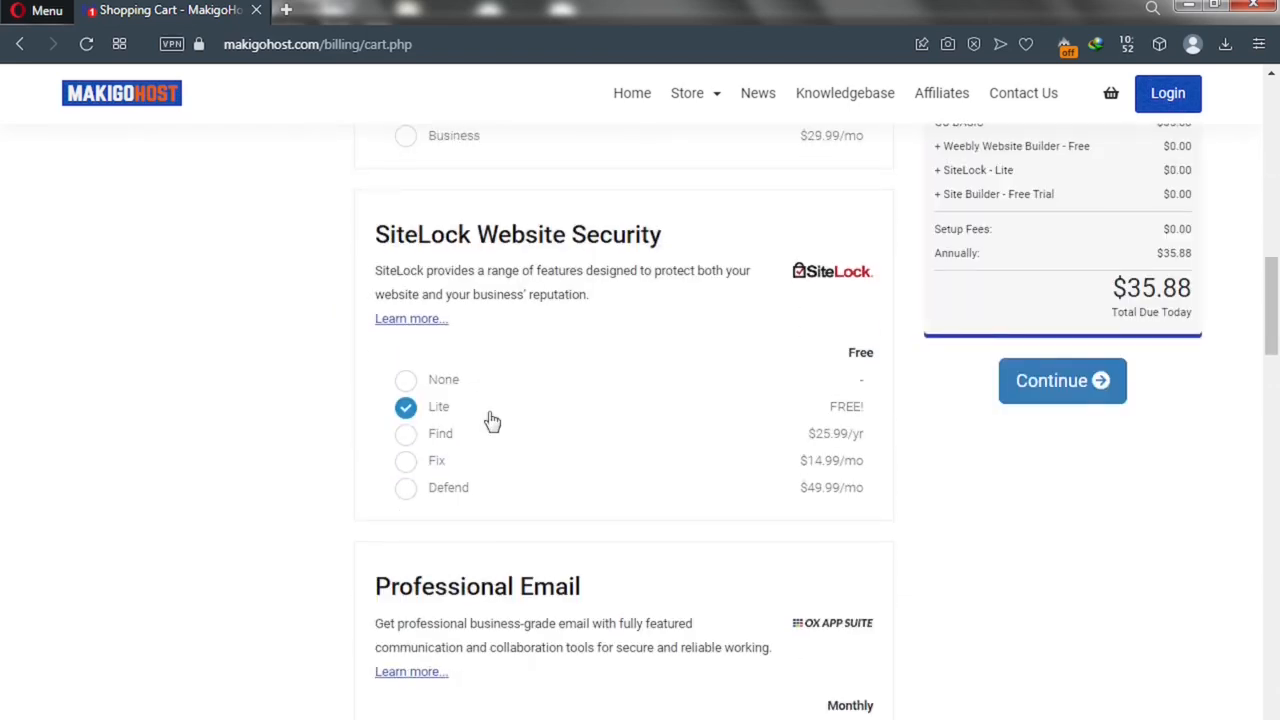
scroll(492, 421, down, 4)
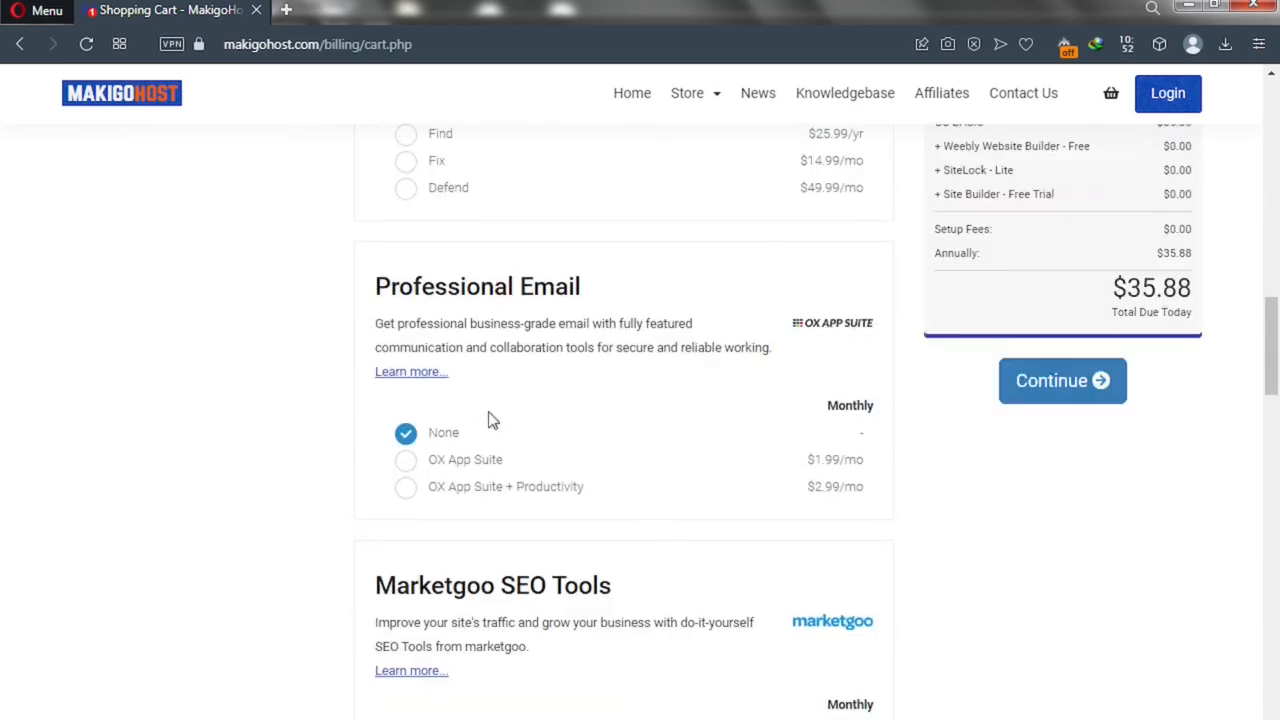
scroll(492, 421, down, 3)
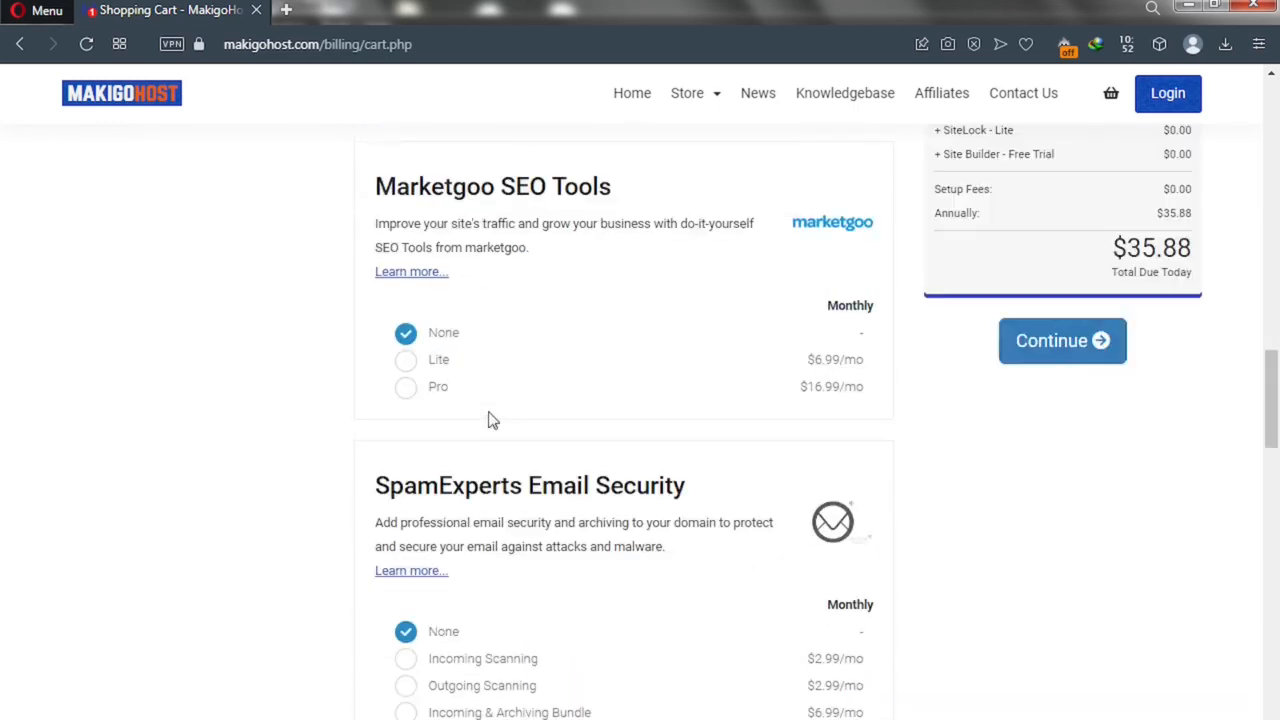
scroll(543, 214, down, 5)
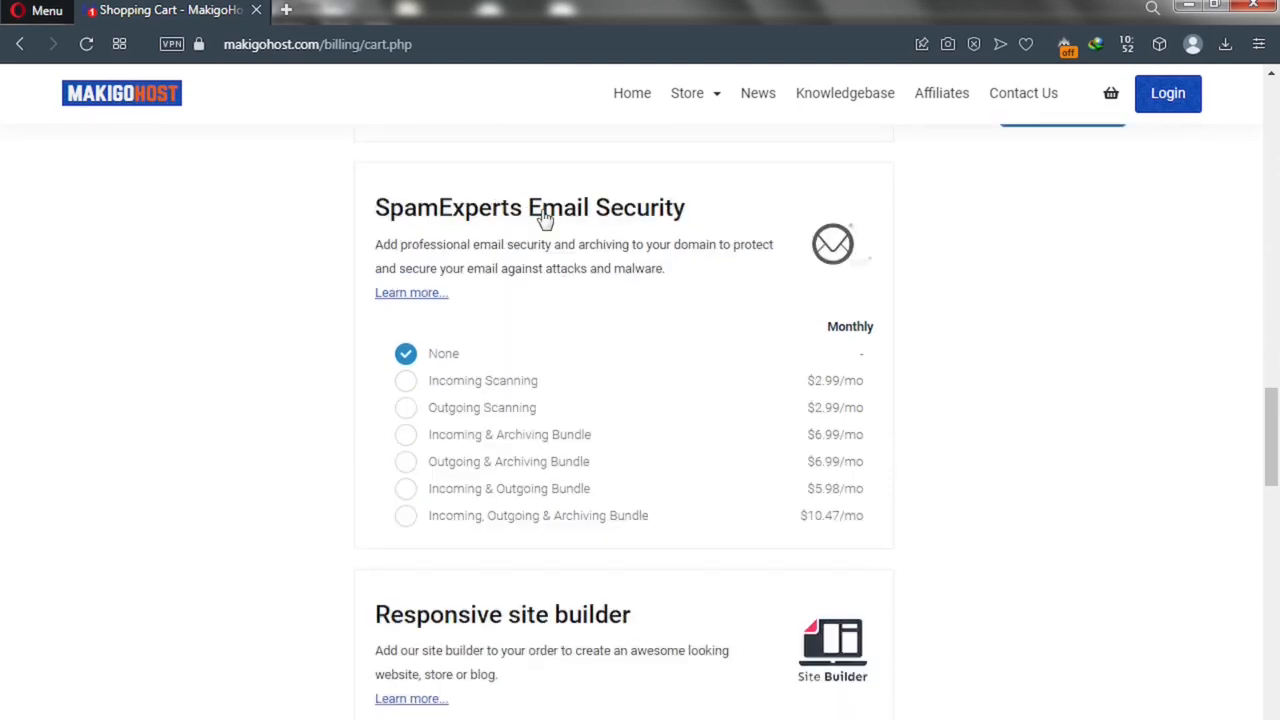
scroll(543, 218, up, 12)
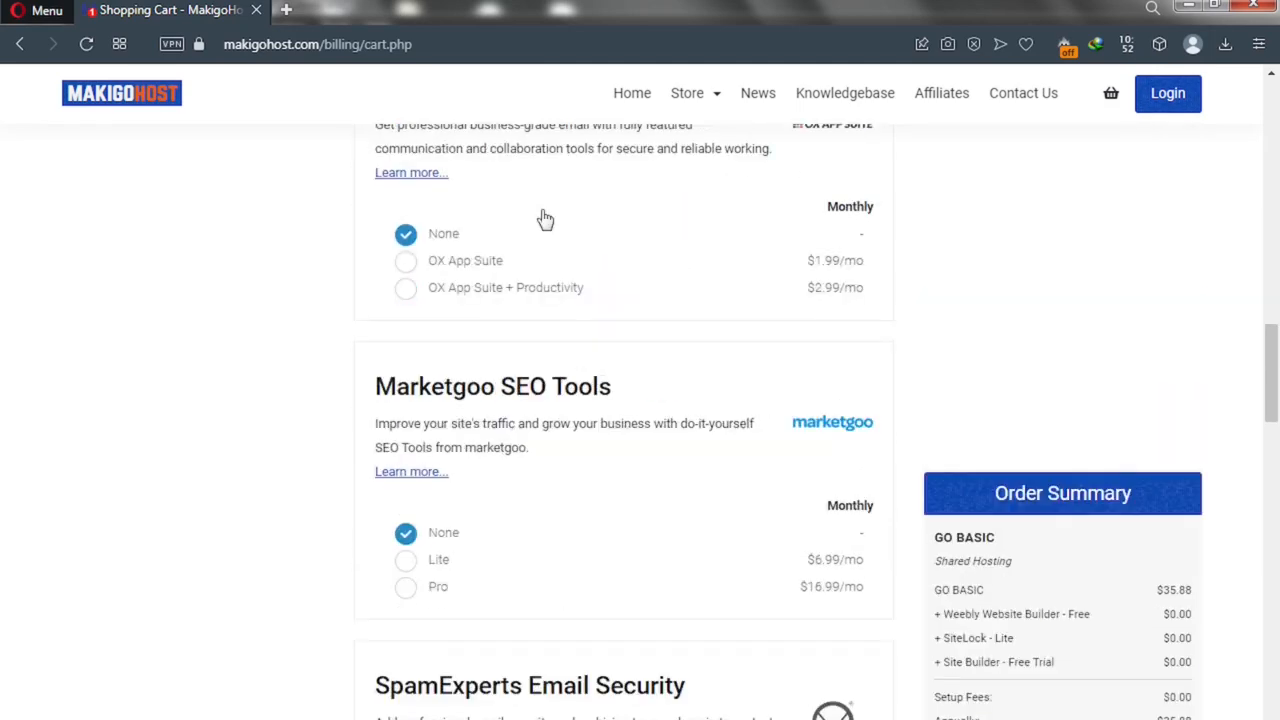
scroll(543, 218, up, 9)
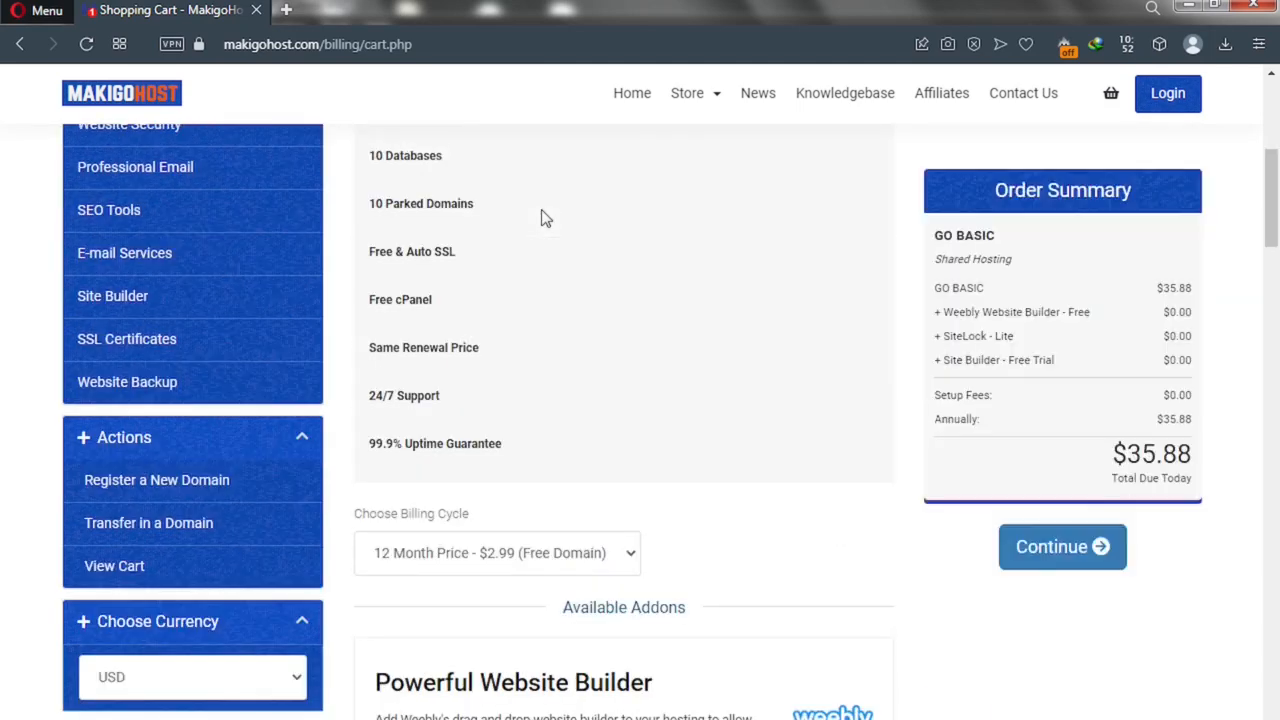
scroll(543, 218, up, 3)
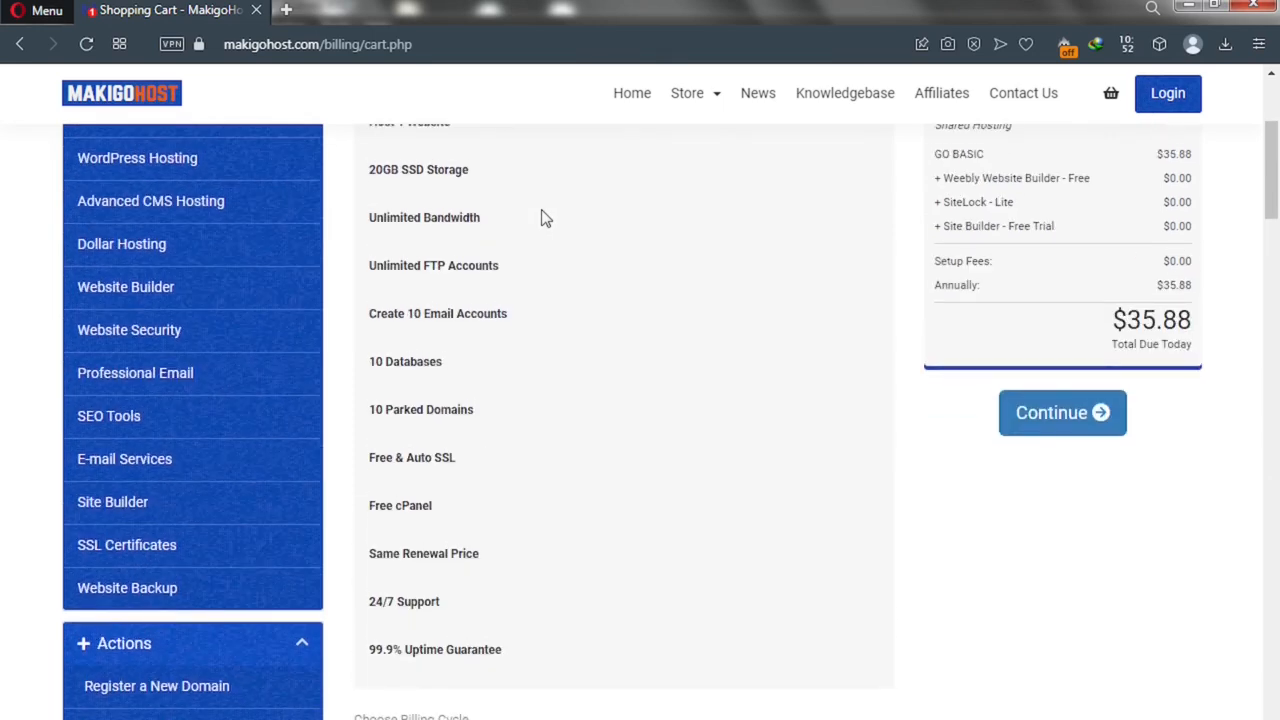
scroll(545, 218, up, 3)
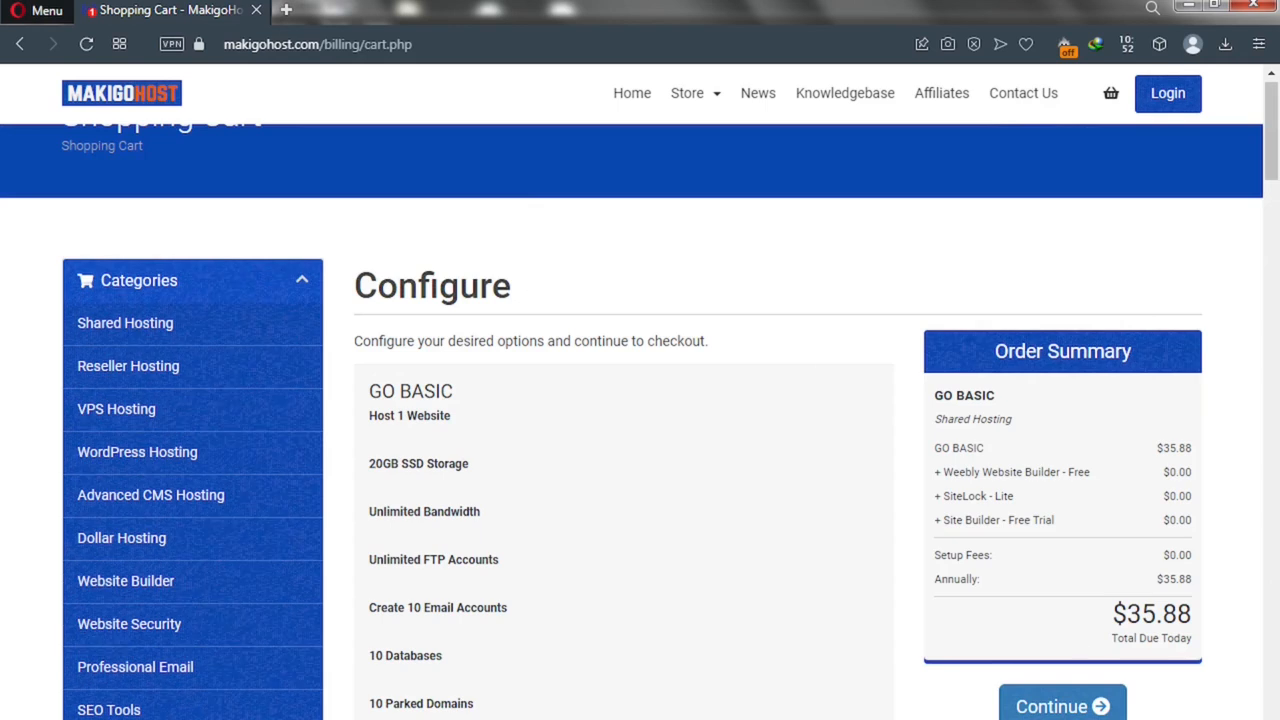
click(1049, 708)
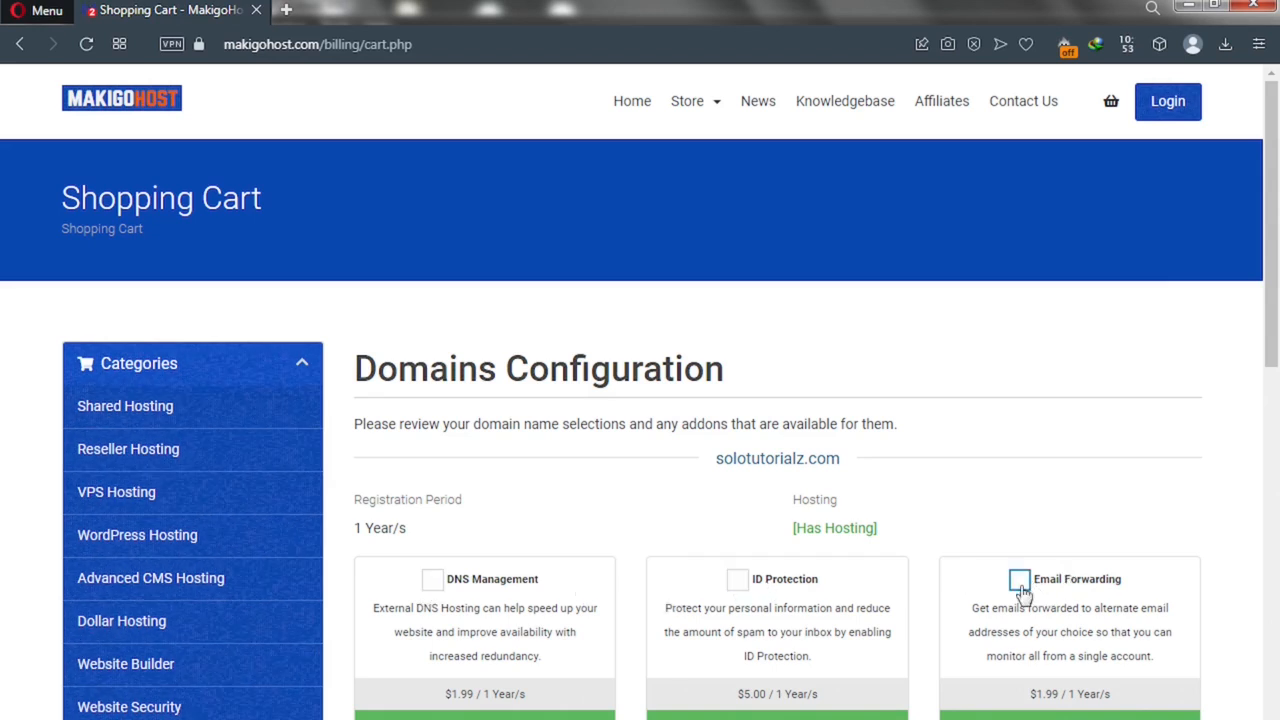
Tick then untick ID Protection, leaving DNS Management, ID Protection and Email Forwarding all unchecked
click(740, 588)
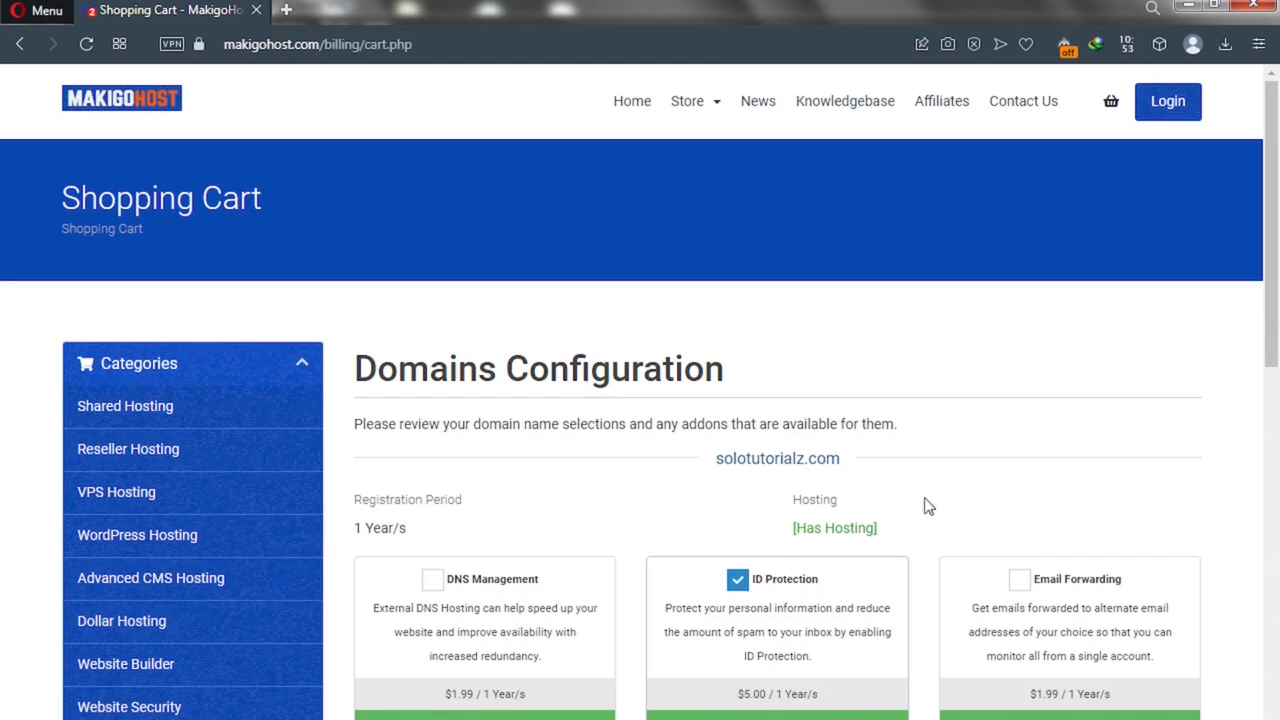
click(738, 586)
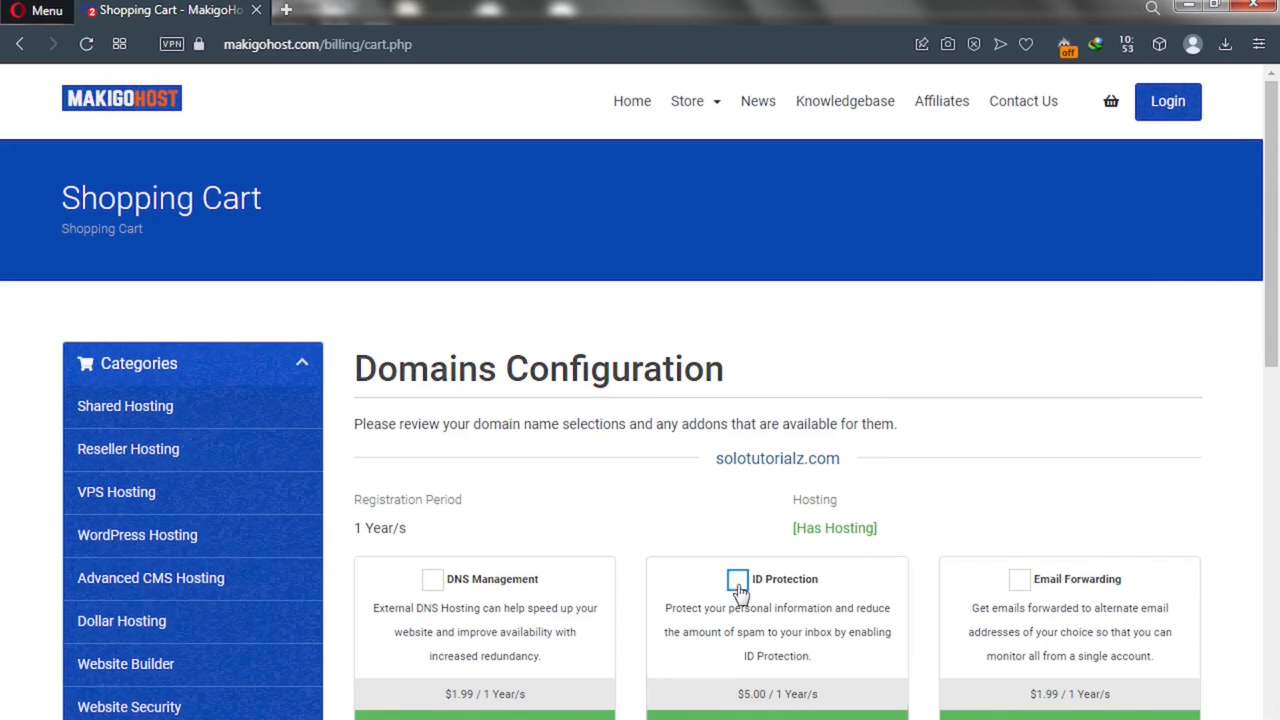
scroll(1277, 415, down, 1)
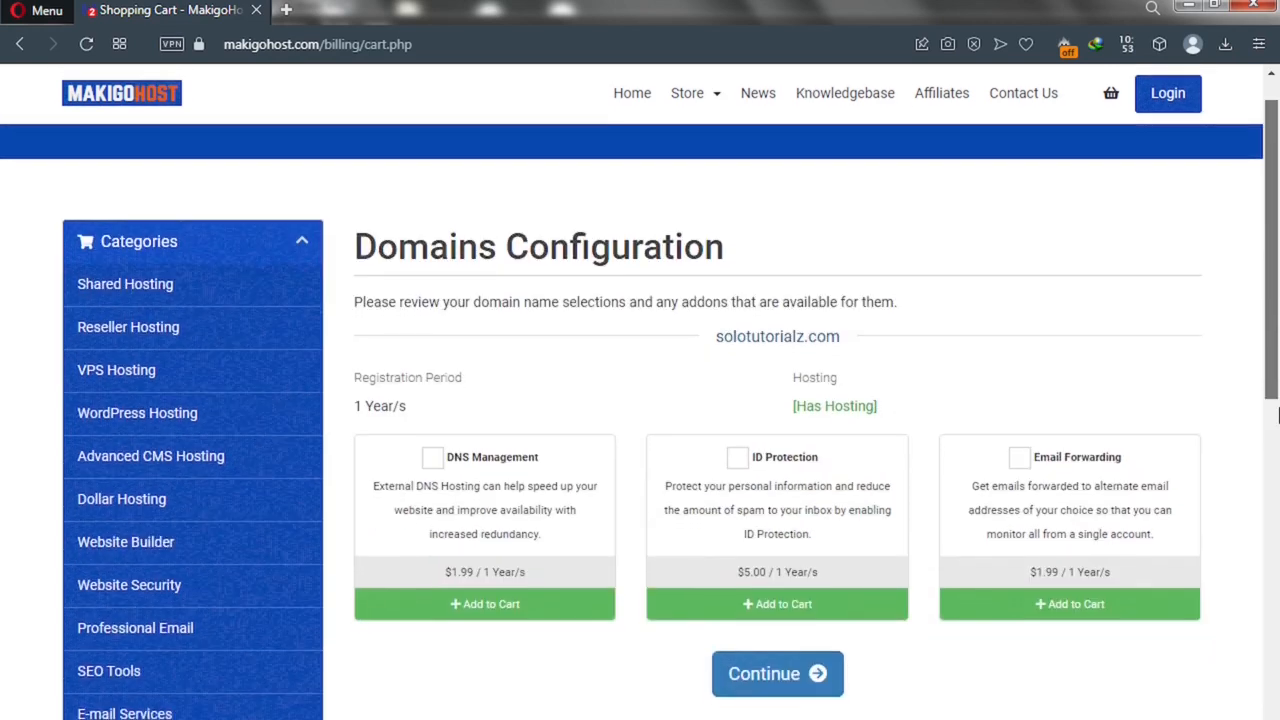
Continue to Review & Checkout showing GO BASIC $35.88 plus solotutorialz.com at $0.00
click(765, 678)
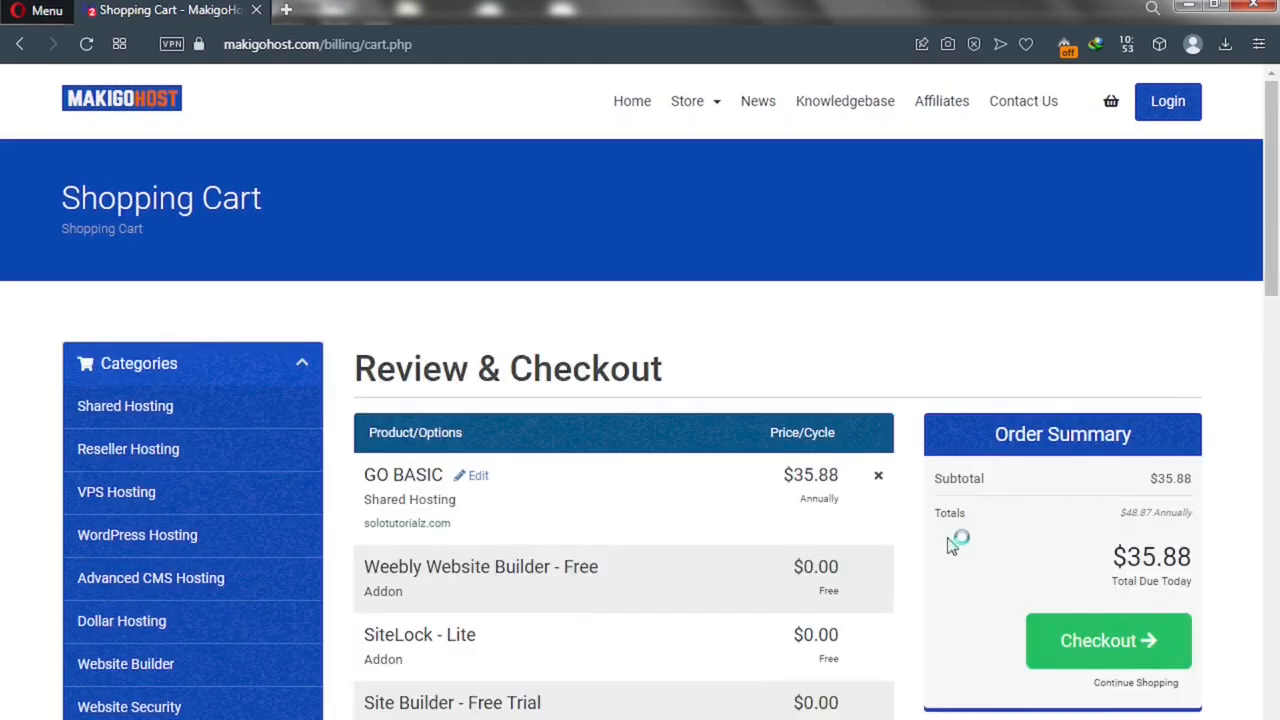
drag(1265, 287, 1272, 316)
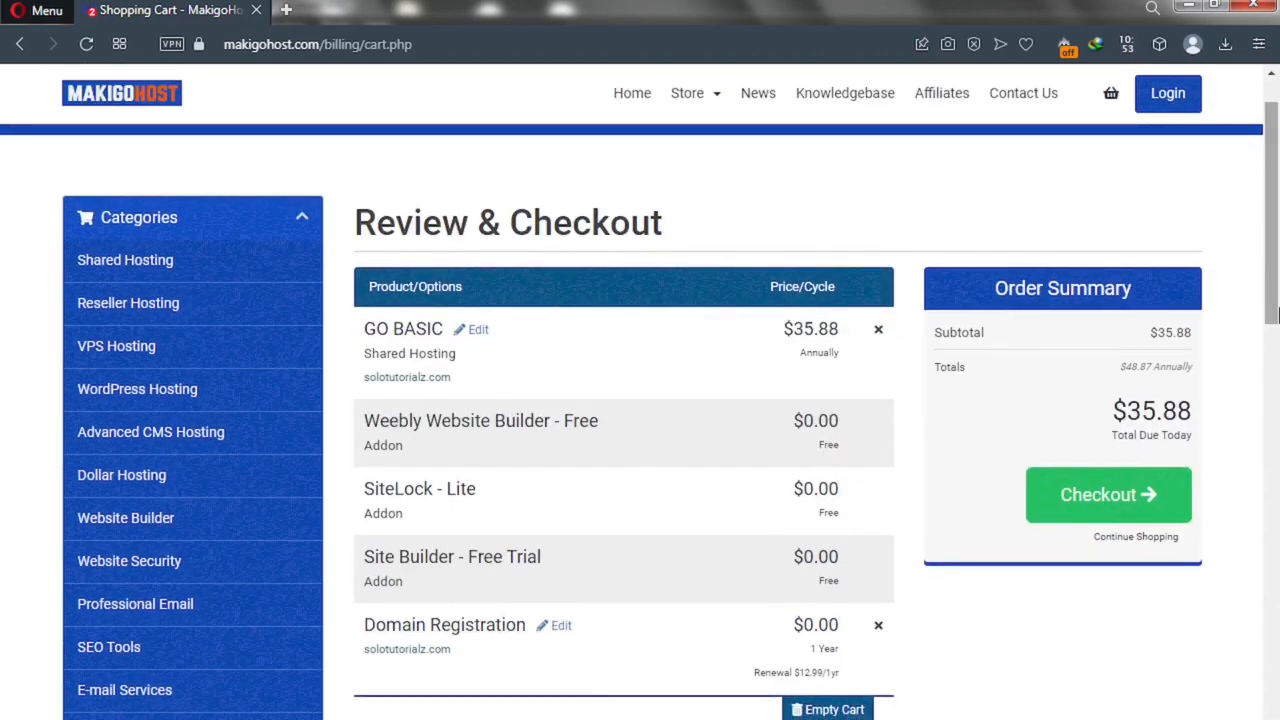
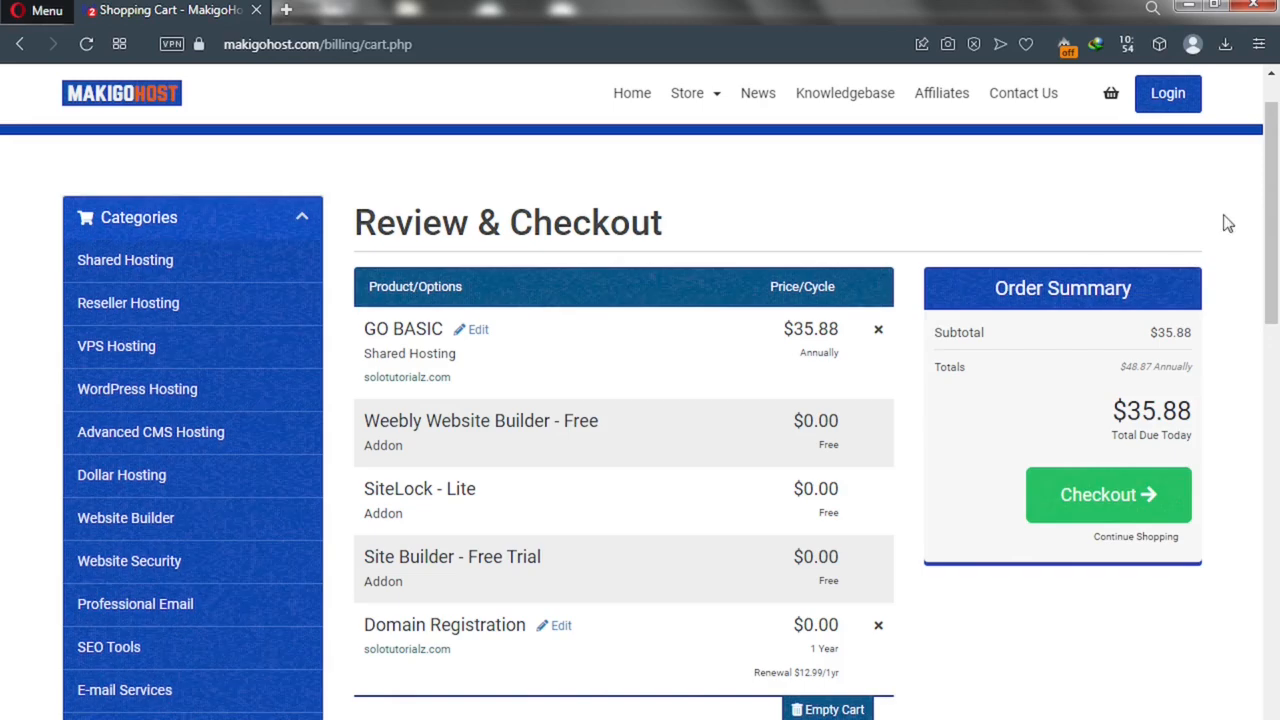
Scroll down the cart past the Recommended add-ons to the Apply Promo Code field
scroll(1277, 363, down, 1)
scroll(1277, 363, down, 7)
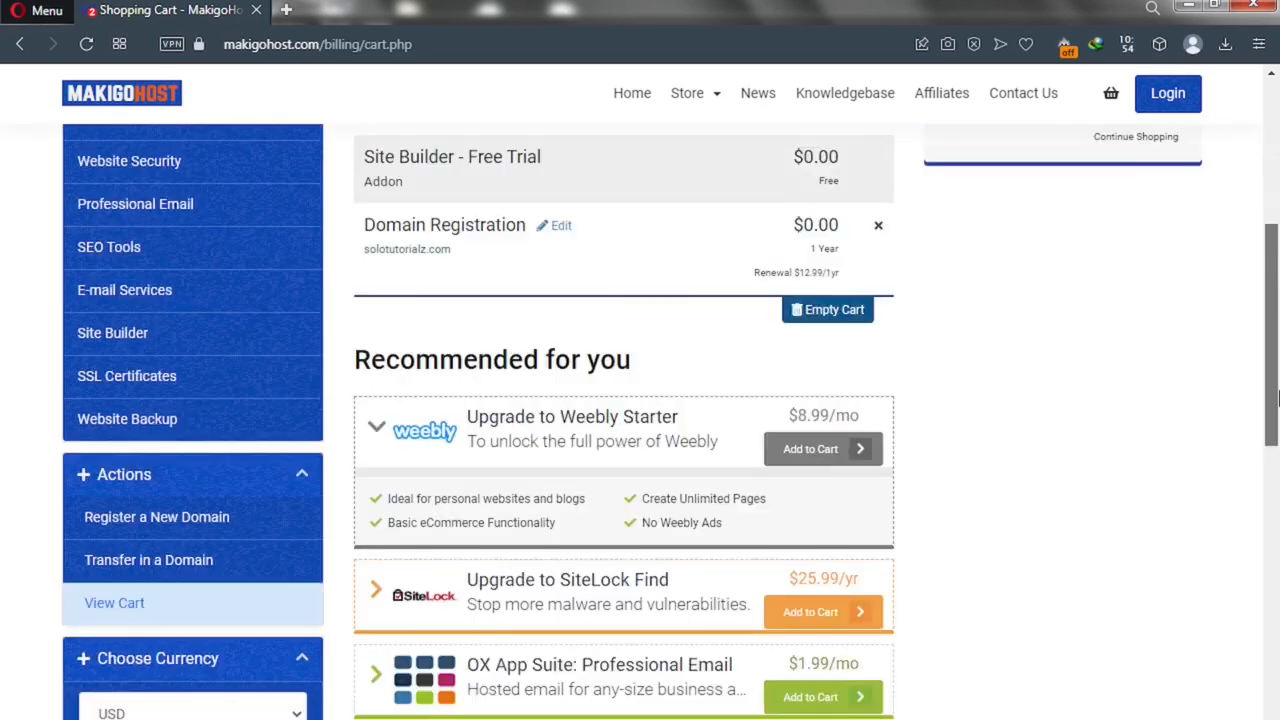
drag(1277, 470, 1277, 550)
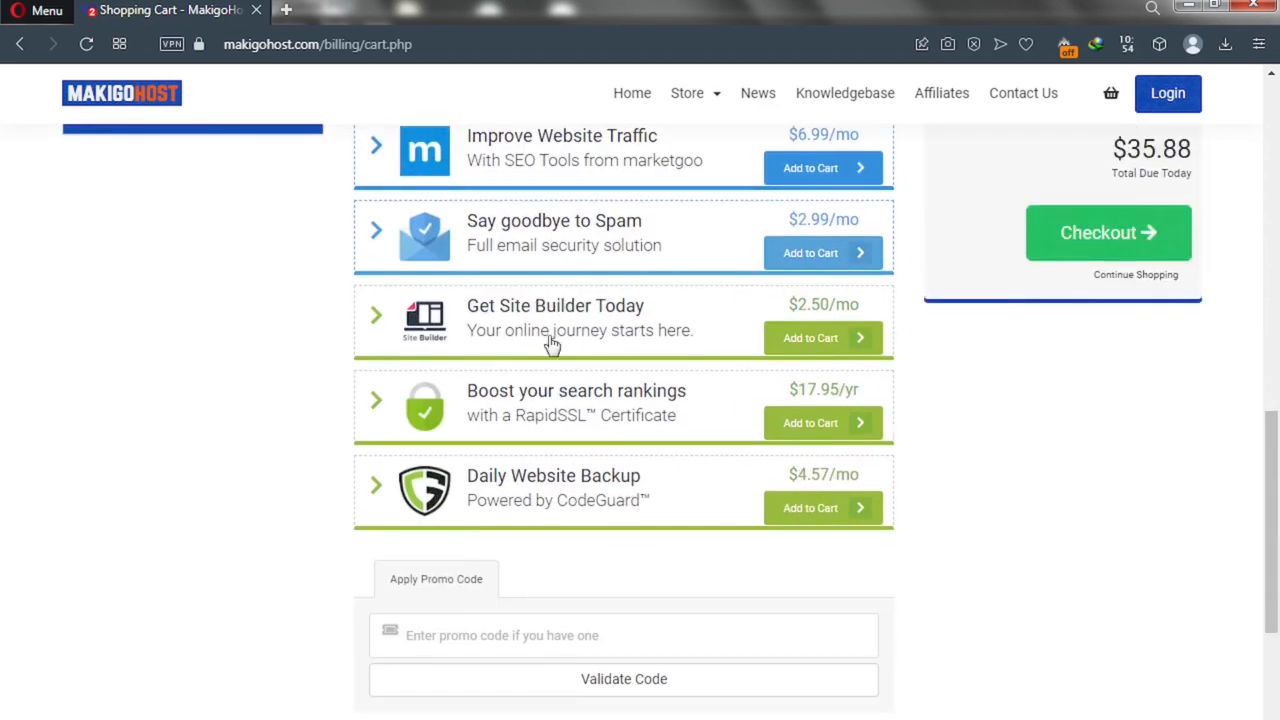
Enter the TUBE50 promo code from autofill and validate it on the cart
click(449, 631)
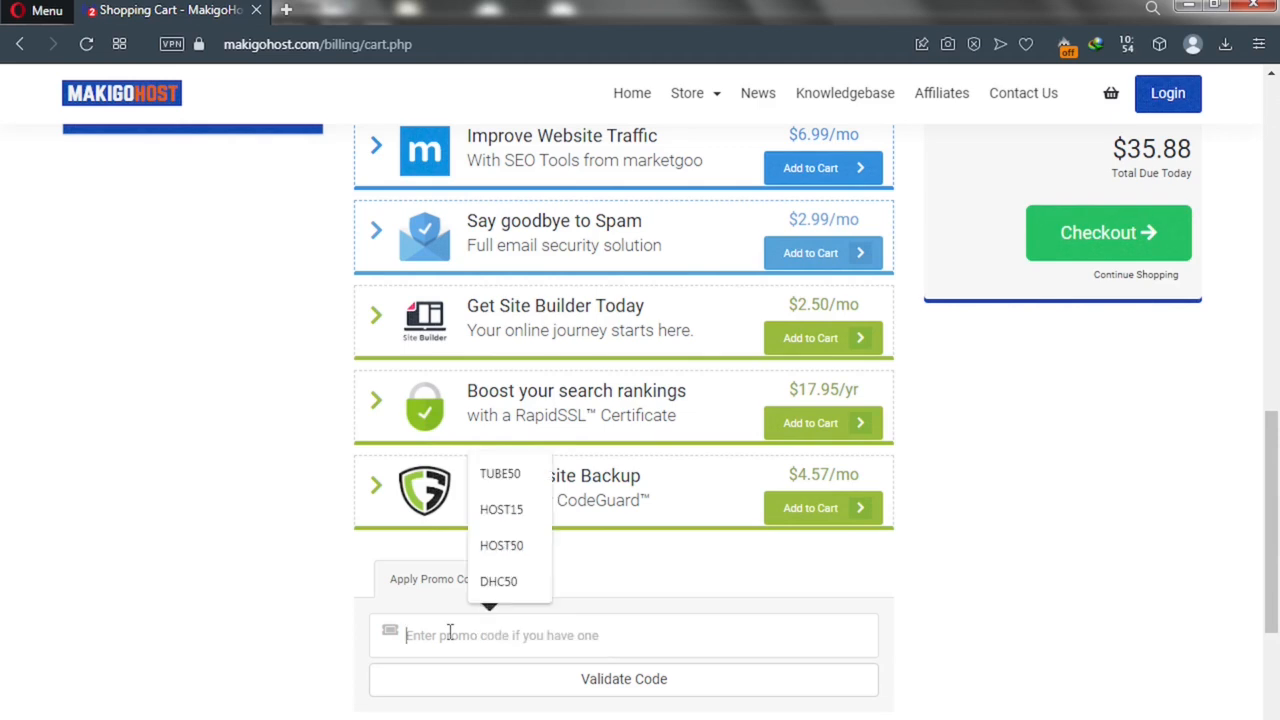
click(501, 475)
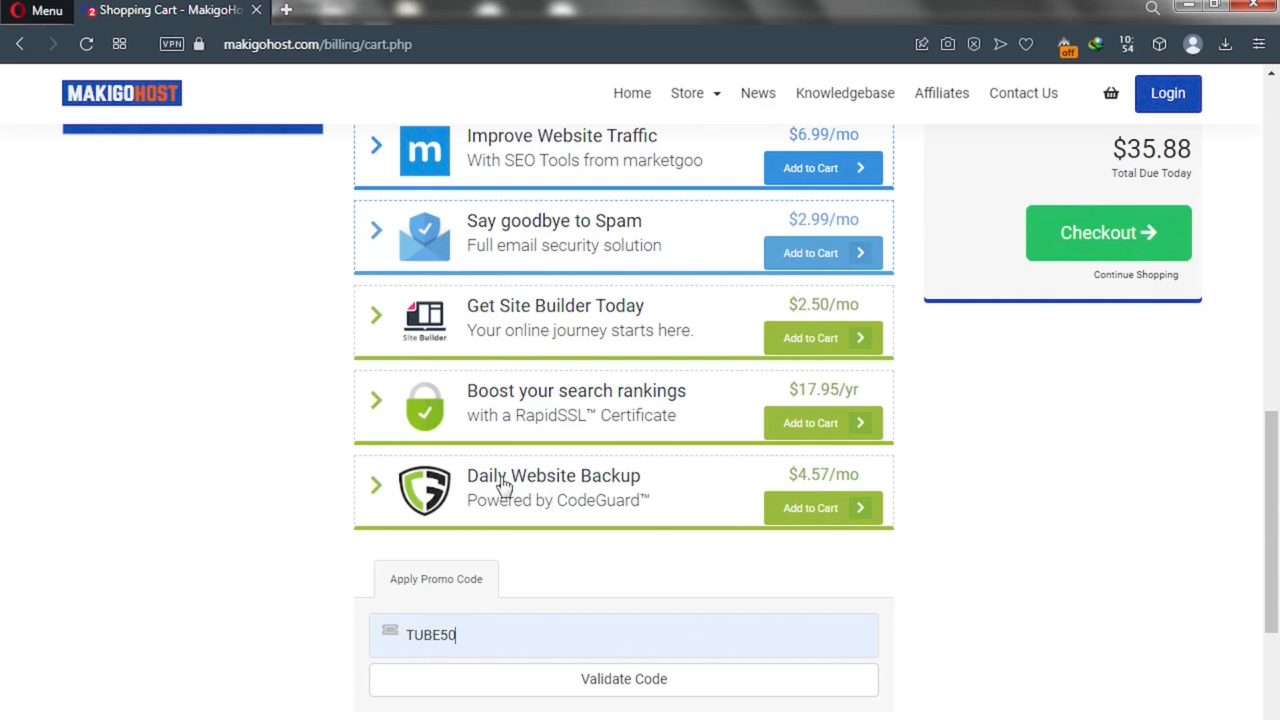
click(570, 690)
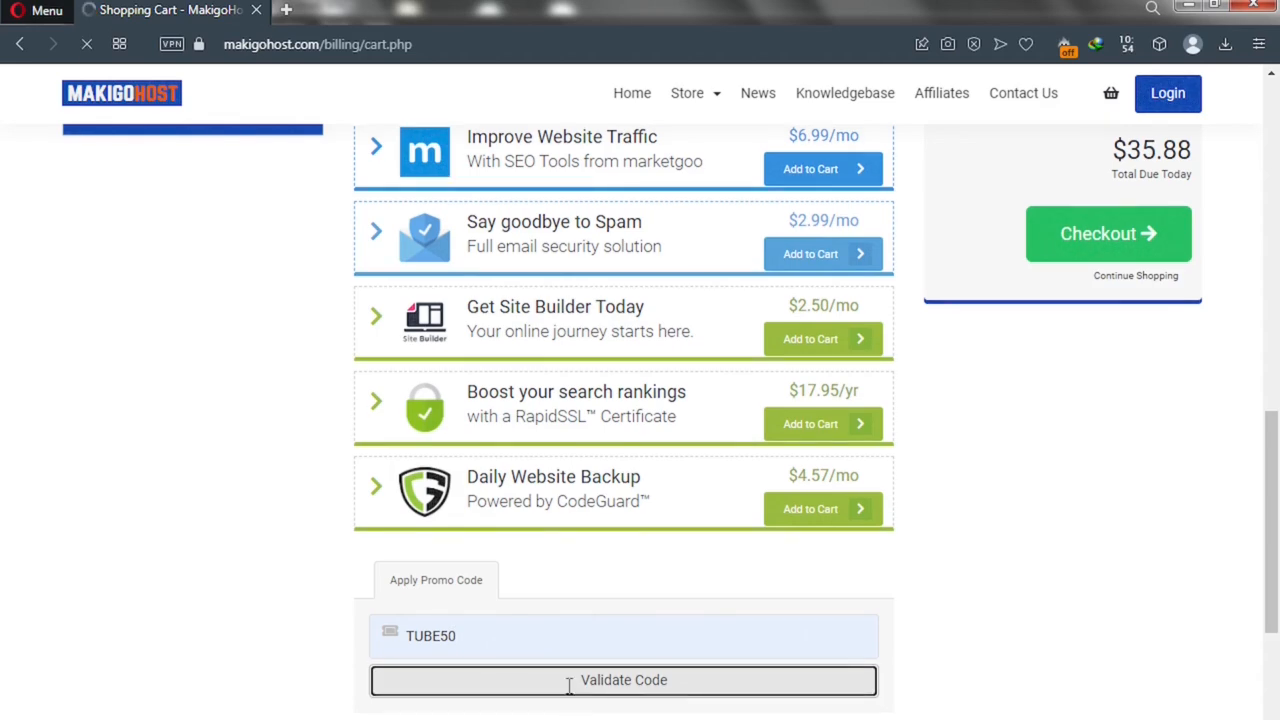
Check the Order Summary's $17.94 due today and $48.87 annual totals
scroll(568, 686, up, 4)
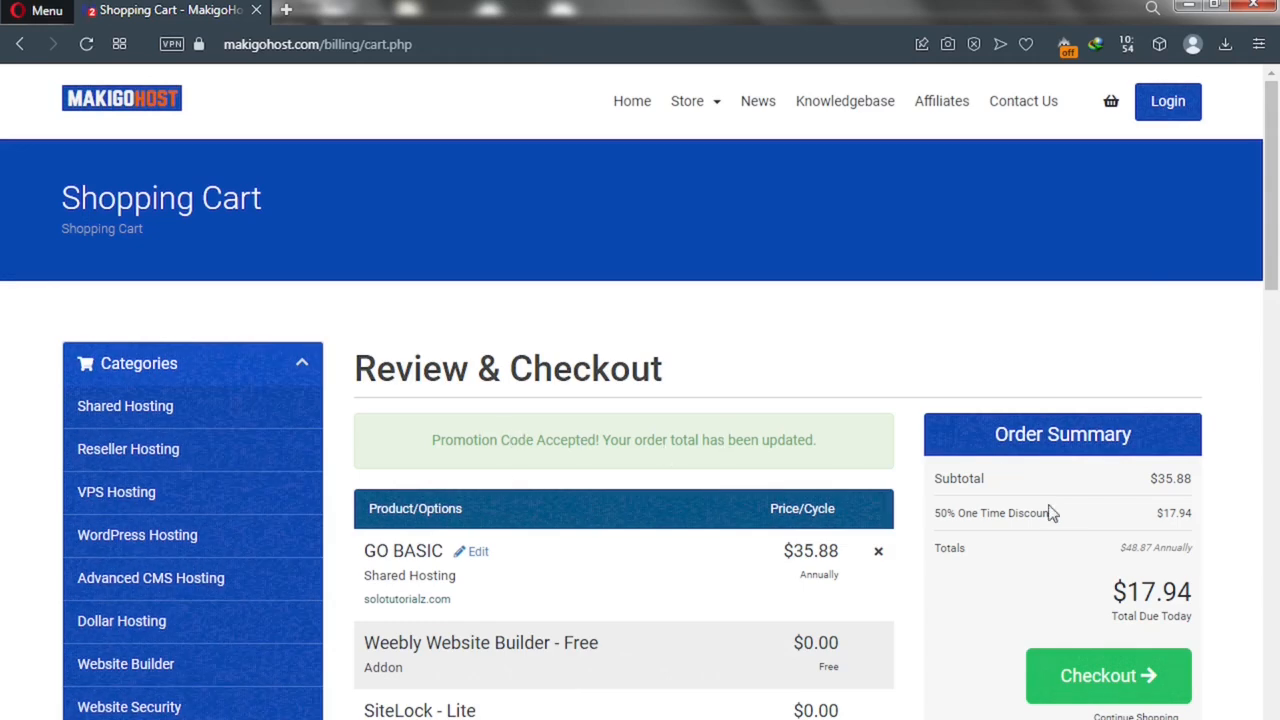
drag(1110, 590, 1234, 601)
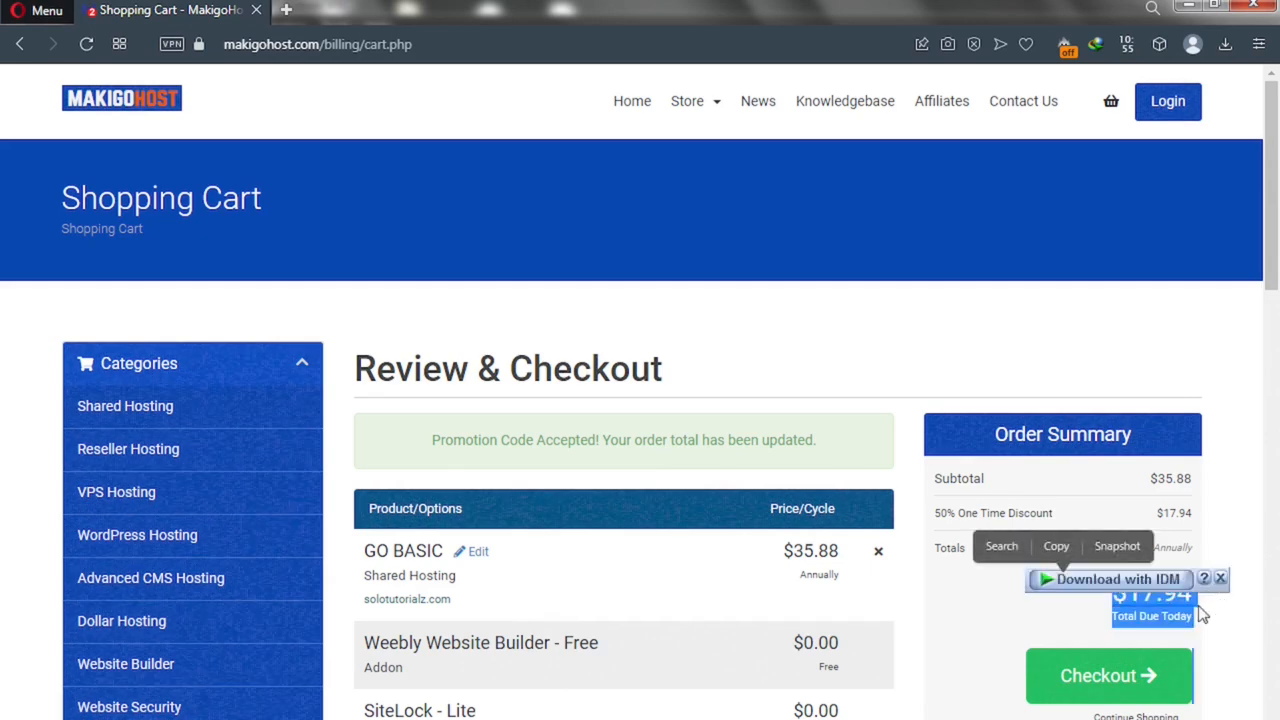
click(1202, 608)
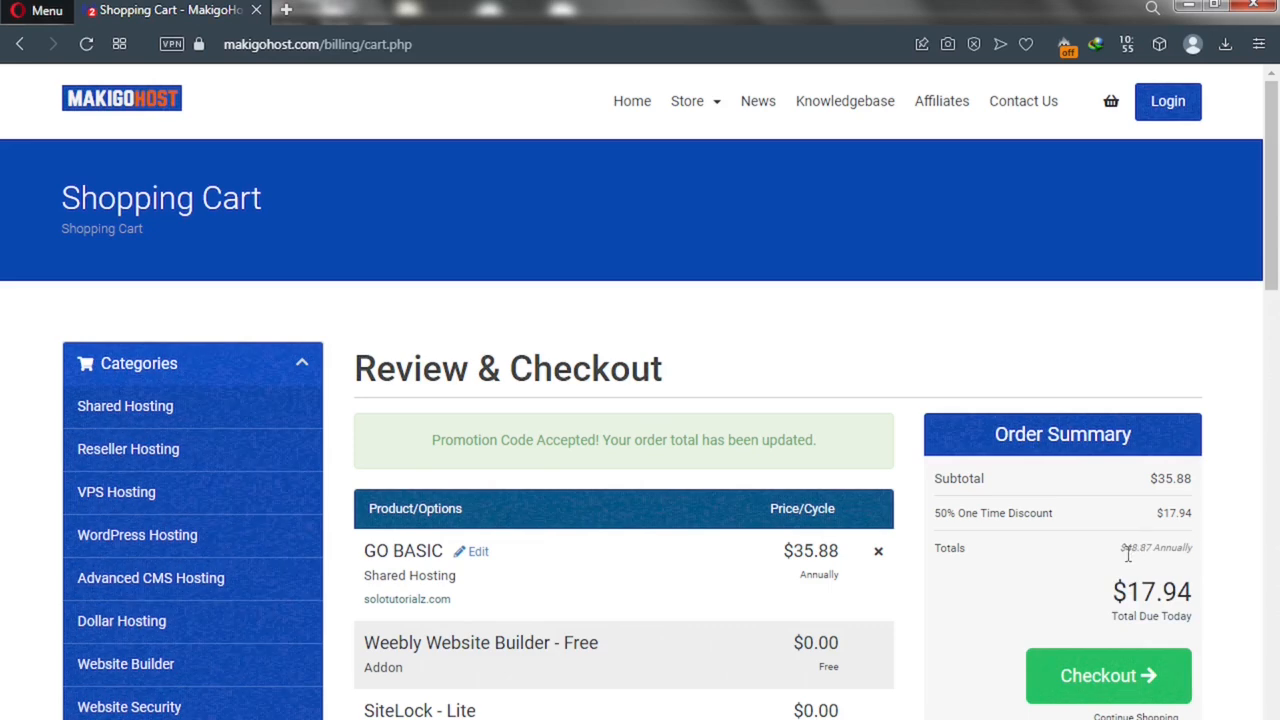
drag(1121, 548, 1162, 548)
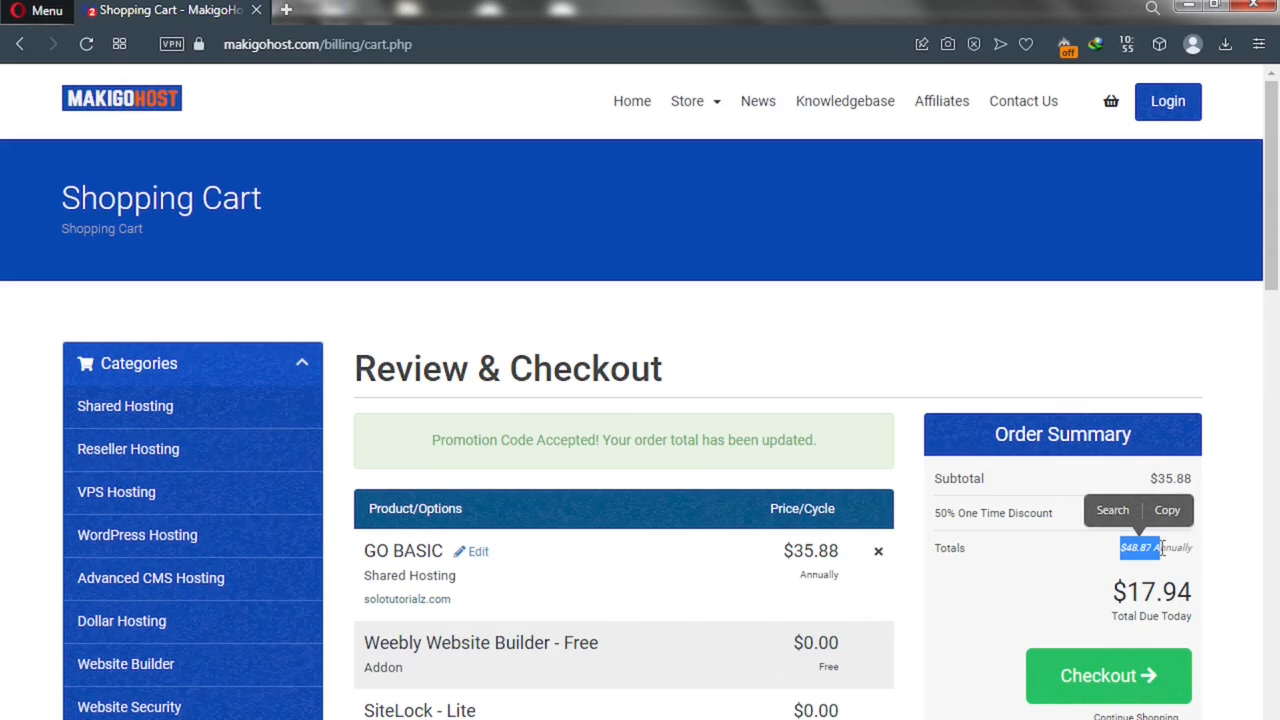
click(1100, 553)
Proceed to the checkout form and scroll down to its Account Security section
click(1085, 688)
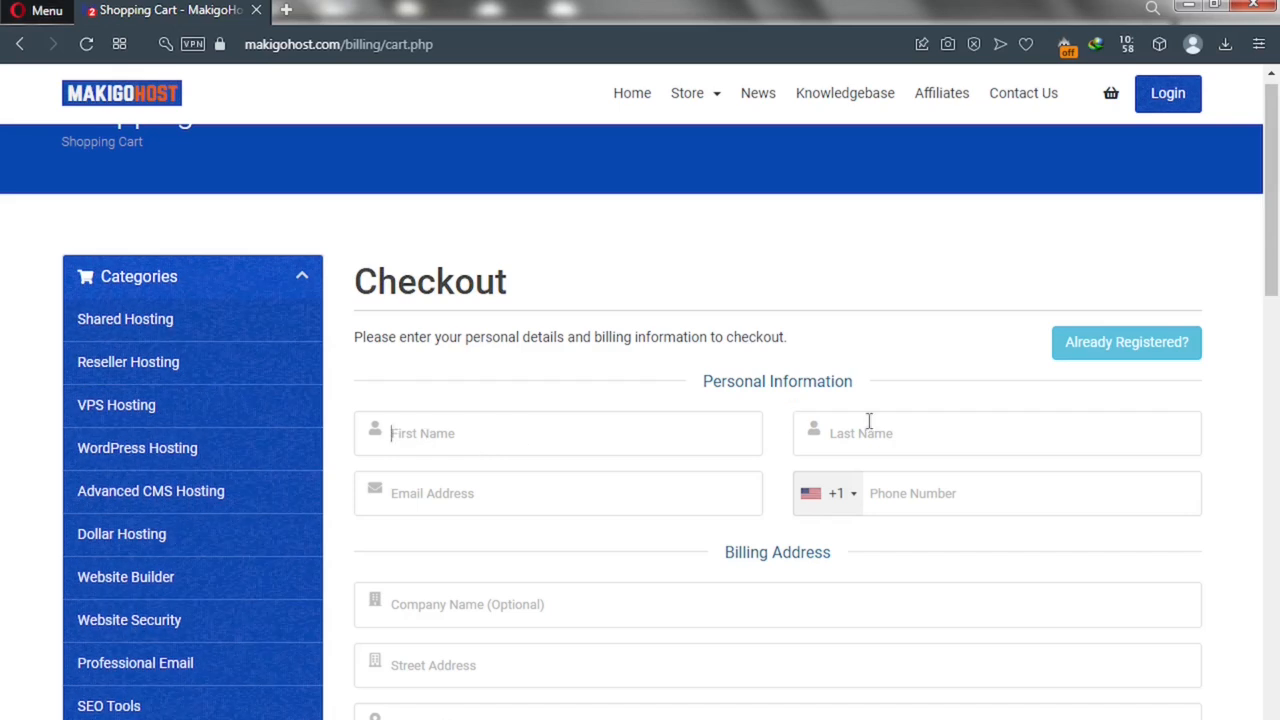
drag(1277, 282, 1275, 446)
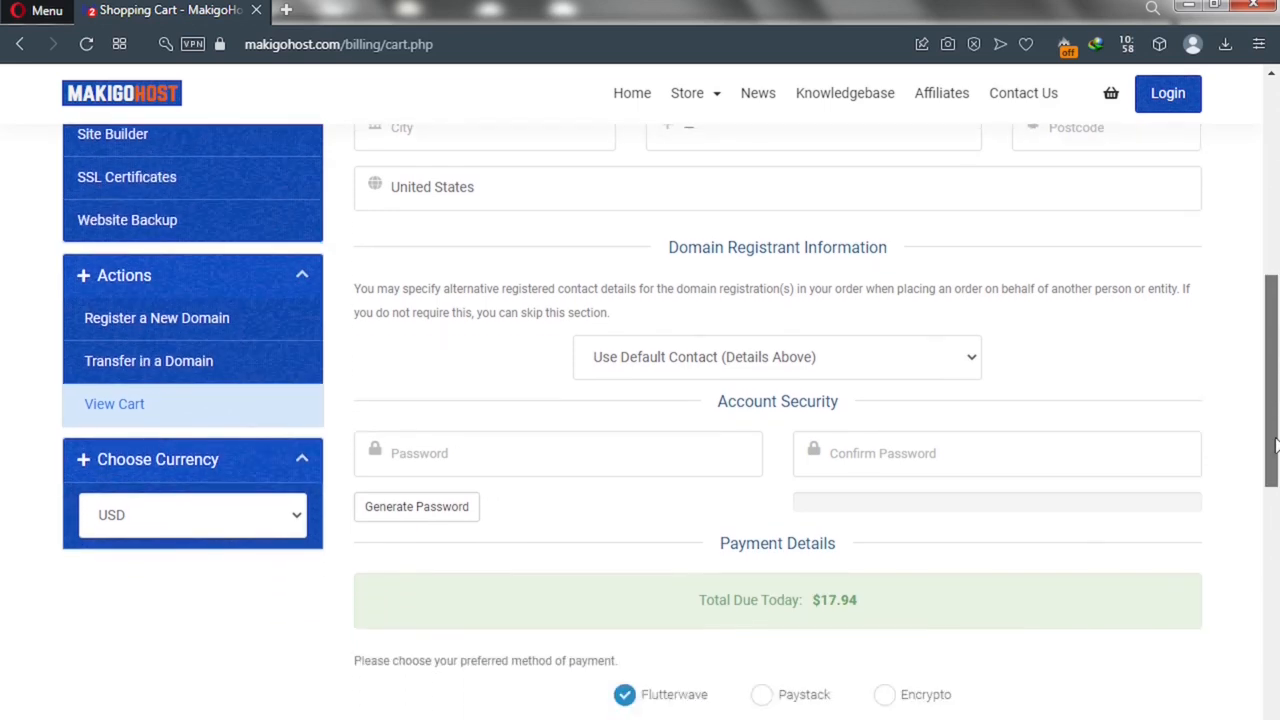
Generate a new 20-character password and insert it into both account password fields
click(428, 510)
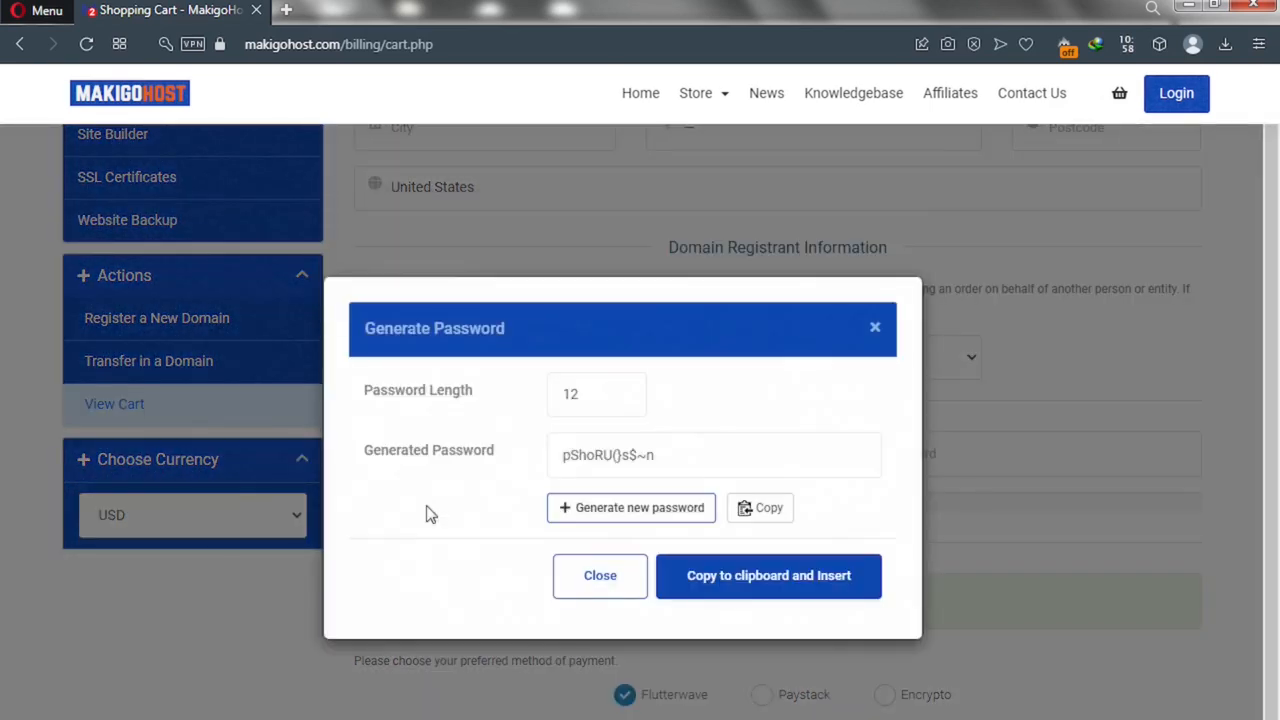
click(596, 396)
drag(526, 394, 525, 395)
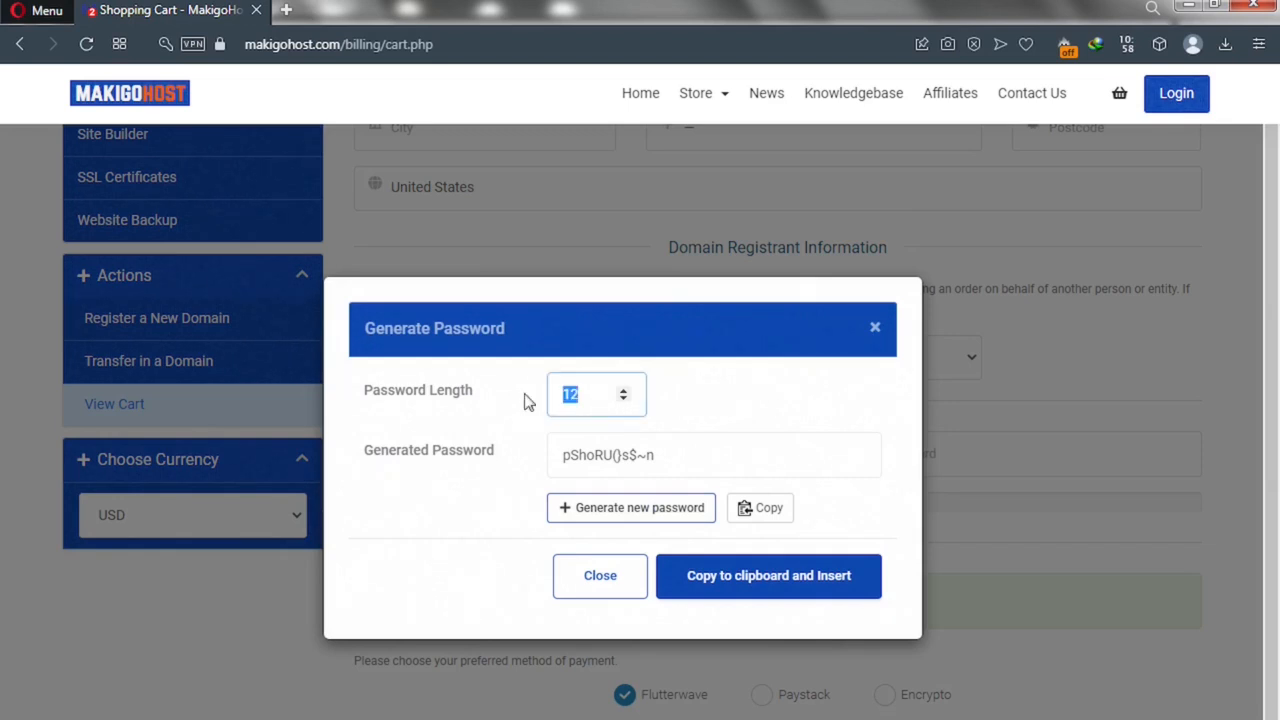
text(20)
click(648, 456)
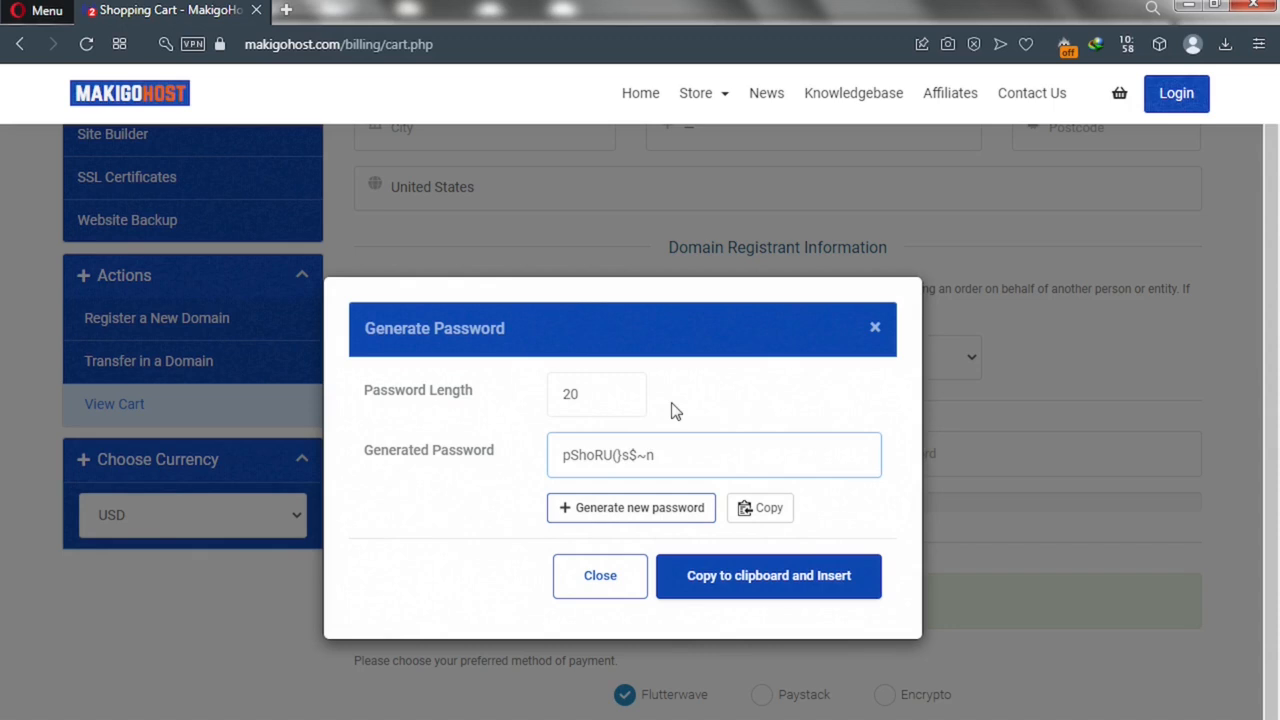
click(676, 411)
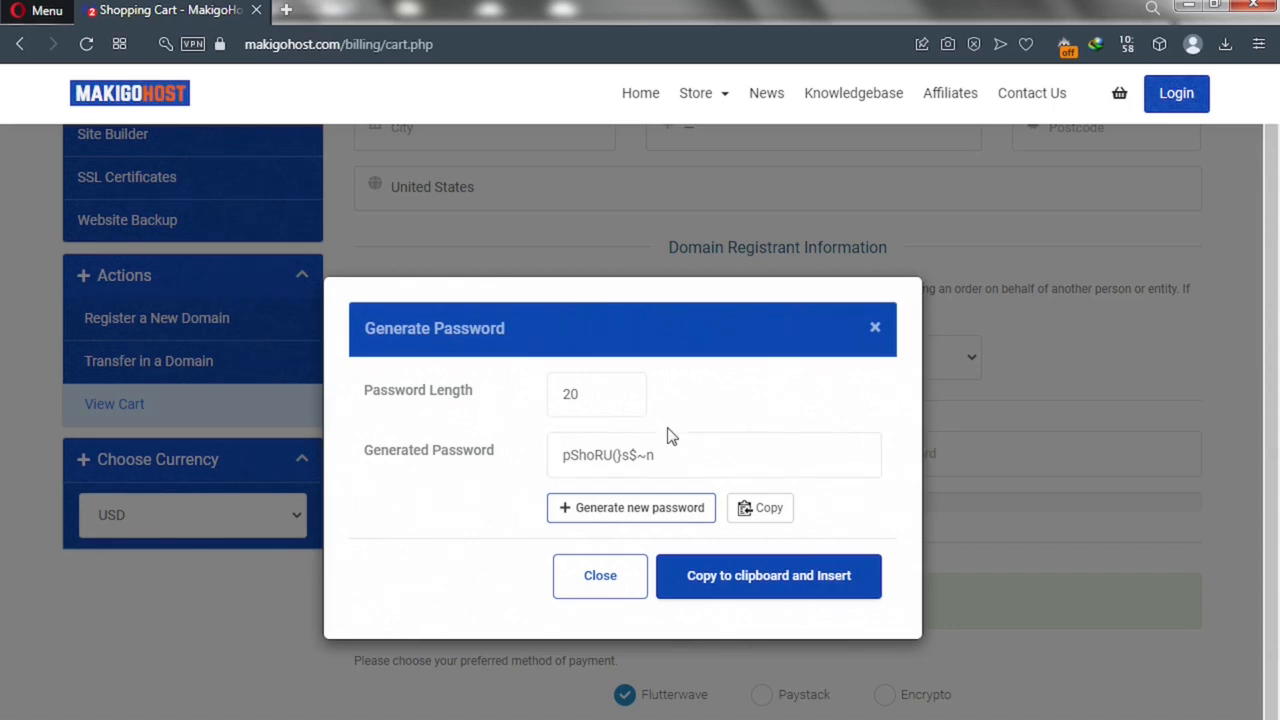
click(643, 519)
drag(710, 452, 551, 455)
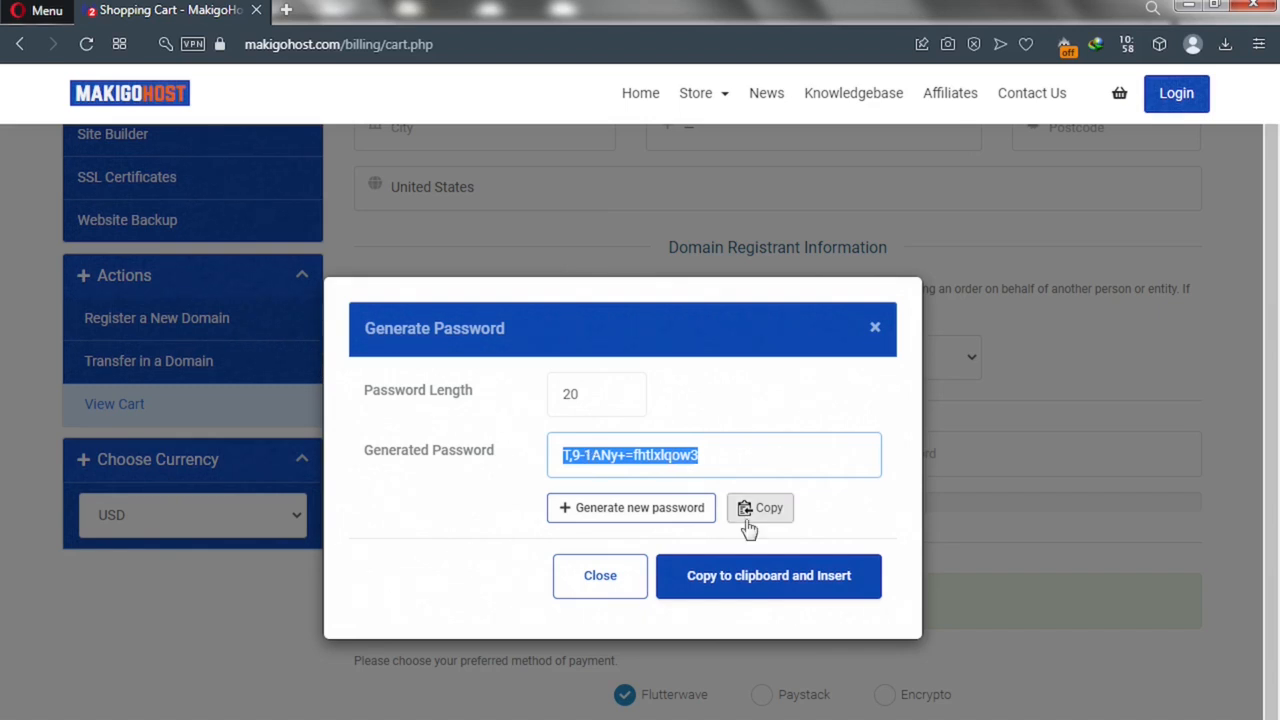
click(741, 584)
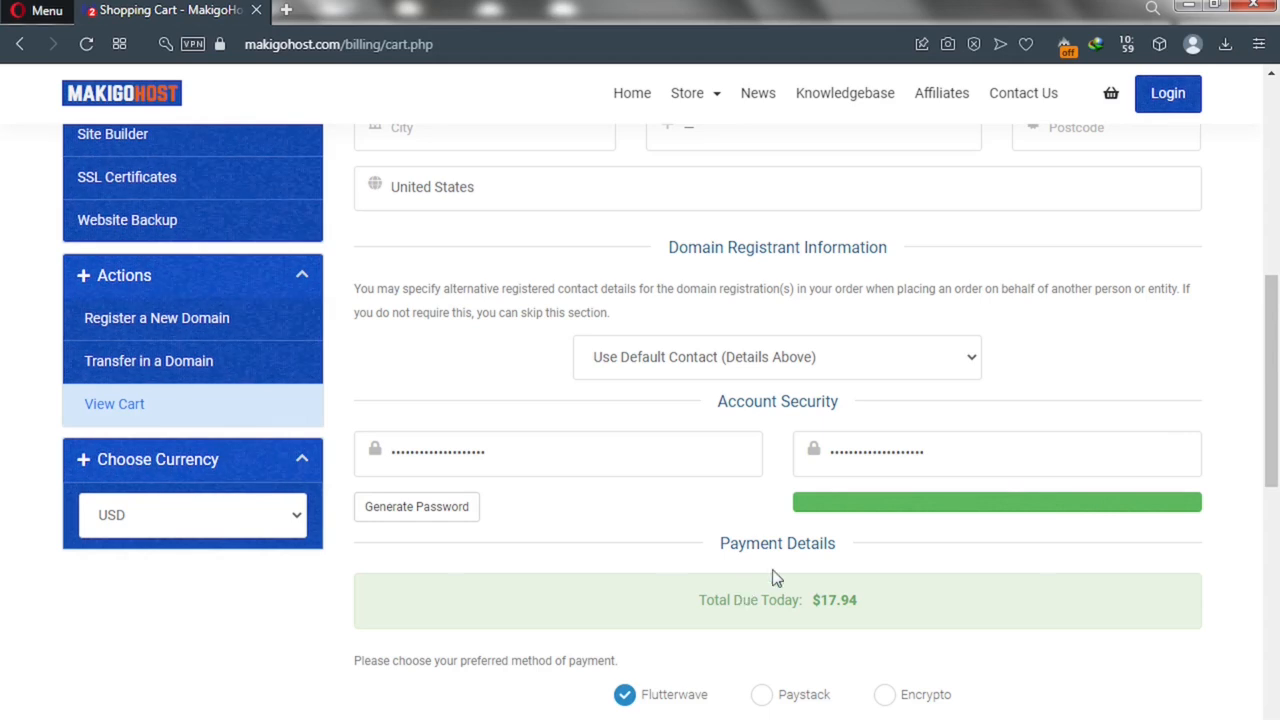
Pay with Encrypto and complete the order, opening unpaid Invoice #214 for $17.94
drag(1277, 396, 1273, 405)
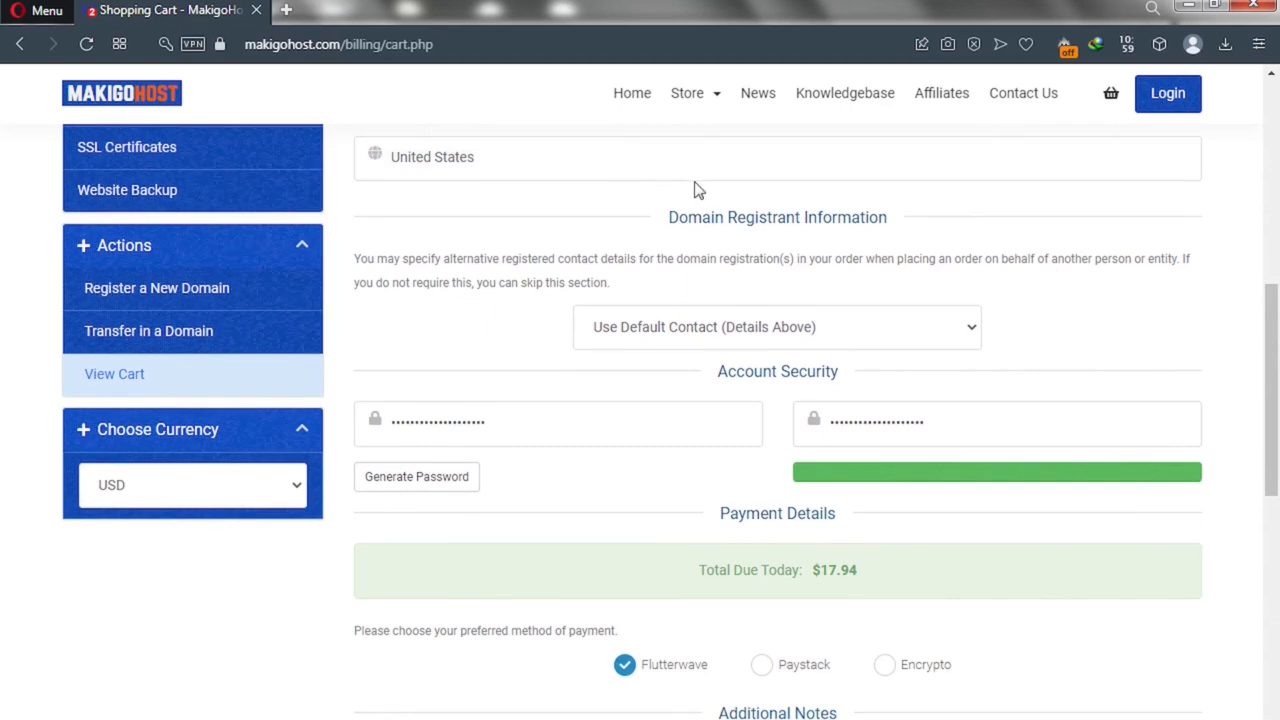
scroll(1276, 440, down, 3)
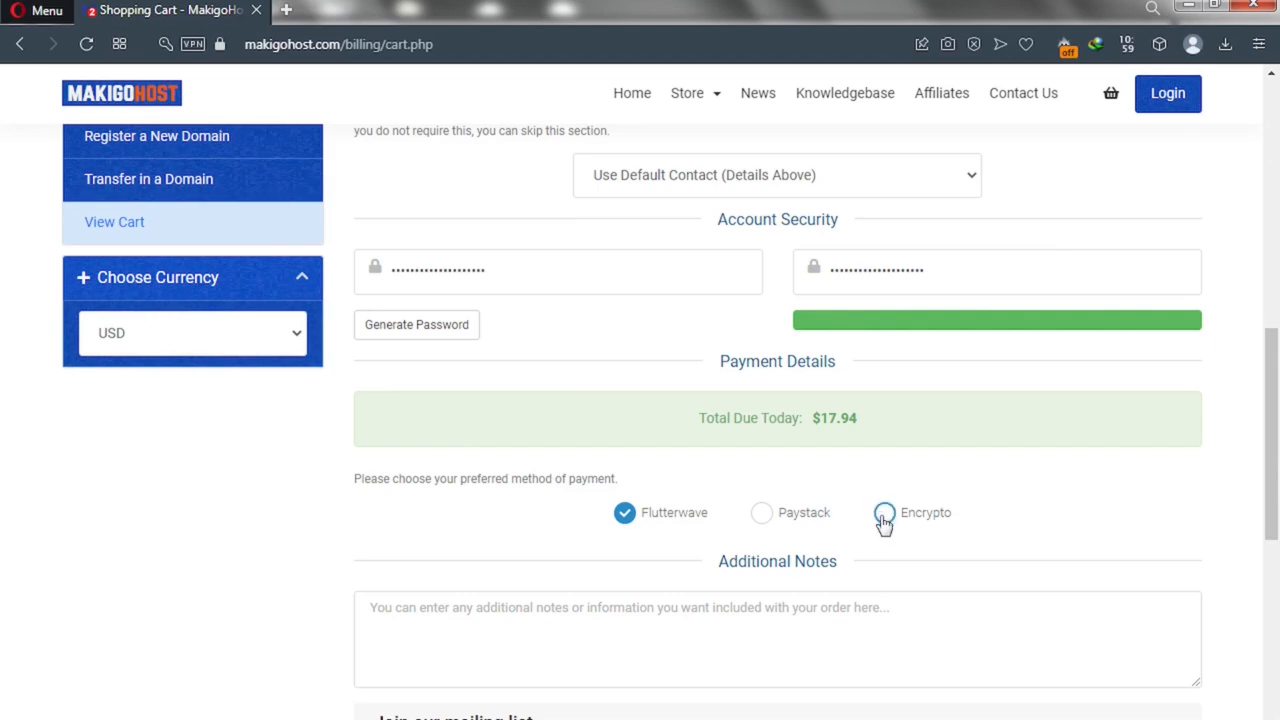
drag(1272, 330, 1277, 177)
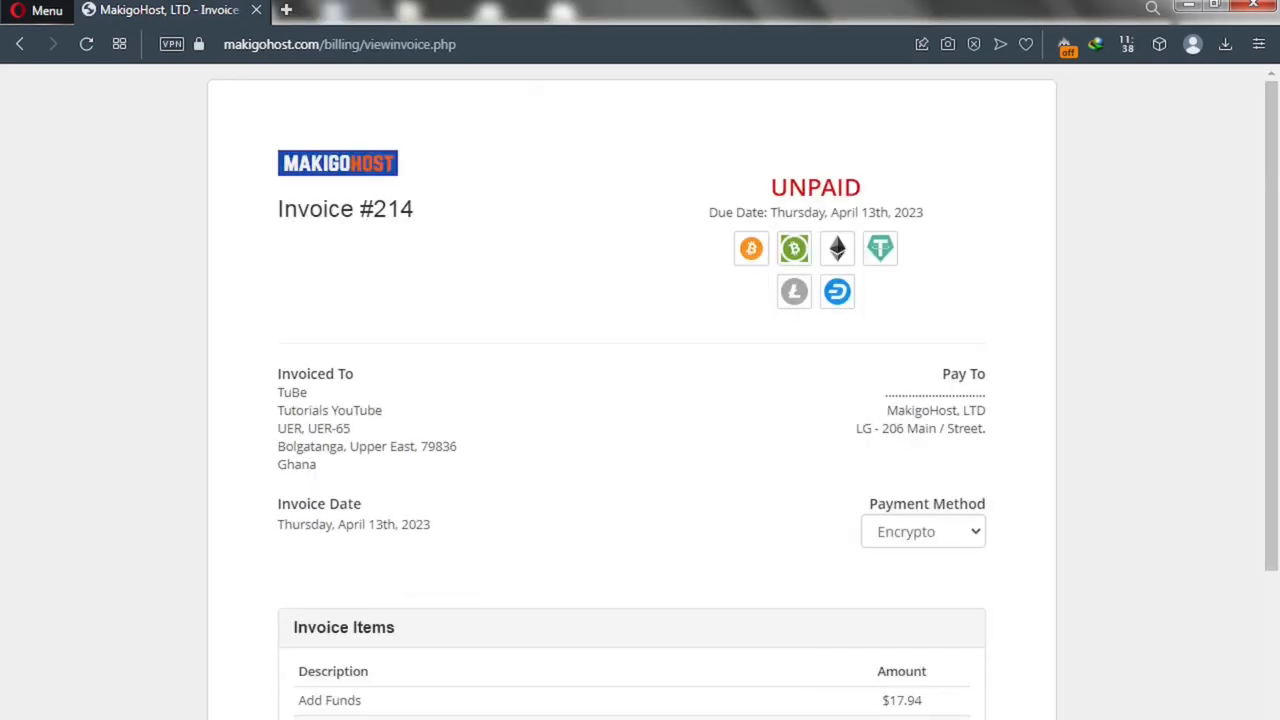
Change Invoice #214's payment method from Encrypto to Flutterwave
click(928, 537)
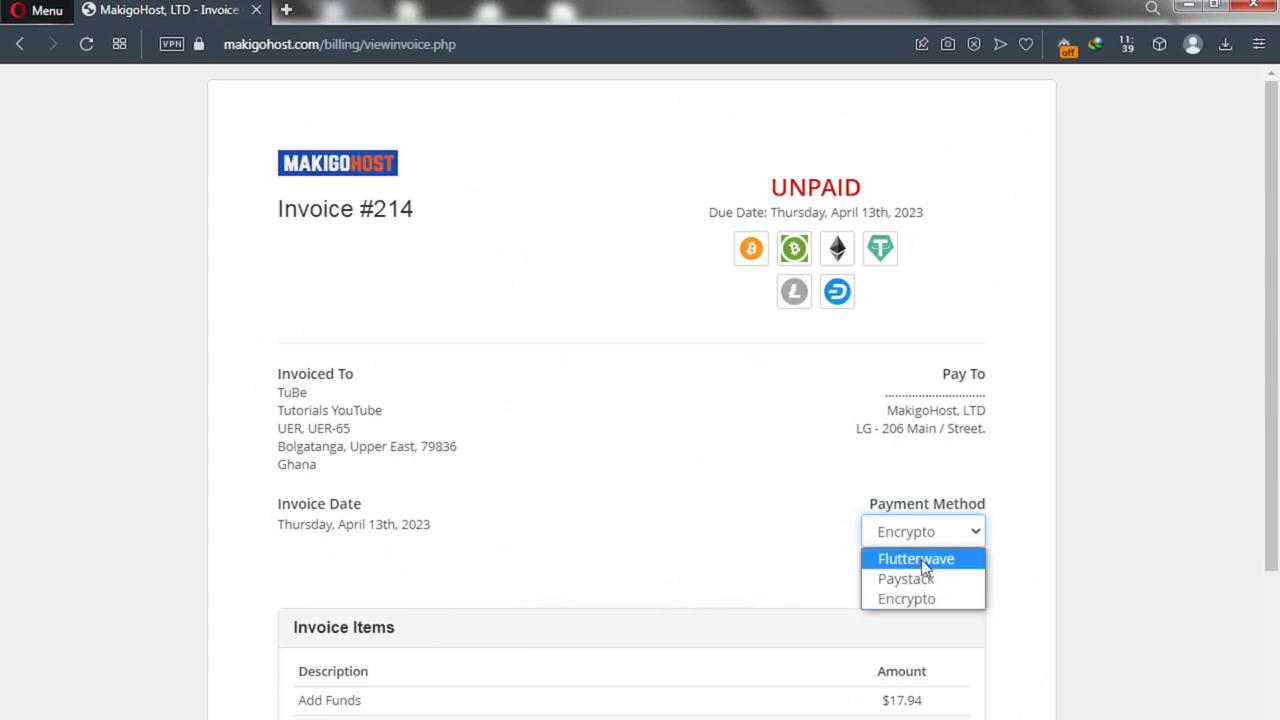
click(1266, 477)
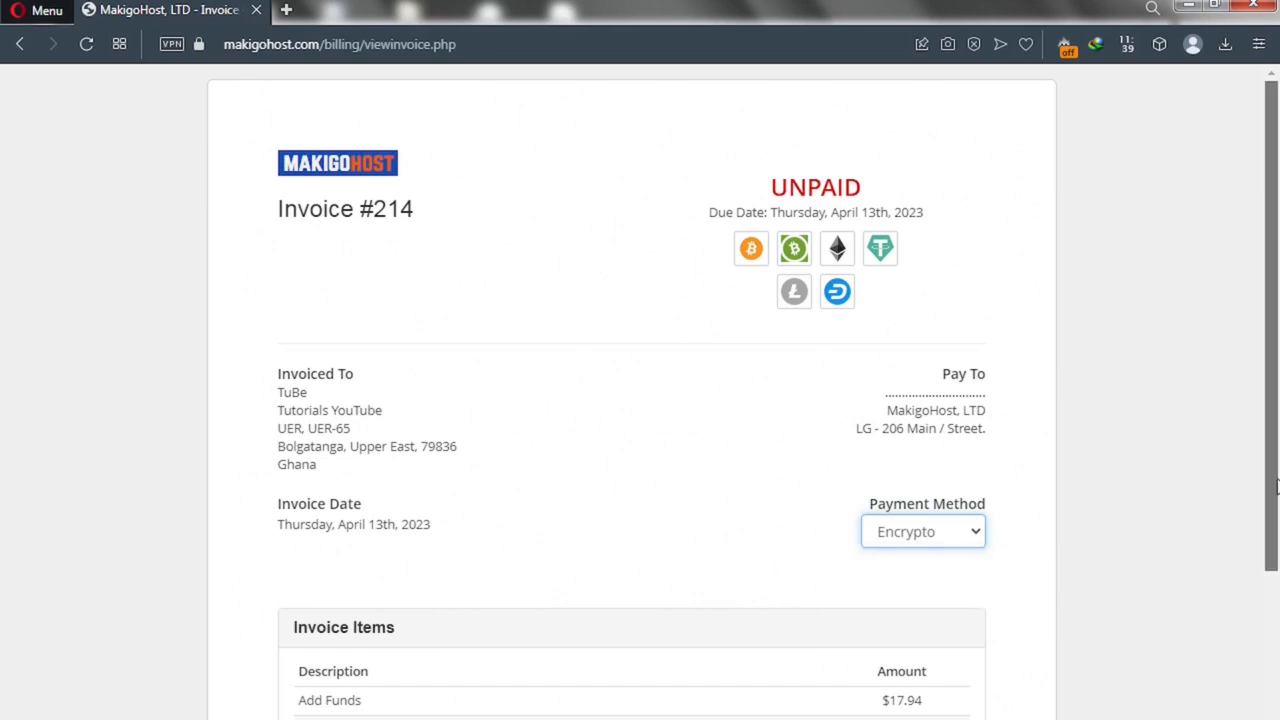
drag(1266, 477, 1273, 577)
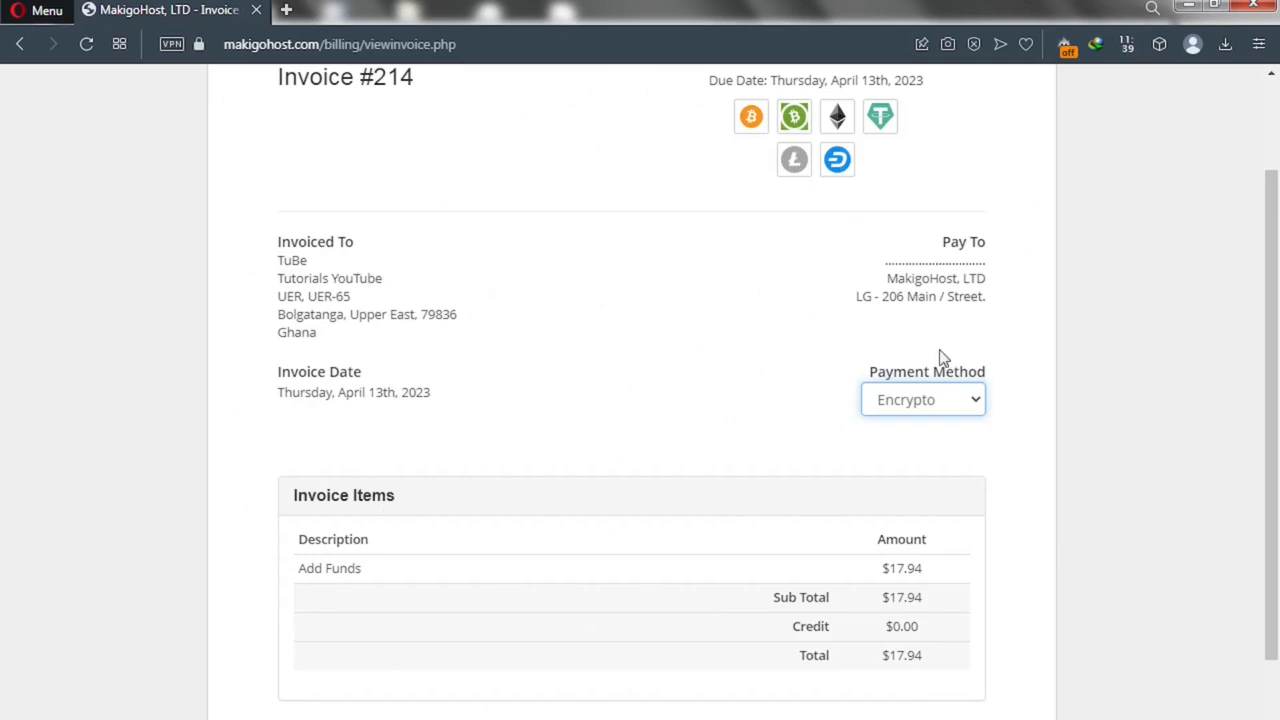
click(941, 412)
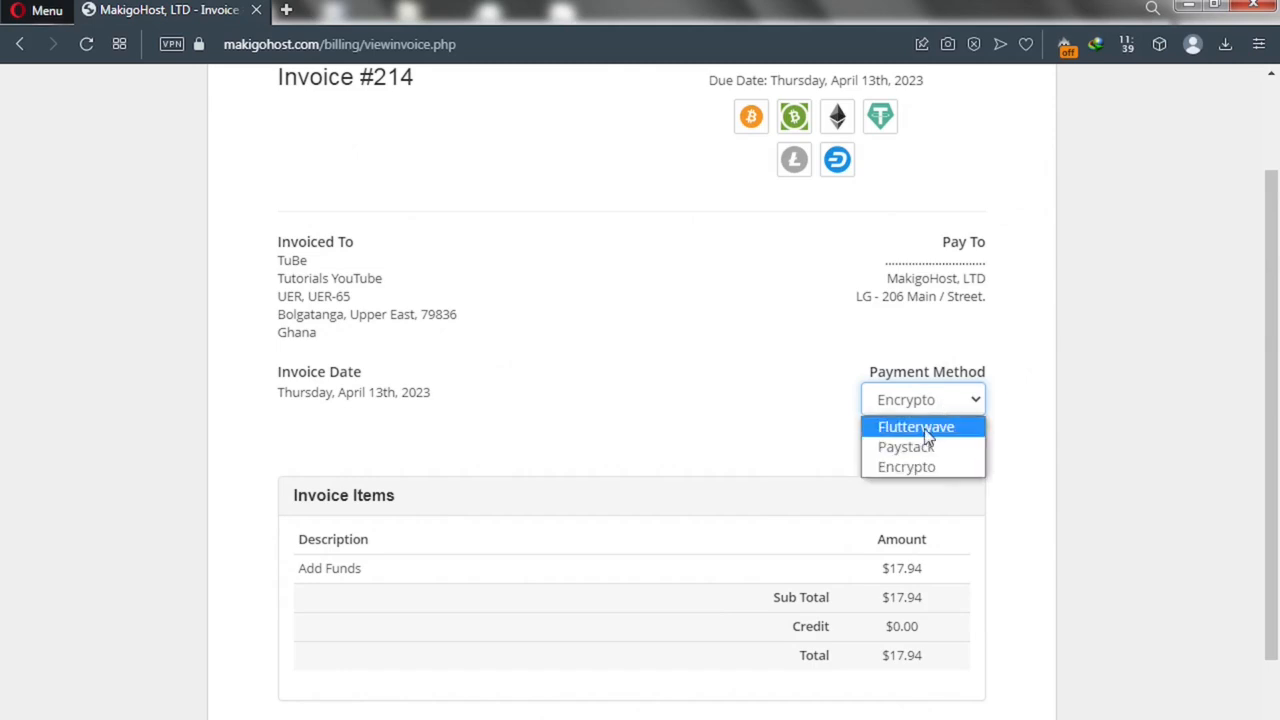
click(926, 430)
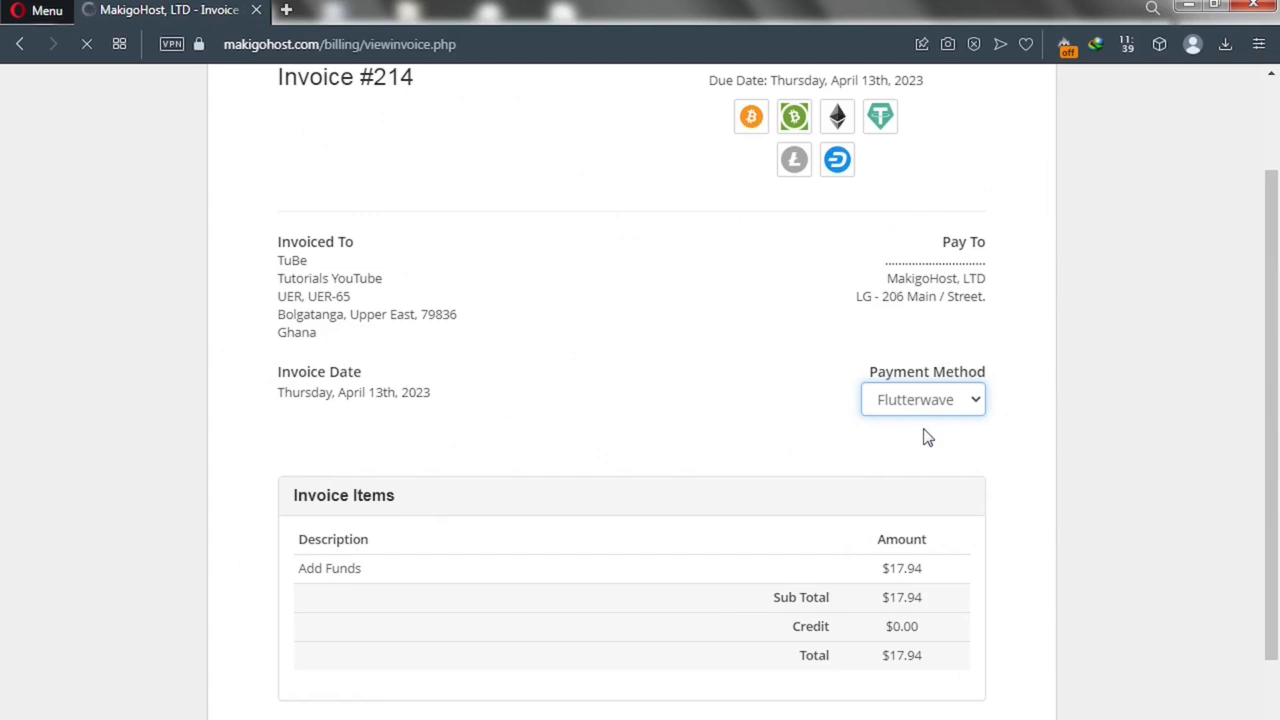
scroll(926, 436, up, 2)
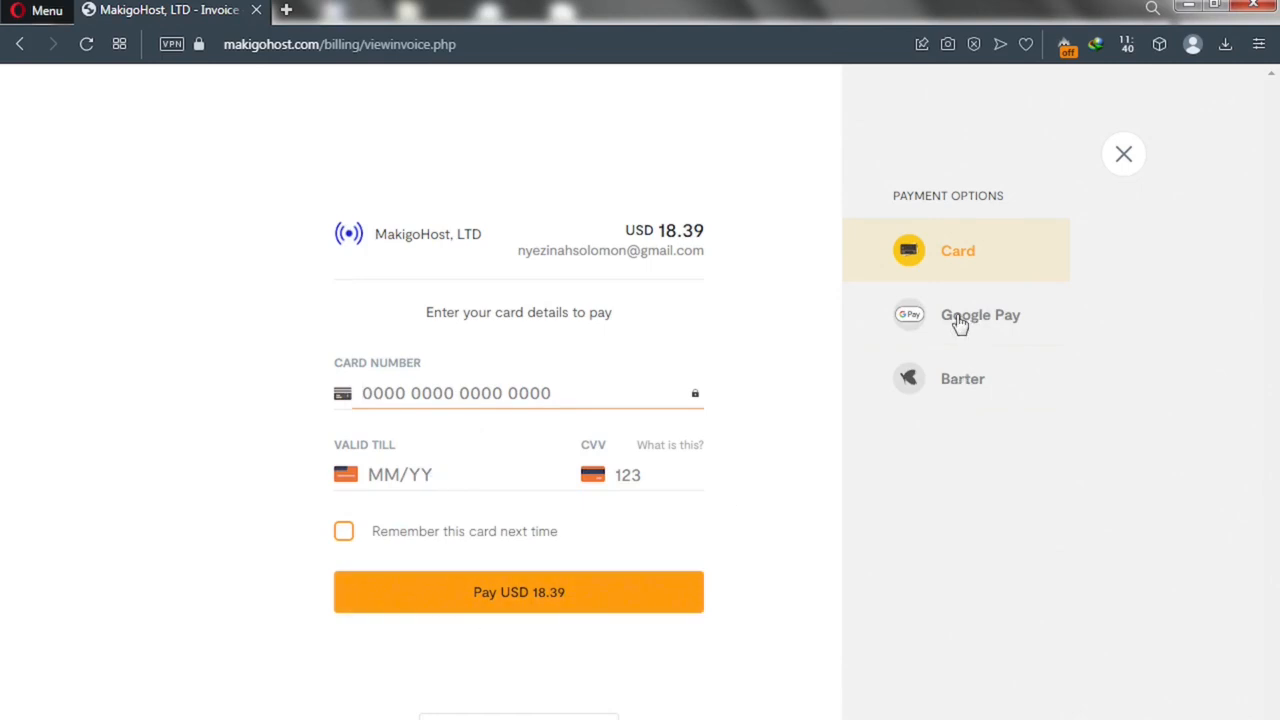
Pay the $17.94 invoice with Google Pay using the Pay with G Pay button
click(958, 322)
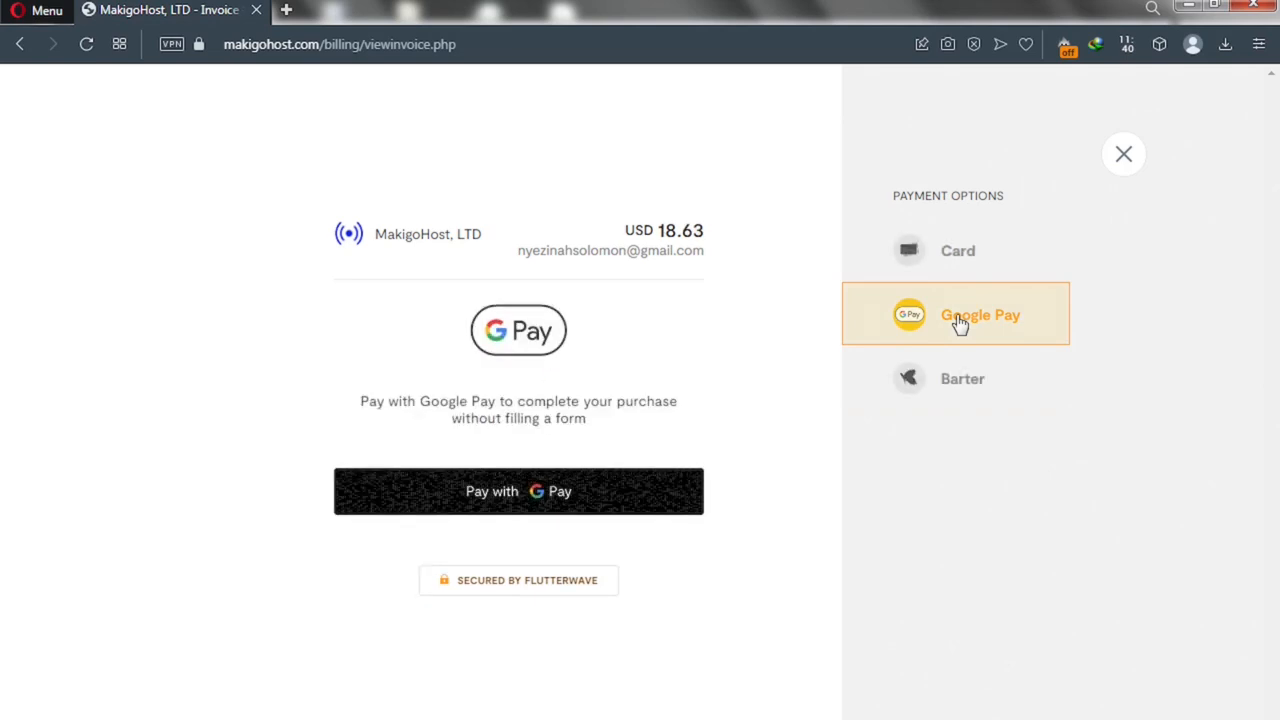
click(518, 500)
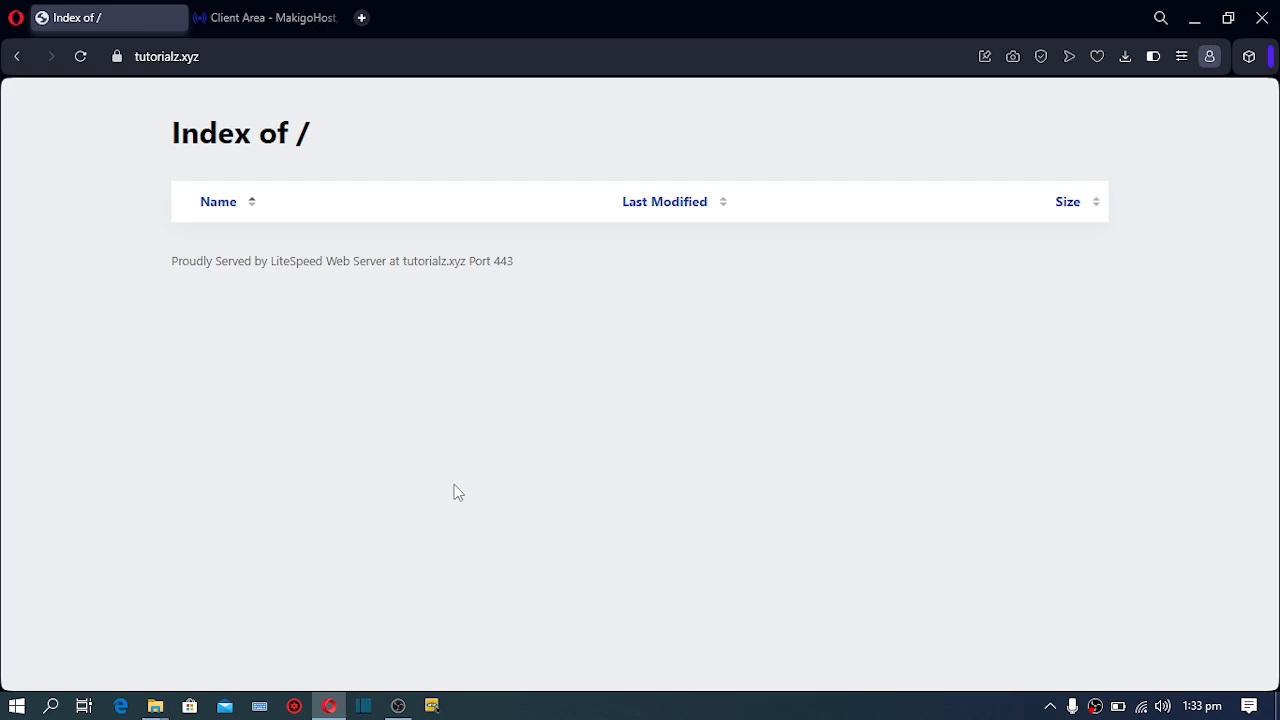
drag(210, 56, 163, 60)
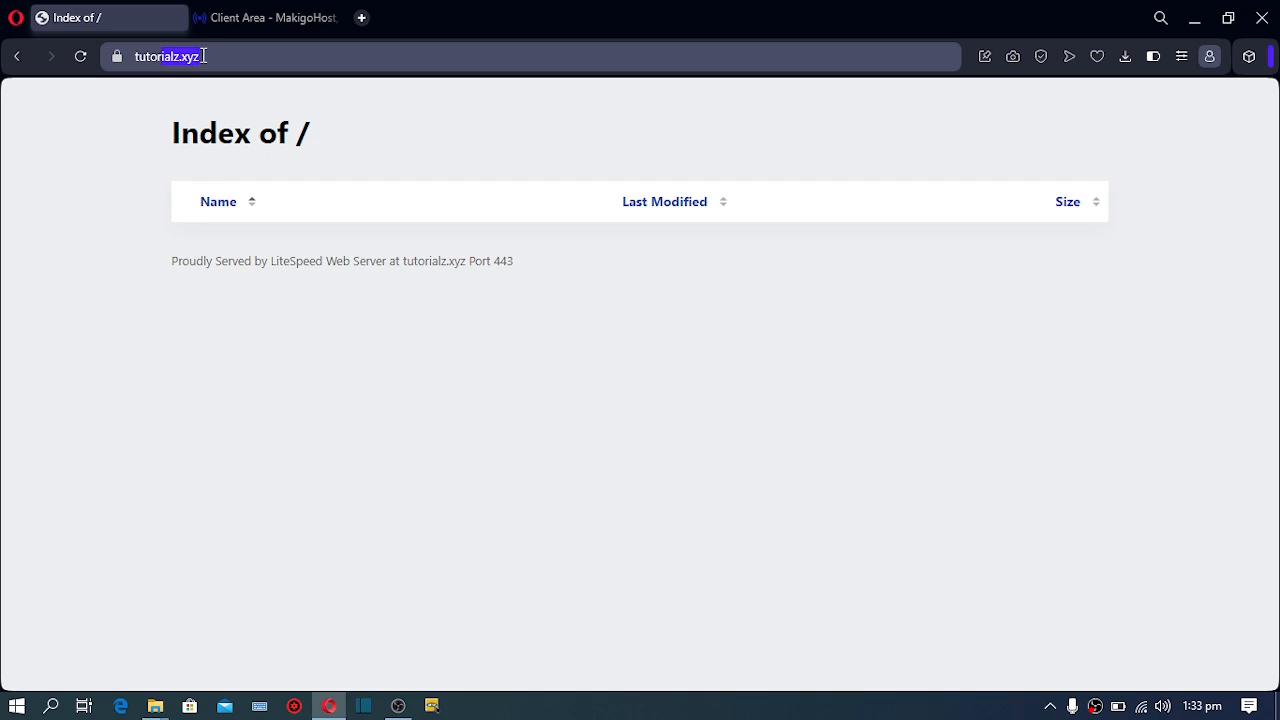
click(204, 56)
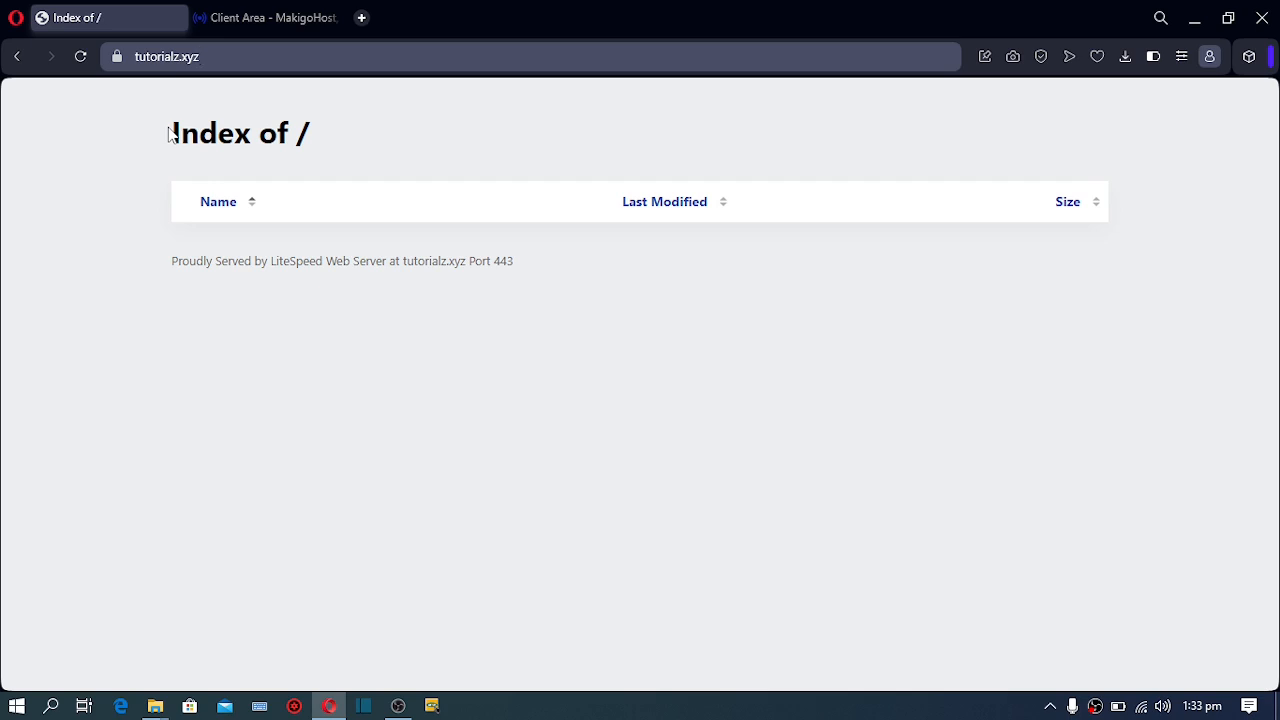
In the MakigoHost client area, open Services and the GO BASIC plan for tutorialz.xyz
drag(206, 60, 114, 69)
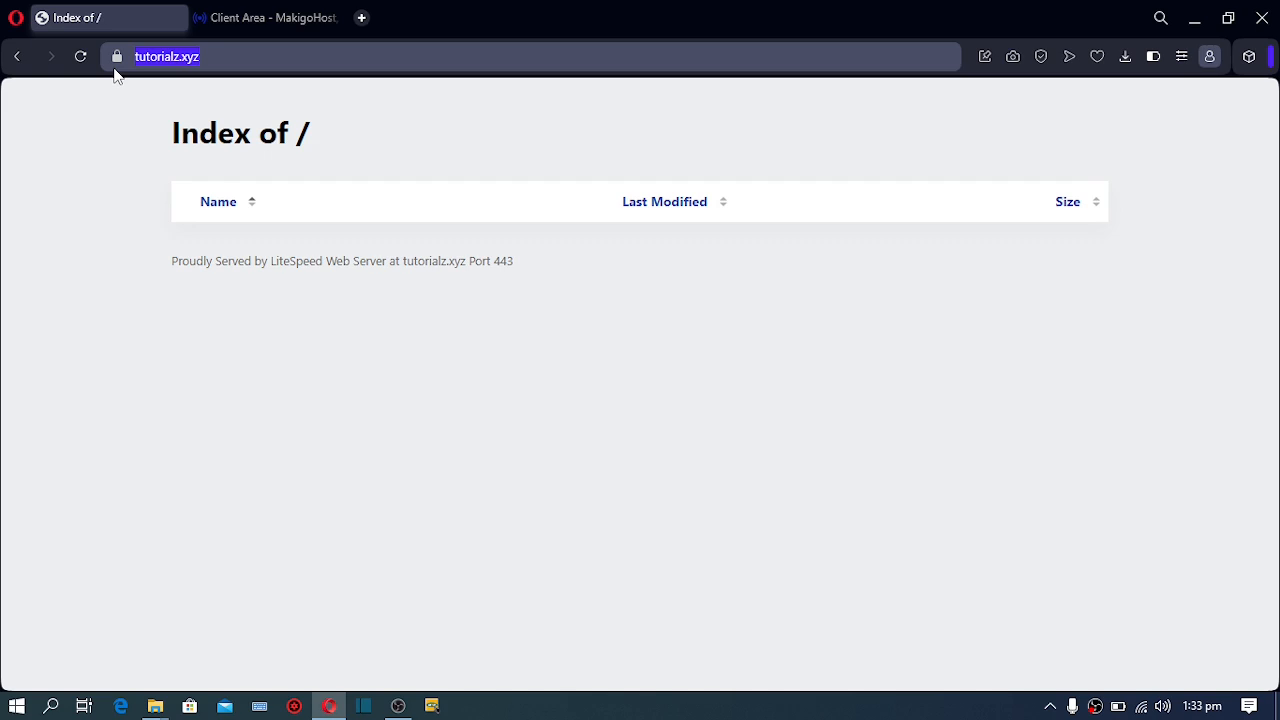
click(269, 19)
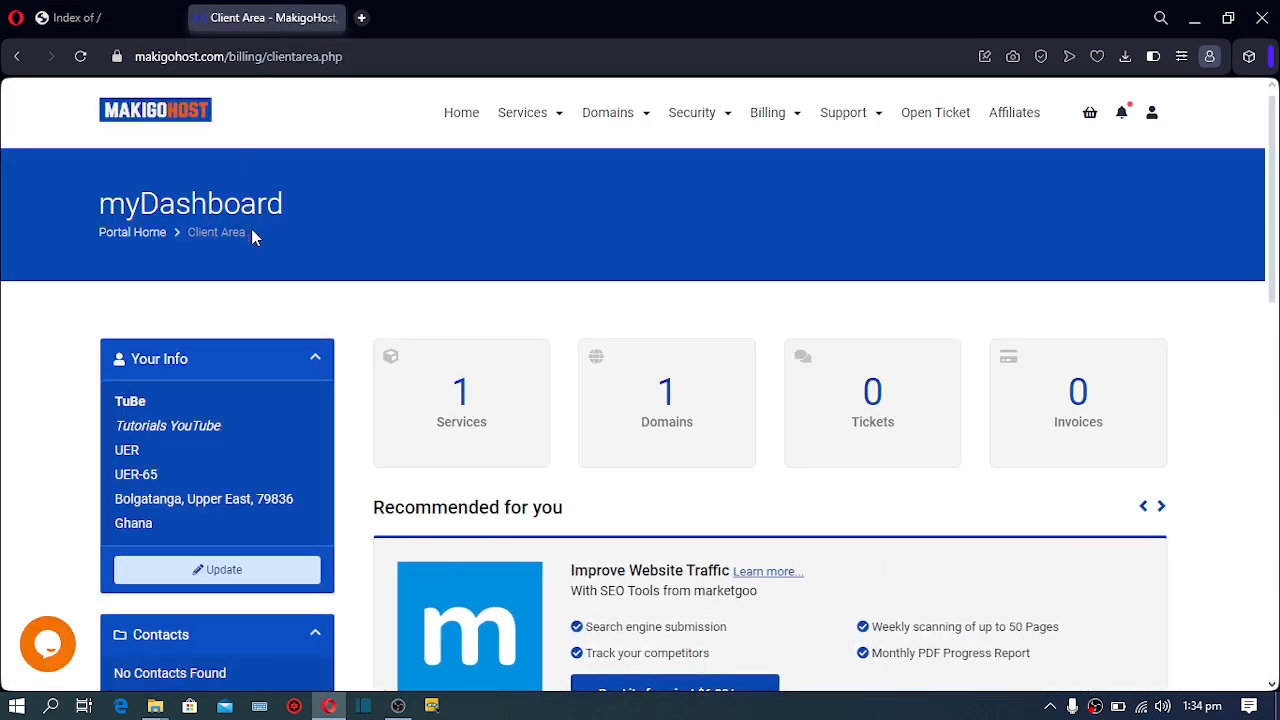
click(476, 405)
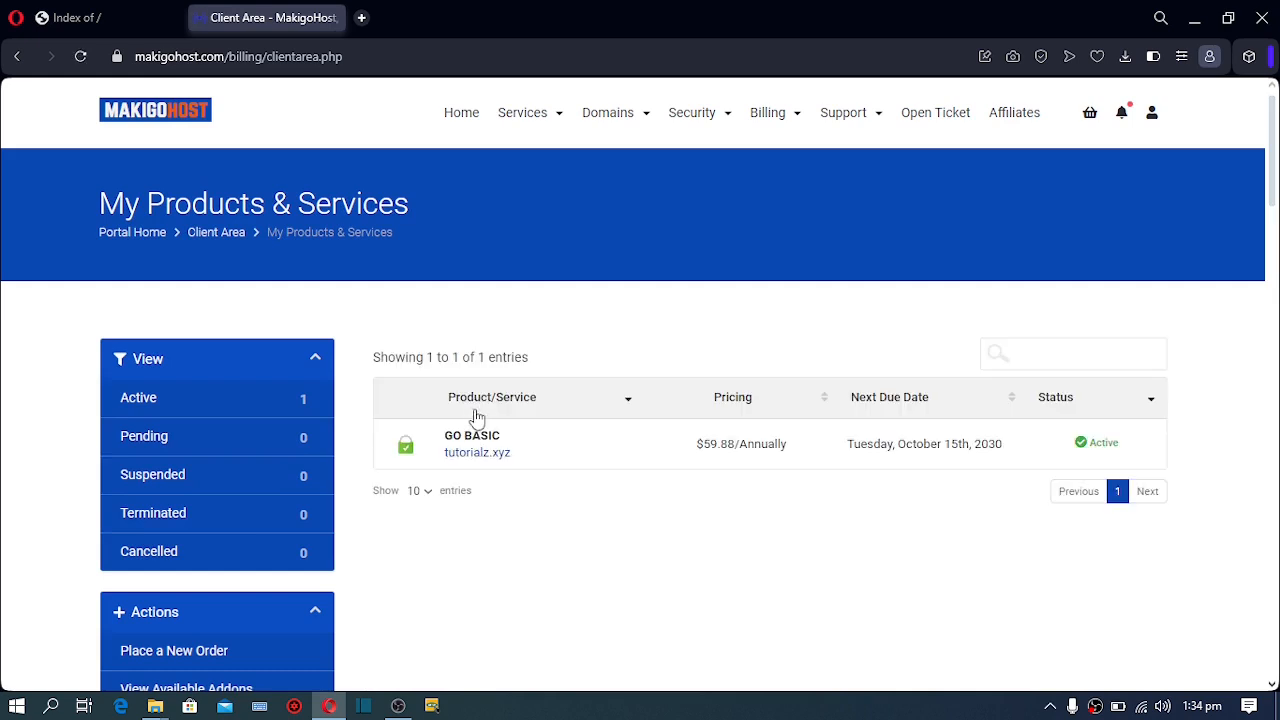
click(481, 445)
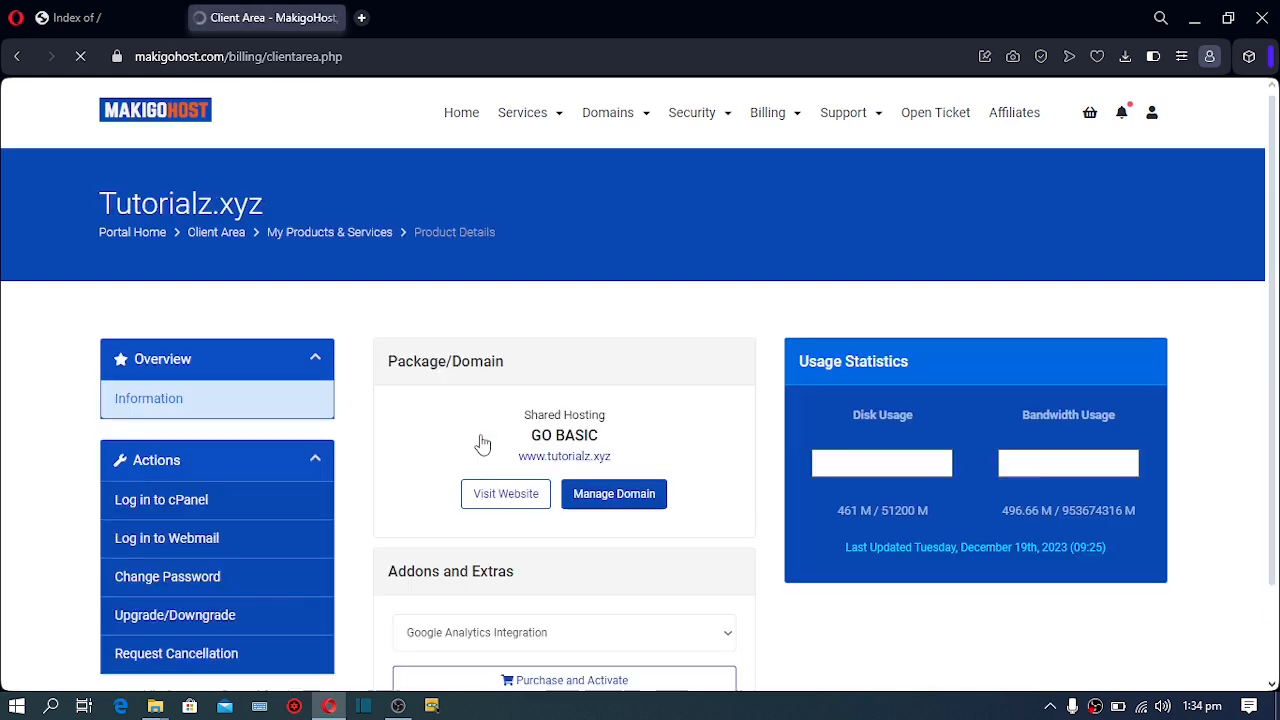
Log in to cPanel for tutorialz.xyz from the product page's Actions list
click(224, 500)
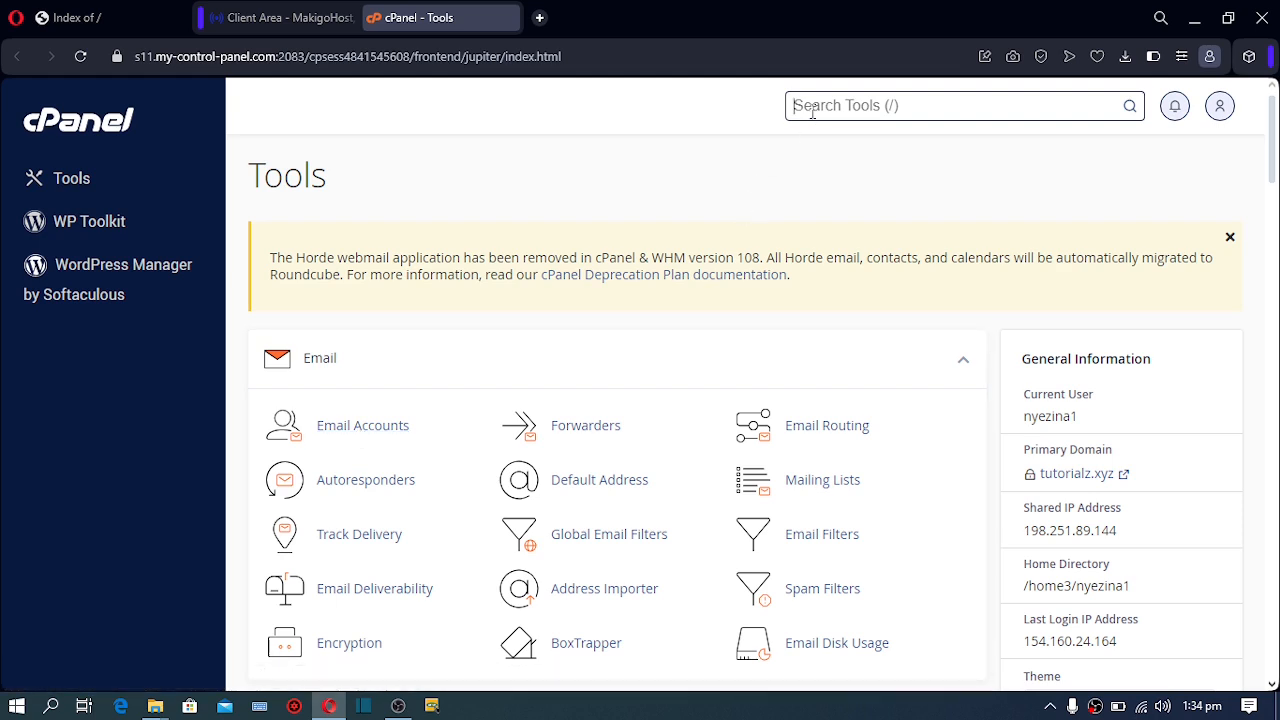
Search cPanel Tools for 'file' and open File Manager
text(file)
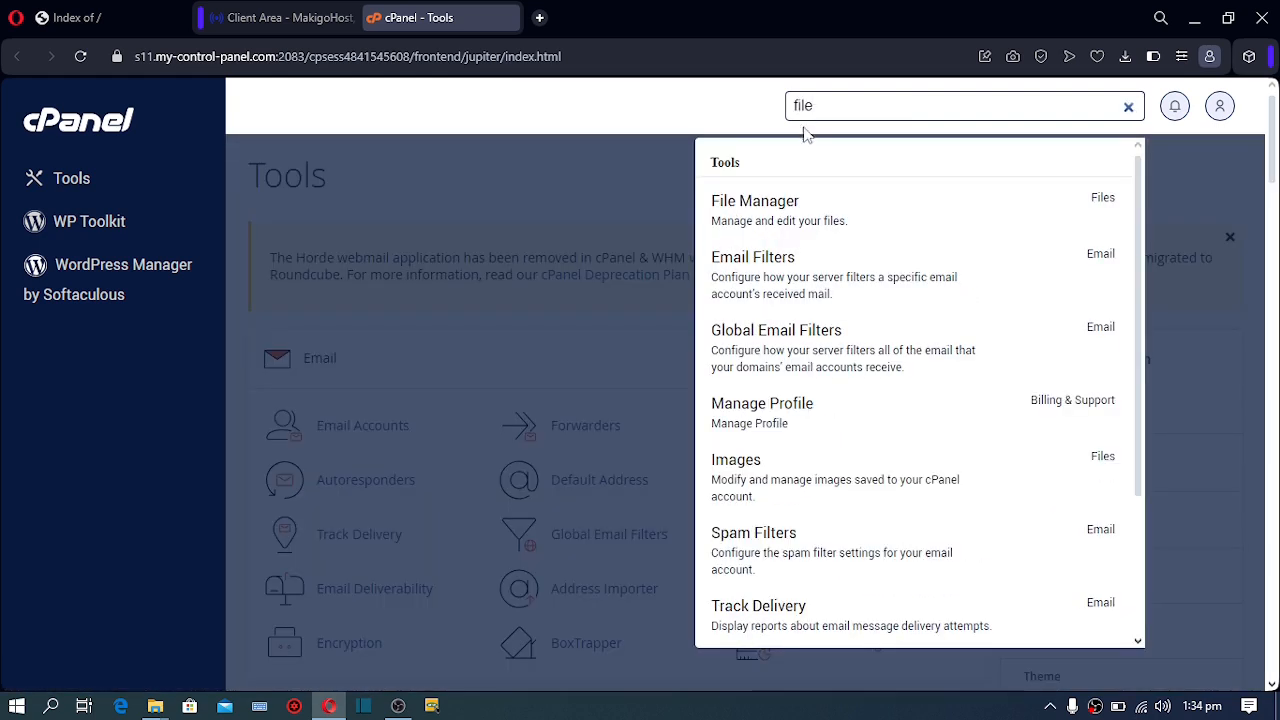
click(770, 203)
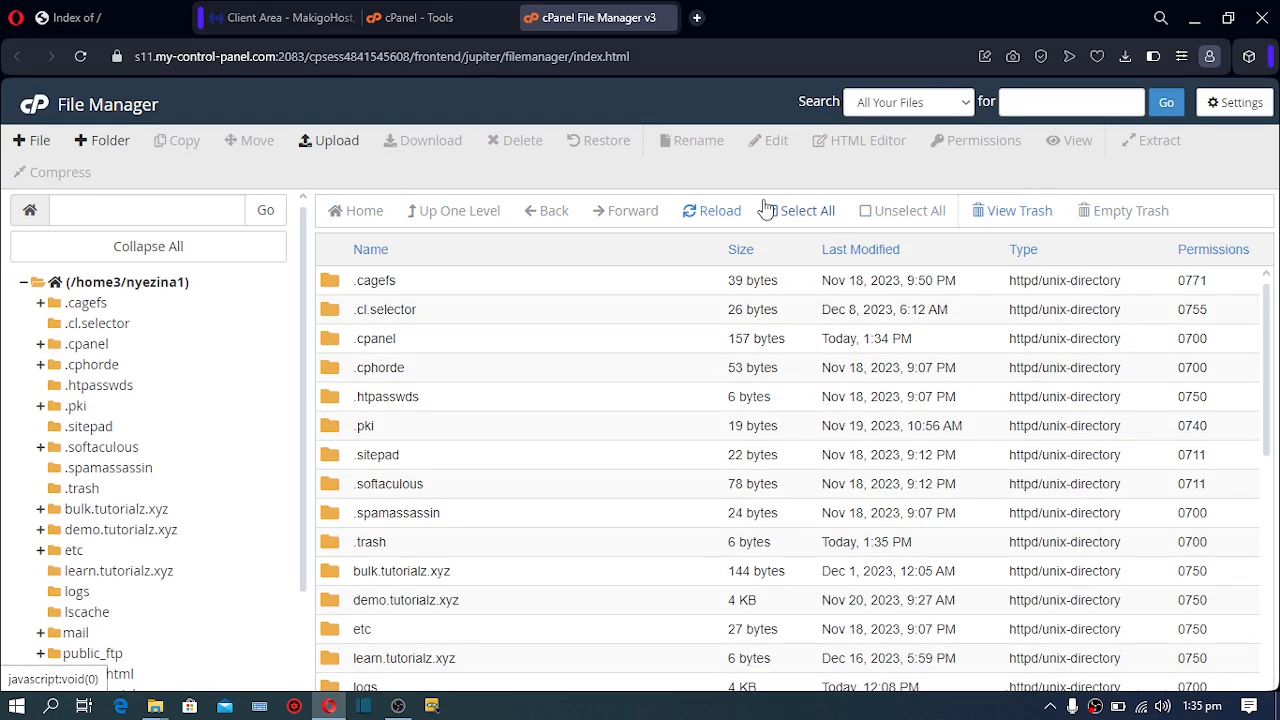
scroll(1268, 370, down, 1)
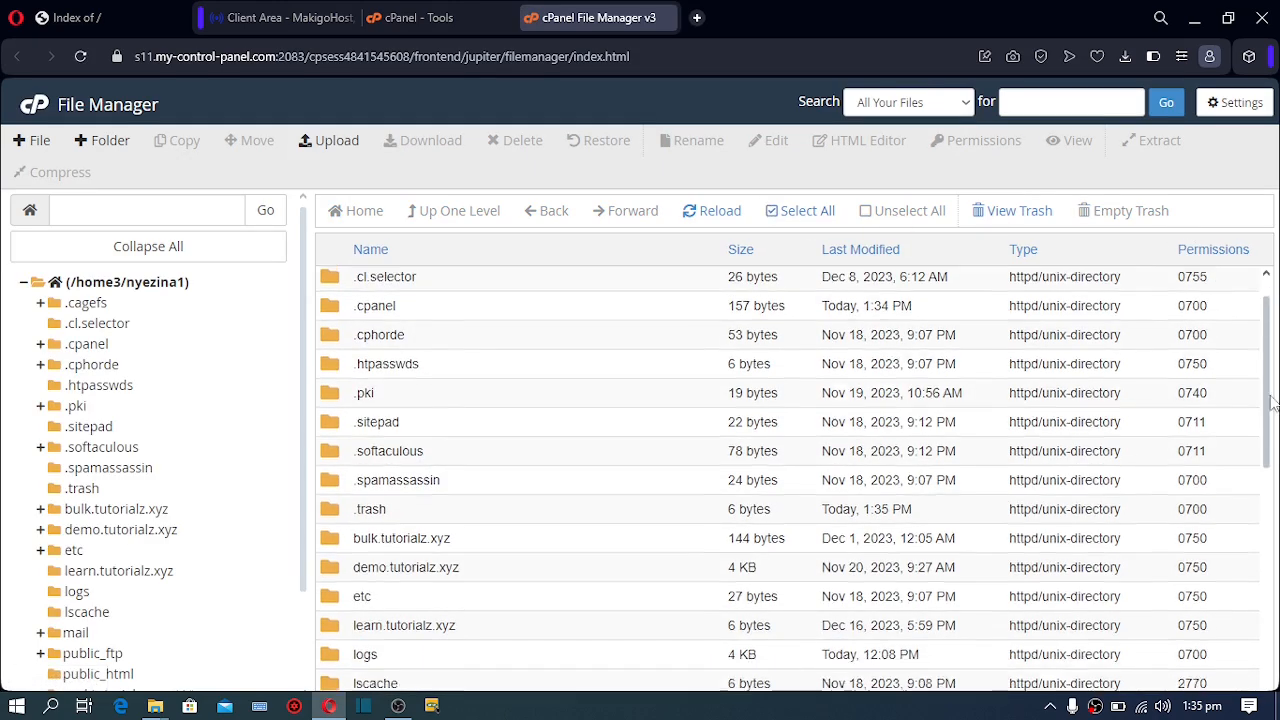
scroll(1268, 370, down, 3)
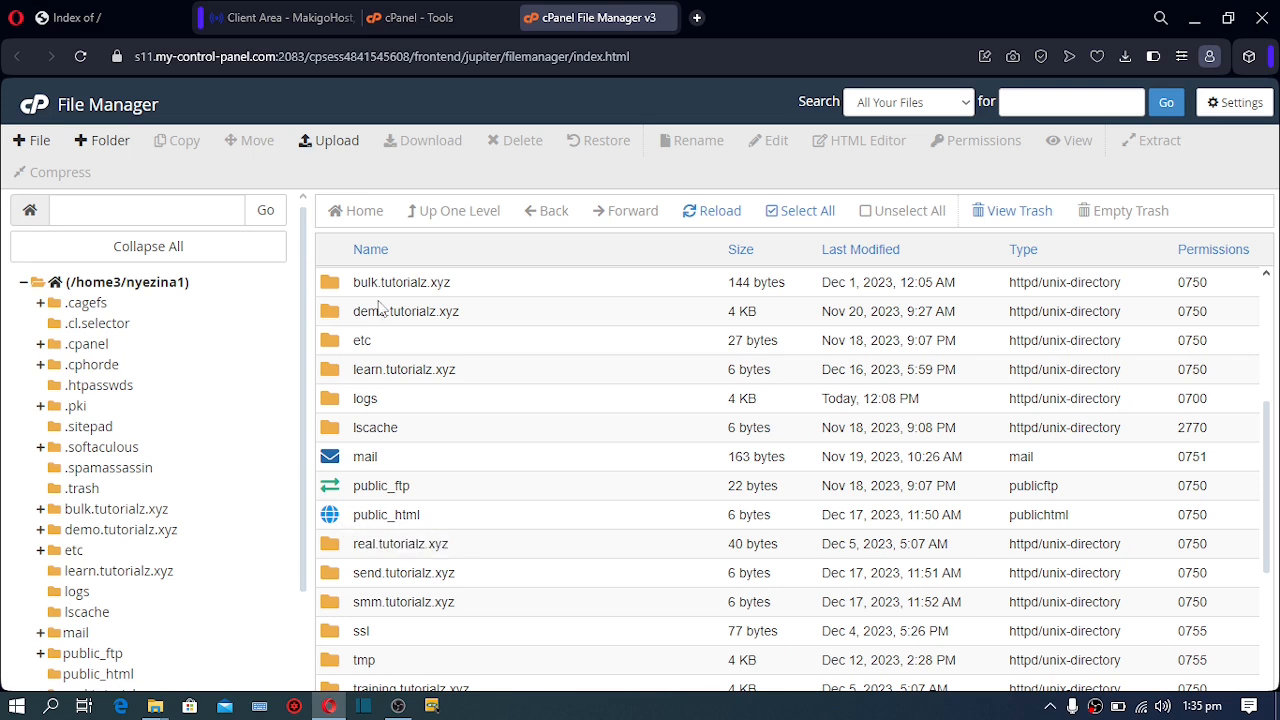
Check the live tutorialz.xyz tab, then open public_html and start a new file there
click(112, 17)
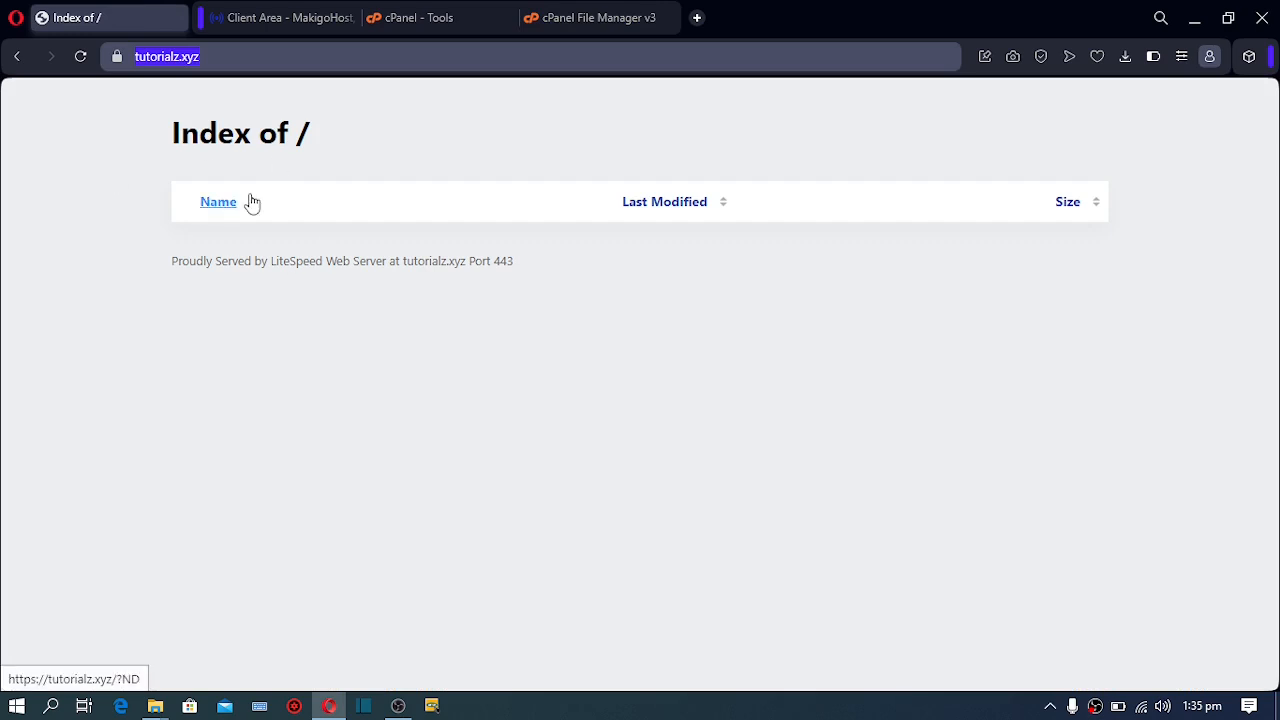
click(593, 10)
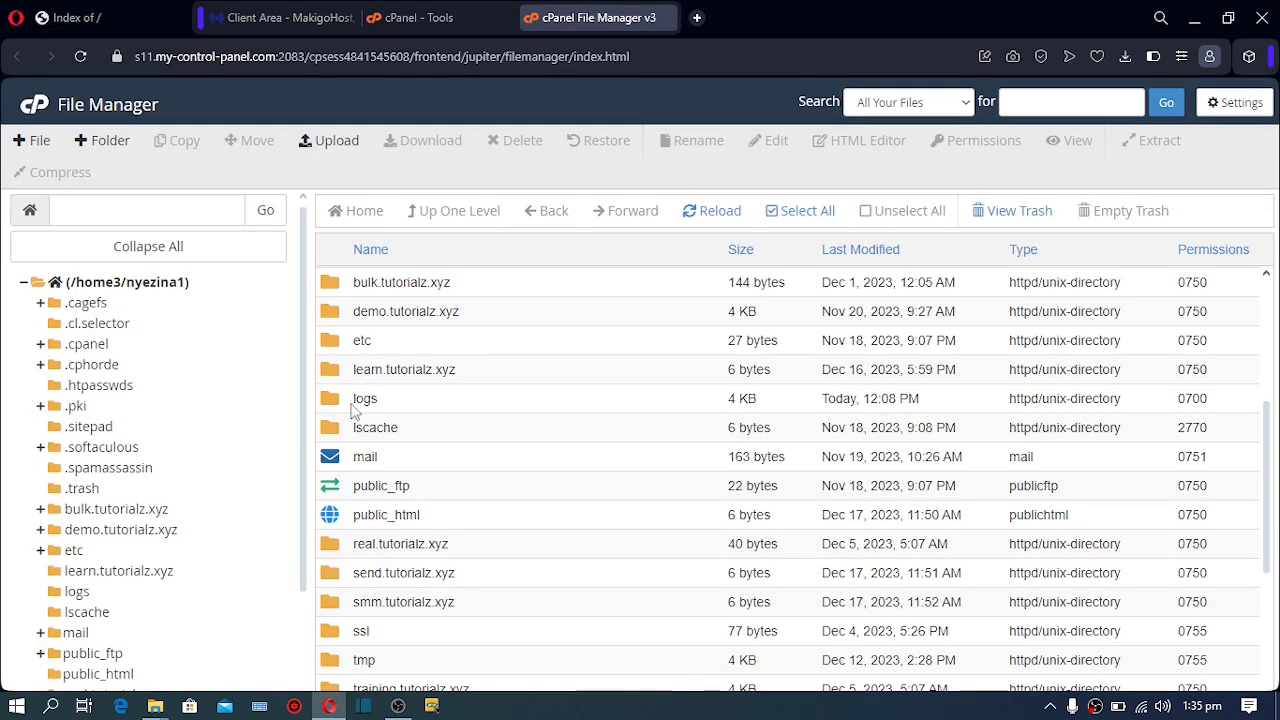
double_click(336, 516)
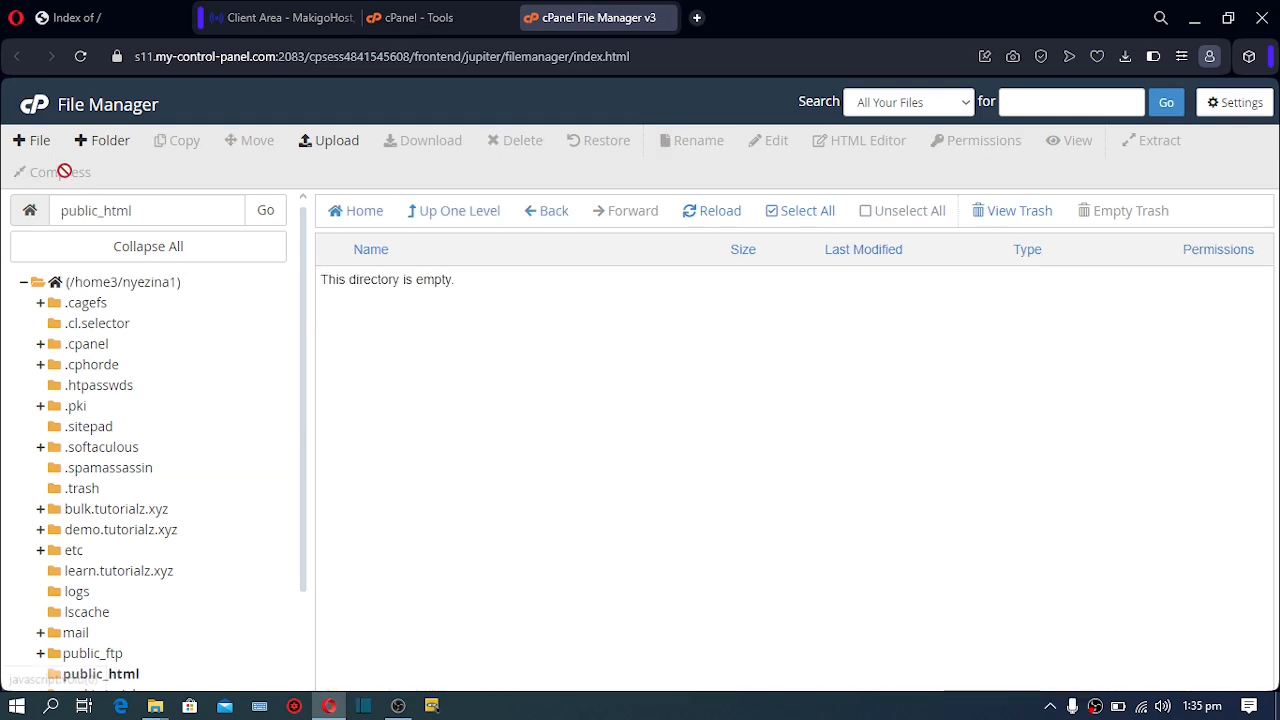
click(40, 150)
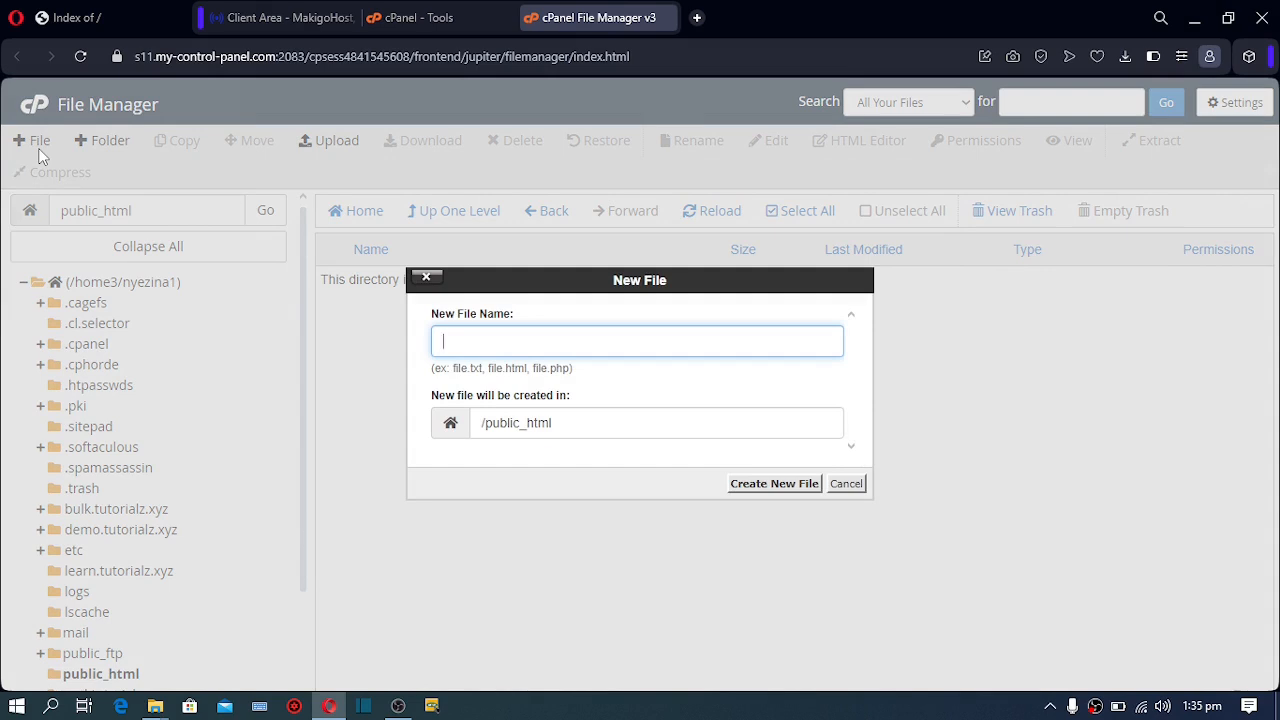
Create a new file named solo.txt in public_html and select it
text(solo.txt)
click(776, 484)
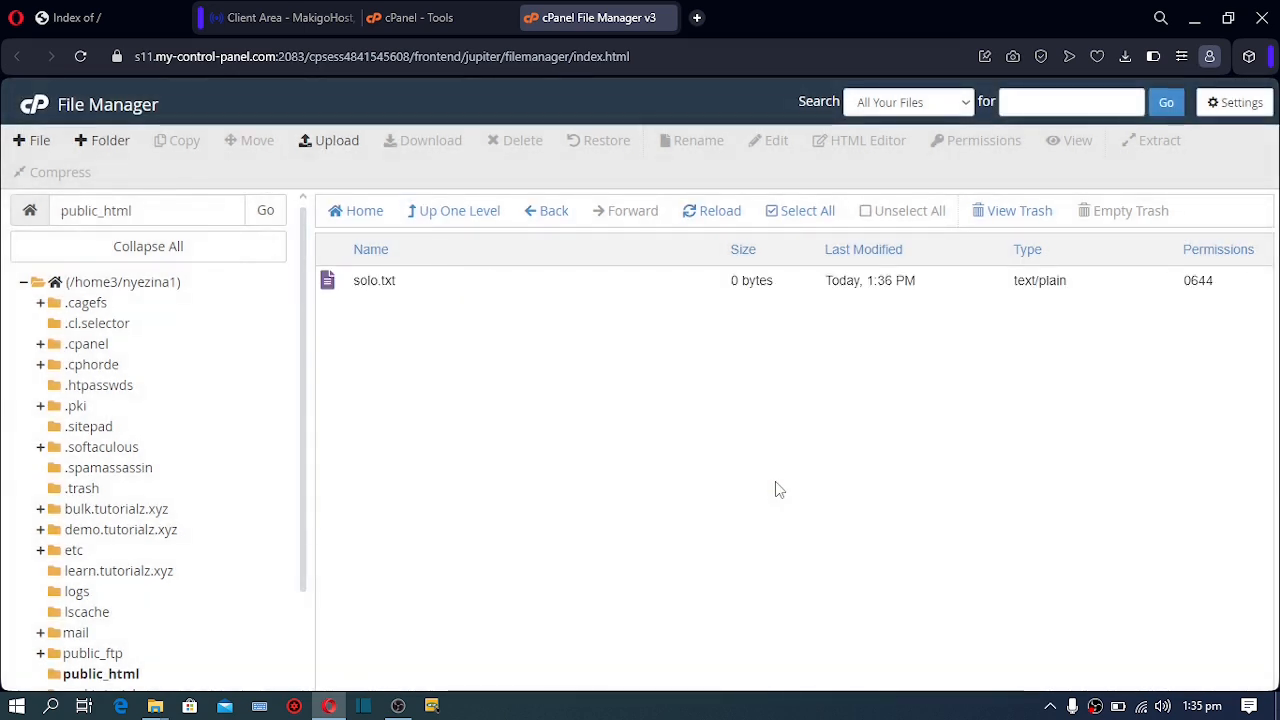
click(365, 283)
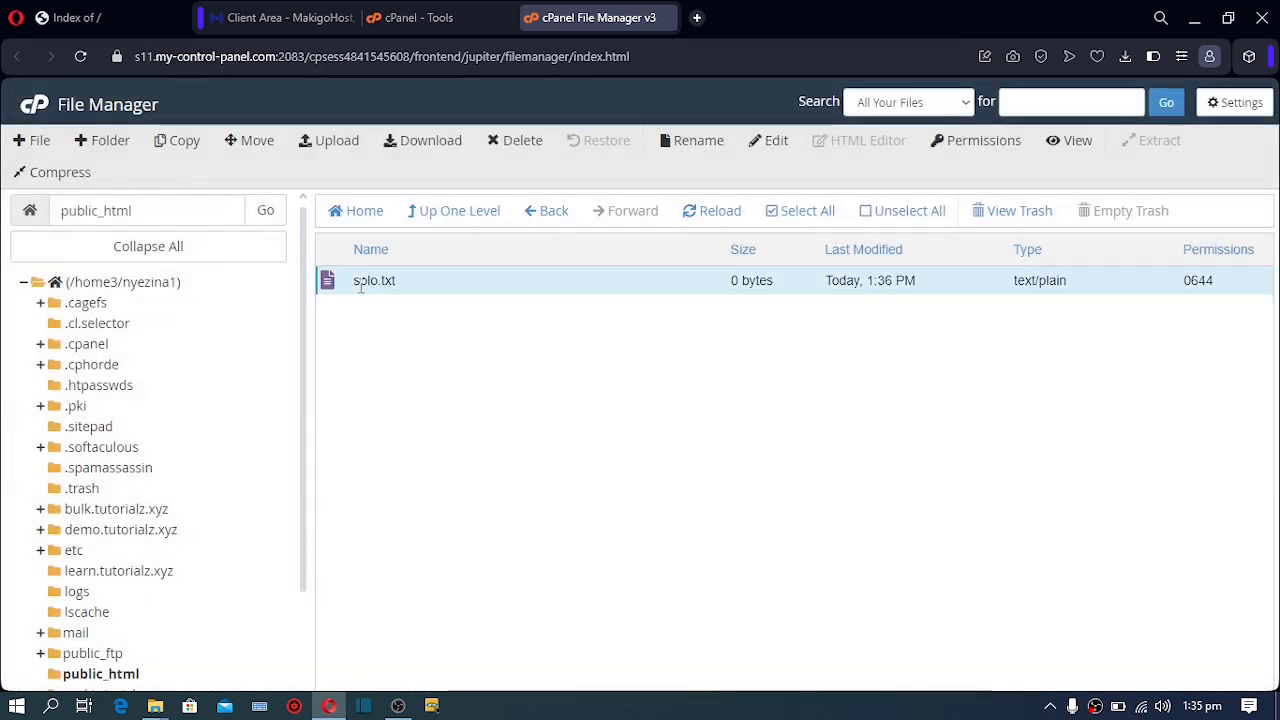
Write 'Hello World' into solo.txt, save it, and refresh the live tutorialz.xyz index
click(773, 145)
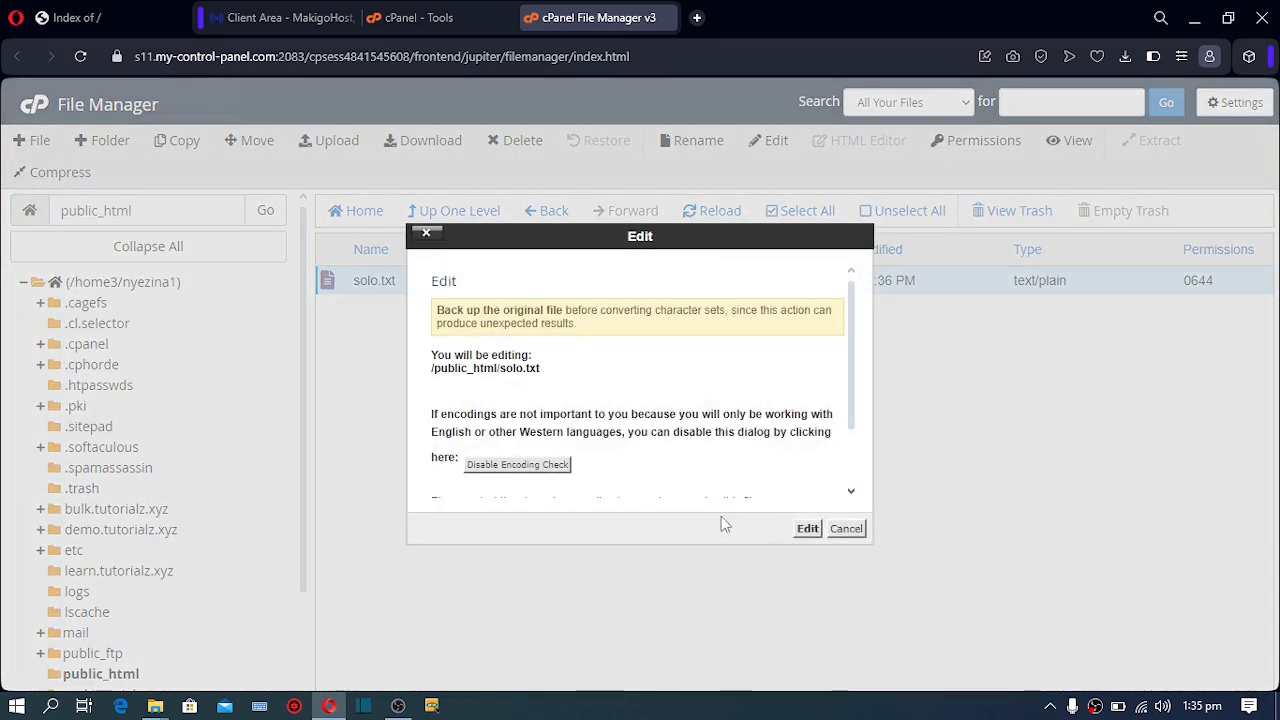
click(807, 528)
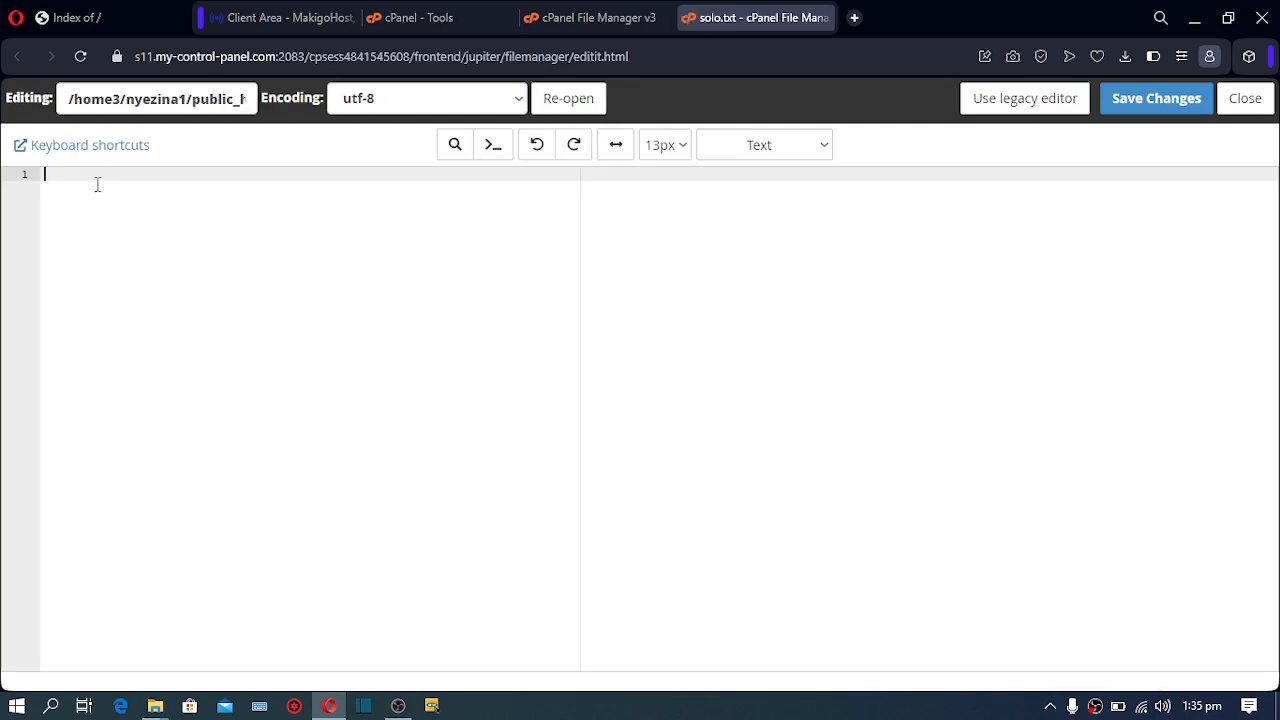
text(Hello World)
click(1146, 112)
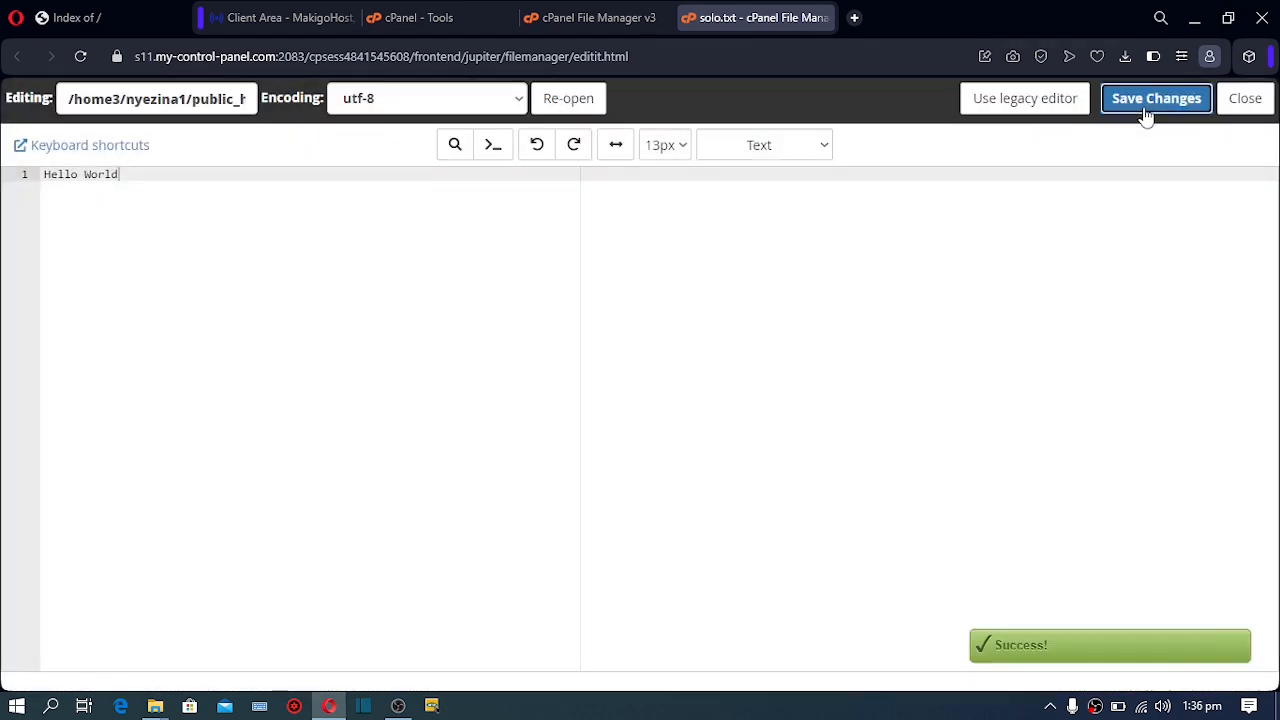
click(97, 17)
click(81, 56)
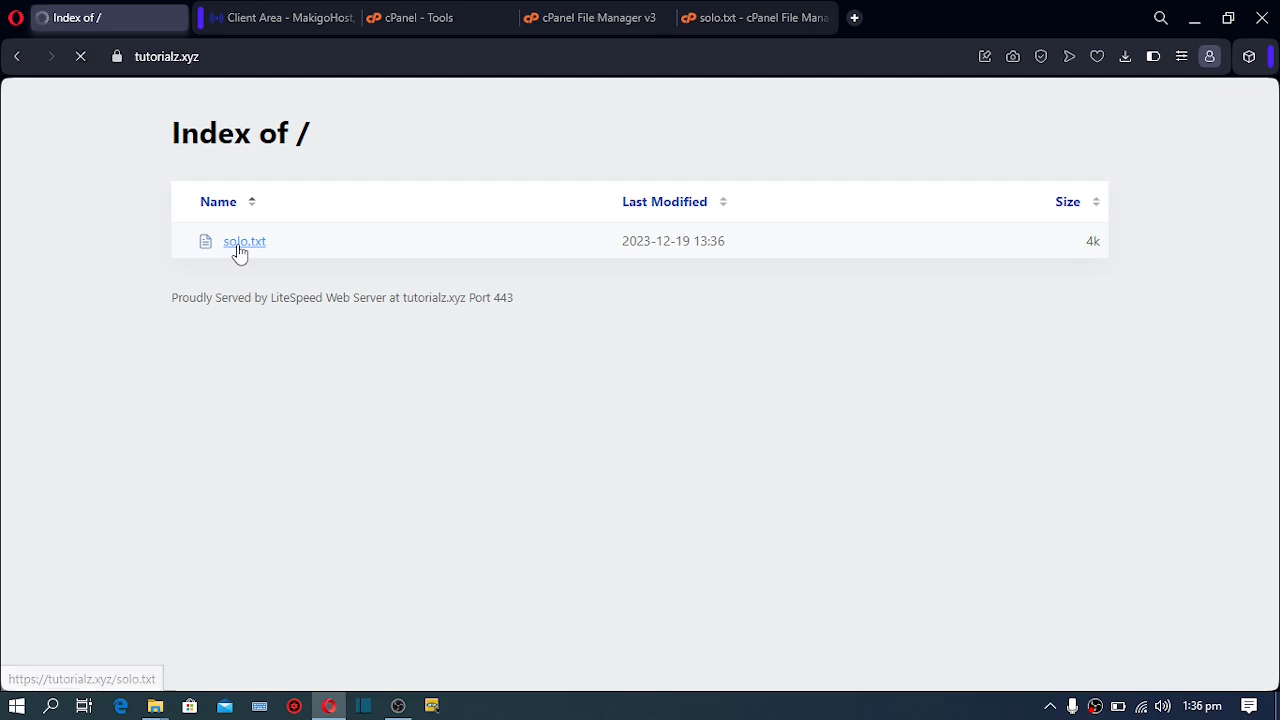
View tutorialz.xyz/solo.txt showing Hello World, then open a new blank tab
click(239, 246)
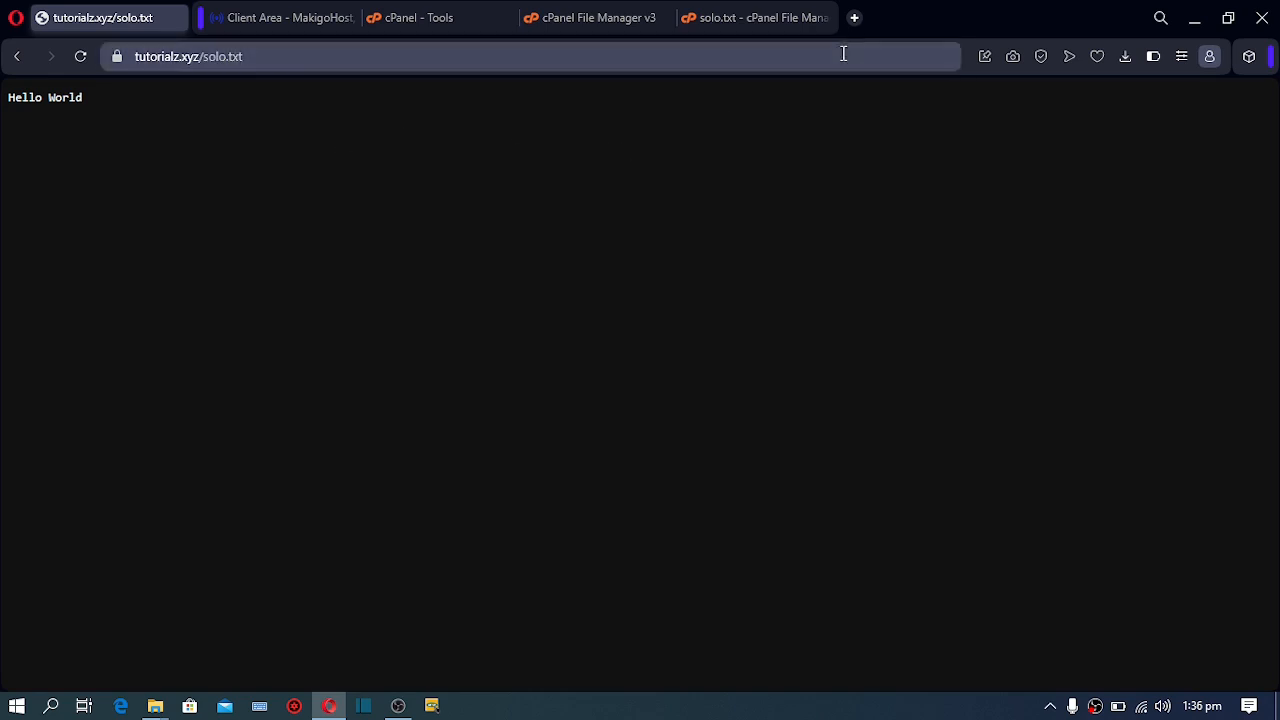
click(855, 18)
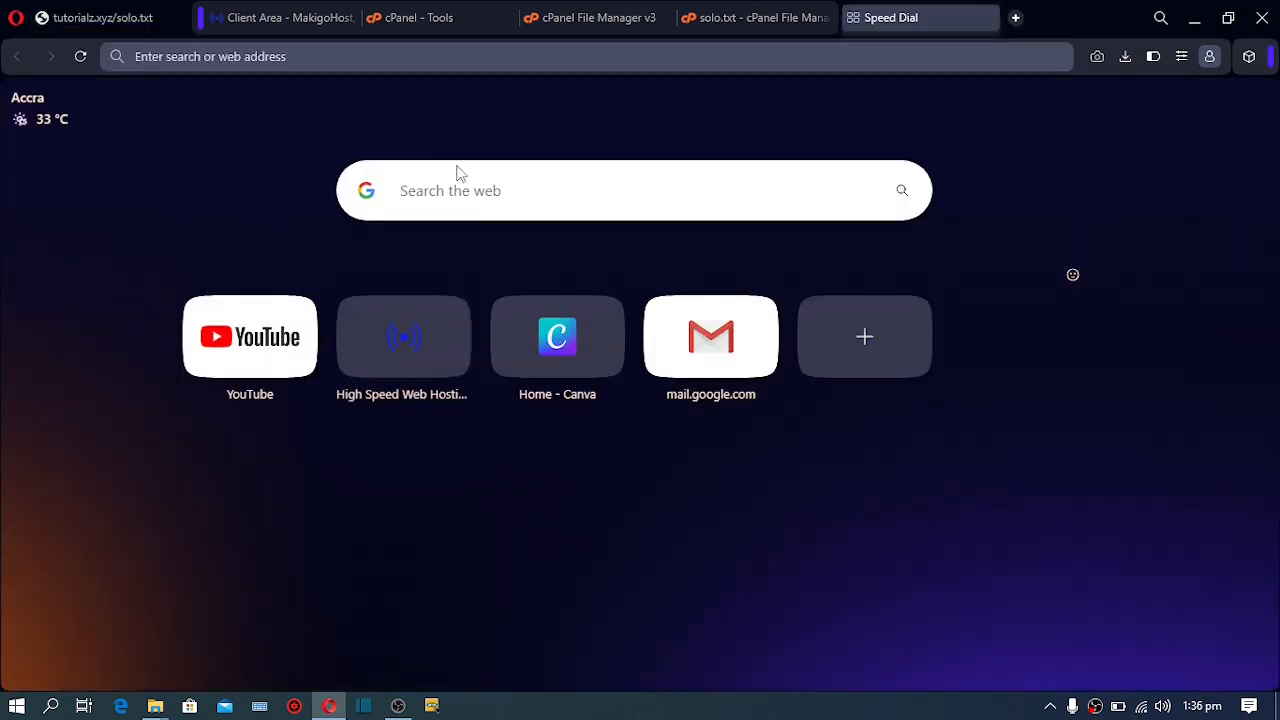
Enter the query 'PHP + JS + HTML + CSS' in the Speed Dial Google search box
click(488, 201)
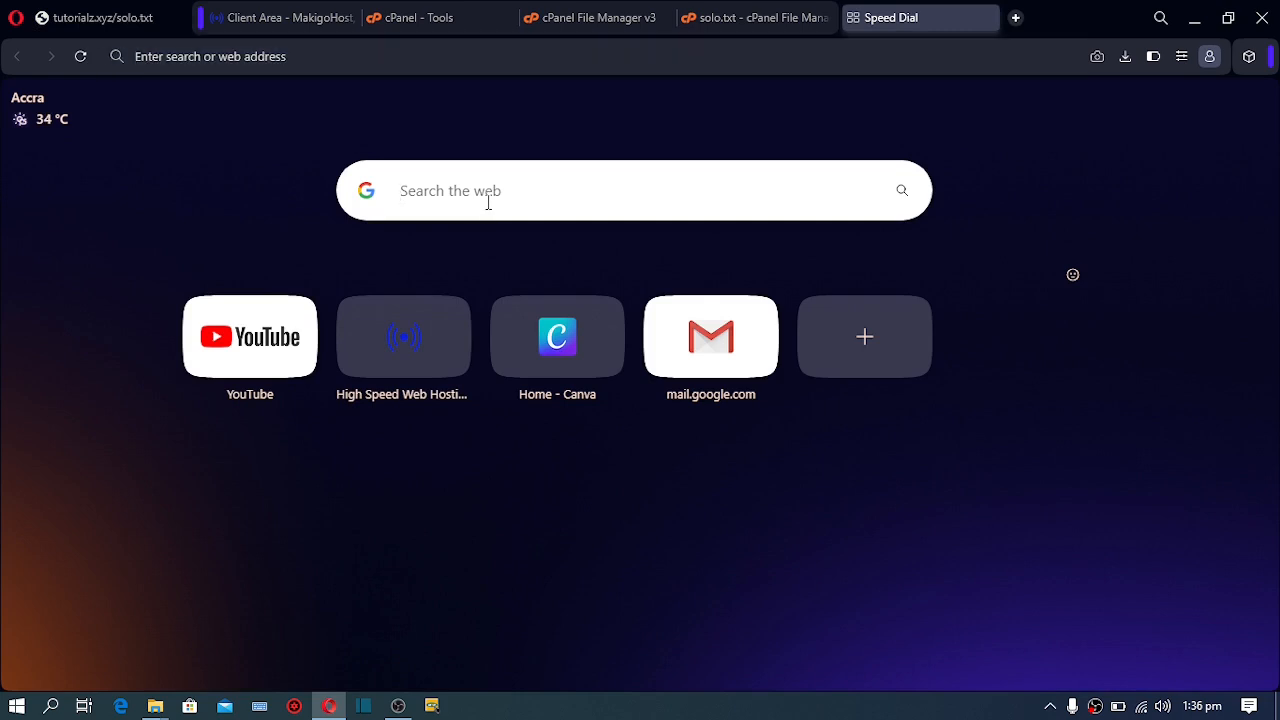
text(PHP)
key(alt+space)
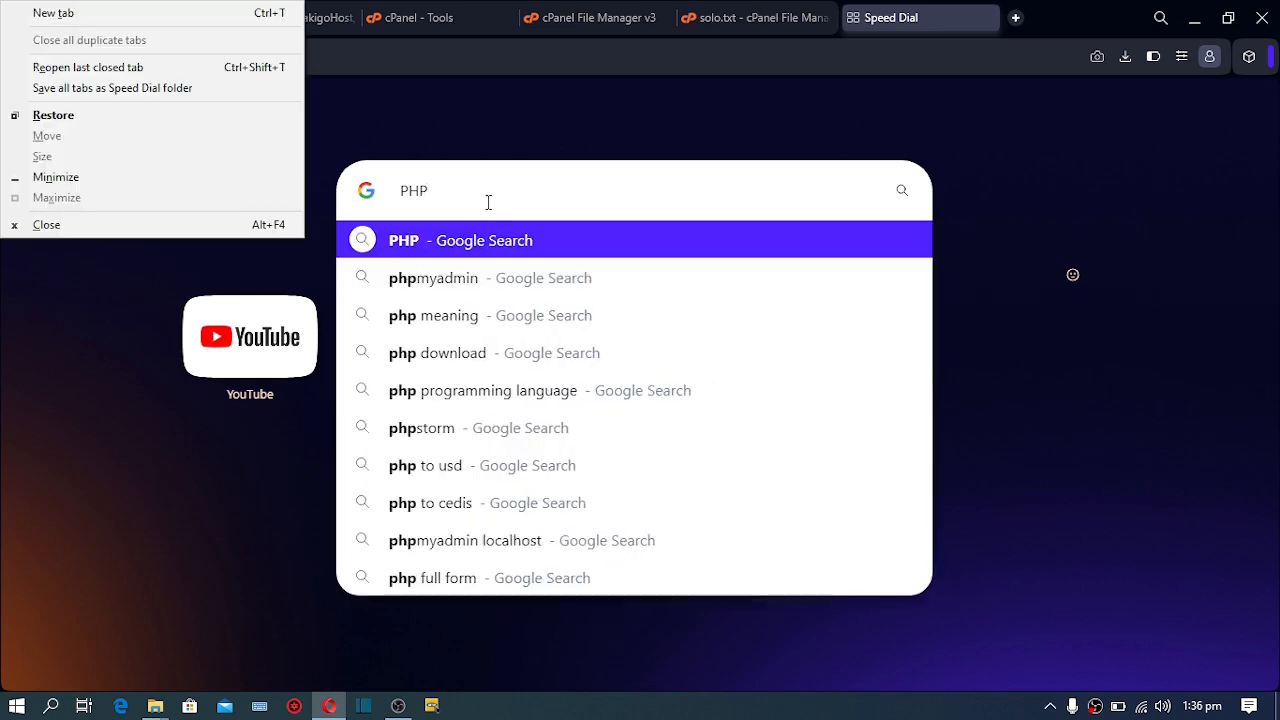
key(Escape)
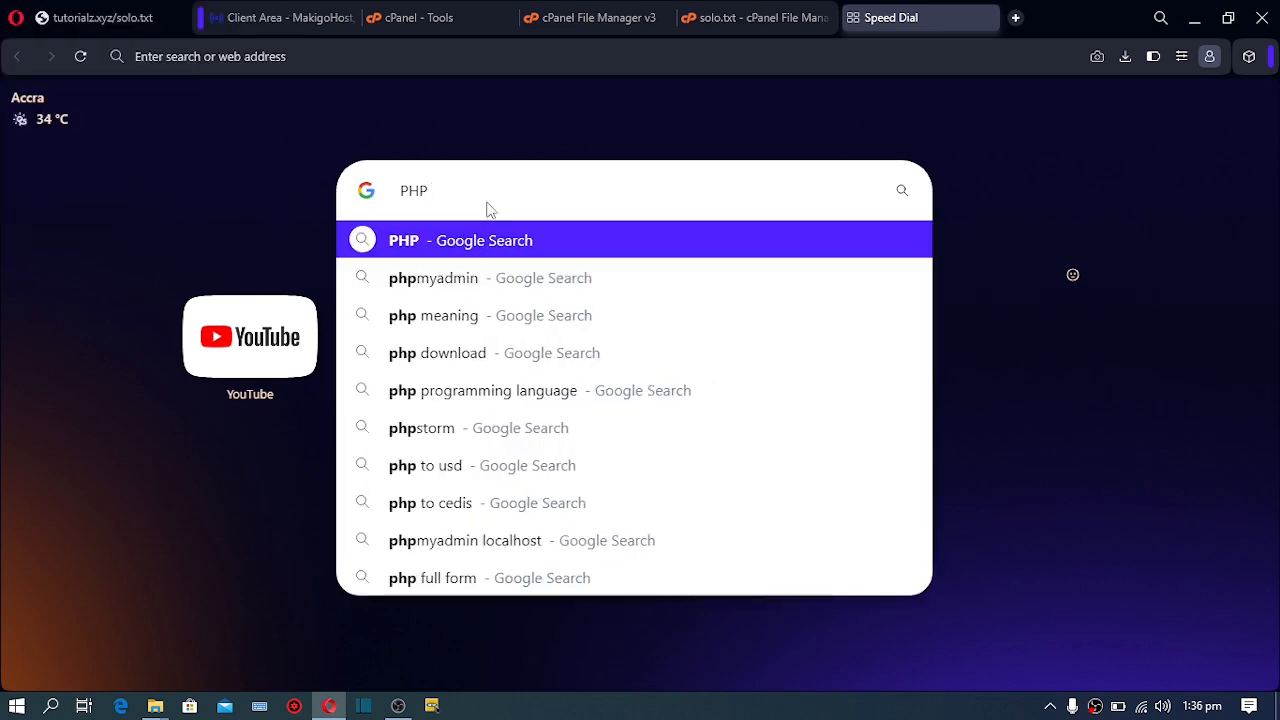
text(+ )
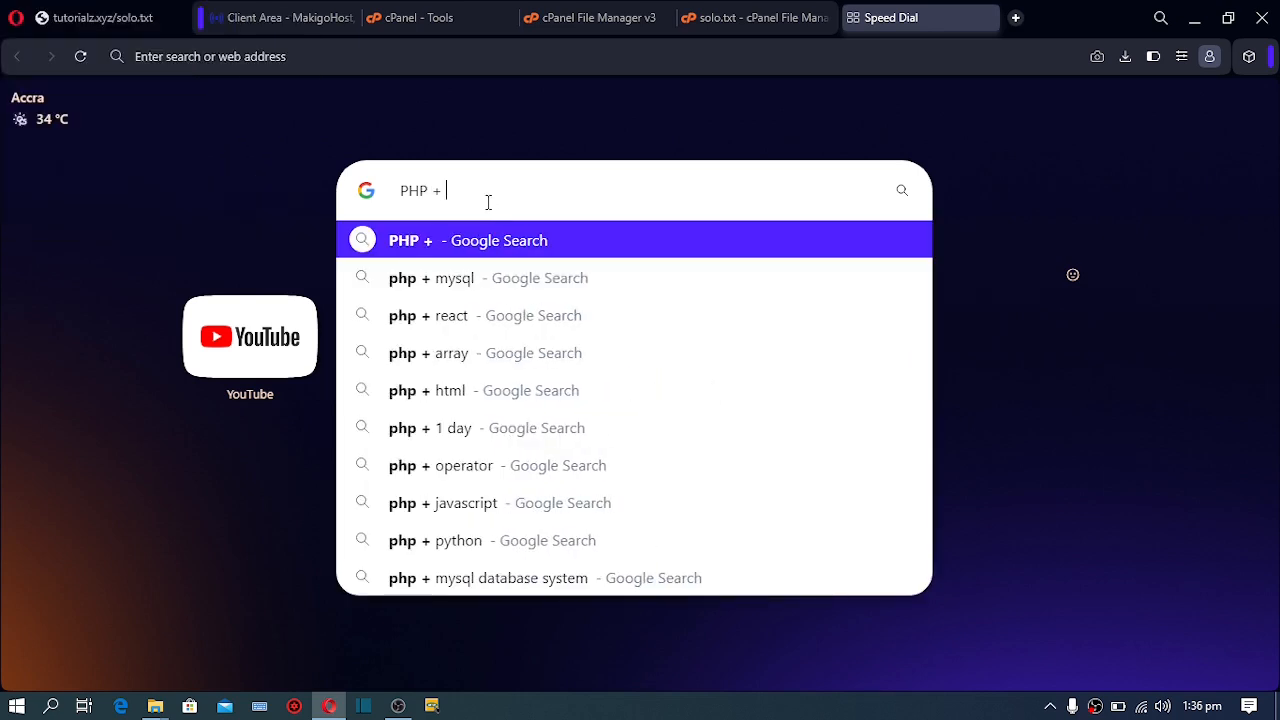
text(JS)
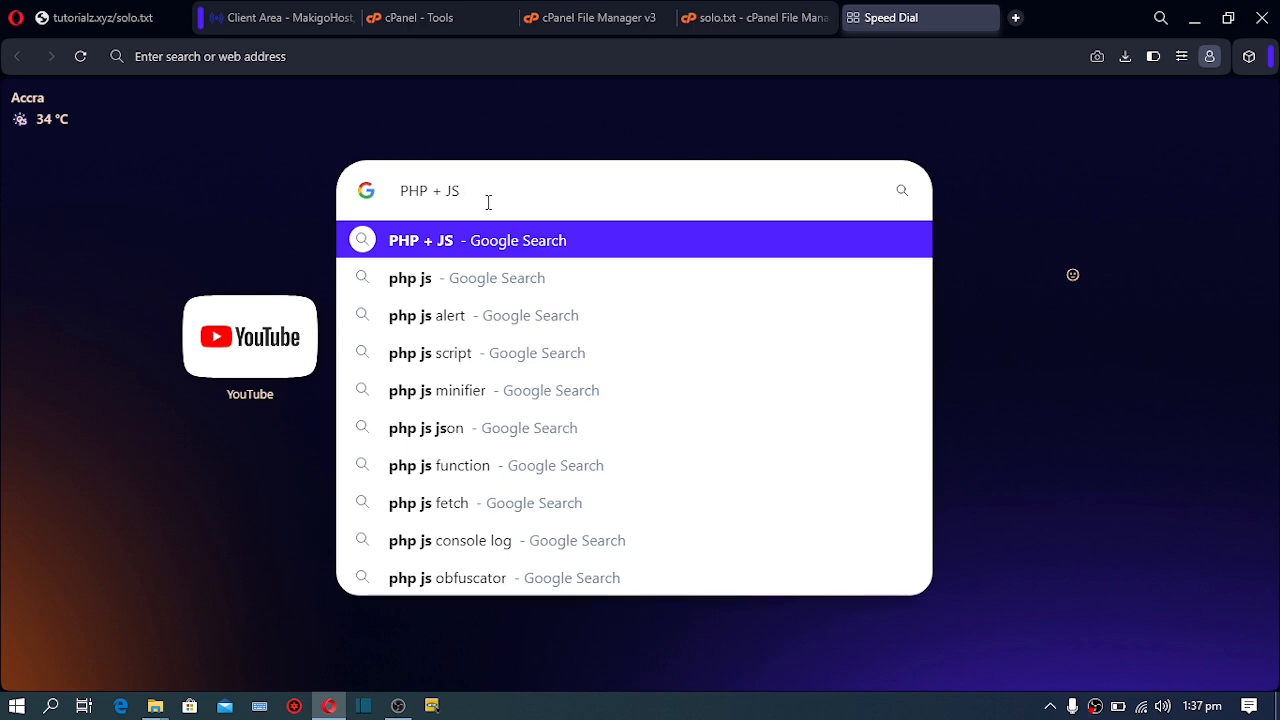
drag(467, 190, 372, 194)
click(495, 186)
text(+ )
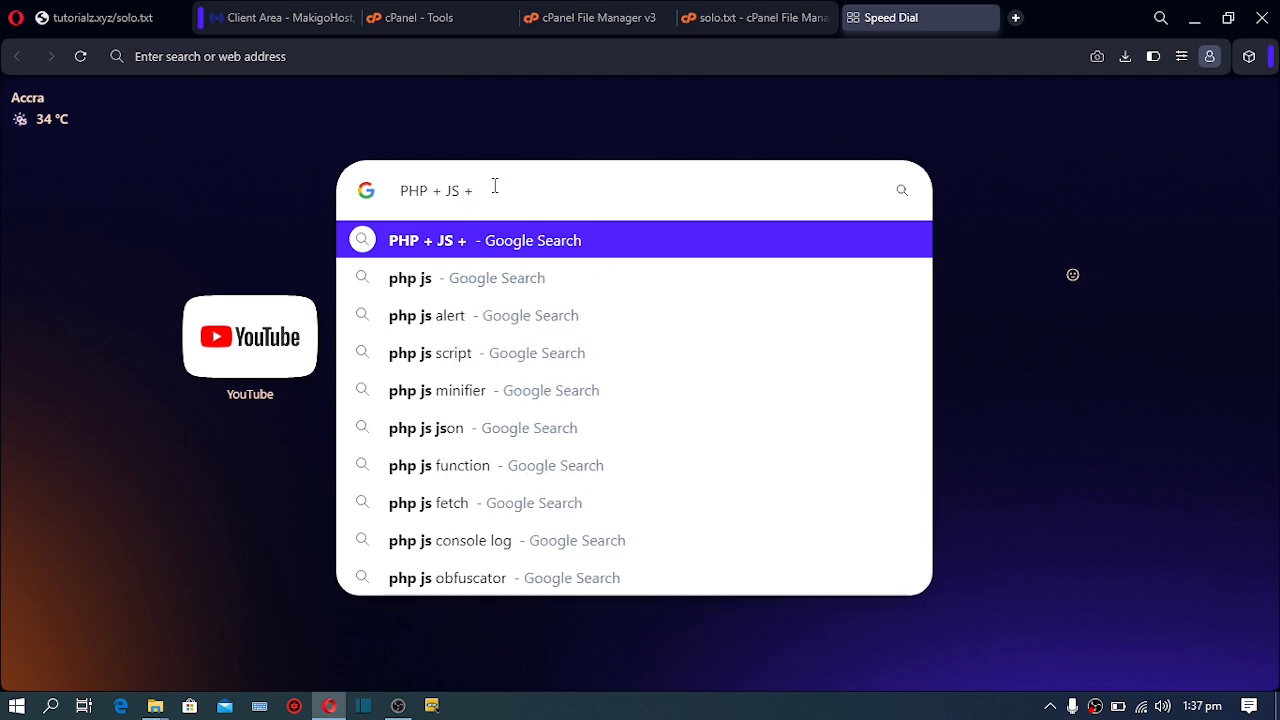
text(HTML)
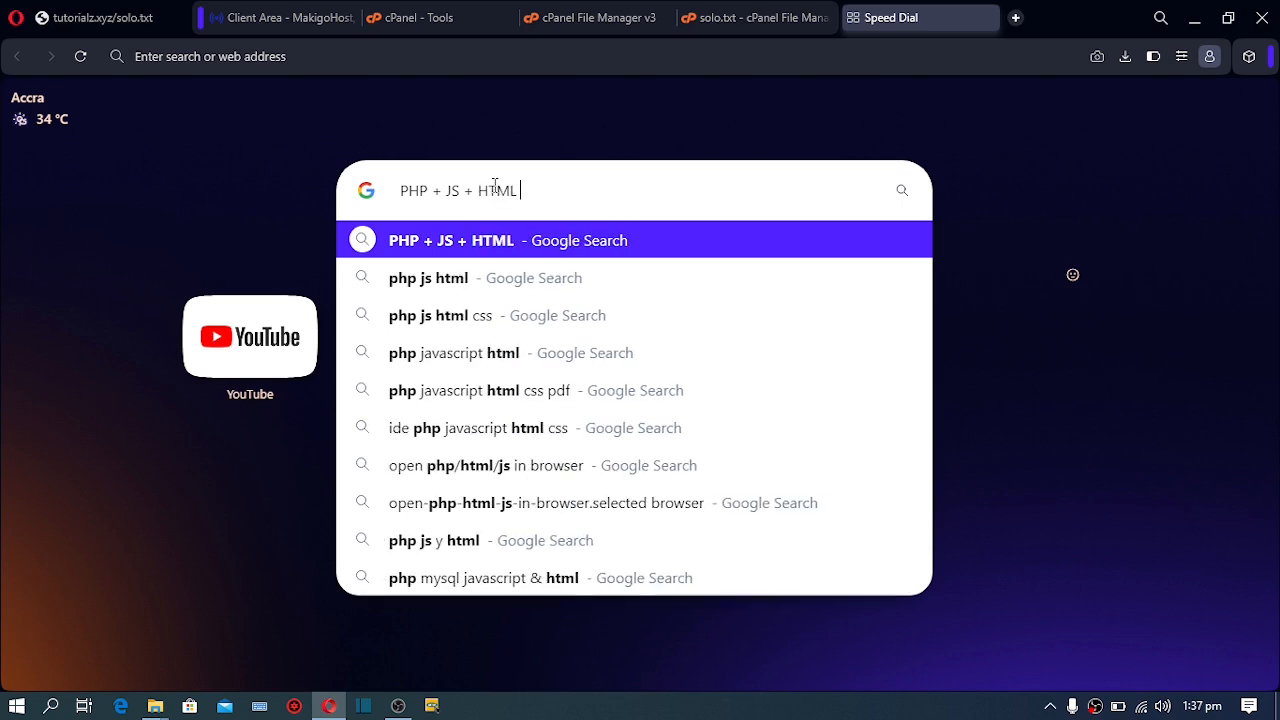
text( +)
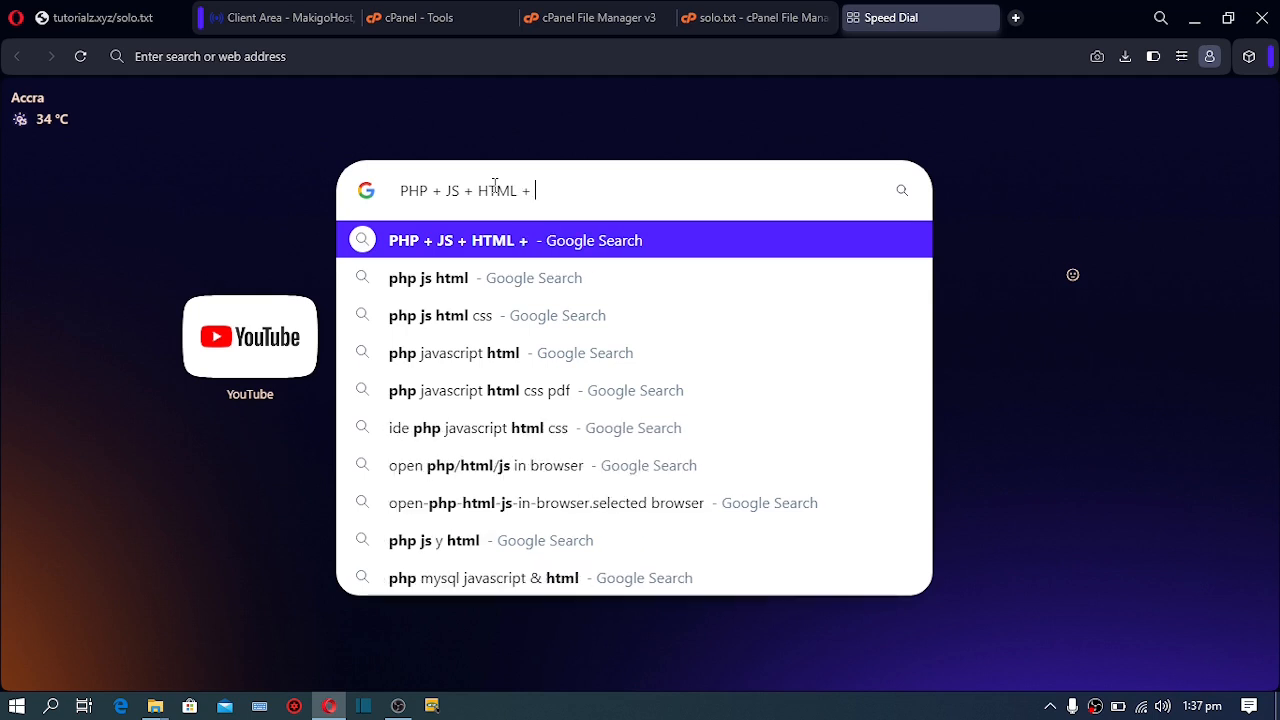
text( CS)
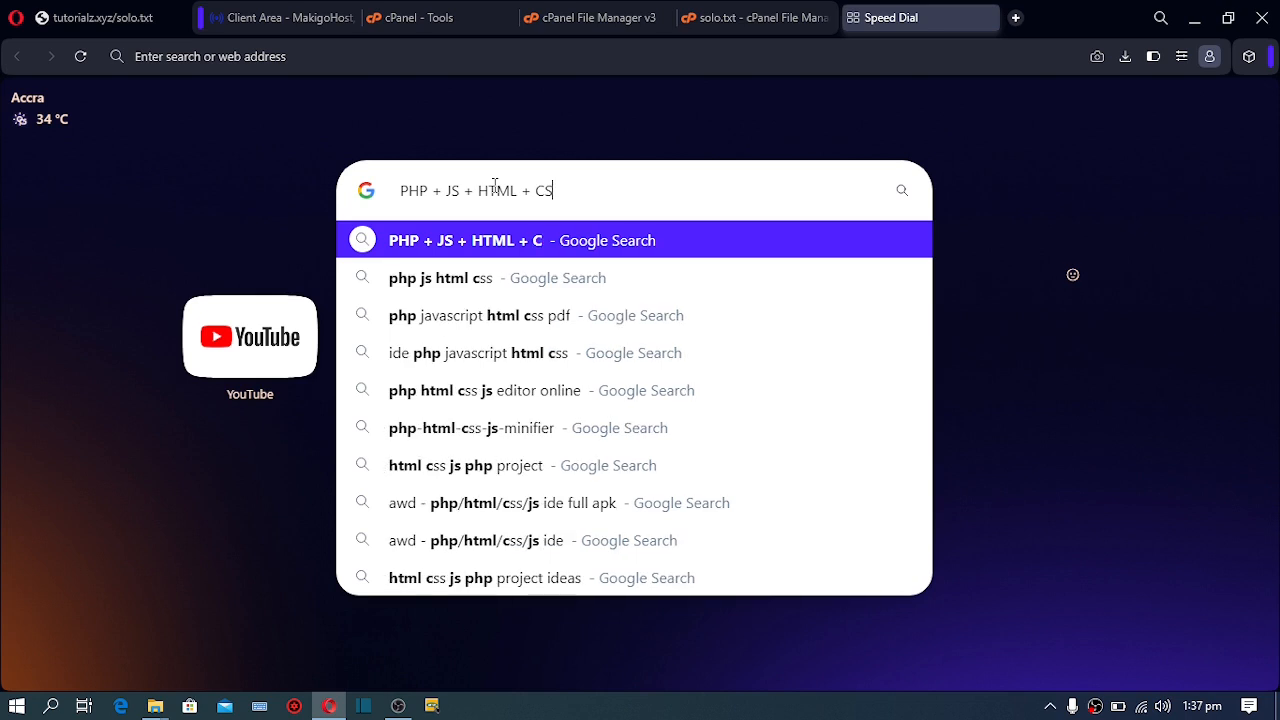
text(S)
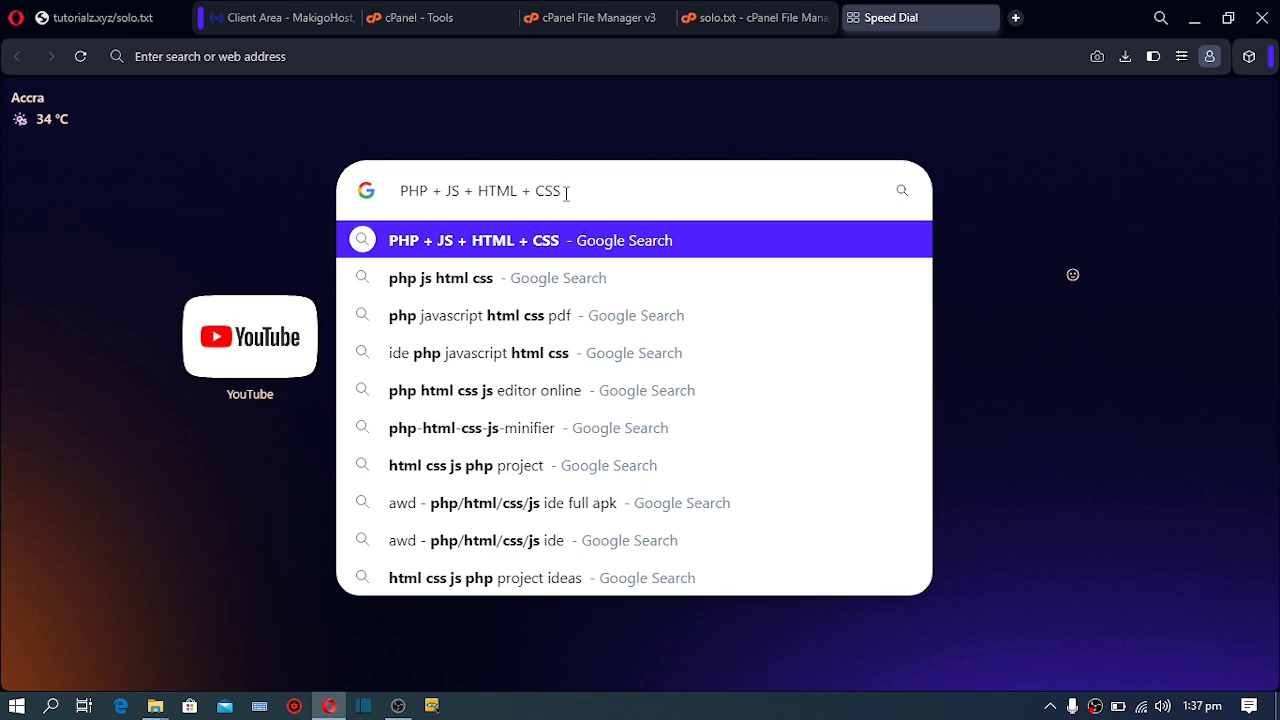
drag(565, 193, 400, 190)
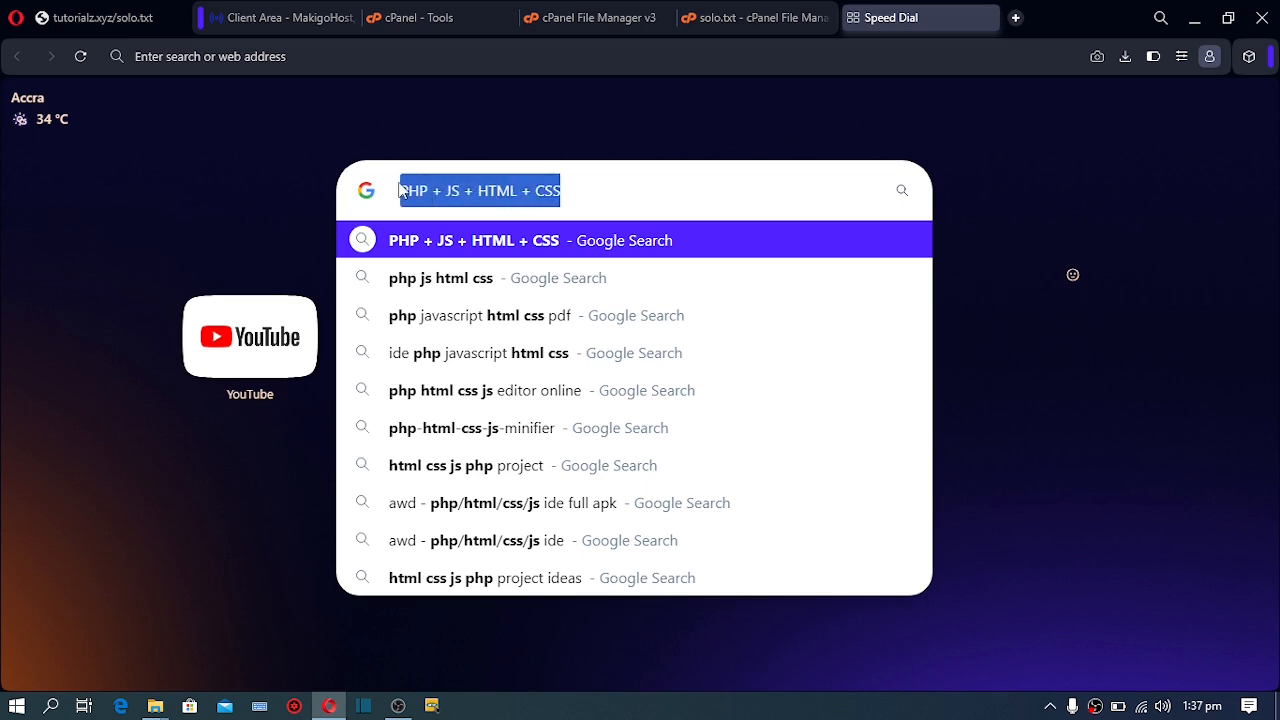
click(564, 186)
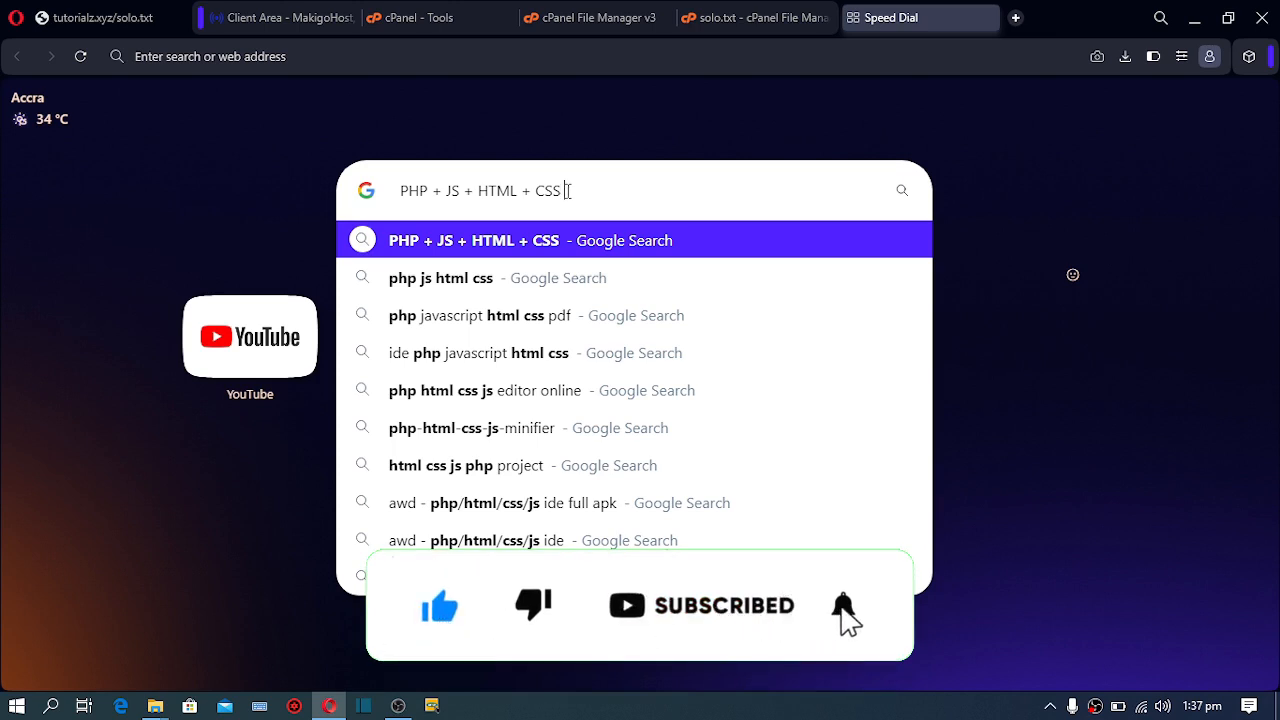
text(+)
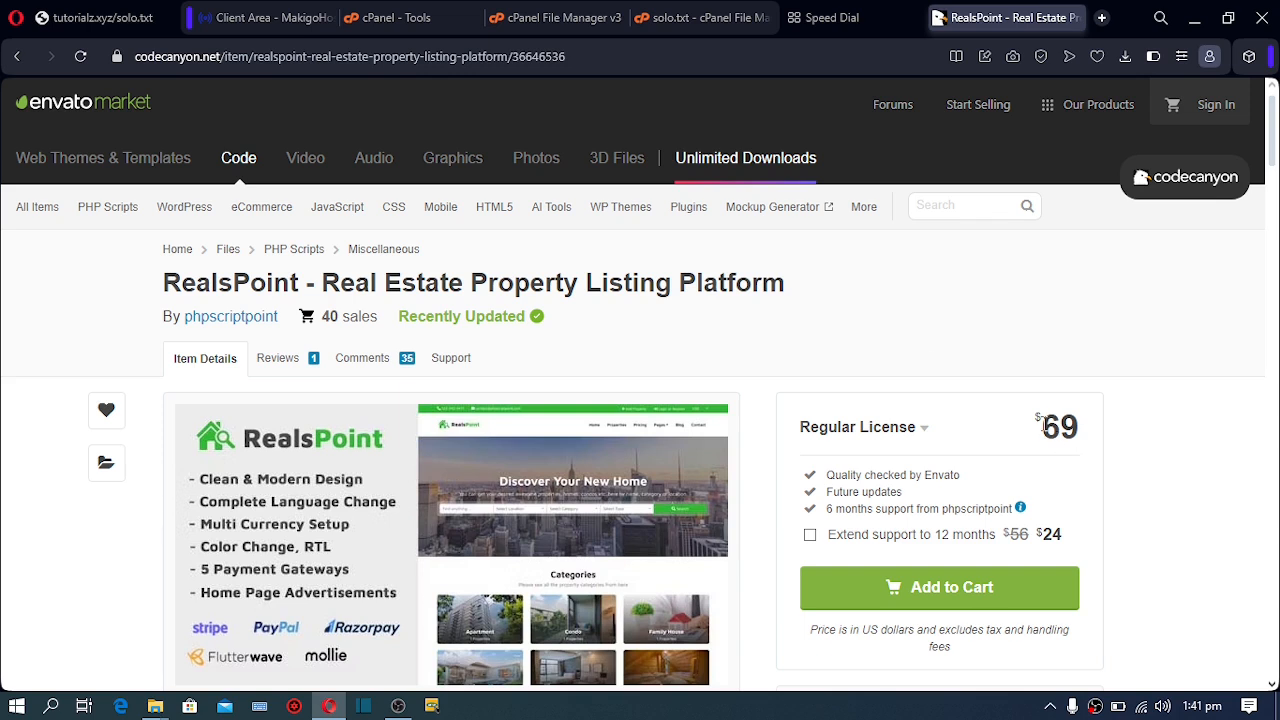
drag(1038, 428, 1086, 436)
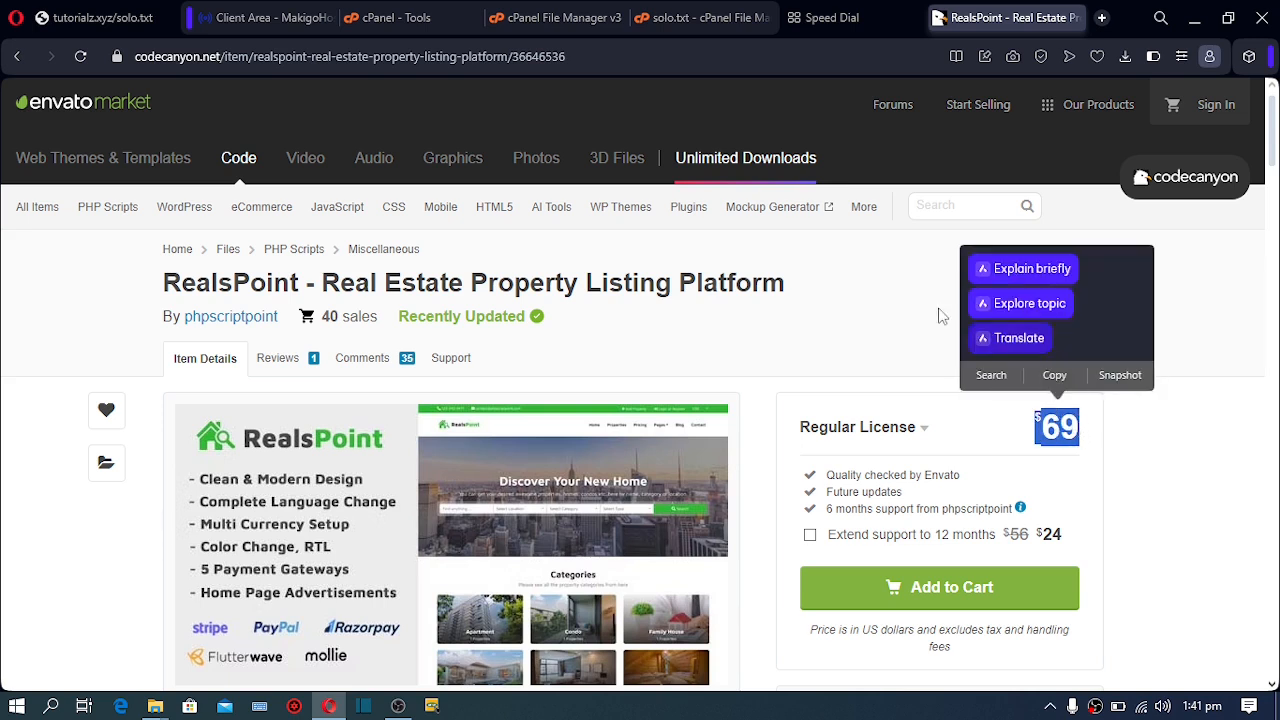
click(908, 300)
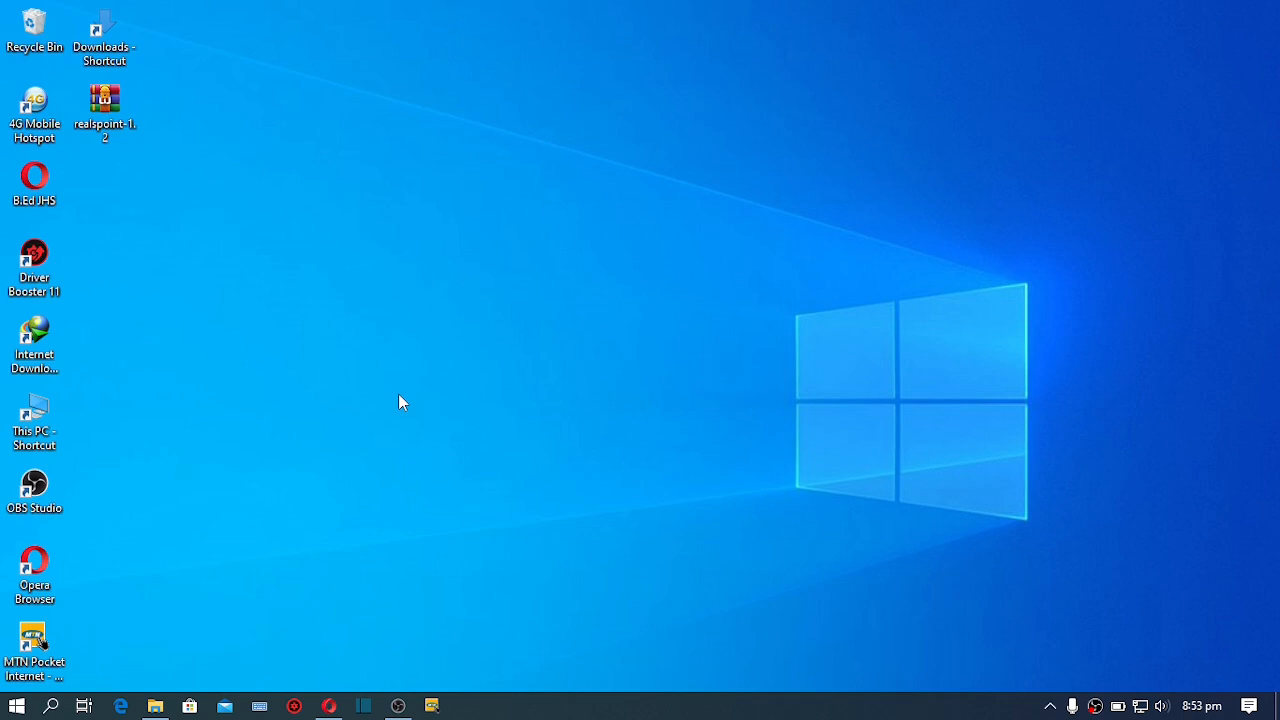
Extract realspoint-1.2.zip with WinRAR into a realspoint-1.2 folder on the desktop
double_click(108, 108)
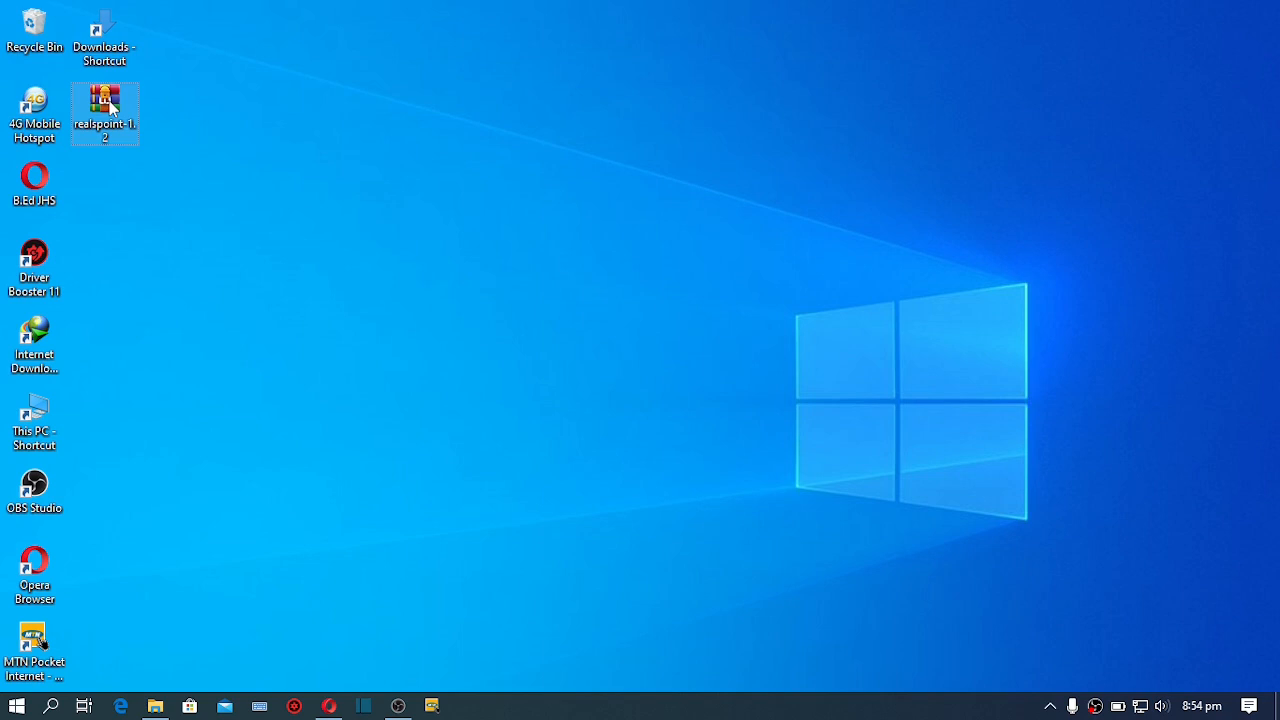
right_click(109, 101)
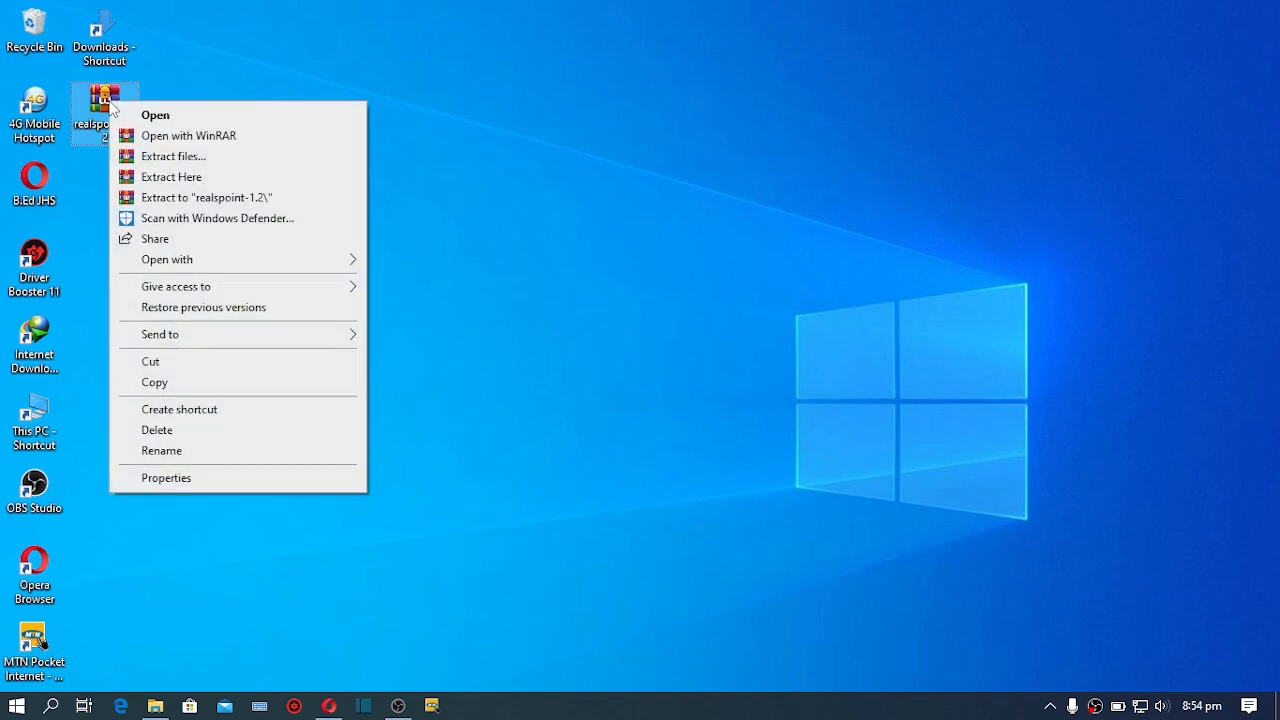
click(165, 158)
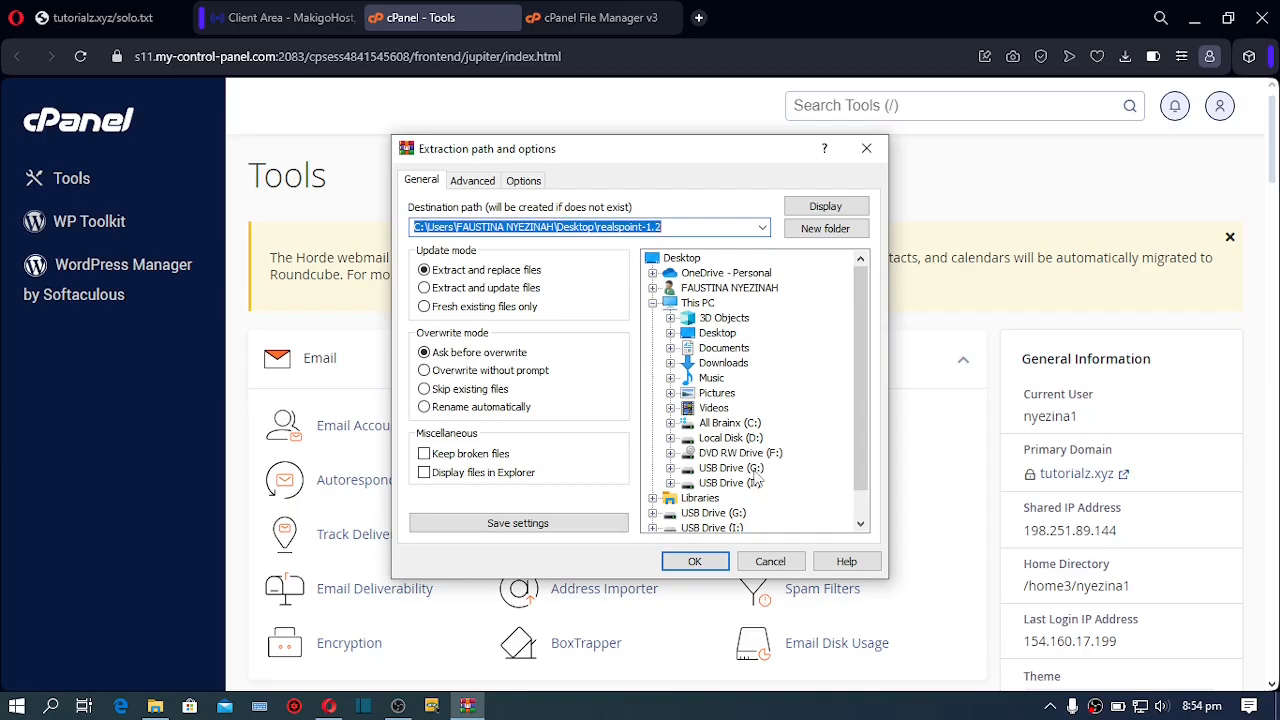
click(694, 561)
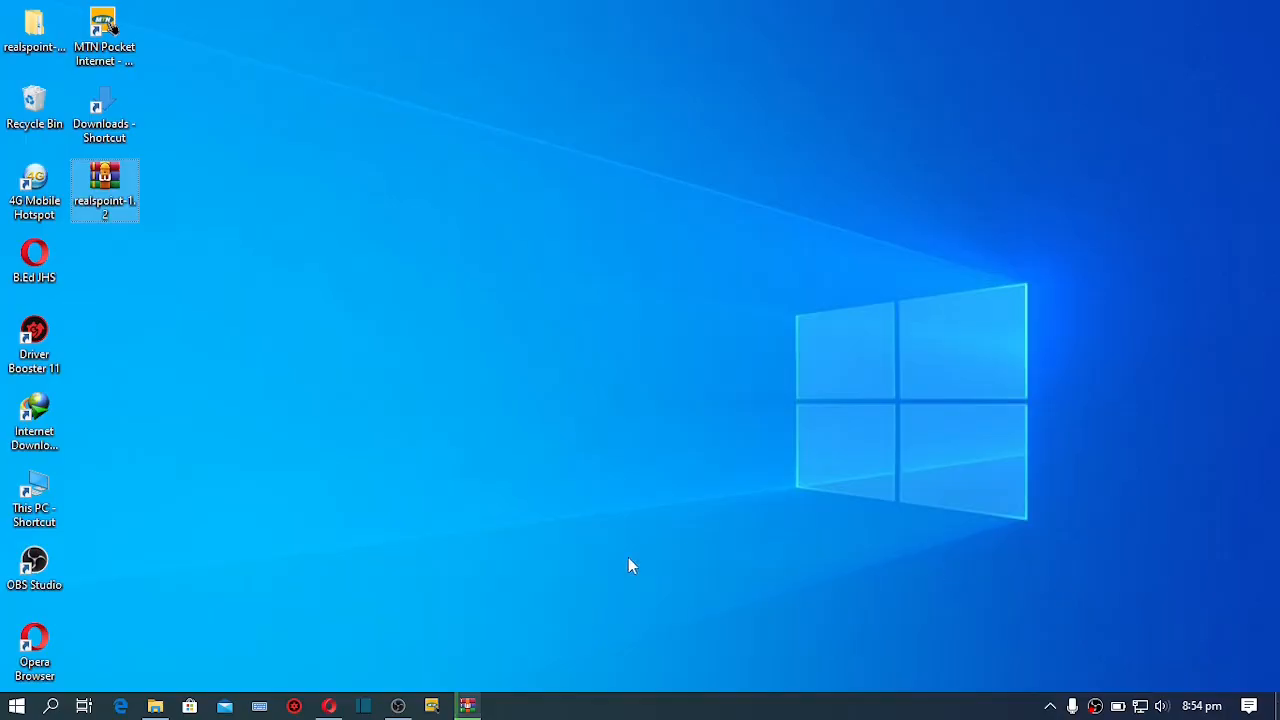
click(467, 705)
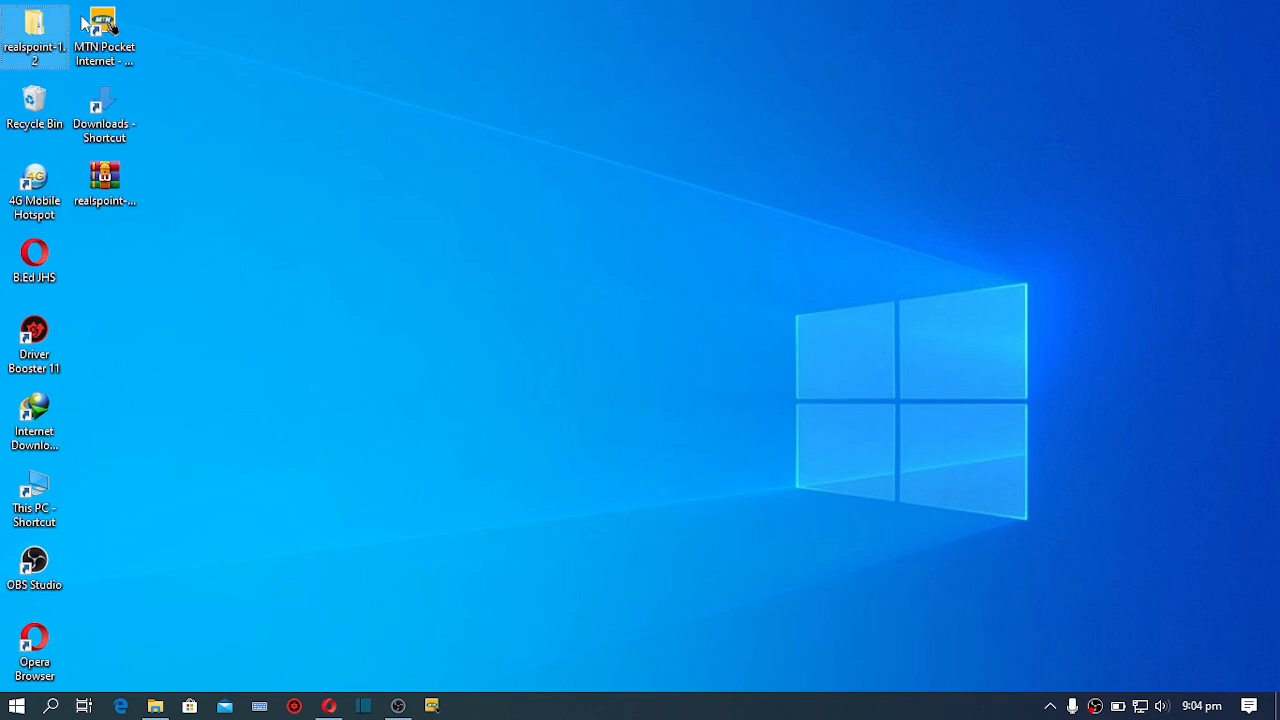
Pack realspoint-1.2/realspoint/cms into a ZIP archive cms.zip with WinRAR, then return to Opera
double_click(27, 37)
double_click(229, 205)
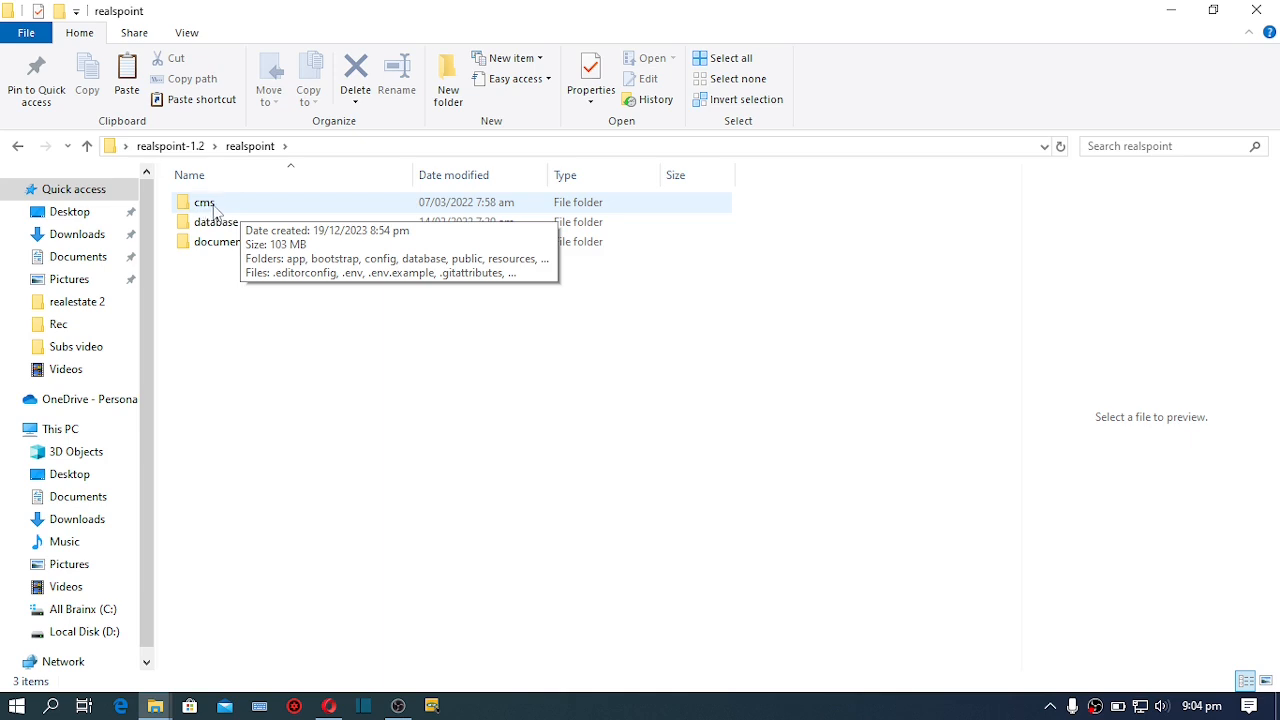
click(214, 210)
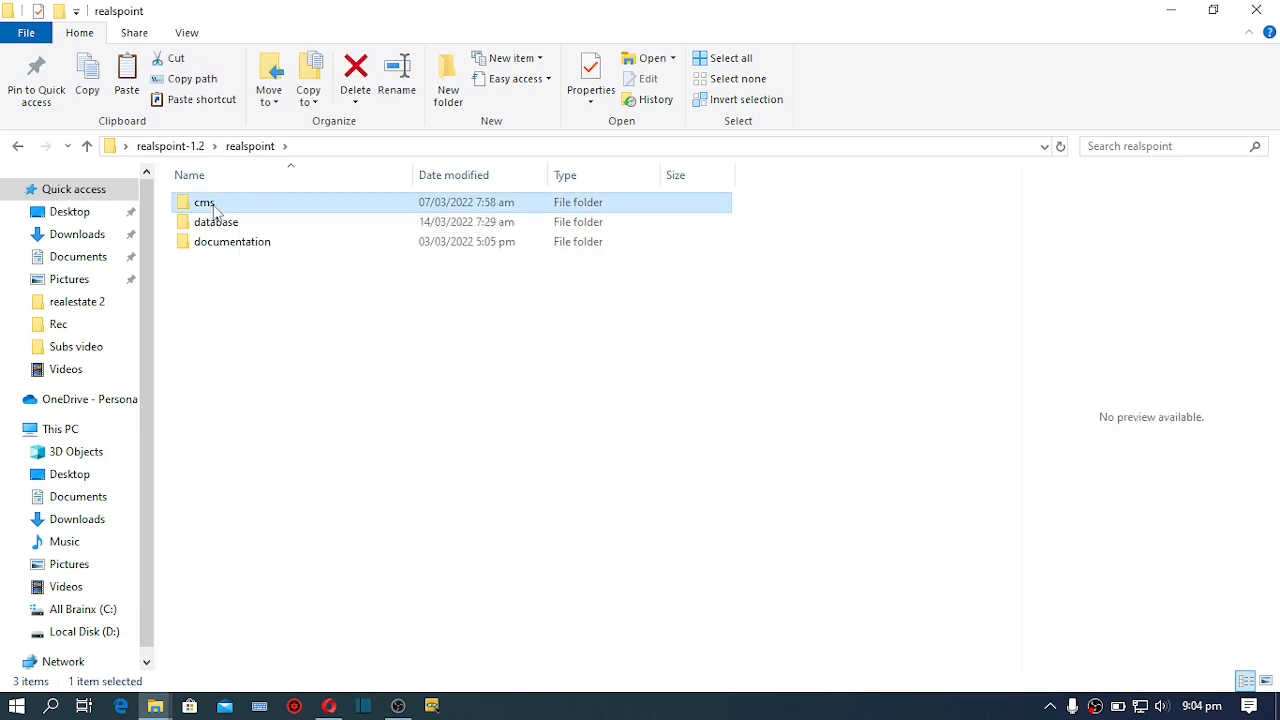
right_click(214, 210)
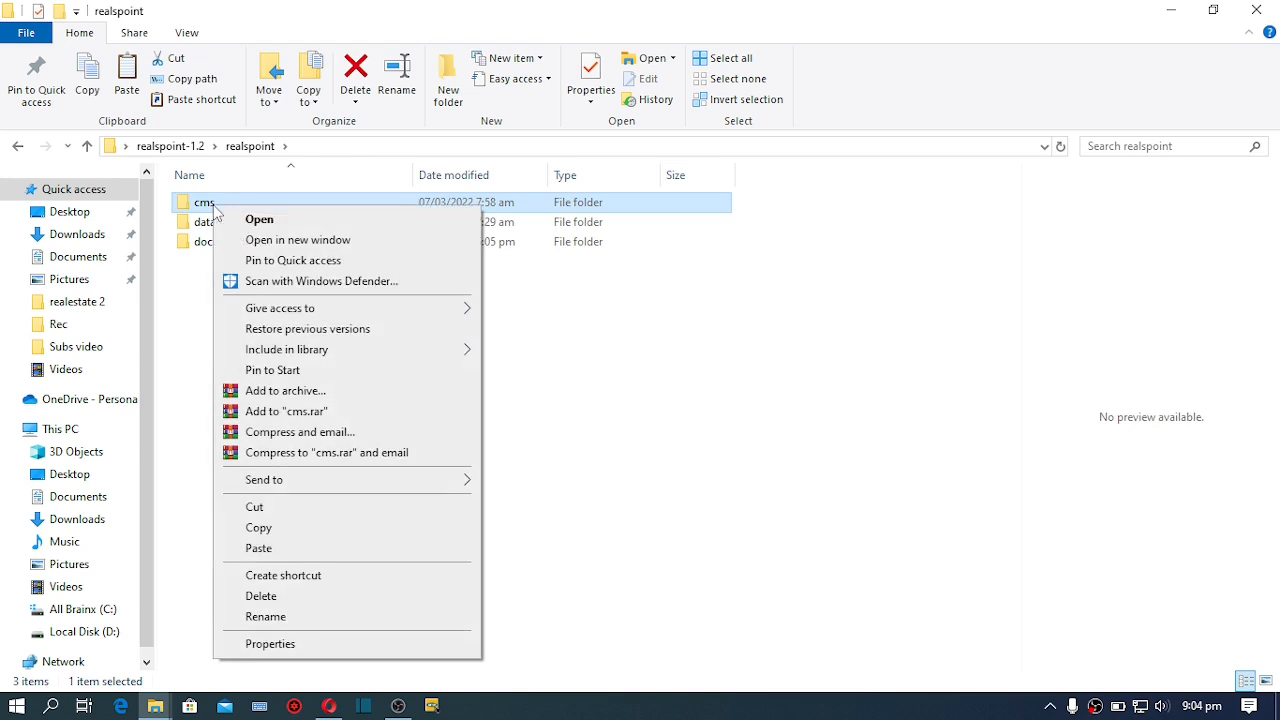
click(267, 393)
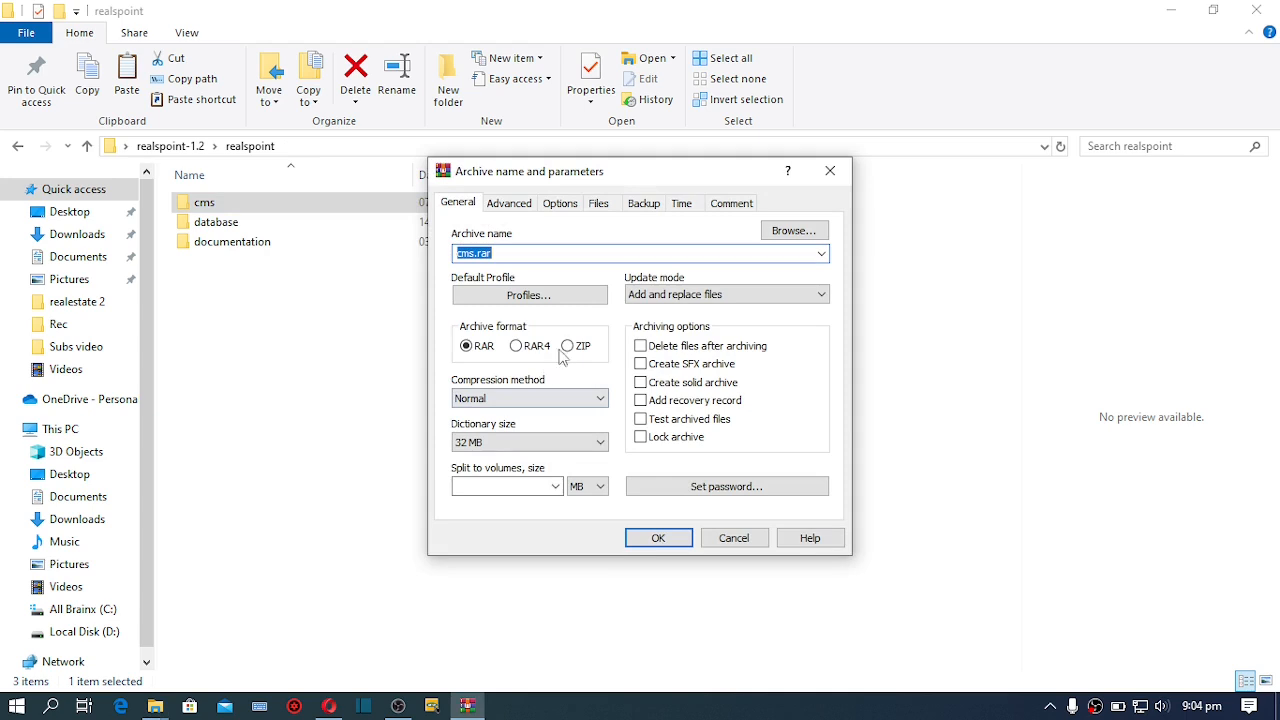
click(568, 348)
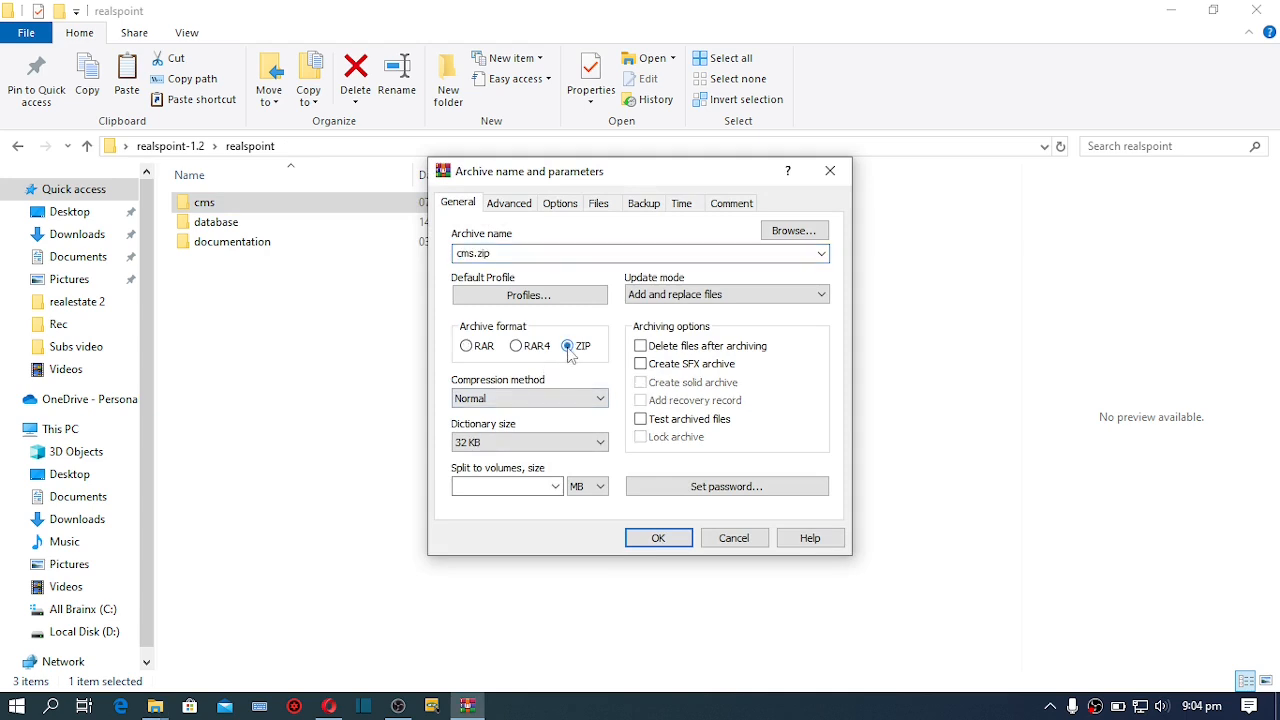
click(658, 539)
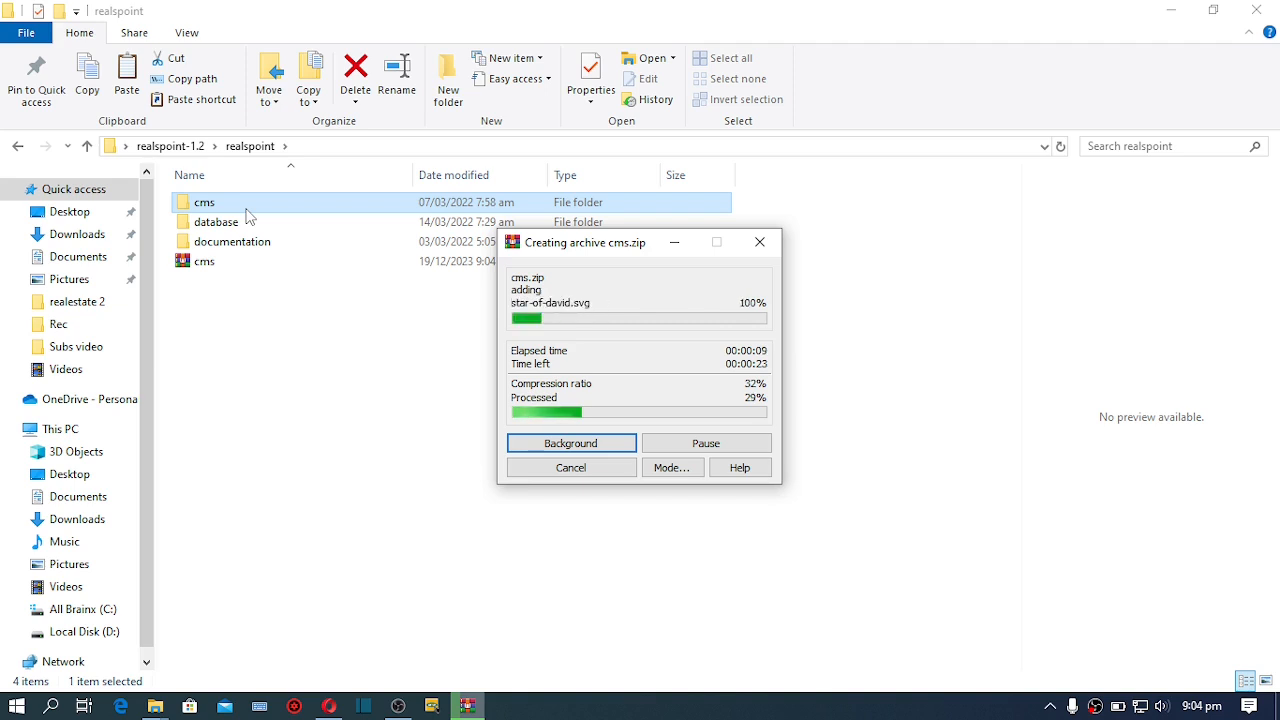
click(329, 705)
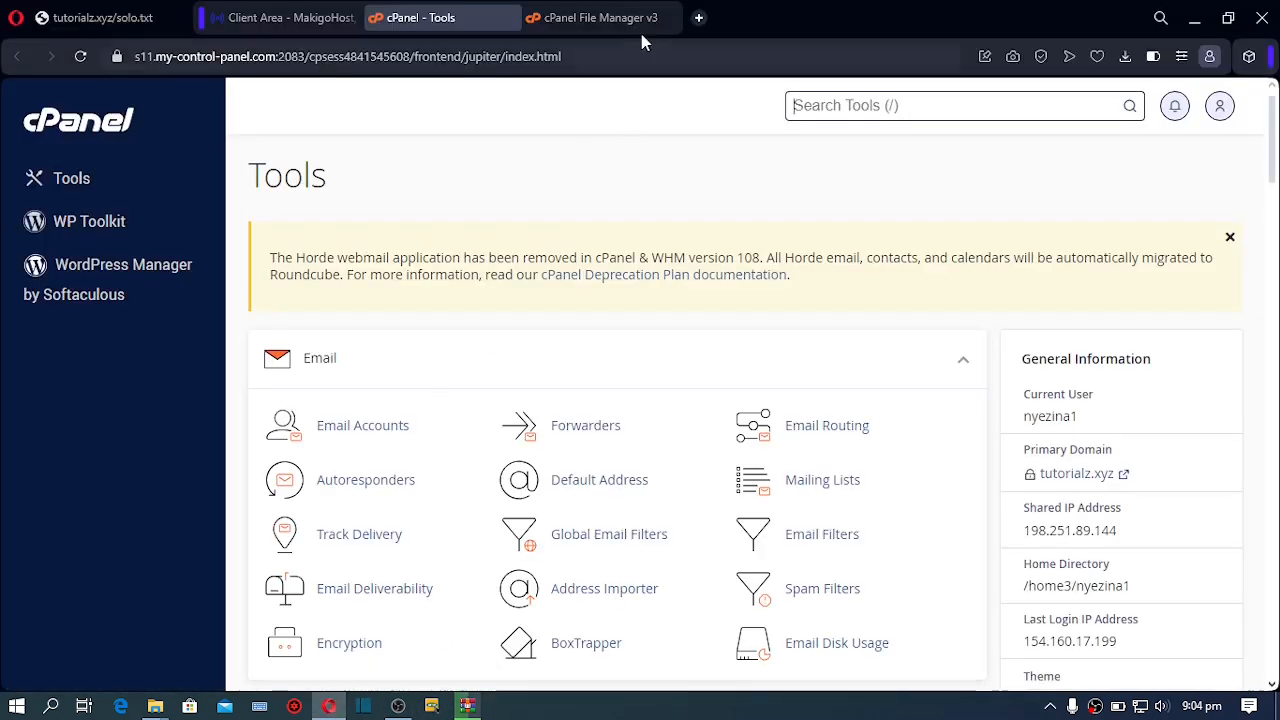
Open public_html in the File Manager tab and reload its listing twice
click(598, 12)
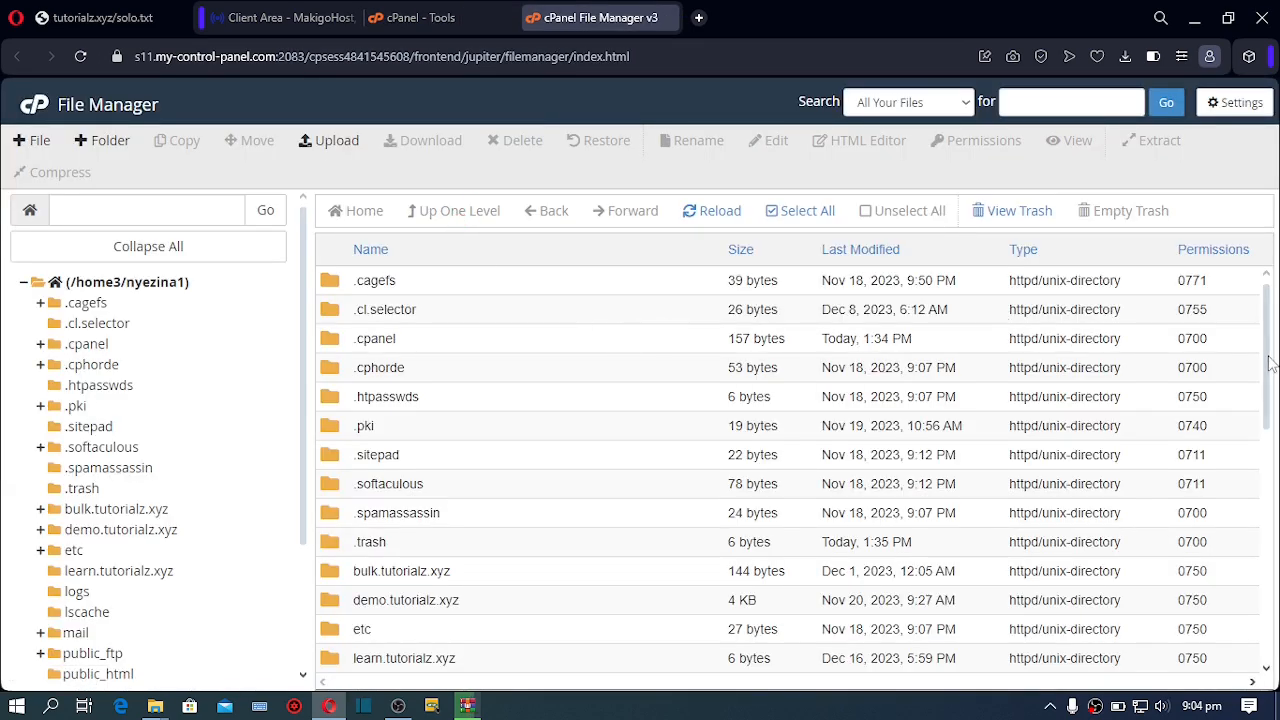
scroll(1157, 415, down, 4)
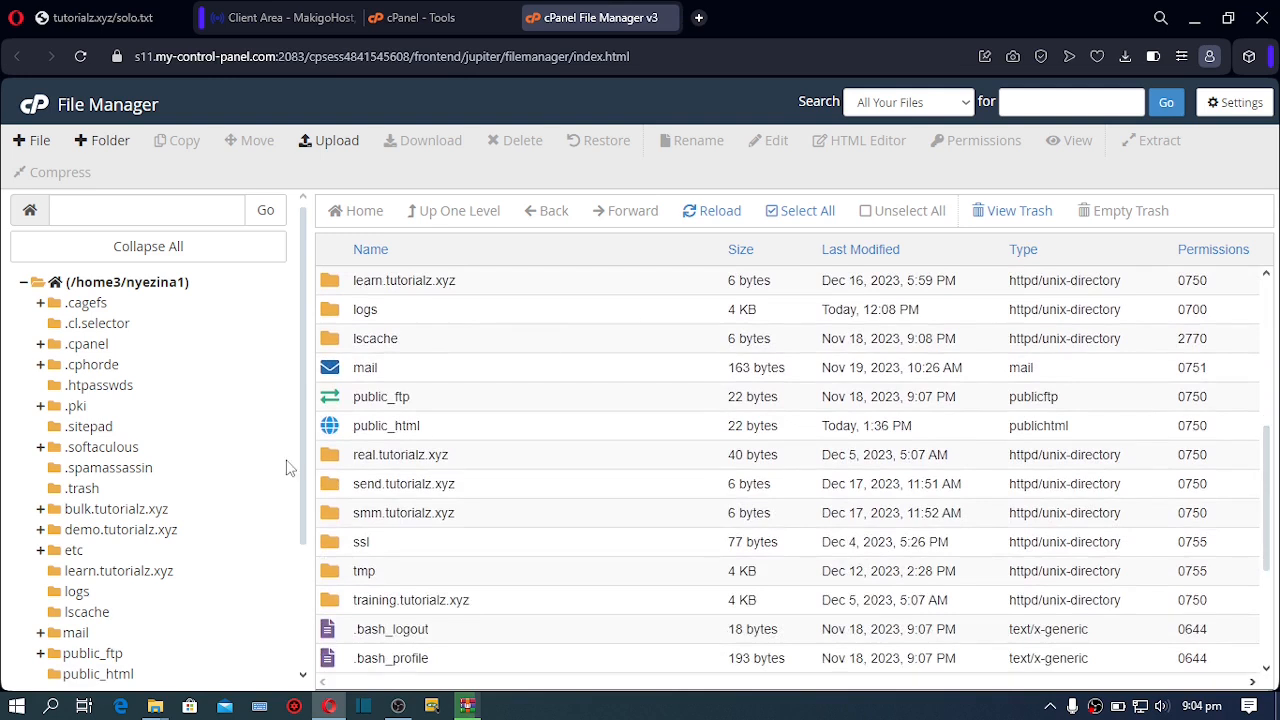
double_click(343, 432)
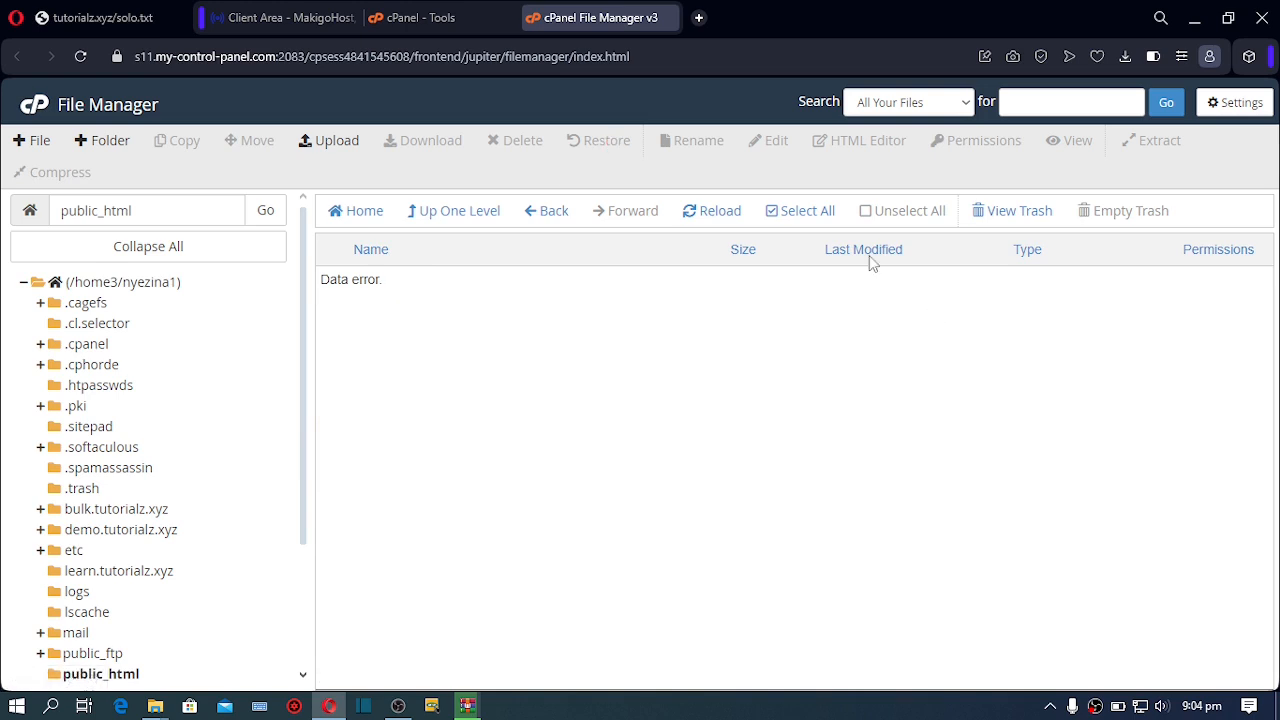
click(719, 216)
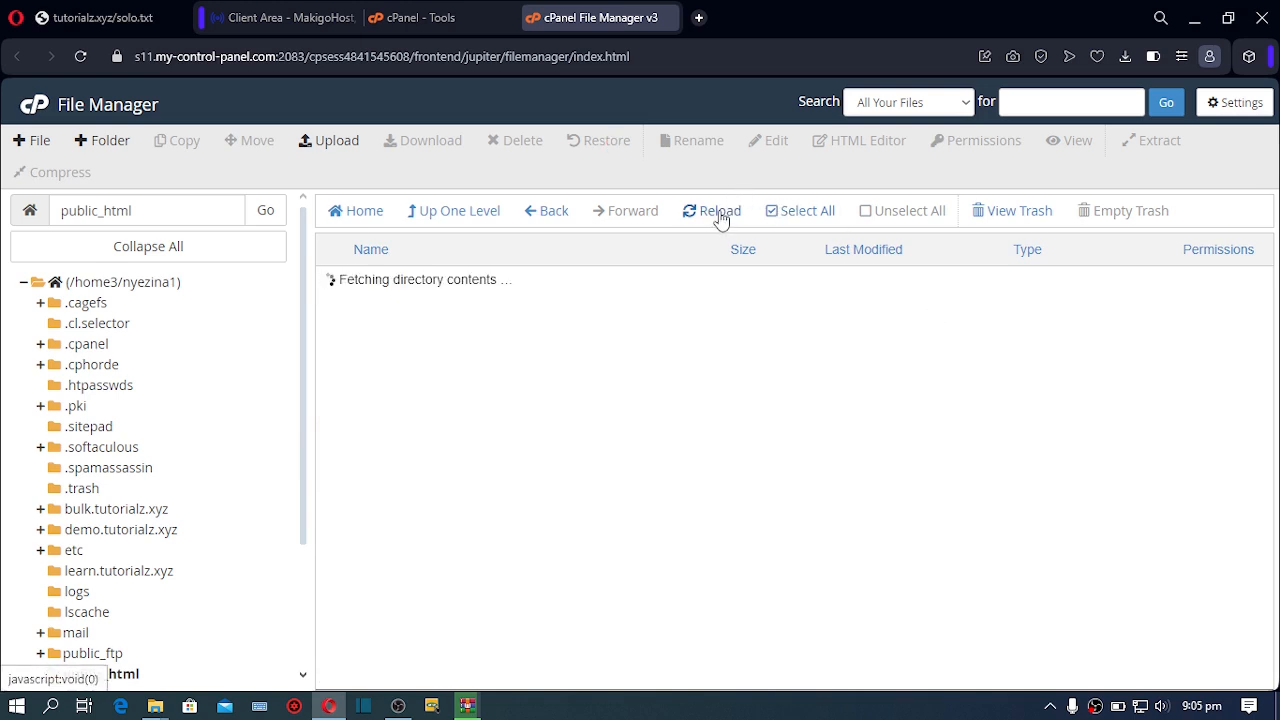
click(719, 216)
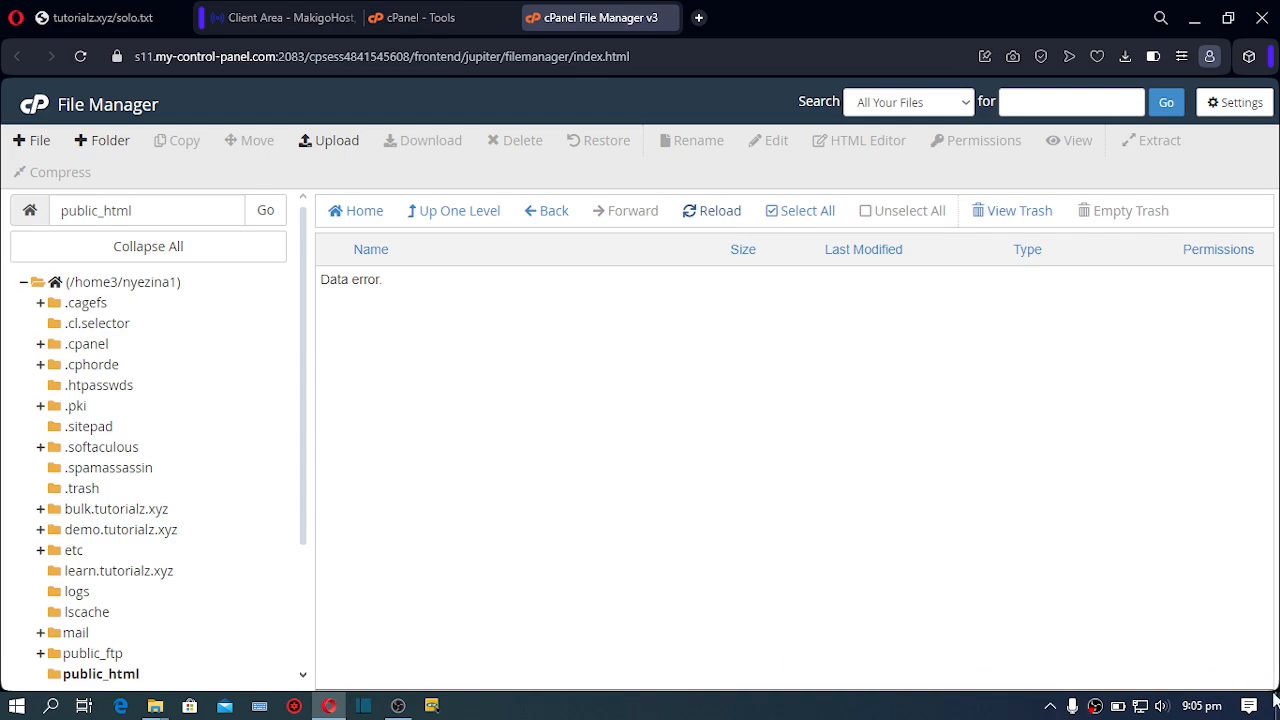
key(alt+Tab)
click(223, 261)
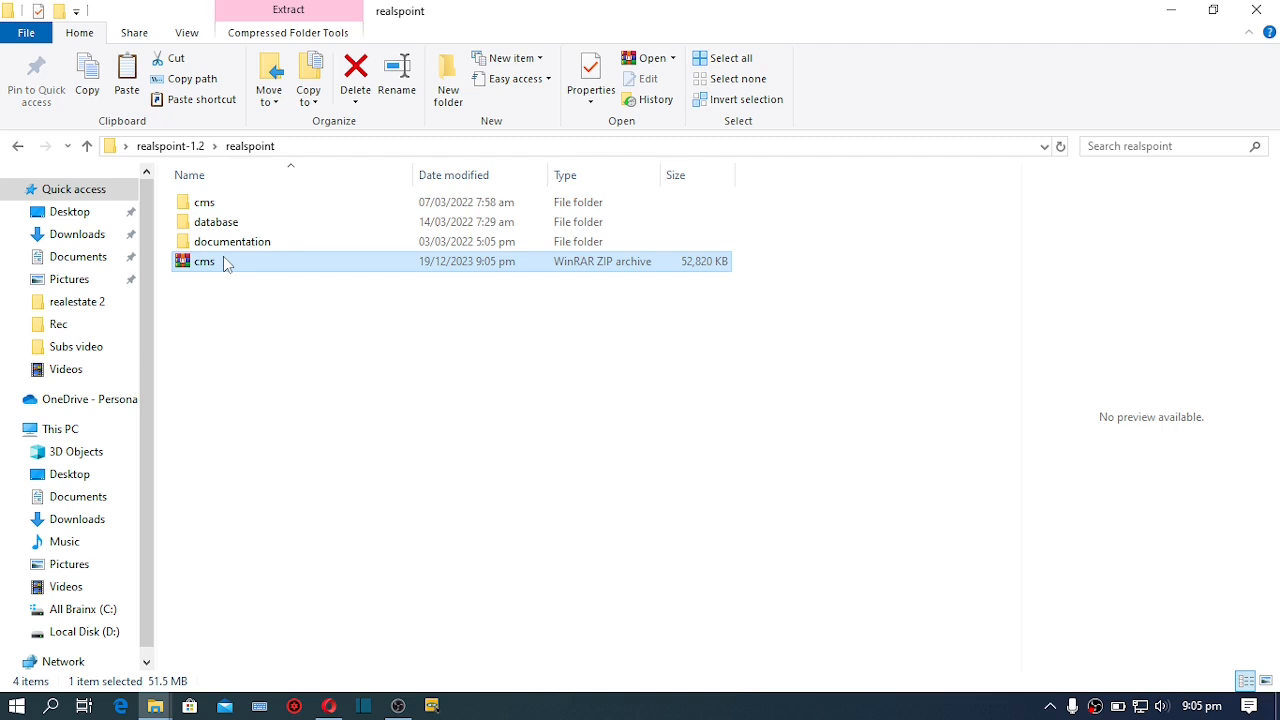
drag(223, 261, 326, 710)
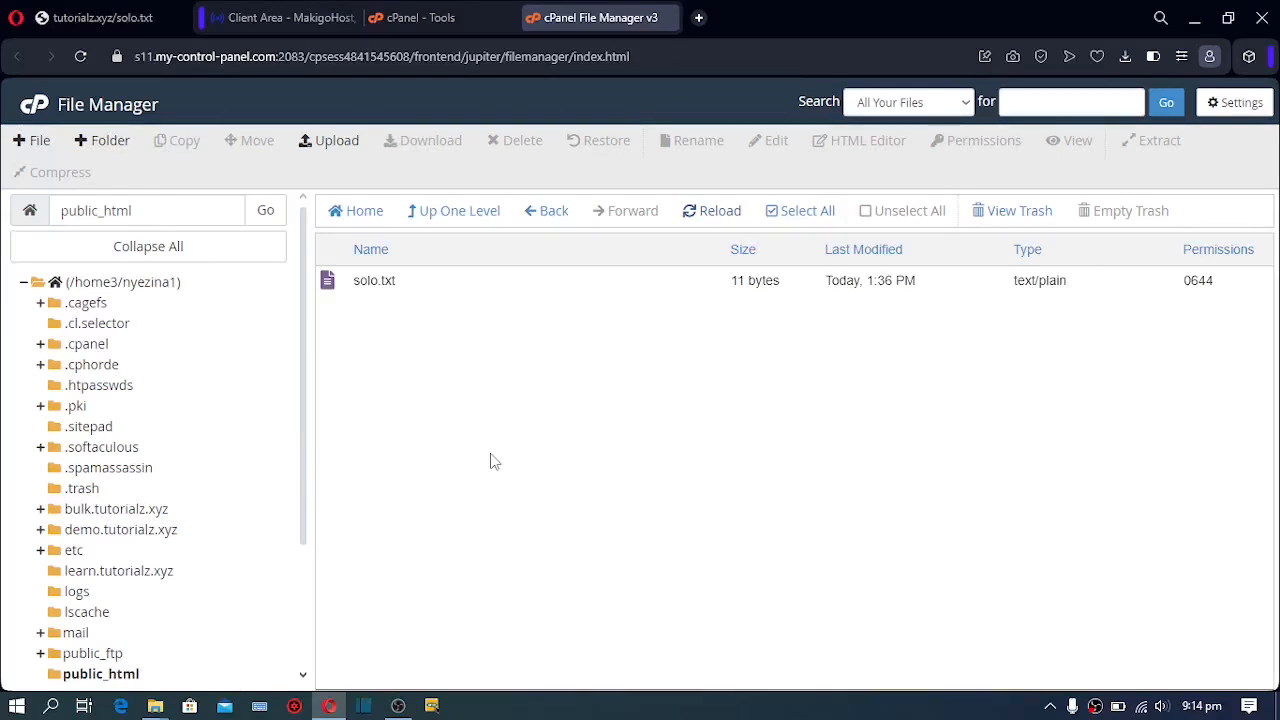
Upload cms.zip to public_html by dragging it from the realspoint folder onto the upload page
click(330, 141)
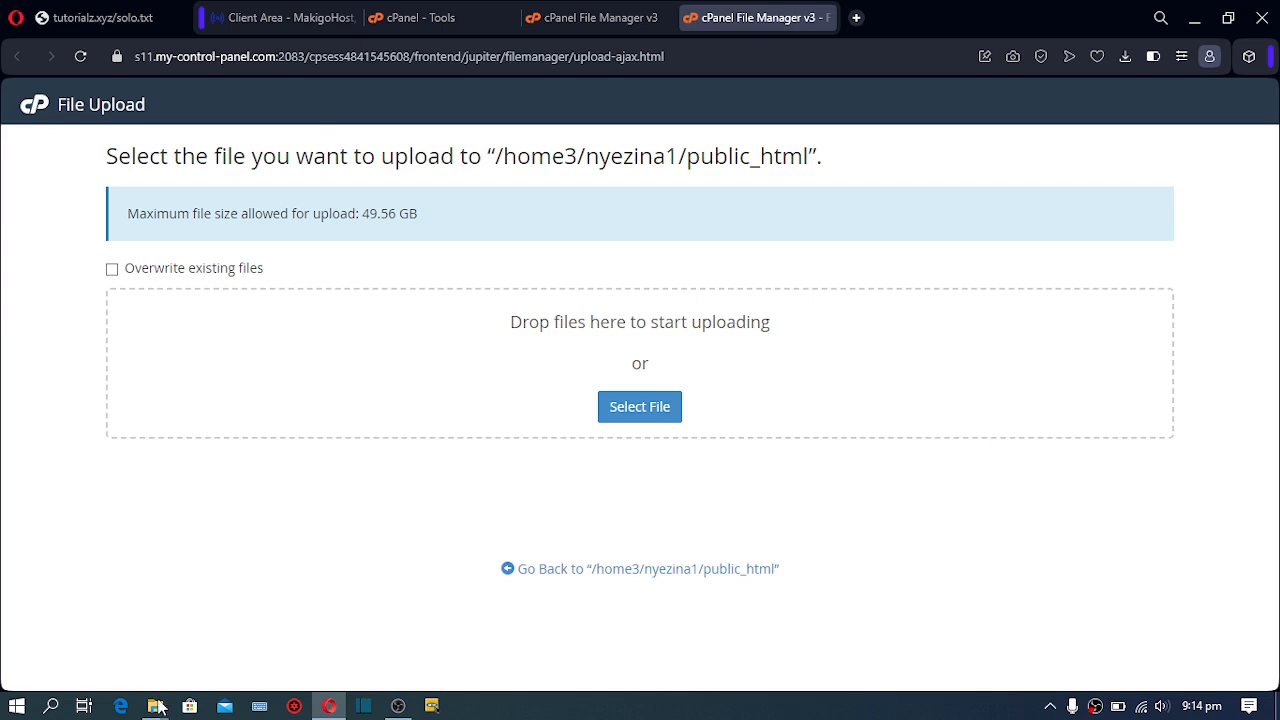
mouse_move(155, 705)
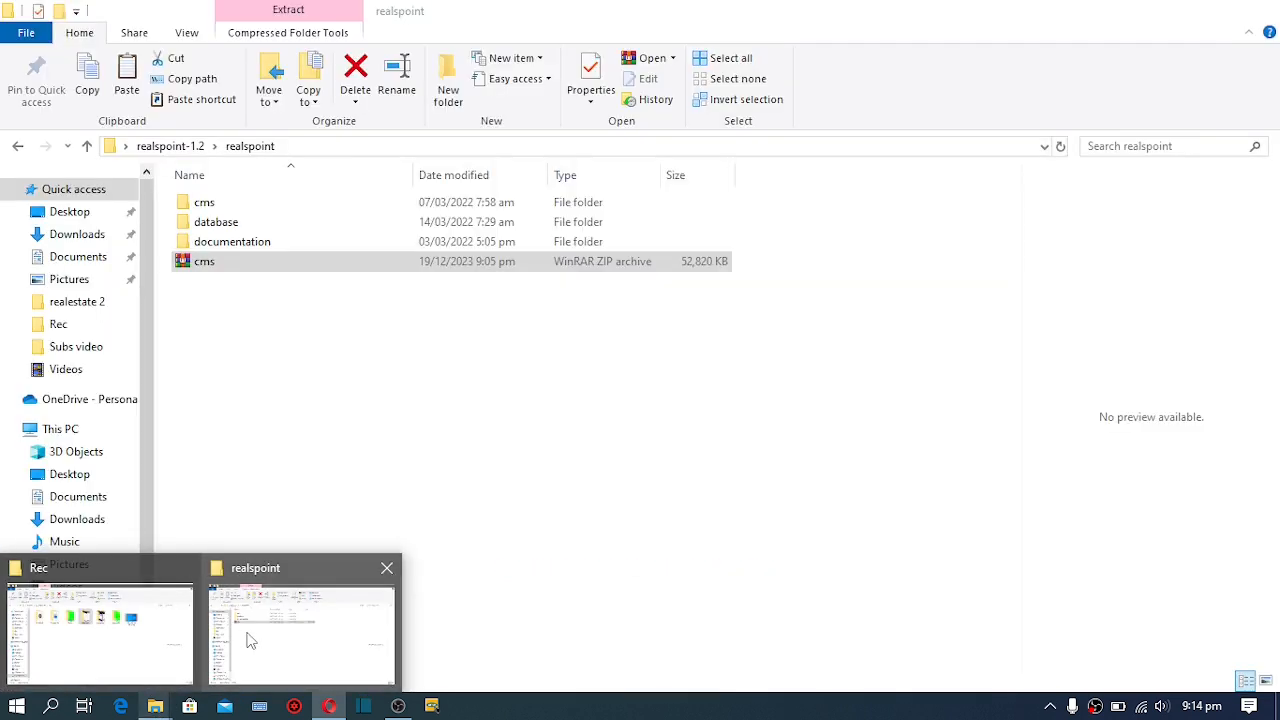
click(250, 640)
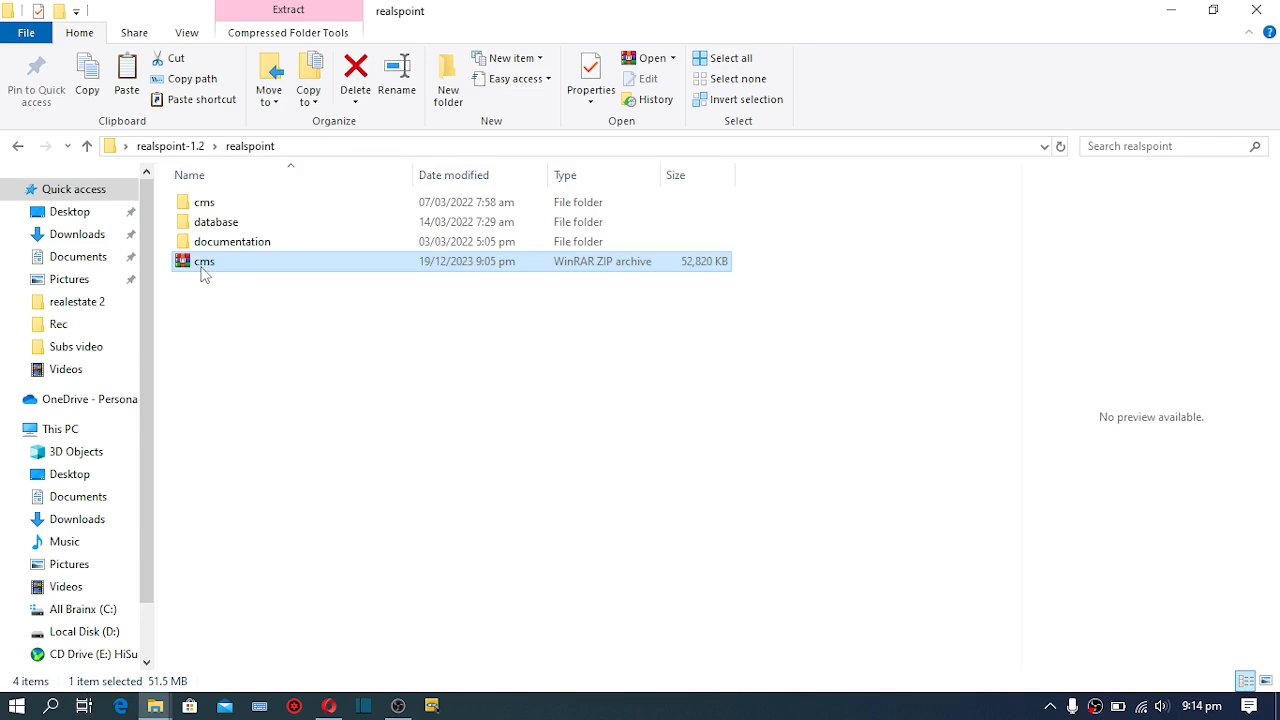
drag(218, 265, 551, 375)
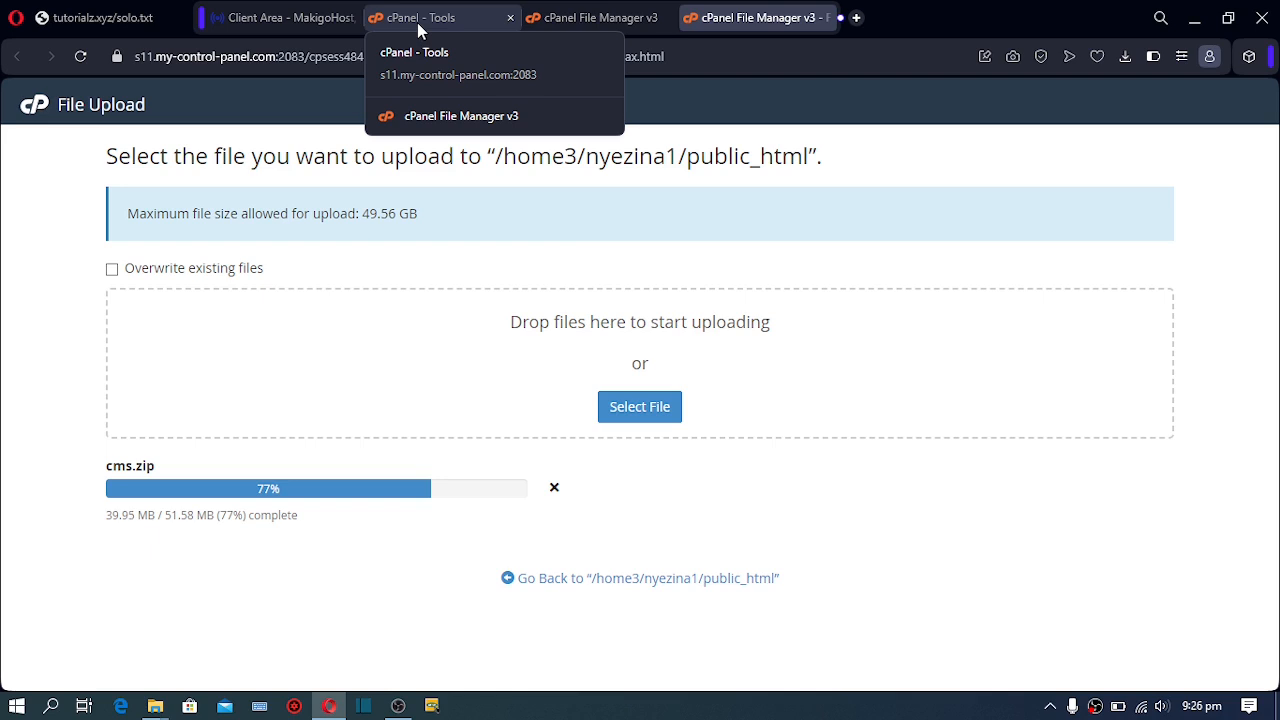
Find and open the MySQL Databases page via the cPanel tool search 'DATA'
click(417, 22)
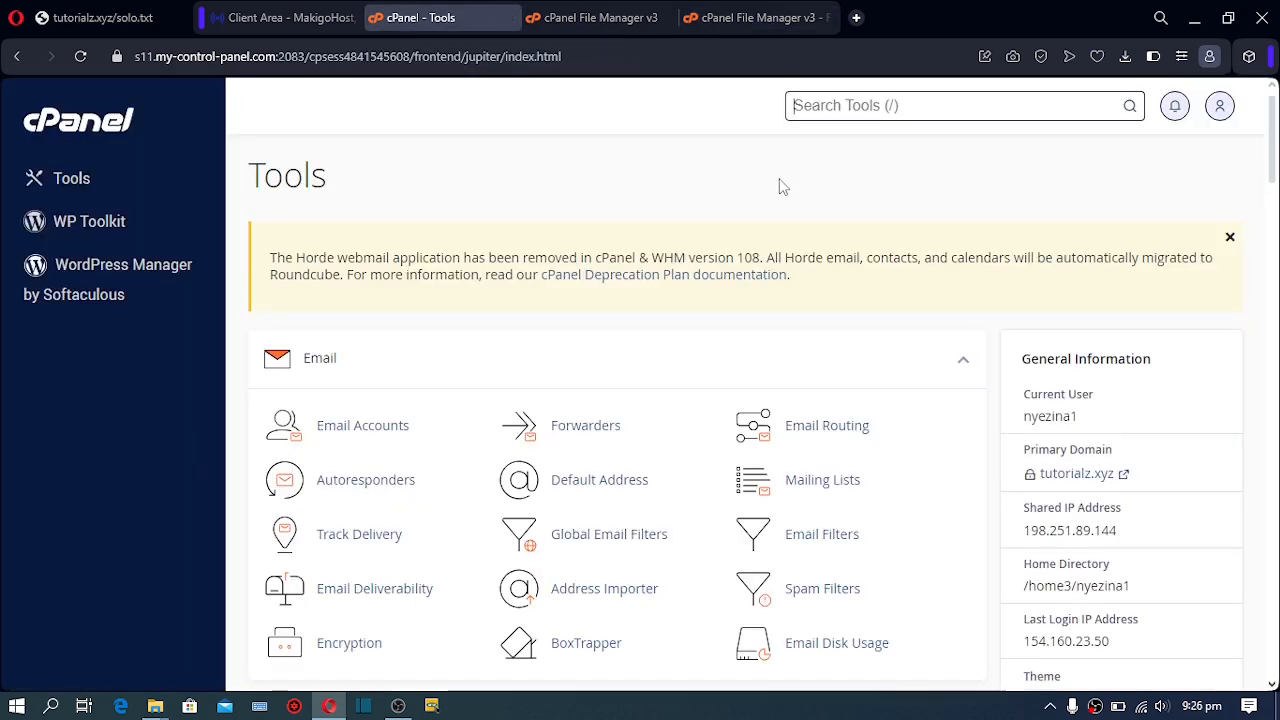
click(801, 112)
text(DATA)
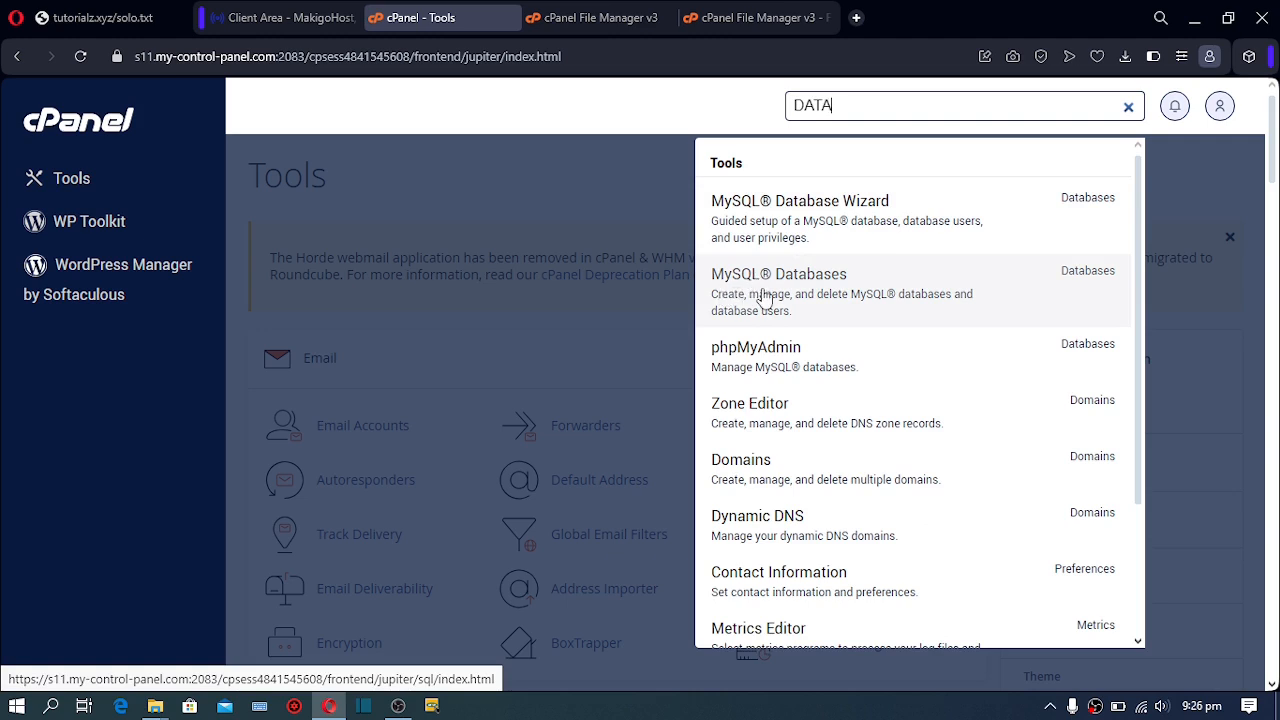
click(765, 297)
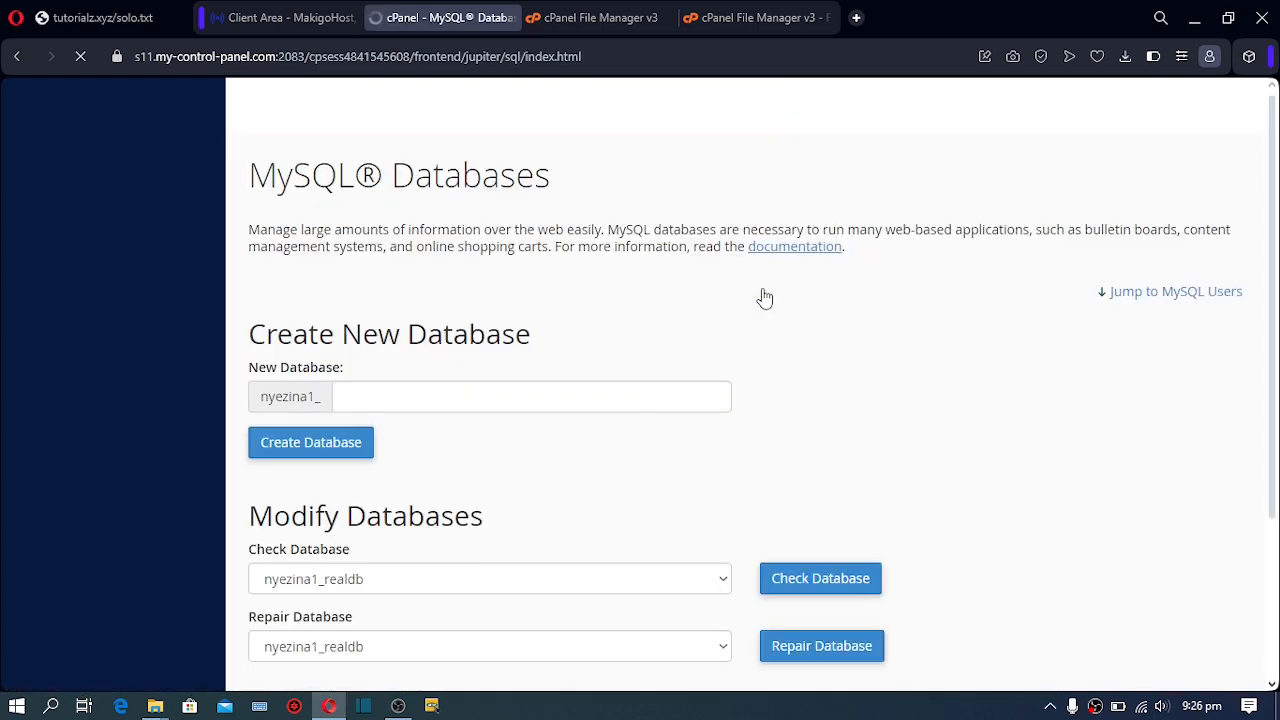
Create a new database named dbname and return to the MySQL Databases page
click(420, 401)
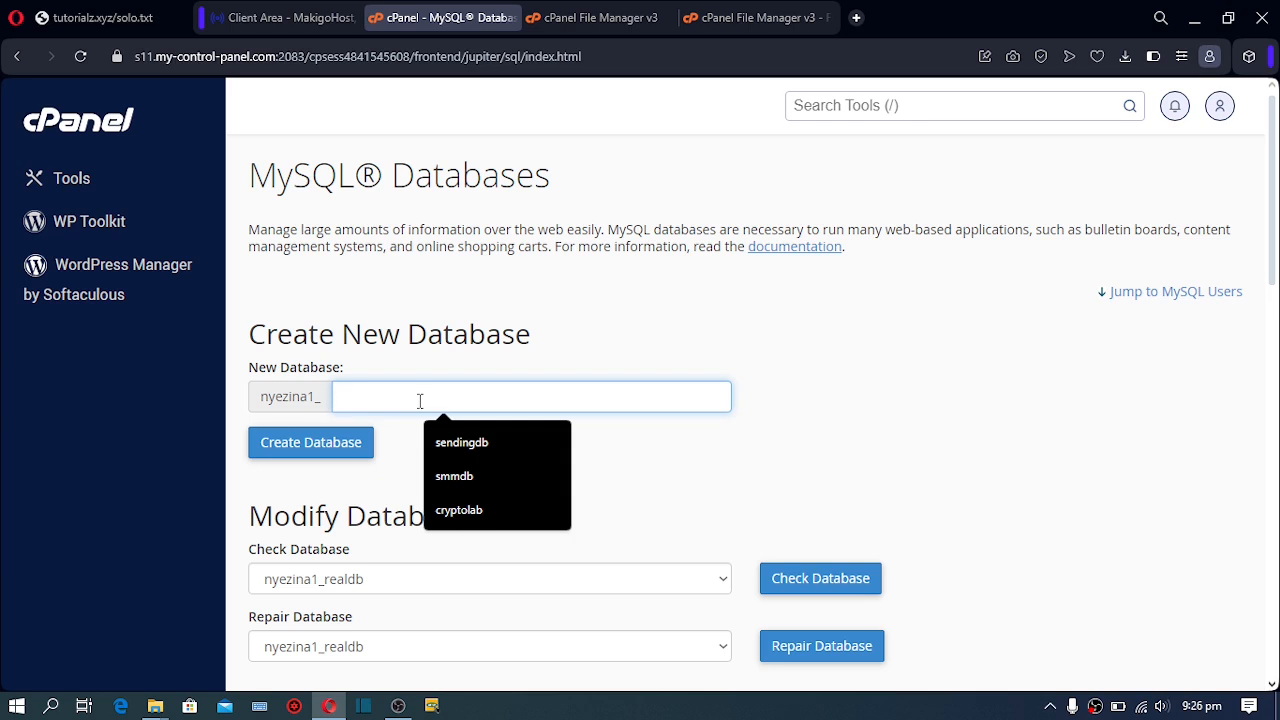
text(DB)
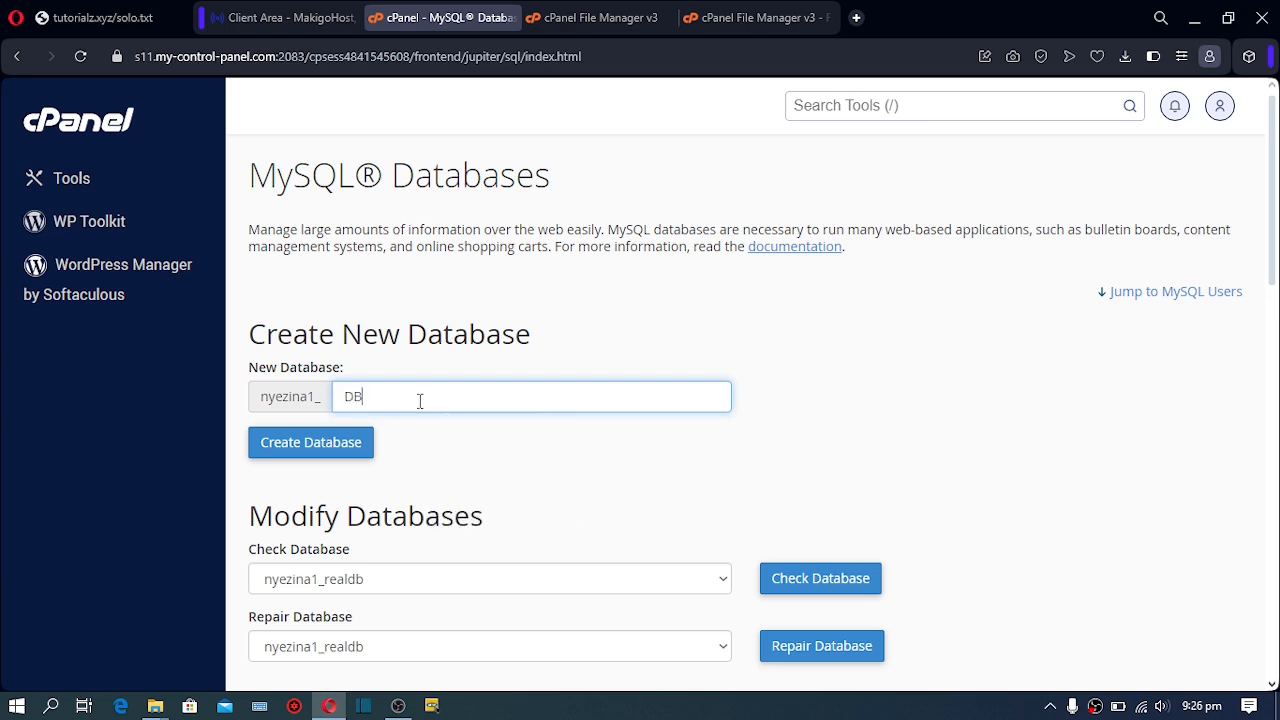
key(BackSpace)
key(BackSpace)
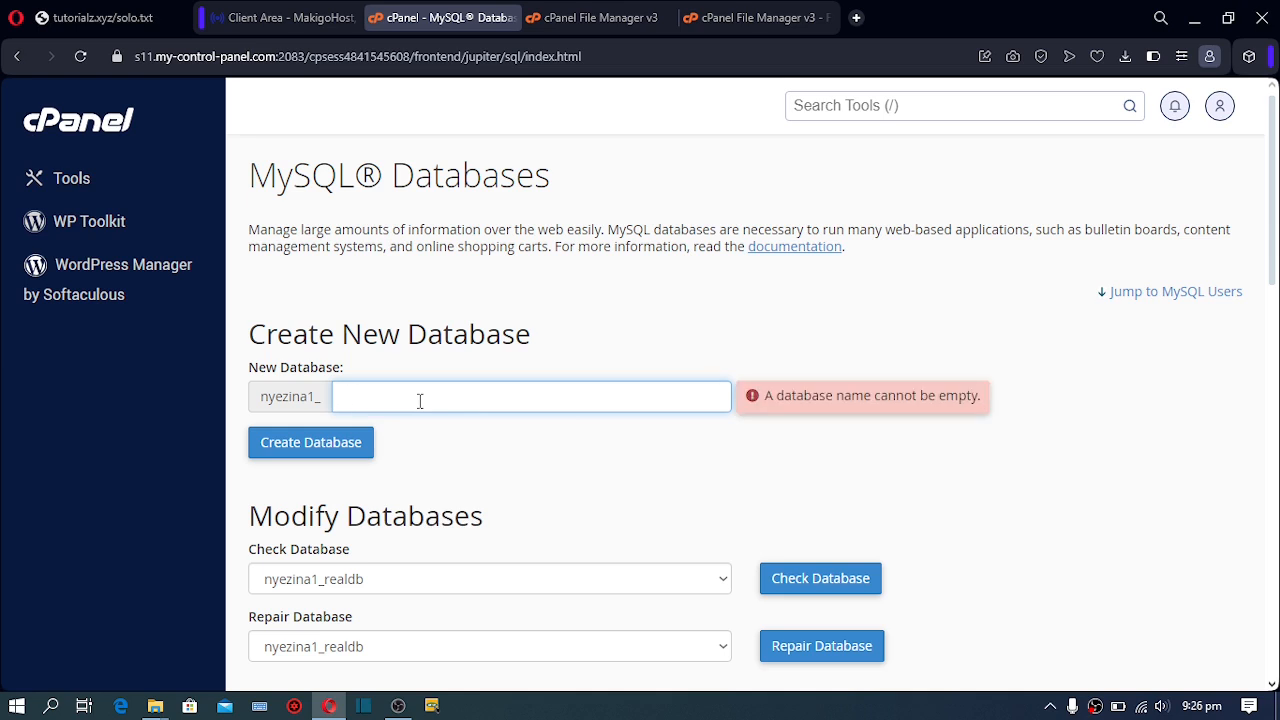
text(d)
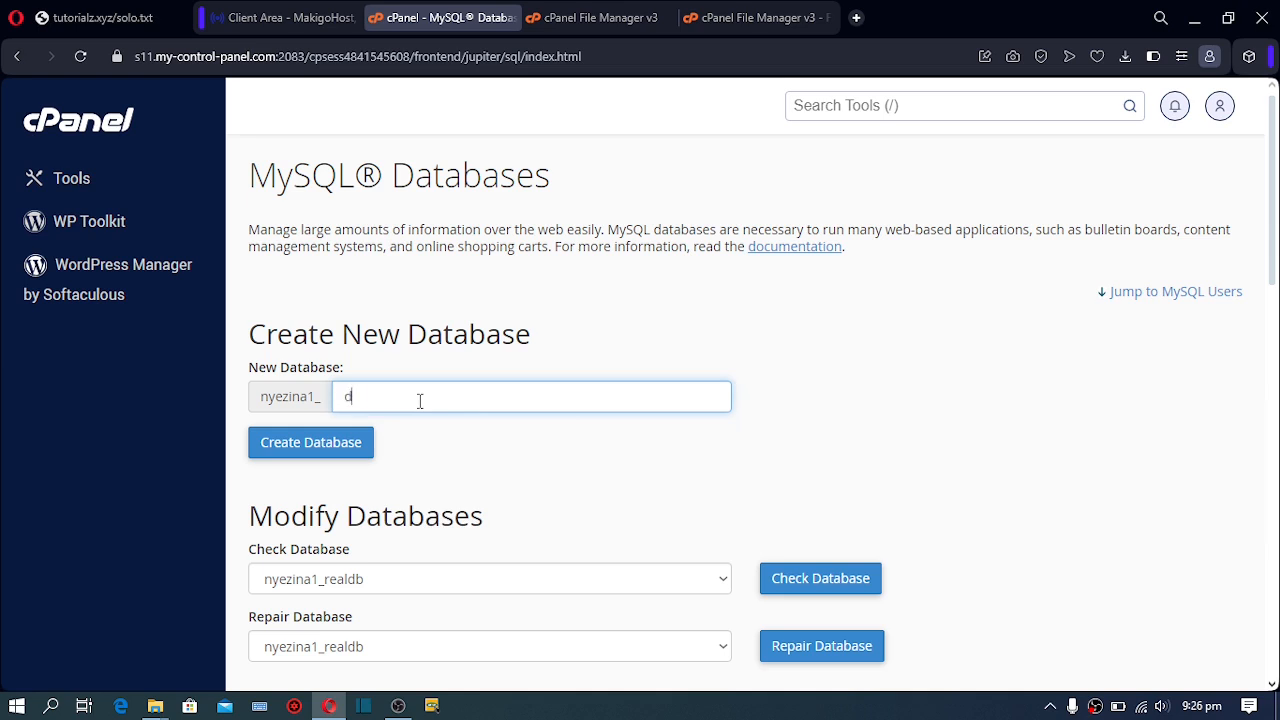
text(bname)
click(324, 445)
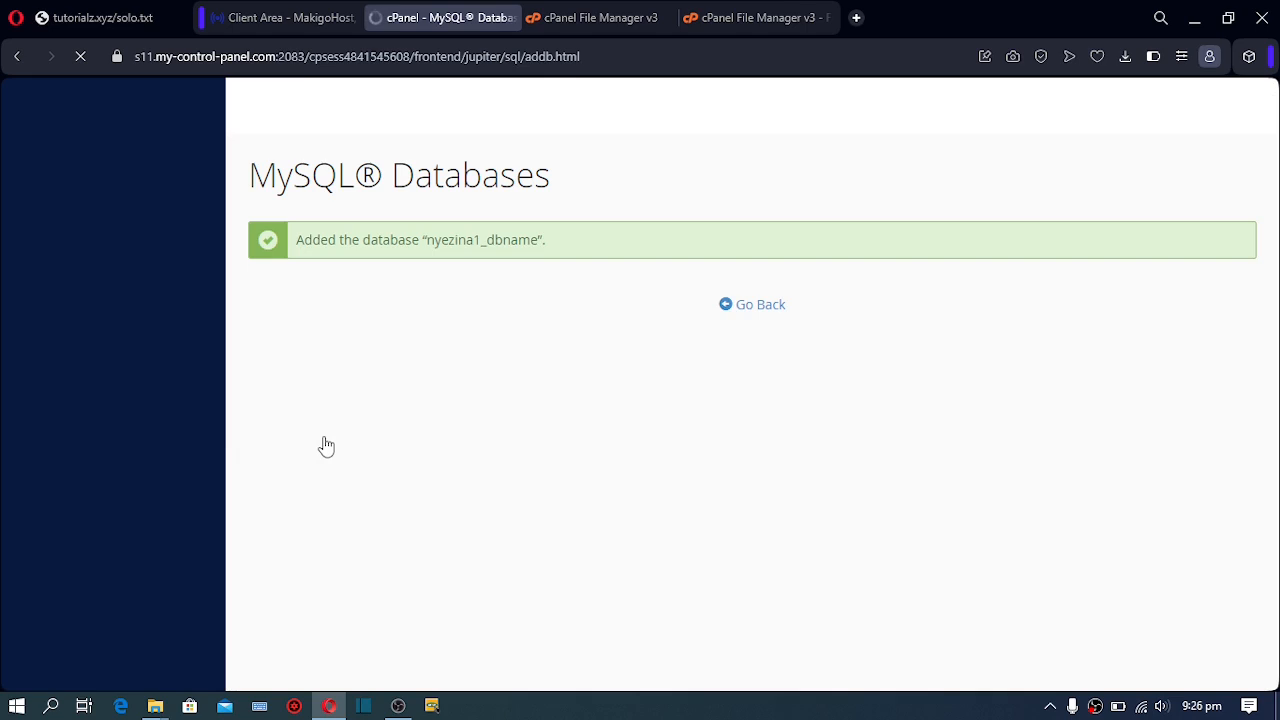
drag(426, 240, 541, 242)
click(750, 305)
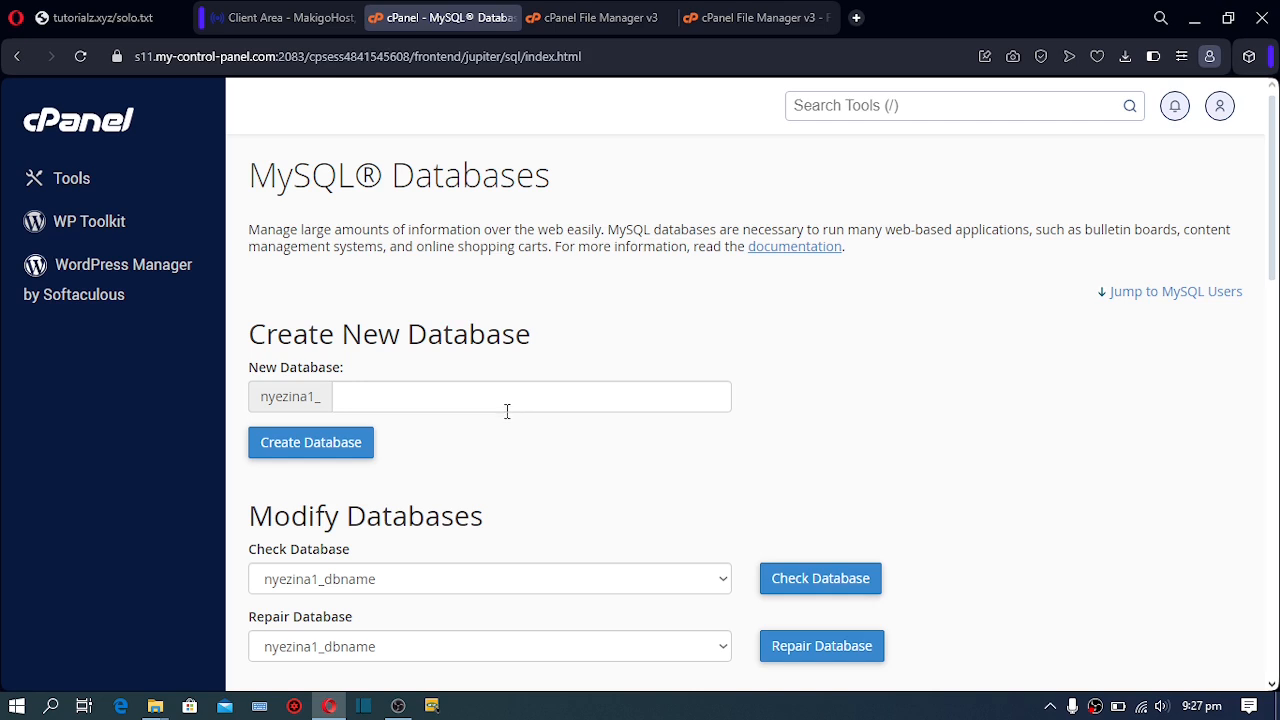
Enter dbuser as the username under Add New User
drag(1273, 197, 1275, 455)
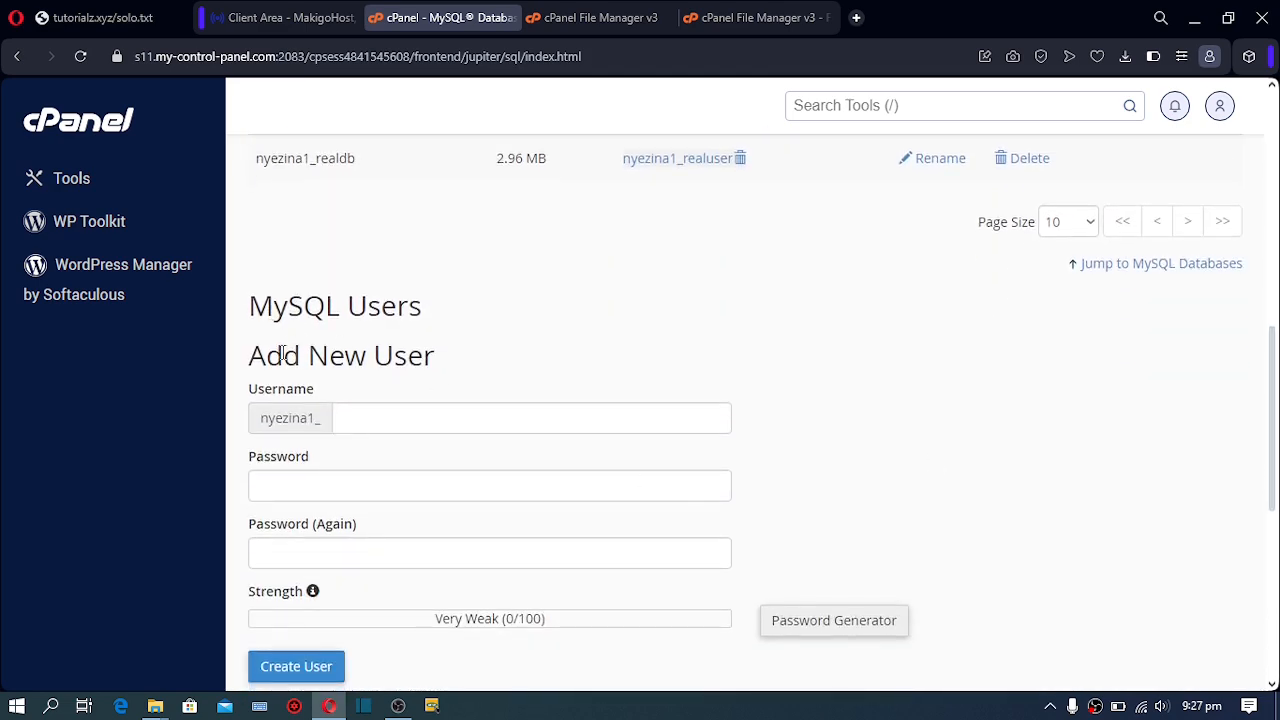
click(368, 415)
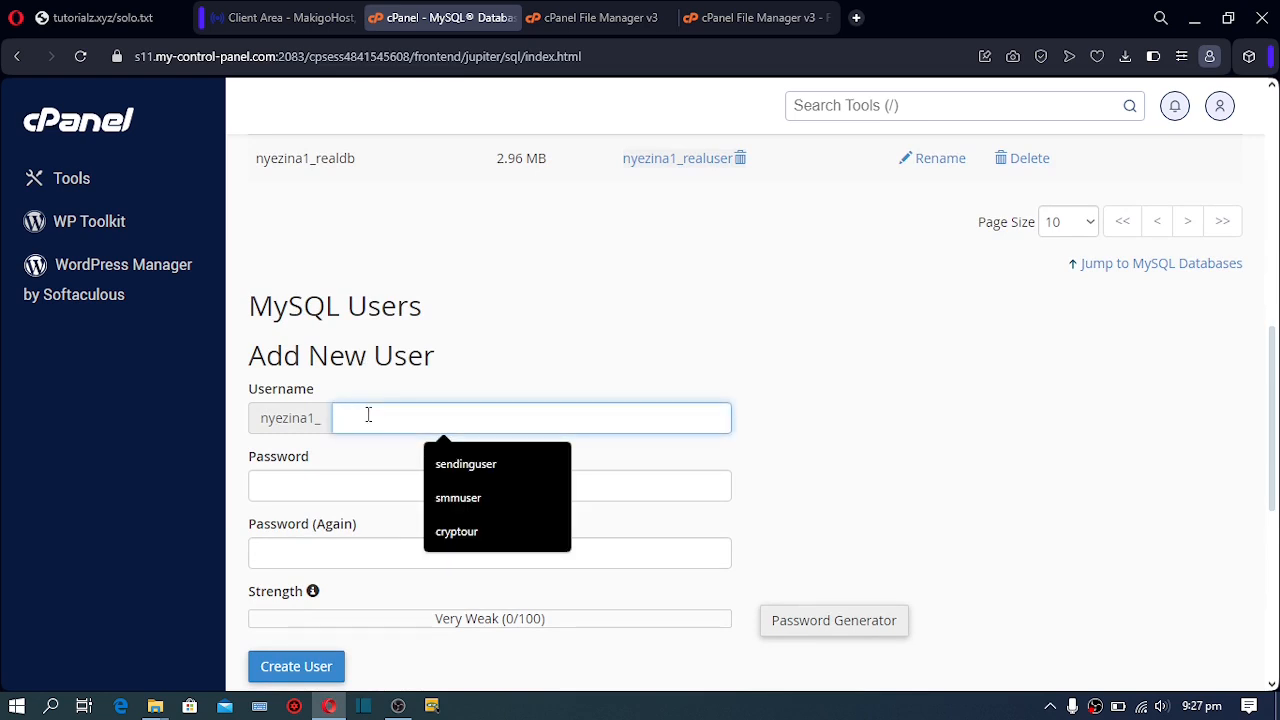
text(db)
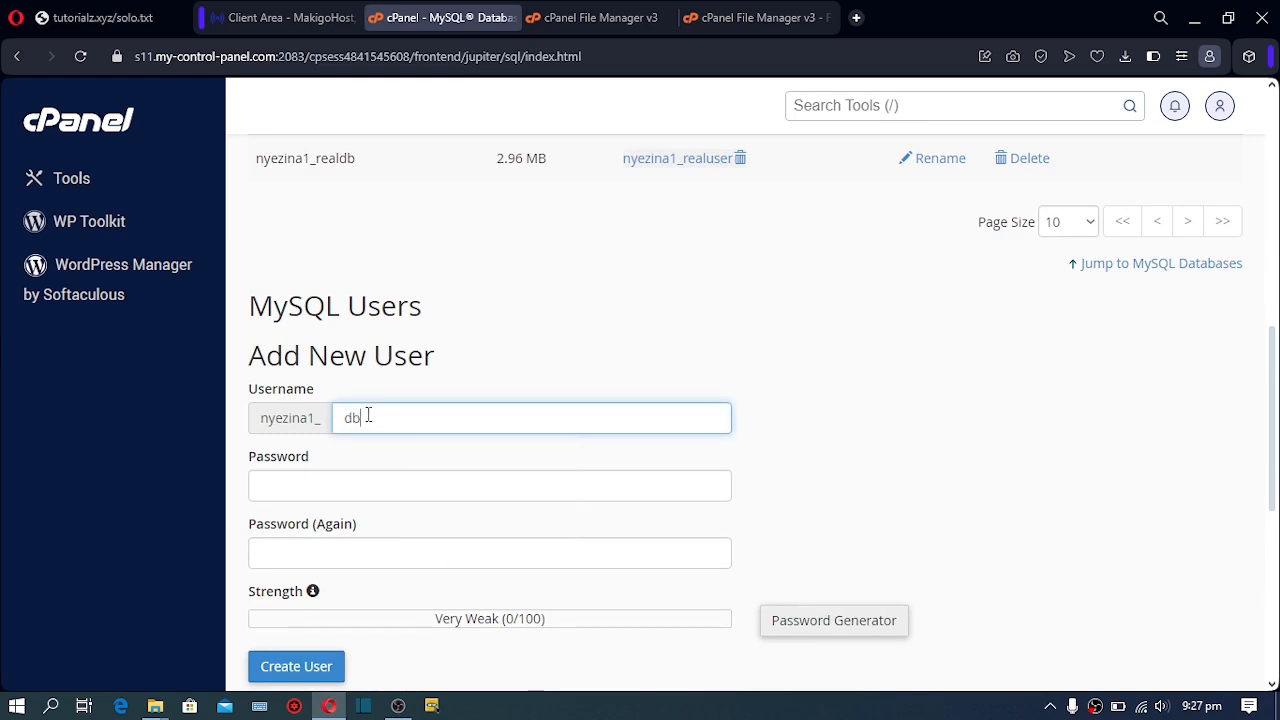
text(user)
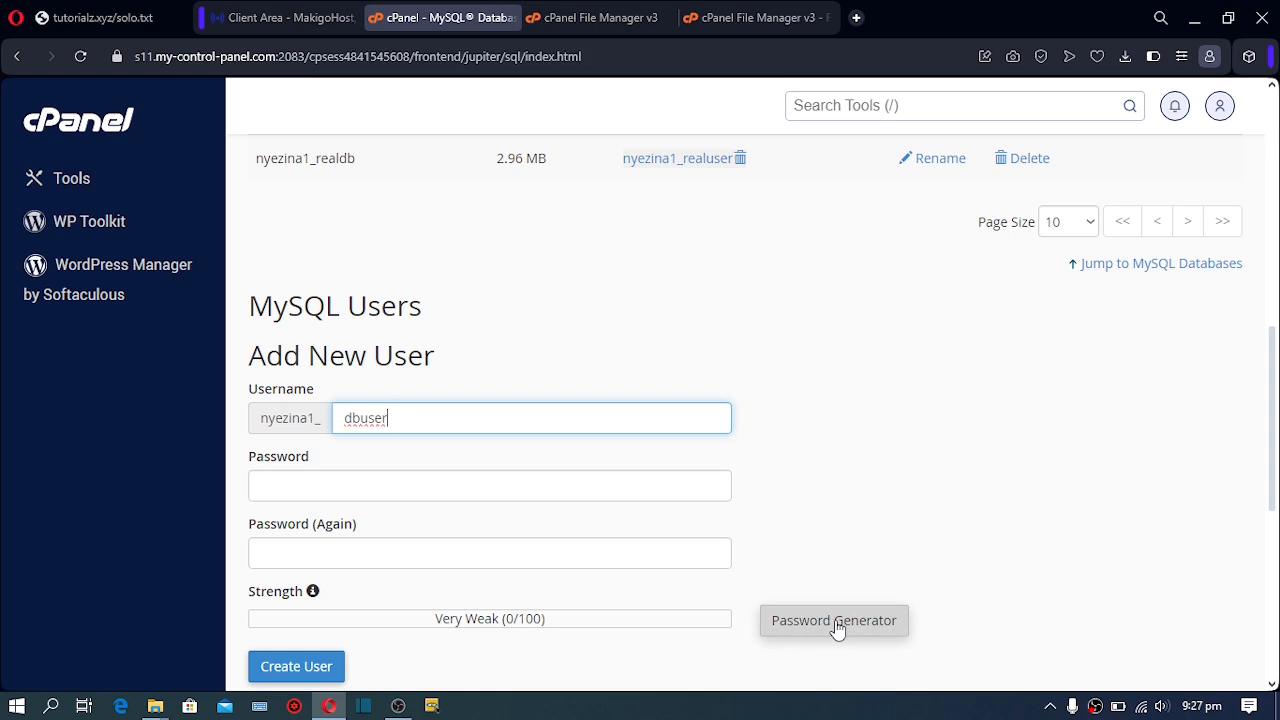
Generate a very strong password, keep a copy in a new tab, and create the user
click(837, 627)
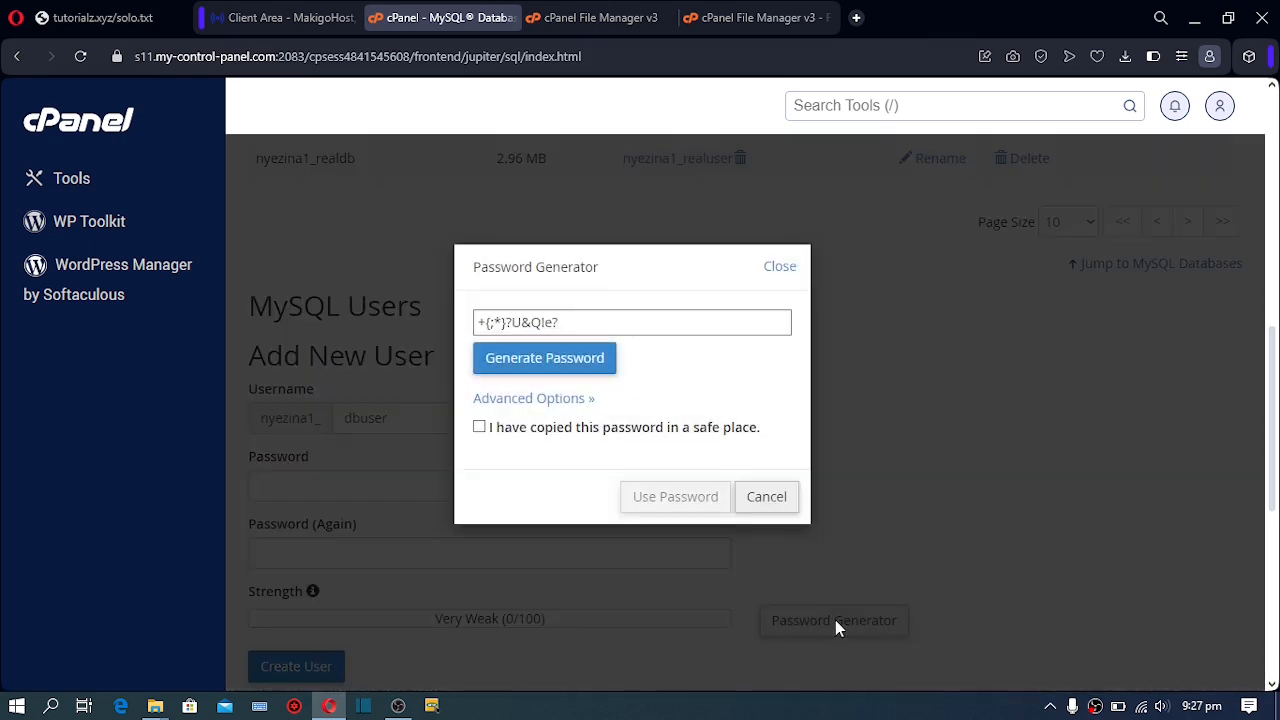
drag(572, 322, 481, 326)
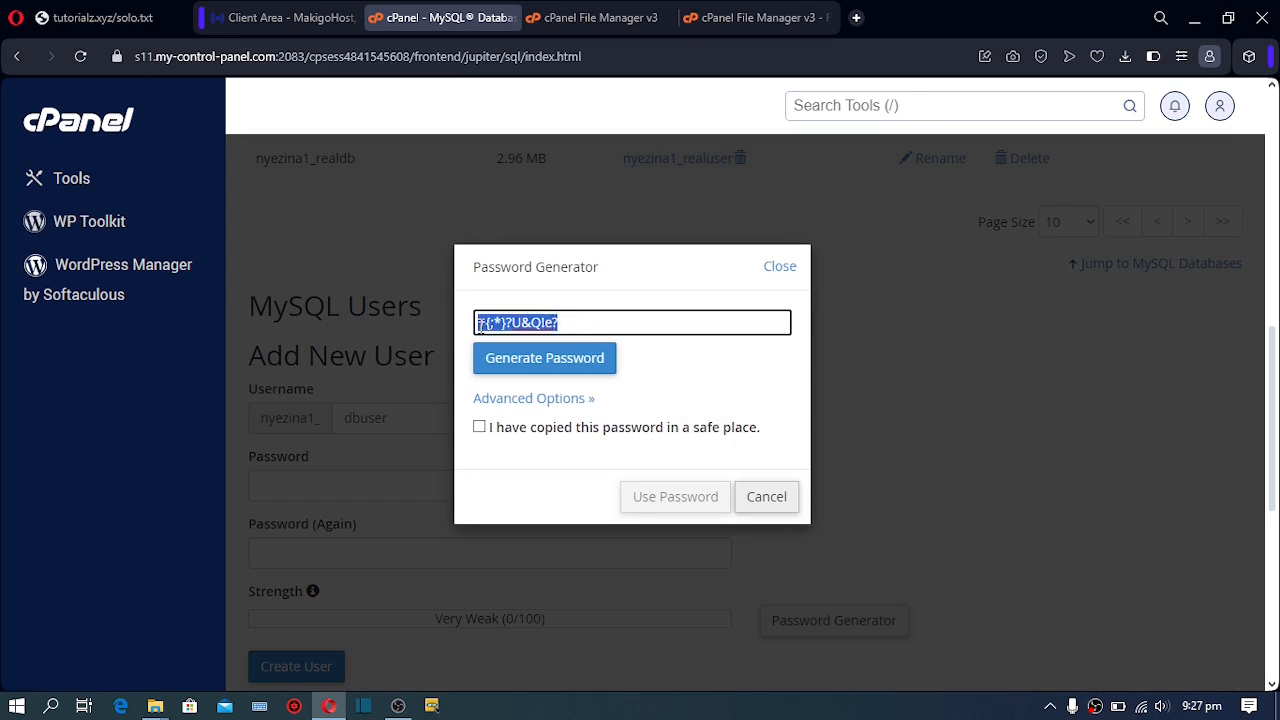
click(859, 28)
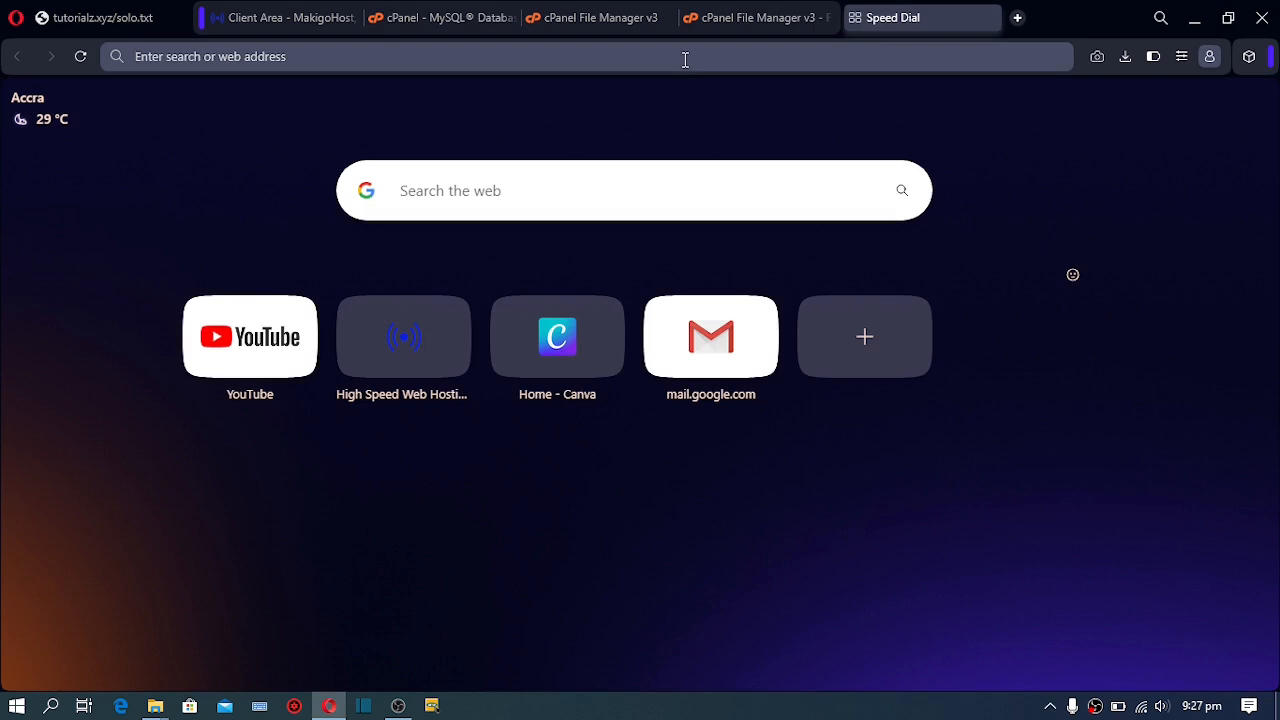
key(ctrl+v)
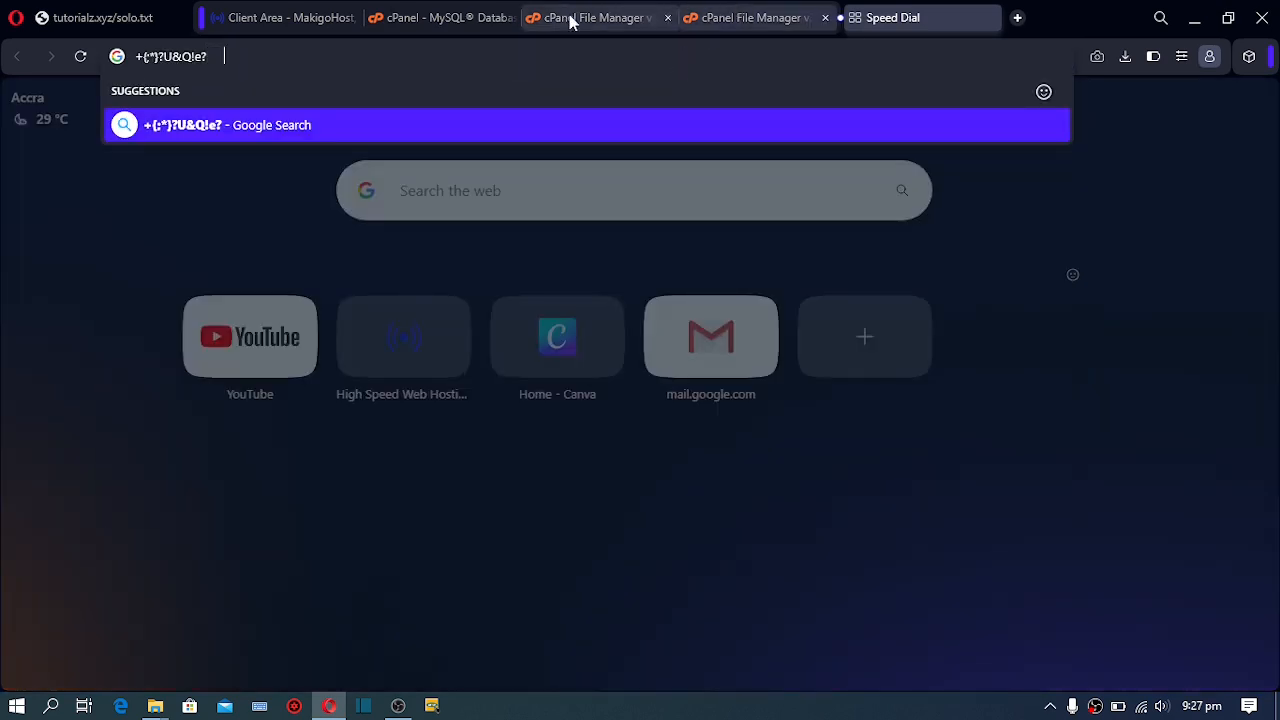
click(424, 32)
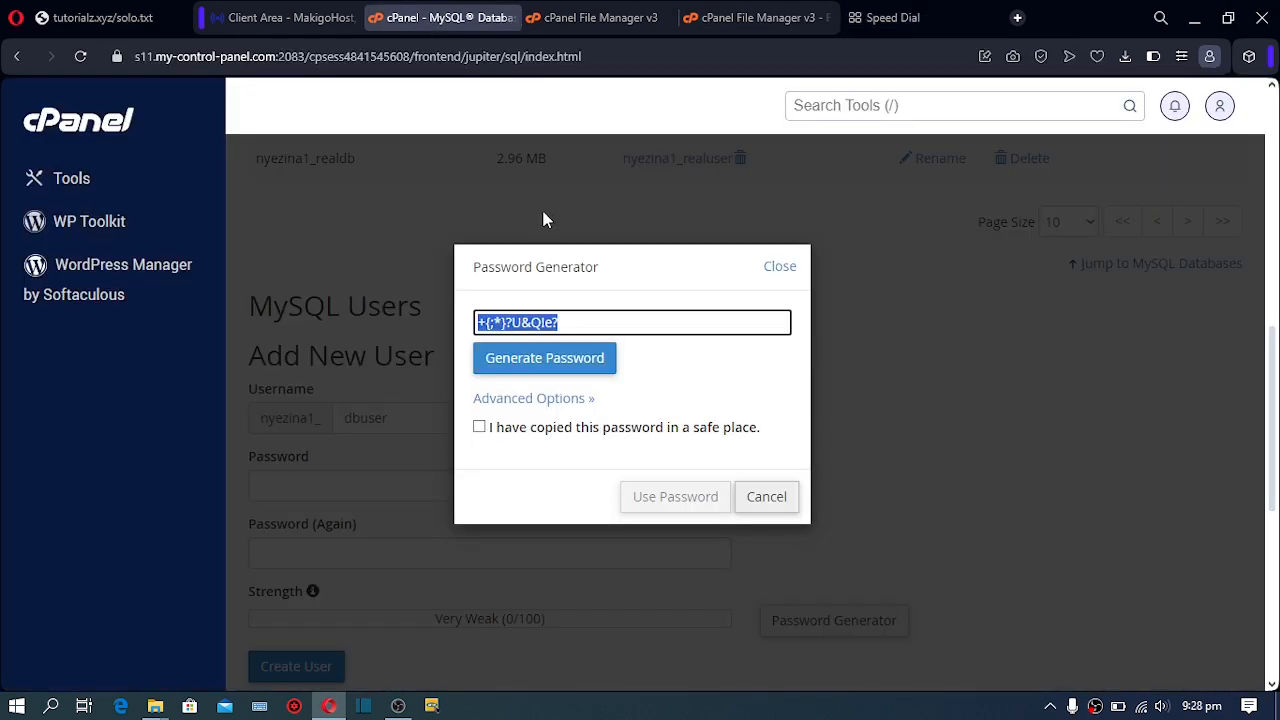
click(499, 436)
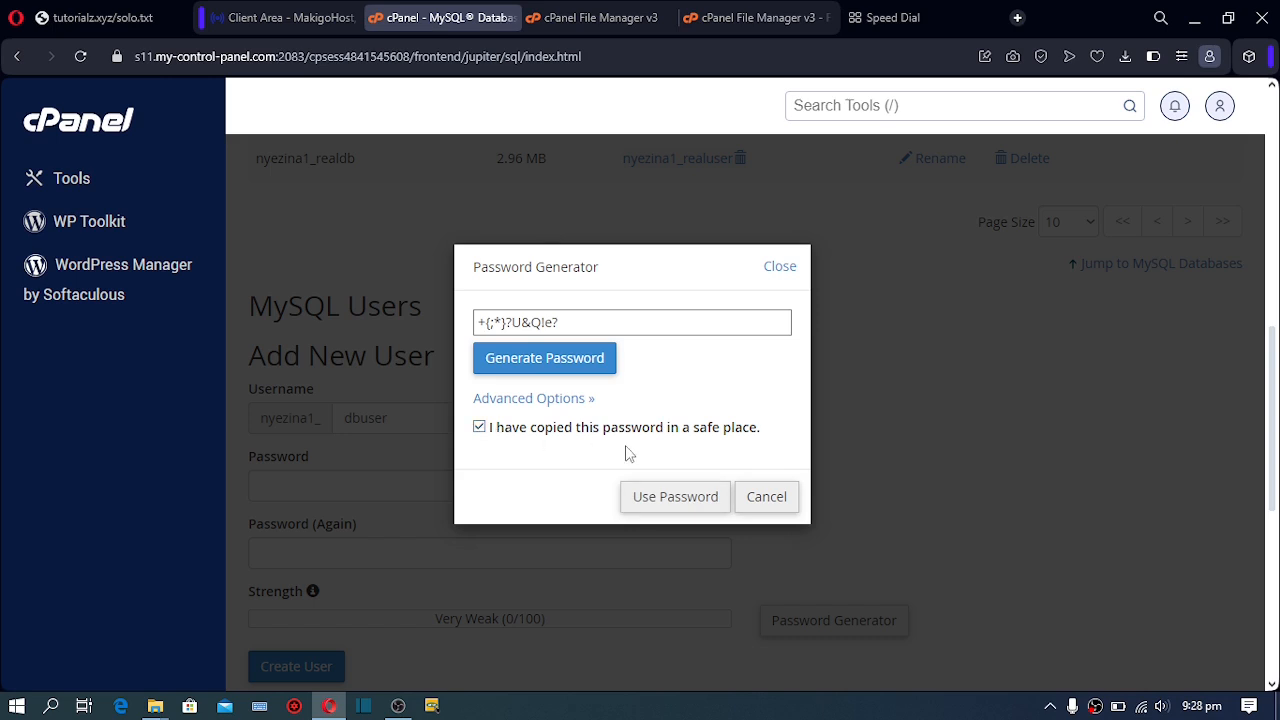
click(673, 505)
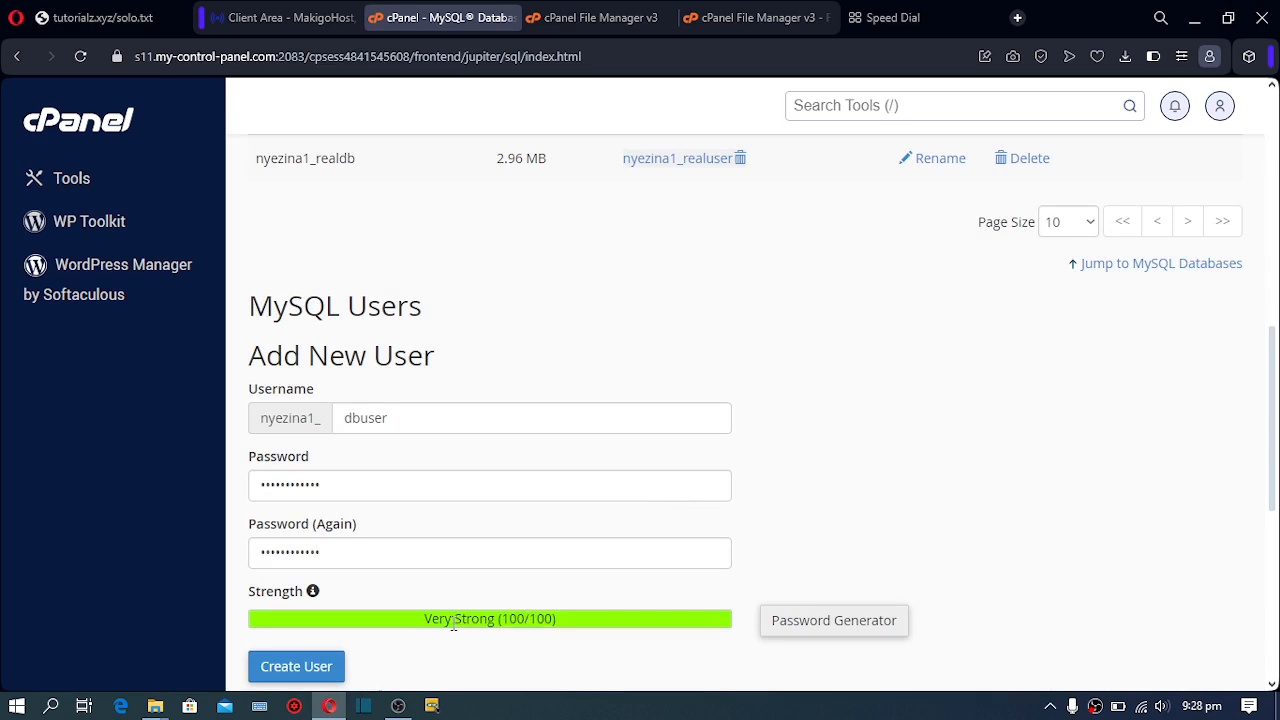
click(314, 674)
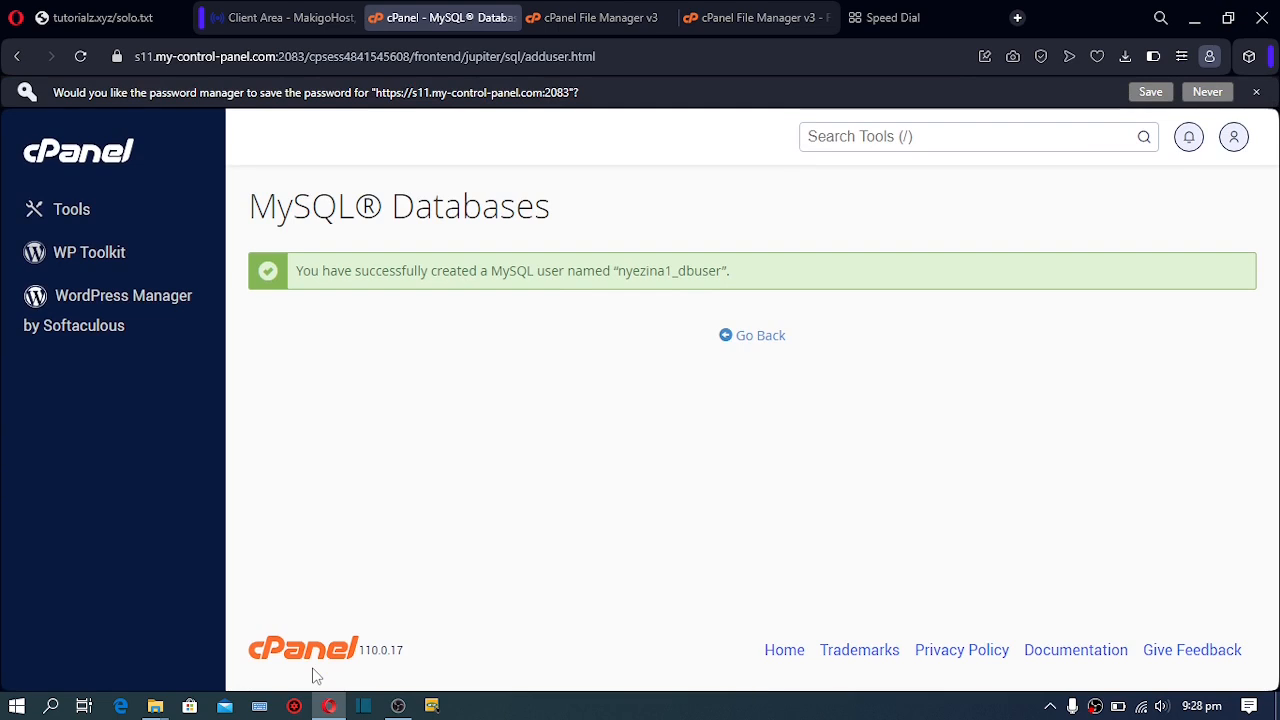
Add user dbuser to database dbname via the Add User To Database section
click(768, 340)
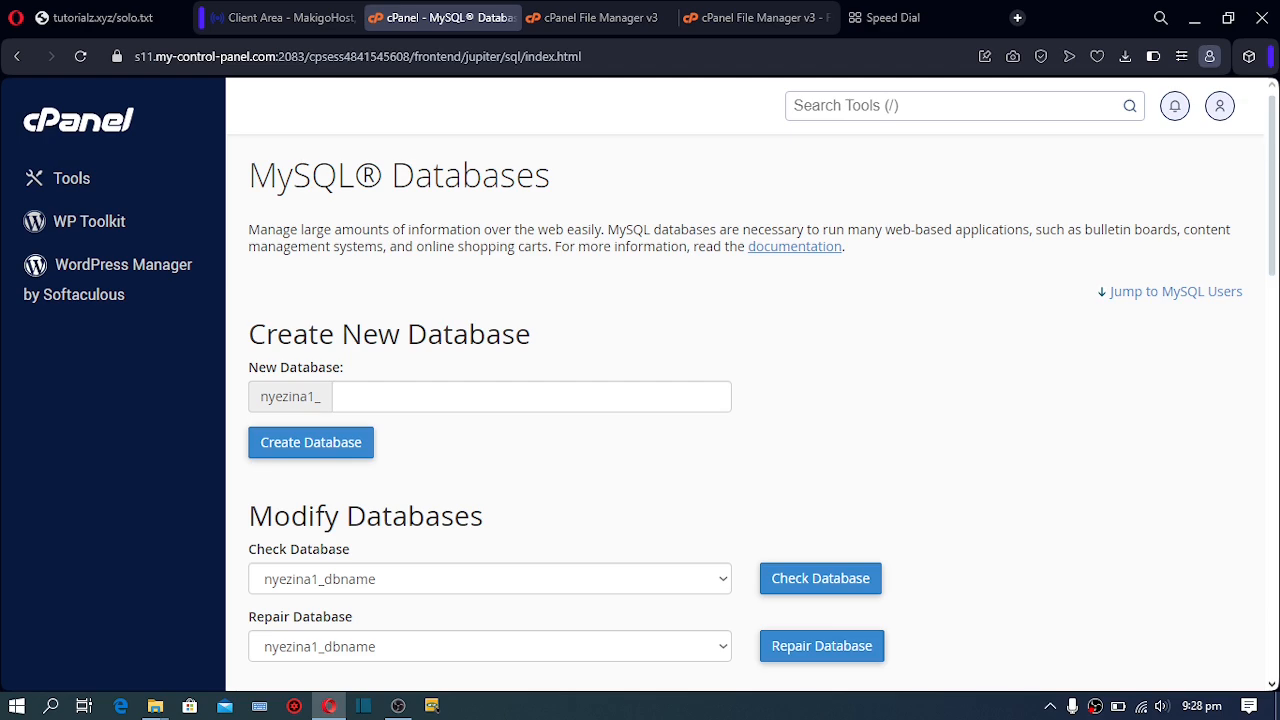
drag(1277, 157, 1277, 547)
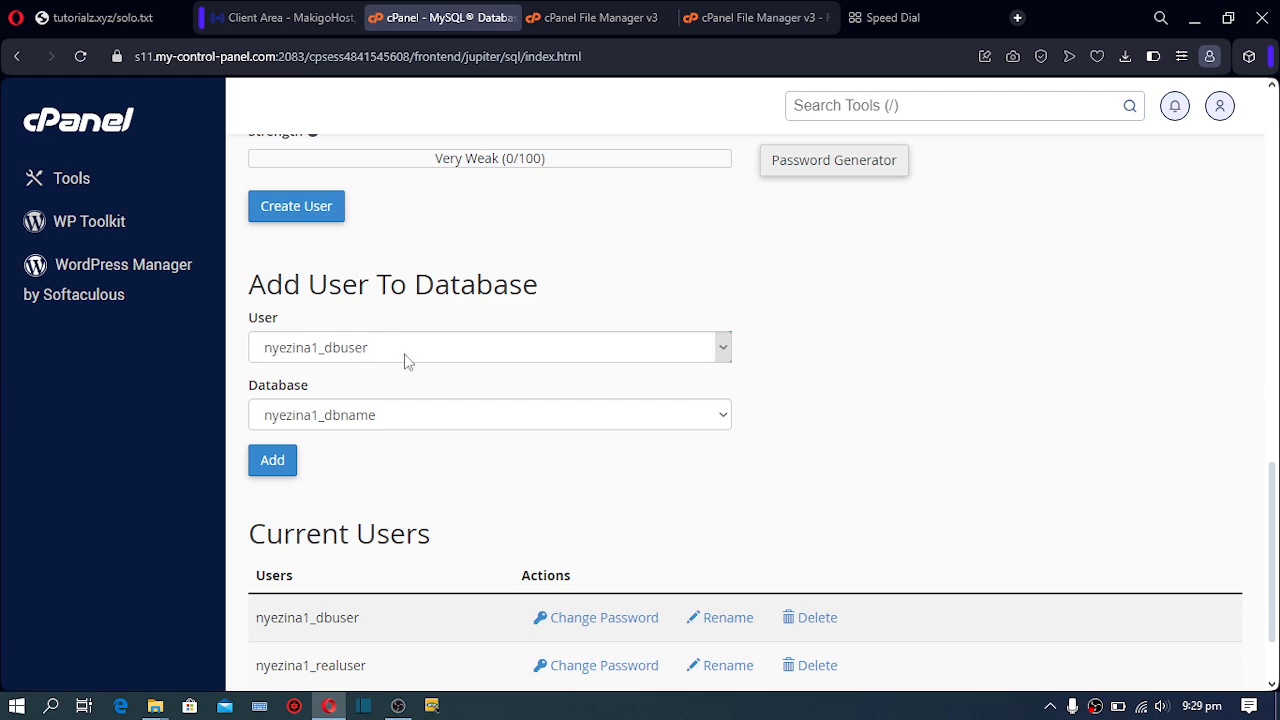
click(355, 358)
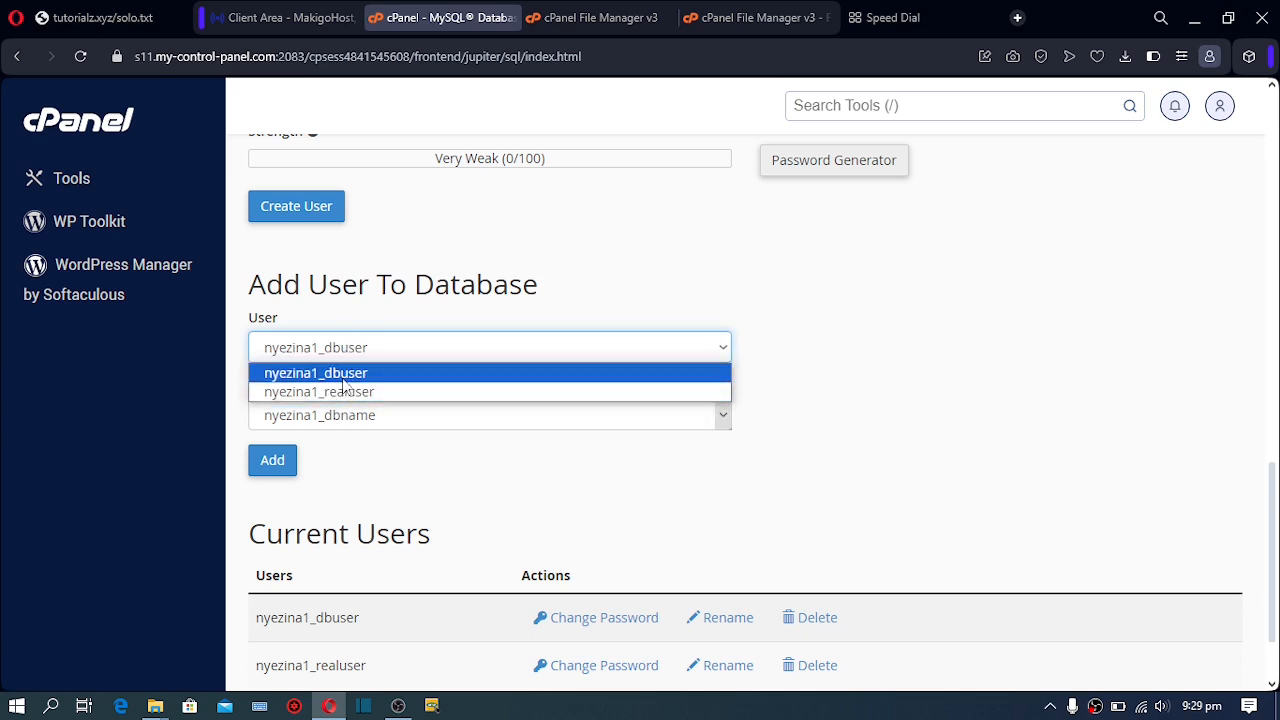
click(343, 378)
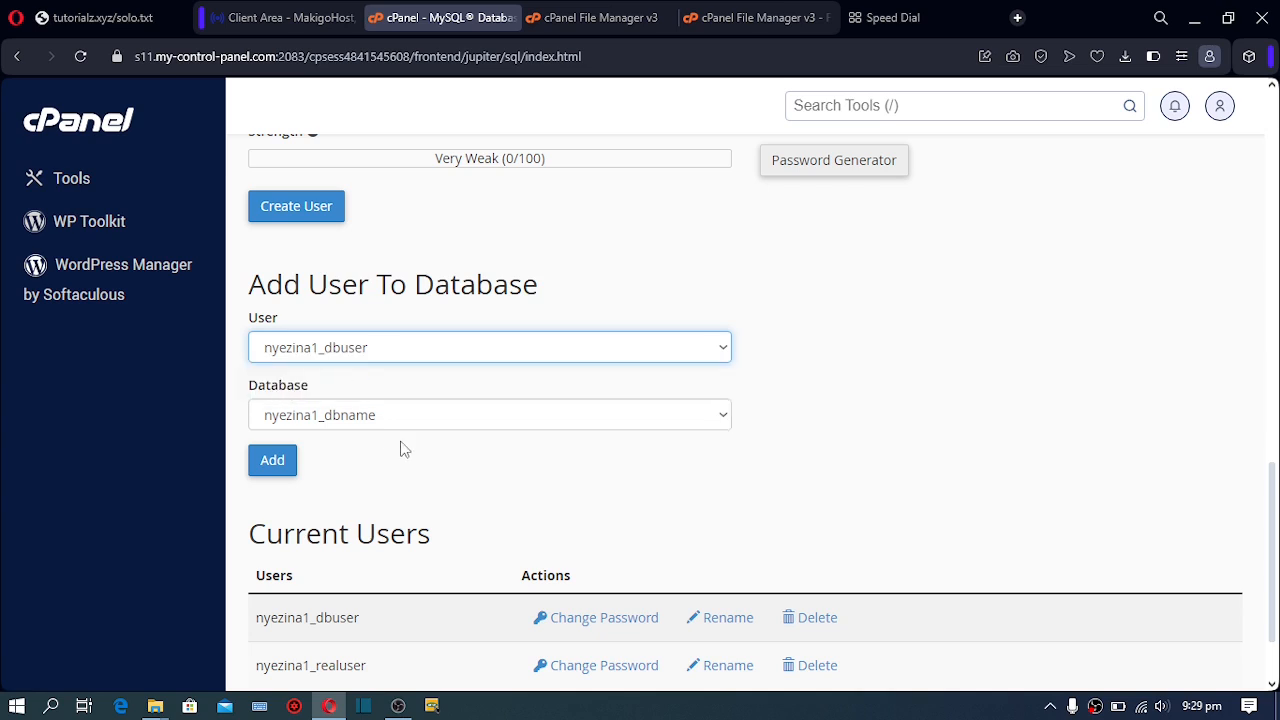
click(328, 418)
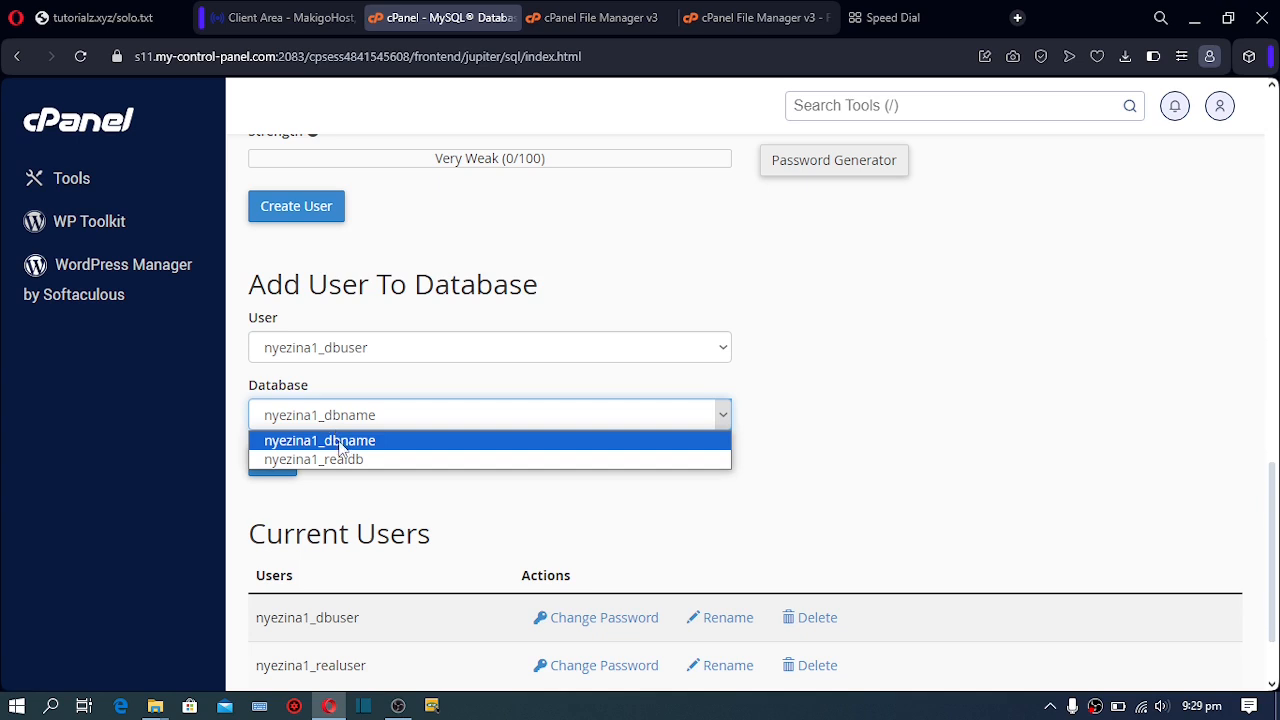
click(341, 449)
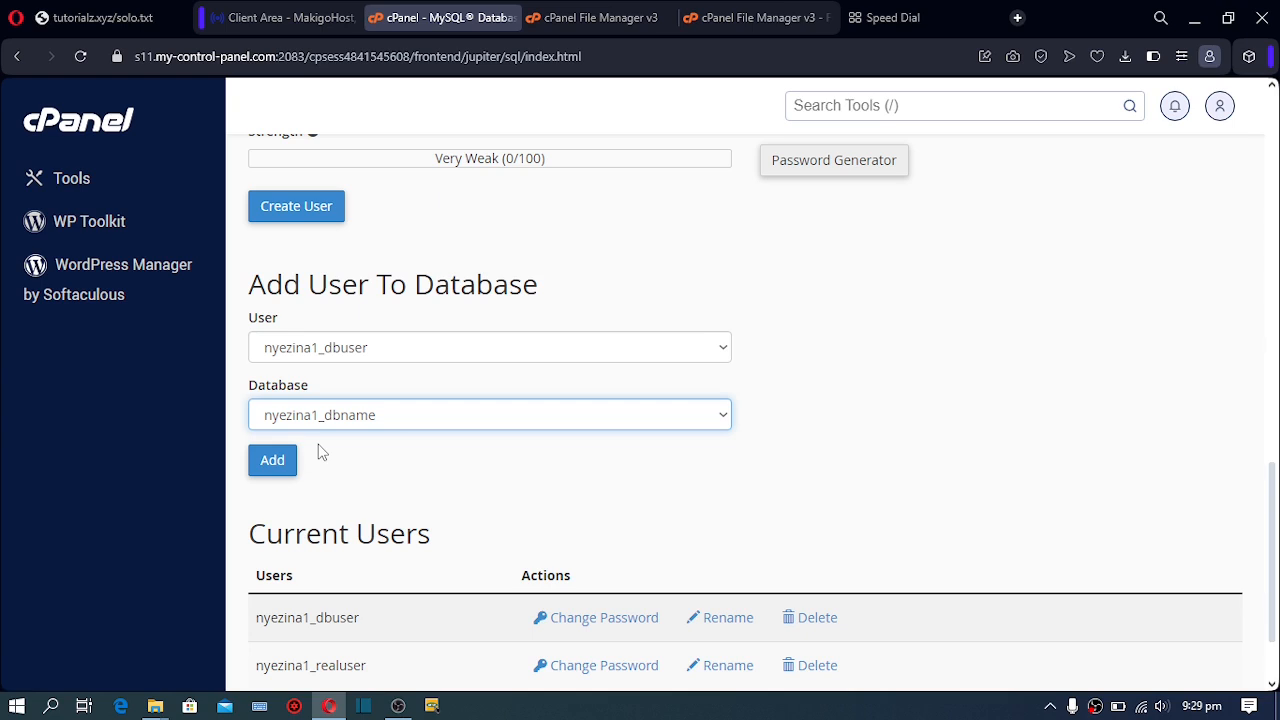
click(272, 462)
click(272, 462)
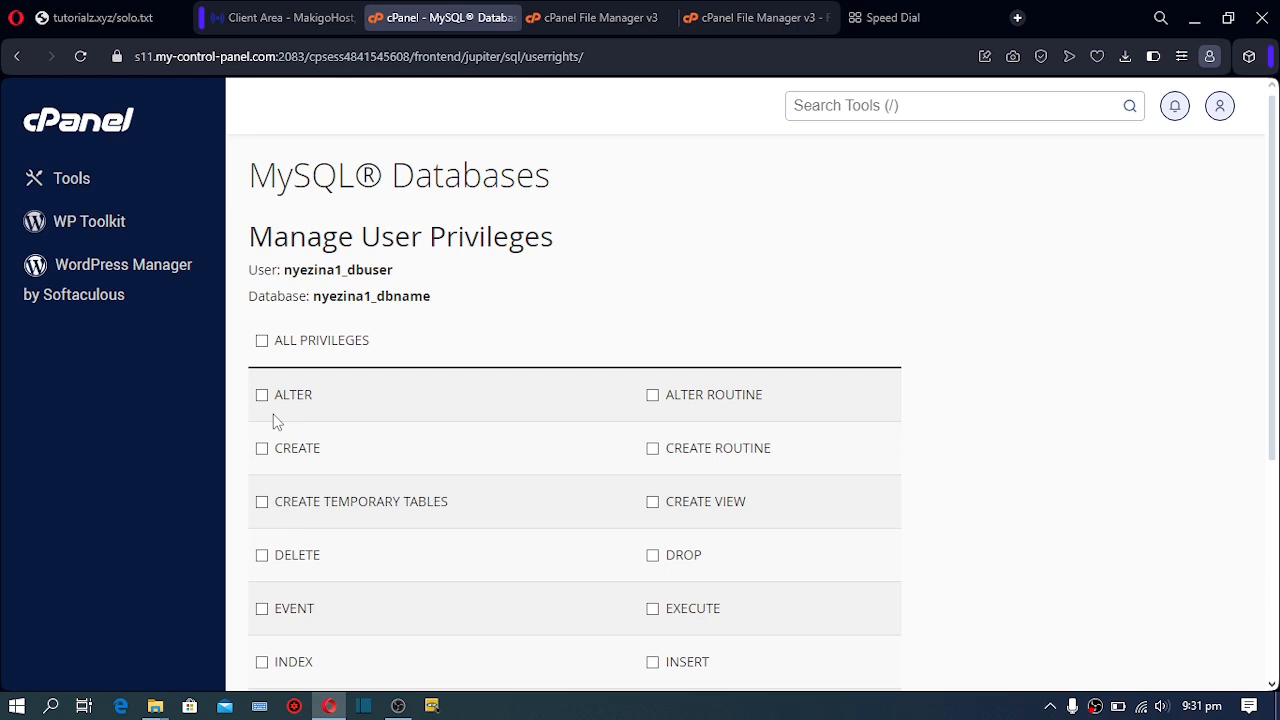
Give dbuser ALL PRIVILEGES on the dbname database and save the change
click(262, 342)
drag(1274, 283, 1274, 495)
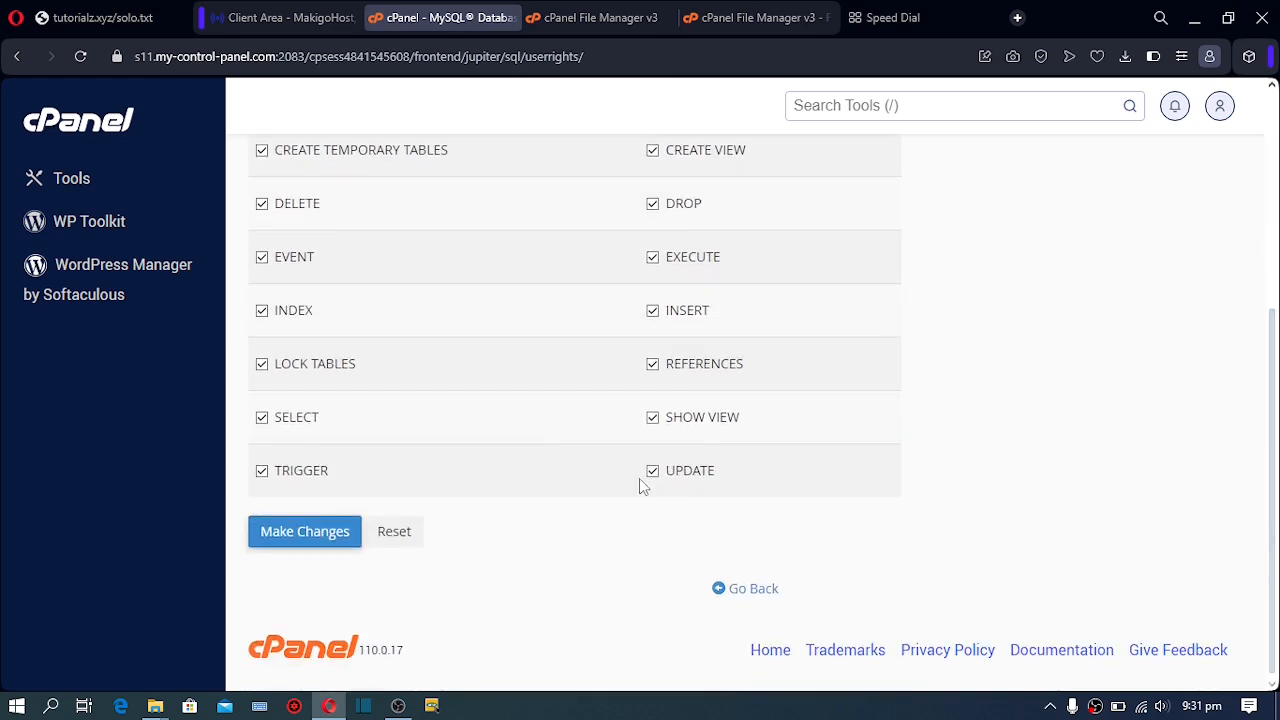
click(306, 542)
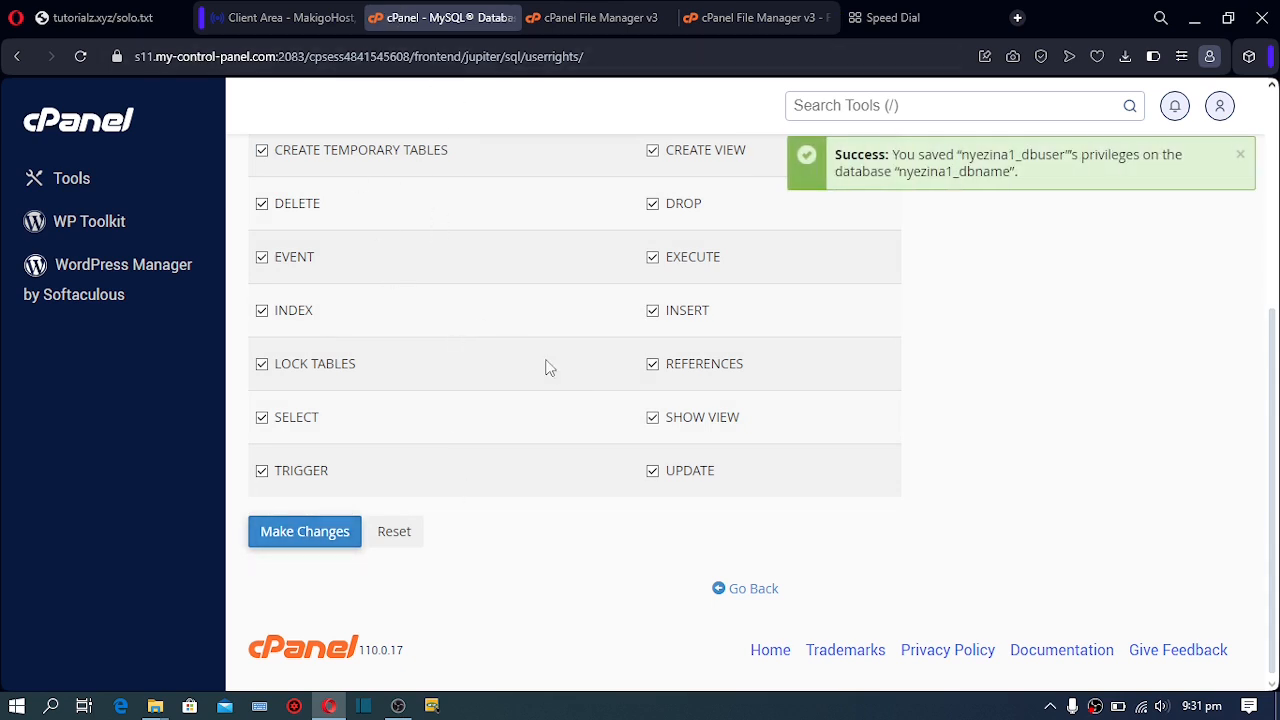
drag(1274, 492, 1274, 277)
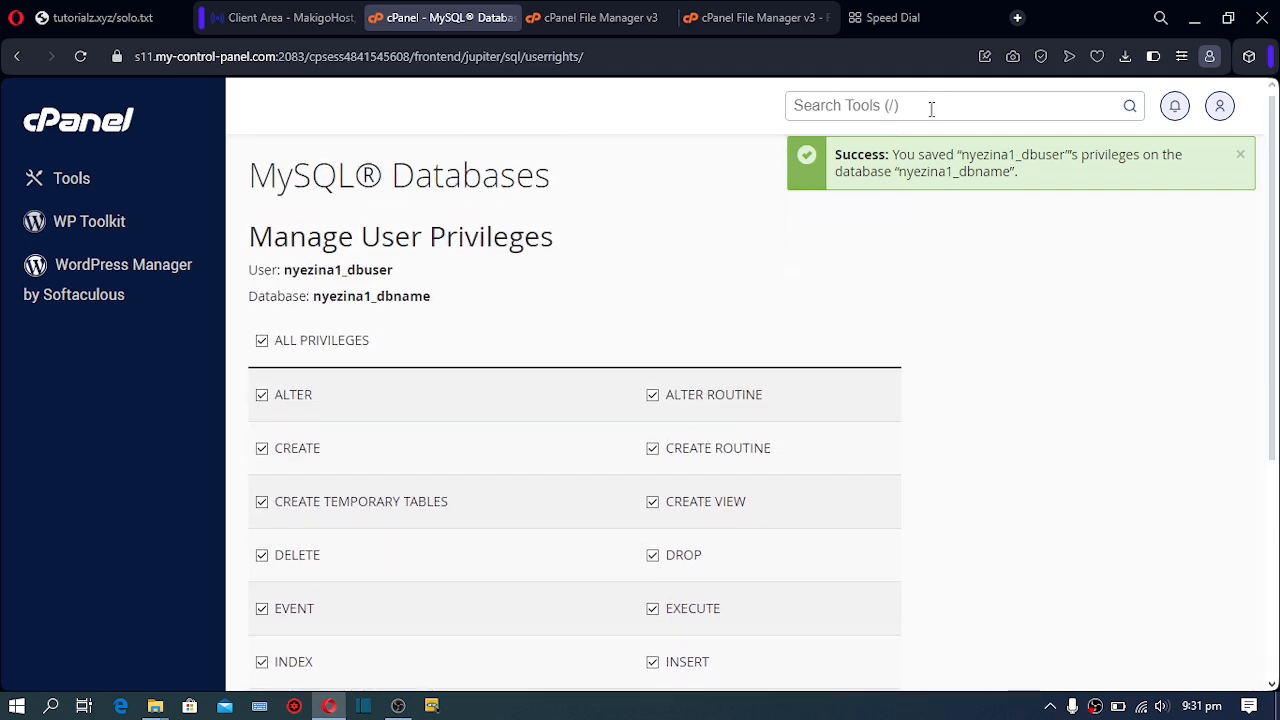
click(882, 18)
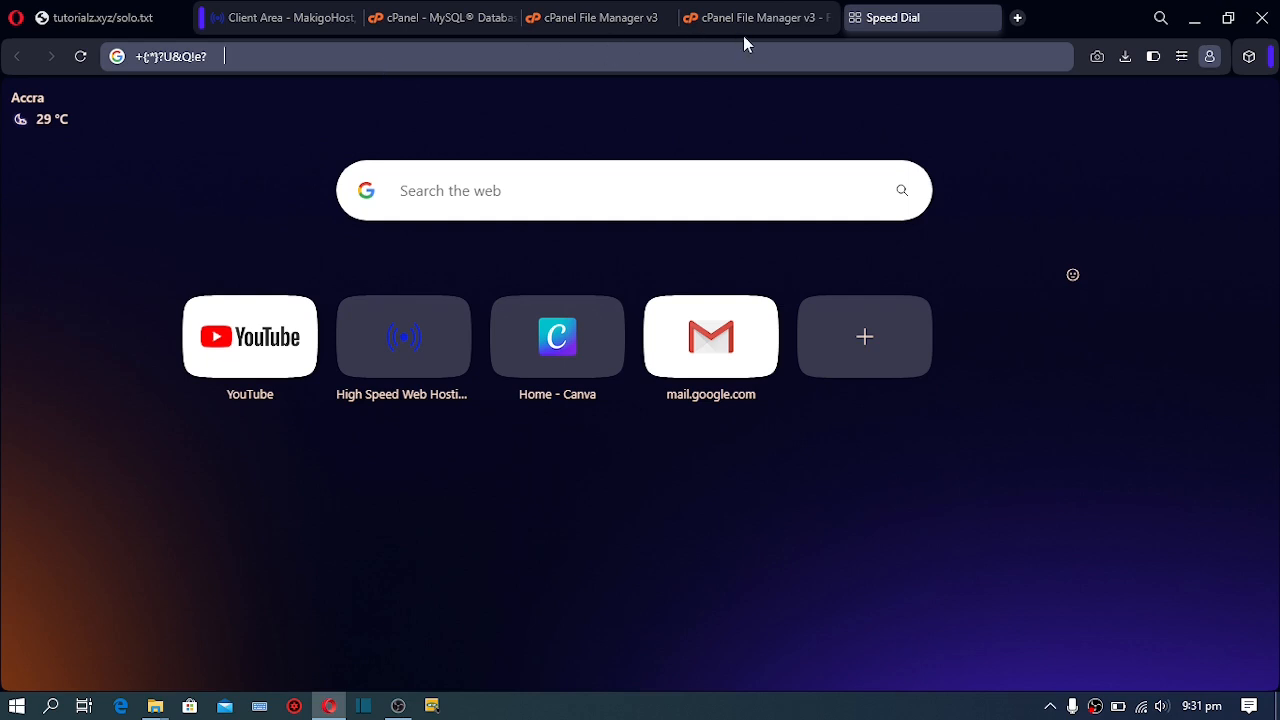
Return to the public_html listing and save File Manager settings to show hidden dotfiles
mouse_move(742, 21)
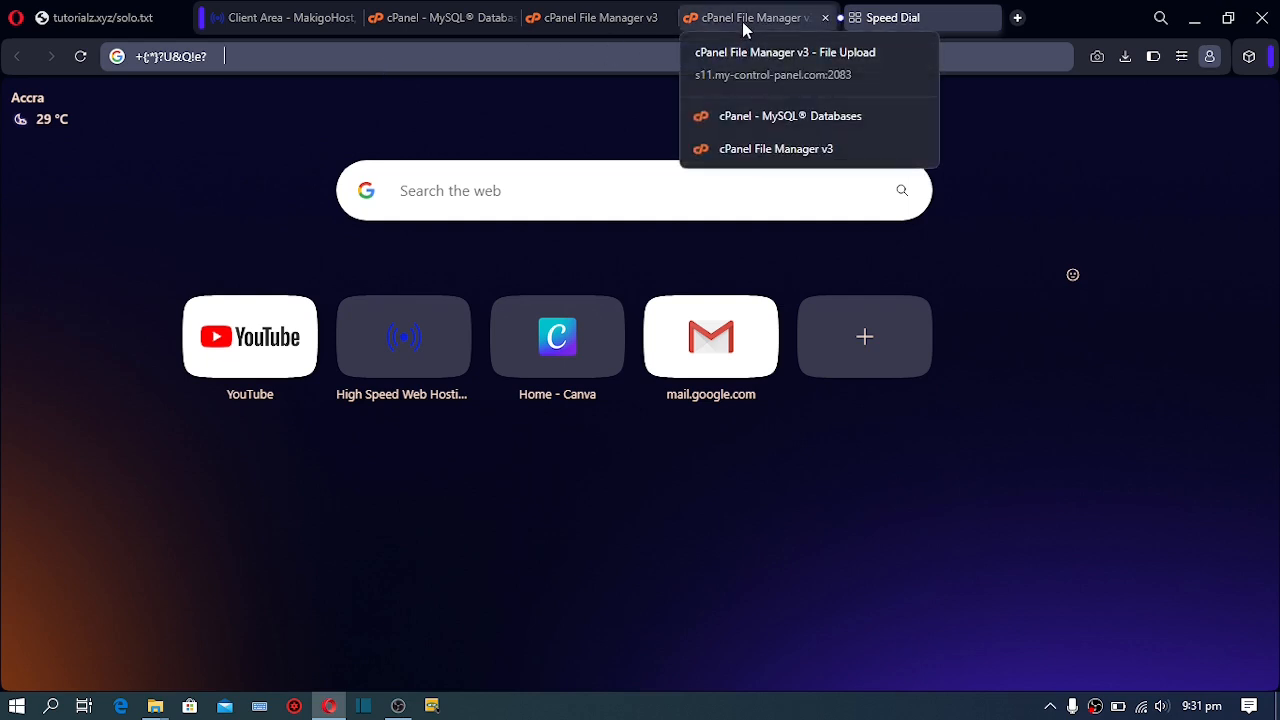
click(742, 21)
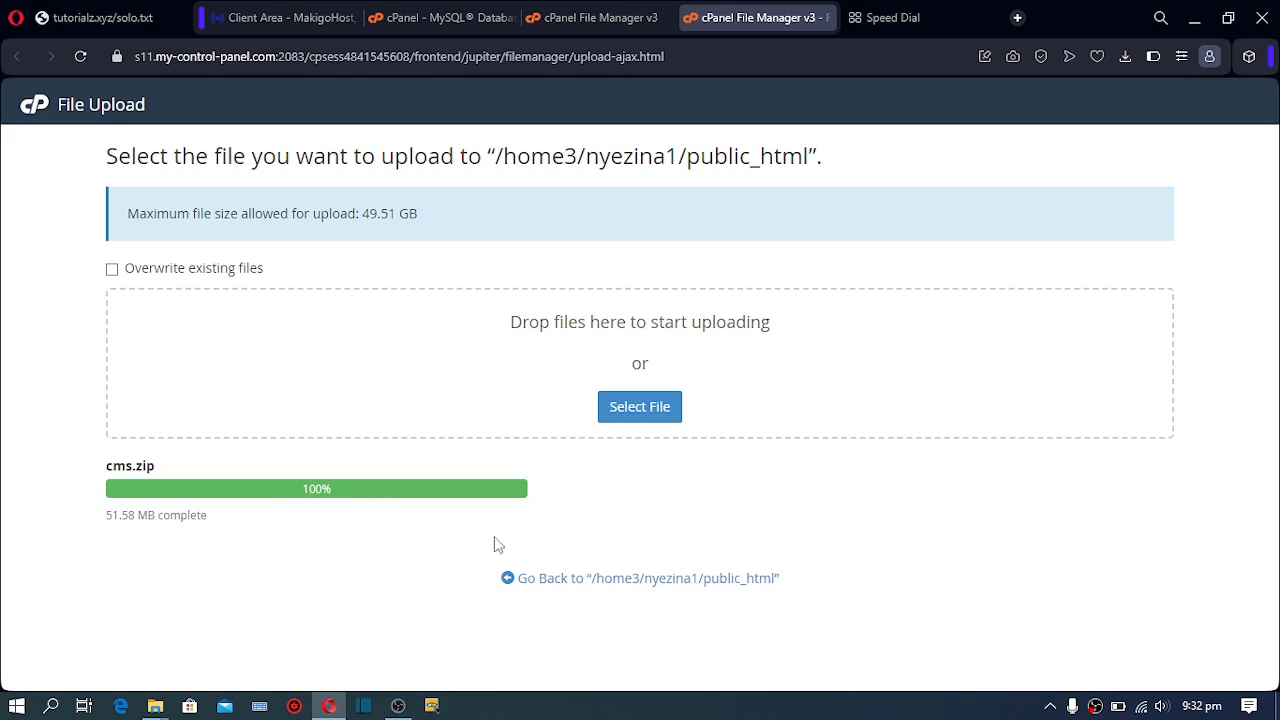
click(599, 580)
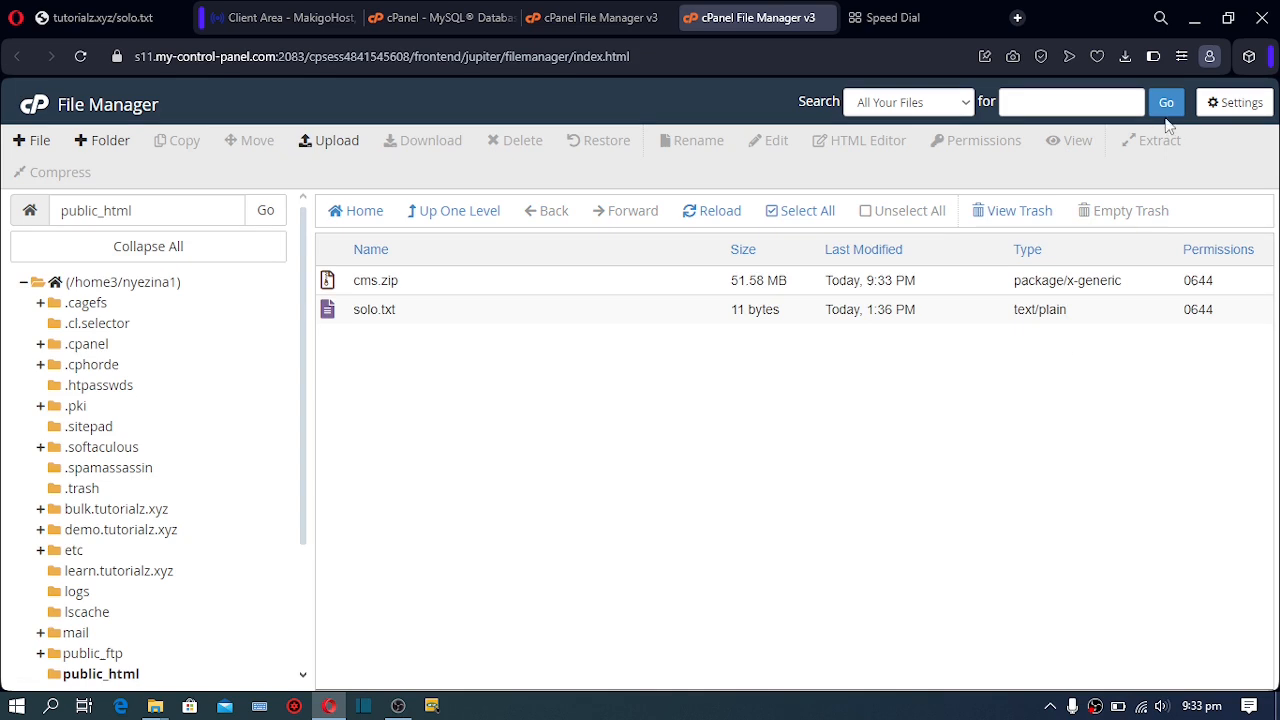
click(1208, 107)
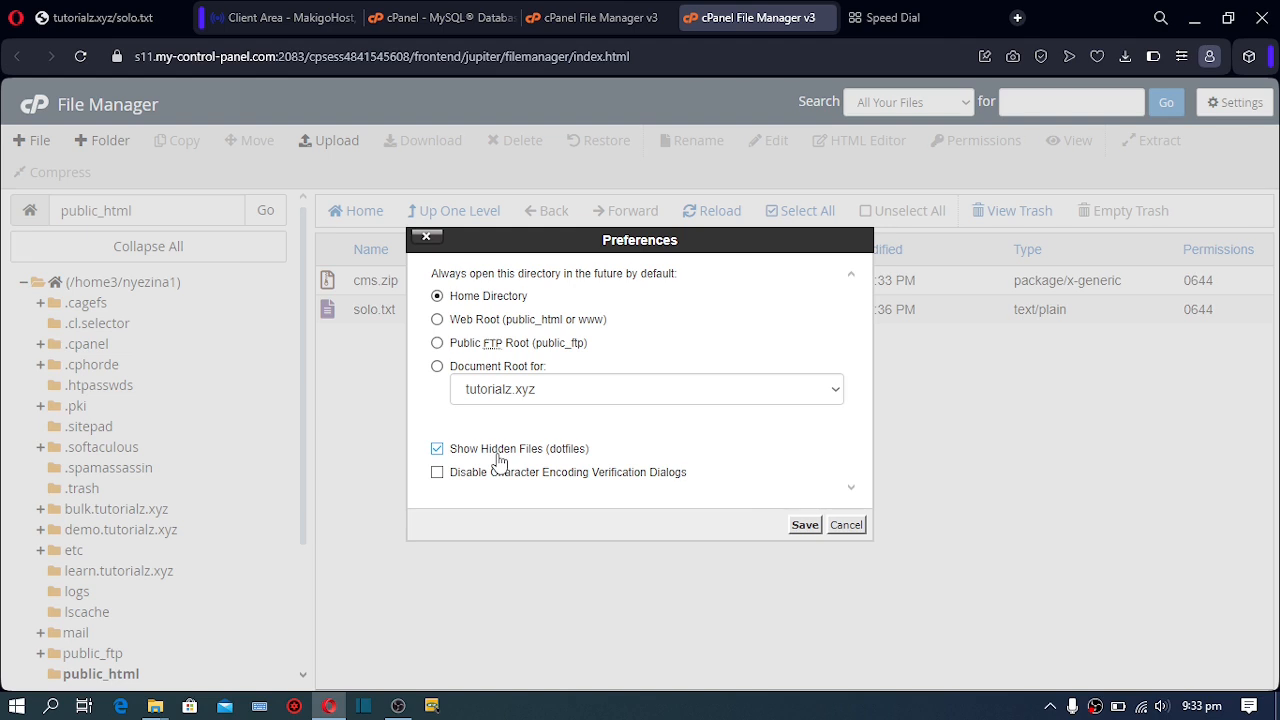
click(803, 527)
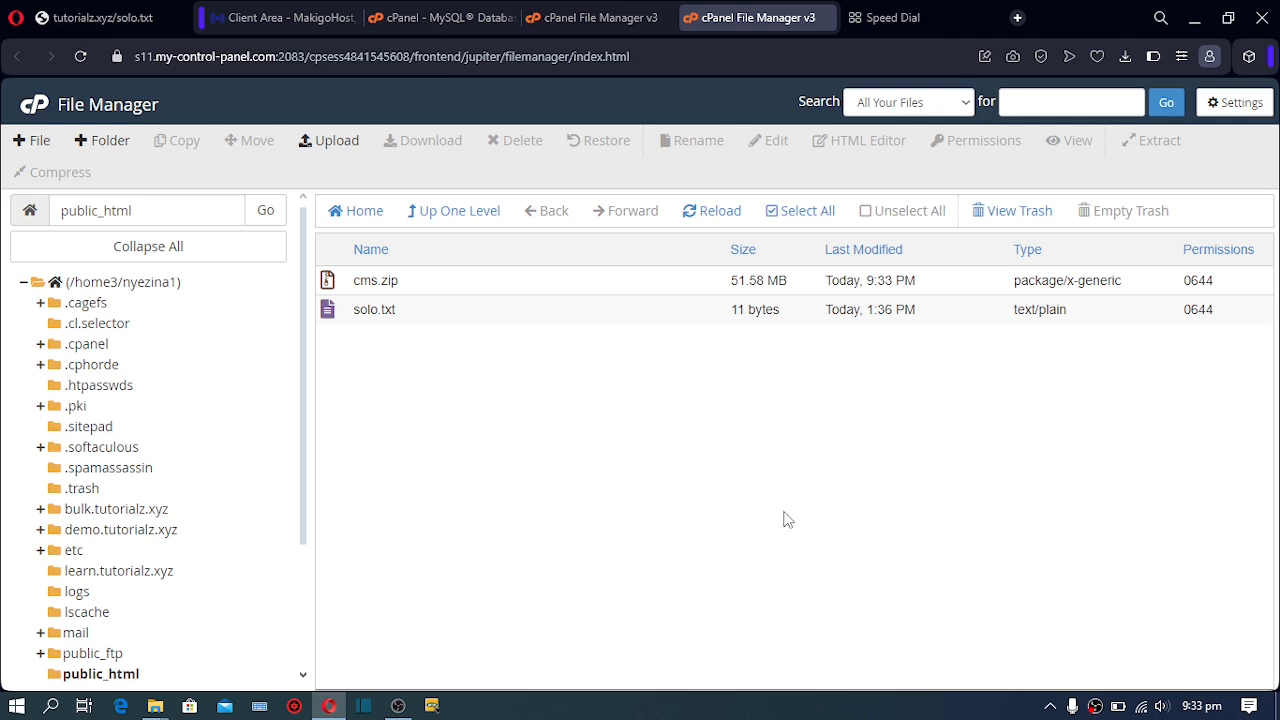
Move solo.txt from public_html to the trash
click(341, 314)
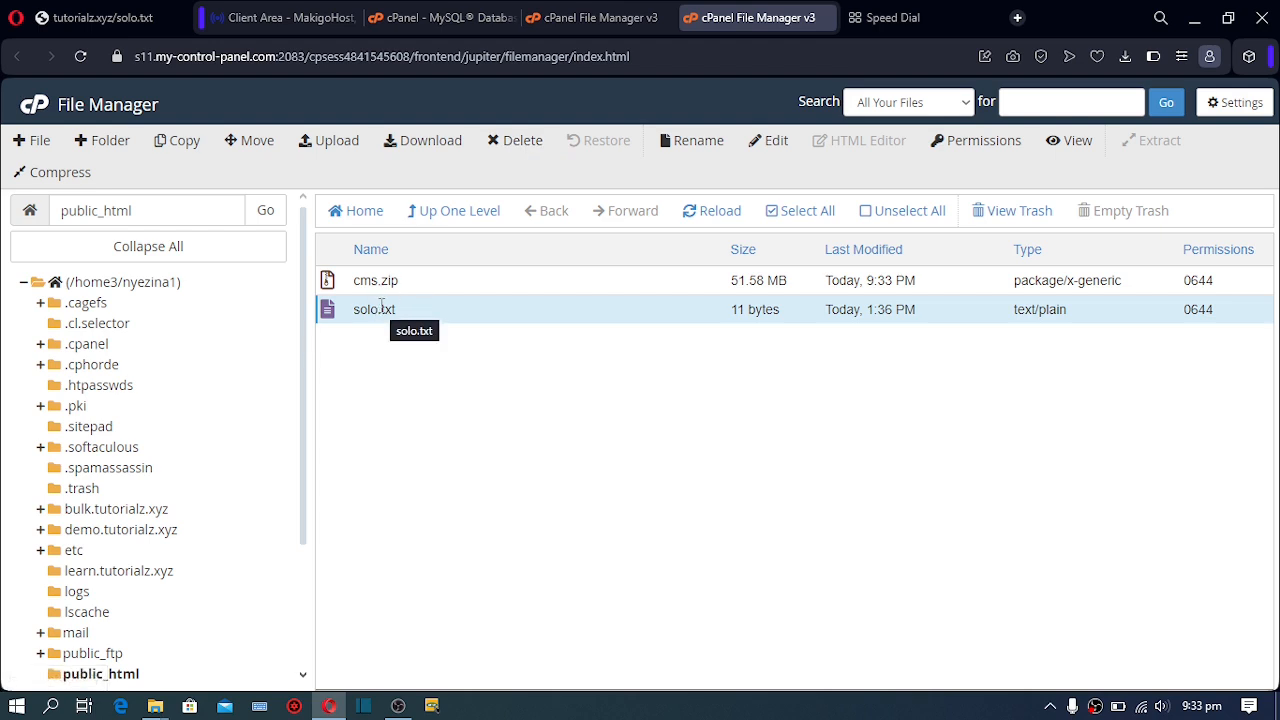
click(514, 142)
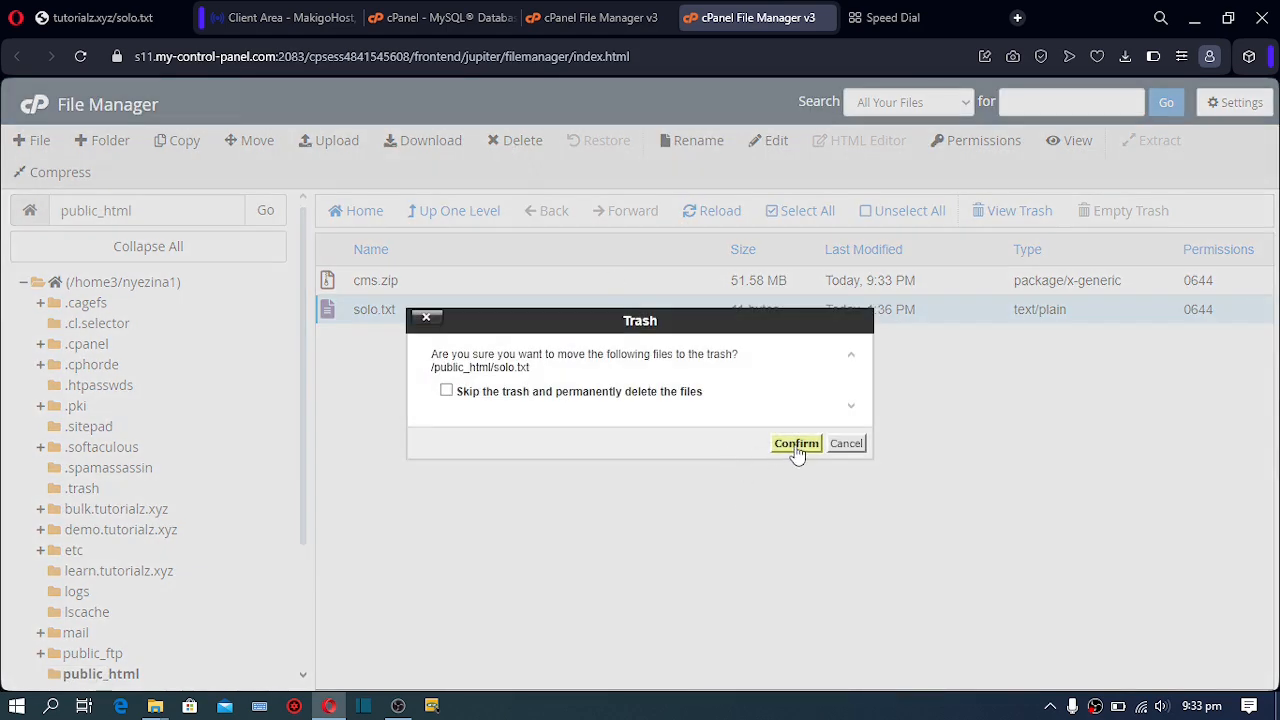
click(797, 445)
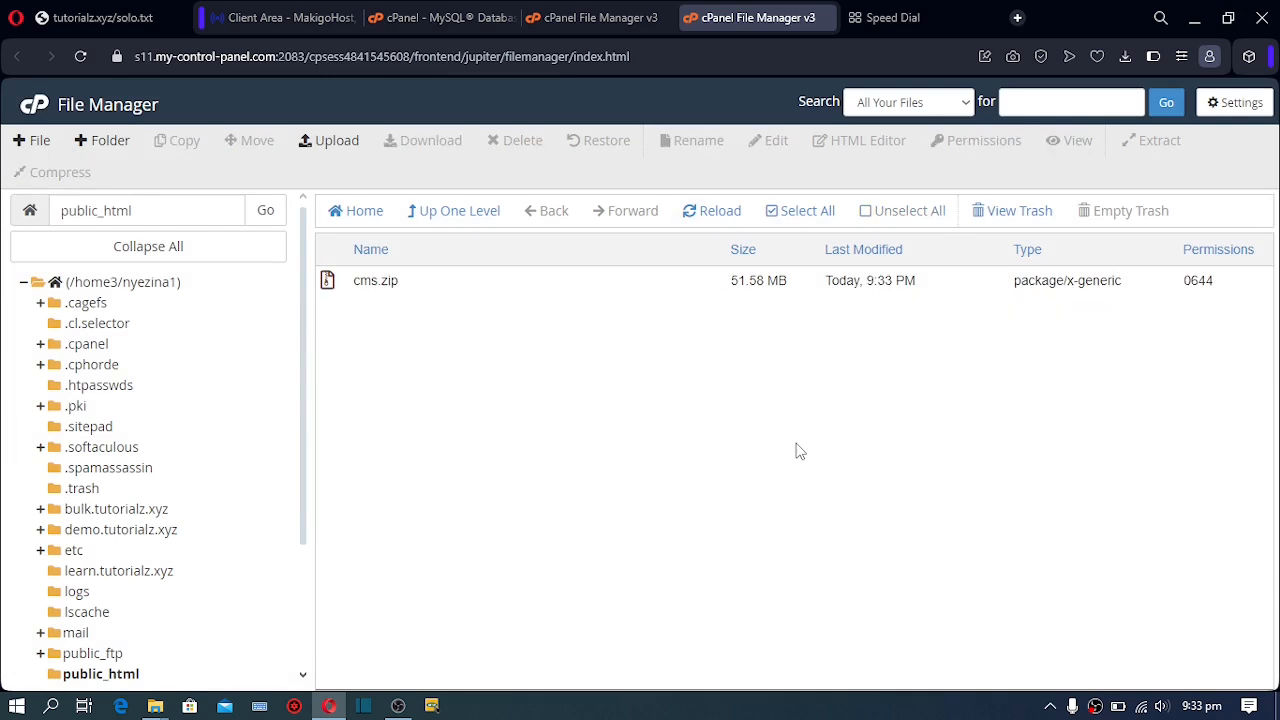
Extract cms.zip into /public_html, producing a cms folder
click(361, 285)
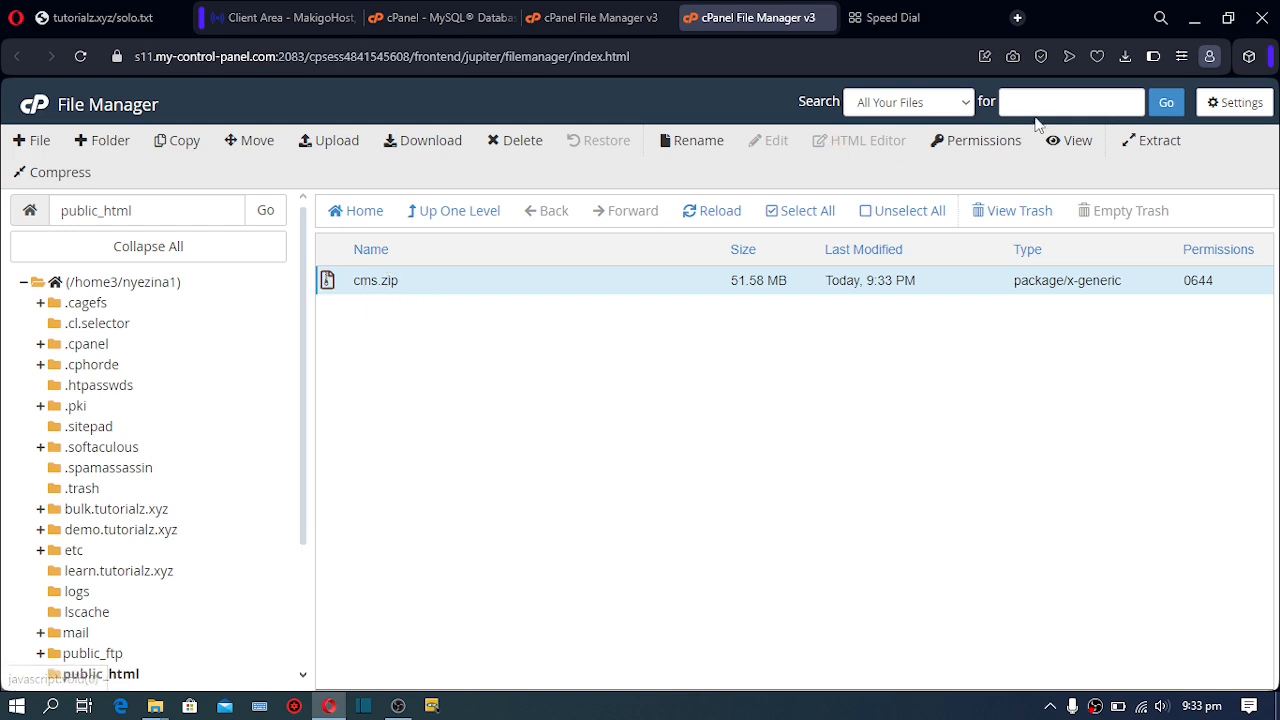
click(1160, 141)
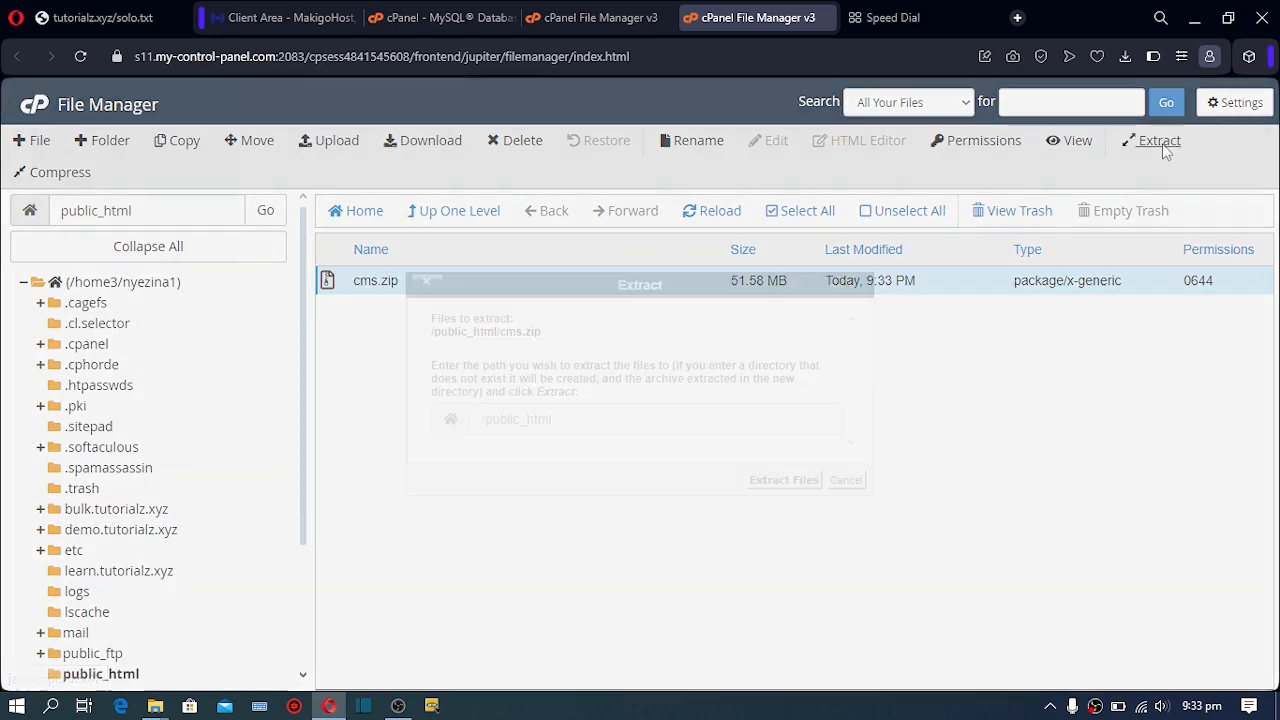
click(786, 482)
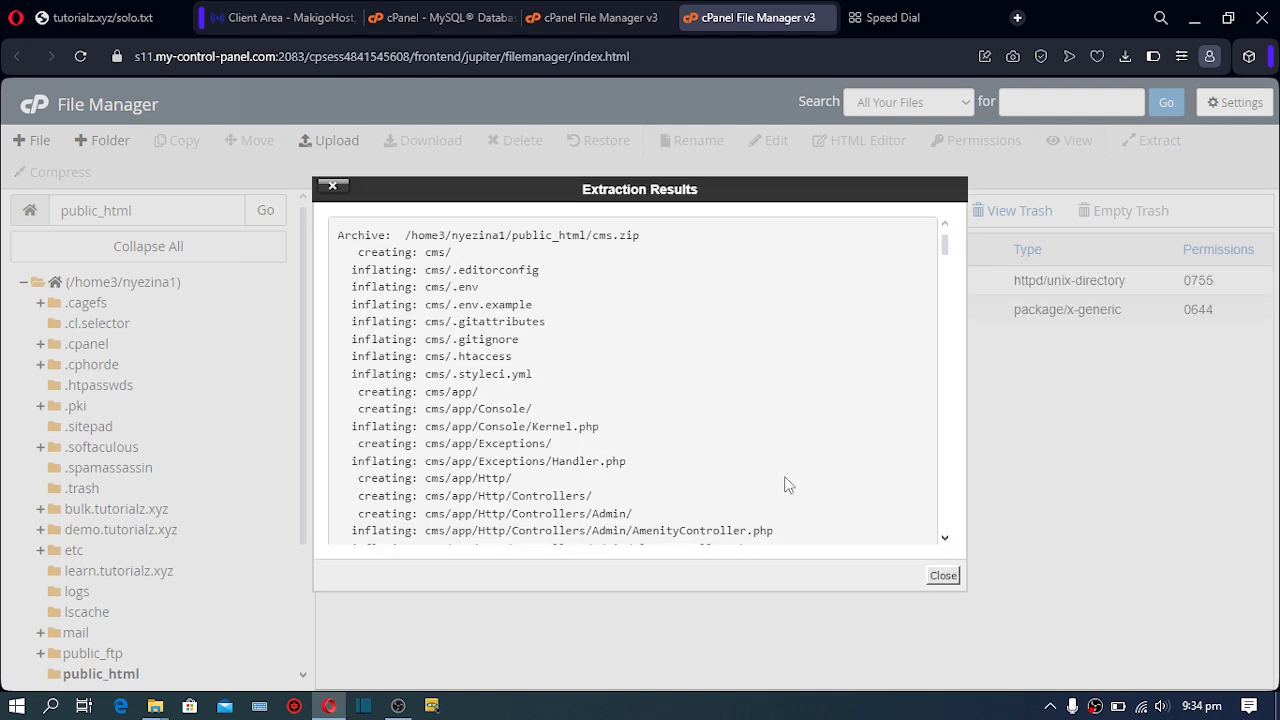
click(944, 578)
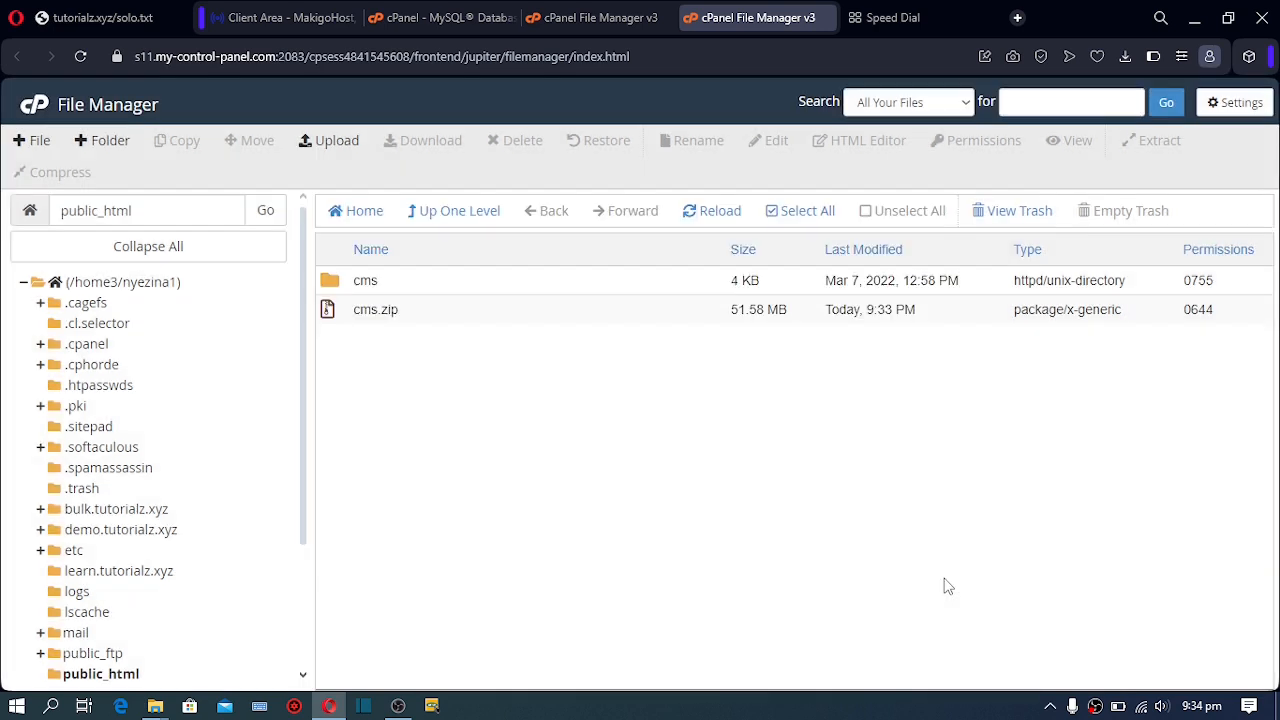
Trash cms.zip, leaving the extracted cms folder selected in public_html
click(362, 316)
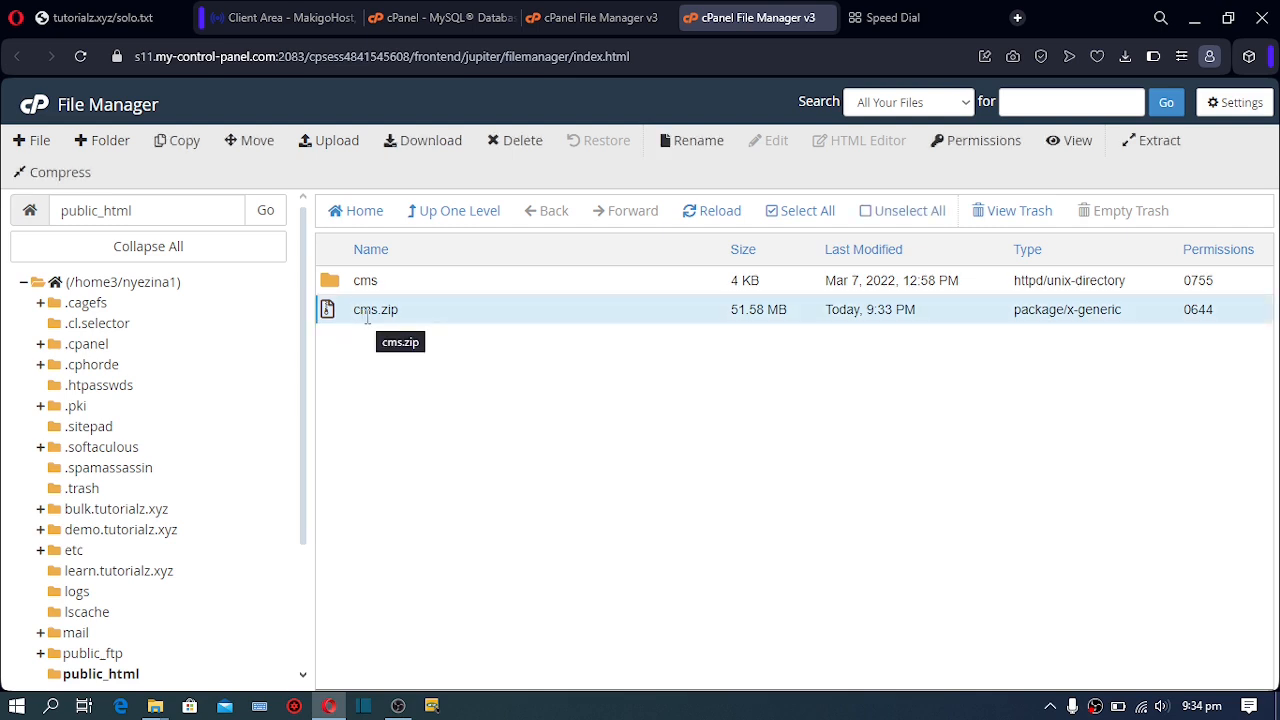
click(520, 148)
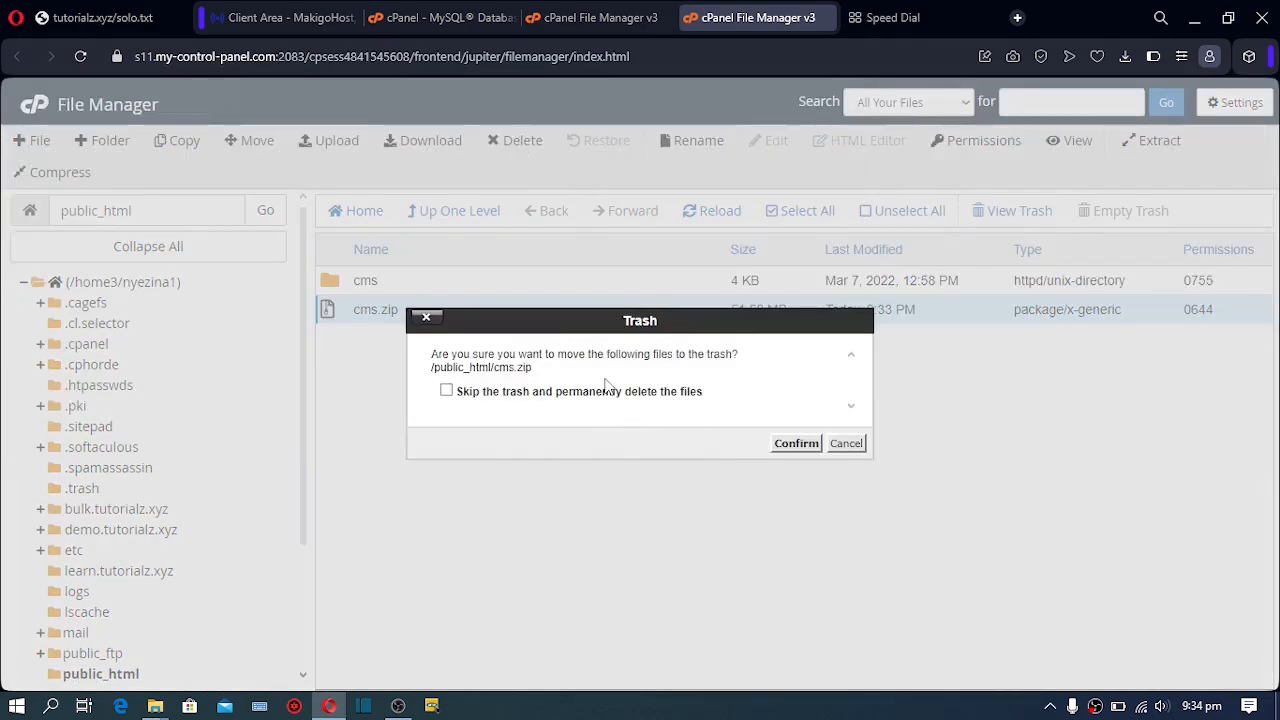
click(796, 445)
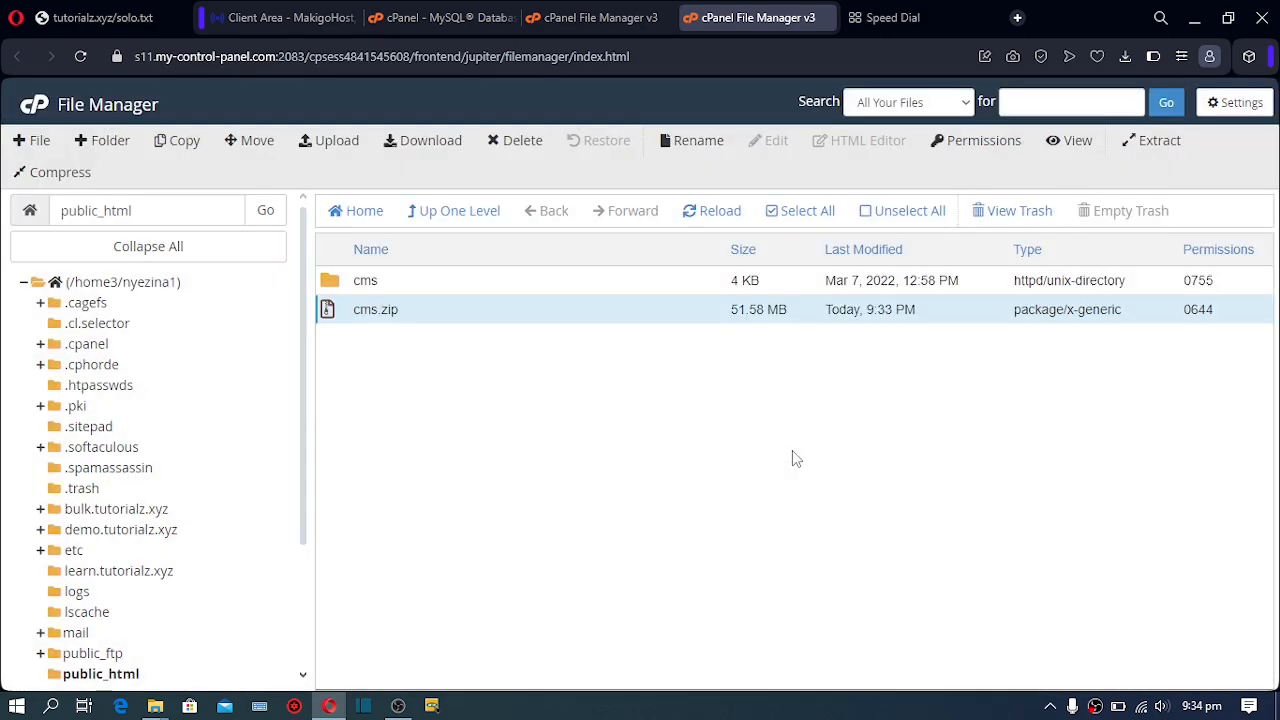
click(347, 288)
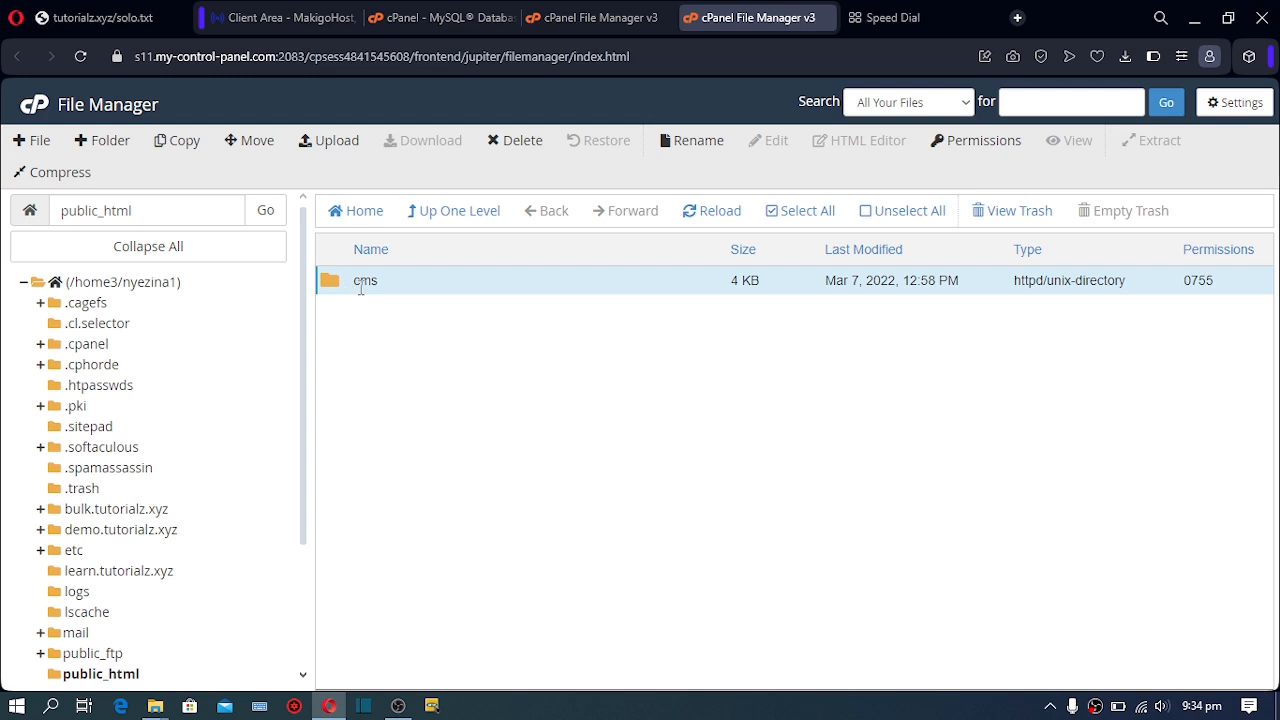
Move everything inside cms up to /public_html, then view the web root listing
double_click(337, 288)
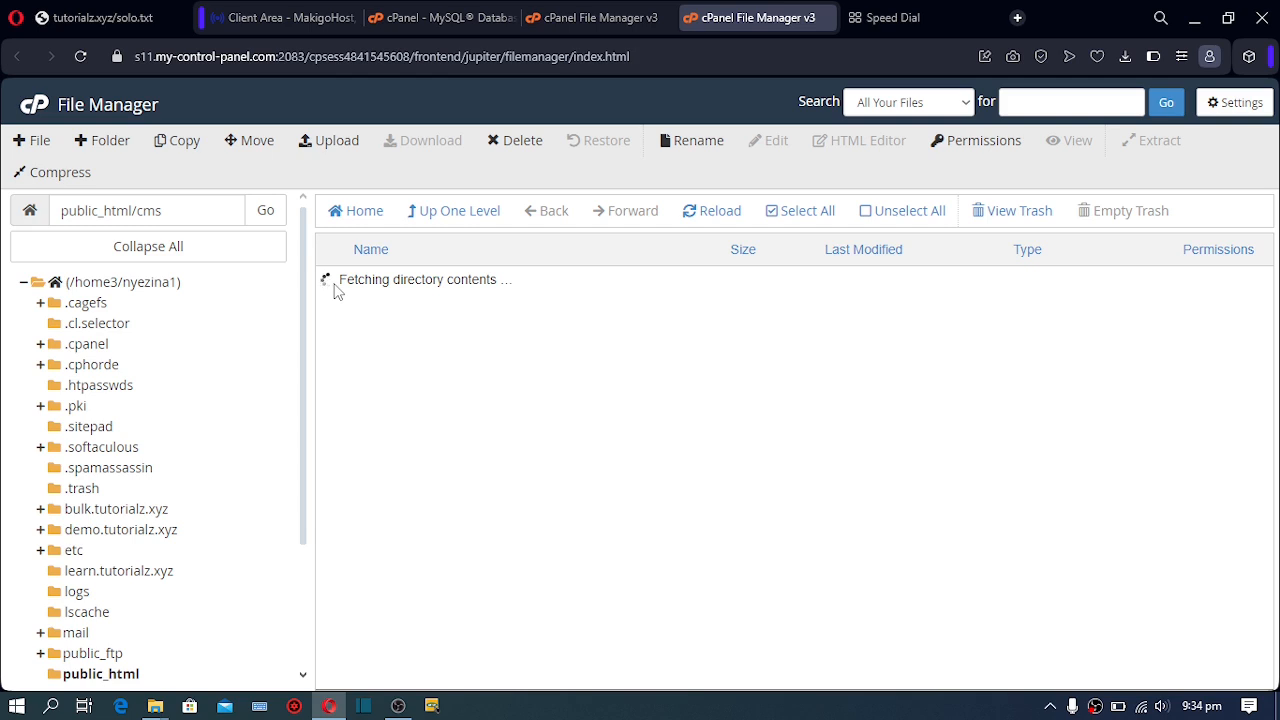
click(791, 211)
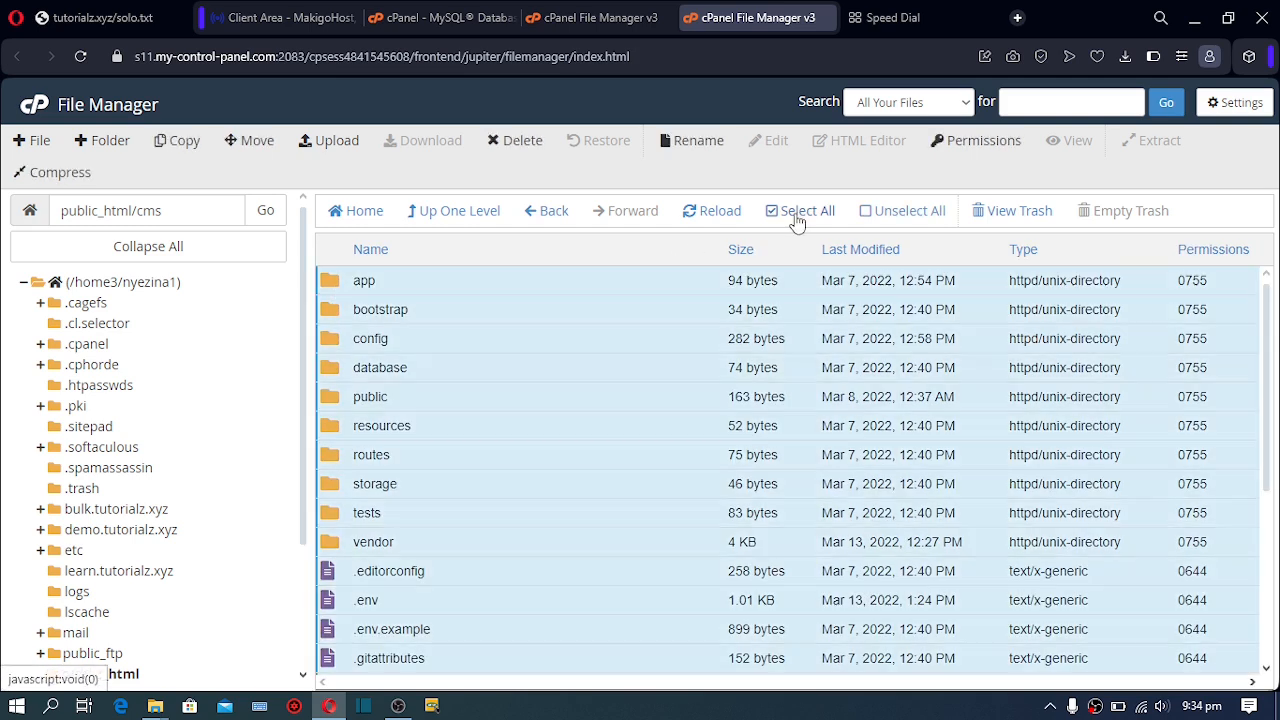
click(257, 140)
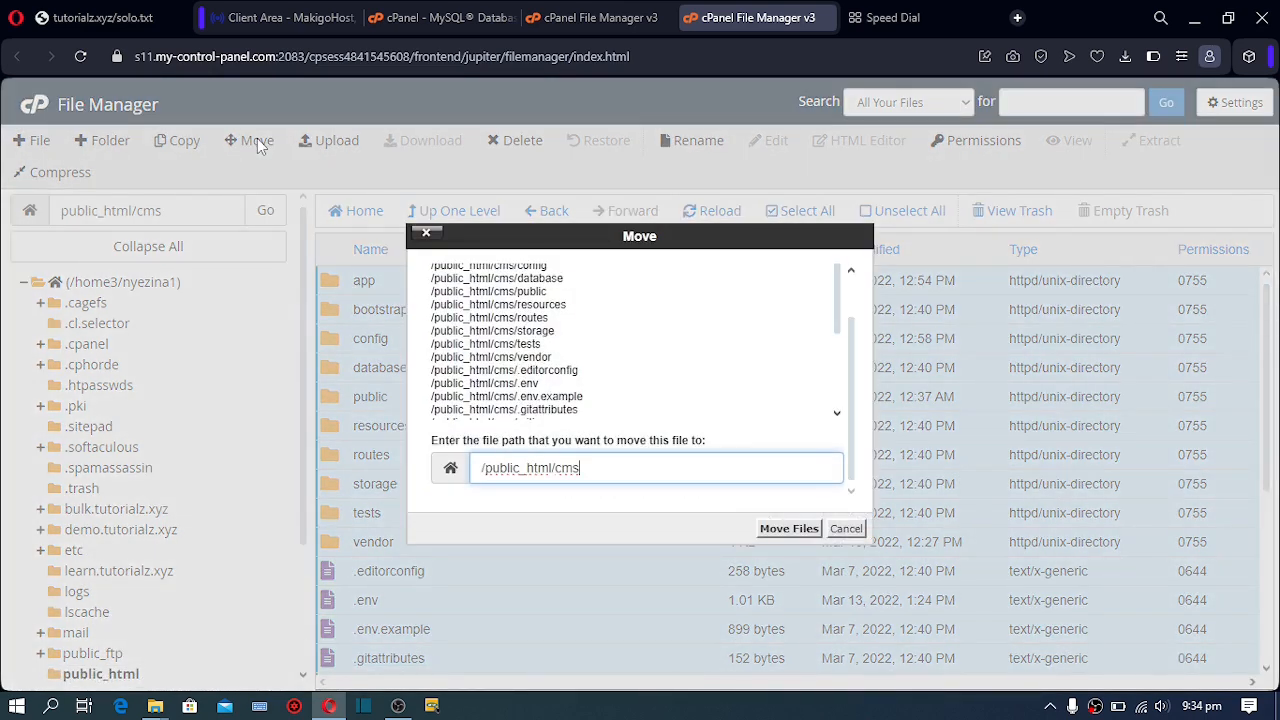
key(BackSpace)
key(BackSpace)
key(BackSpace)
click(788, 529)
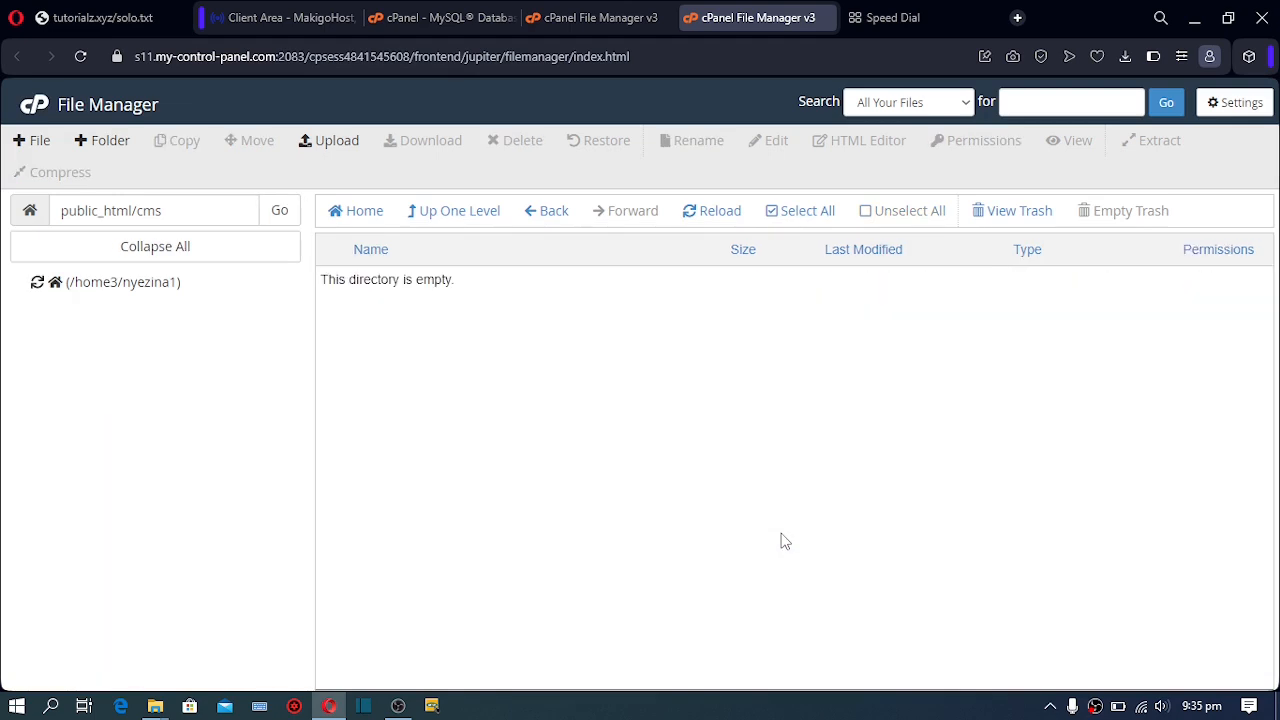
click(435, 228)
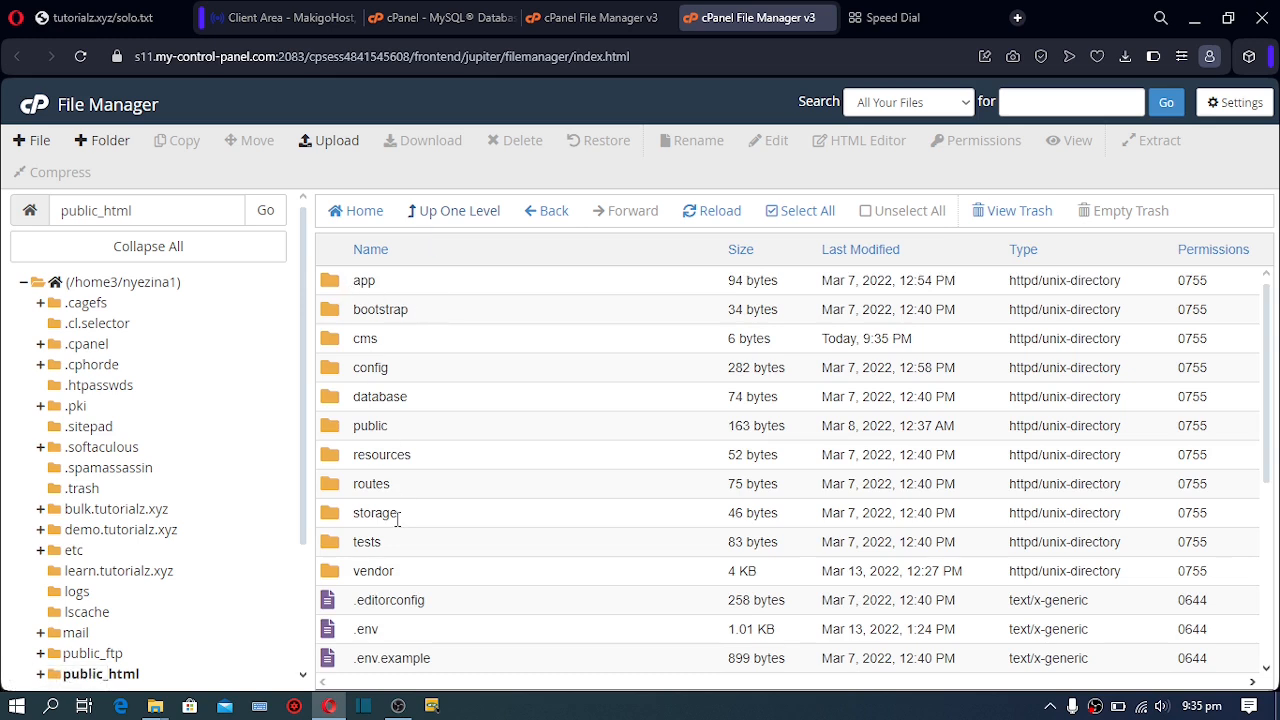
double_click(137, 210)
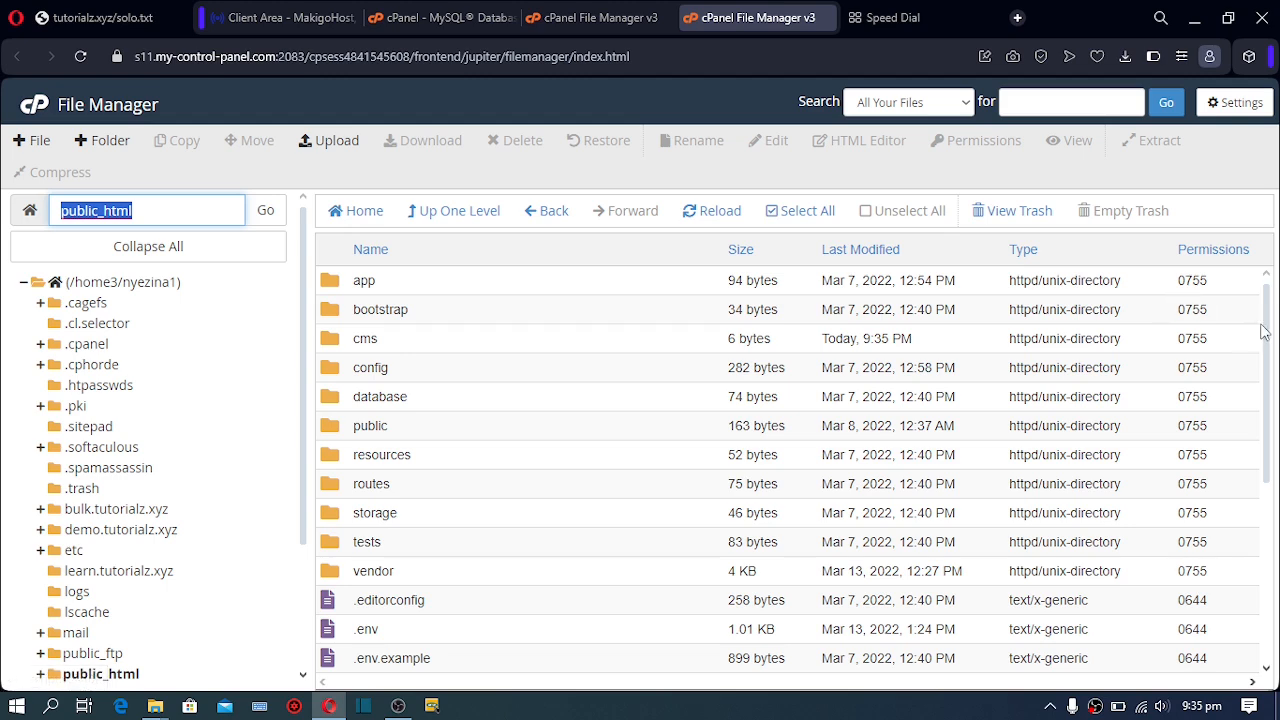
drag(1266, 334, 1263, 471)
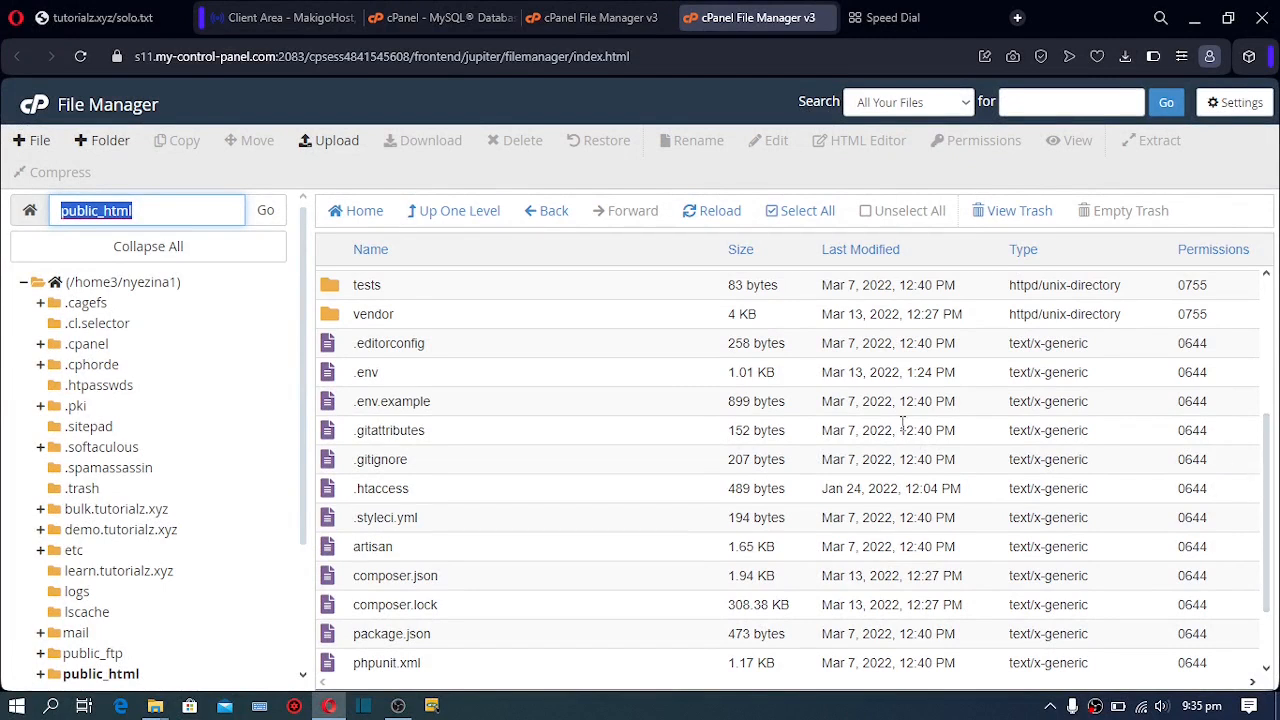
Open public_html's .env file in the File Manager text editor
click(329, 385)
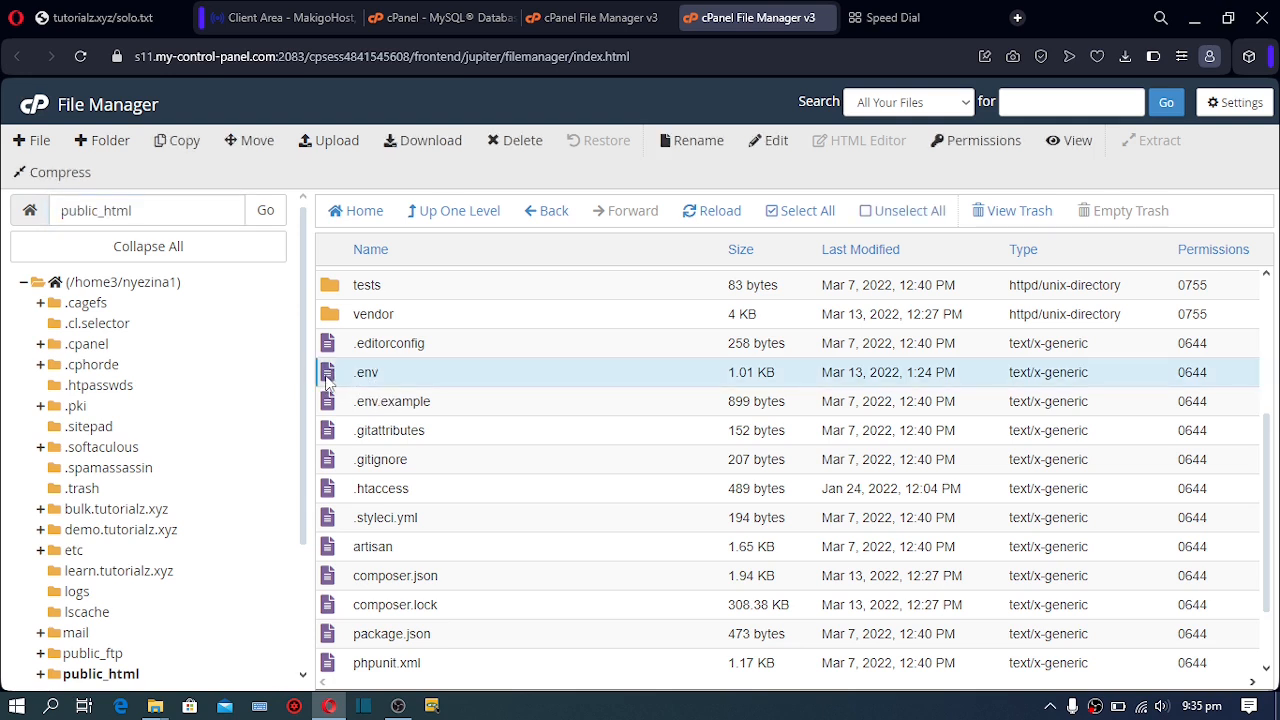
click(757, 144)
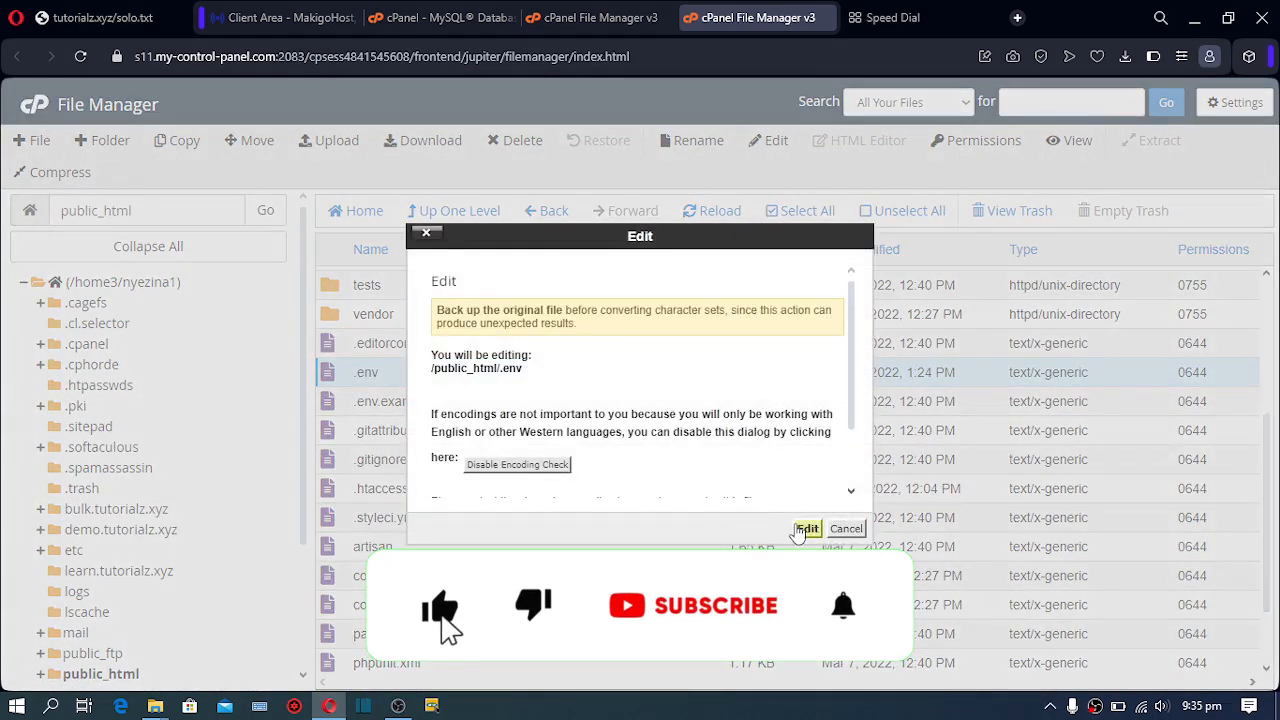
click(802, 529)
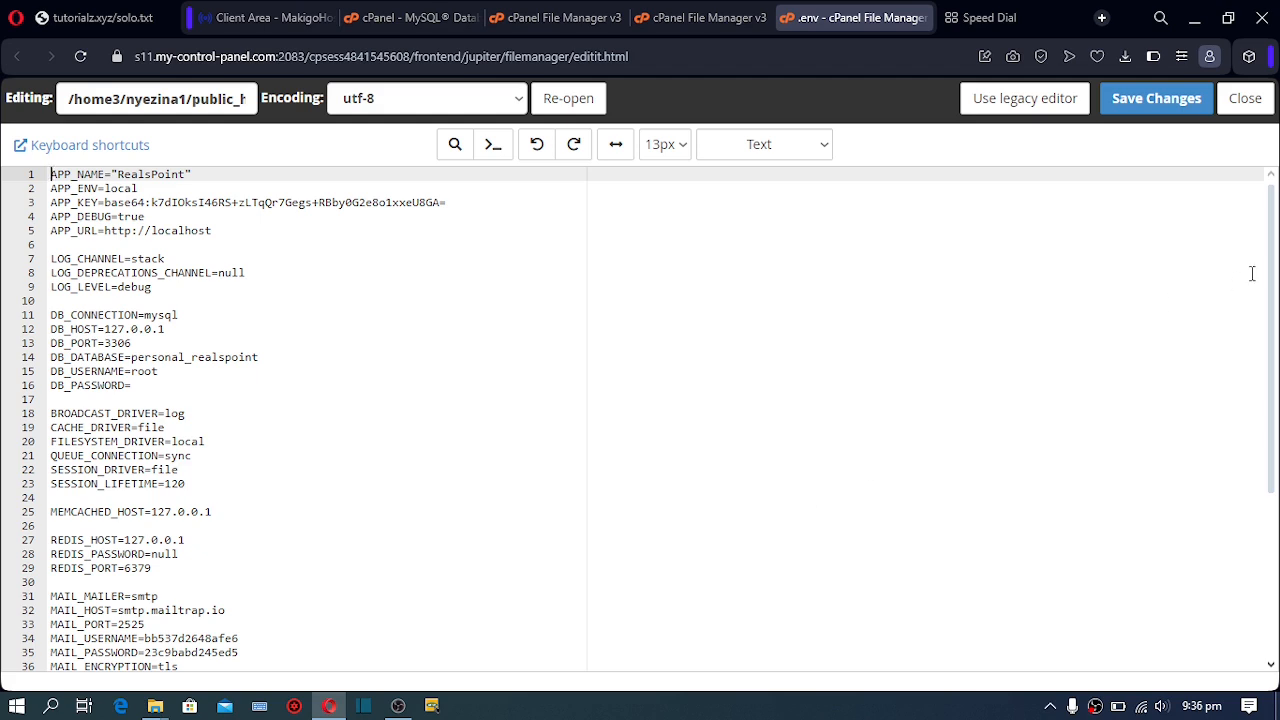
Paste the stored database password after DB_PASSWORD= in the .env file
click(985, 14)
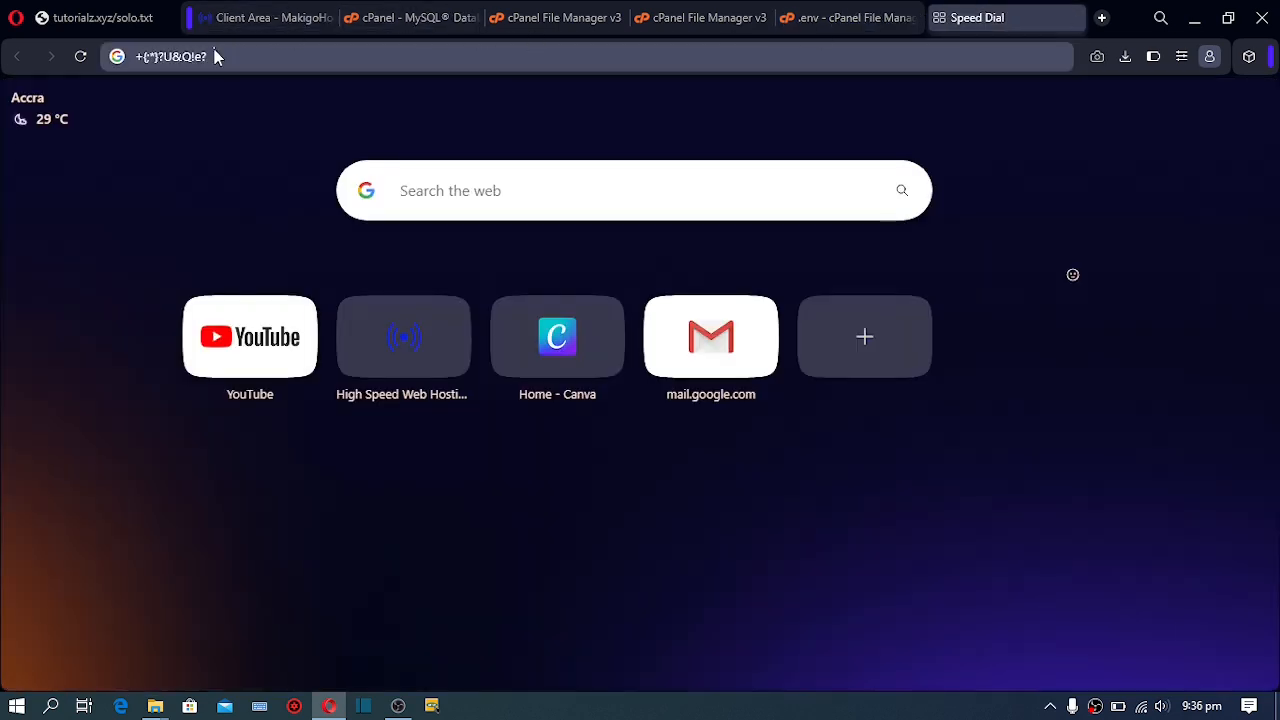
drag(207, 56, 140, 57)
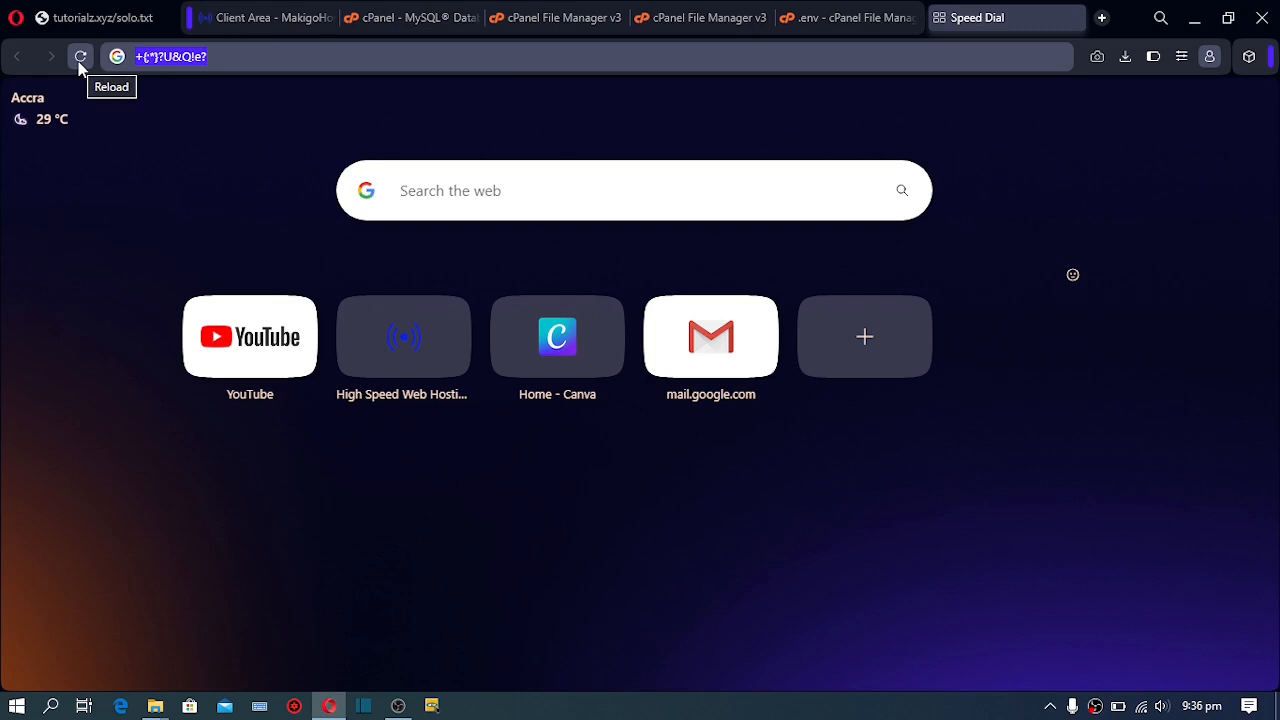
key(BackSpace)
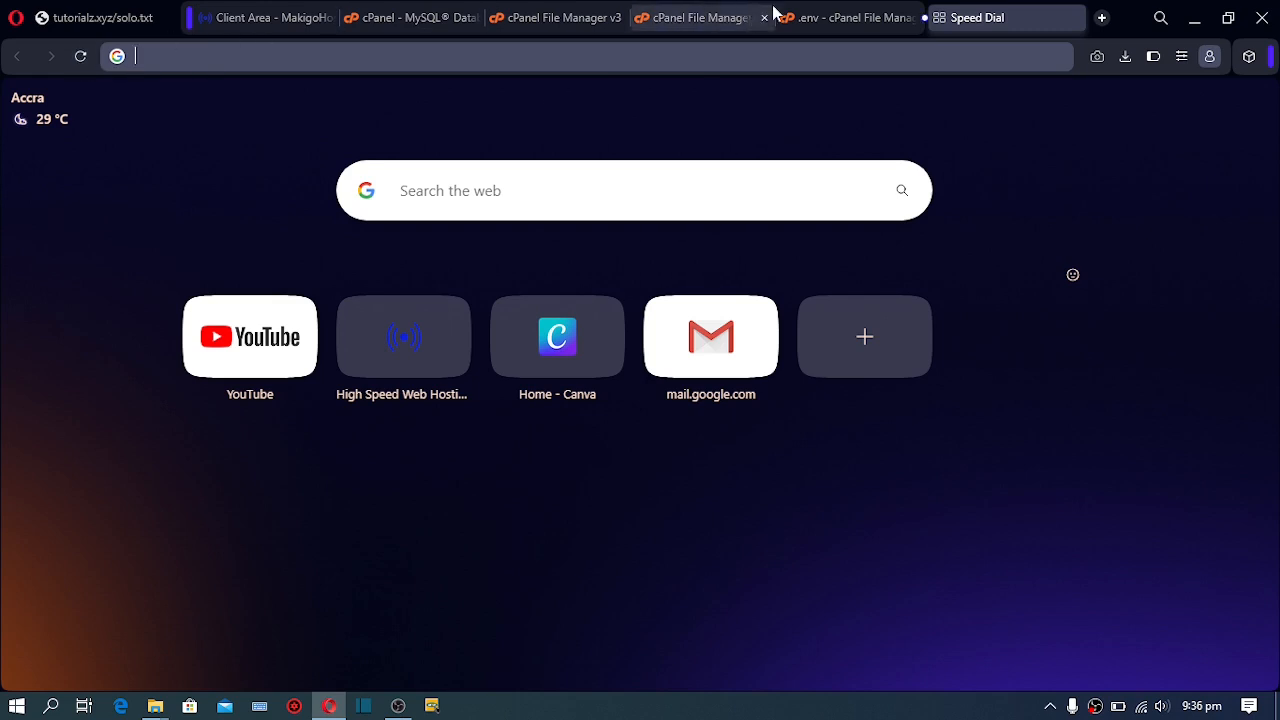
click(847, 18)
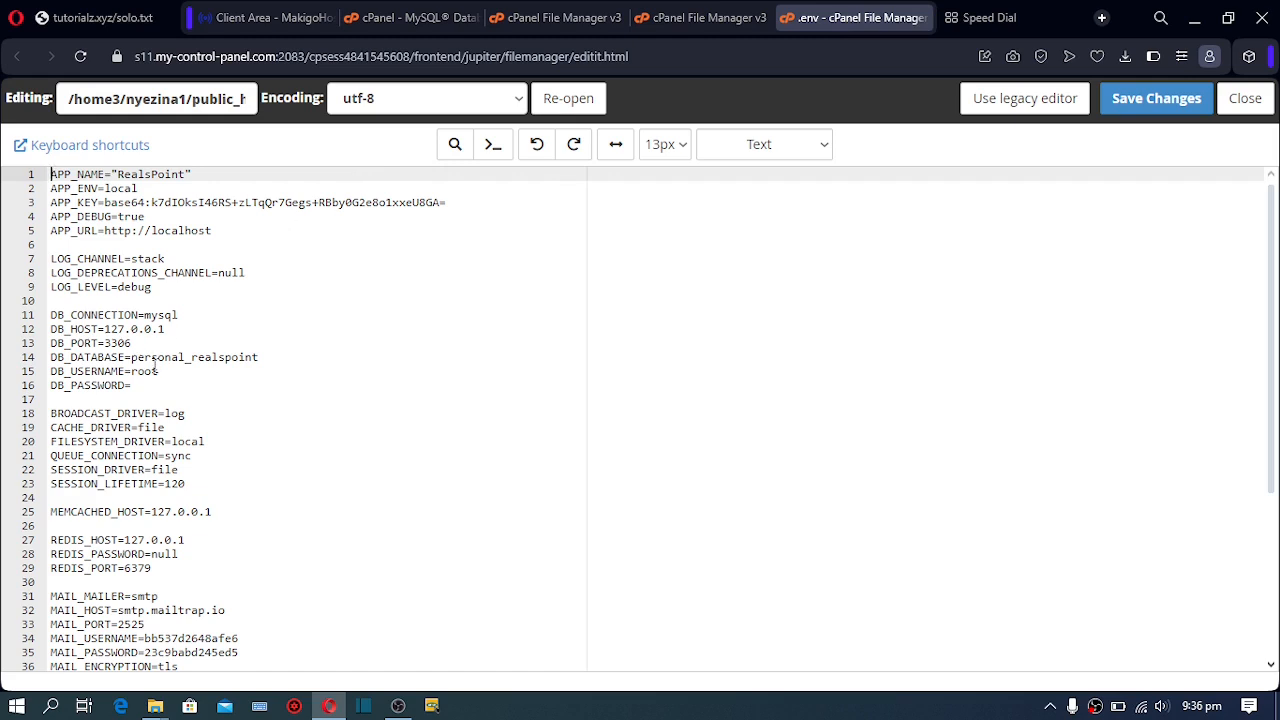
click(136, 385)
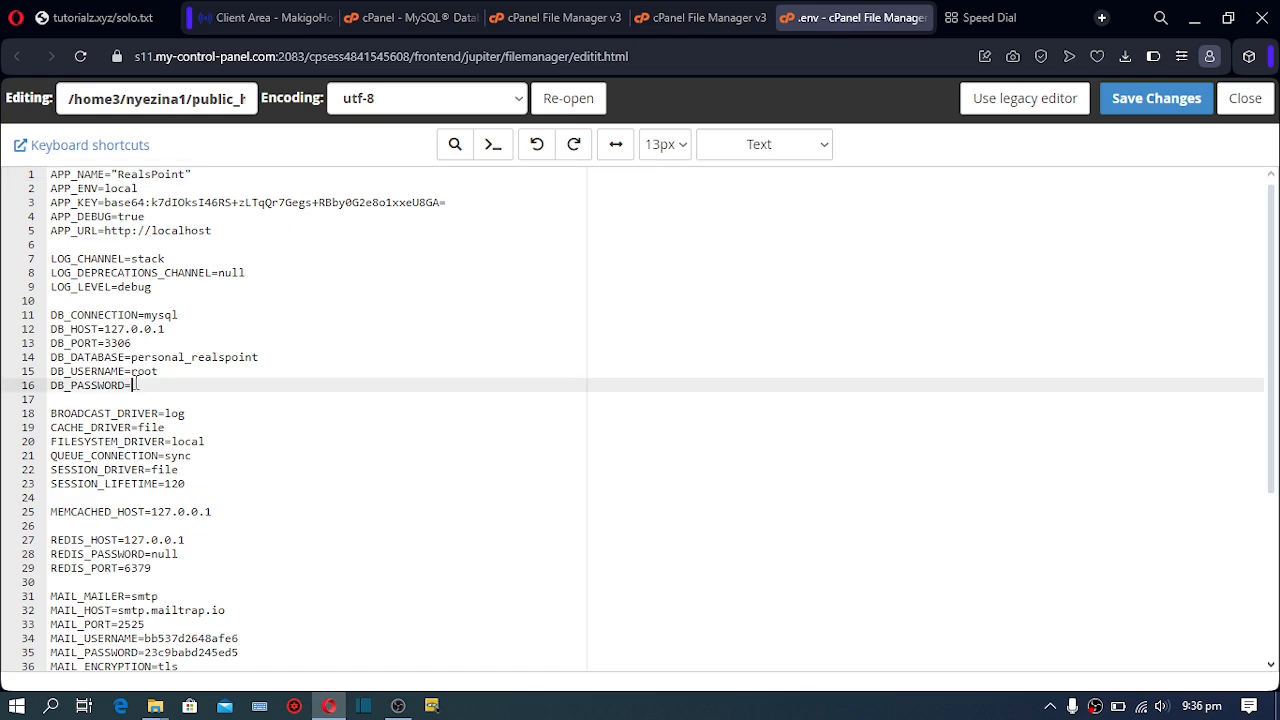
key(ctrl+v)
Replace root on DB_USERNAME with the copied prefixed dbuser name
click(418, 17)
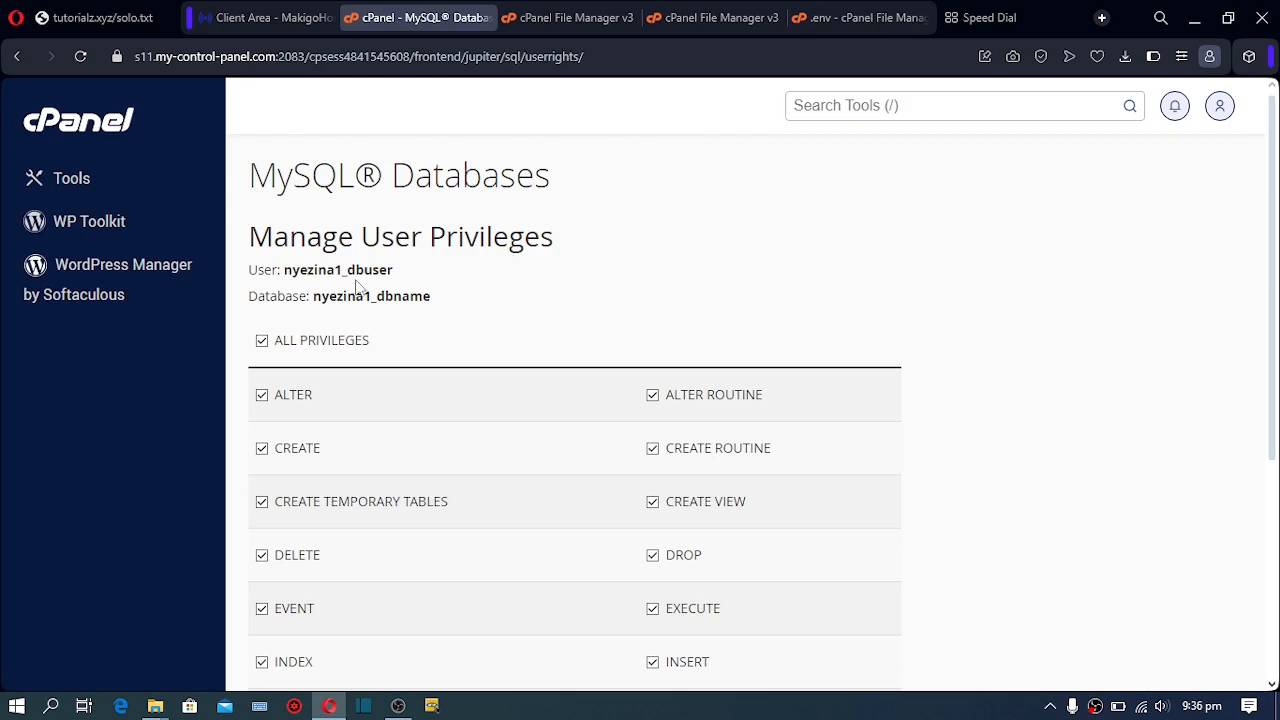
drag(285, 270, 399, 270)
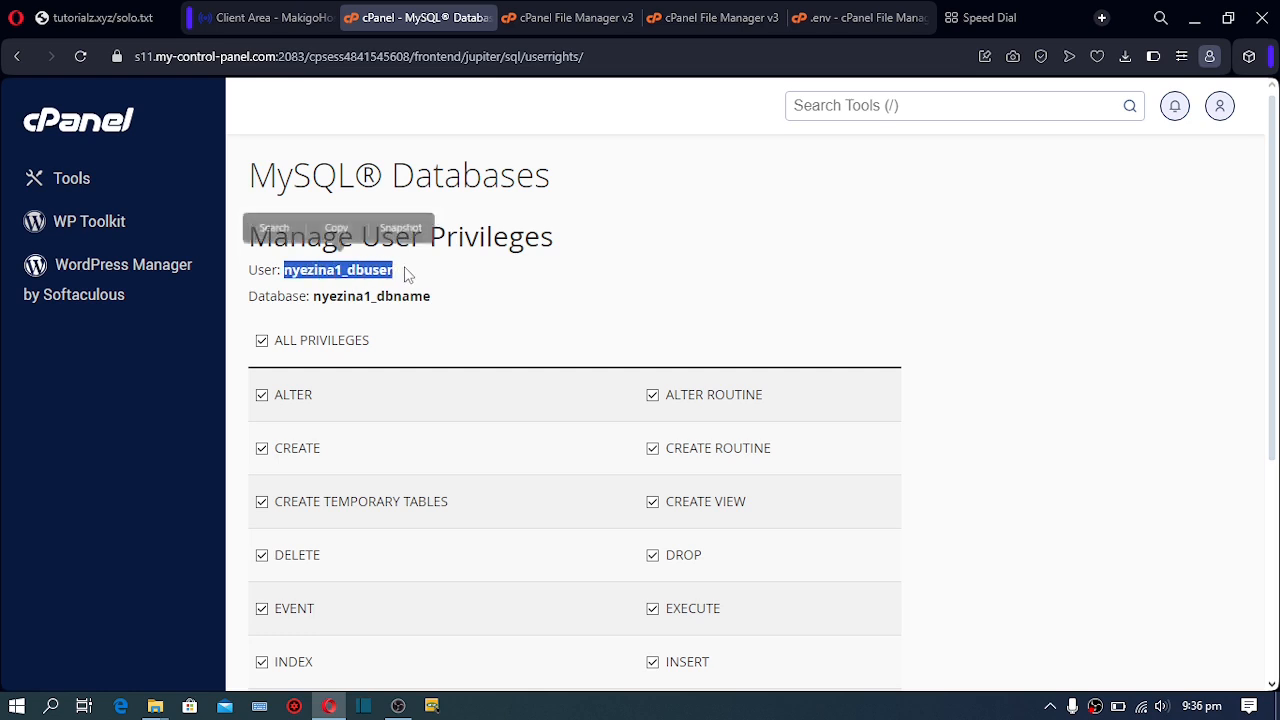
click(340, 229)
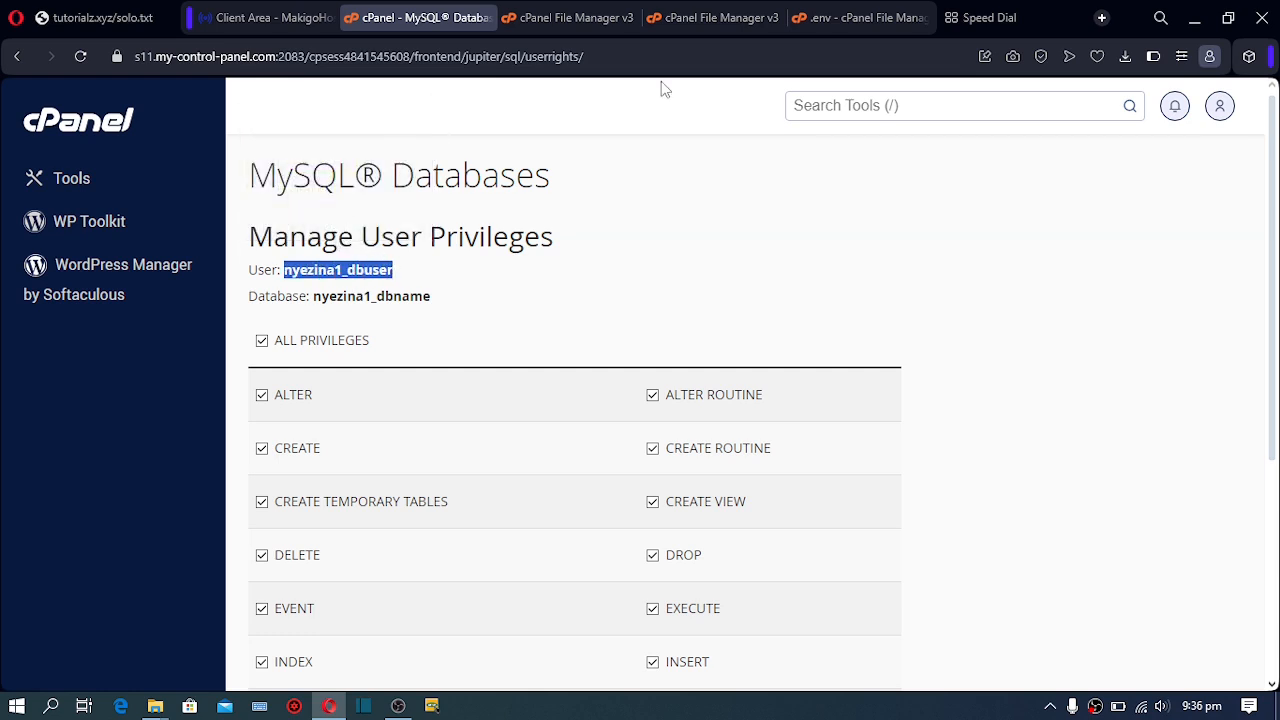
click(860, 17)
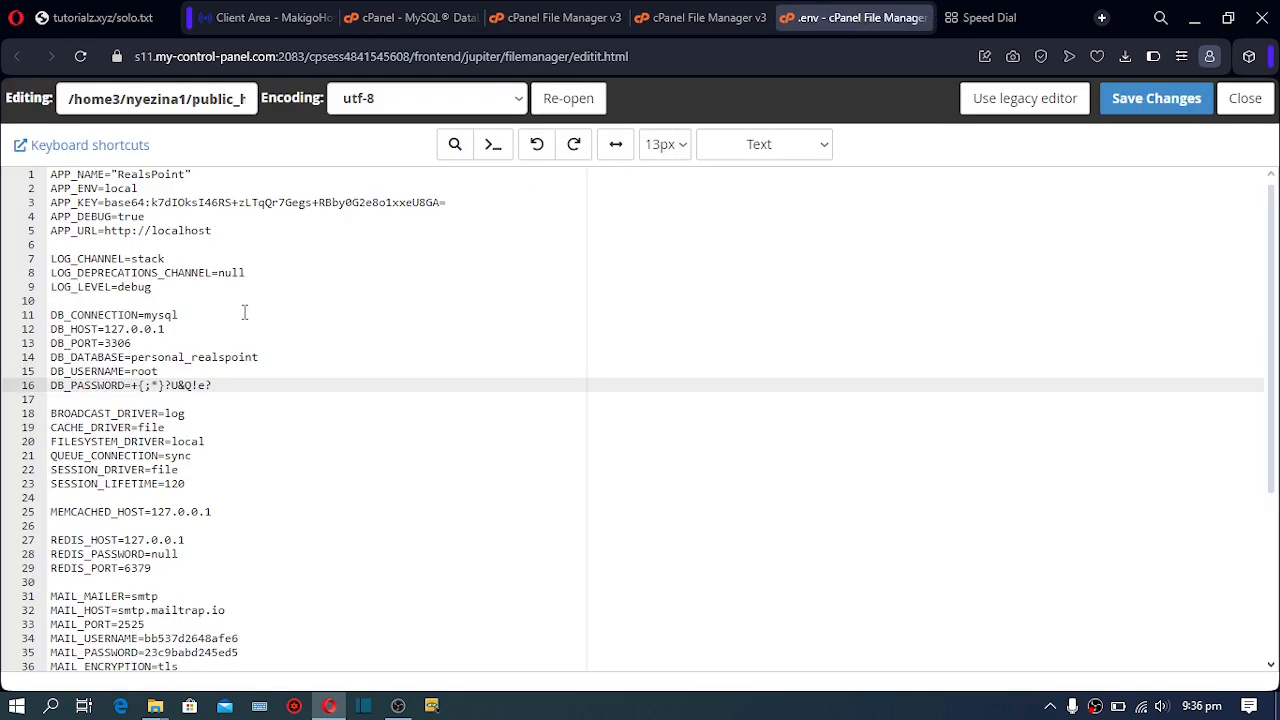
click(161, 370)
key(BackSpace)
key(BackSpace)
key(BackSpace)
key(BackSpace)
key(ctrl+v)
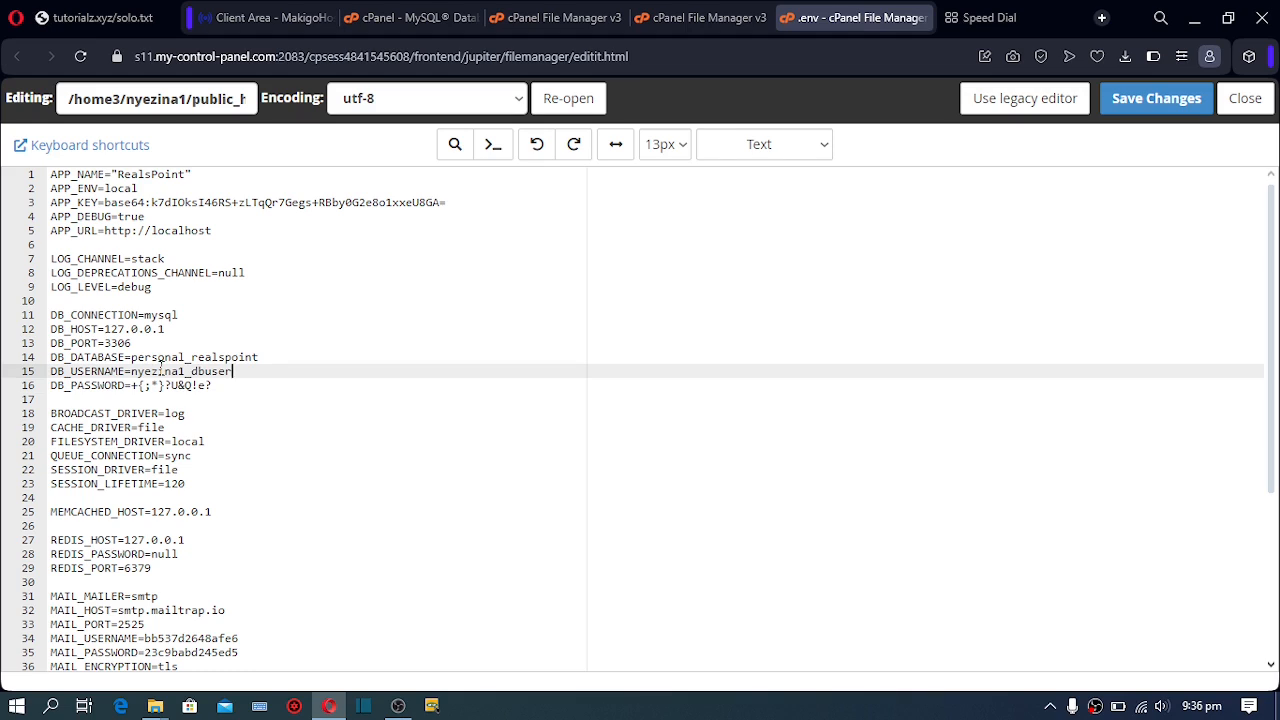
Replace personal_realspoint on DB_DATABASE with the copied new database name
click(416, 18)
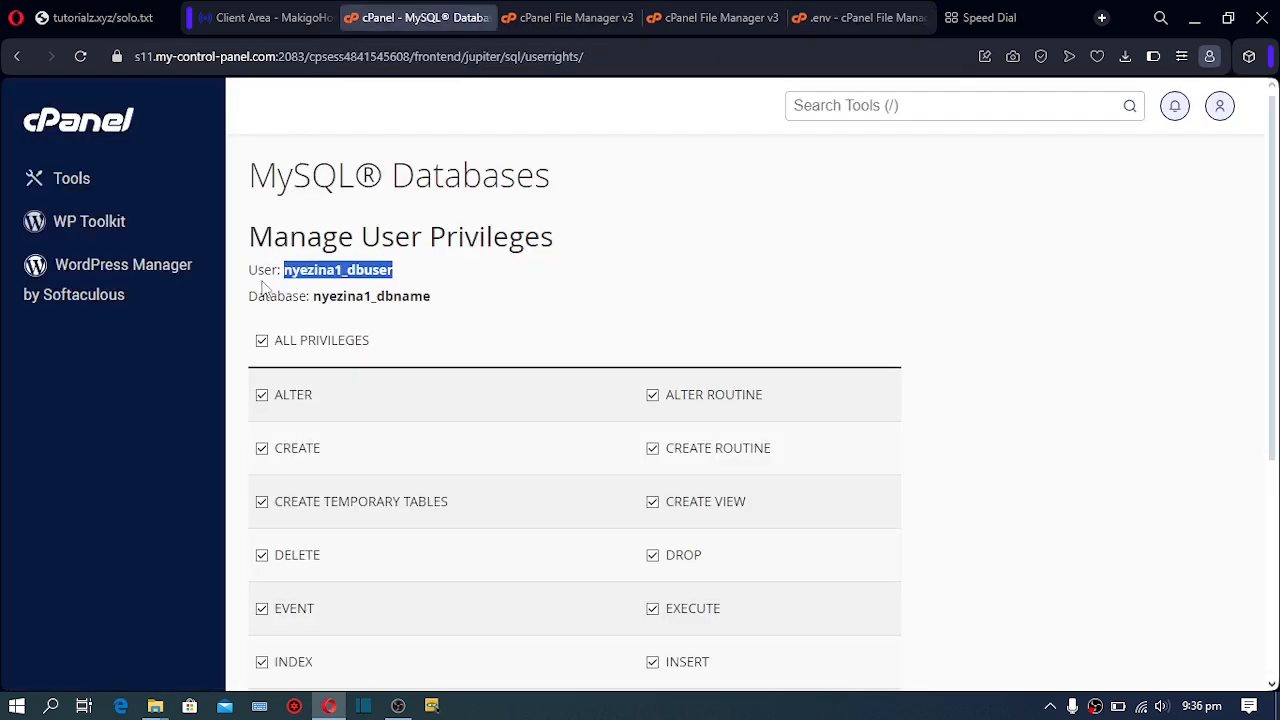
drag(314, 296, 433, 304)
click(369, 254)
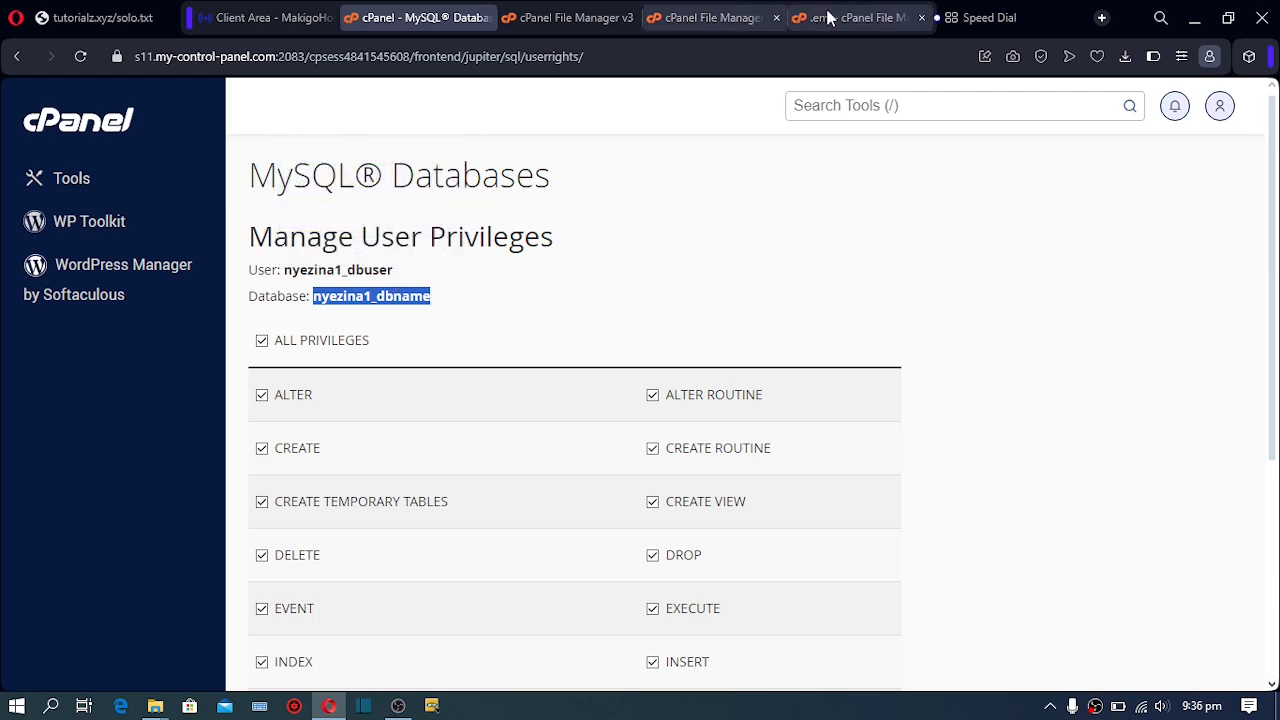
click(828, 17)
drag(262, 356, 131, 357)
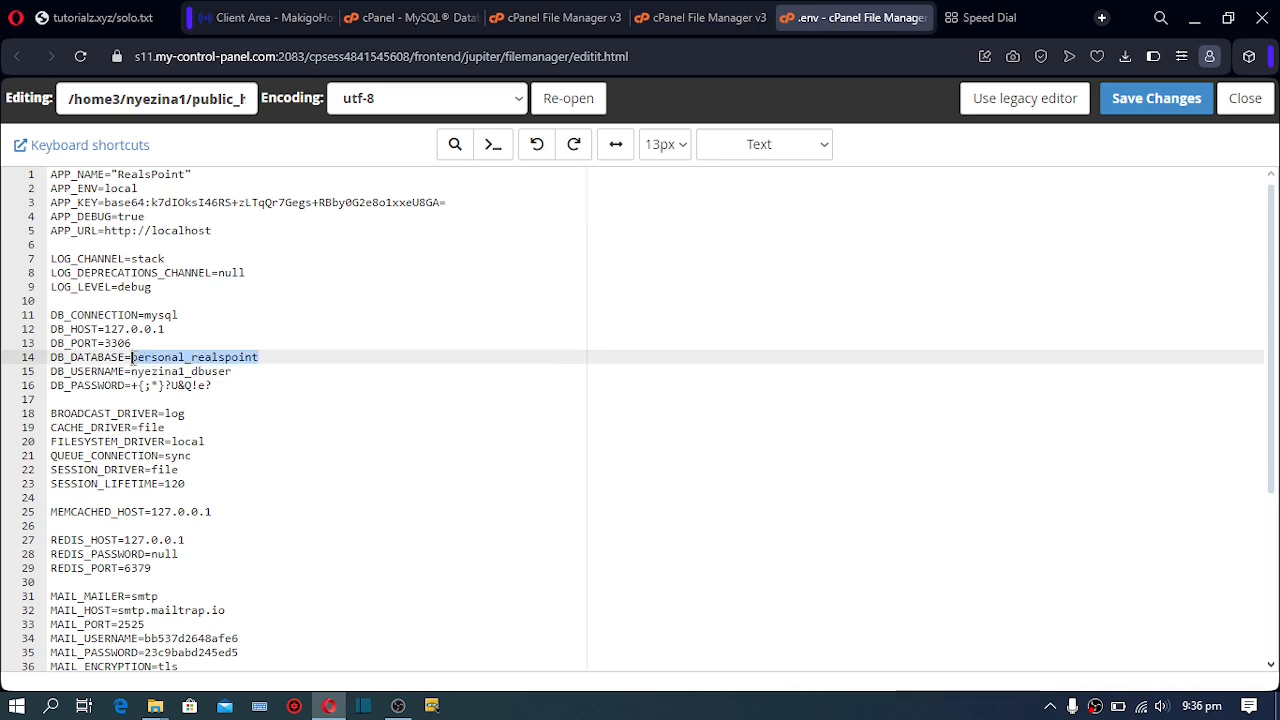
key(ctrl+v)
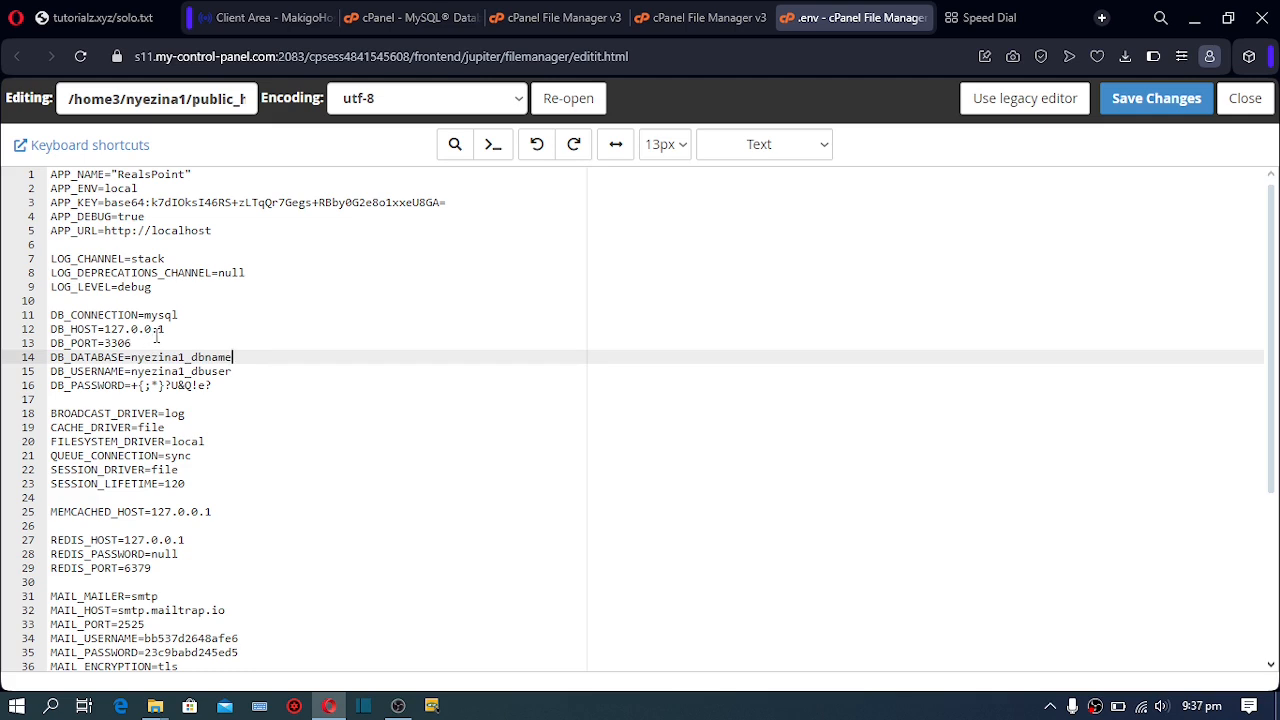
Change DB_HOST from 127.0.0.1 to localhost and save the .env file
click(166, 329)
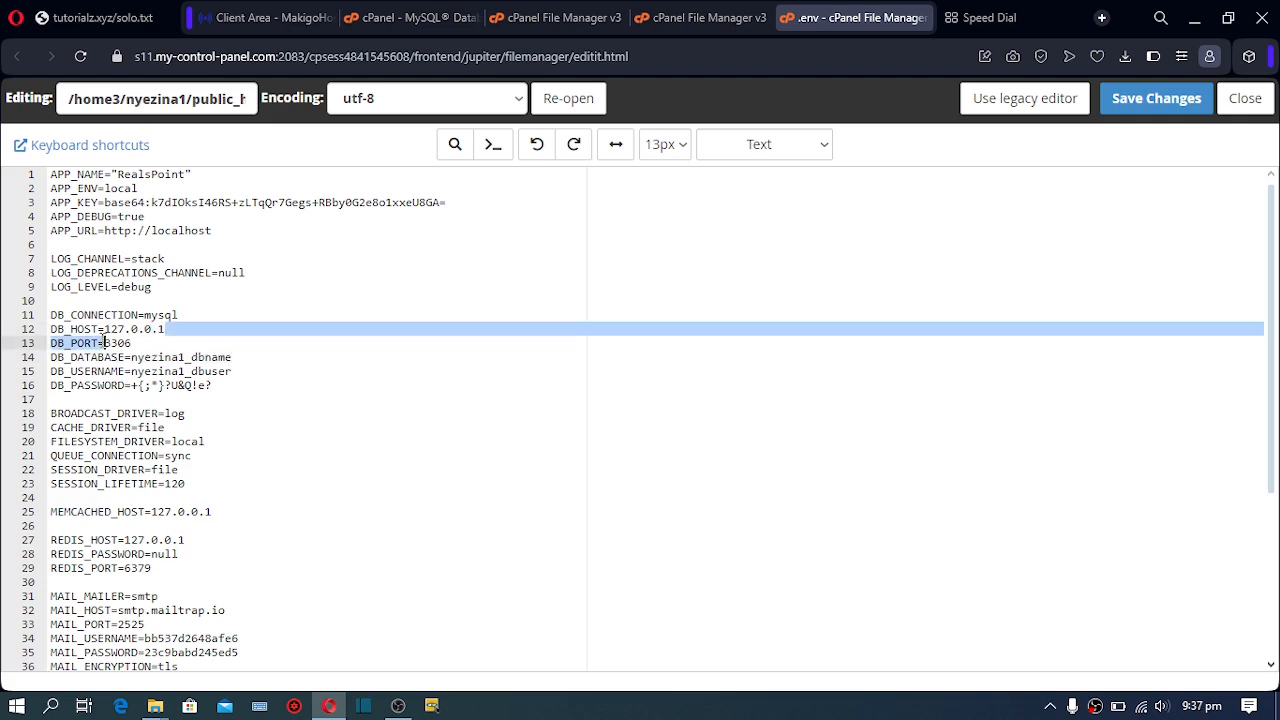
shift+click(103, 329)
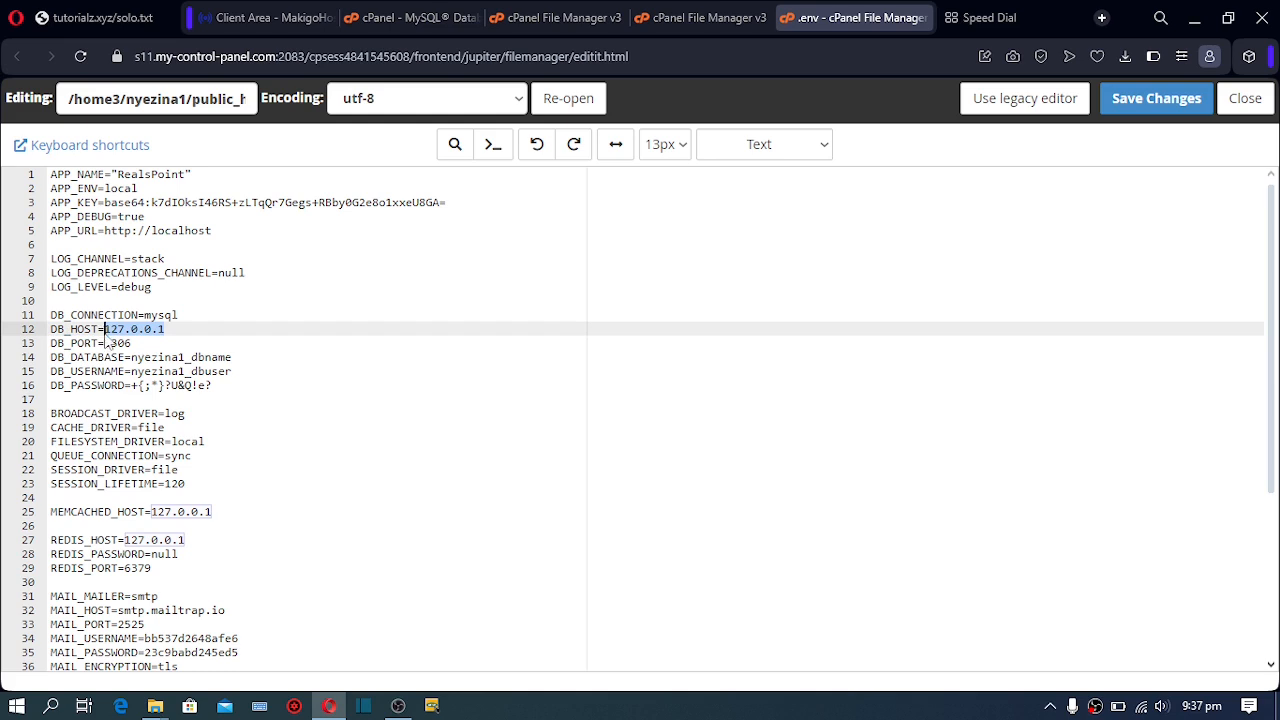
text(loc)
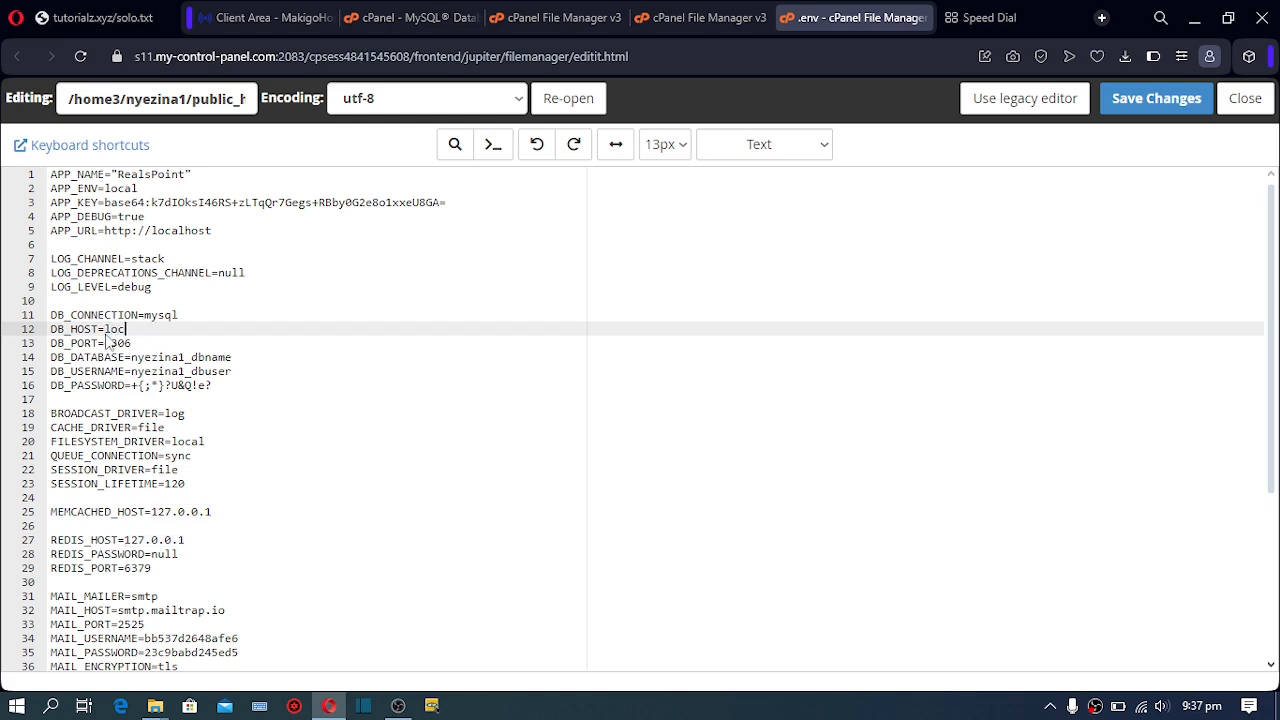
text(alhost)
click(1155, 100)
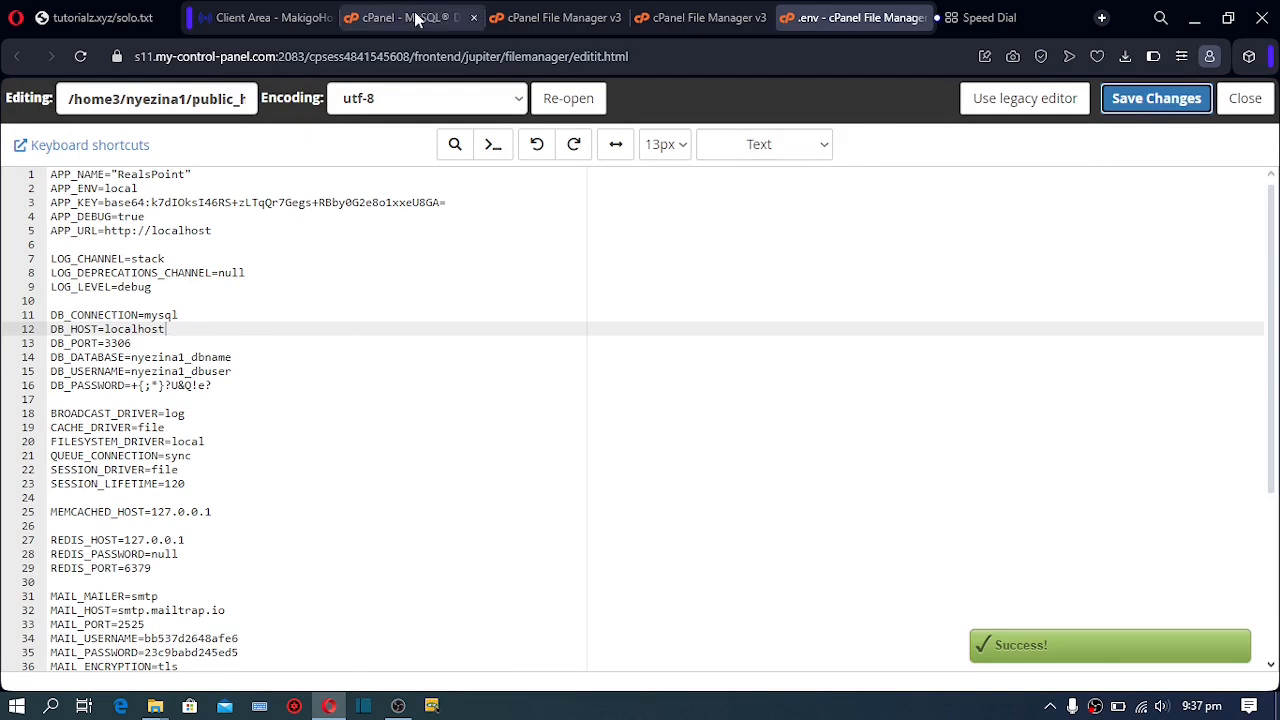
click(1000, 17)
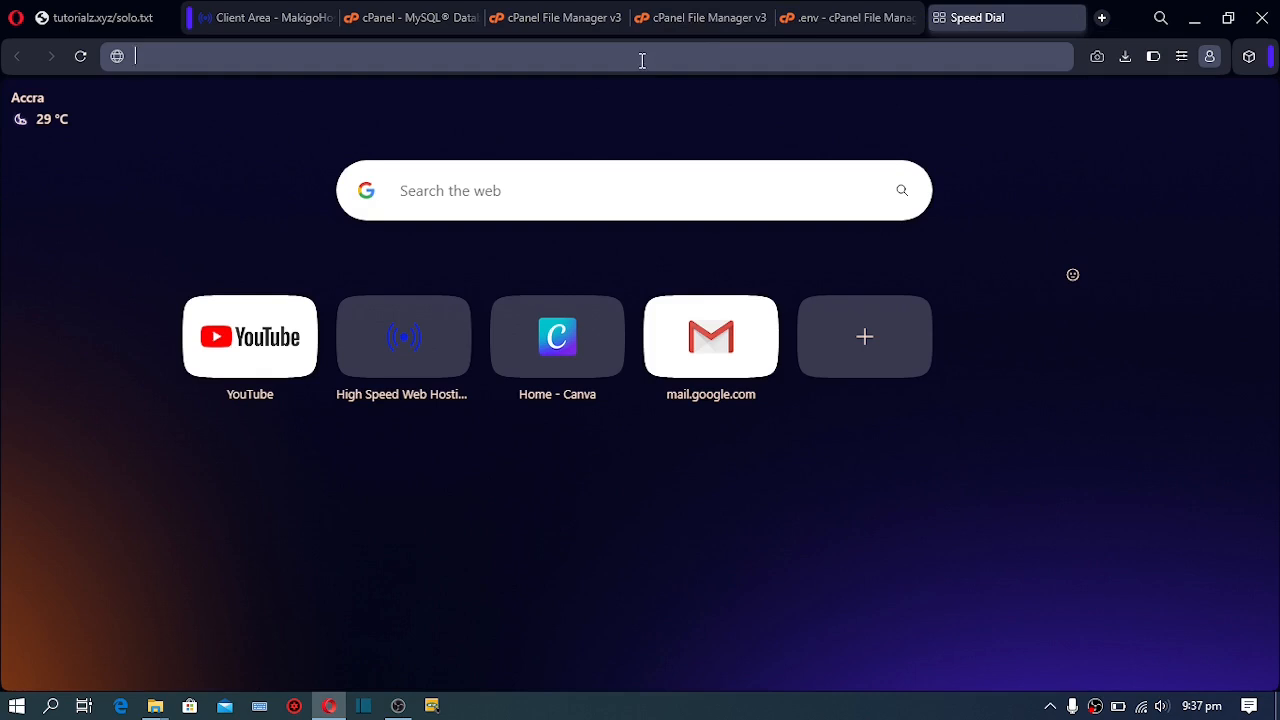
Load tutorialz.xyz from the address bar suggestion
text(tu)
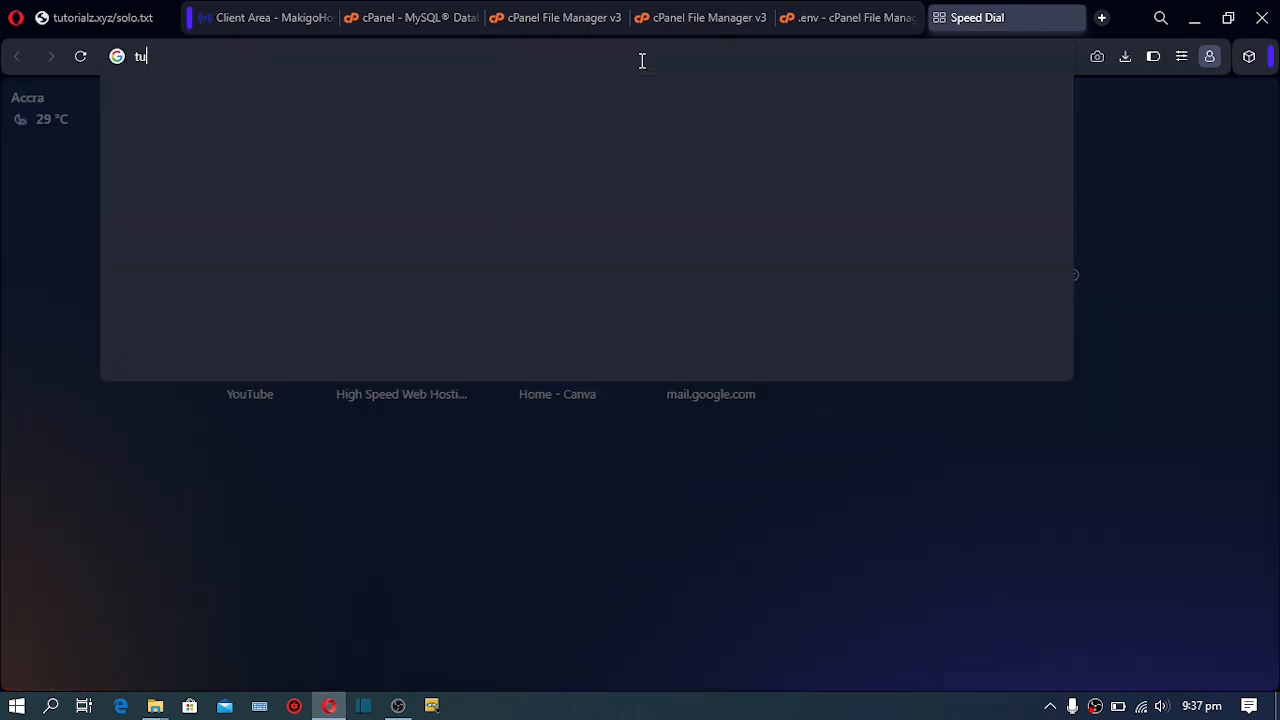
key(Down)
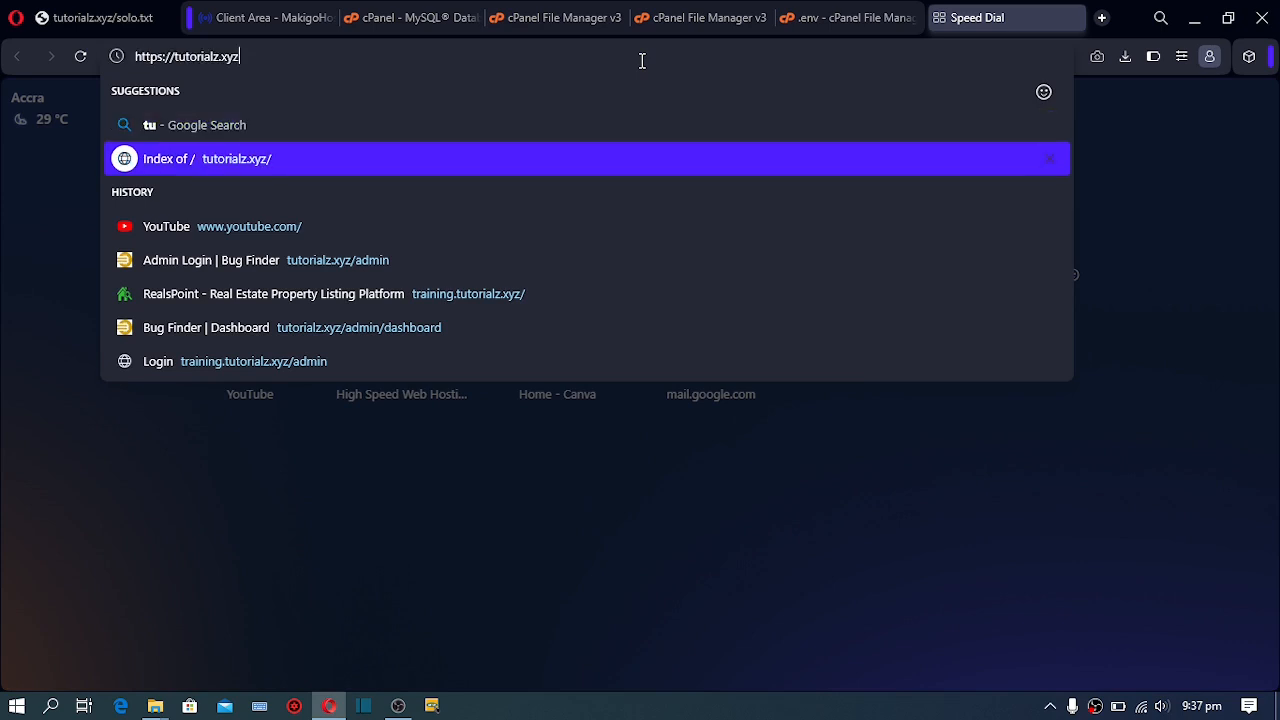
key(Return)
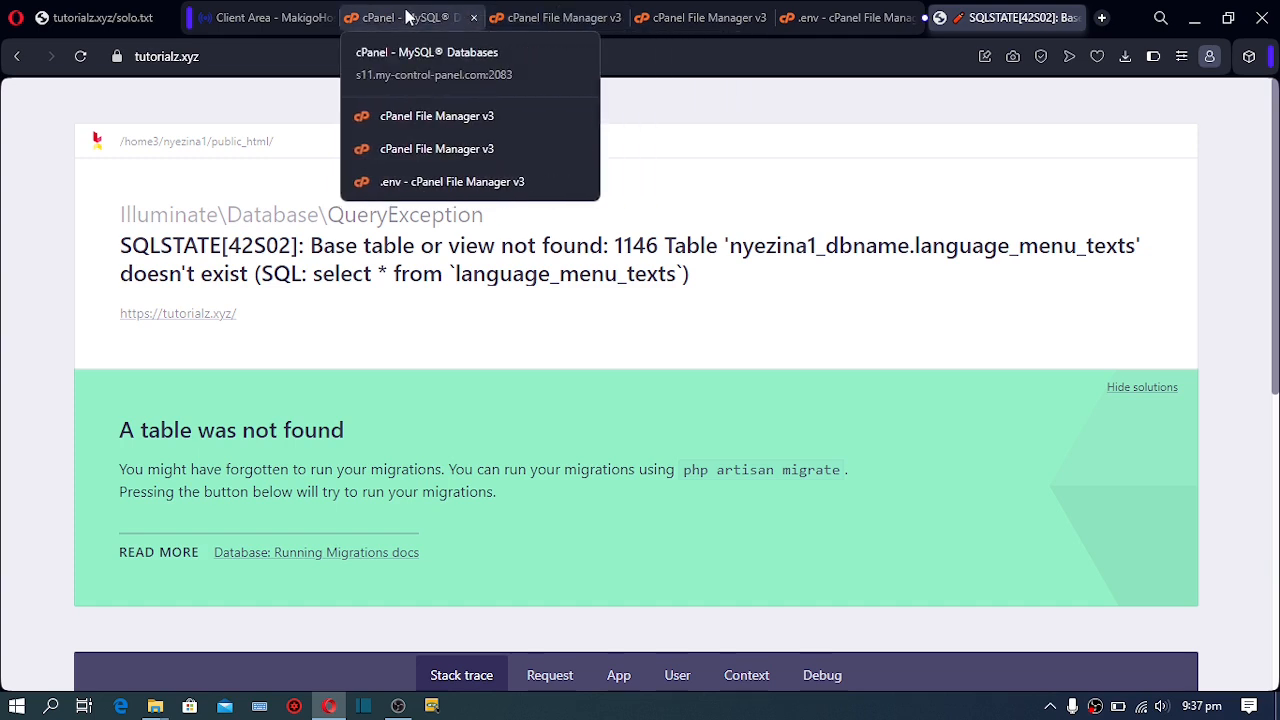
Launch phpMyAdmin from cPanel's tool search for 'my' and open the still-empty dbname database
click(408, 17)
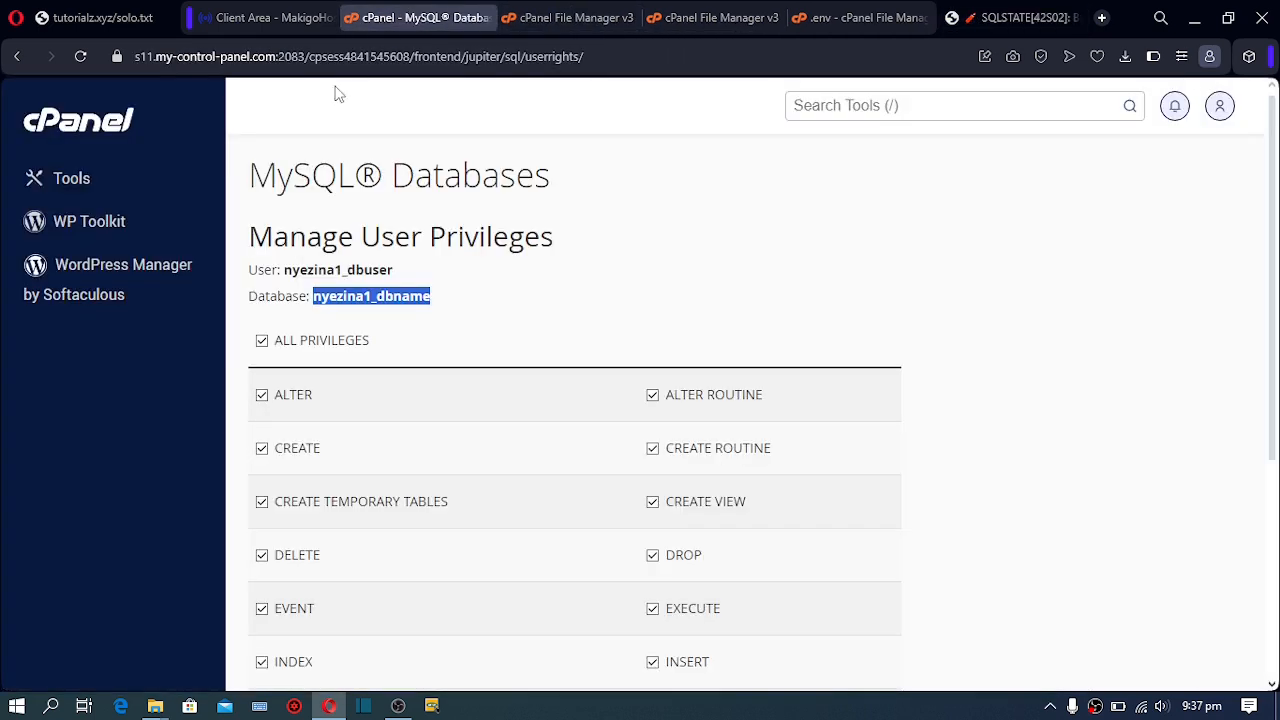
click(917, 104)
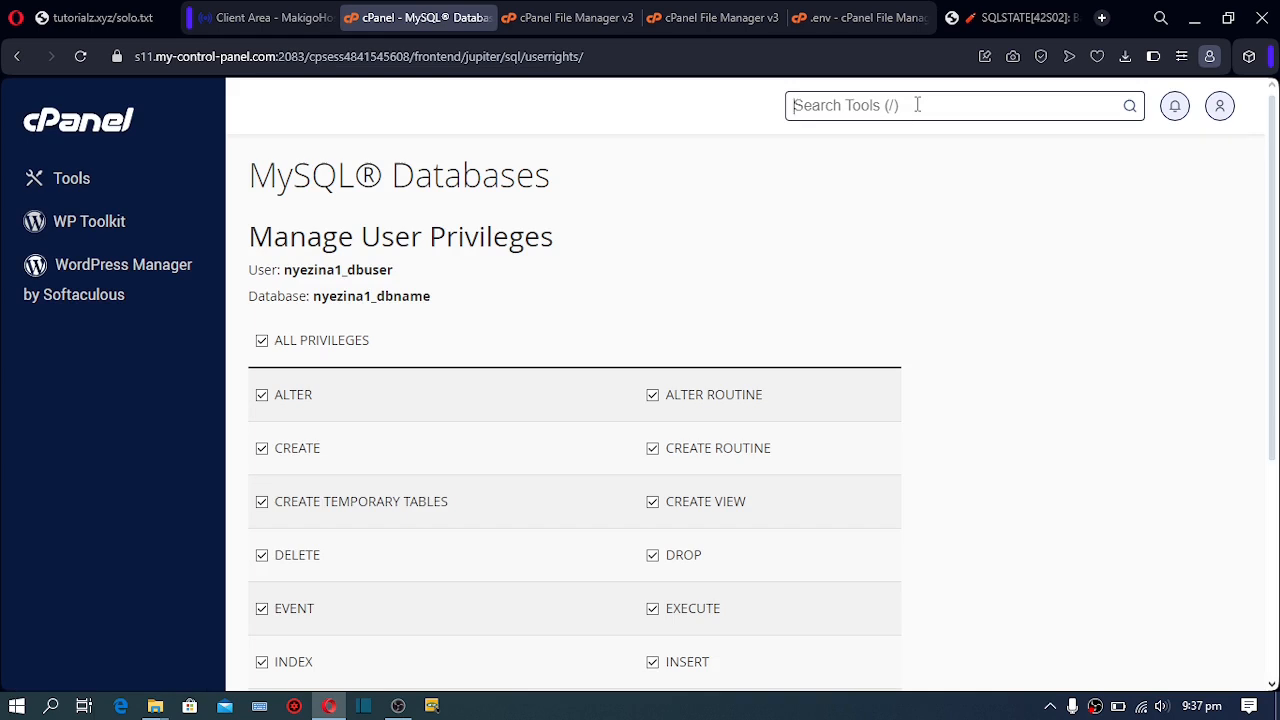
text(my)
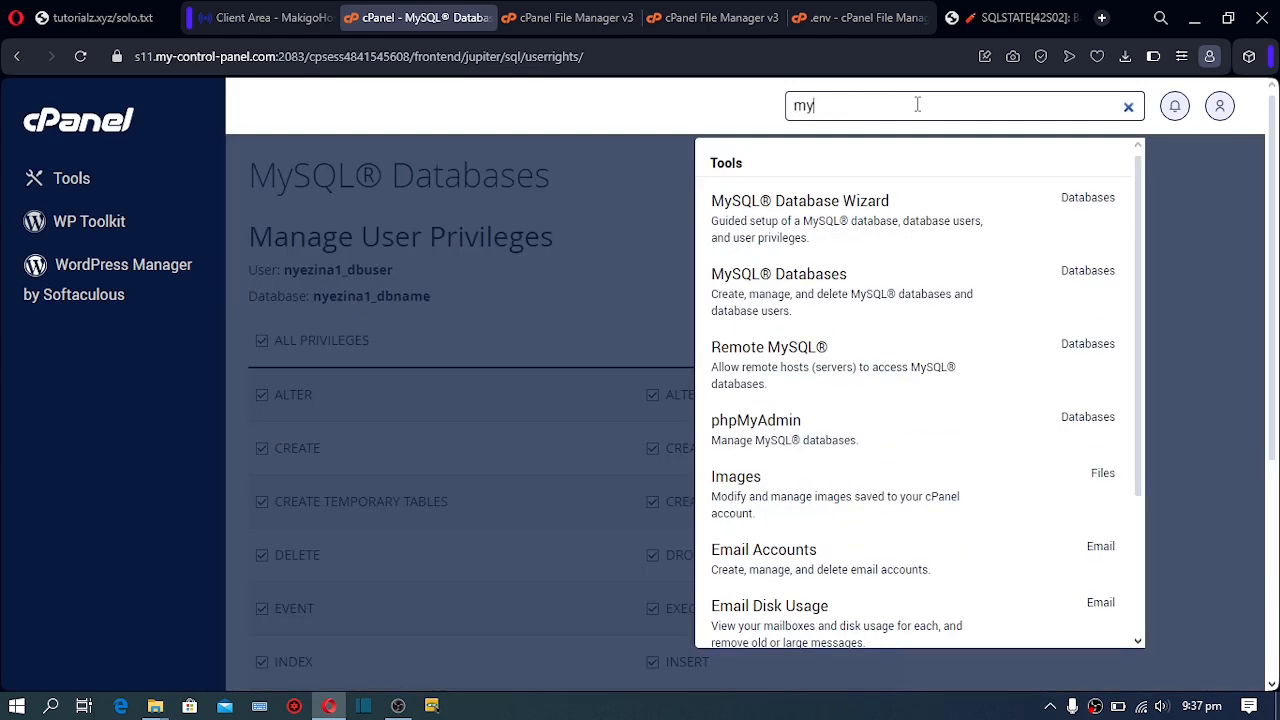
click(757, 432)
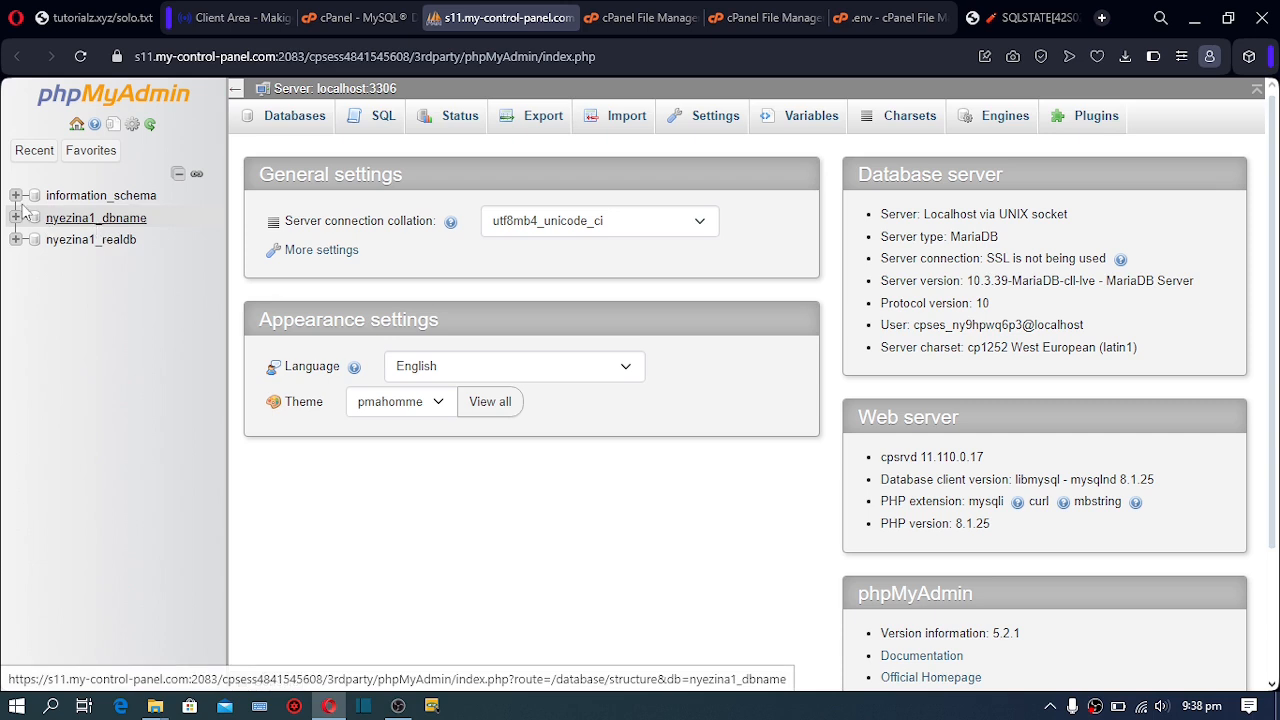
click(113, 222)
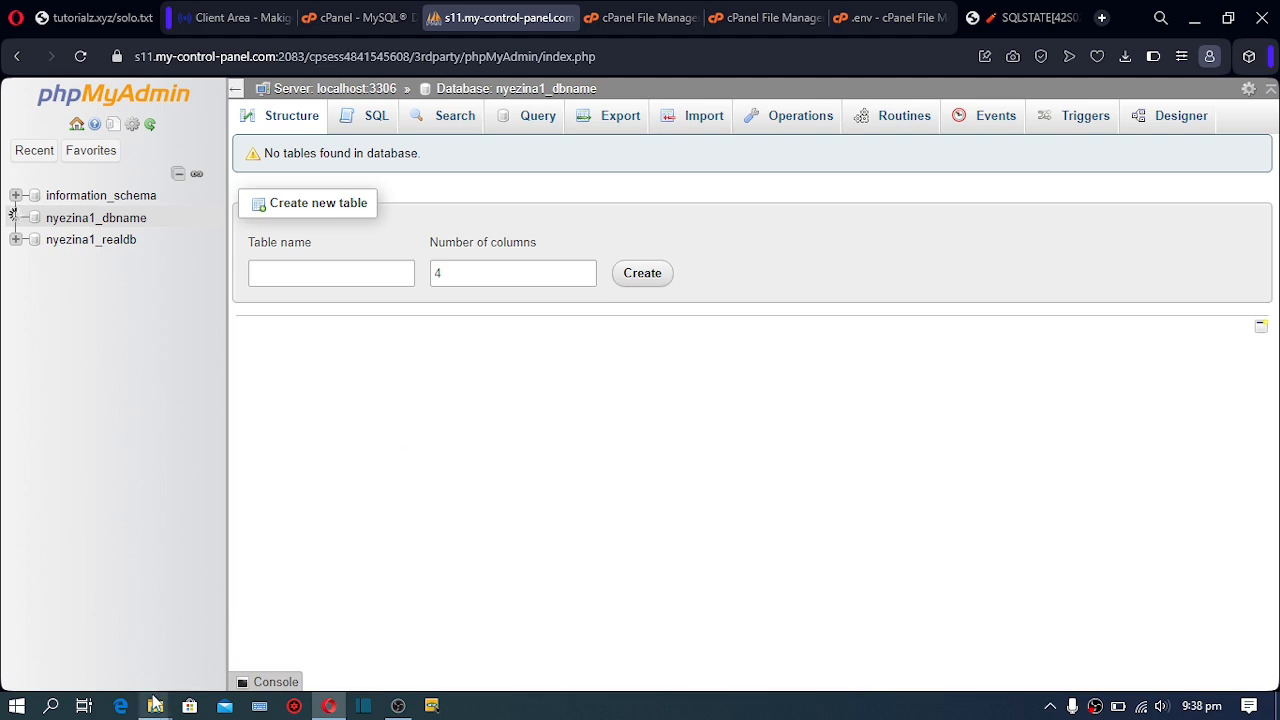
In the realspoint Explorer window, enter the database folder and select the 147 KB realspoint.sql dump
mouse_move(155, 703)
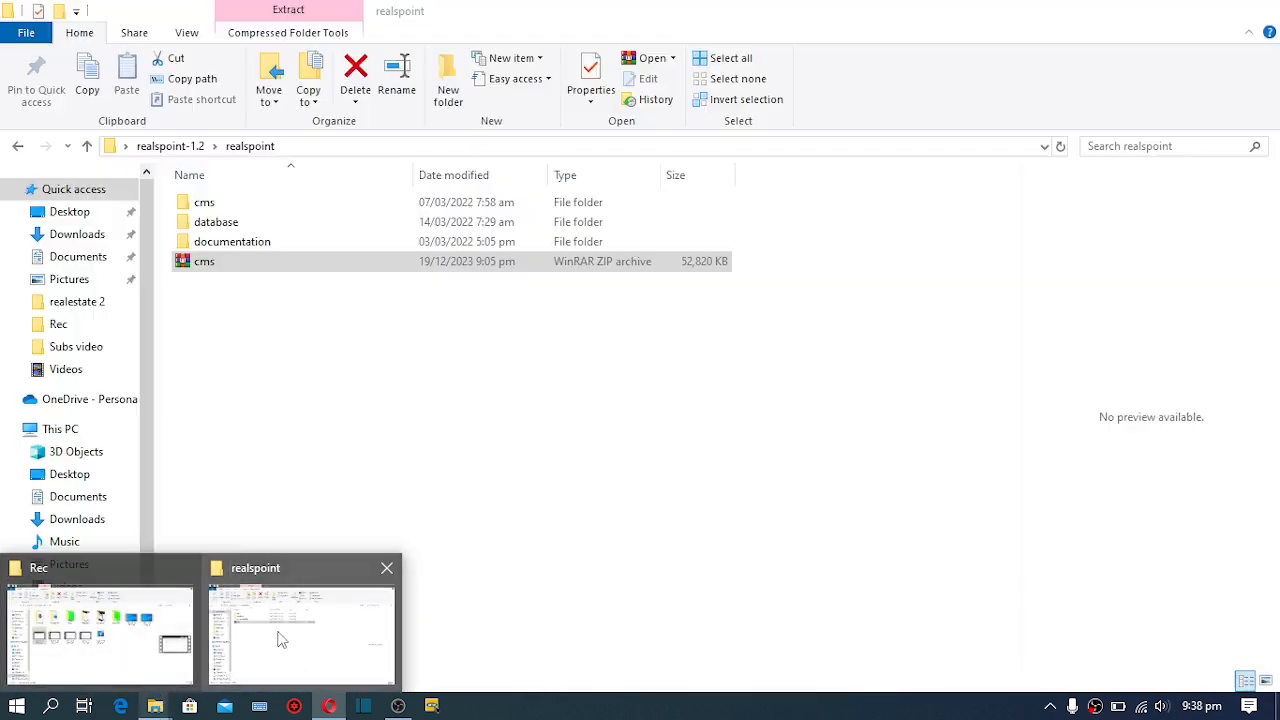
click(280, 638)
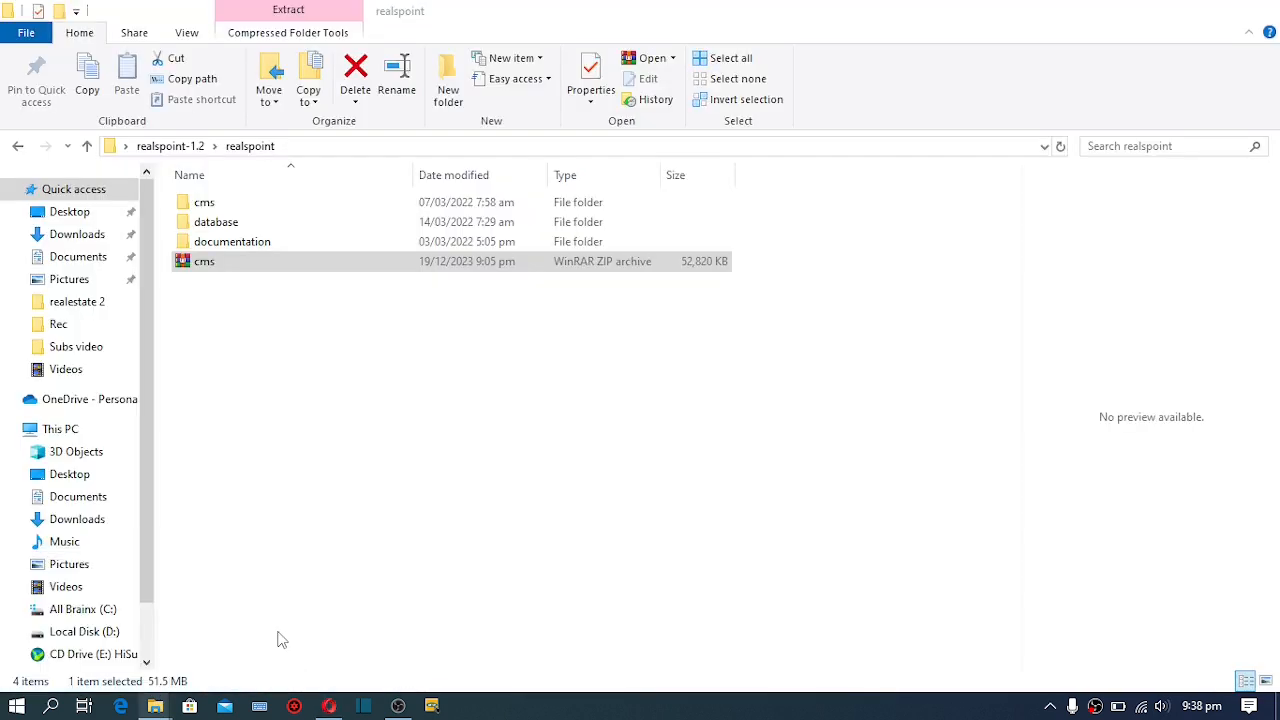
double_click(217, 224)
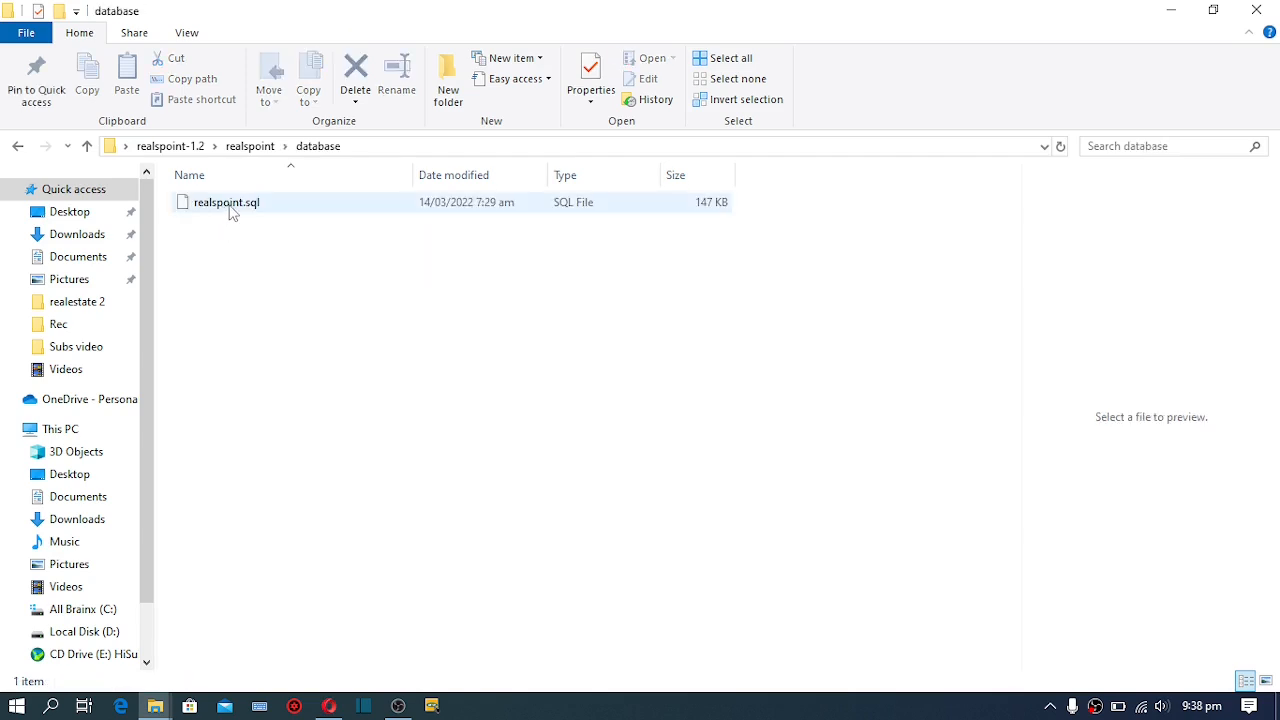
click(226, 203)
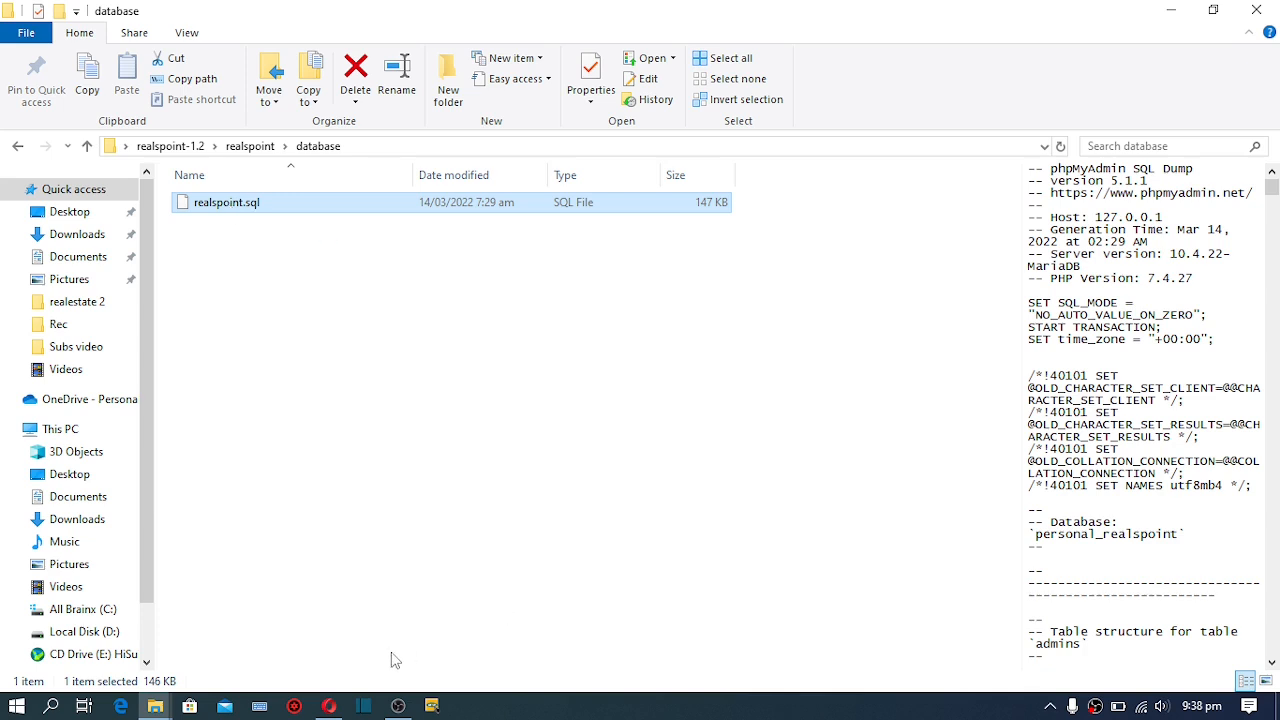
Import Desktop/realspoint-1.2/realspoint/database/realspoint.sql into the dbname database, executing all 188 queries
click(330, 708)
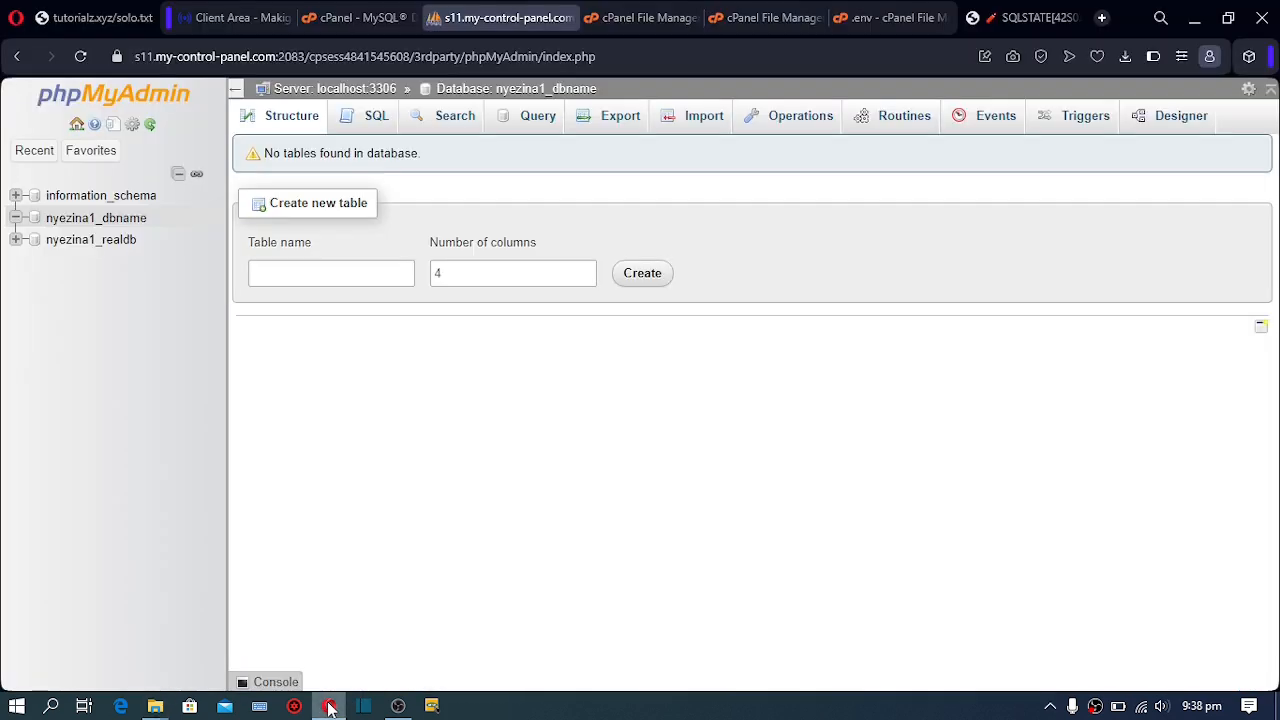
click(678, 131)
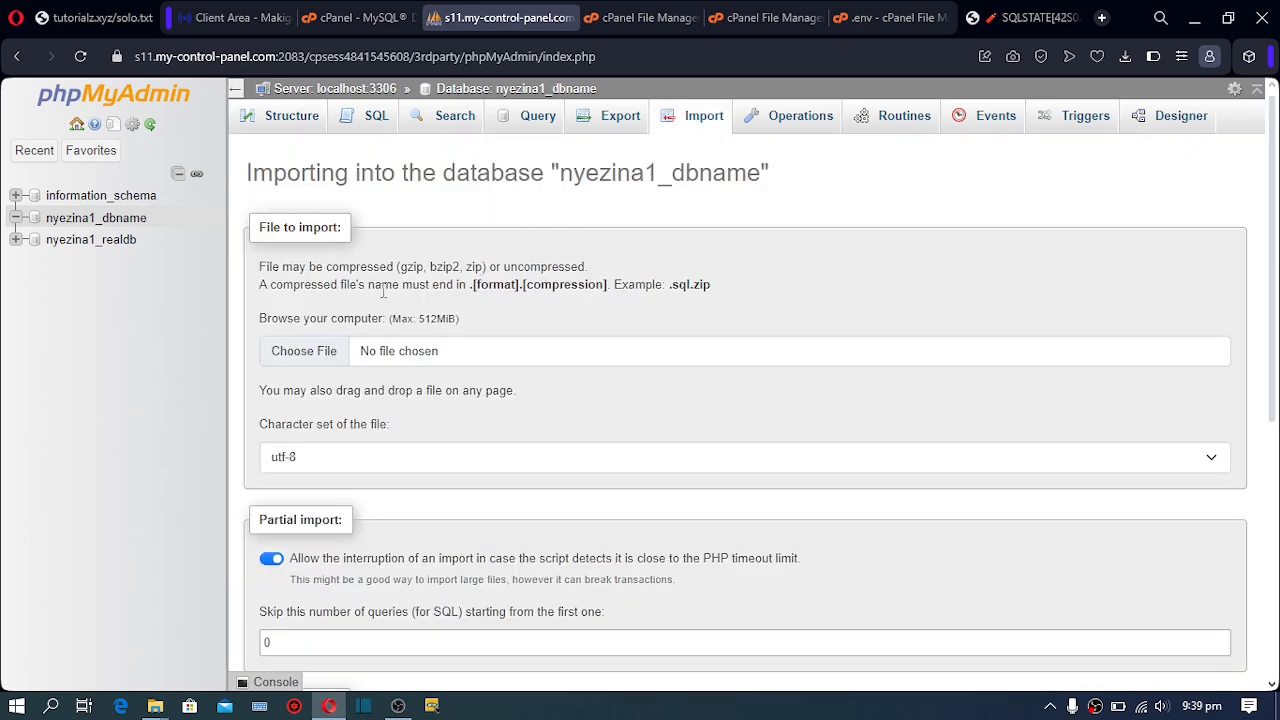
click(320, 358)
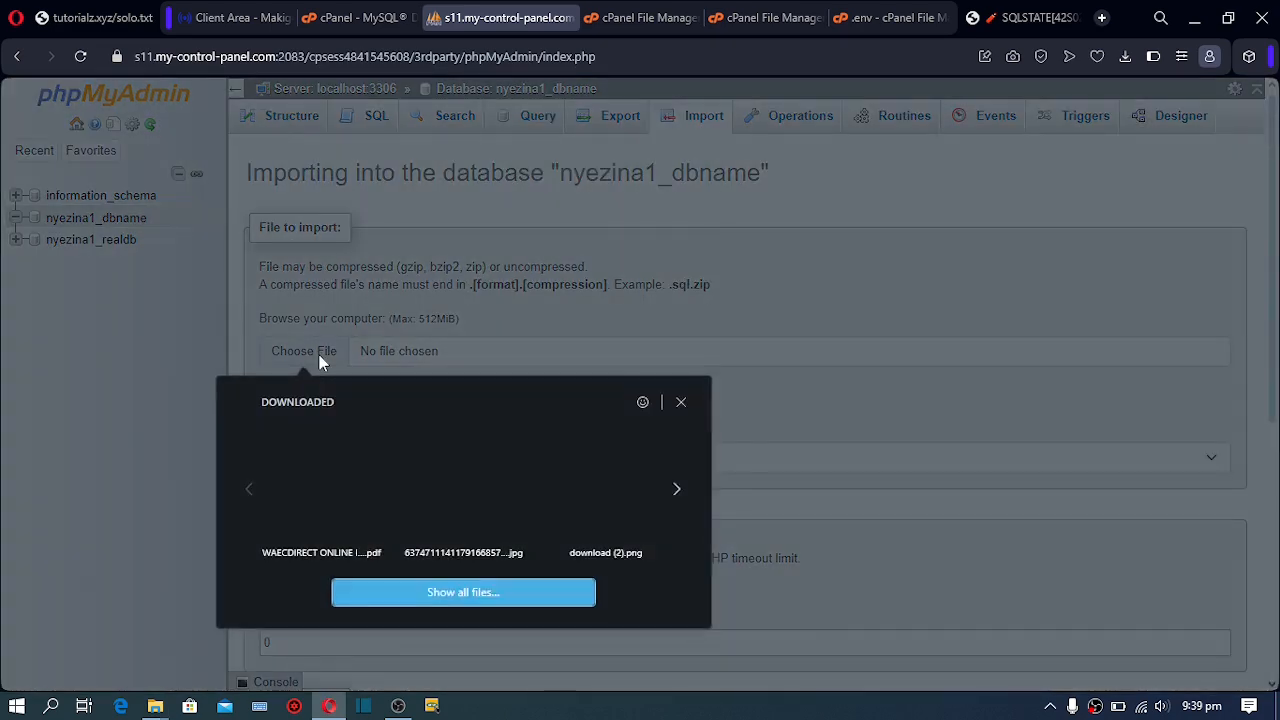
click(463, 593)
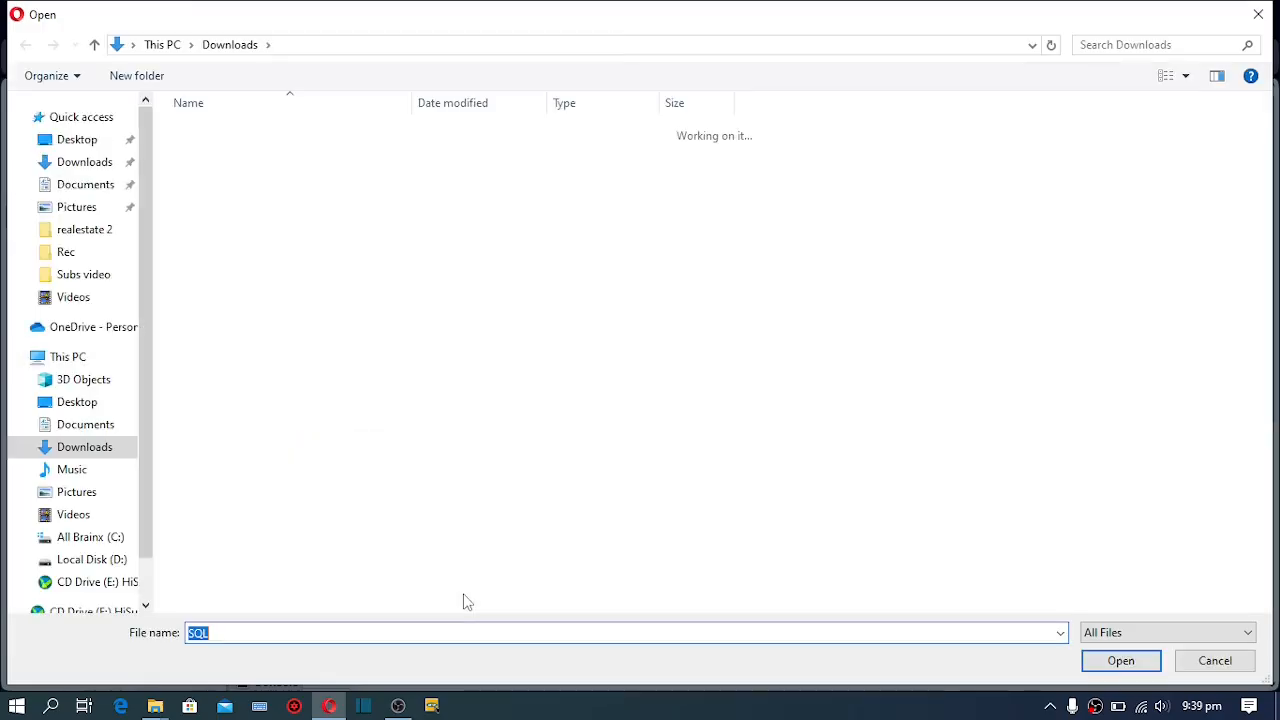
click(72, 143)
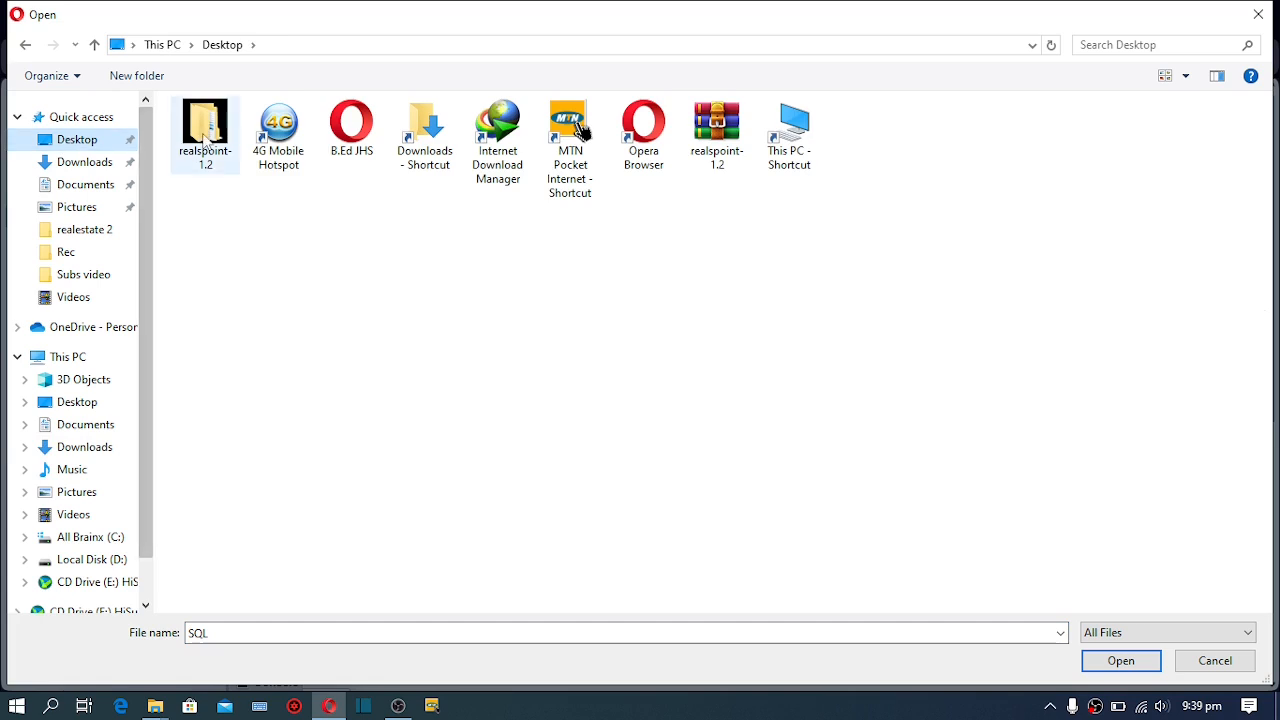
click(207, 141)
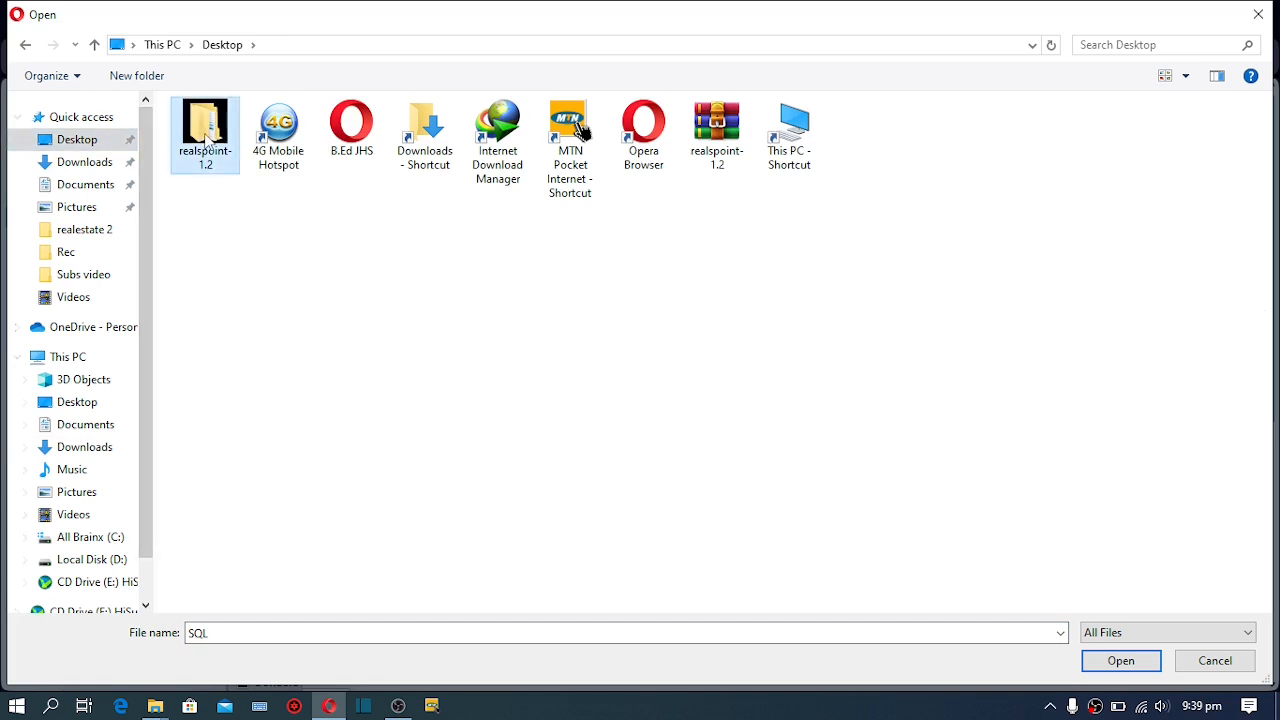
double_click(207, 141)
double_click(209, 135)
double_click(211, 149)
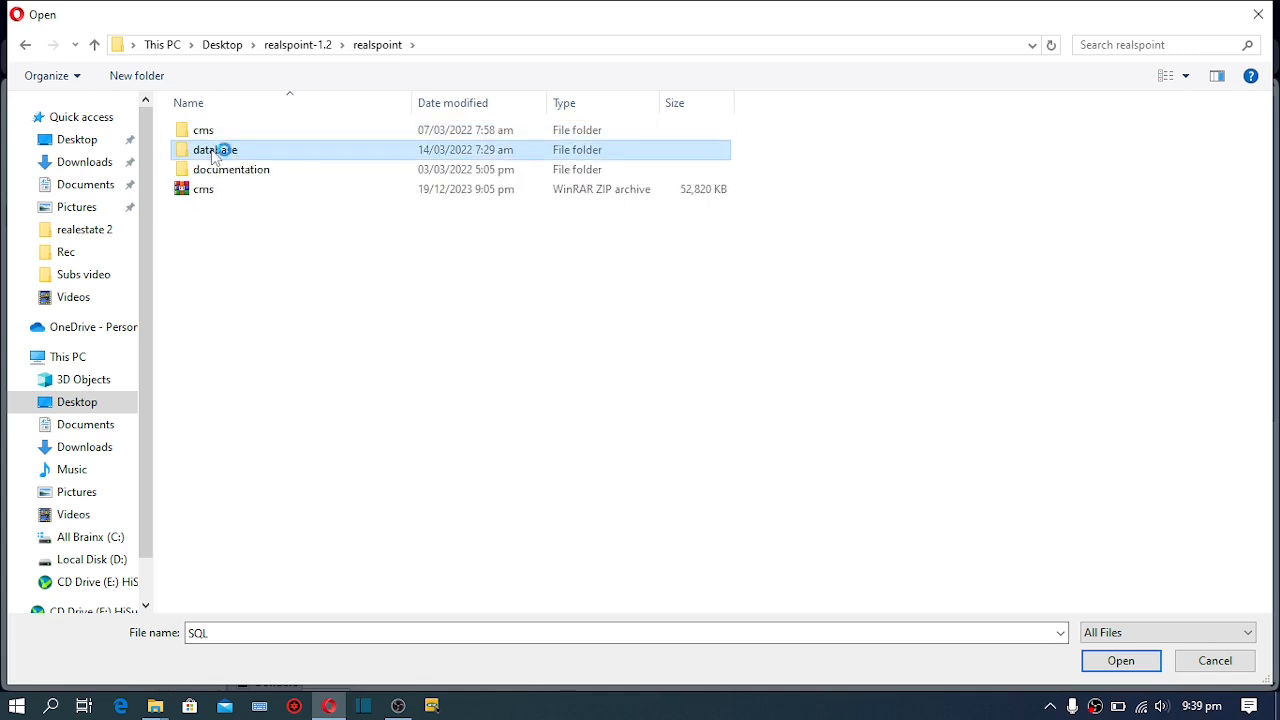
double_click(224, 136)
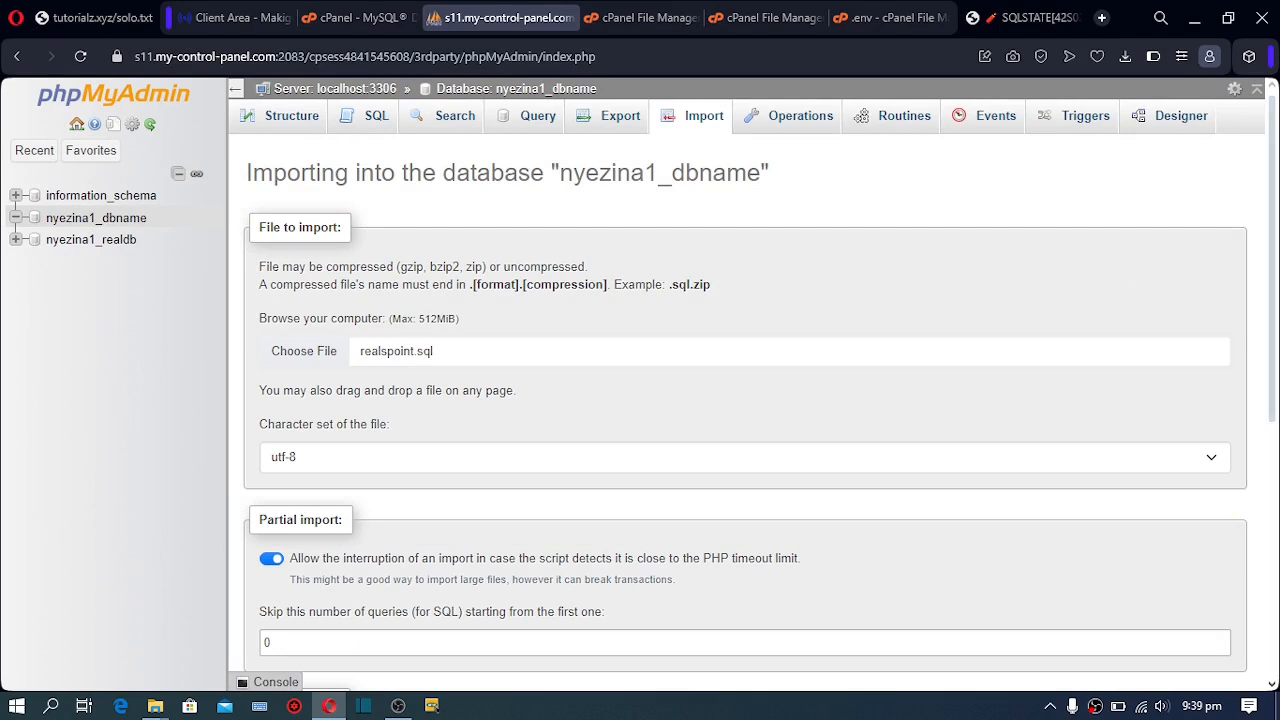
drag(1270, 262, 1272, 545)
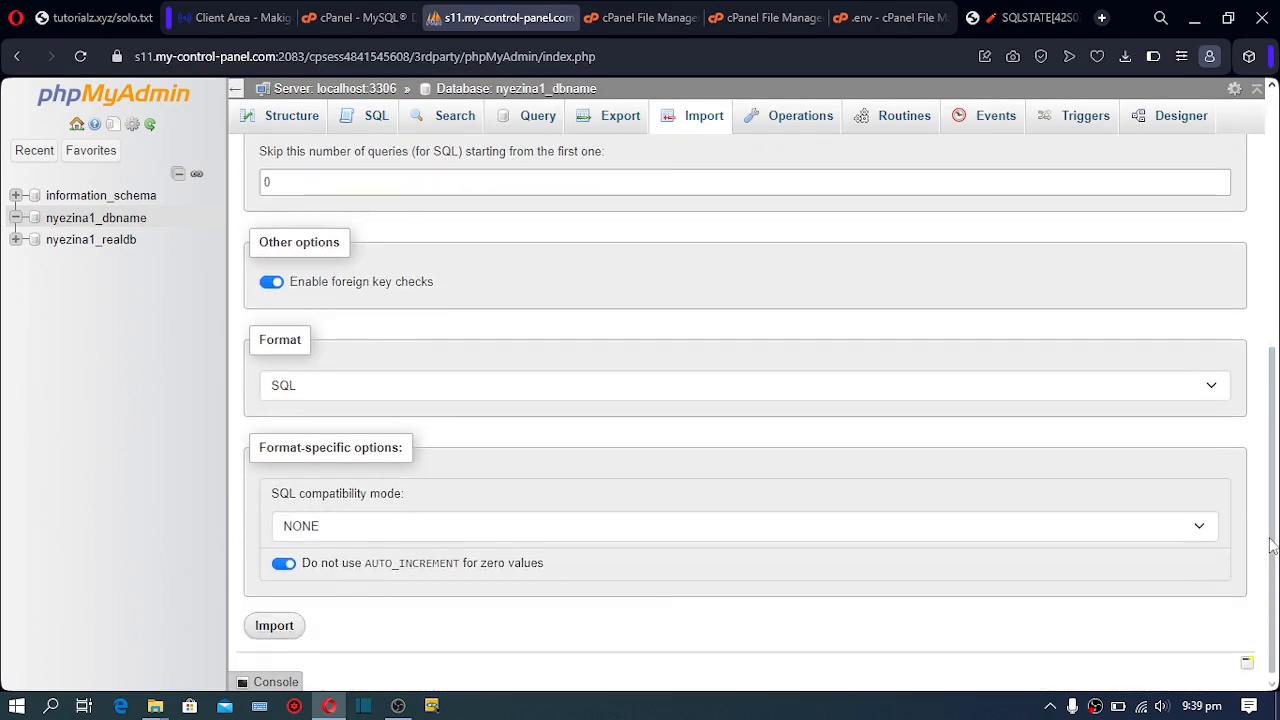
click(275, 630)
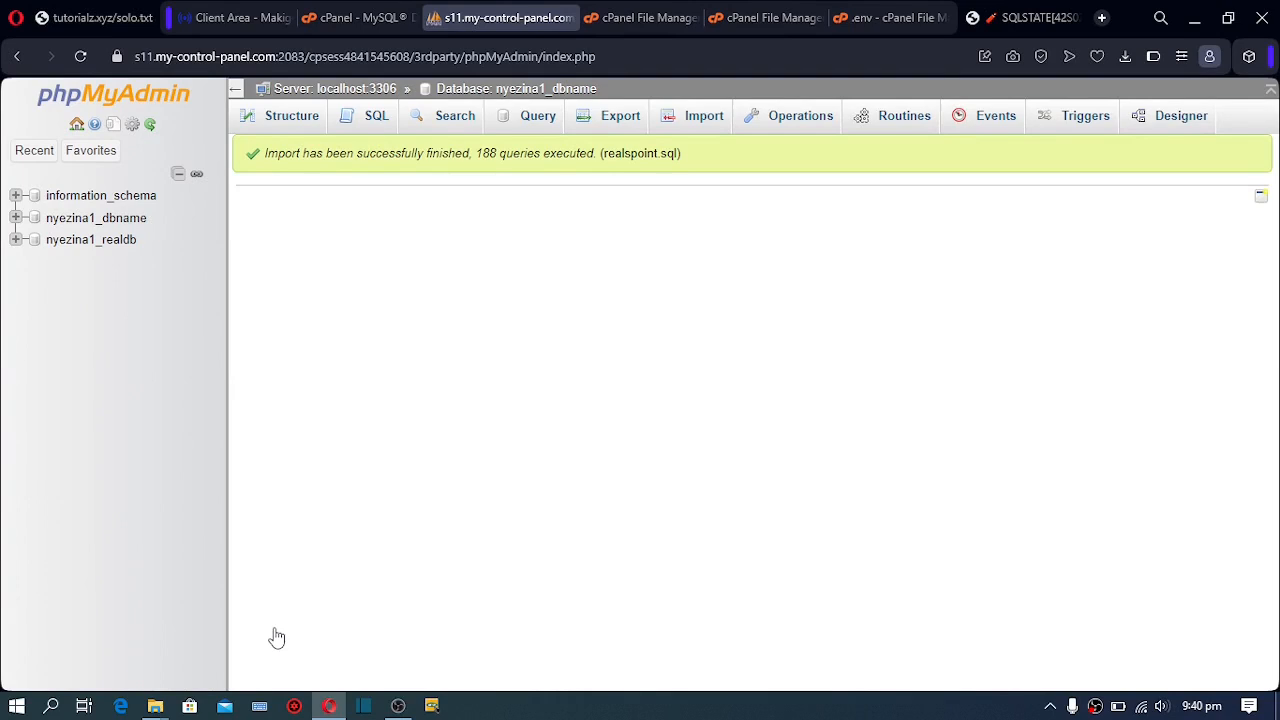
Reload the tutorialz.xyz error tab so the RealsPoint homepage loads, then scroll down to its footer
click(1005, 17)
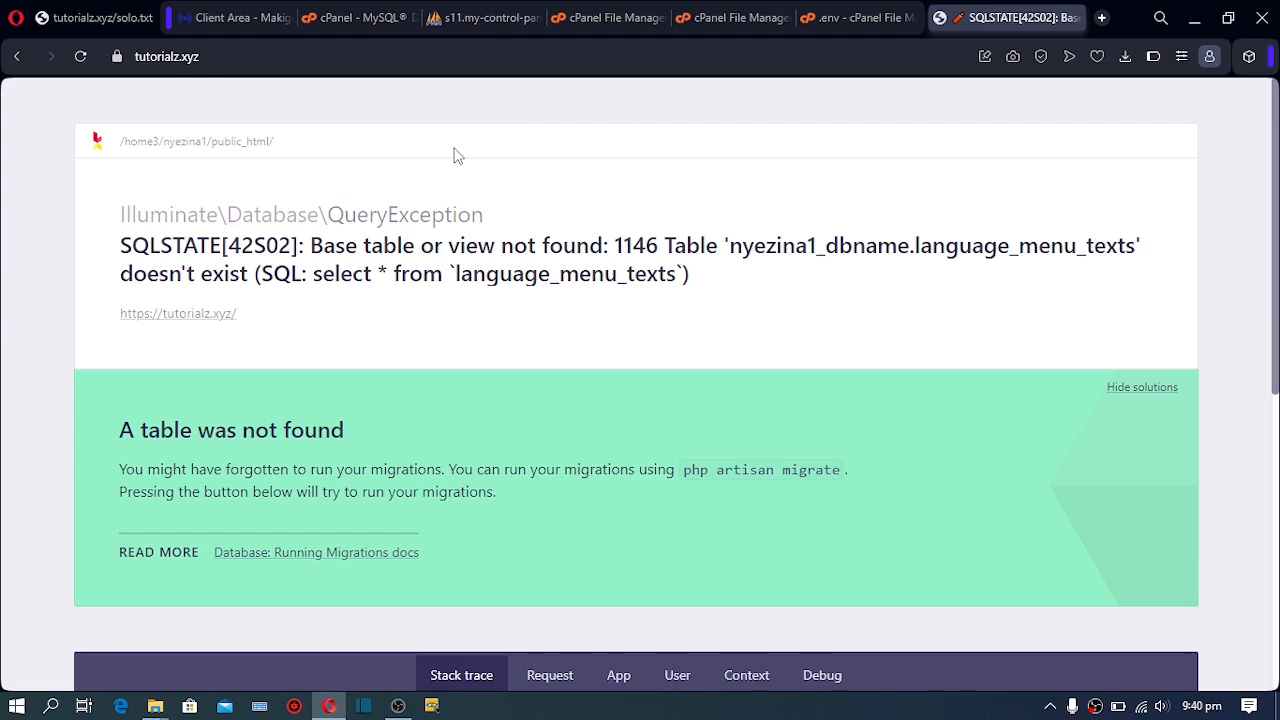
click(81, 57)
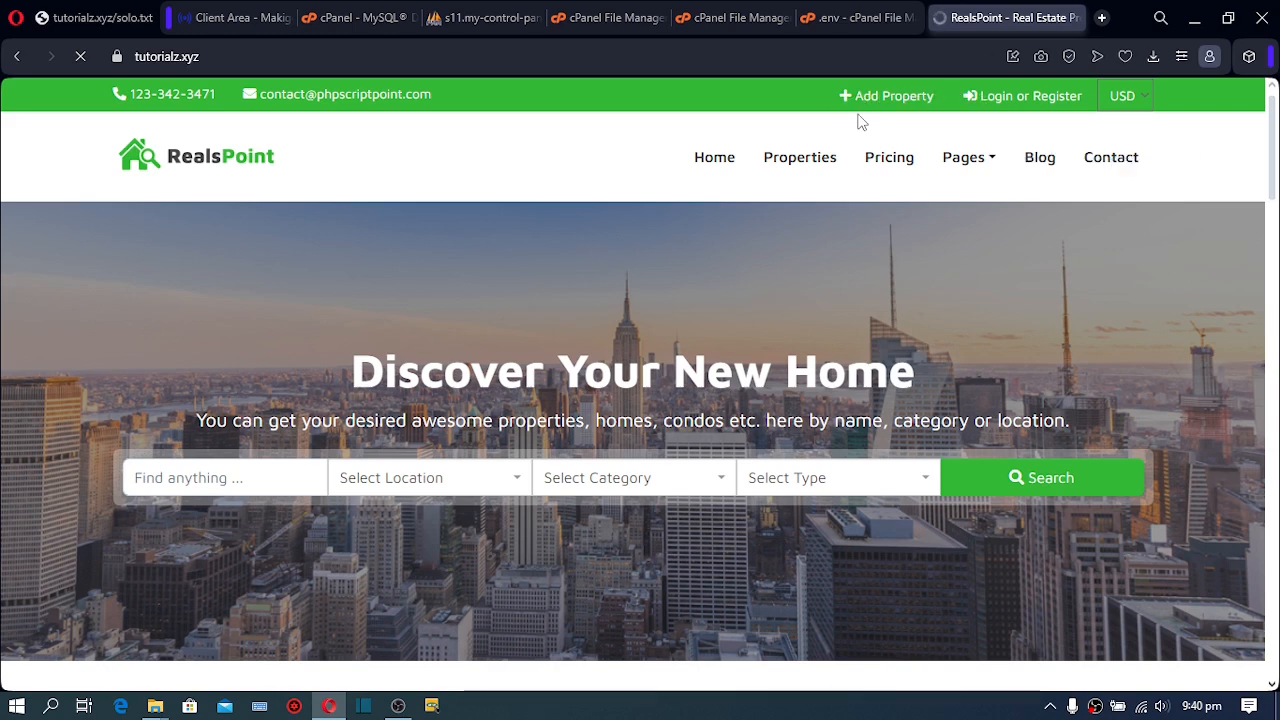
scroll(860, 120, down, 5)
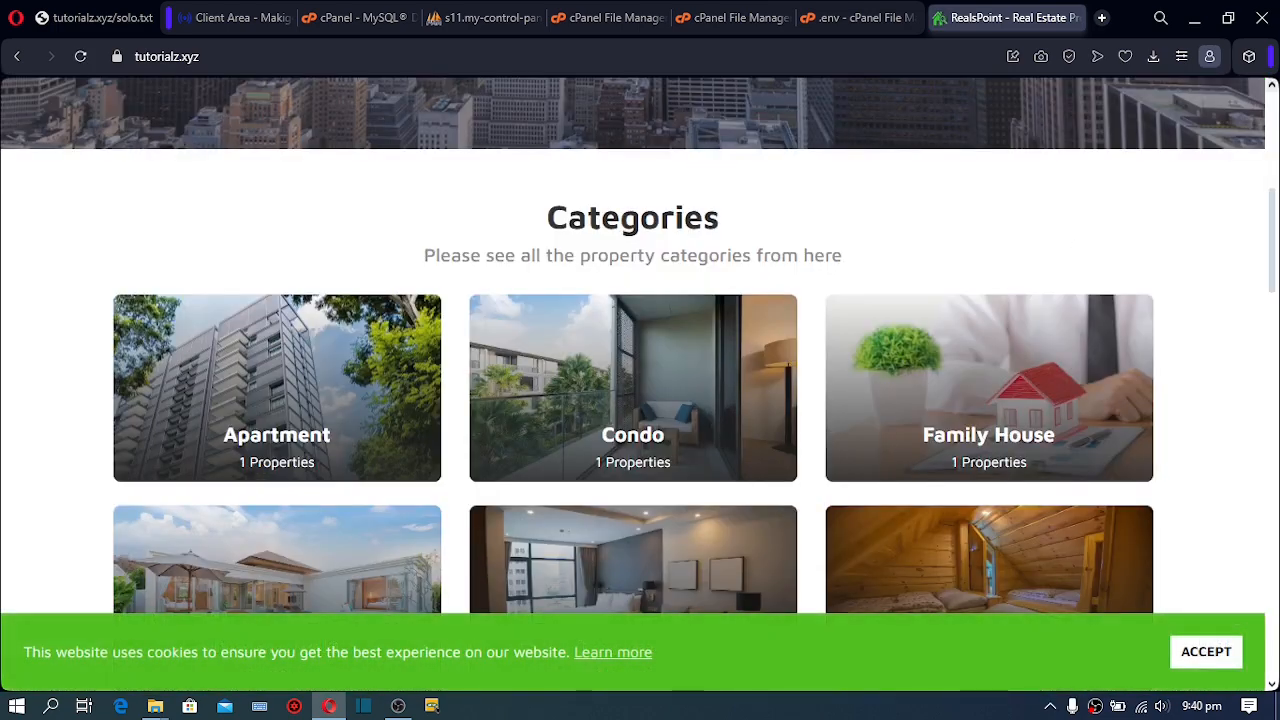
scroll(1274, 120, up, 5)
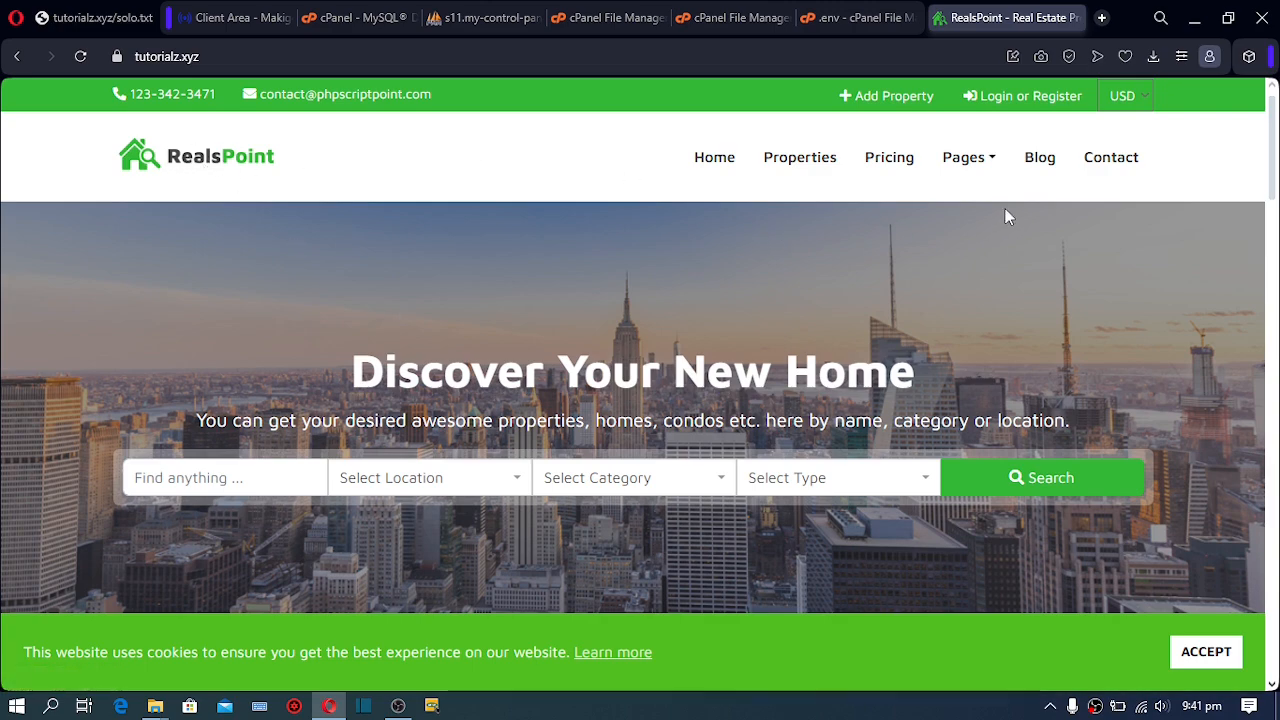
scroll(1274, 184, down, 10)
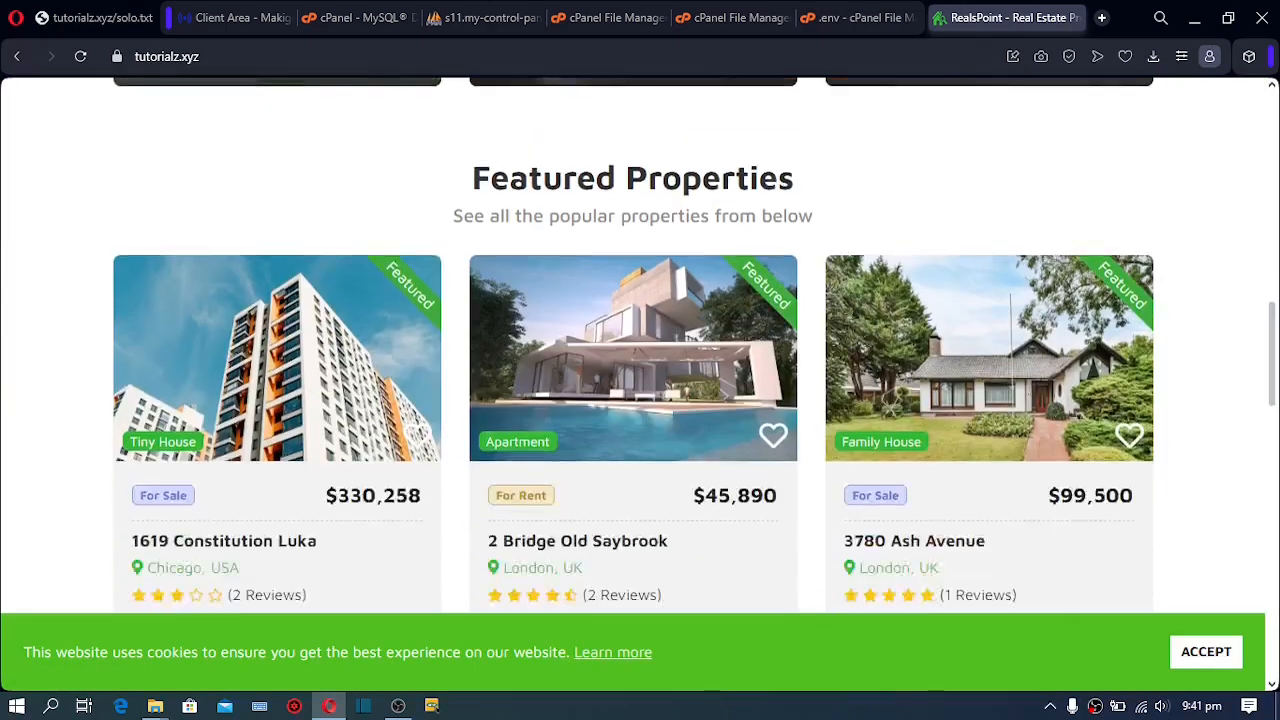
scroll(1274, 184, down, 10)
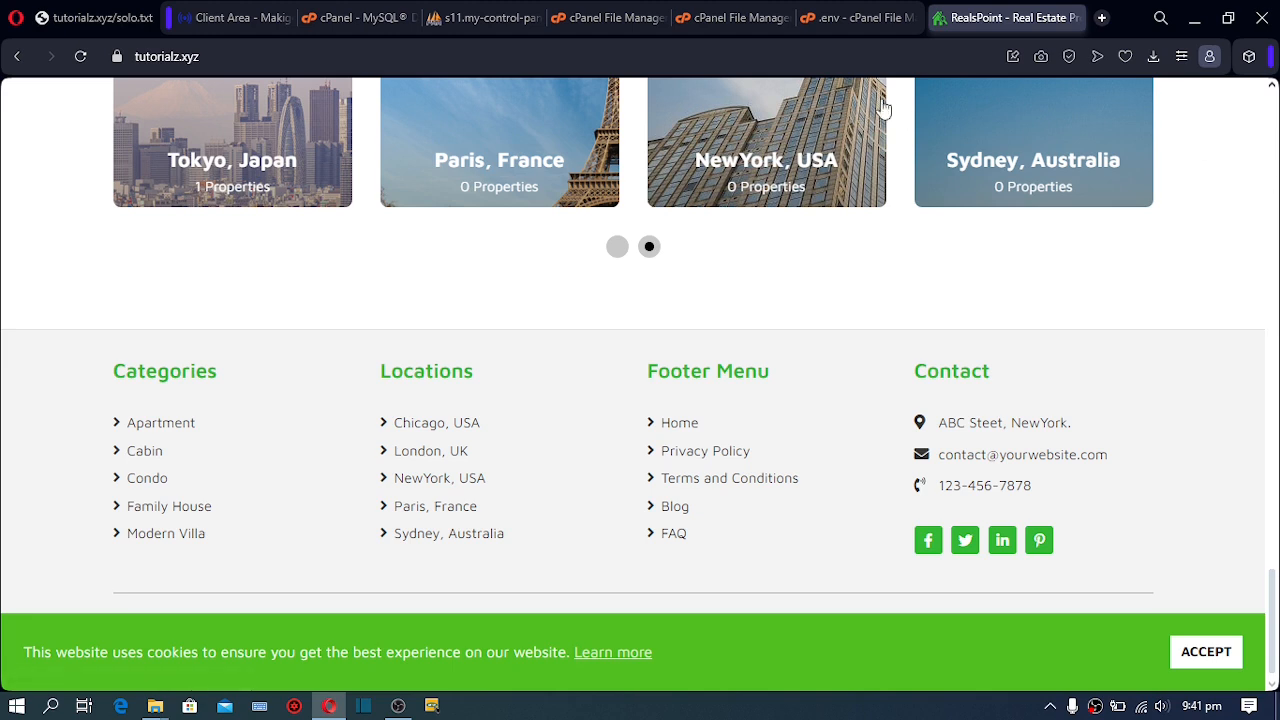
Close the .env, File Manager, phpMyAdmin, Client Area and solo.txt tabs, returning to the RealsPoint homepage
click(909, 18)
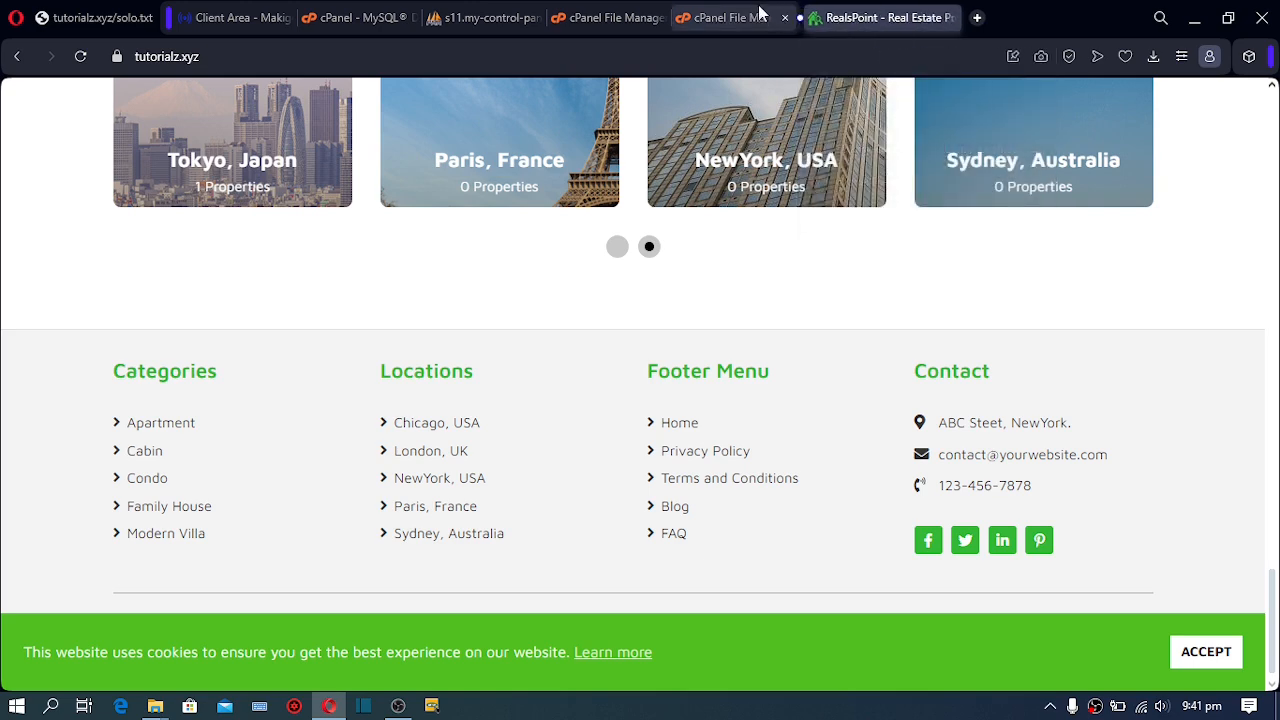
click(786, 19)
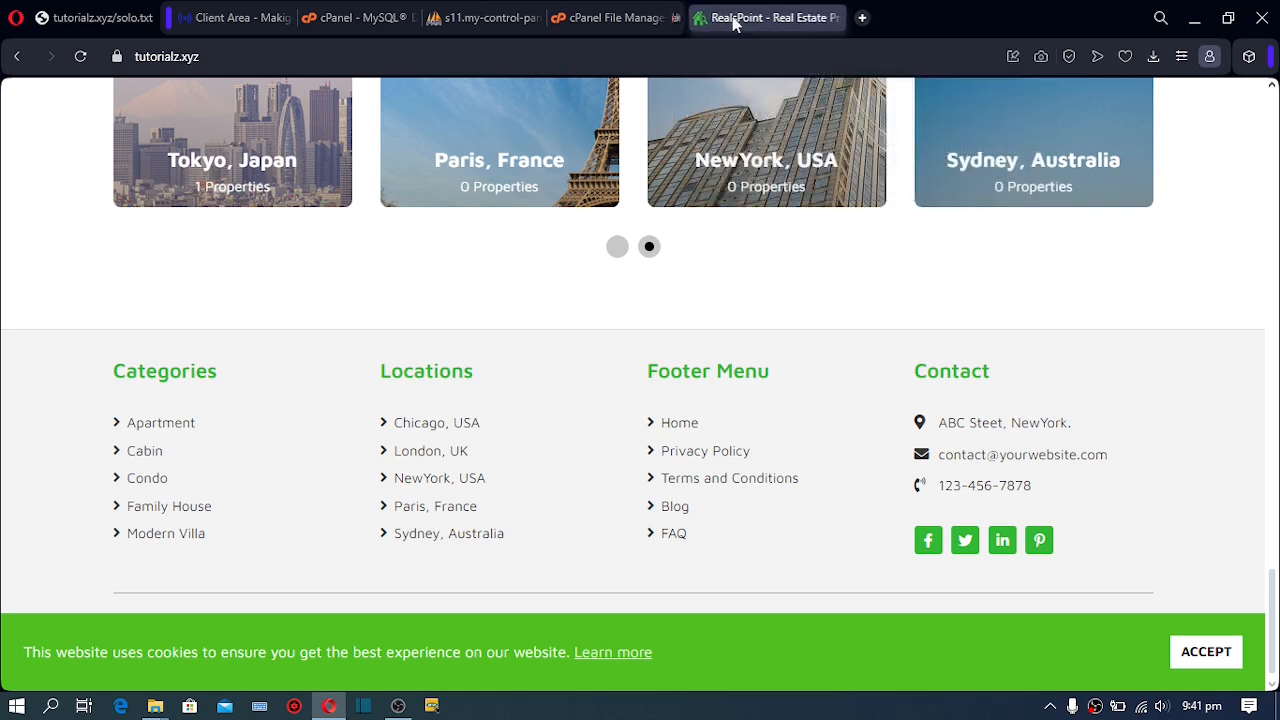
click(660, 18)
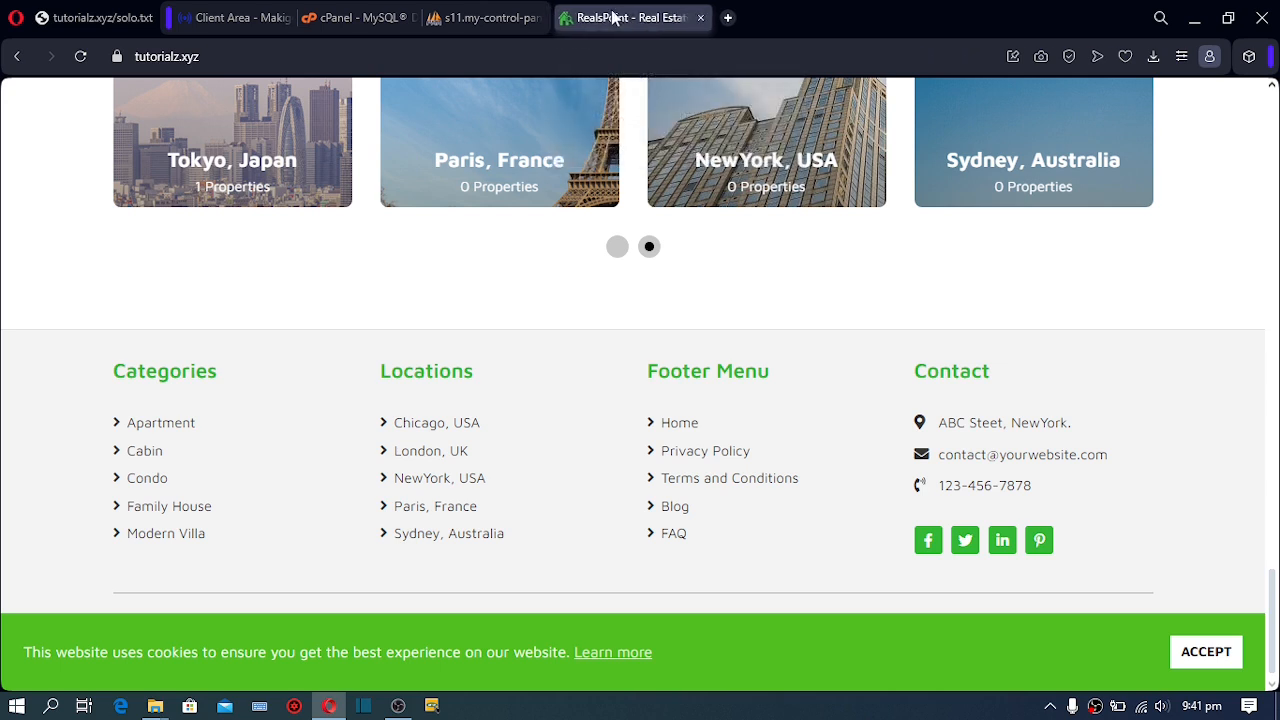
click(536, 19)
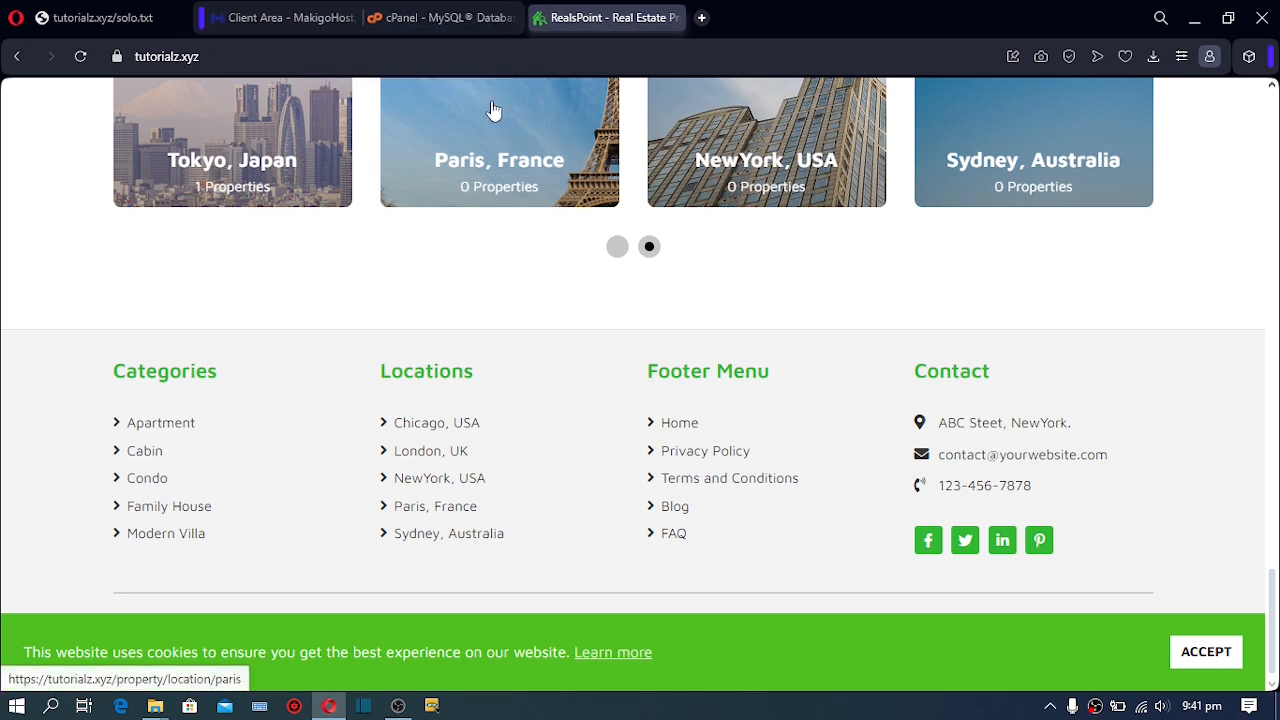
click(351, 20)
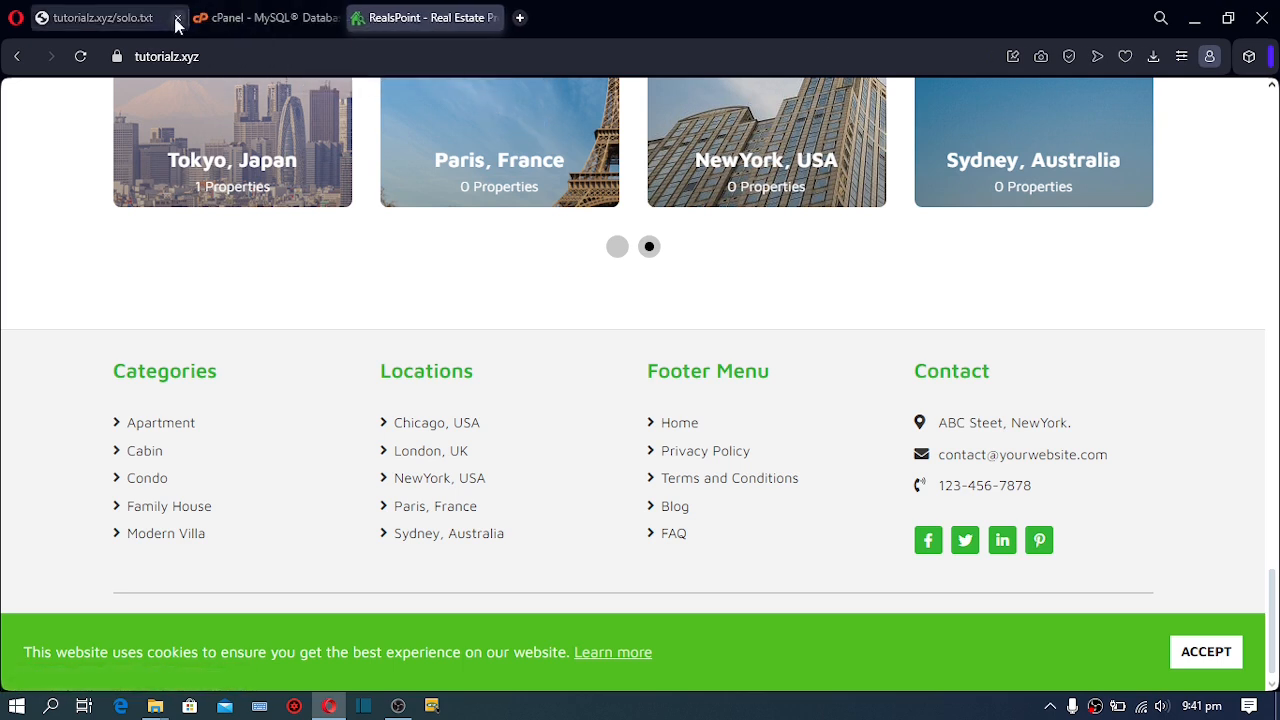
click(178, 19)
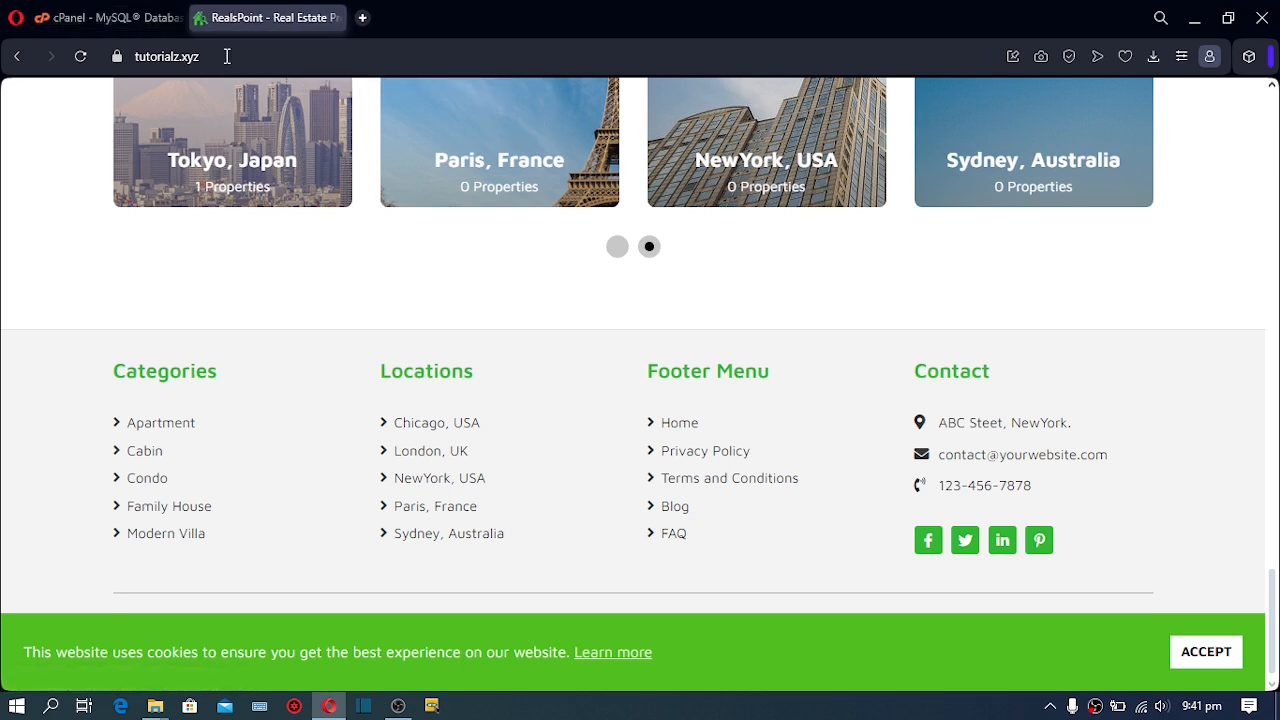
click(294, 22)
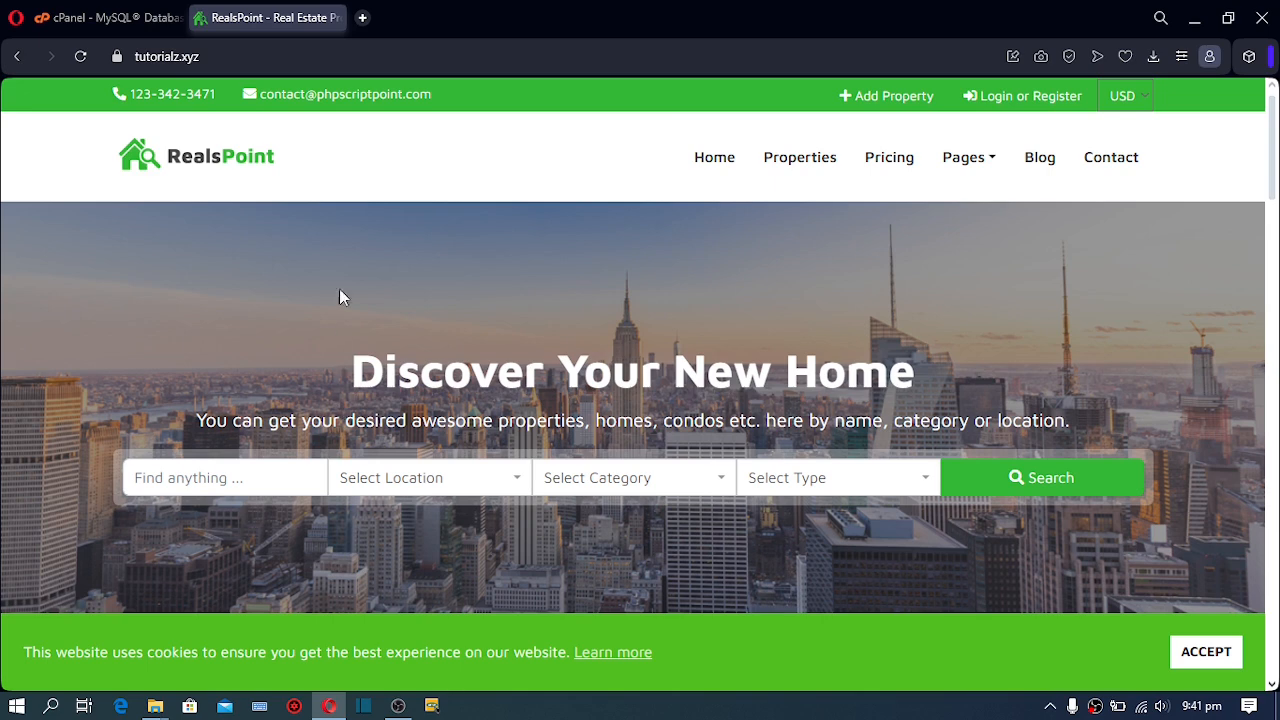
click(229, 62)
Go to tutorialz.xyz/admin to reach the RealsPoint Admin Login page and focus the Email Address field
click(229, 67)
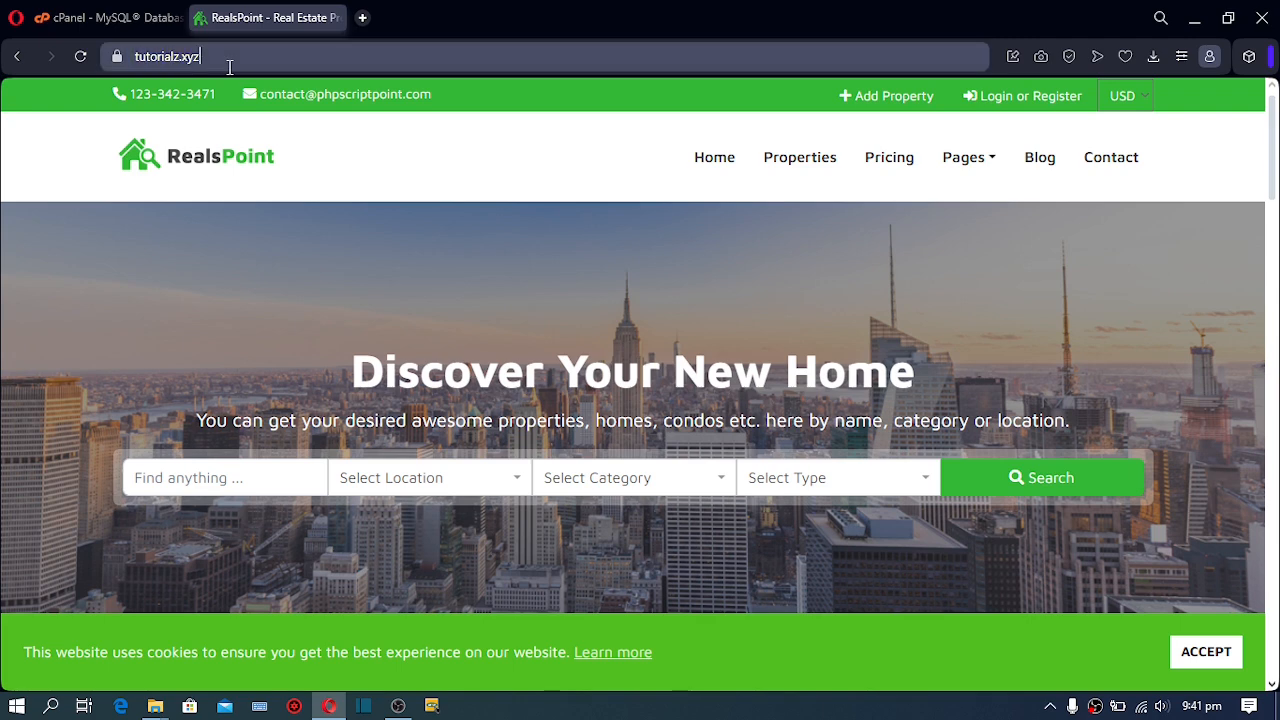
text(/admin)
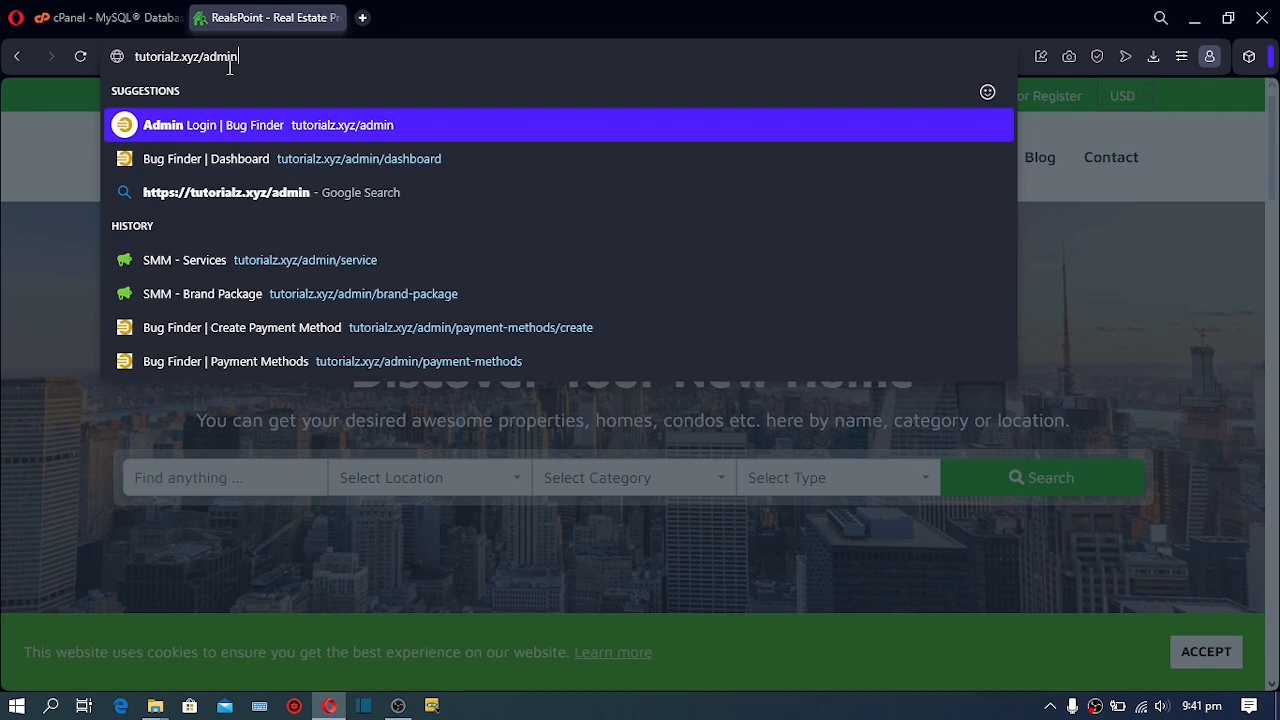
key(Return)
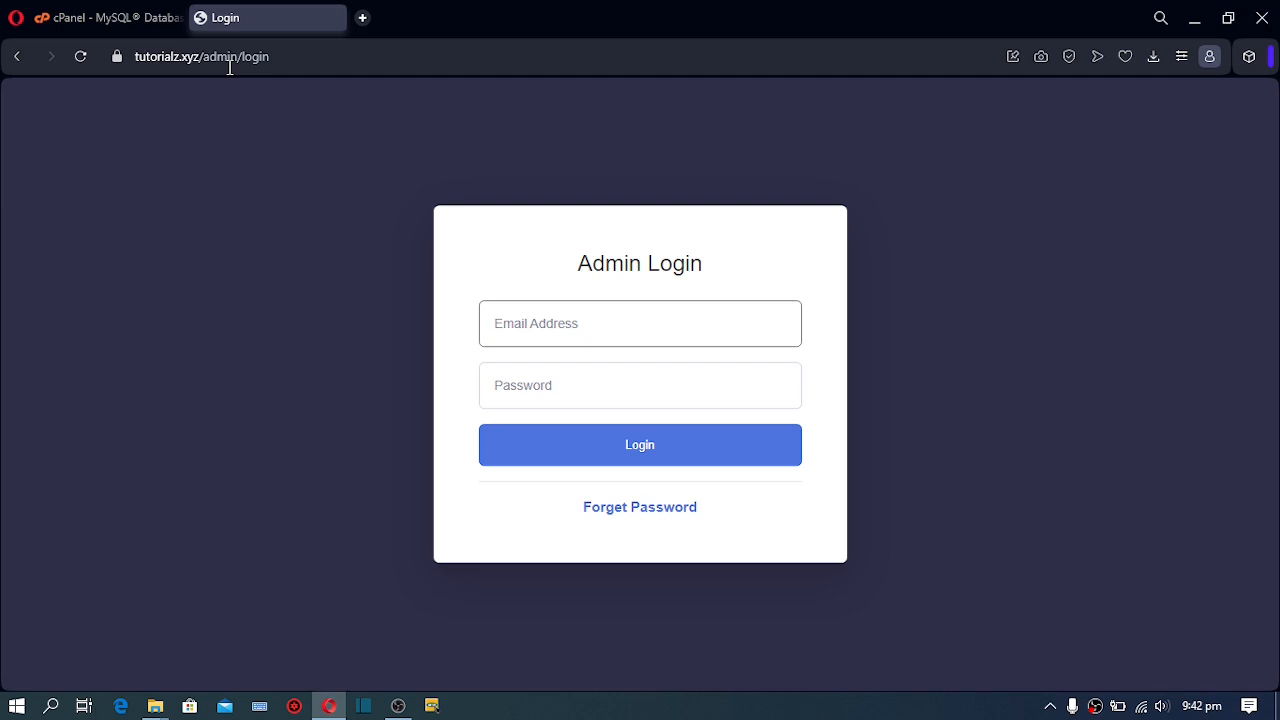
click(561, 334)
Reopen phpMyAdmin from cPanel's search results and select the dbname database in the sidebar
click(128, 25)
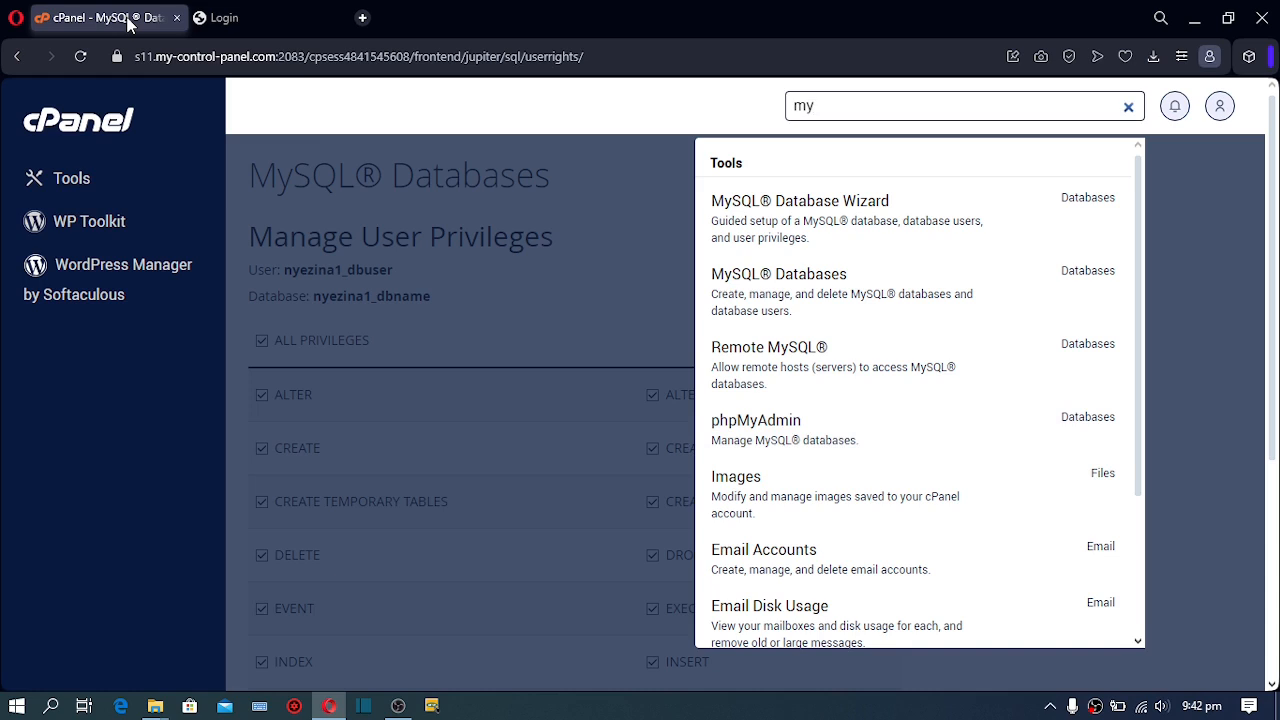
click(776, 425)
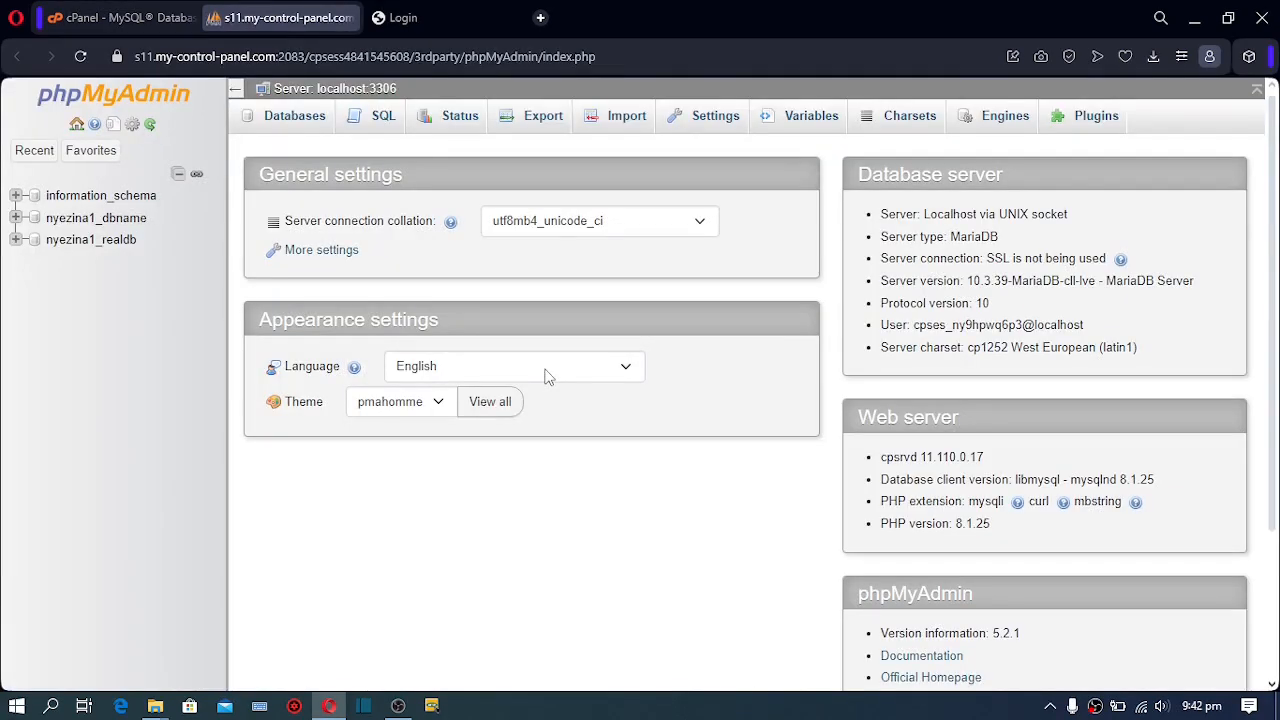
click(103, 219)
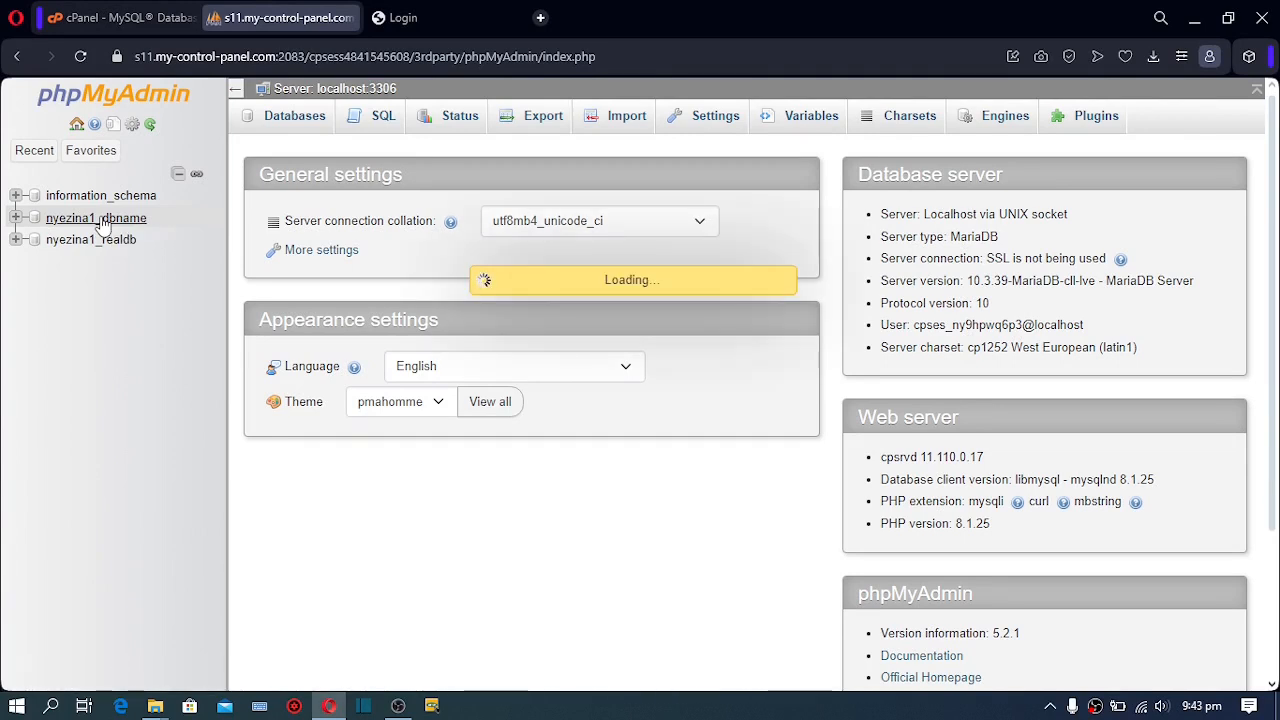
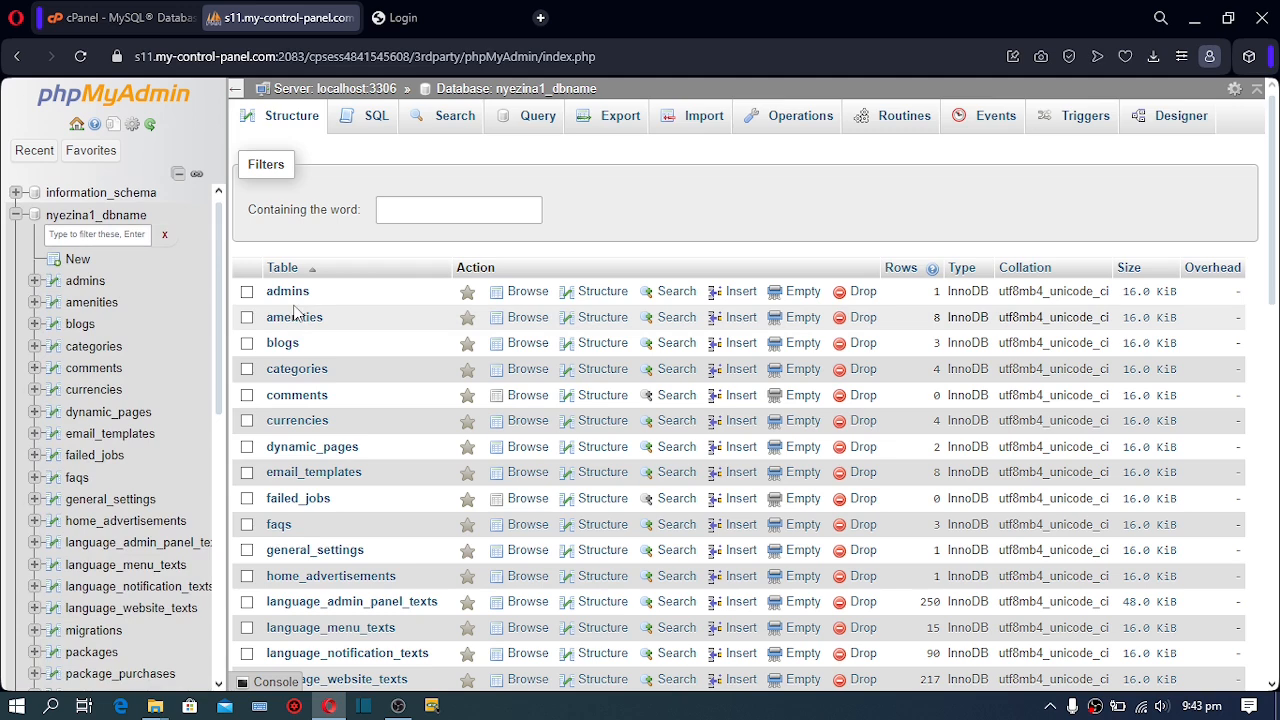
Browse the admins table and select the admin account's email address in its row
click(80, 284)
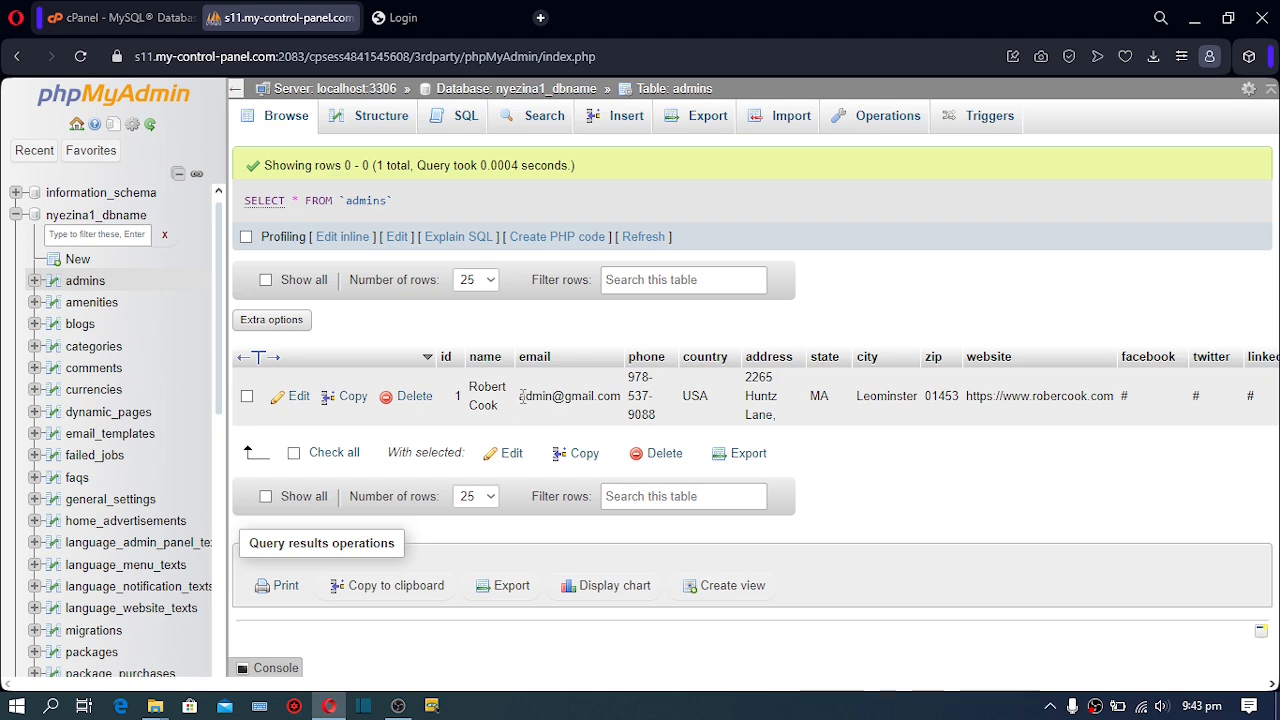
drag(520, 396, 621, 395)
key(ctrl+c)
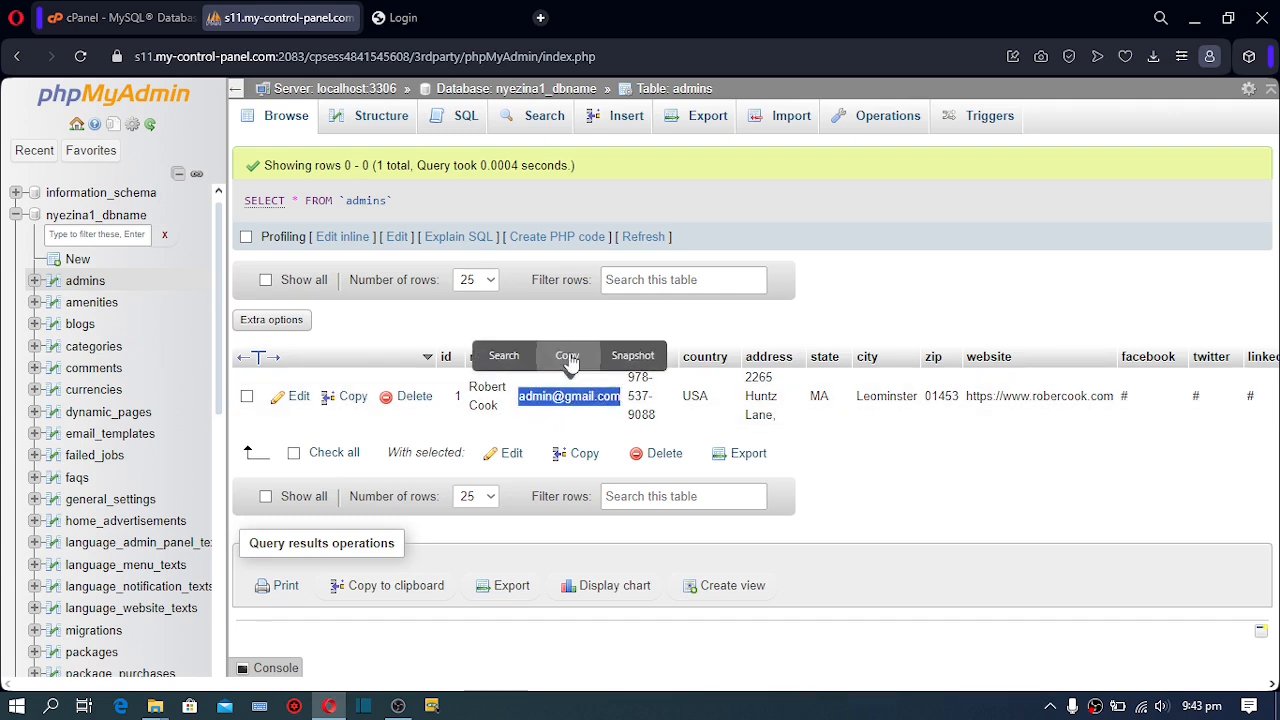
Log in to the RealsPoint Admin Login page with the pasted admin email and the account password
click(413, 20)
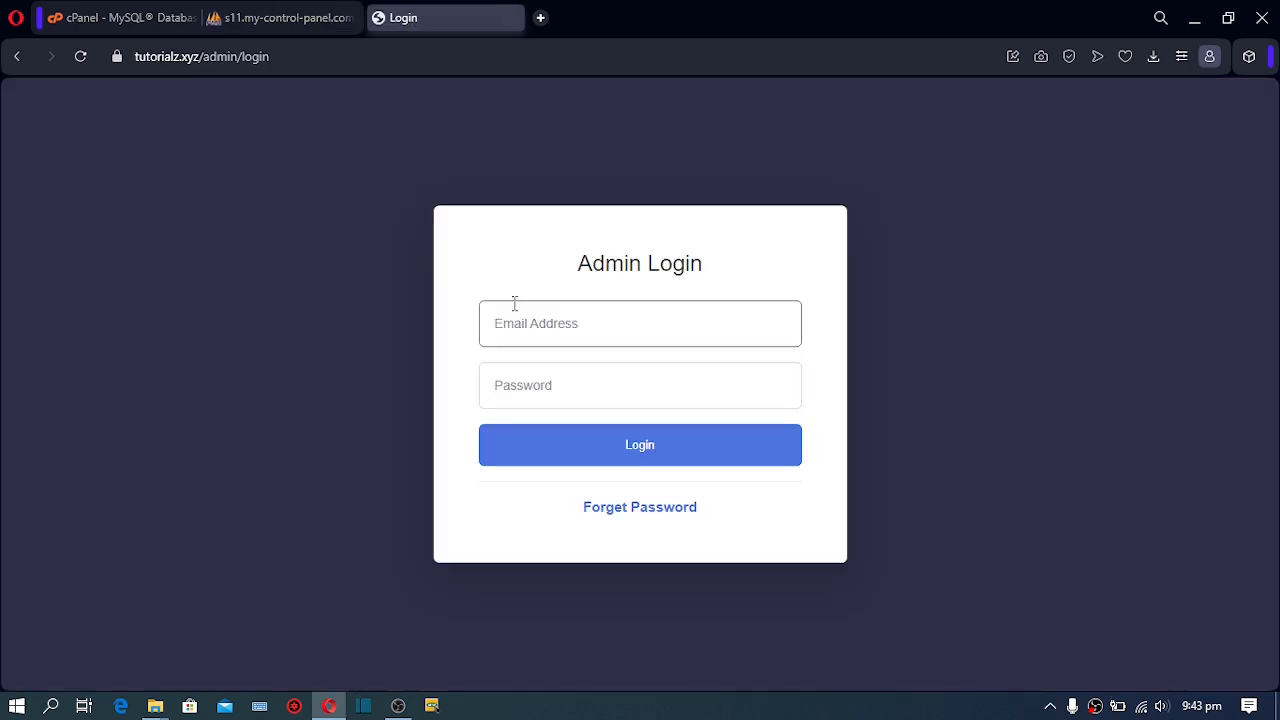
click(517, 312)
key(ctrl+v)
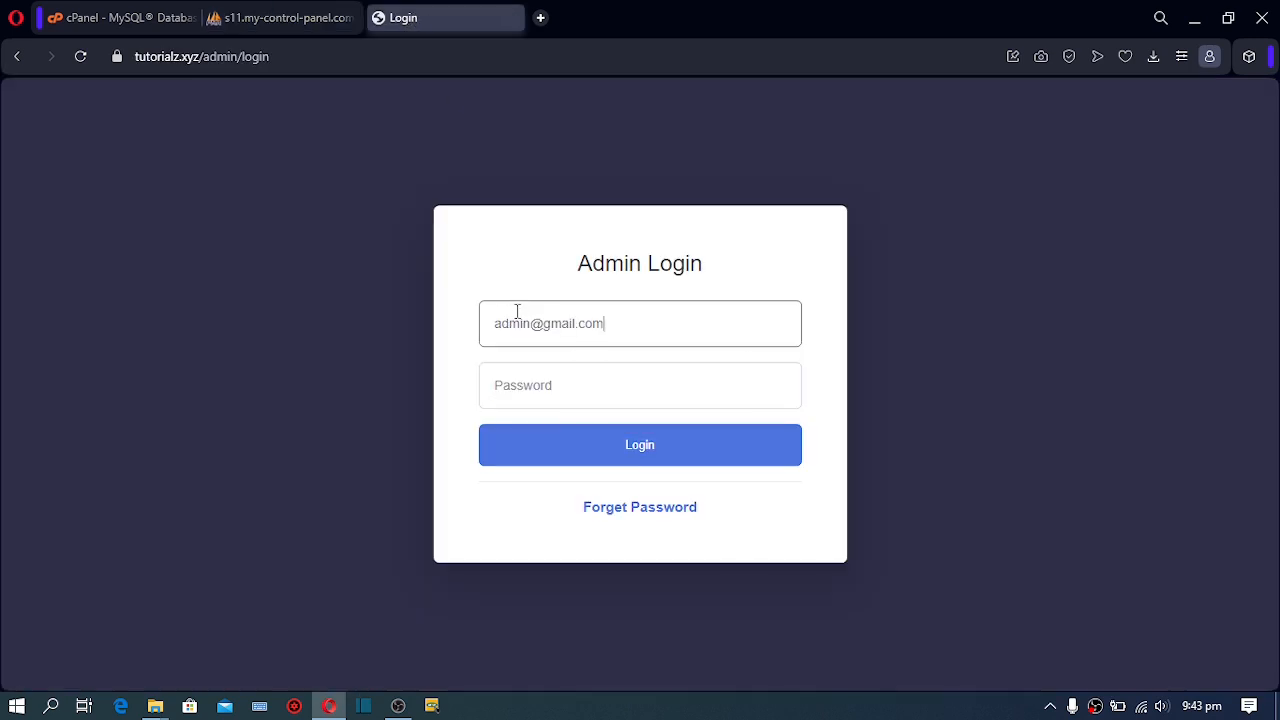
click(517, 373)
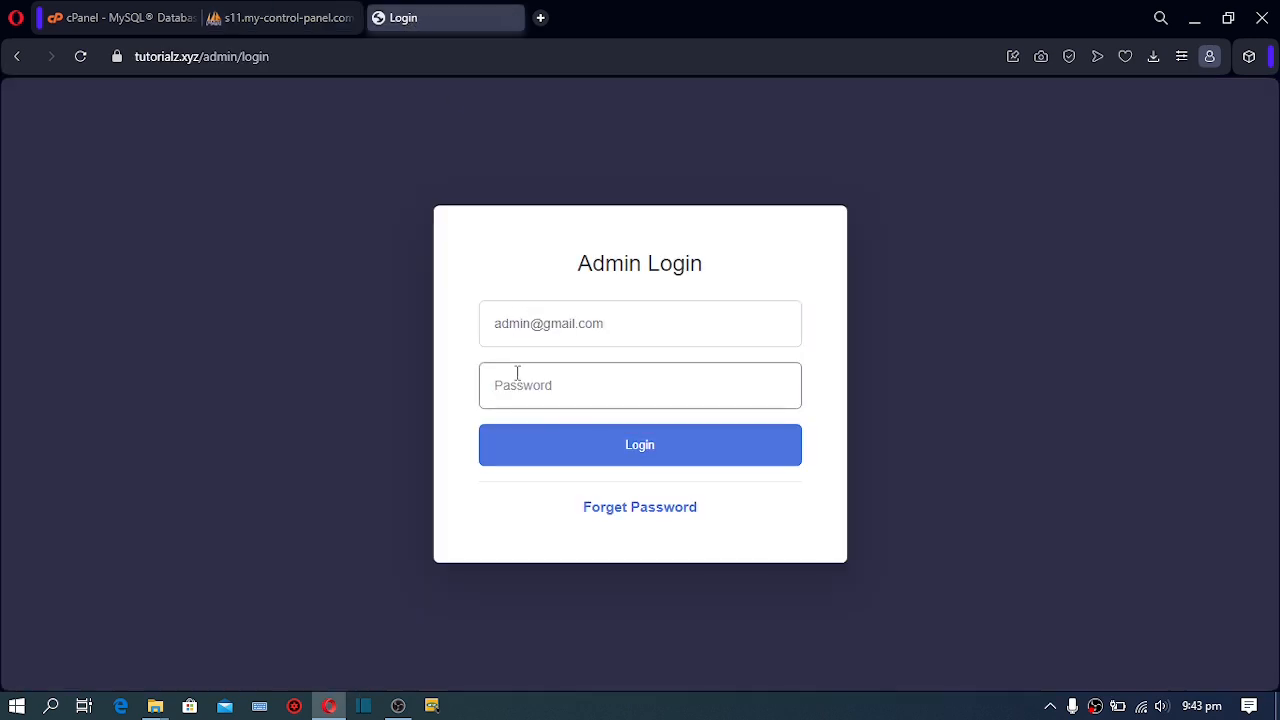
text(****)
click(538, 456)
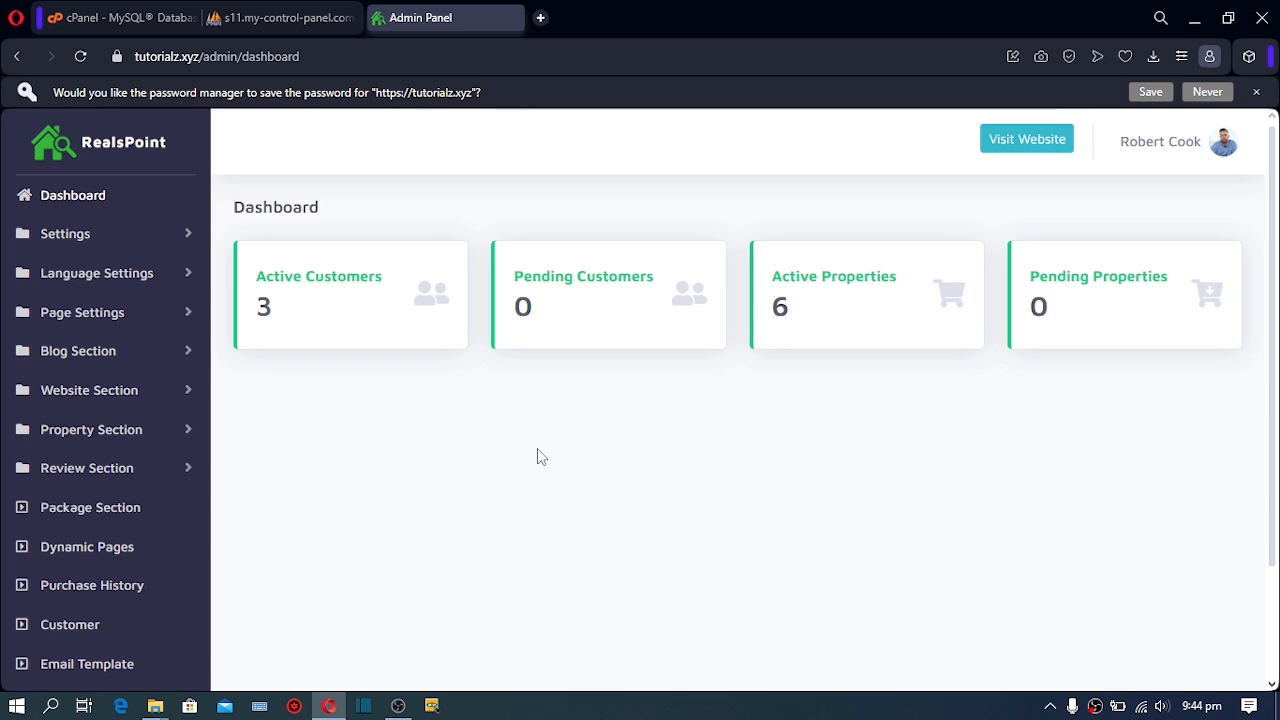
Open the admins row's edit form and overwrite the name field with the admin's new full name
click(306, 20)
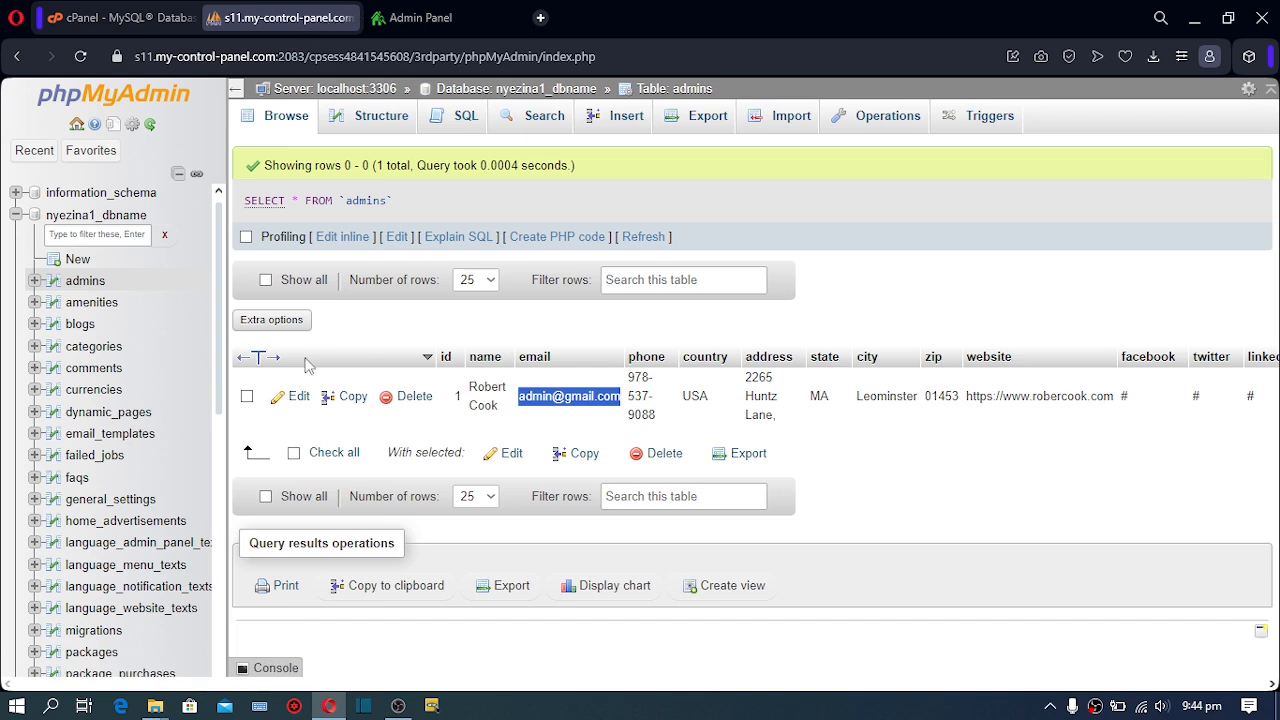
click(298, 397)
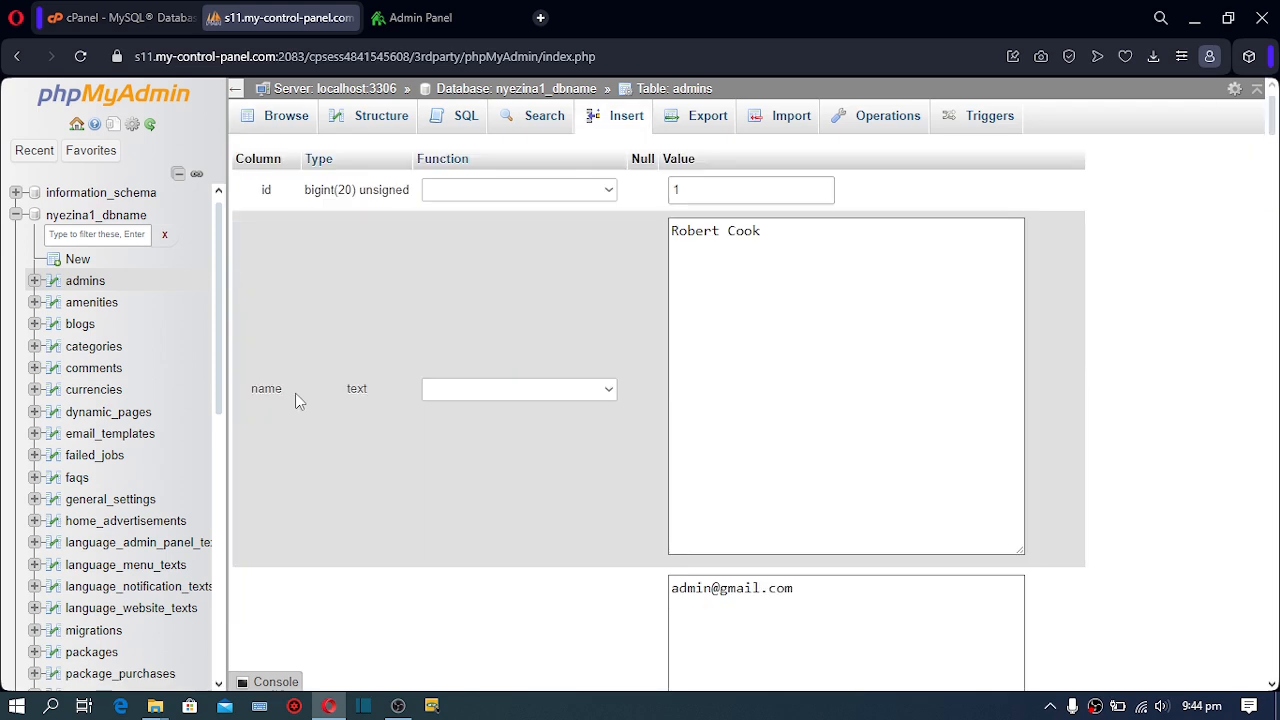
click(702, 292)
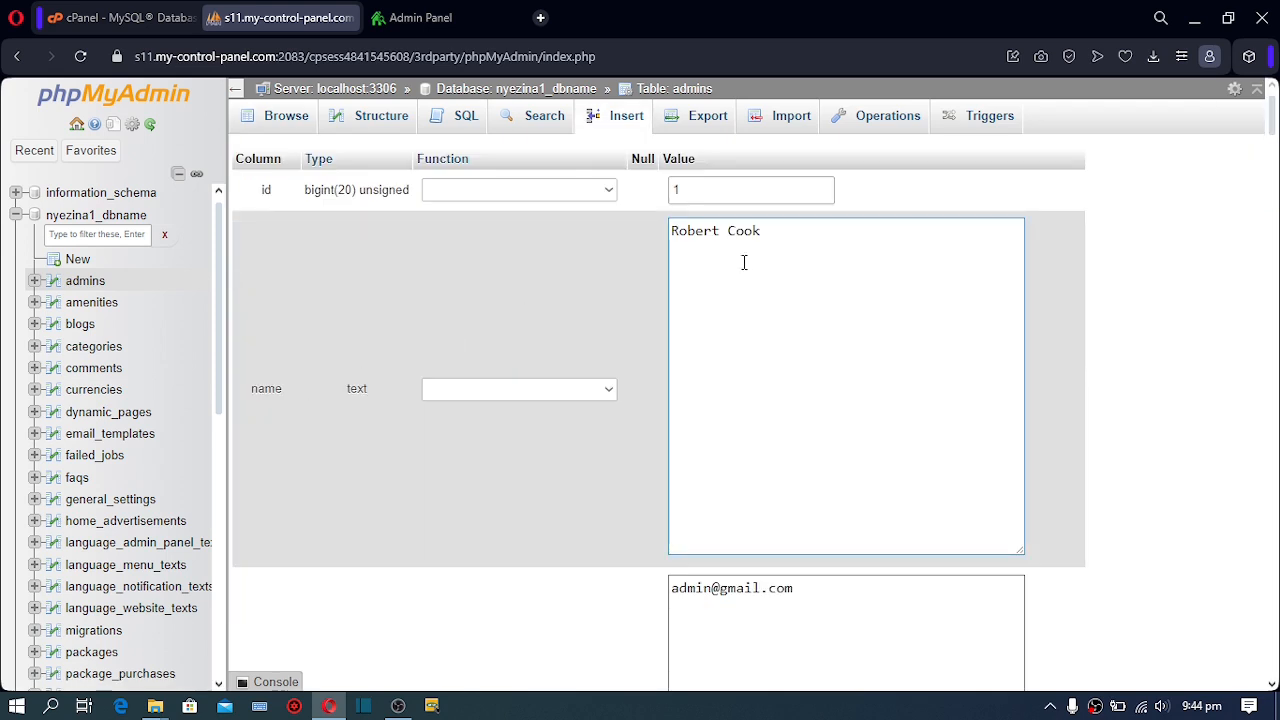
drag(763, 238, 669, 242)
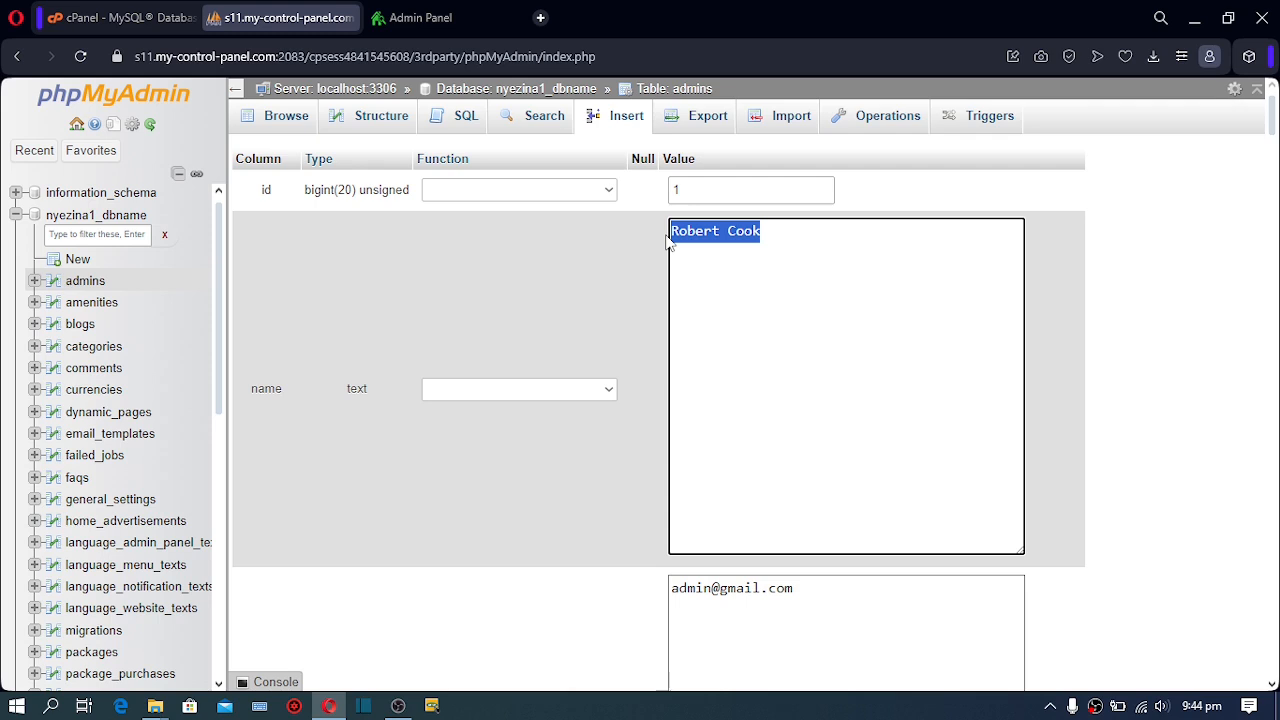
text(Solom)
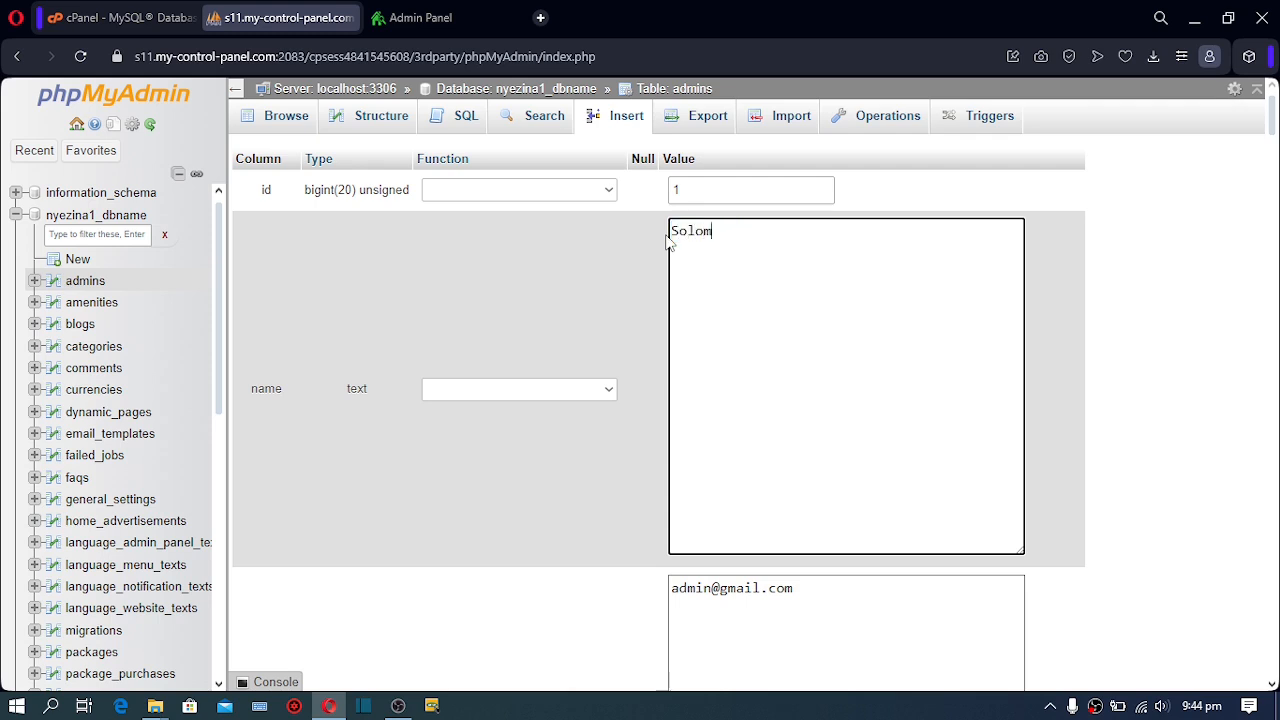
text(on Dongon)
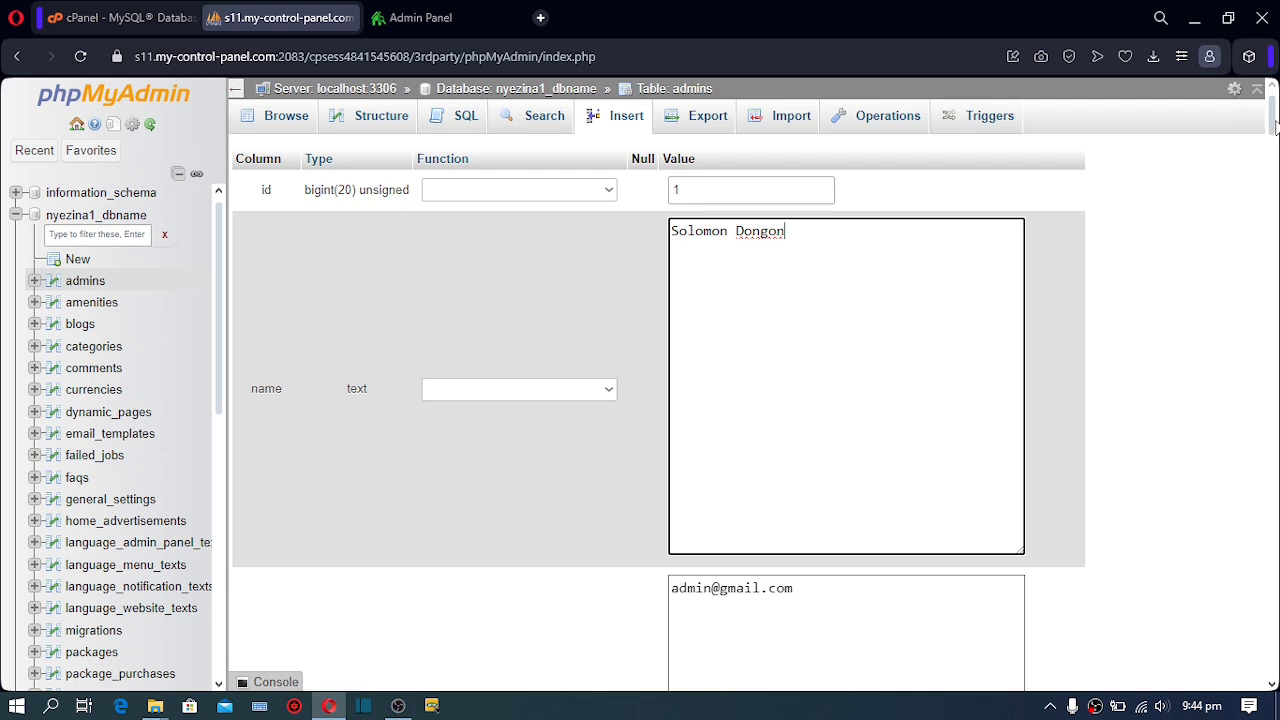
scroll(748, 219, down, 5)
scroll(748, 219, up, 2)
click(704, 298)
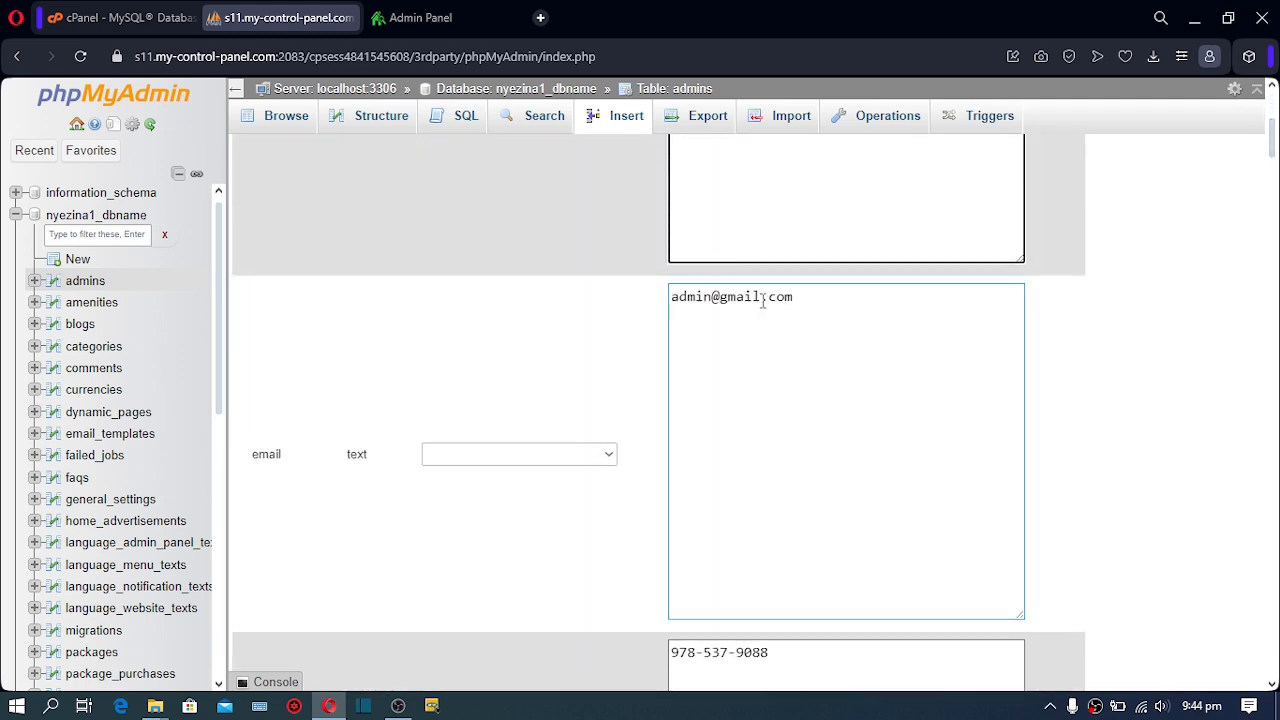
drag(806, 300, 558, 317)
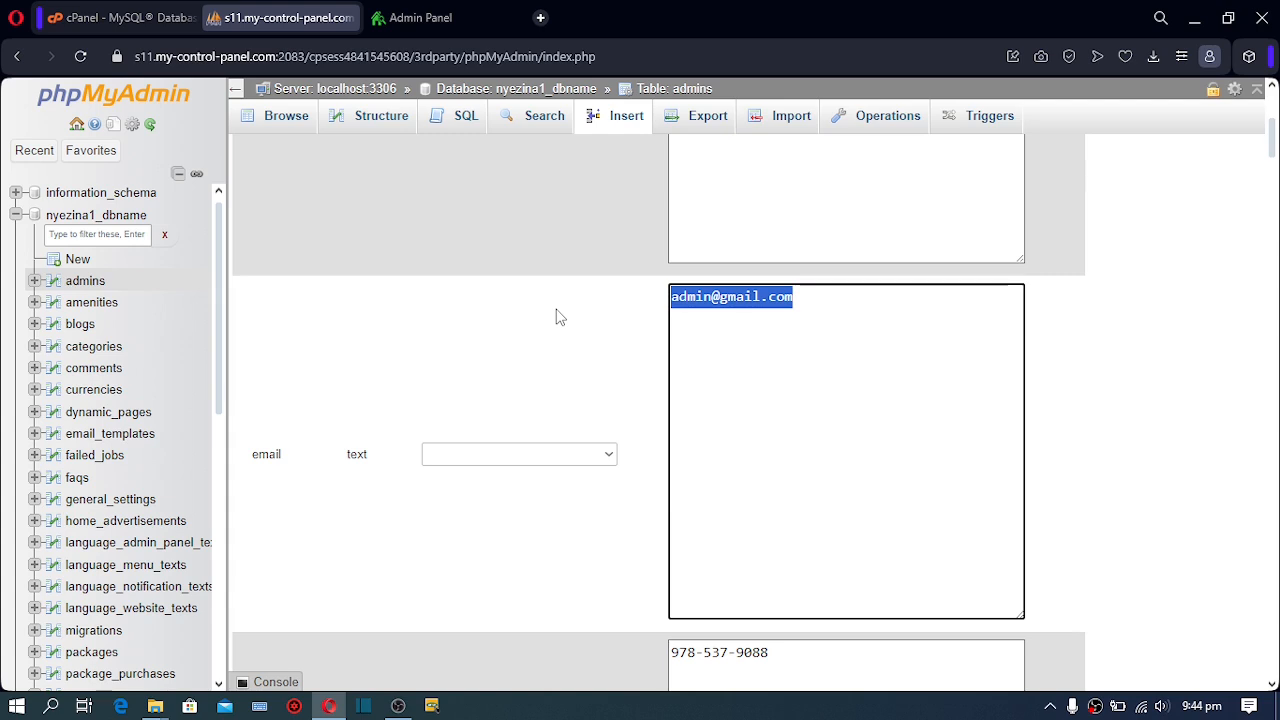
click(719, 300)
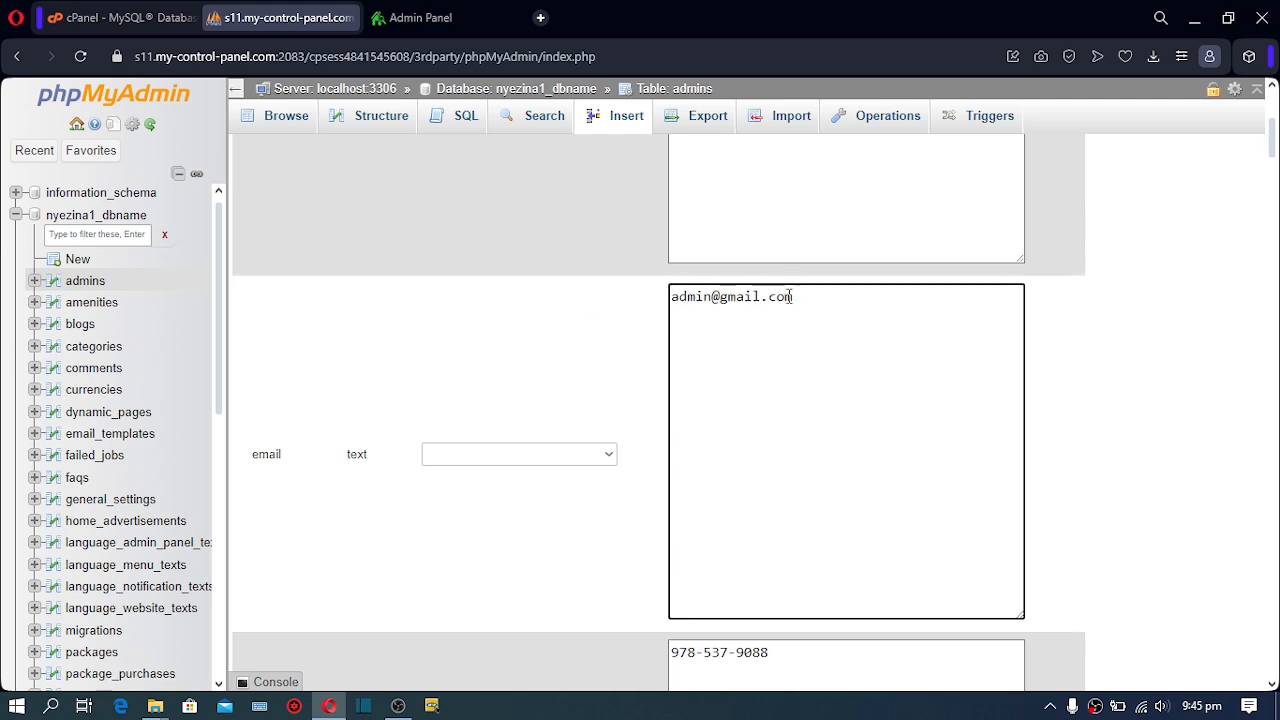
drag(800, 298, 724, 310)
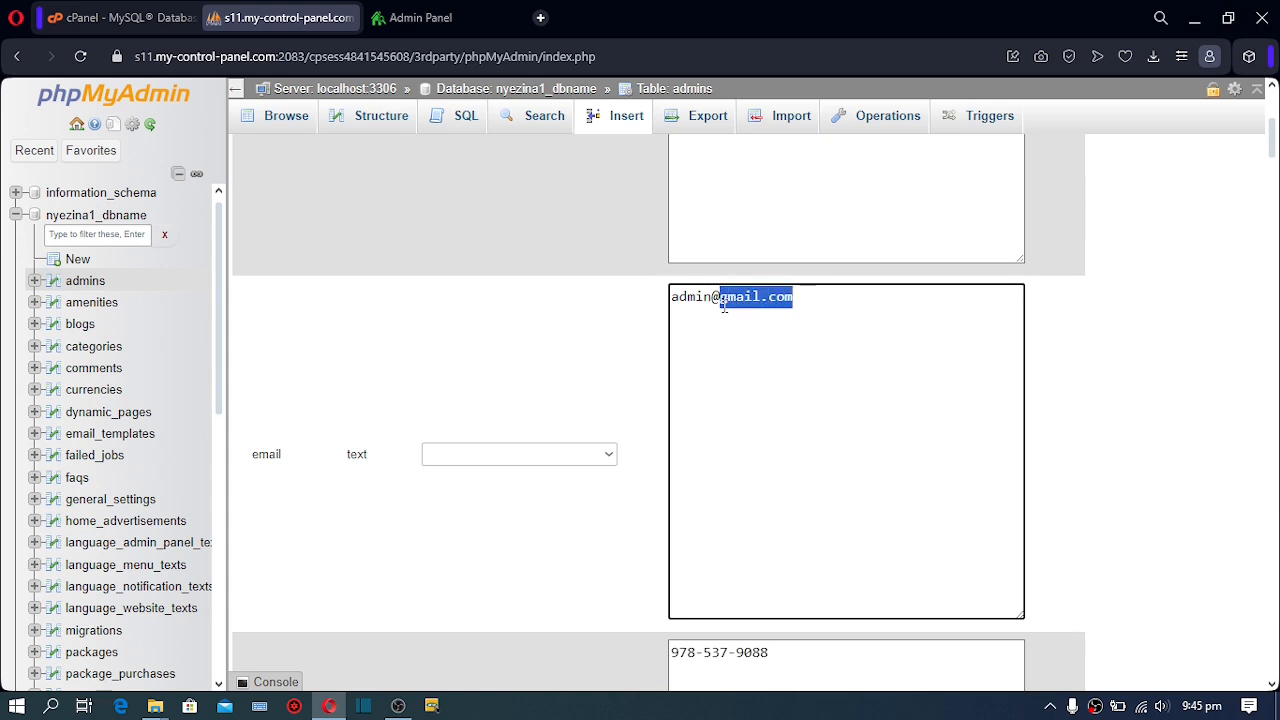
text(tuto)
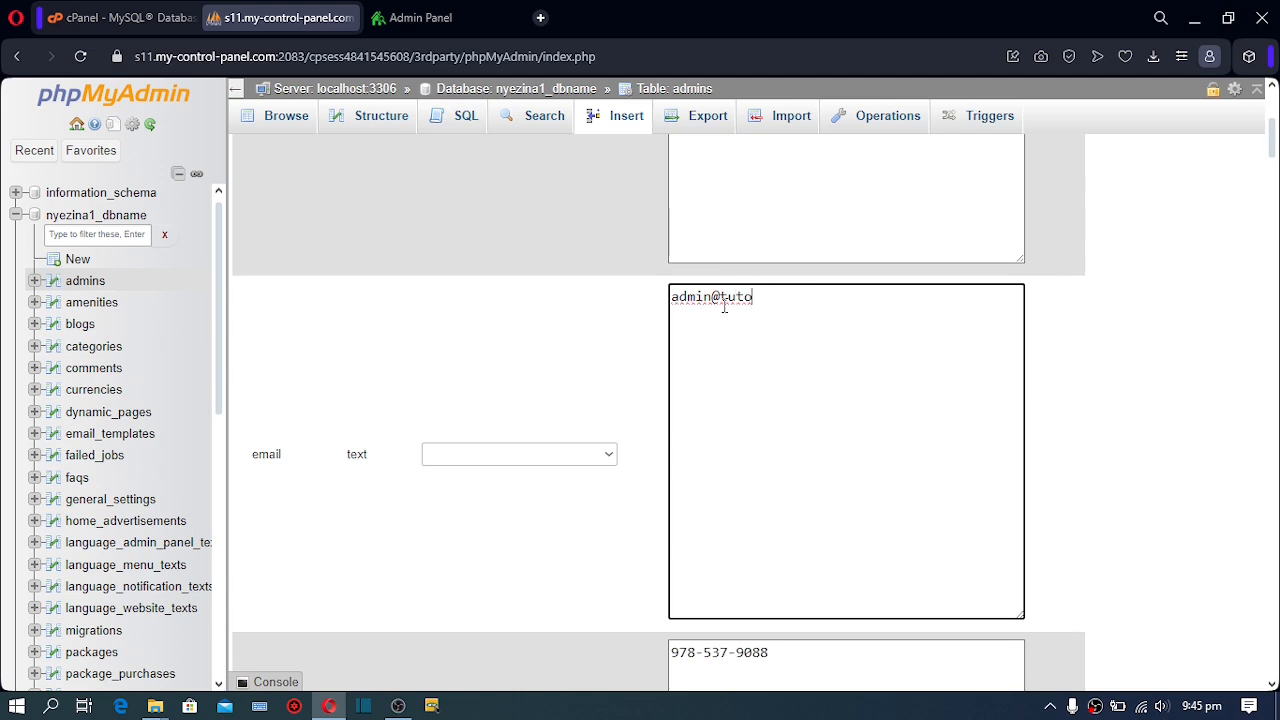
text(rialz.xyz)
drag(848, 309, 588, 309)
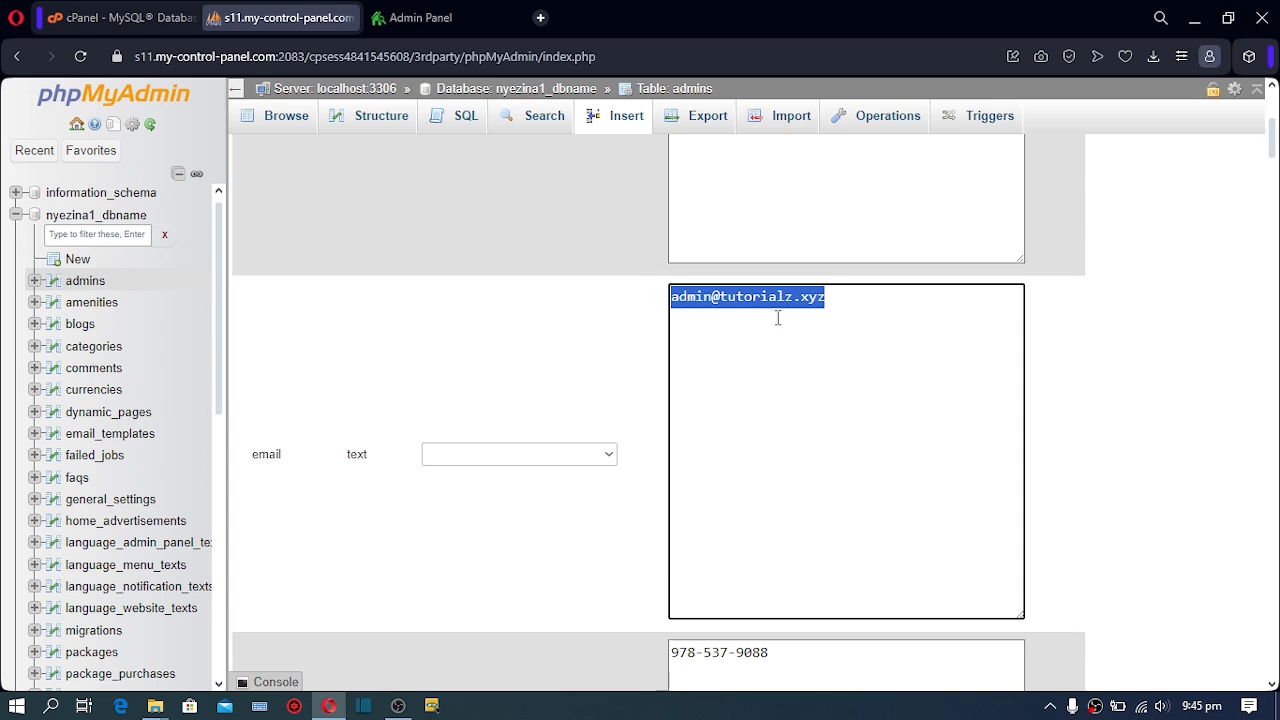
click(713, 297)
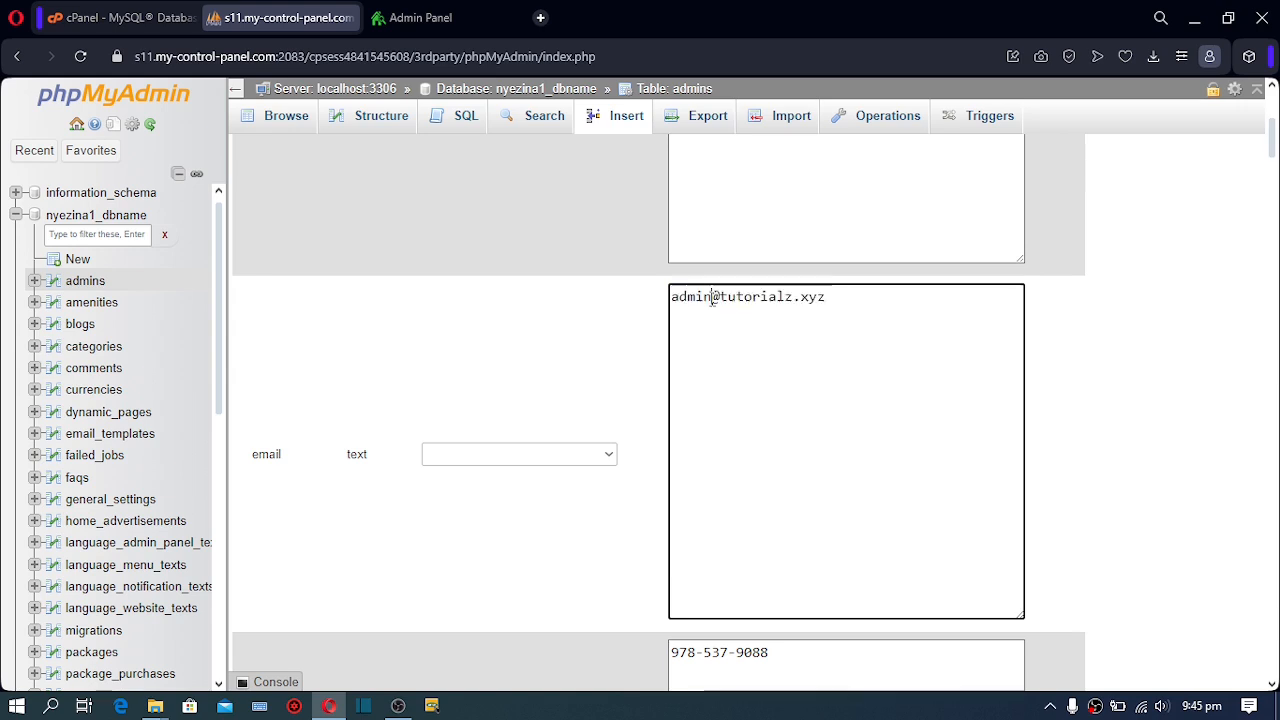
drag(713, 297, 671, 299)
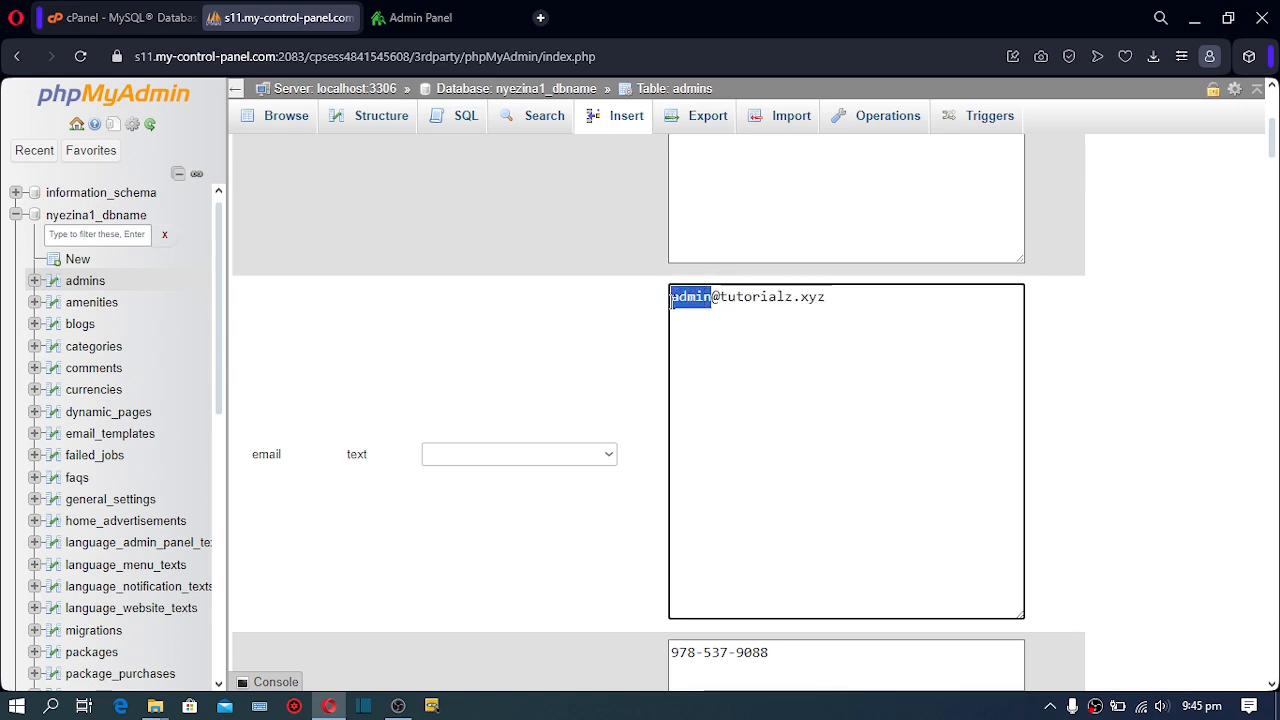
key(BackSpace)
text(servi)
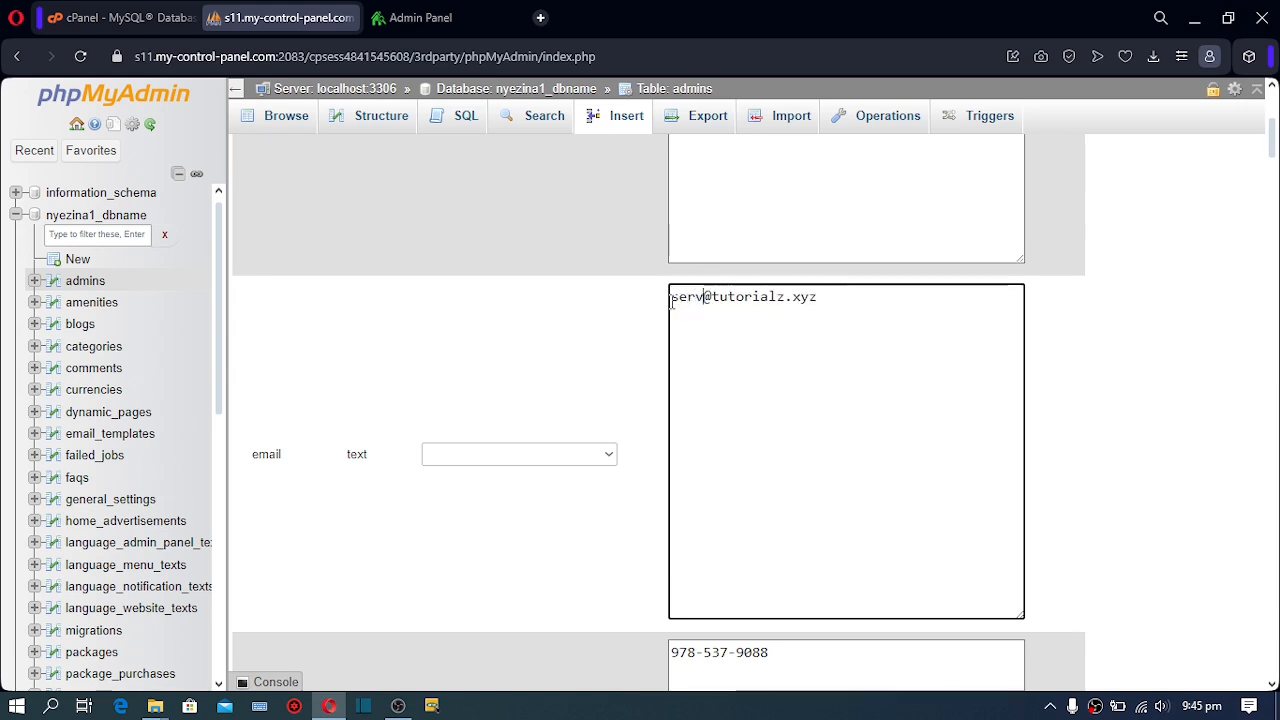
text(ces)
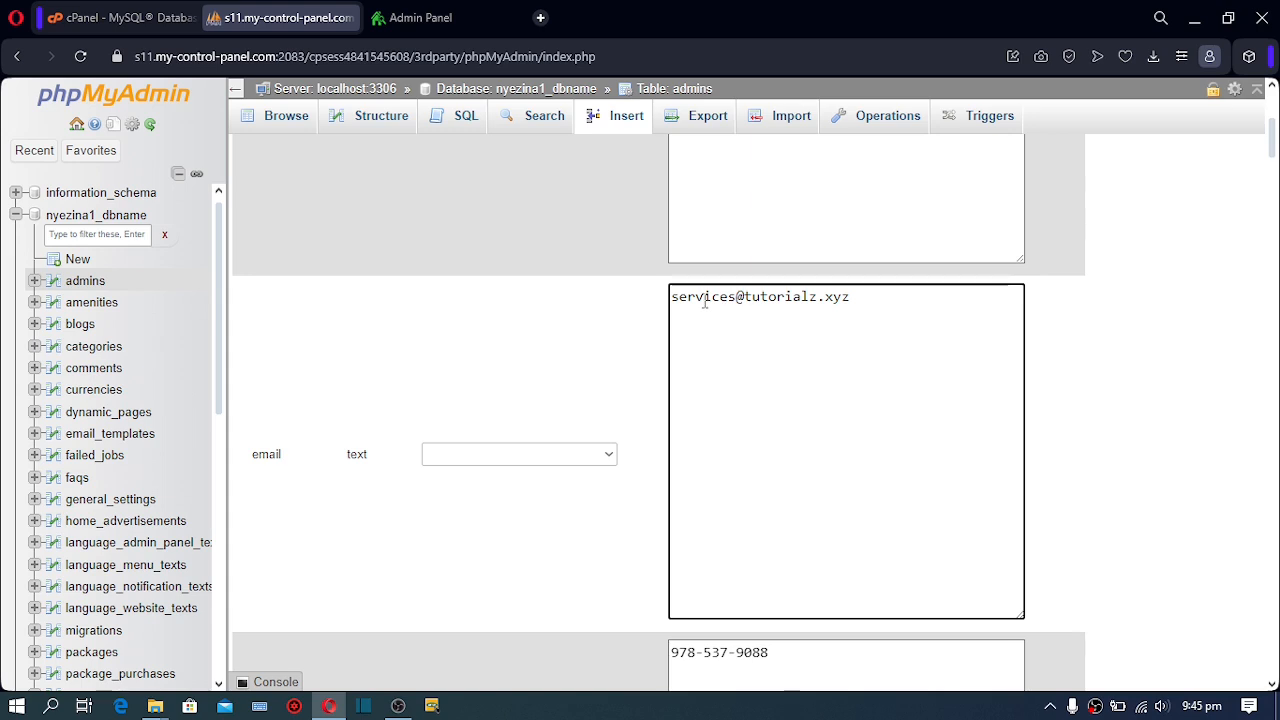
click(704, 298)
drag(736, 298, 670, 303)
key(BackSpace)
text(admin)
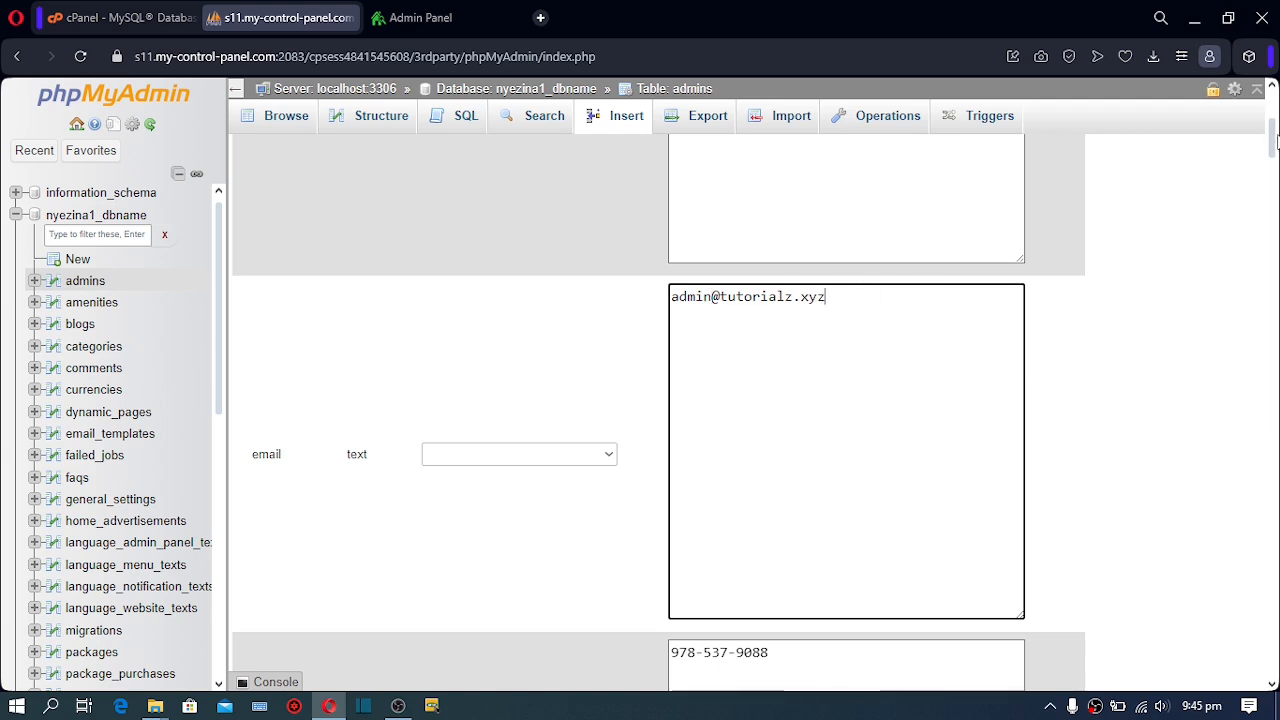
drag(1274, 145, 1274, 176)
click(766, 264)
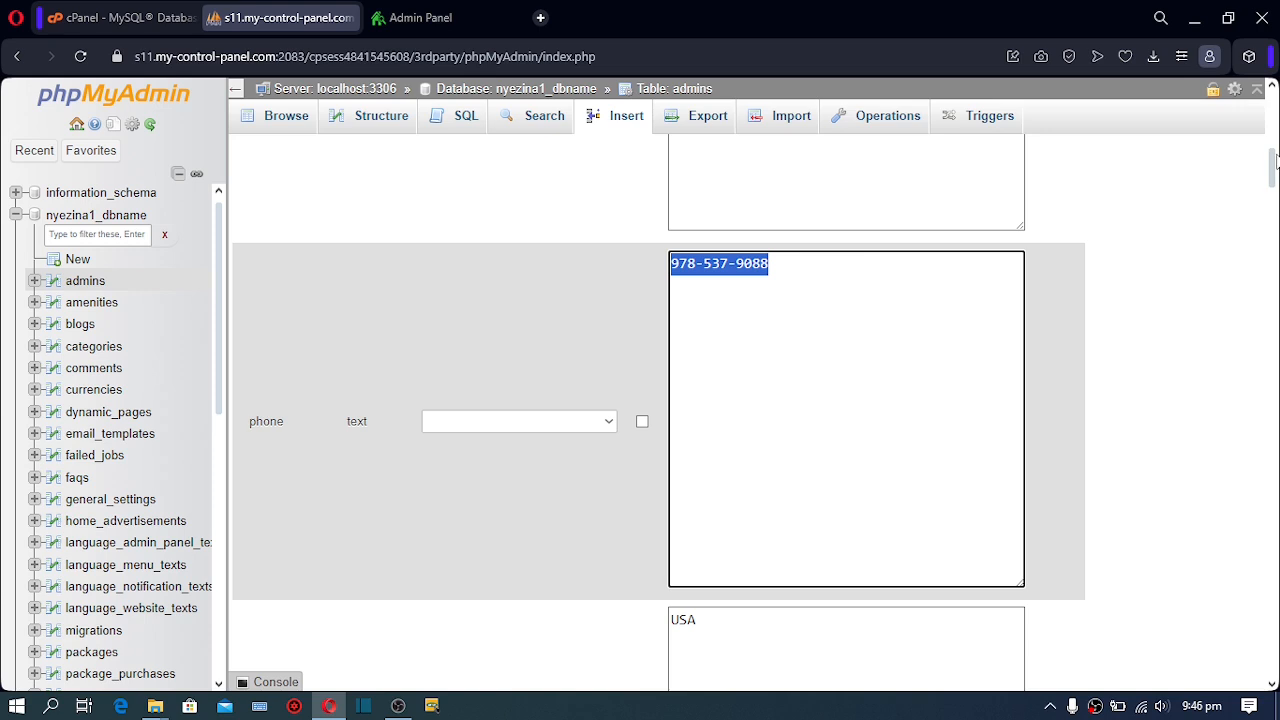
drag(1275, 165, 1274, 192)
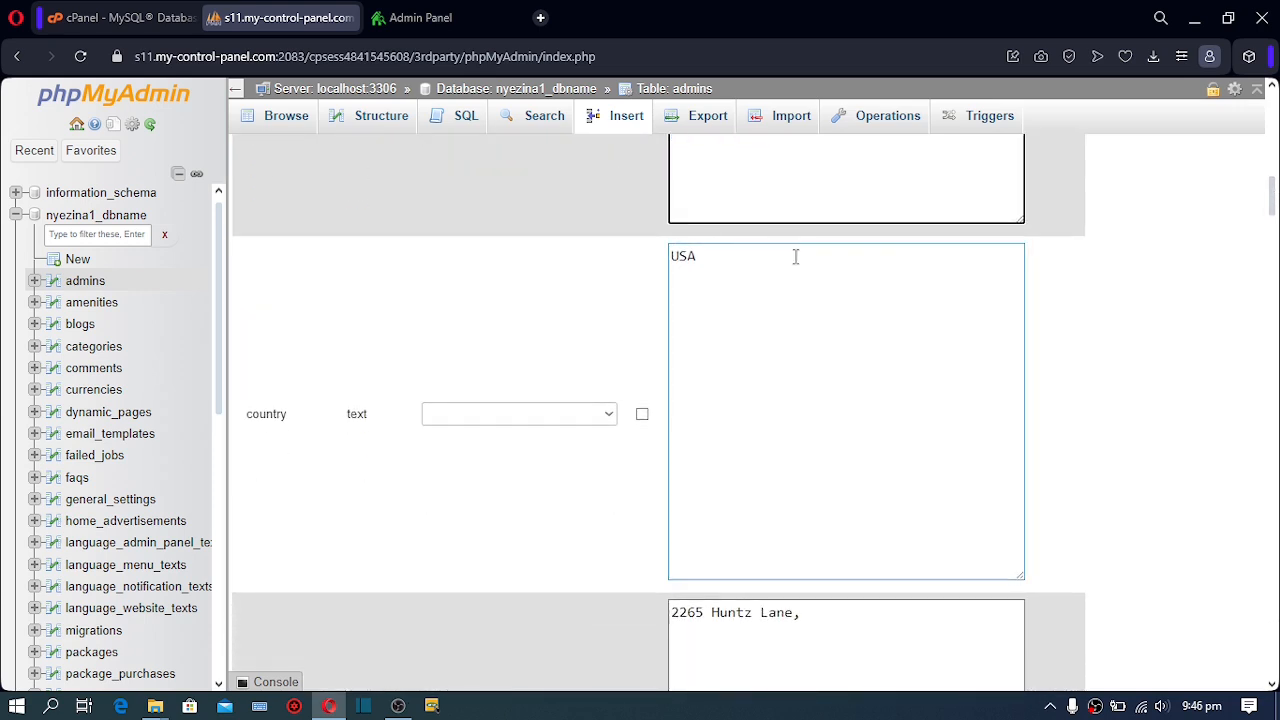
drag(1275, 213, 1275, 240)
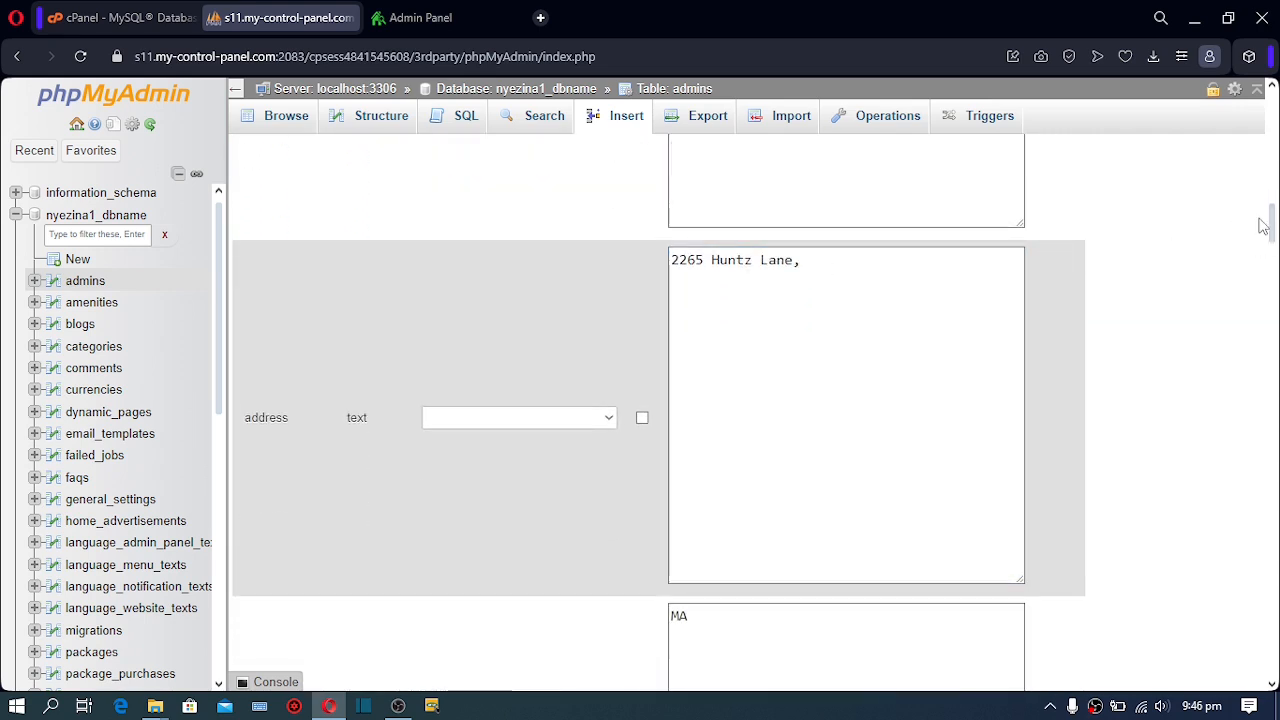
drag(1273, 226, 1268, 336)
click(956, 306)
drag(876, 277, 818, 281)
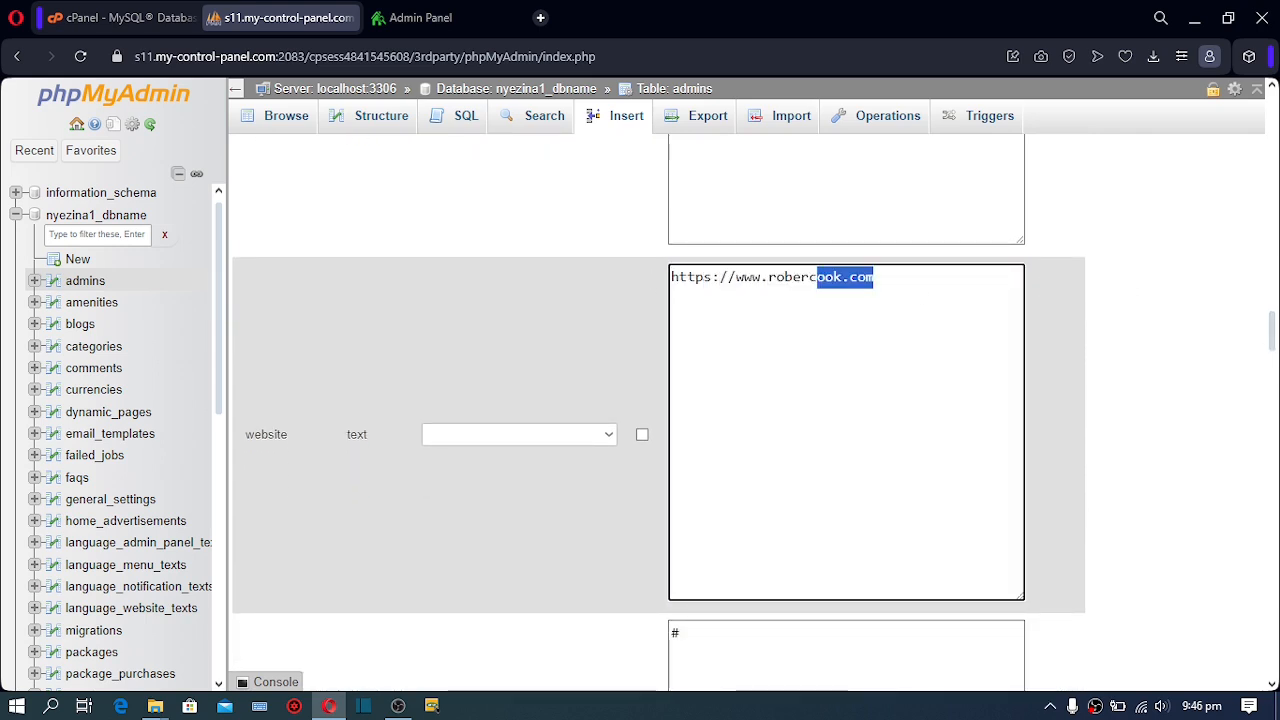
drag(1272, 335, 1270, 444)
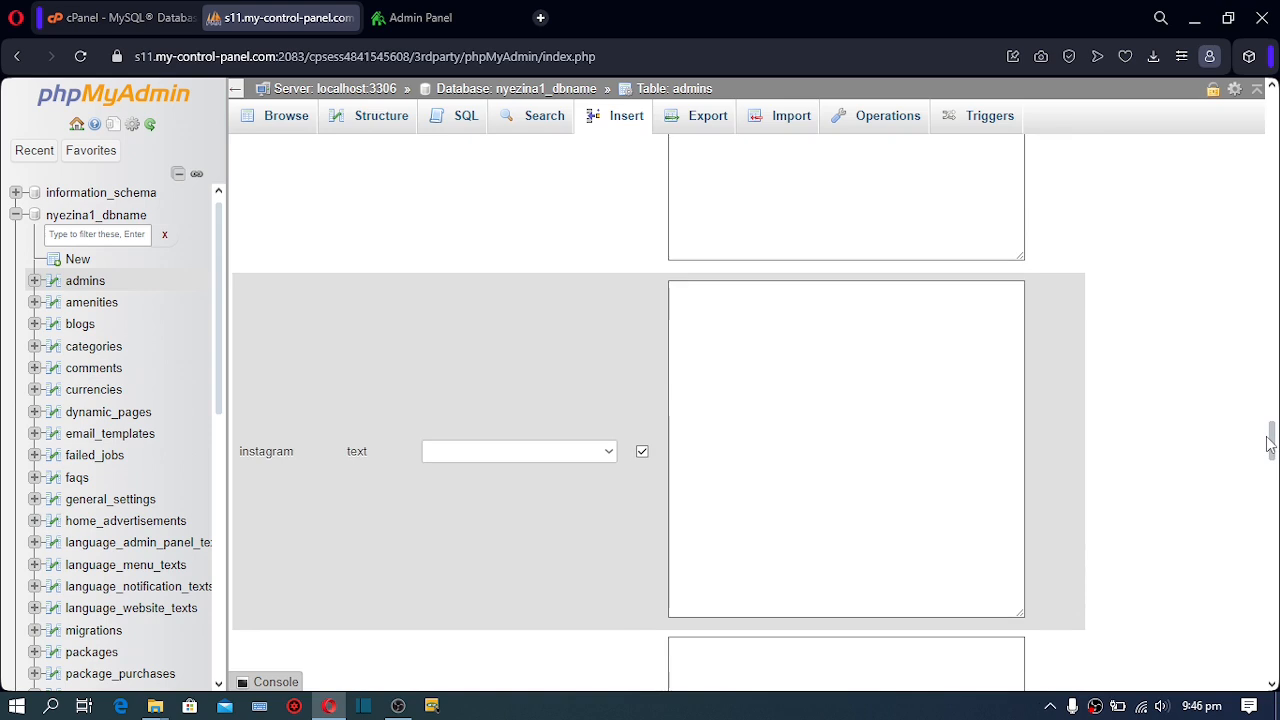
click(453, 17)
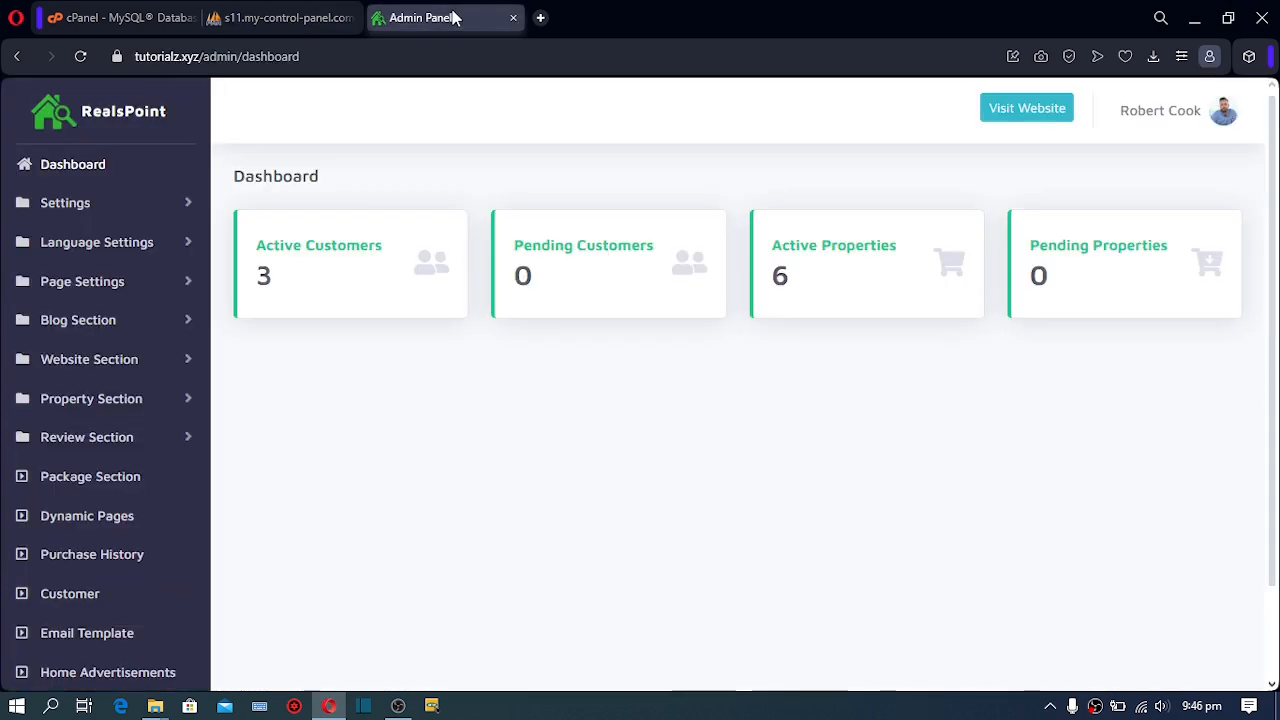
click(1225, 118)
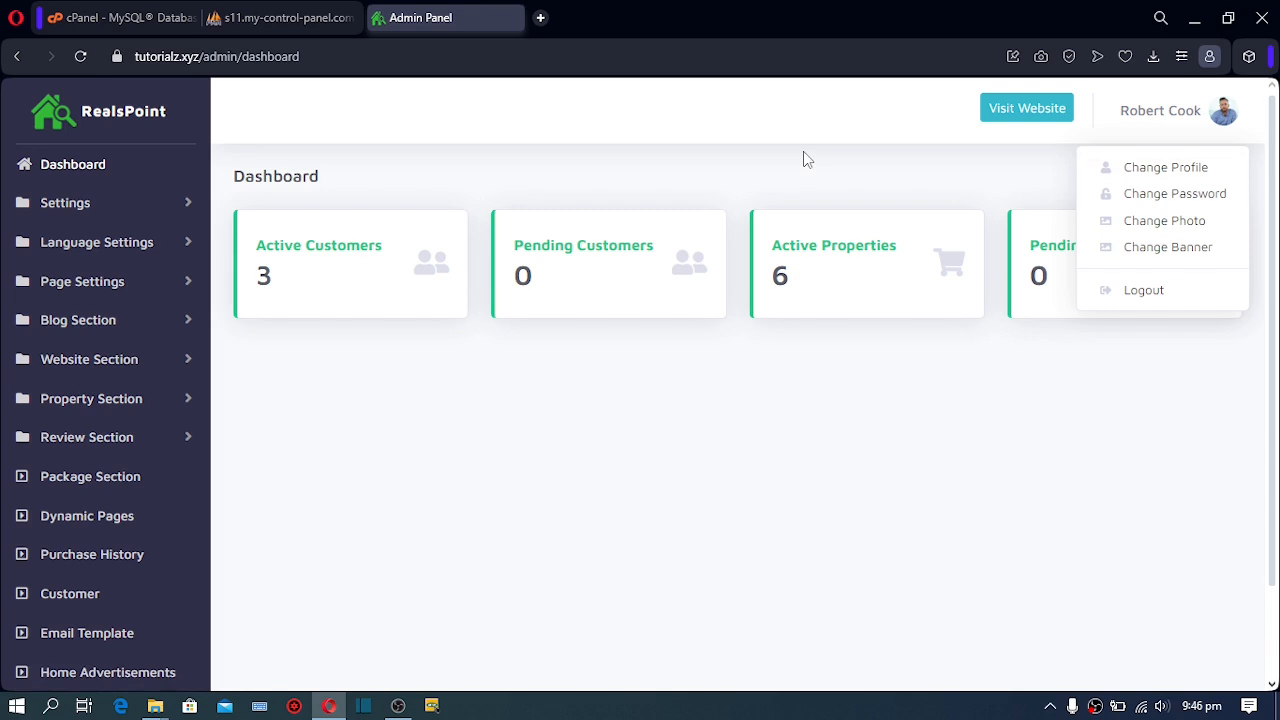
click(248, 20)
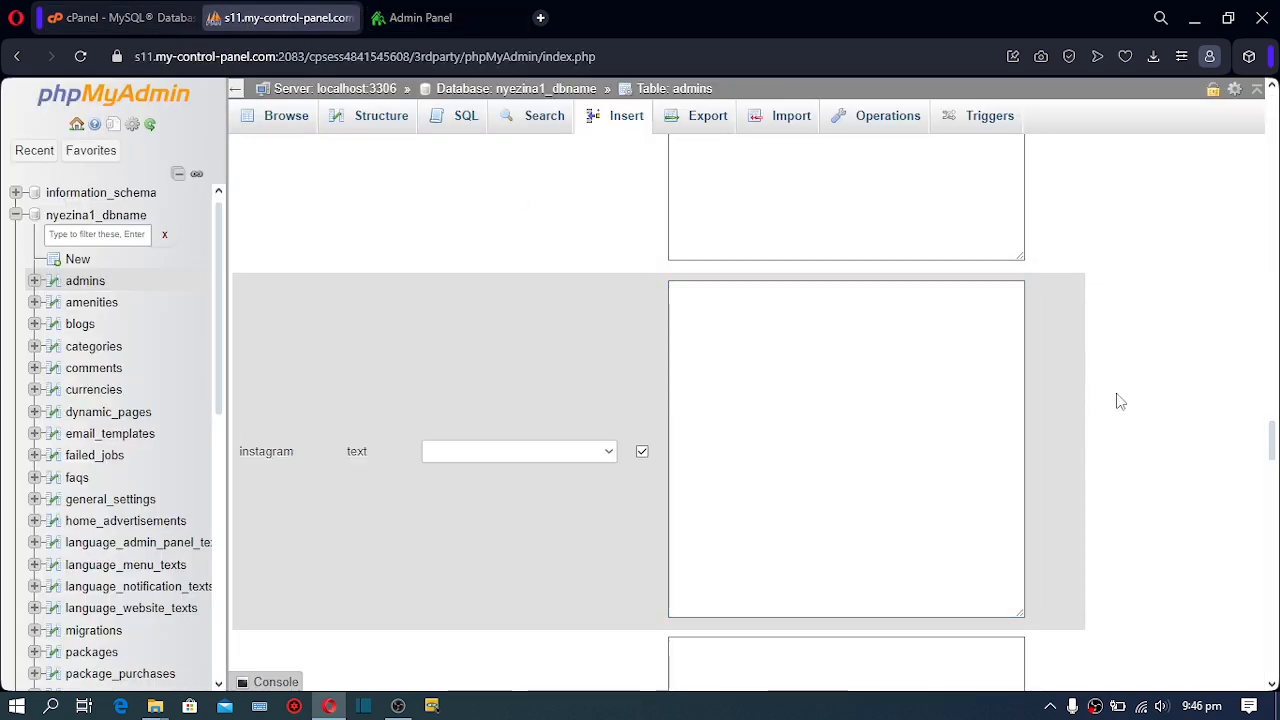
Scroll down to the password field and select the entire stored password hash
scroll(1120, 401, down, 5)
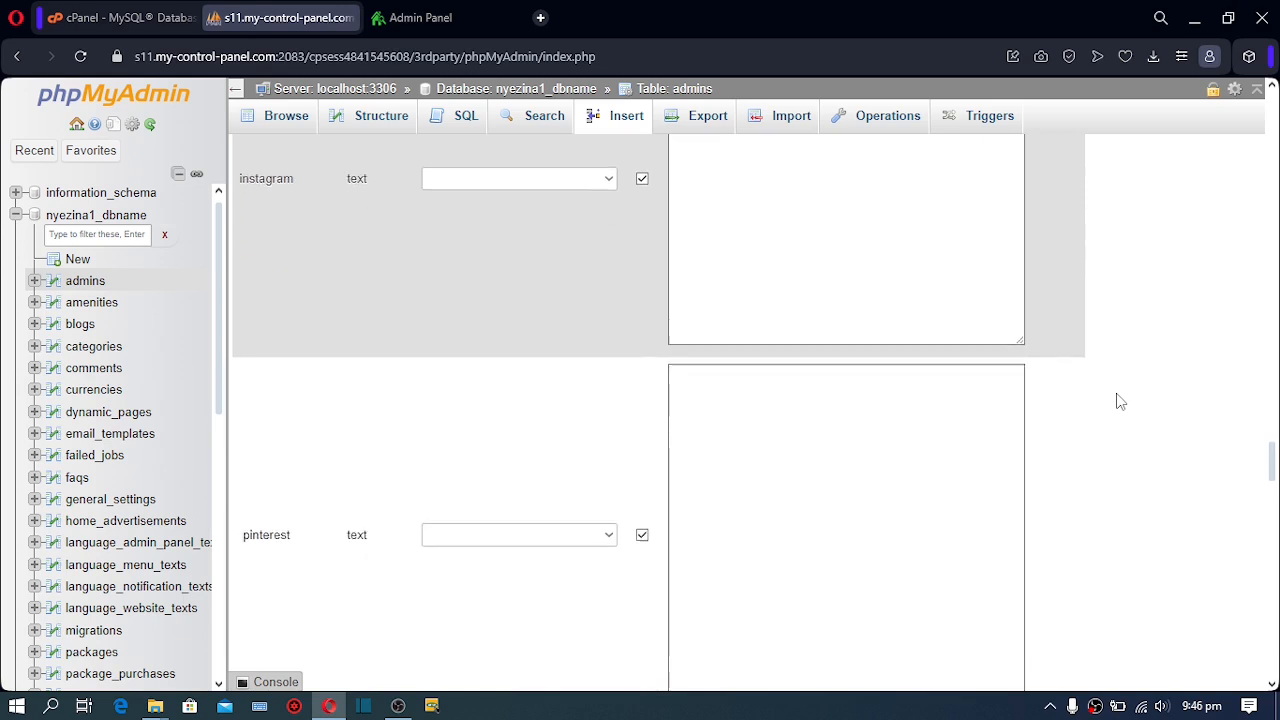
scroll(1120, 401, down, 5)
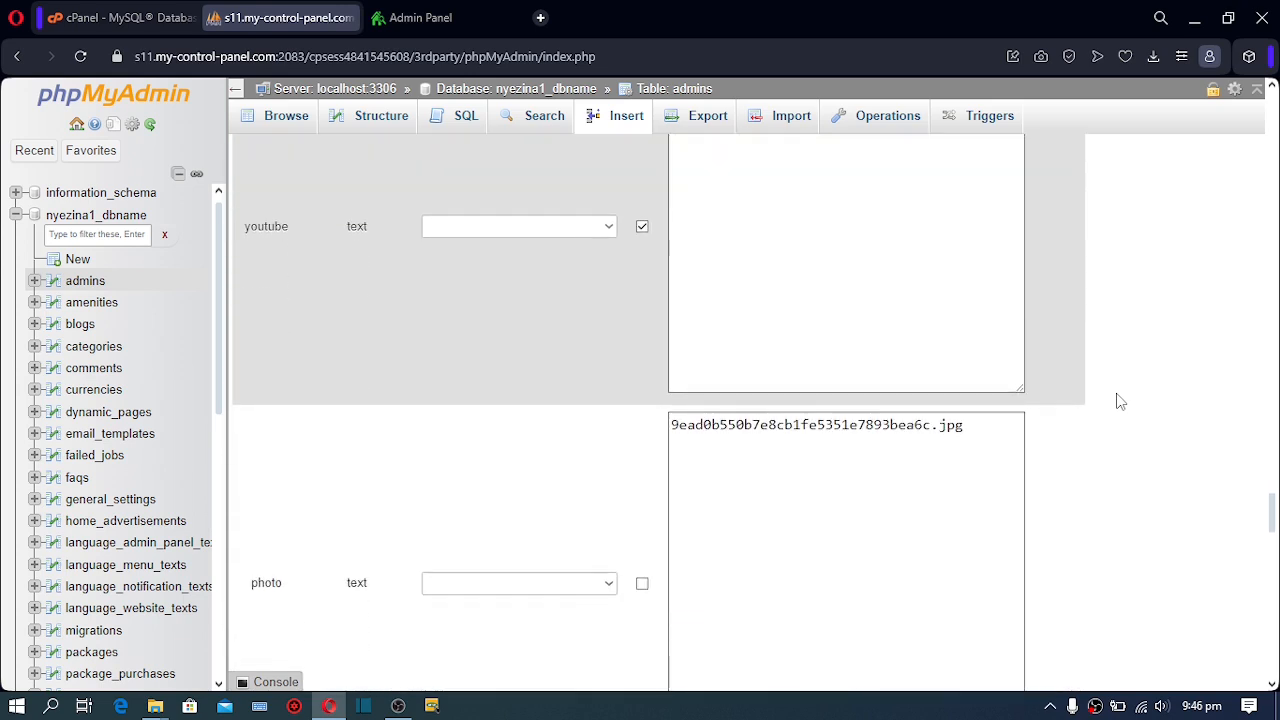
scroll(1120, 401, down, 5)
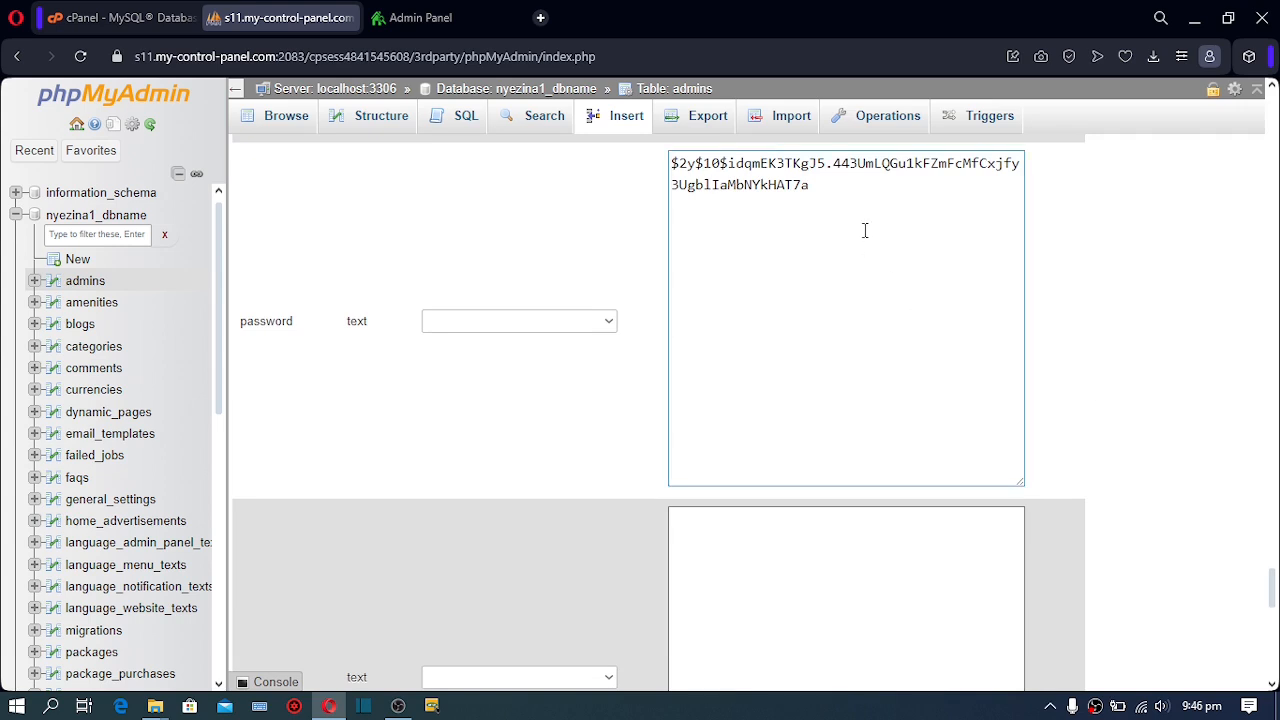
drag(831, 198, 670, 165)
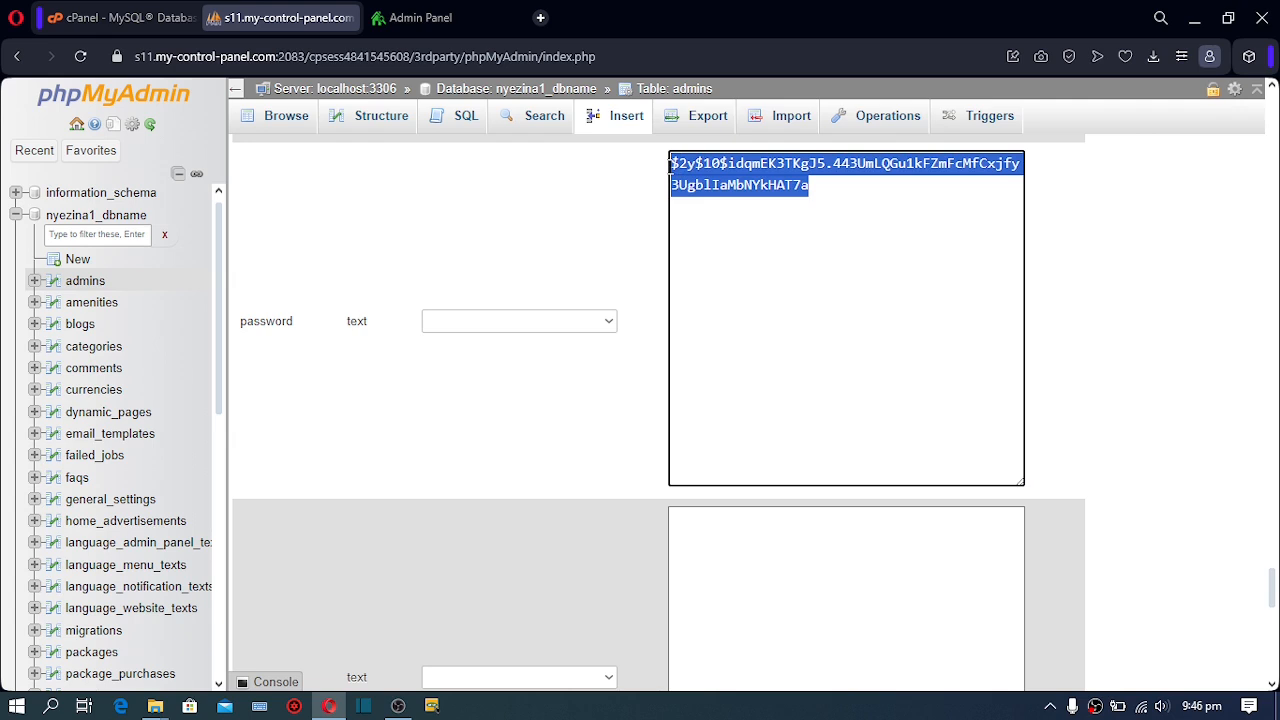
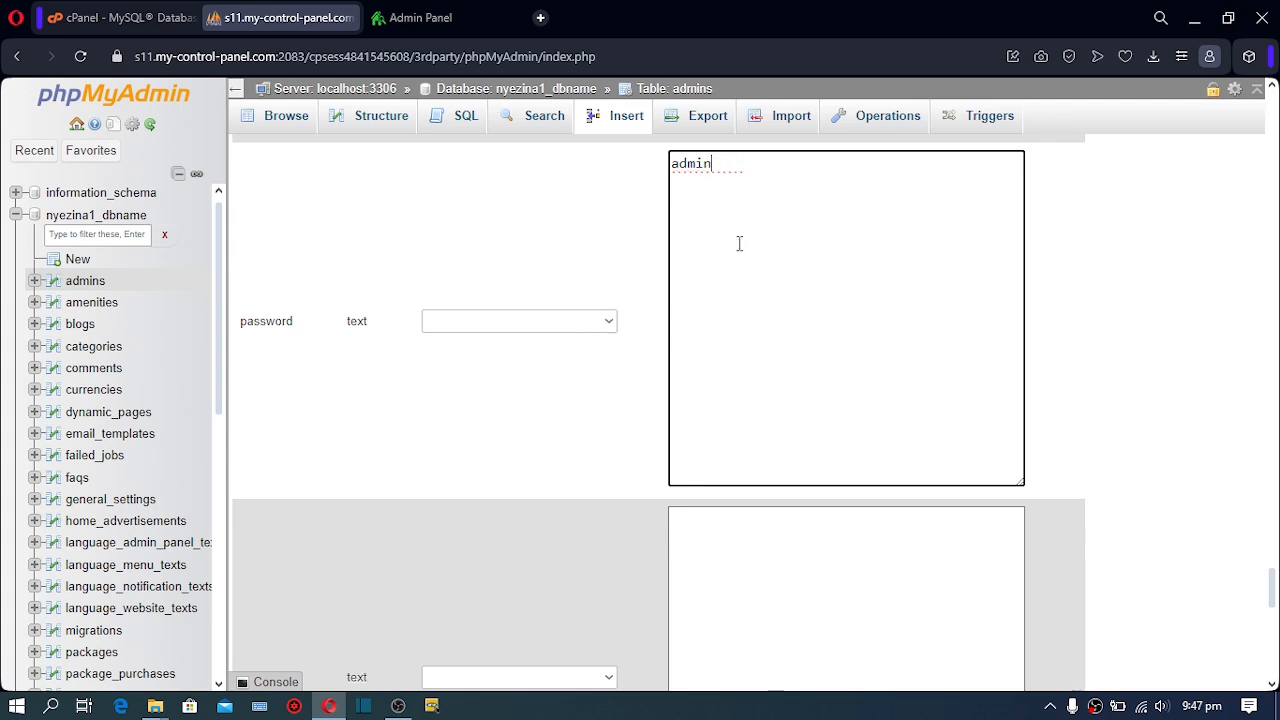
Replace the admin row's password value with a new password
key(ctrl+a)
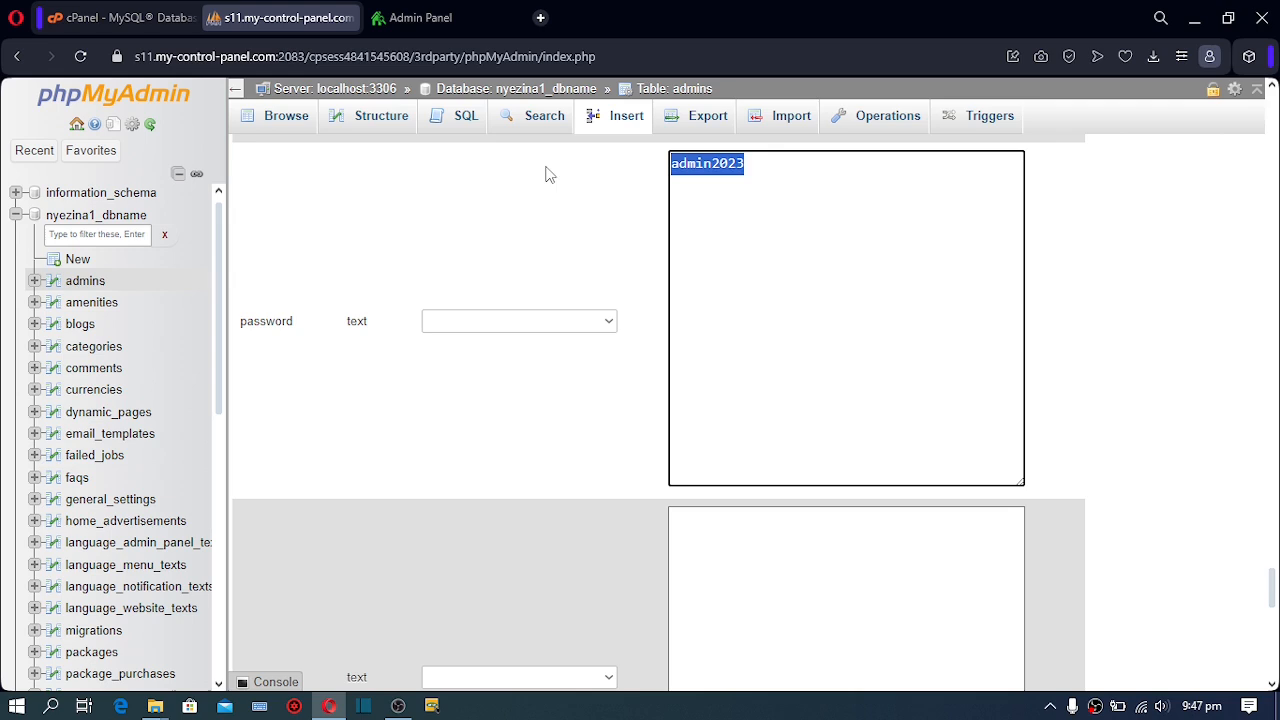
click(738, 170)
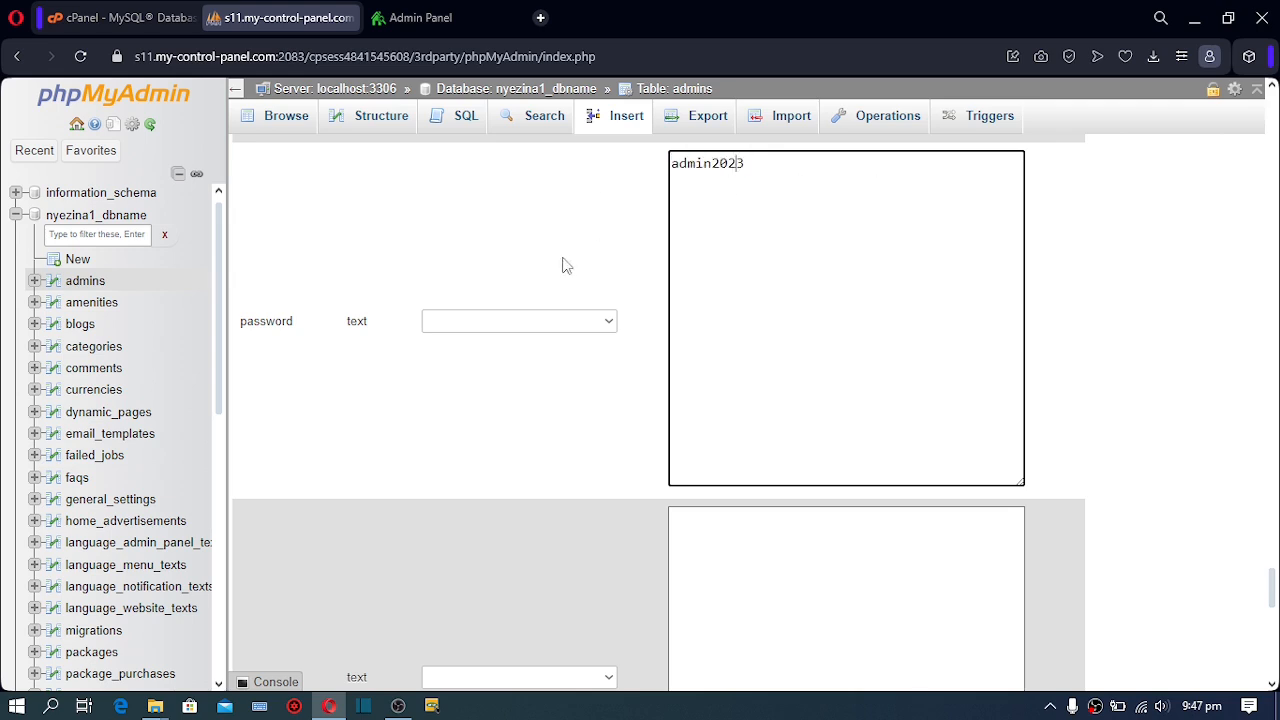
Set the password field's function to password_hash() so the value is stored hashed
click(533, 321)
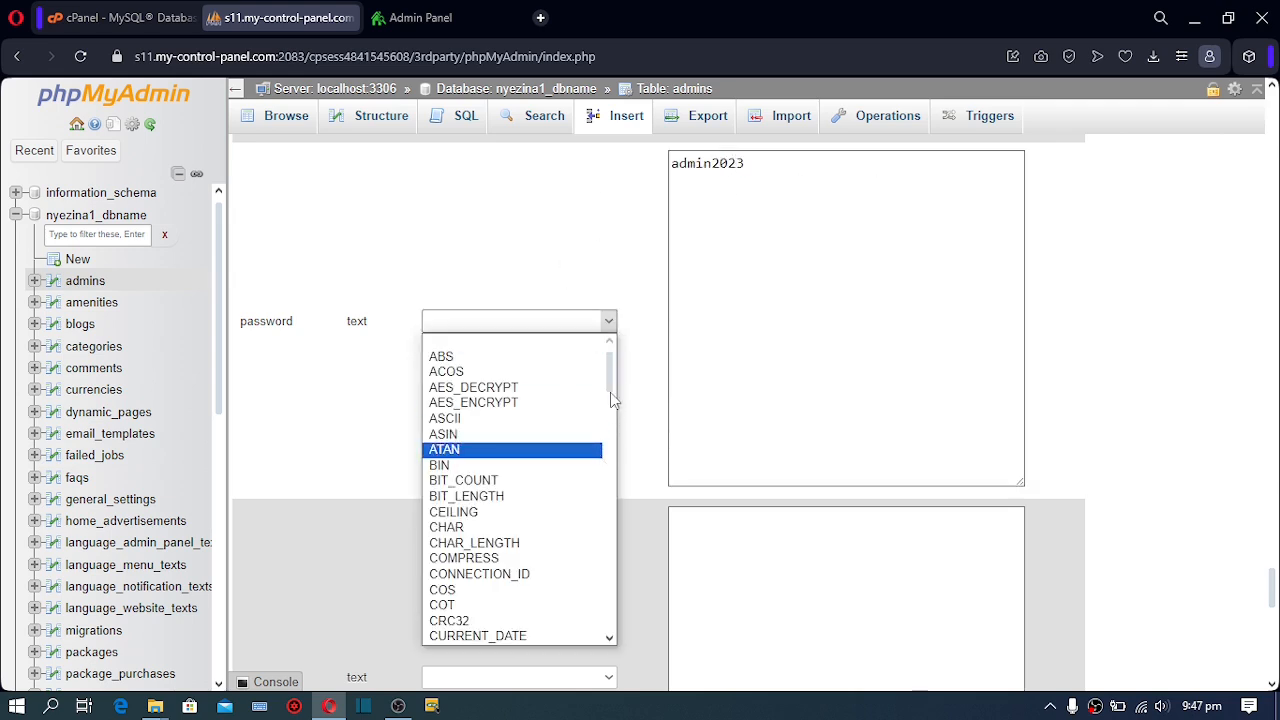
drag(610, 384, 614, 636)
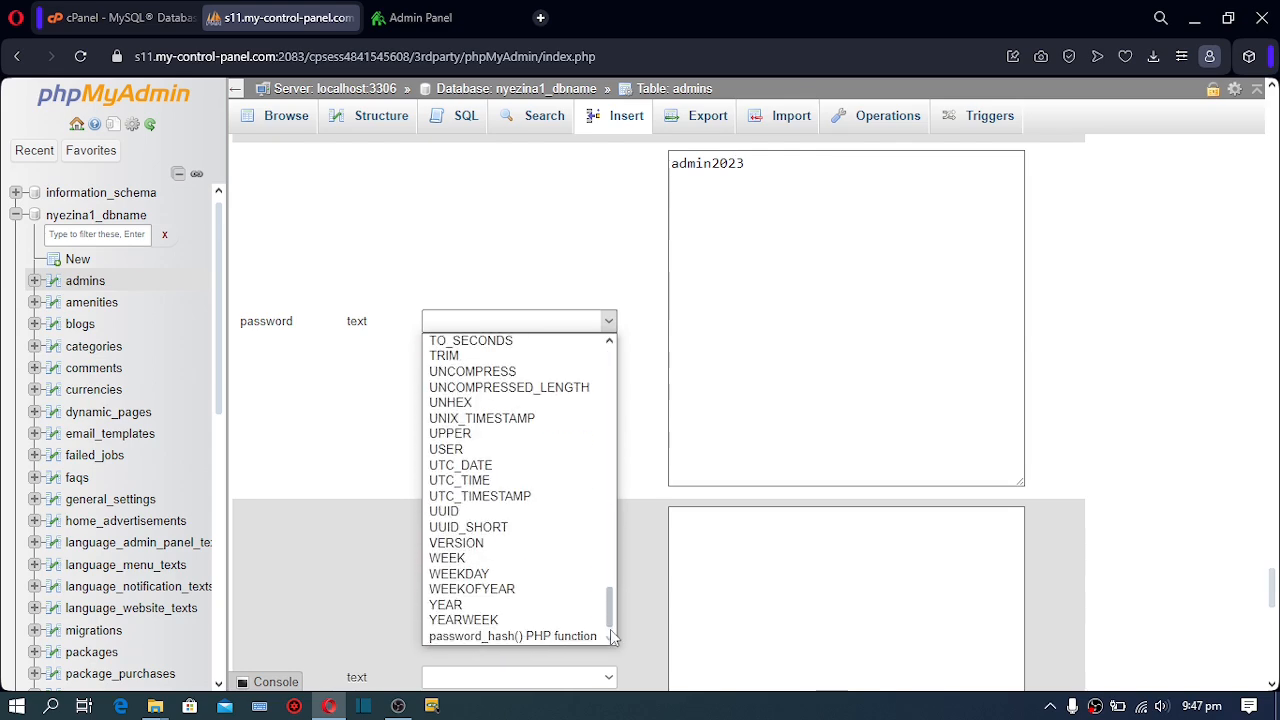
click(507, 637)
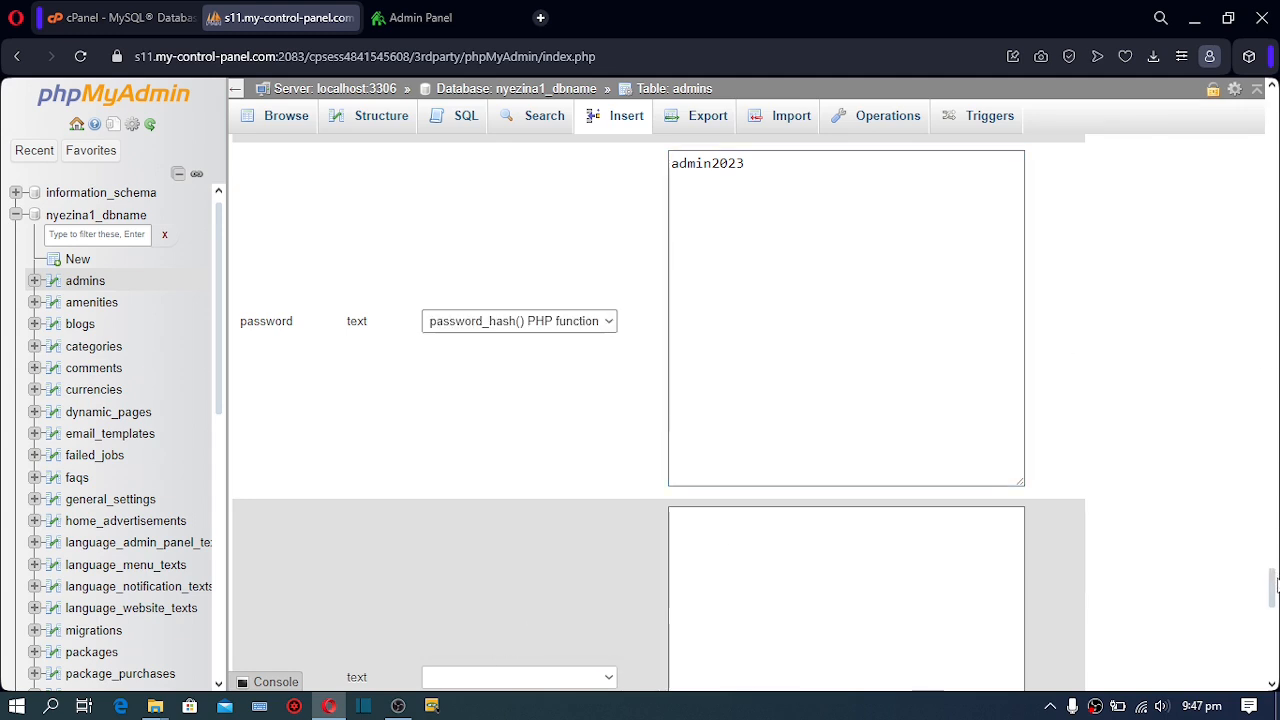
drag(1275, 583, 1276, 676)
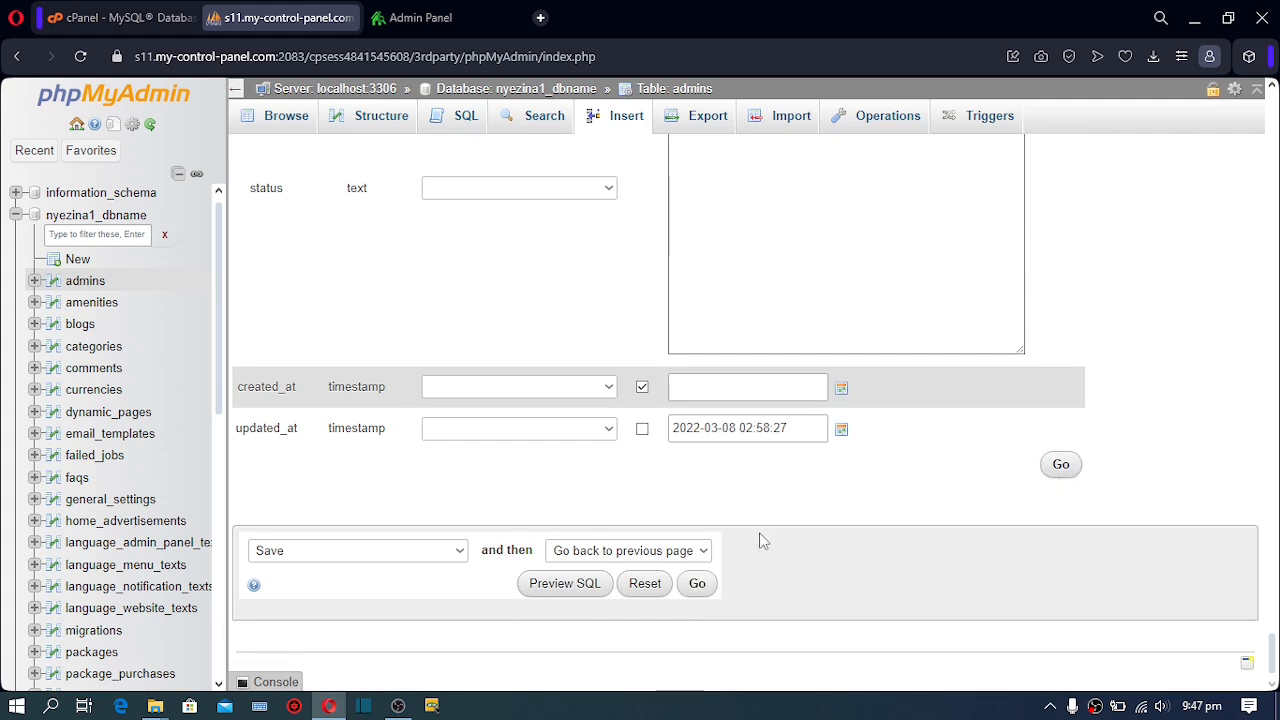
Run the UPDATE to save the bcrypt-hashed password, then switch back to the RealsPoint admin tab
click(697, 585)
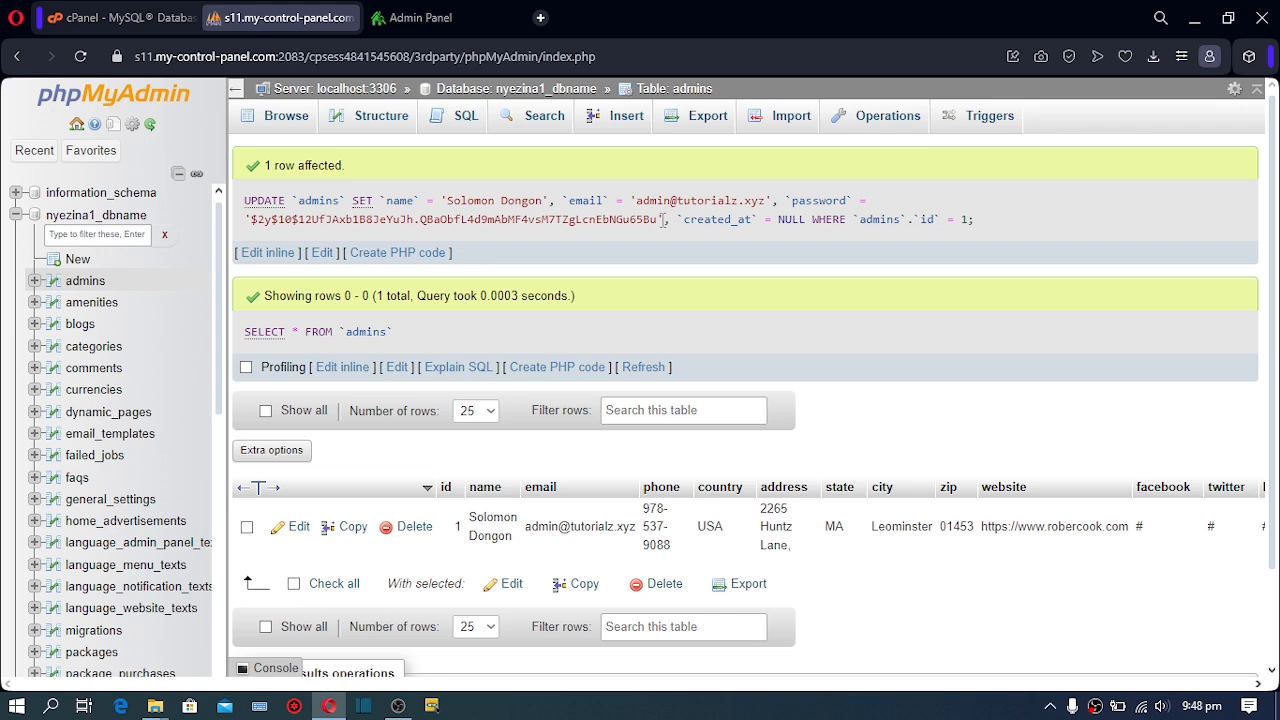
drag(656, 219, 426, 220)
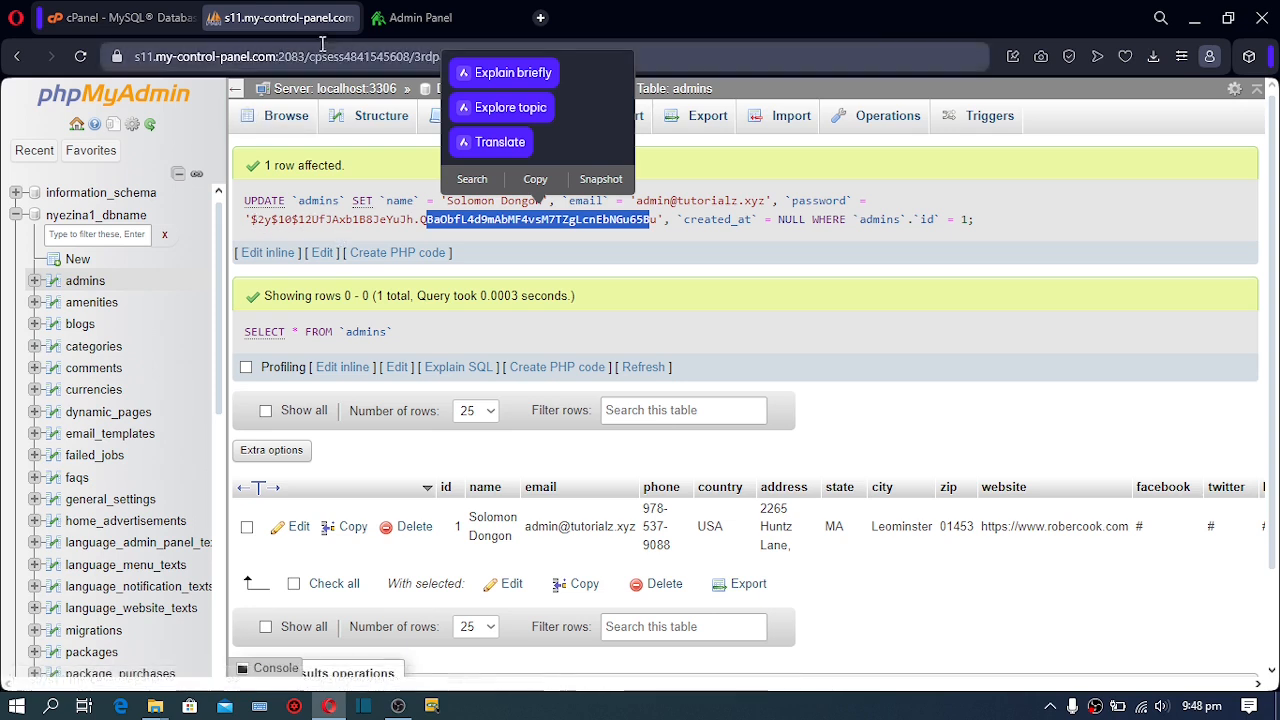
click(403, 20)
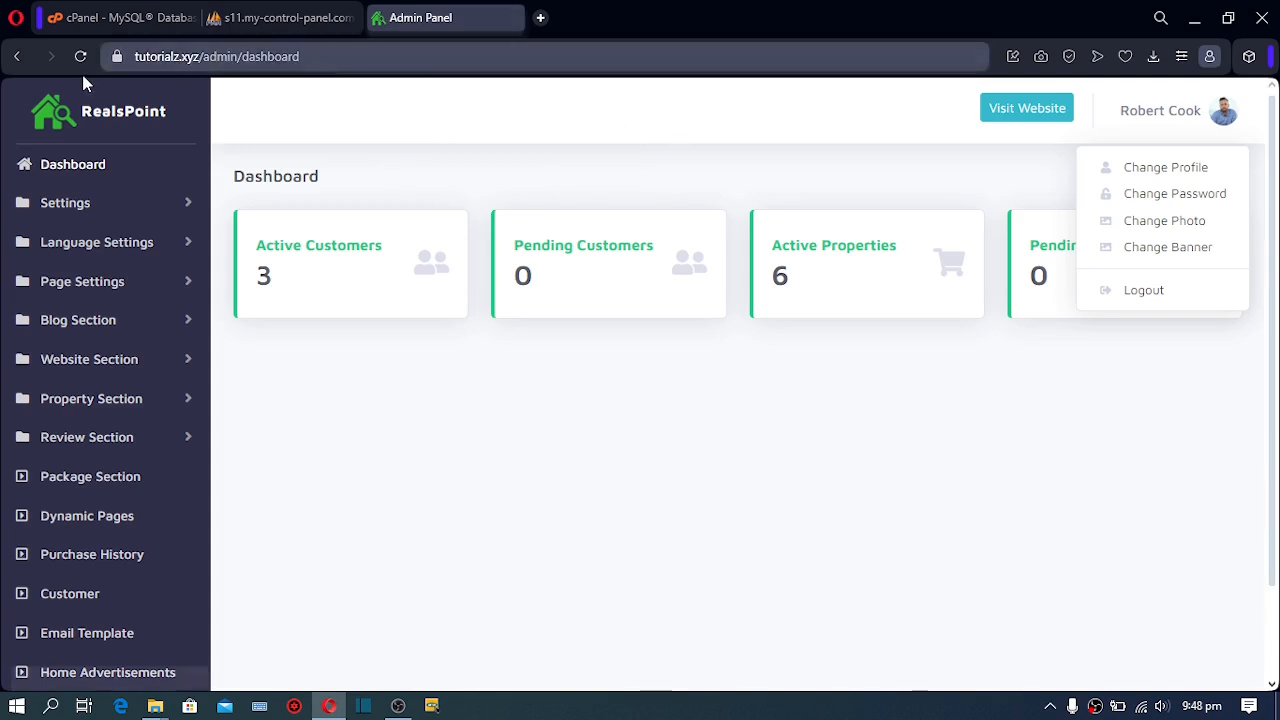
Reload the dashboard to show the updated admin name and open Change Password from the avatar menu
click(80, 58)
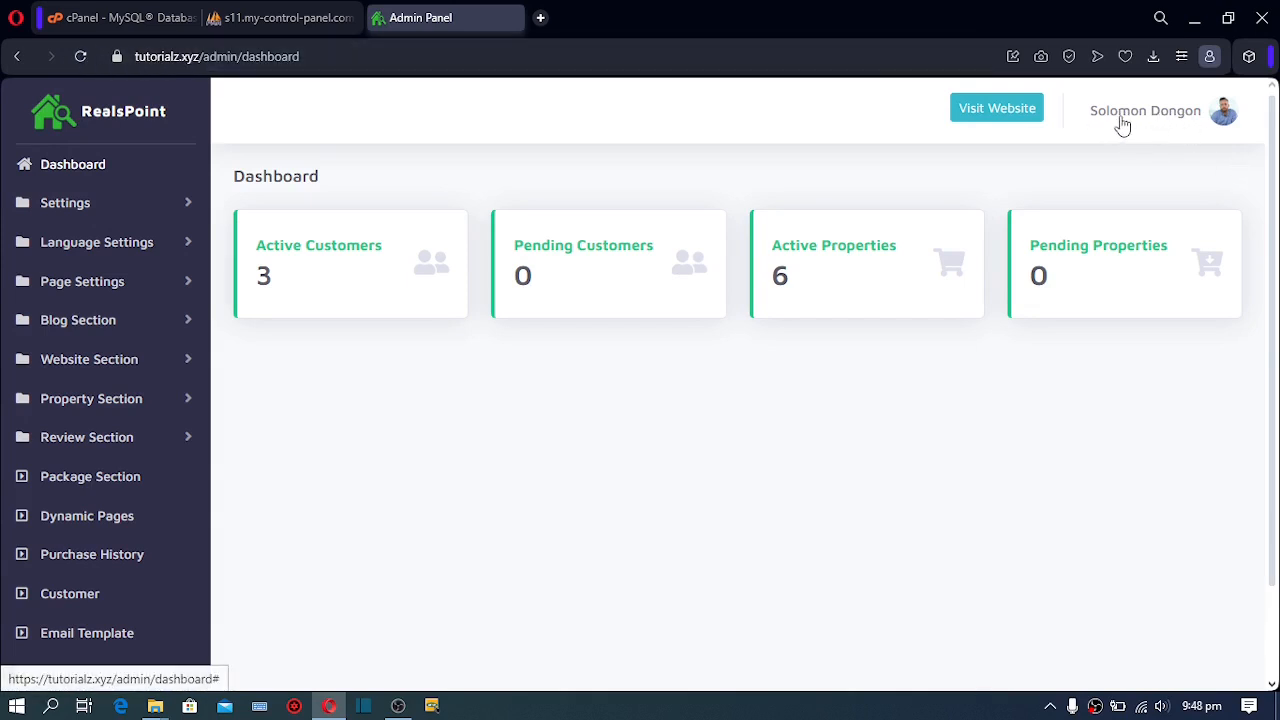
click(1222, 128)
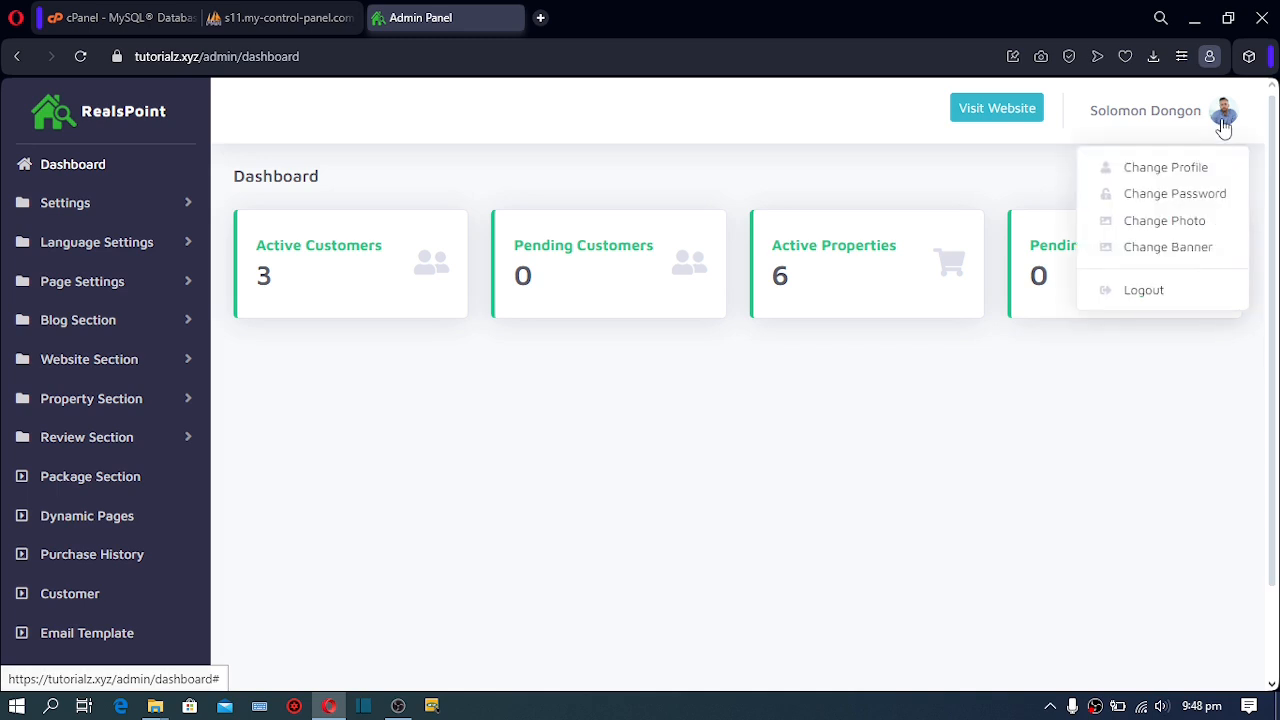
click(1166, 196)
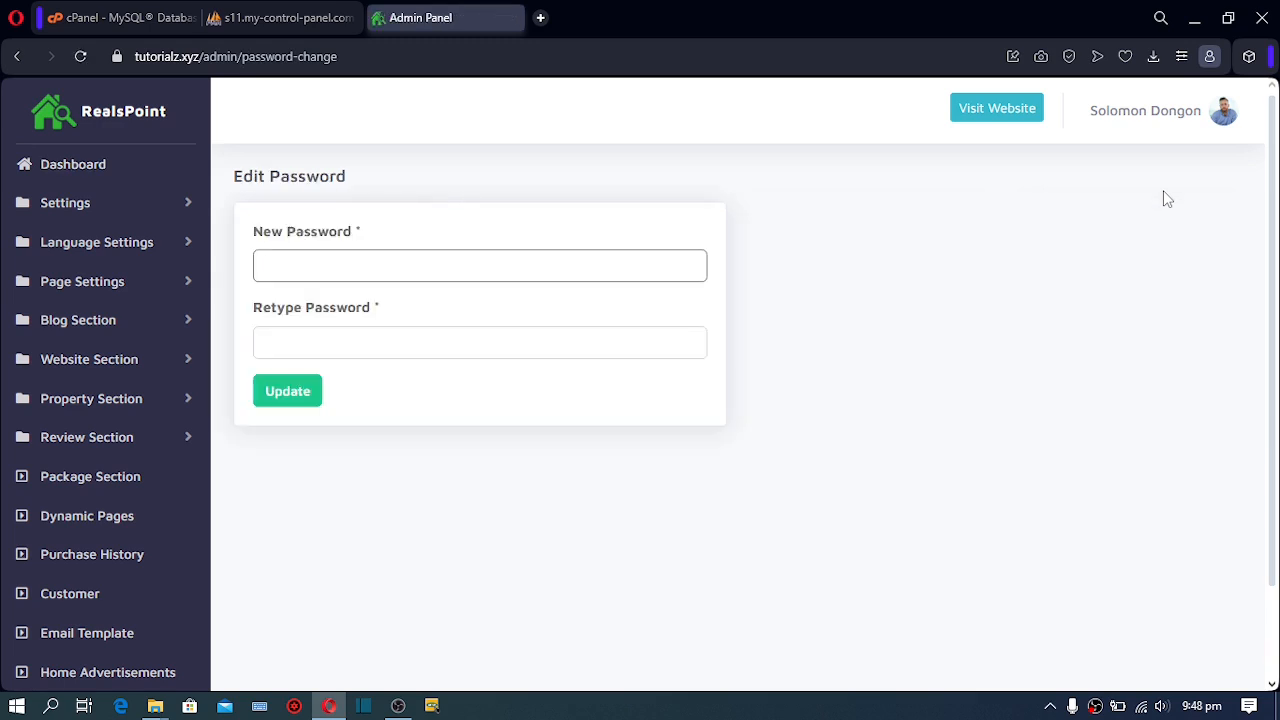
click(296, 17)
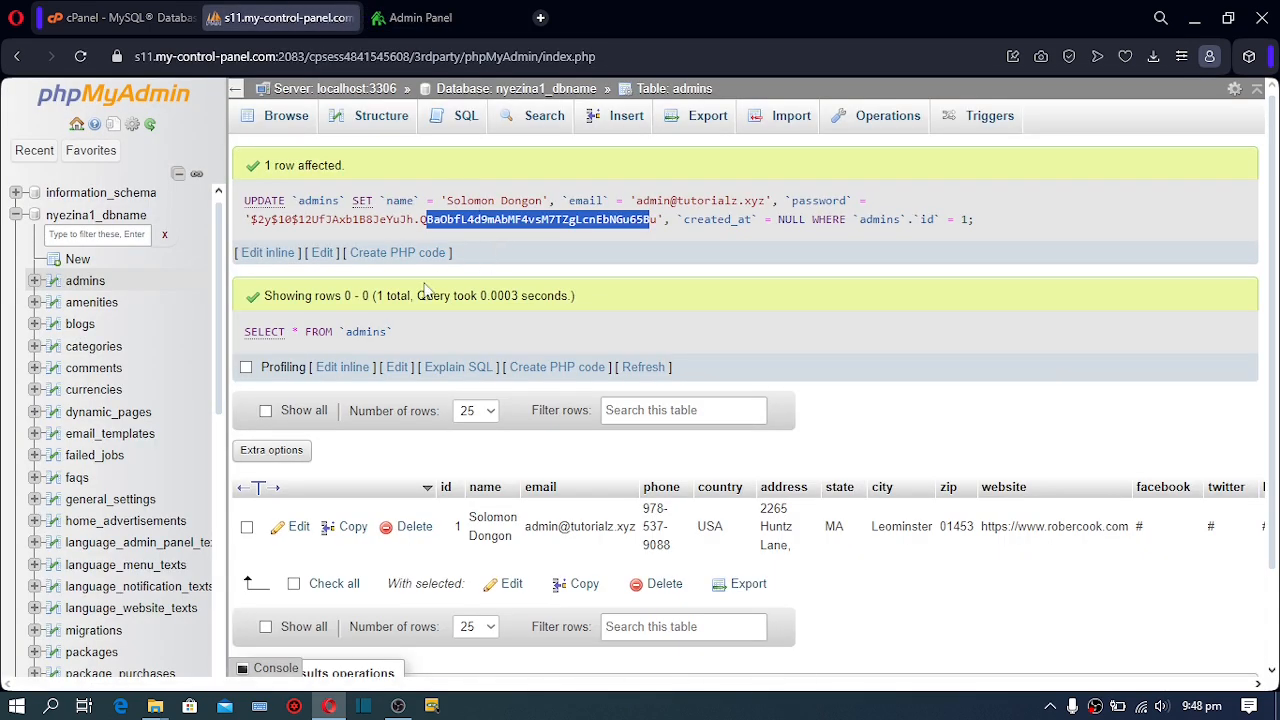
click(406, 20)
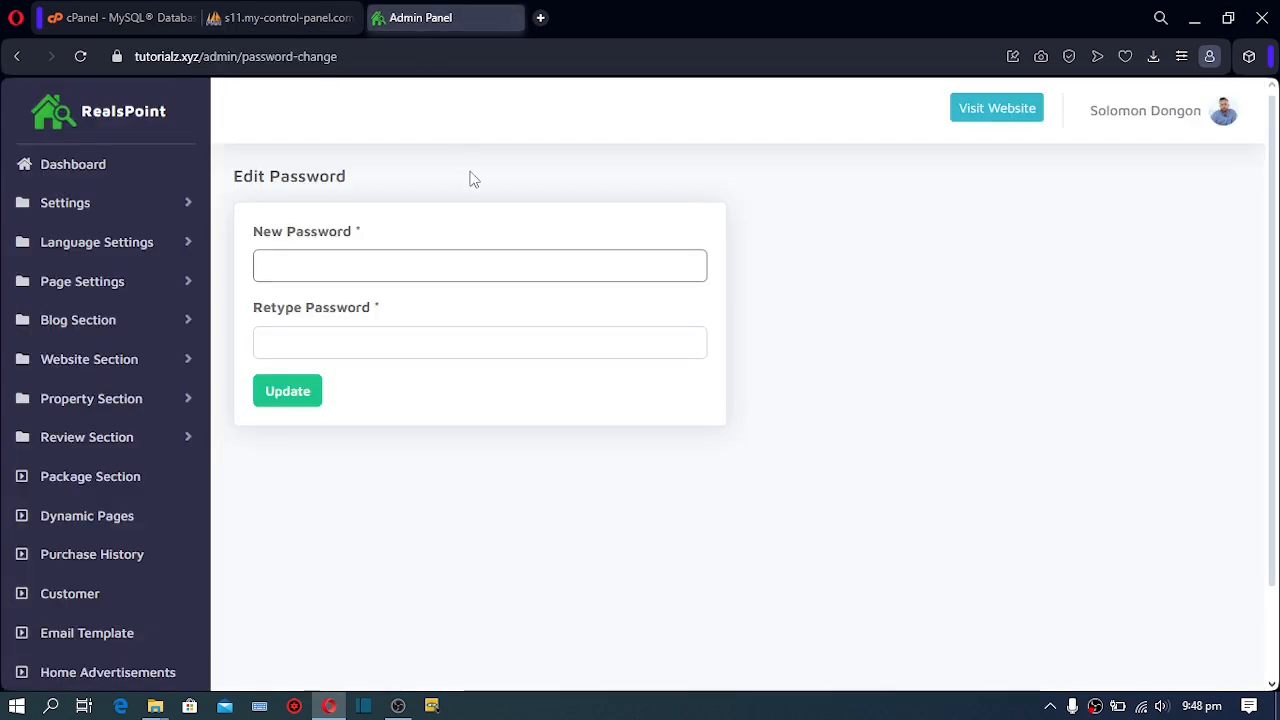
click(1226, 114)
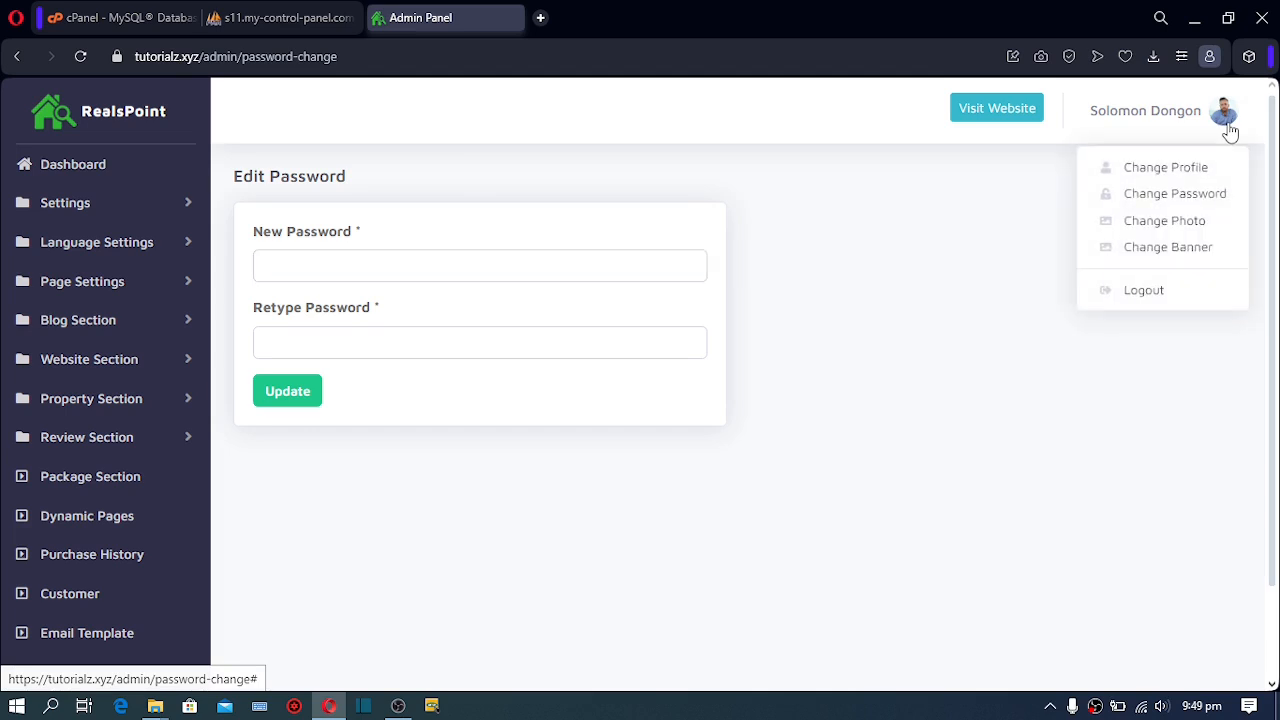
Log out and attempt a login using a saved email
click(1157, 290)
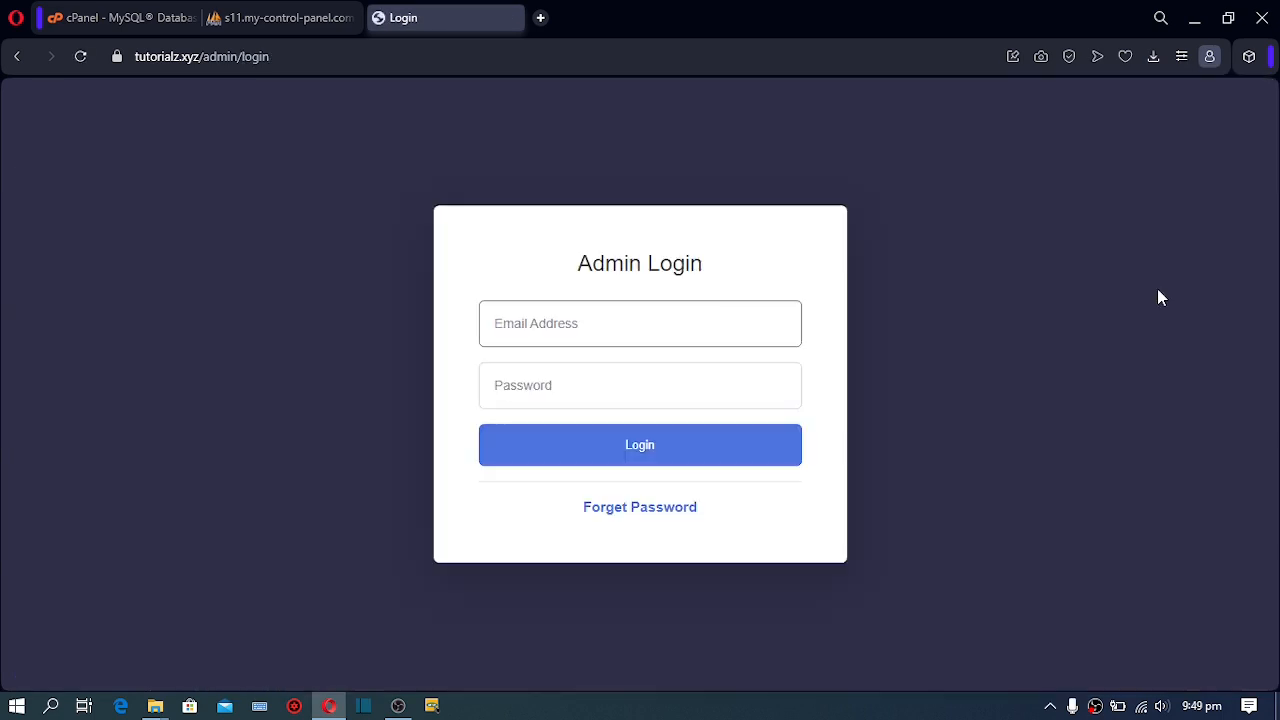
click(619, 318)
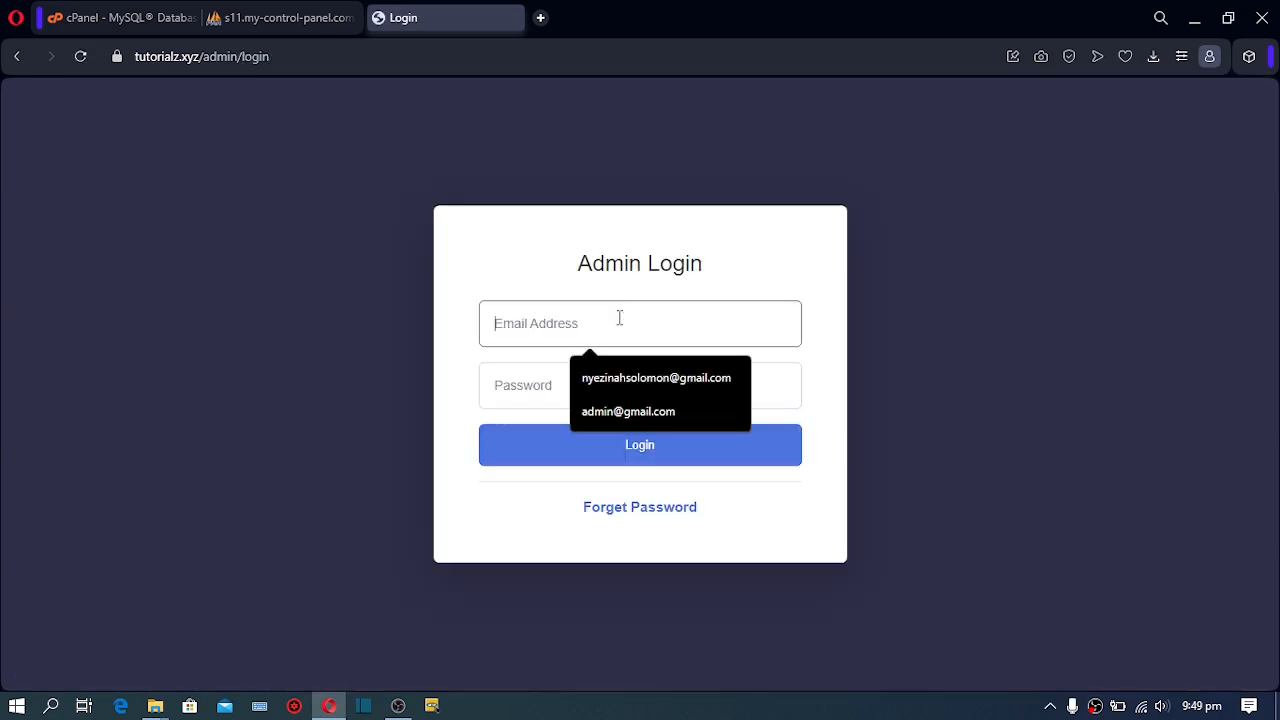
click(630, 413)
click(604, 395)
text(1)
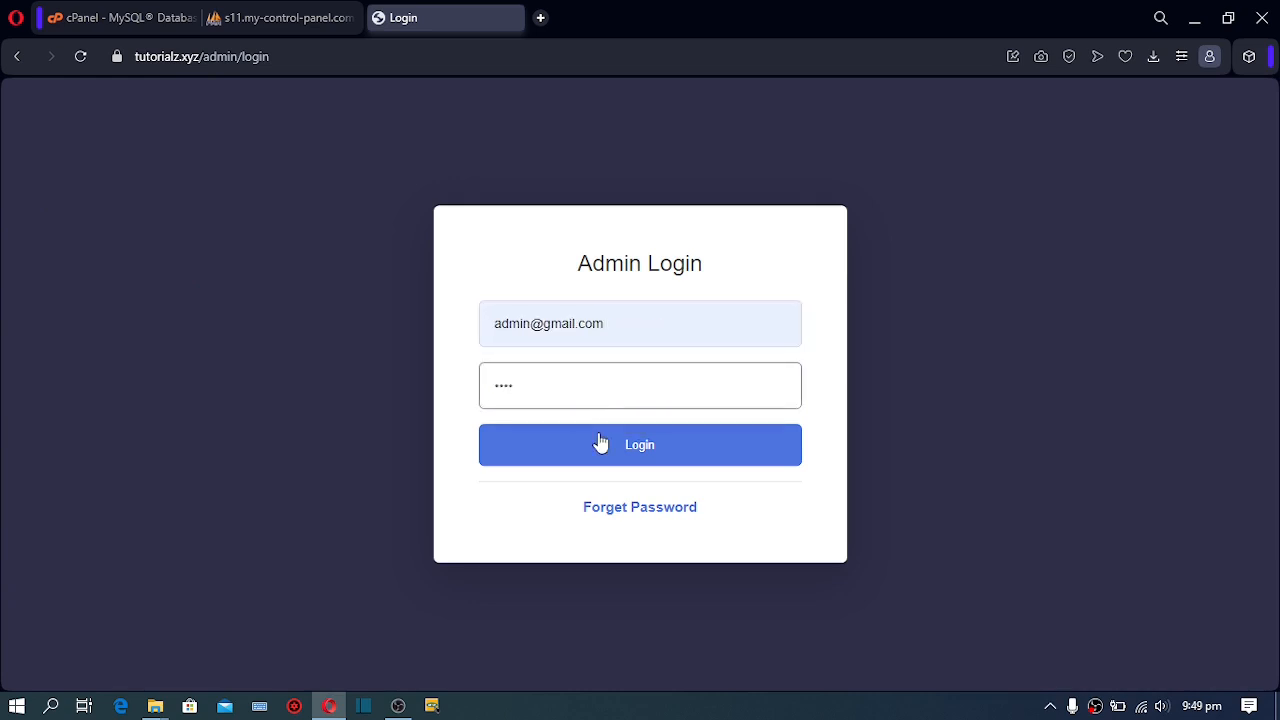
click(600, 436)
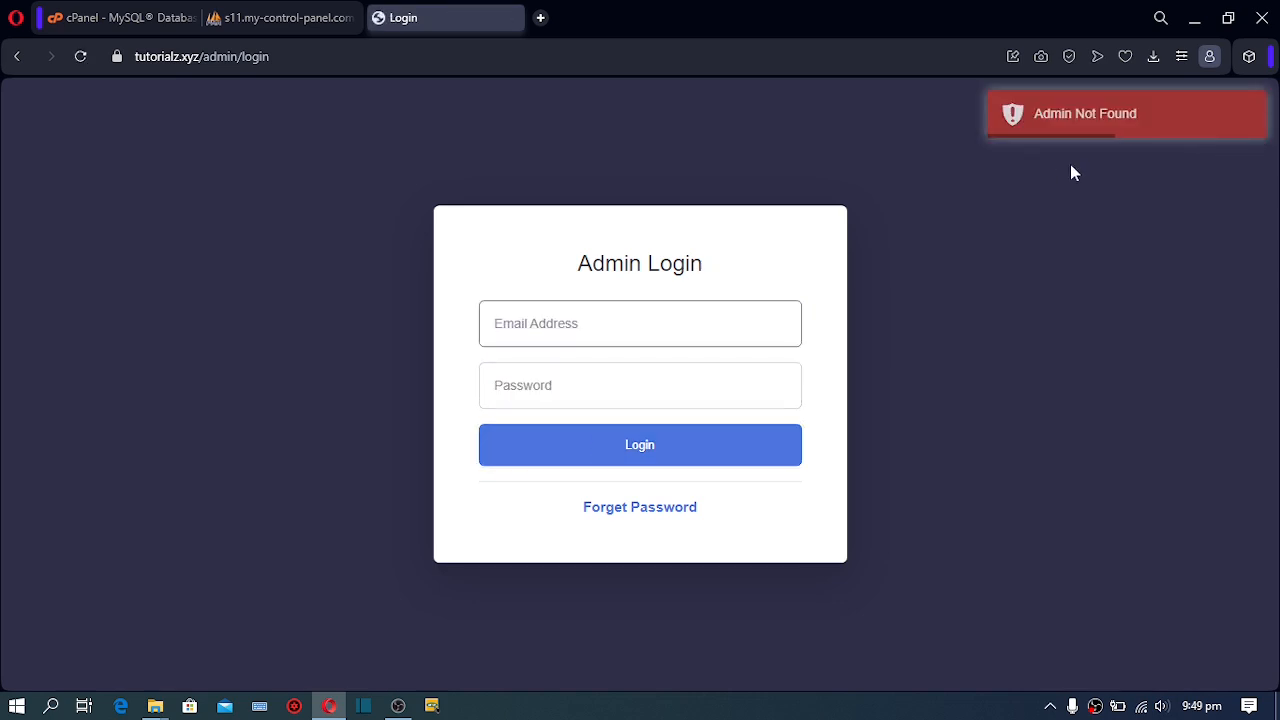
Sign back in with the admin email and the updated password
click(609, 313)
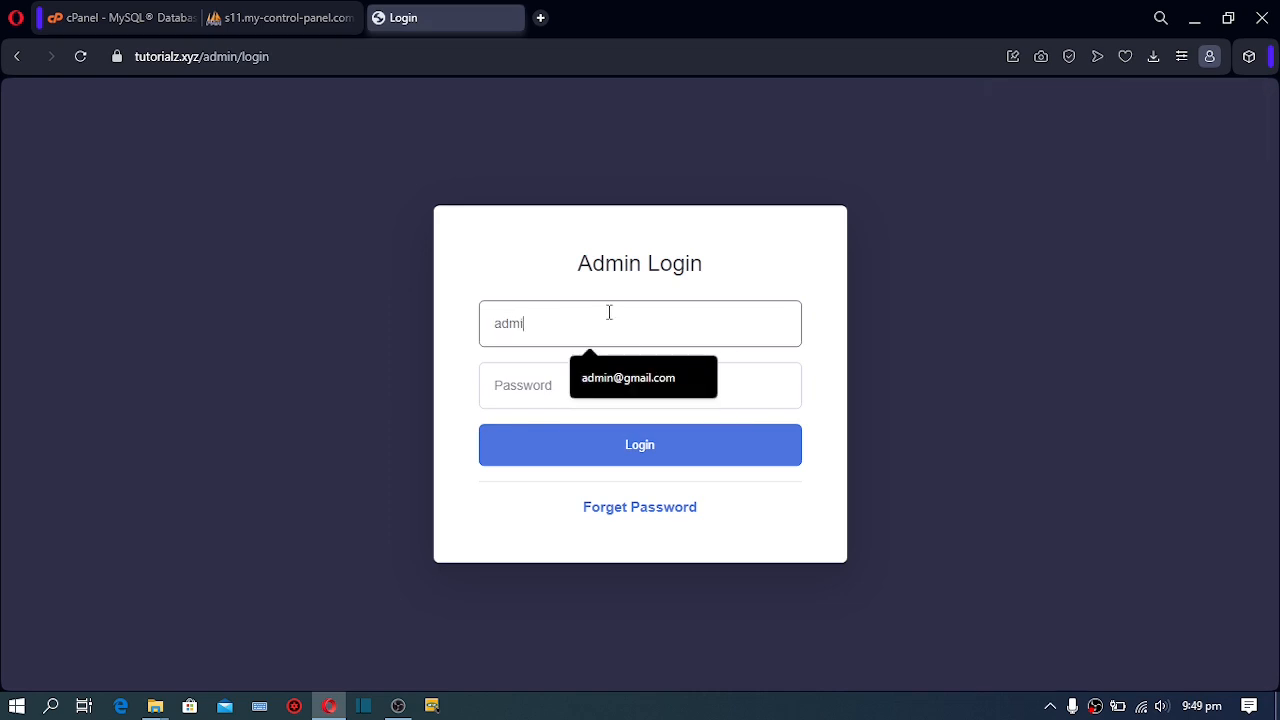
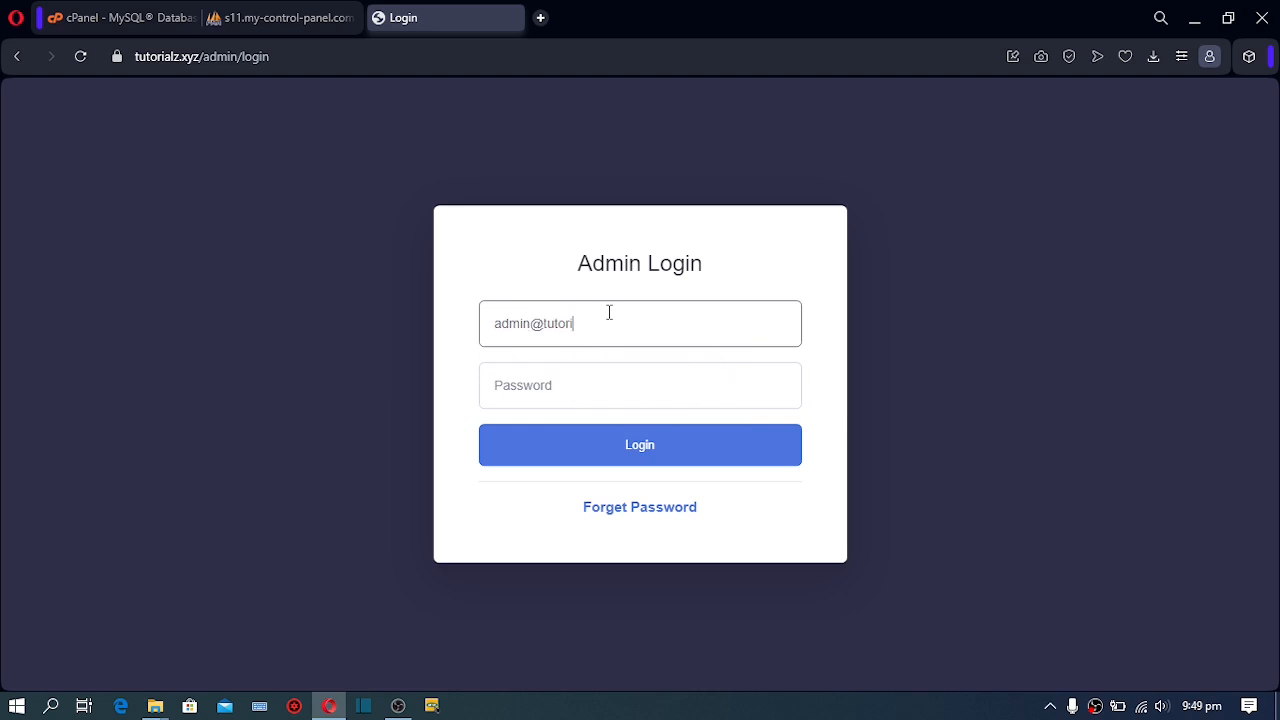
click(567, 388)
text(*****)
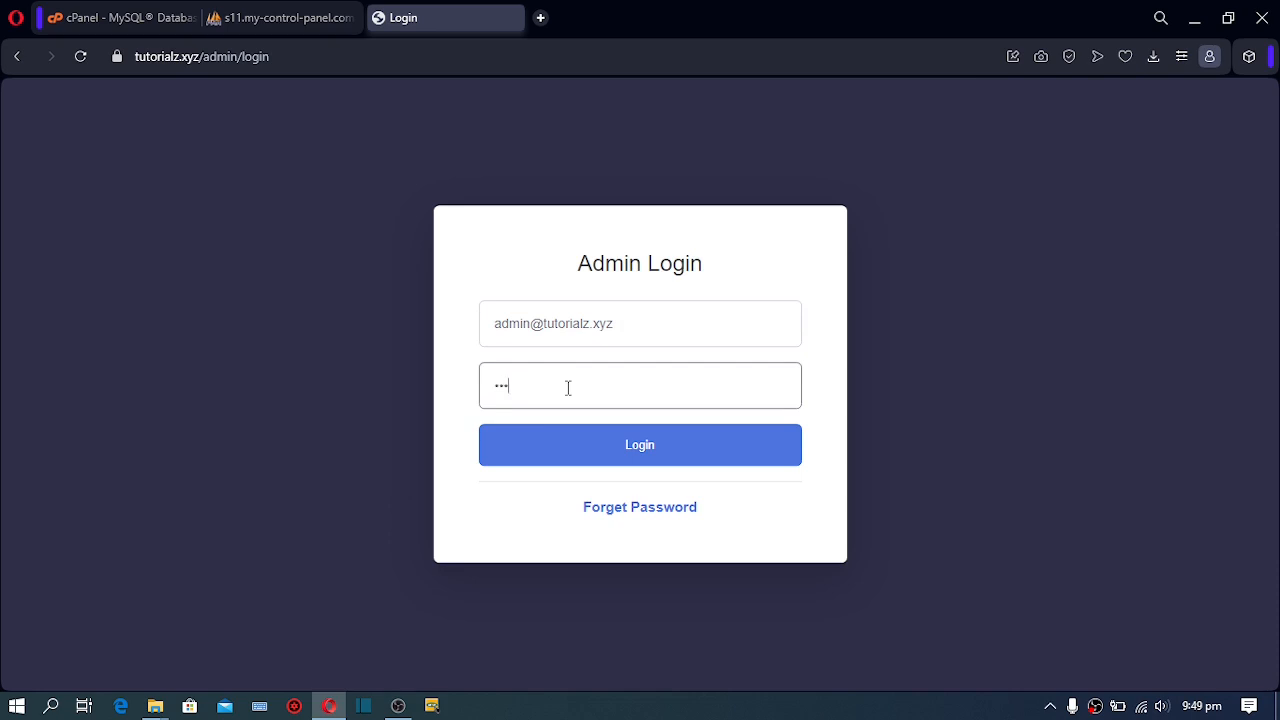
text(****)
click(561, 440)
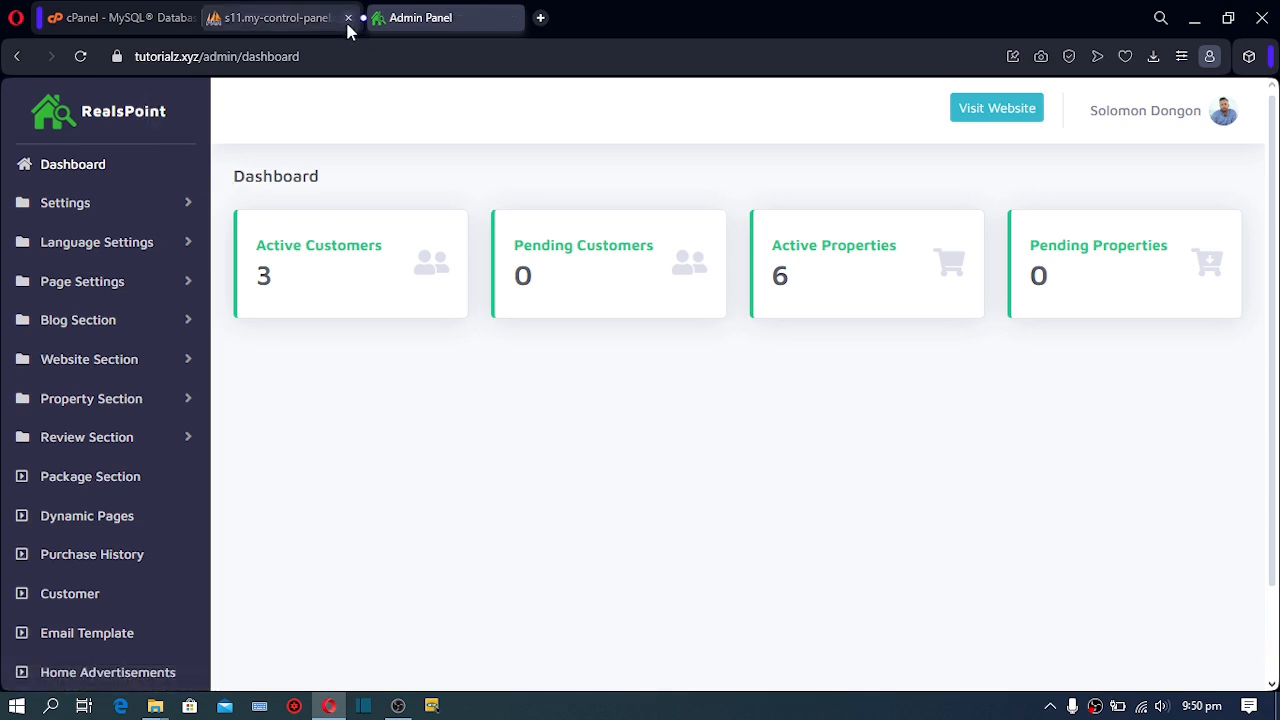
Load tutorialz.xyz in a new tab, then return to the Admin Panel dashboard
click(540, 20)
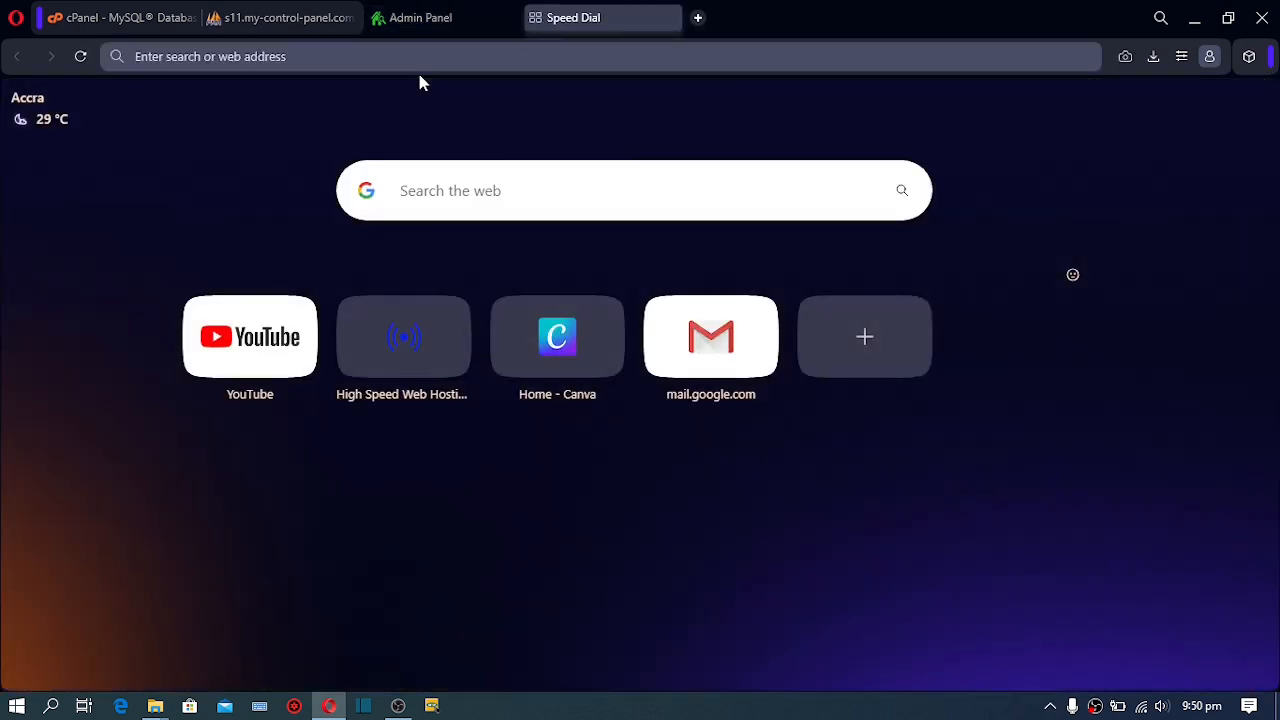
text(tutorialz.xyz)
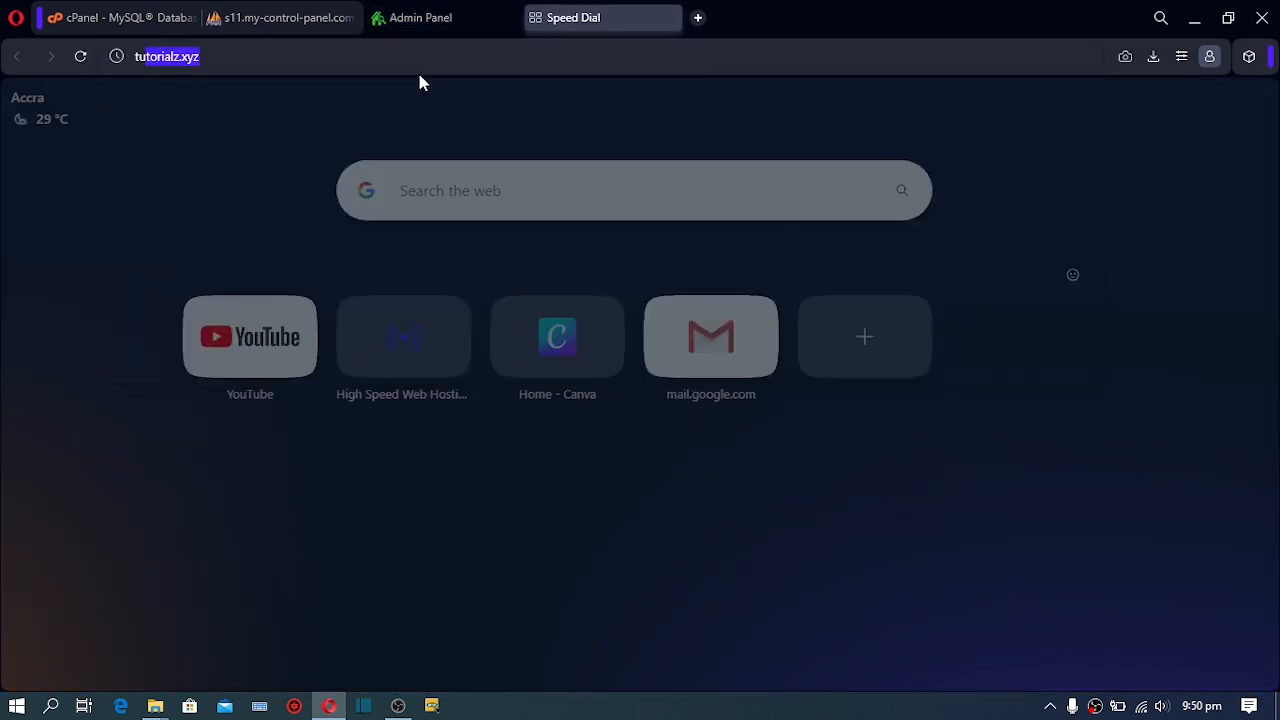
key(Return)
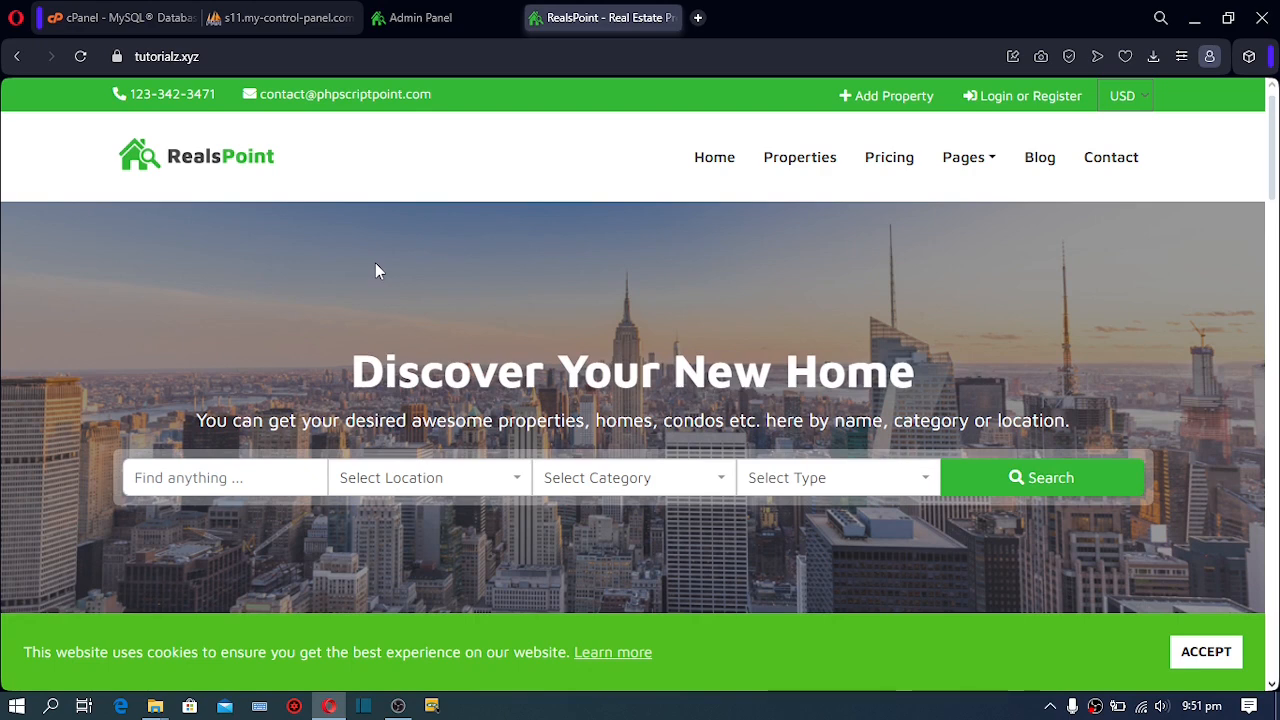
click(427, 19)
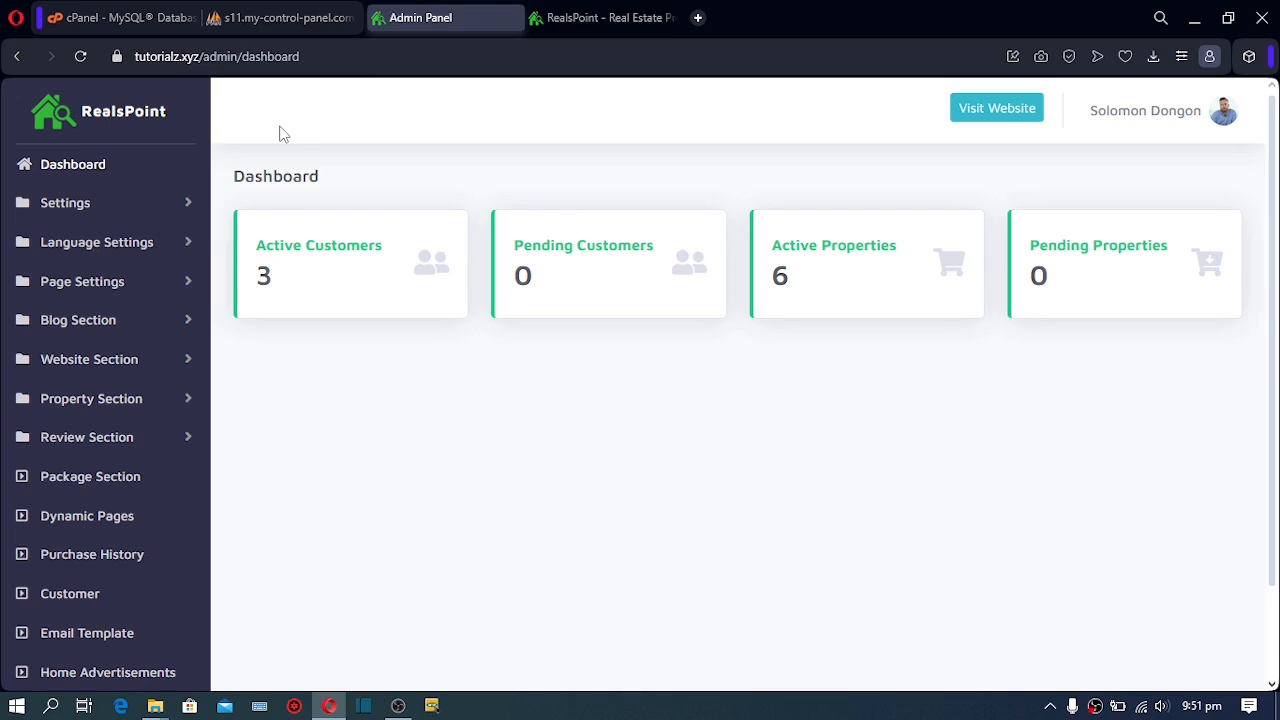
Open Settings > General Settings and bring up the context menu on the existing logo image
click(86, 208)
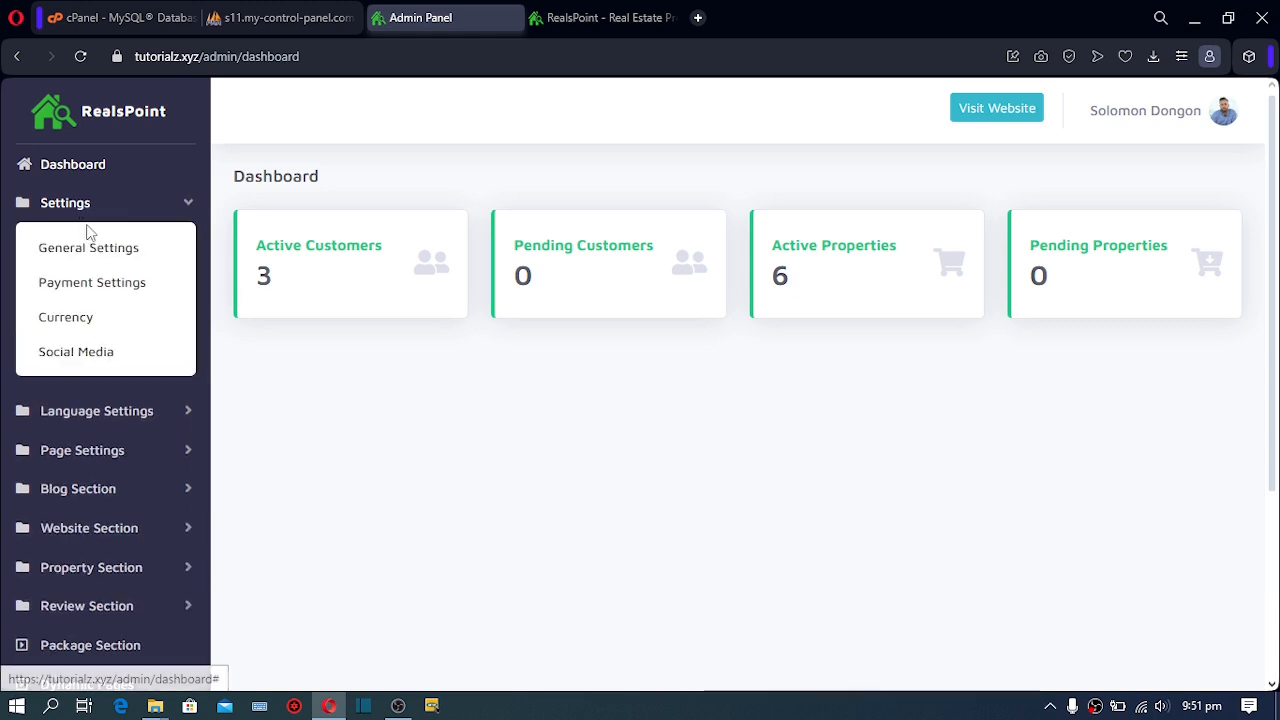
click(88, 250)
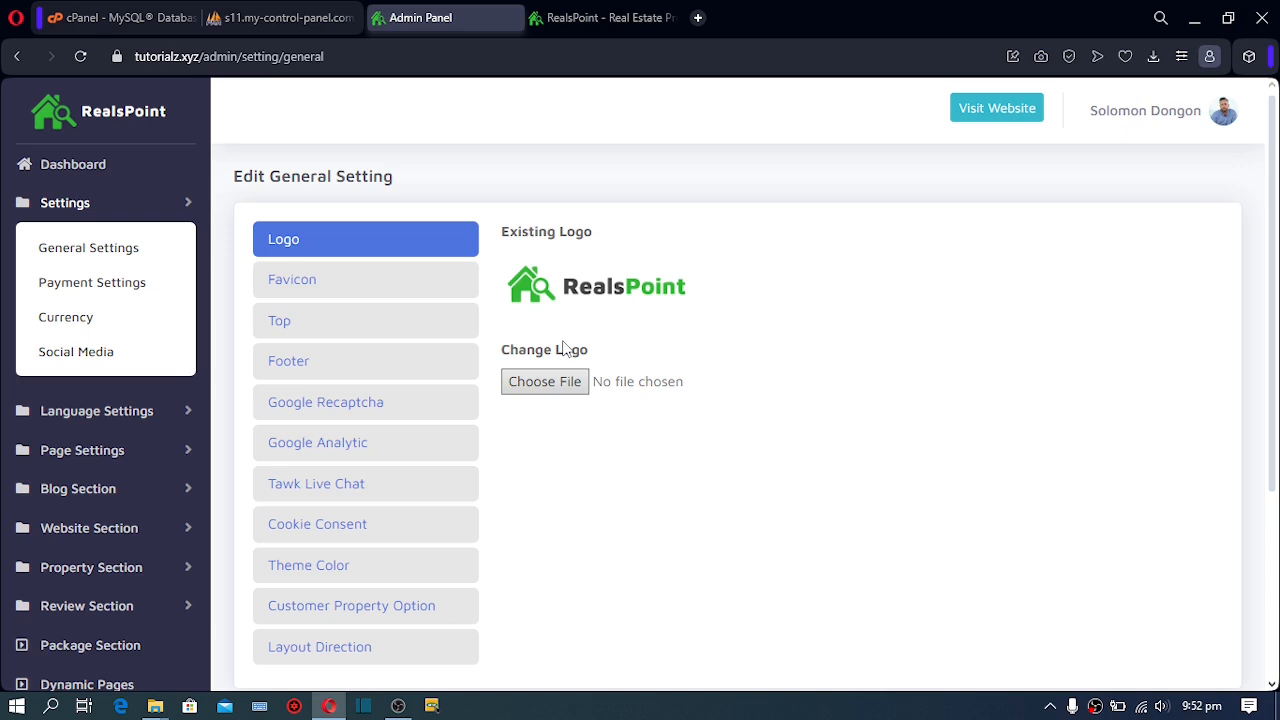
right_click(605, 296)
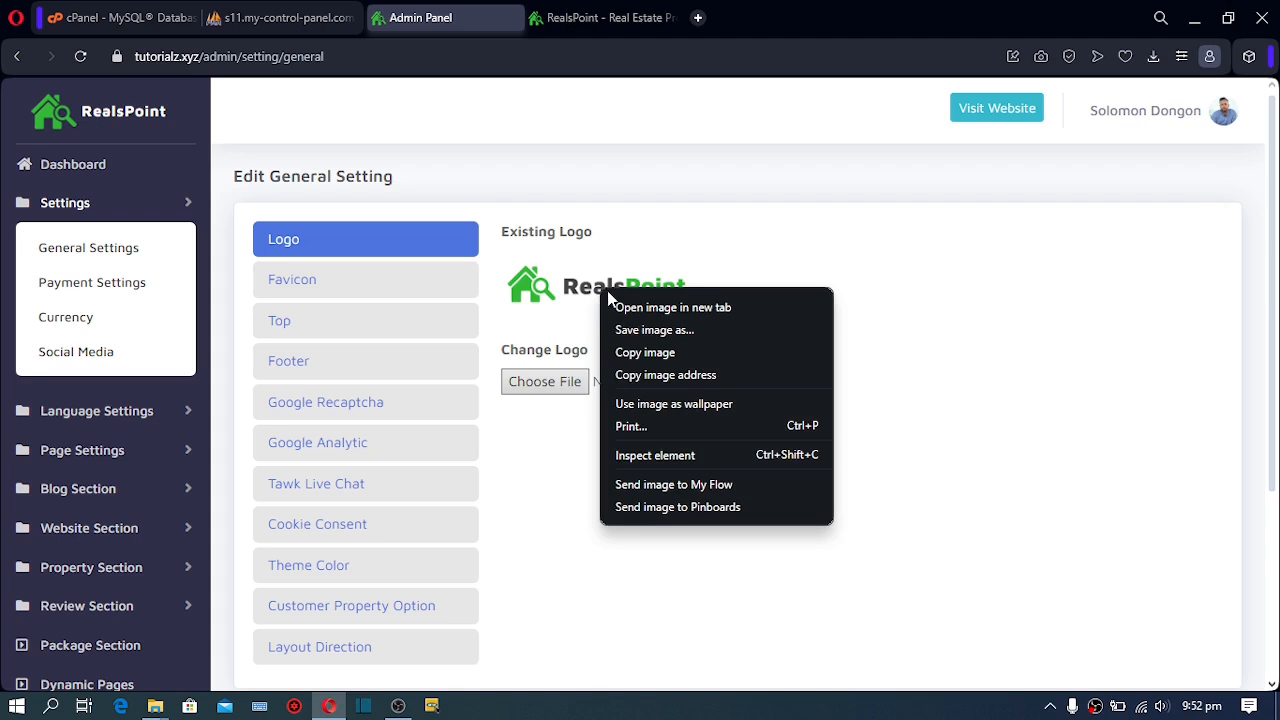
Save the existing logo as a PNG into Downloads and verify it in File Explorer
click(638, 341)
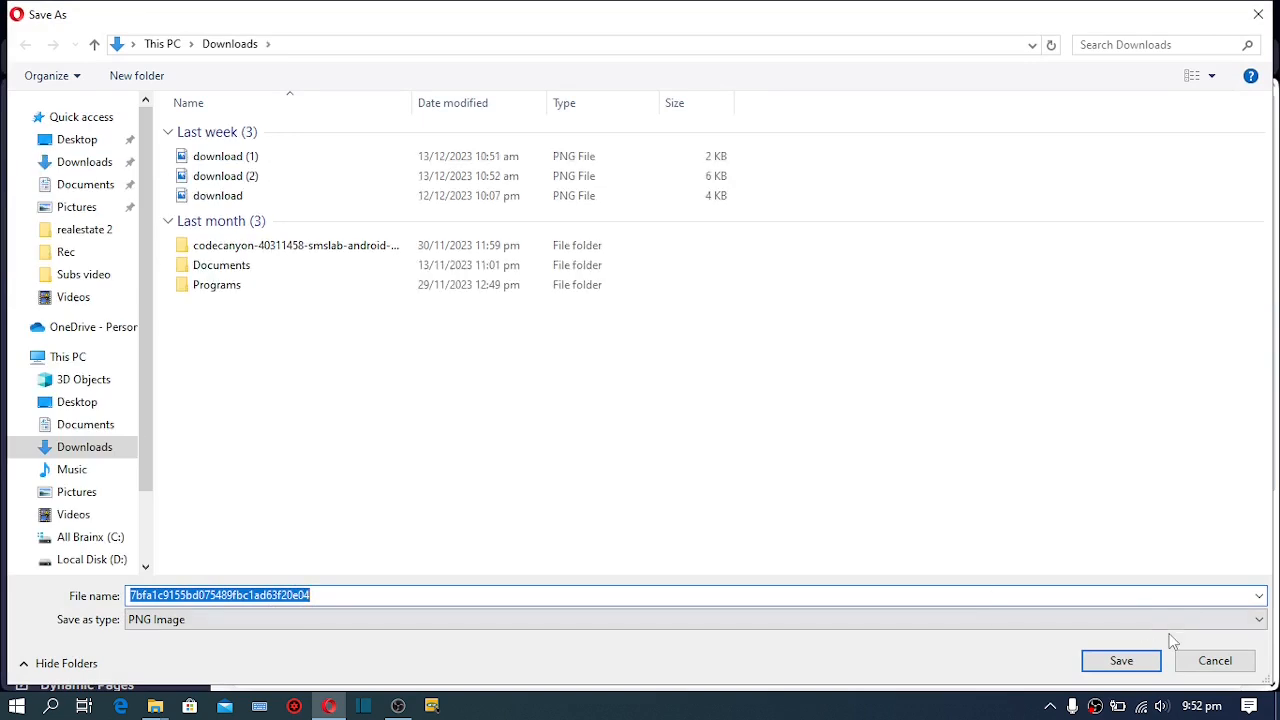
click(1122, 666)
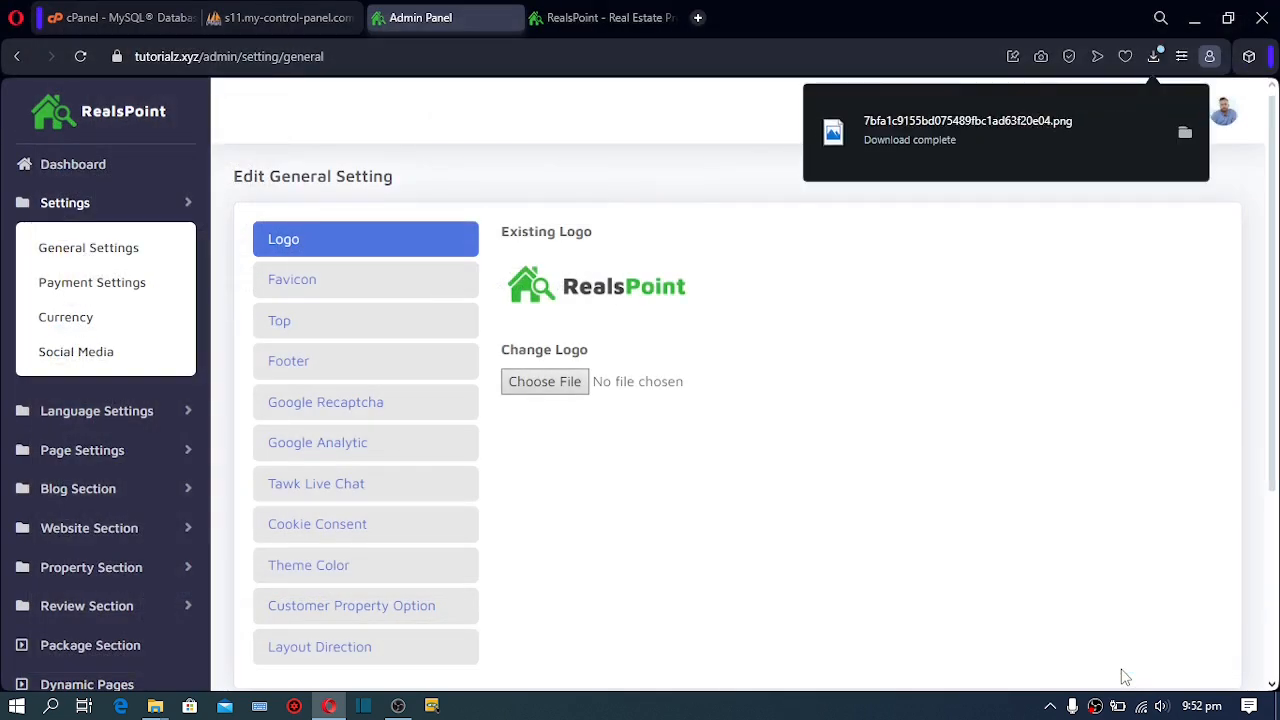
click(1186, 133)
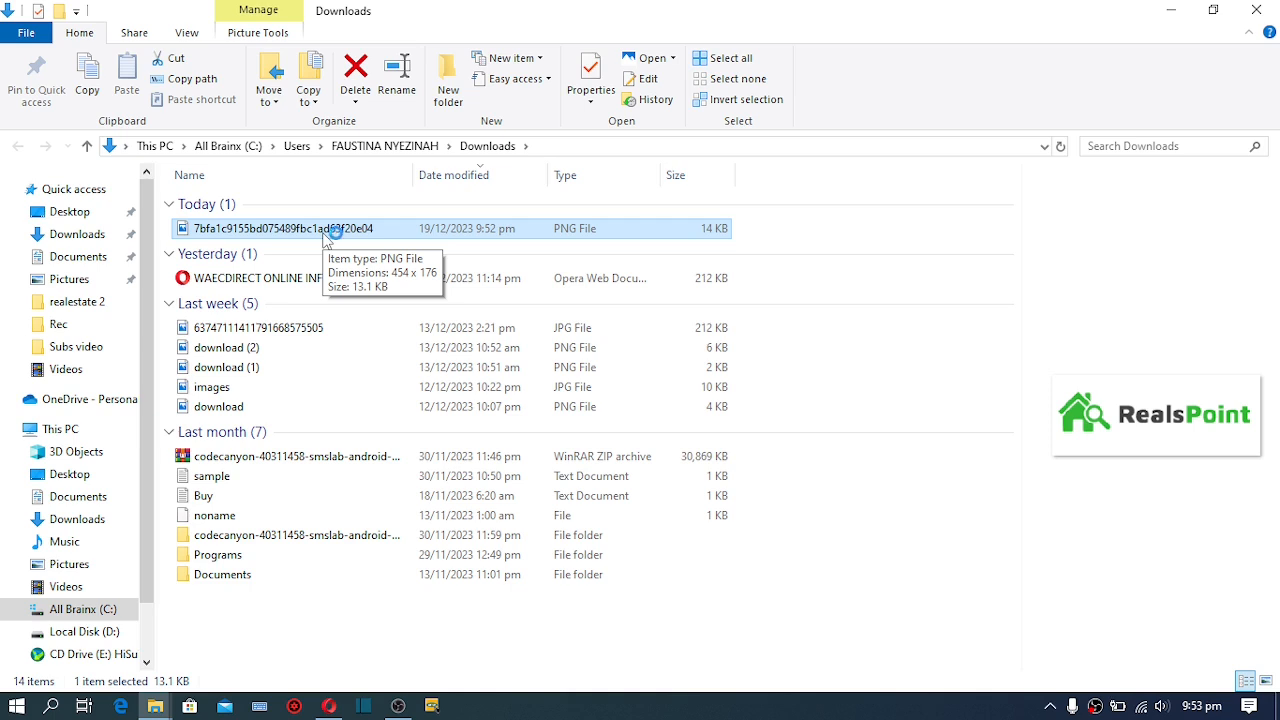
click(330, 707)
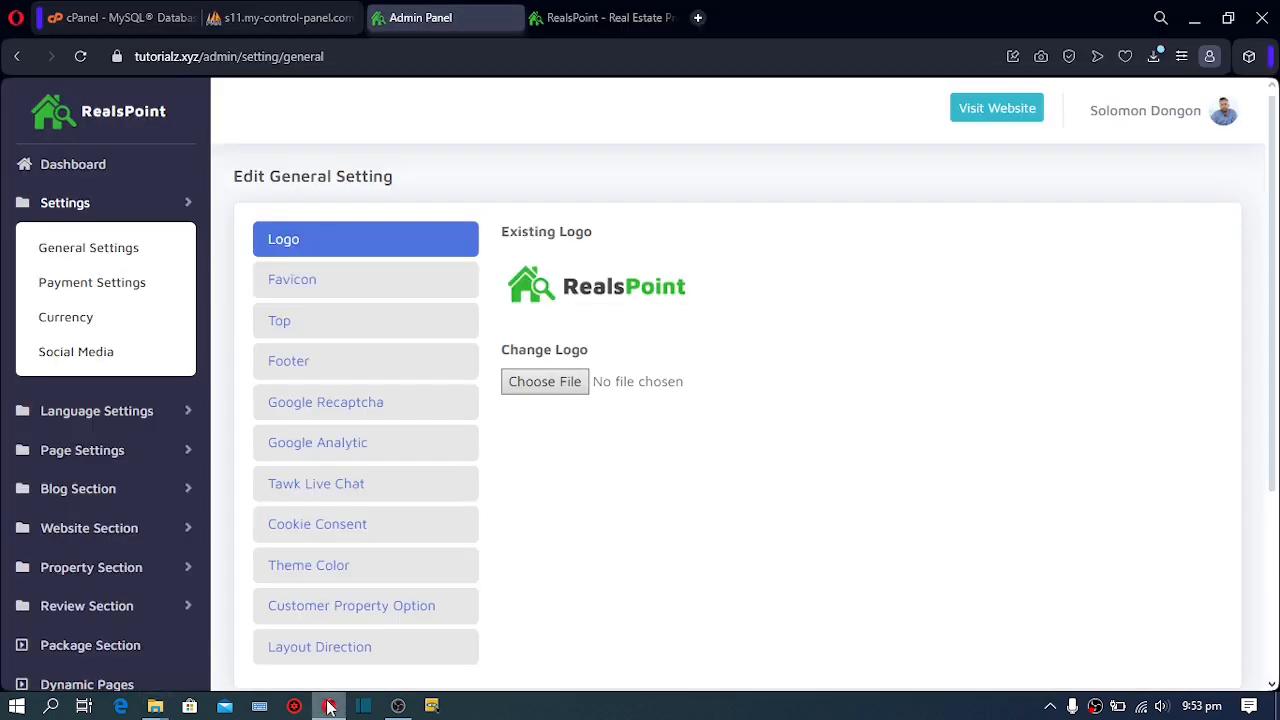
Review the current favicon, opening and cancelling the file picker without choosing a file
click(300, 285)
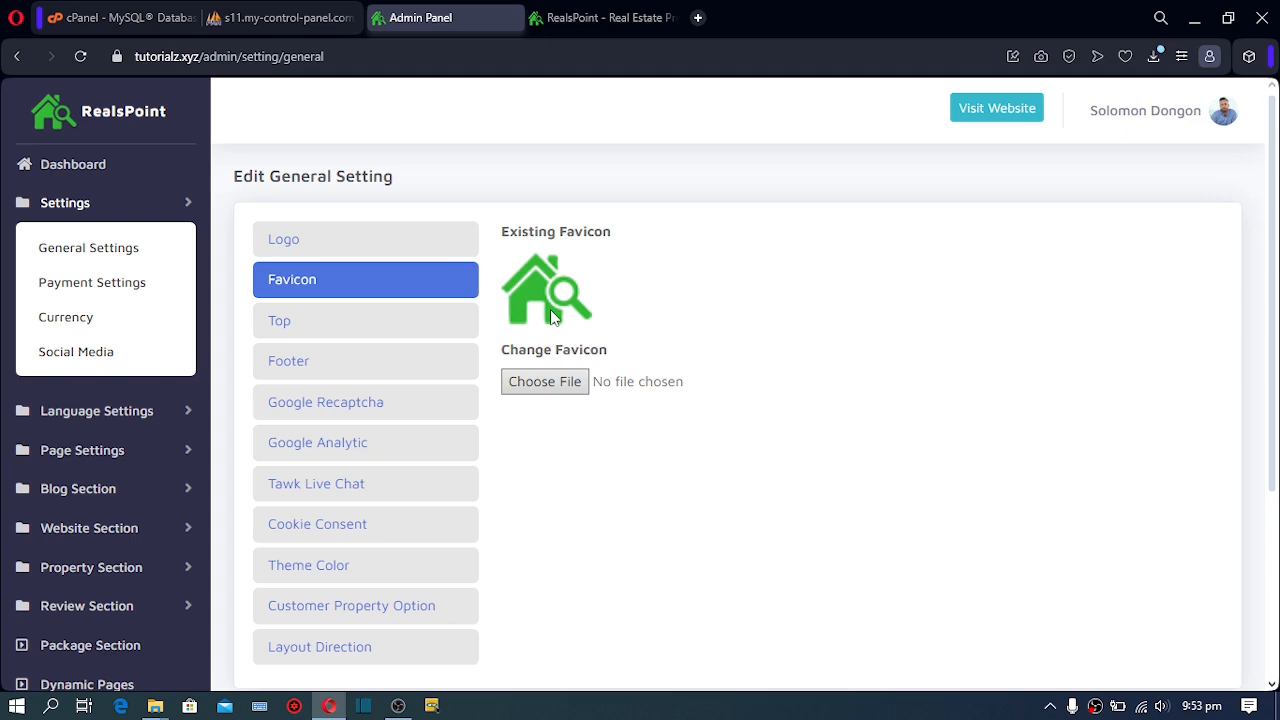
click(546, 388)
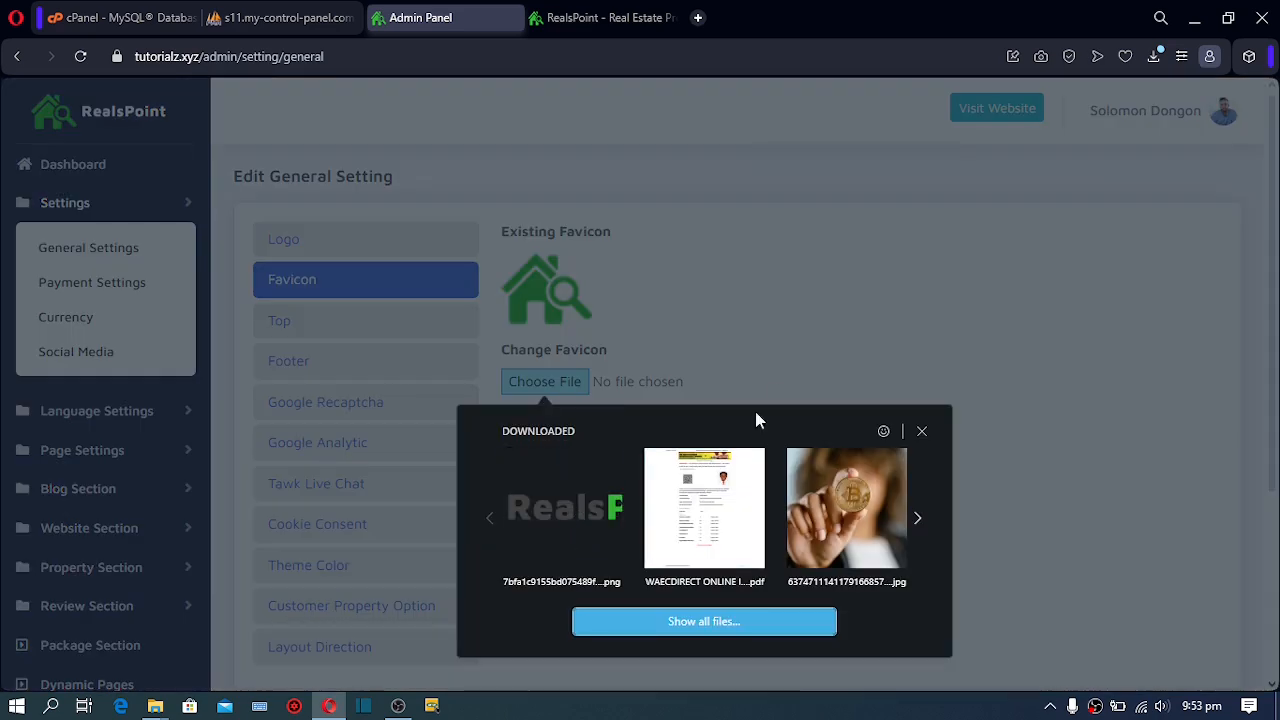
click(946, 421)
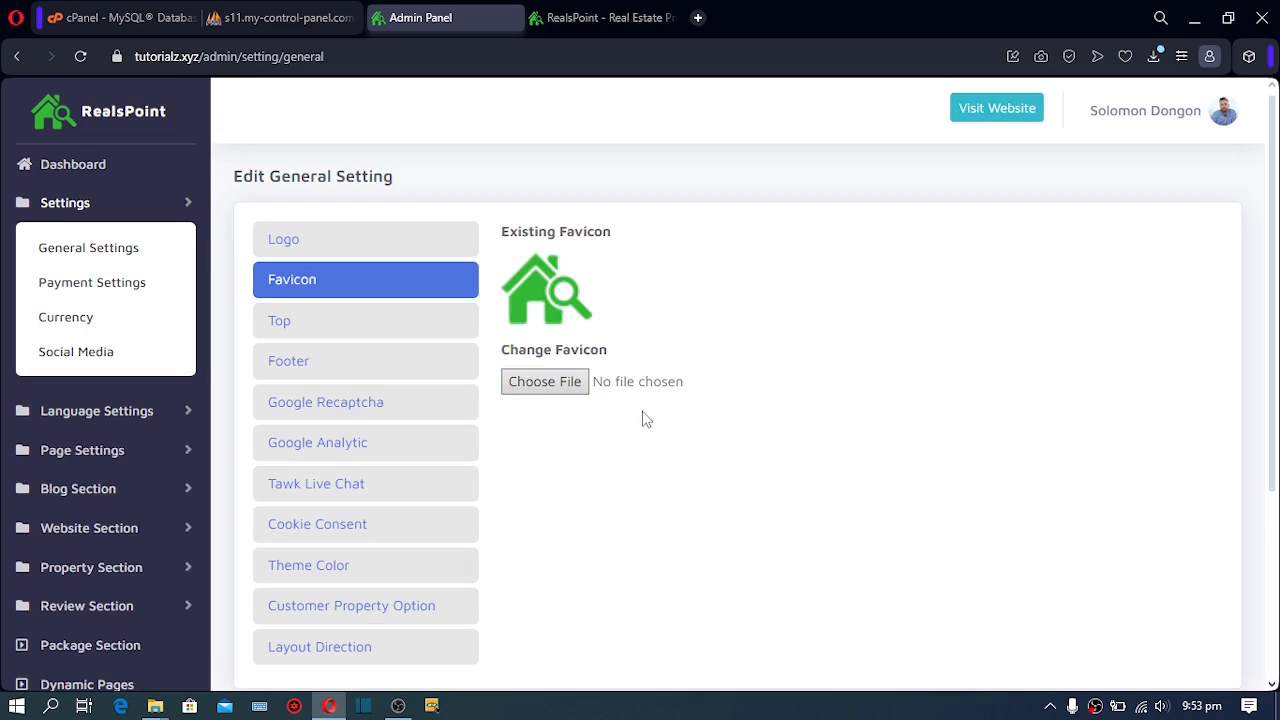
Show the Top section's phone and email and compare them with the live site's header
click(302, 329)
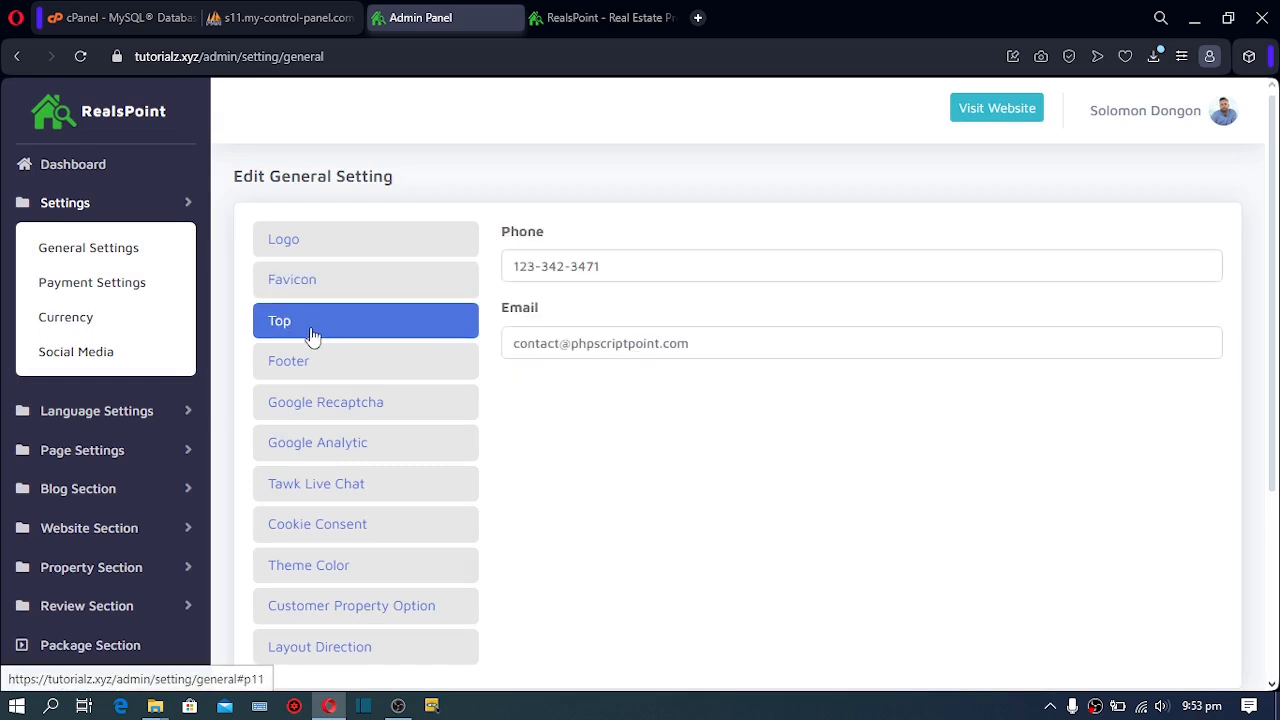
click(606, 30)
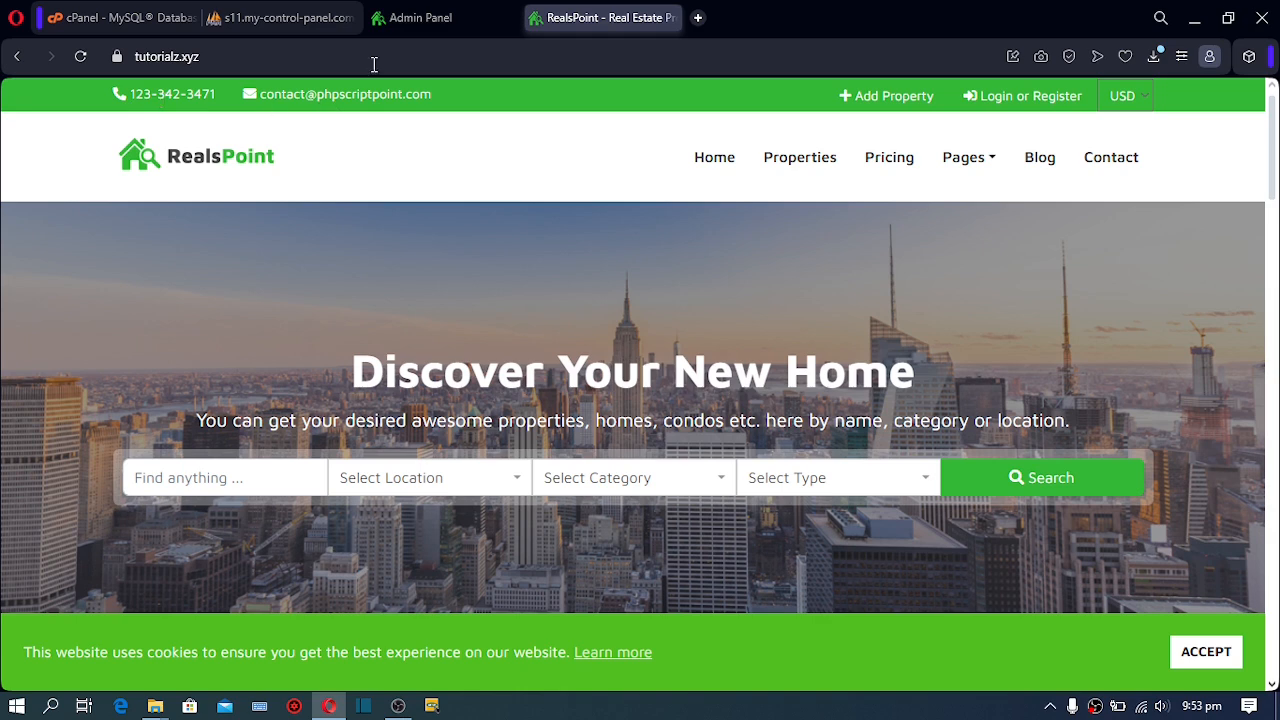
click(430, 16)
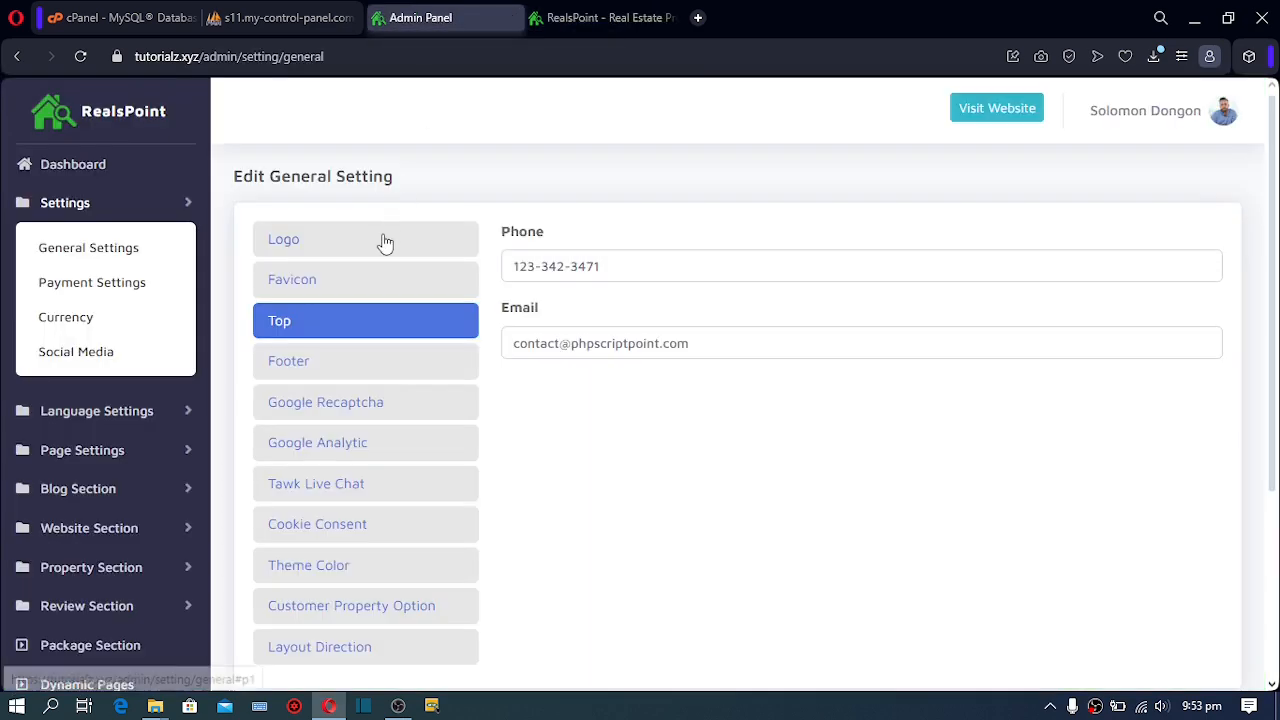
Replace the top-bar phone number with the new contact number
drag(617, 277, 424, 274)
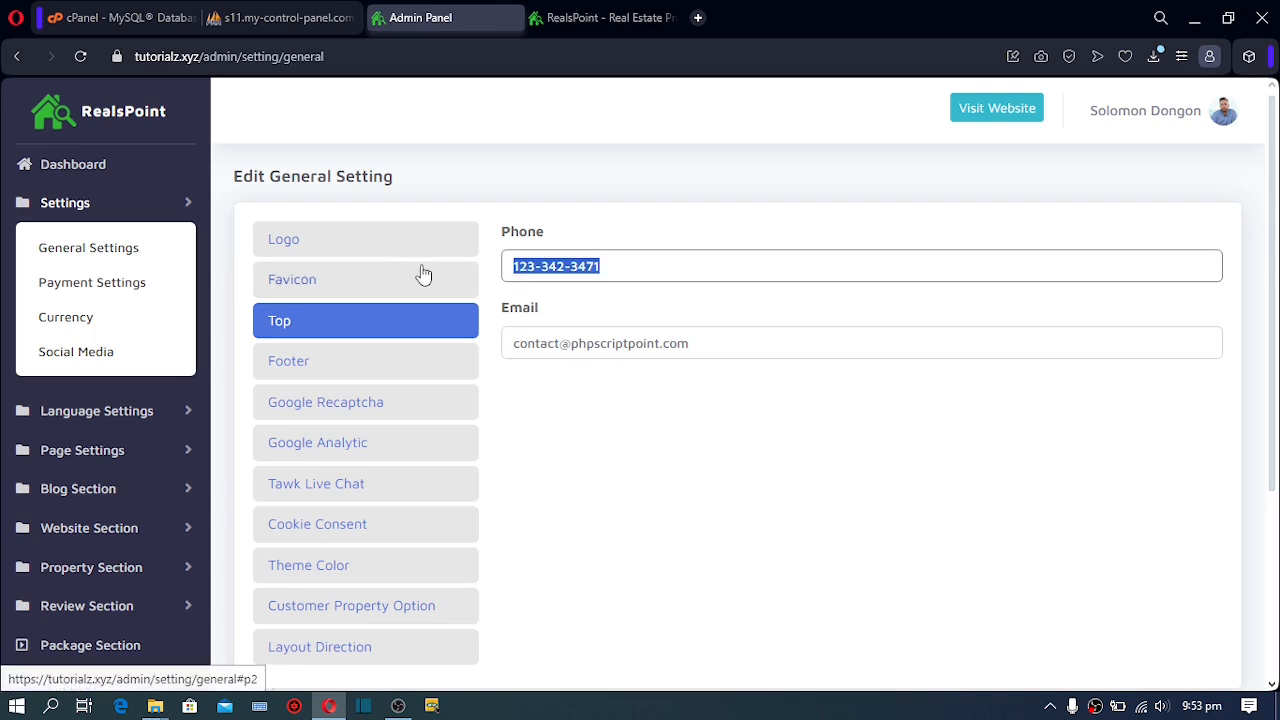
text(023)
key(BackSpace)
text(4555555555)
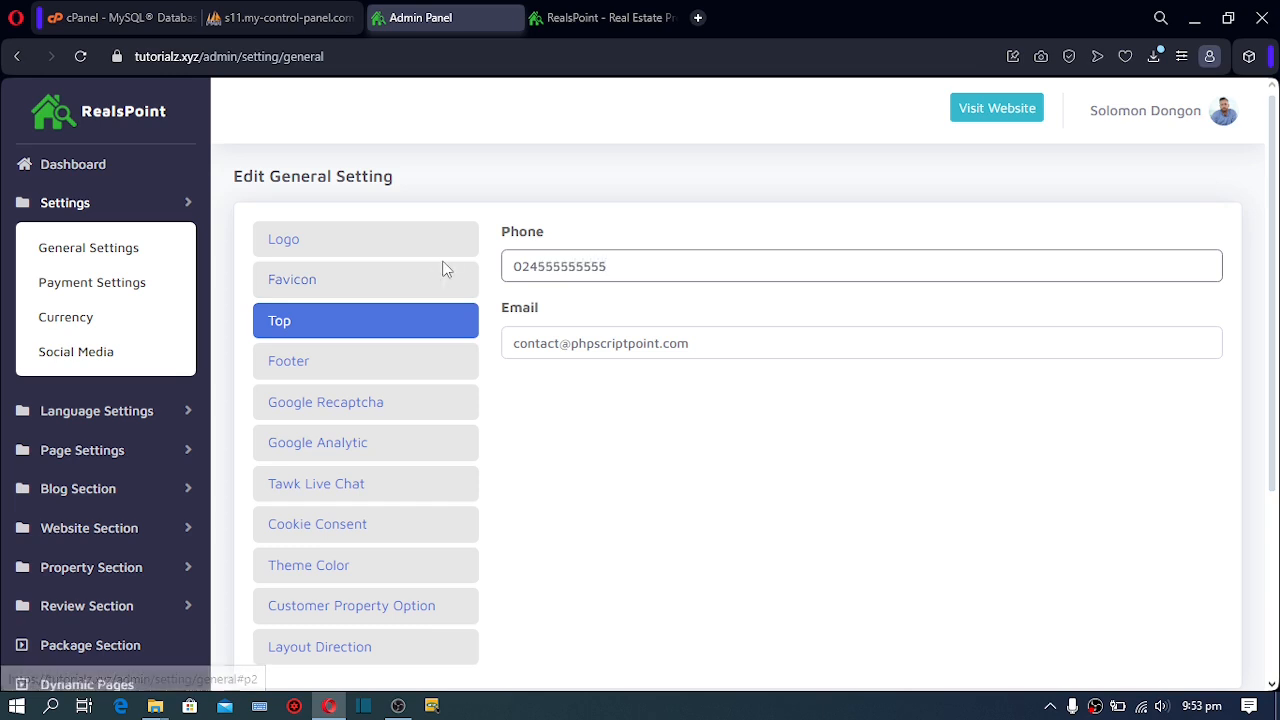
Replace the top-bar email with the new support email address
drag(698, 347, 400, 329)
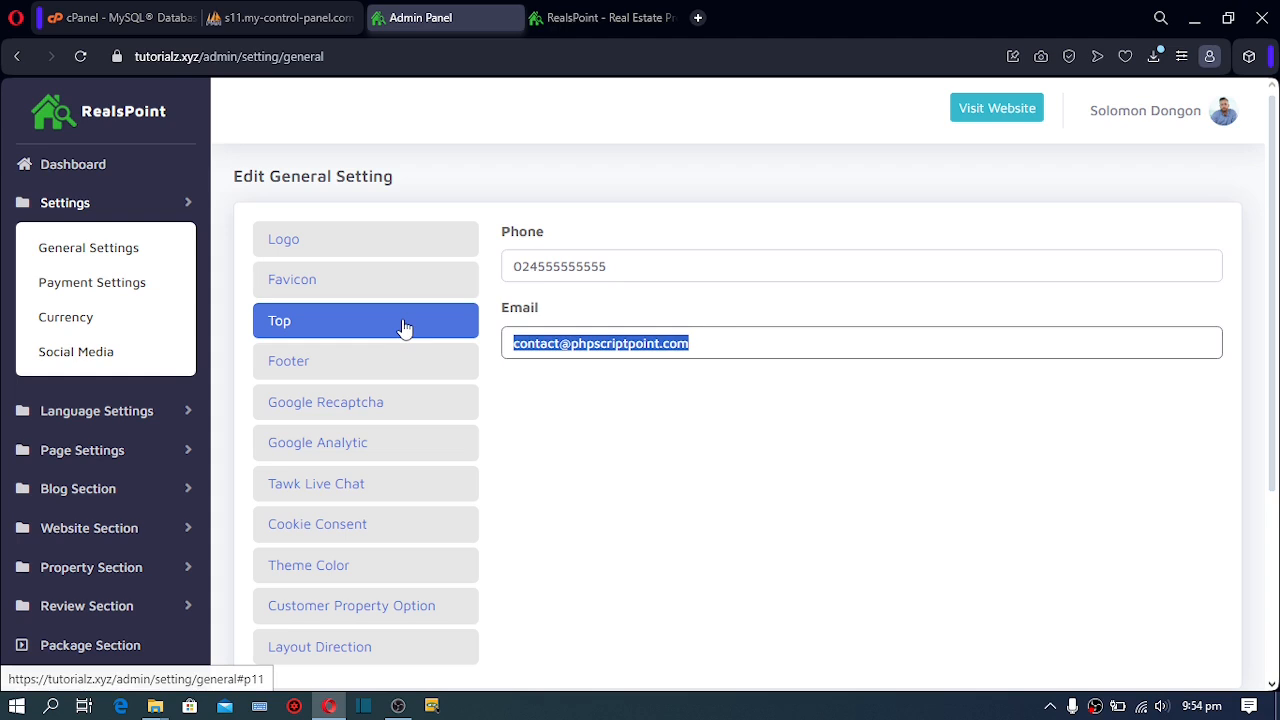
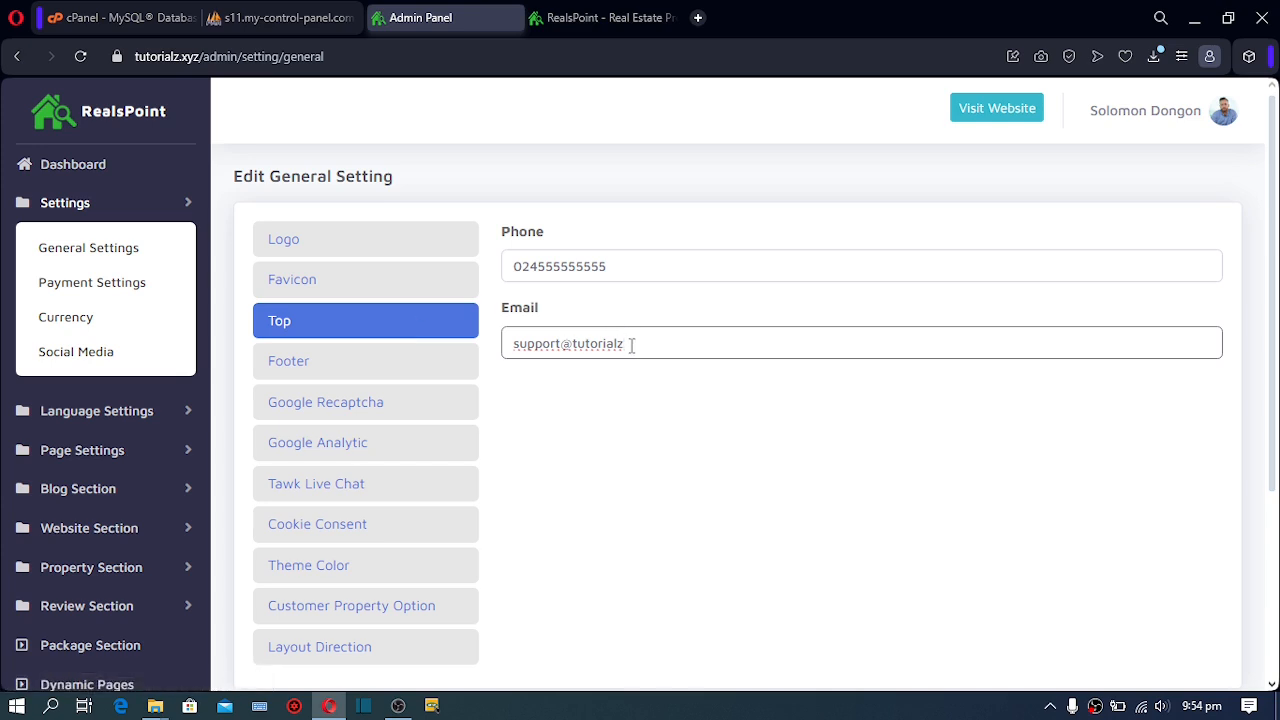
drag(628, 345, 620, 345)
key(BackSpace)
text(x)
key(BackSpace)
text(z.xyz)
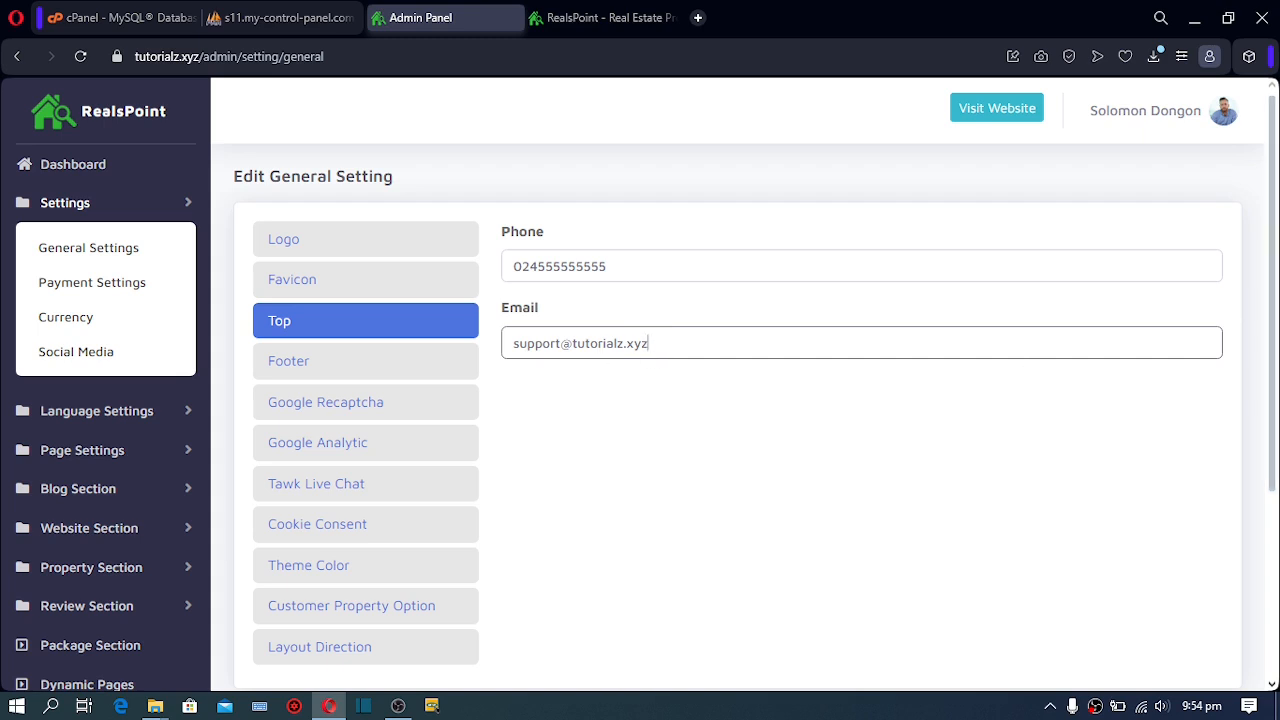
Save the Top settings and reload the public site to confirm the new contact details
scroll(740, 400, down, 3)
click(731, 495)
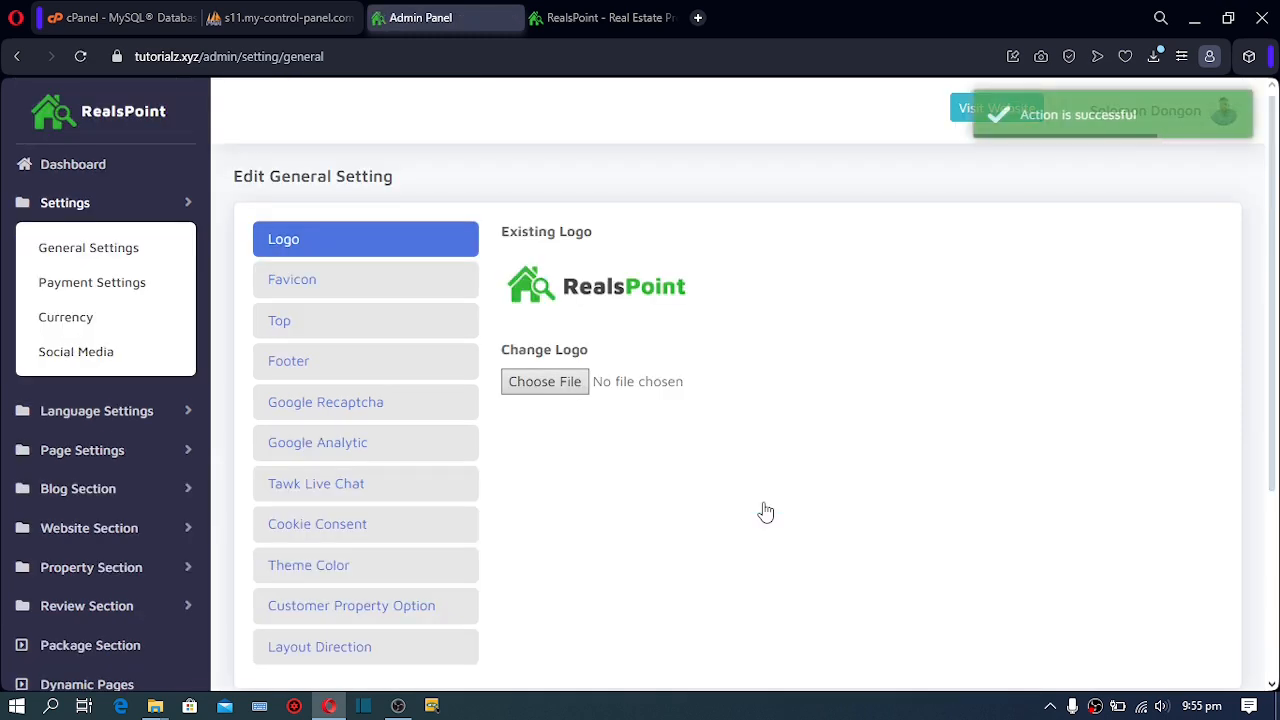
click(621, 22)
key(F5)
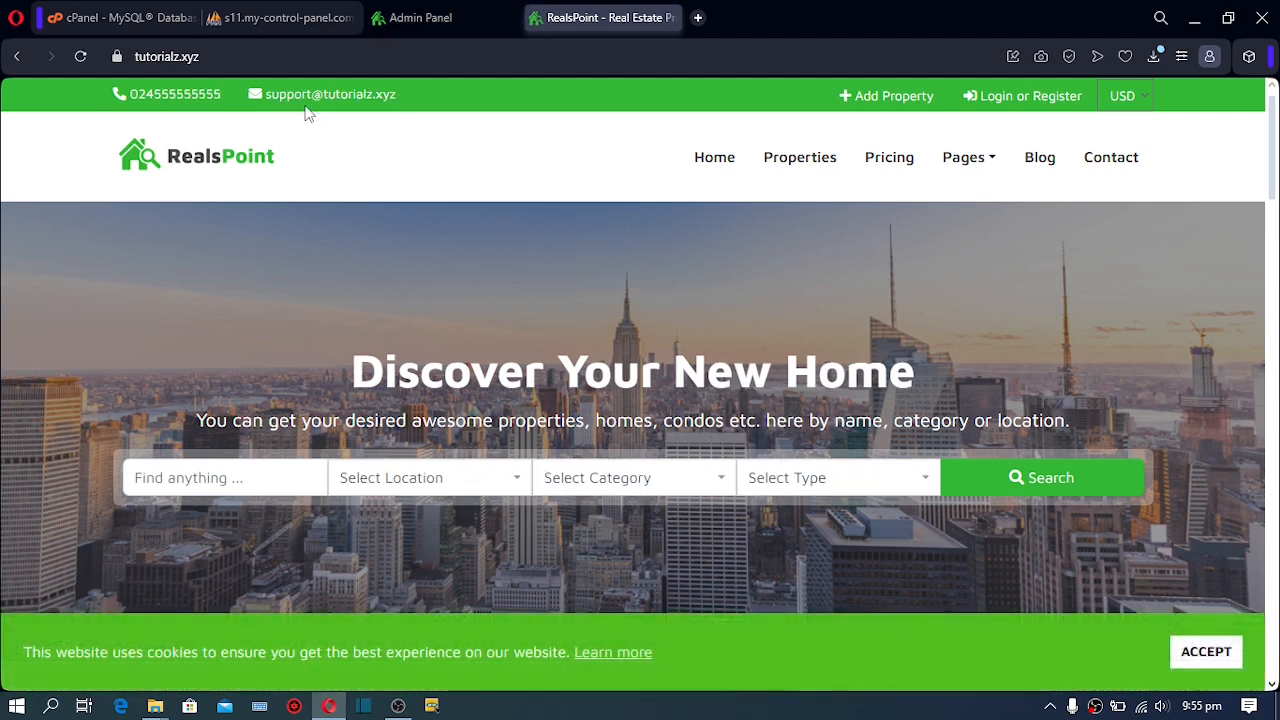
click(415, 23)
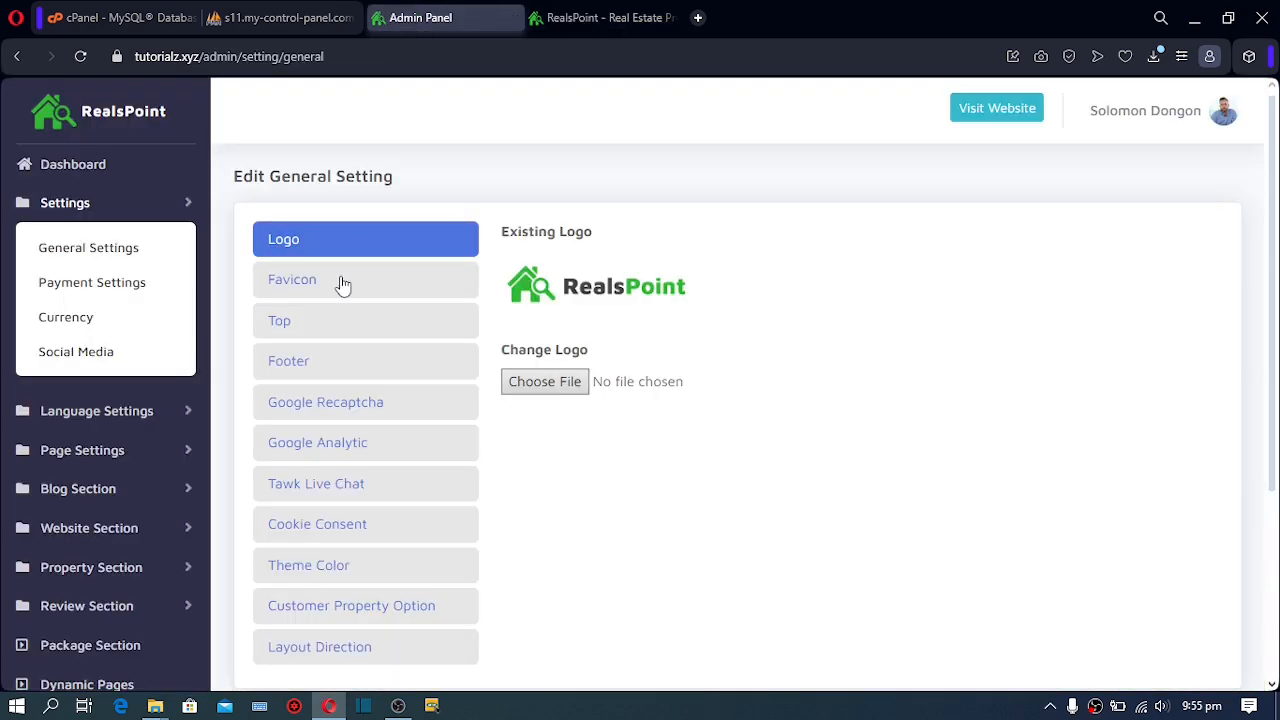
Review the footer address and email and compare them with the public site's top bar
click(298, 362)
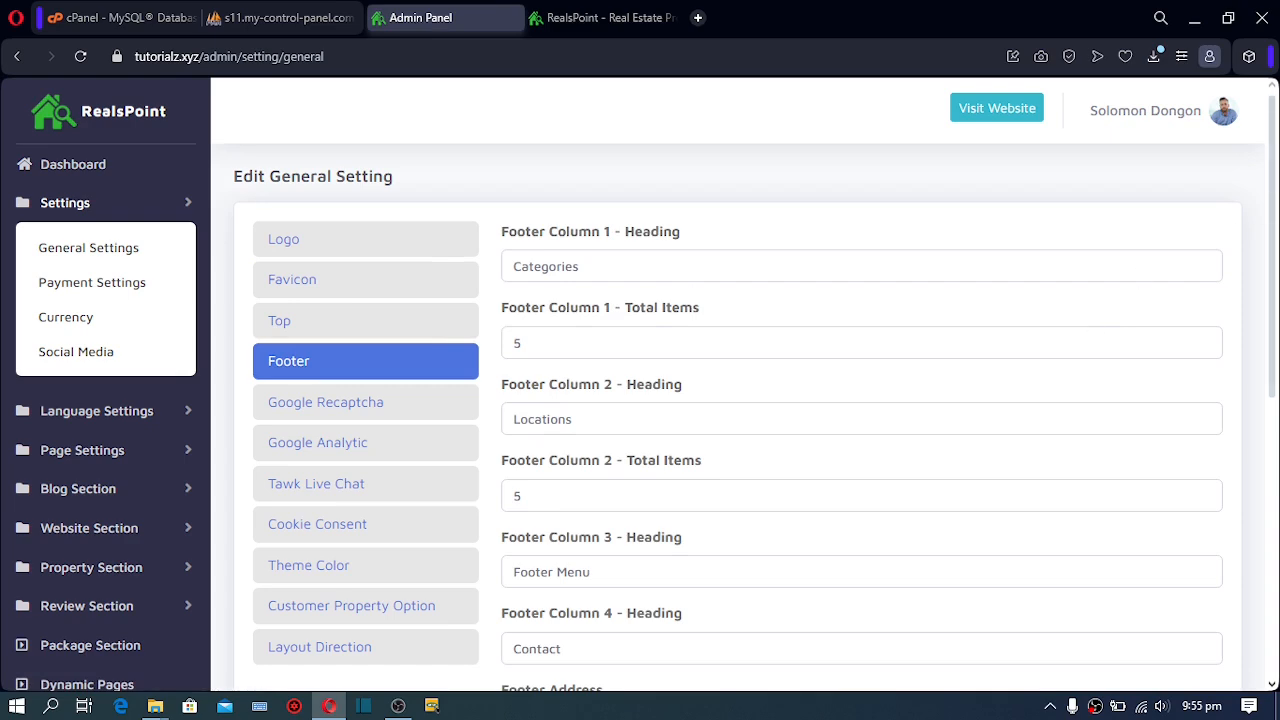
drag(1274, 222, 1260, 423)
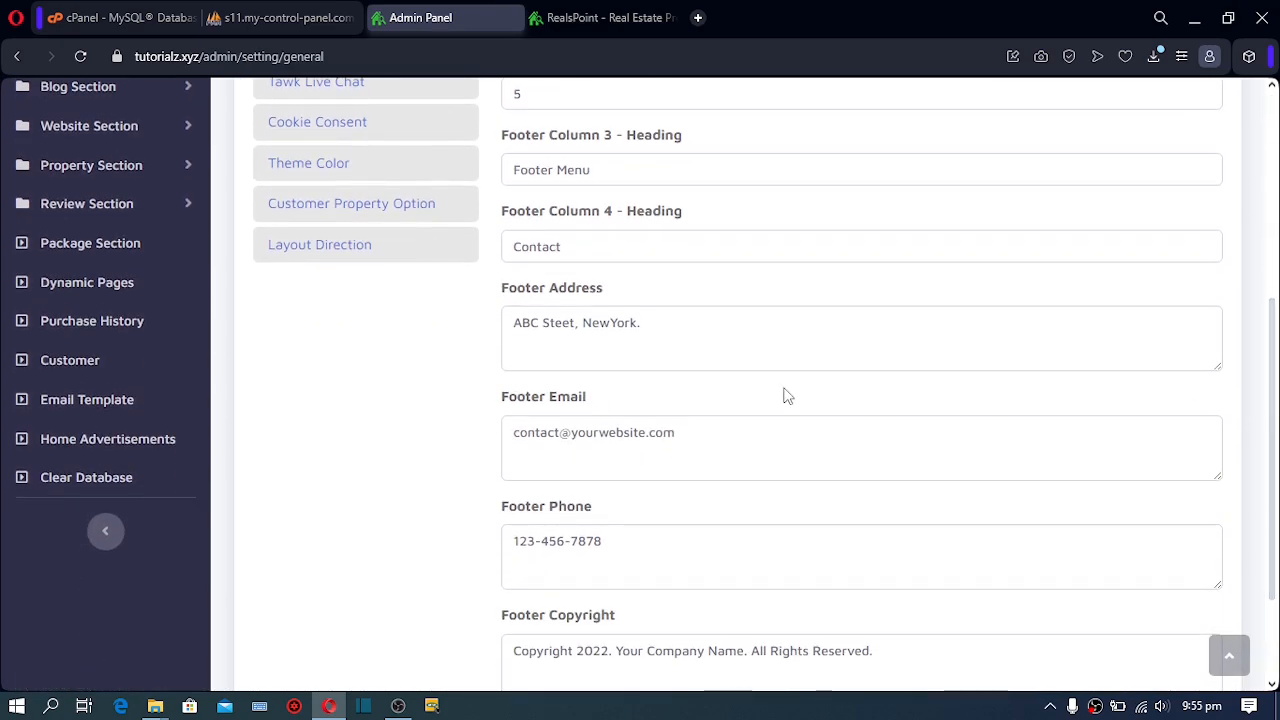
drag(637, 323, 398, 340)
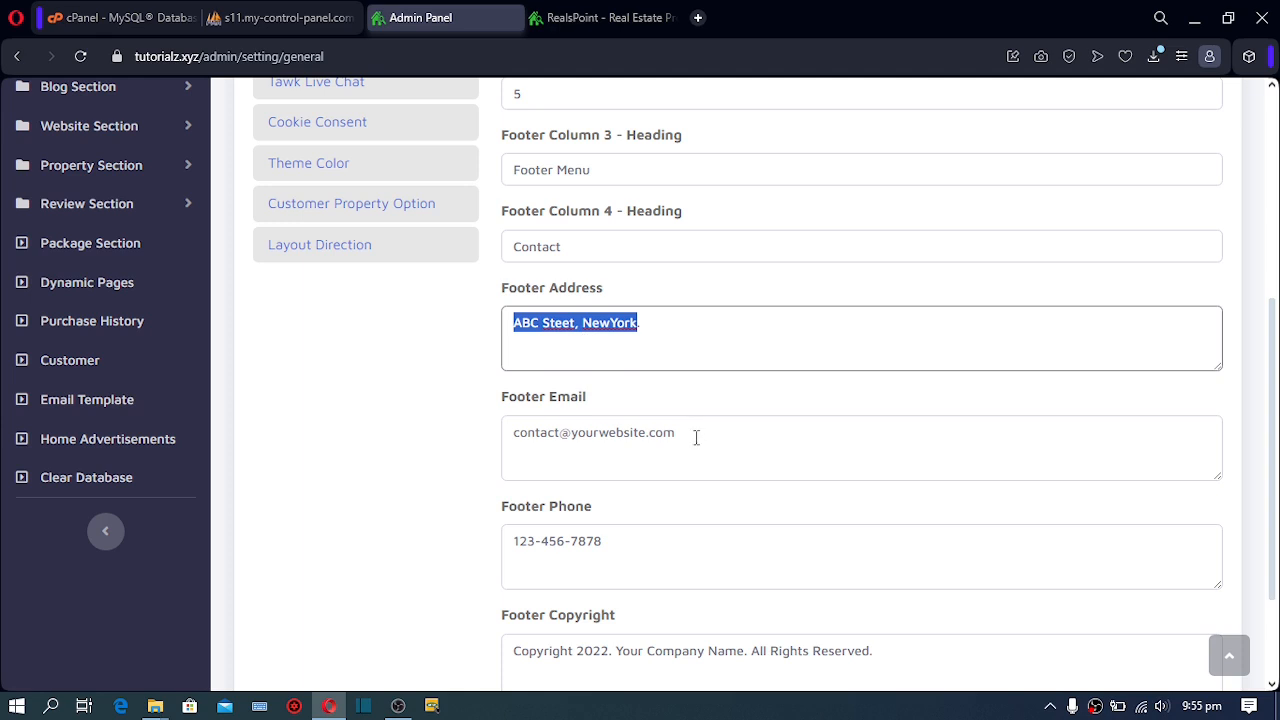
drag(696, 437, 358, 437)
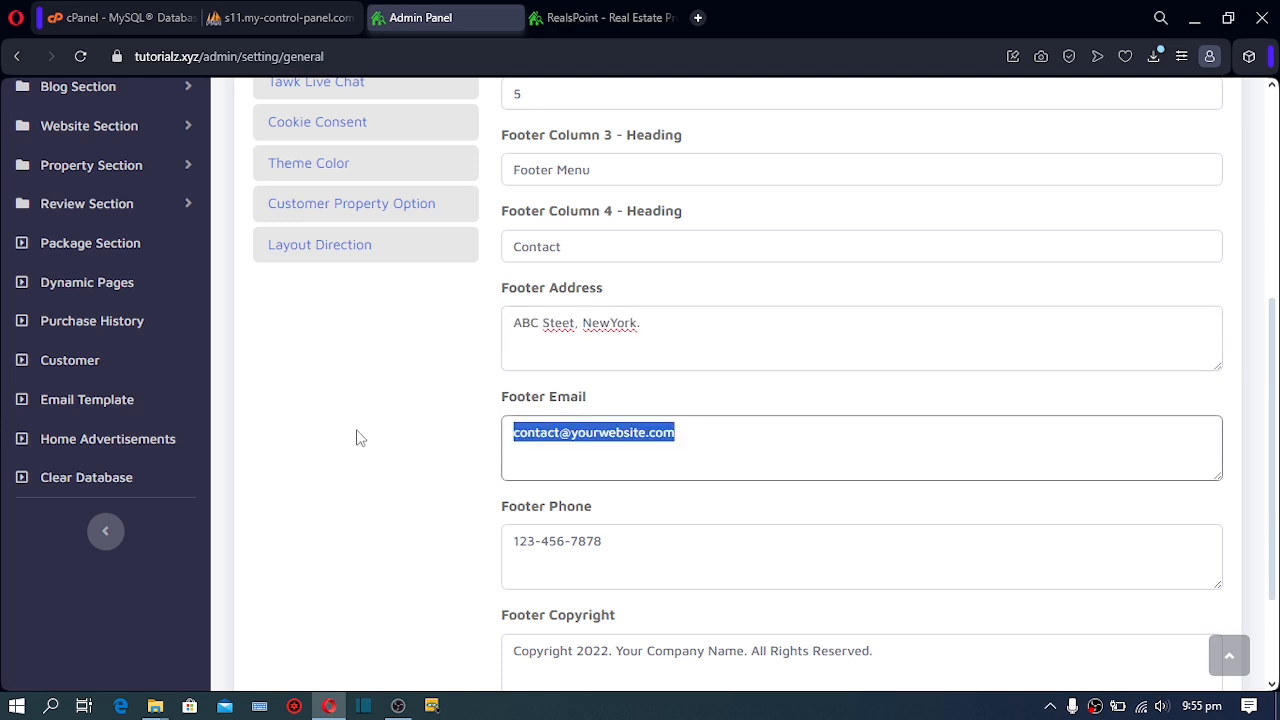
click(590, 18)
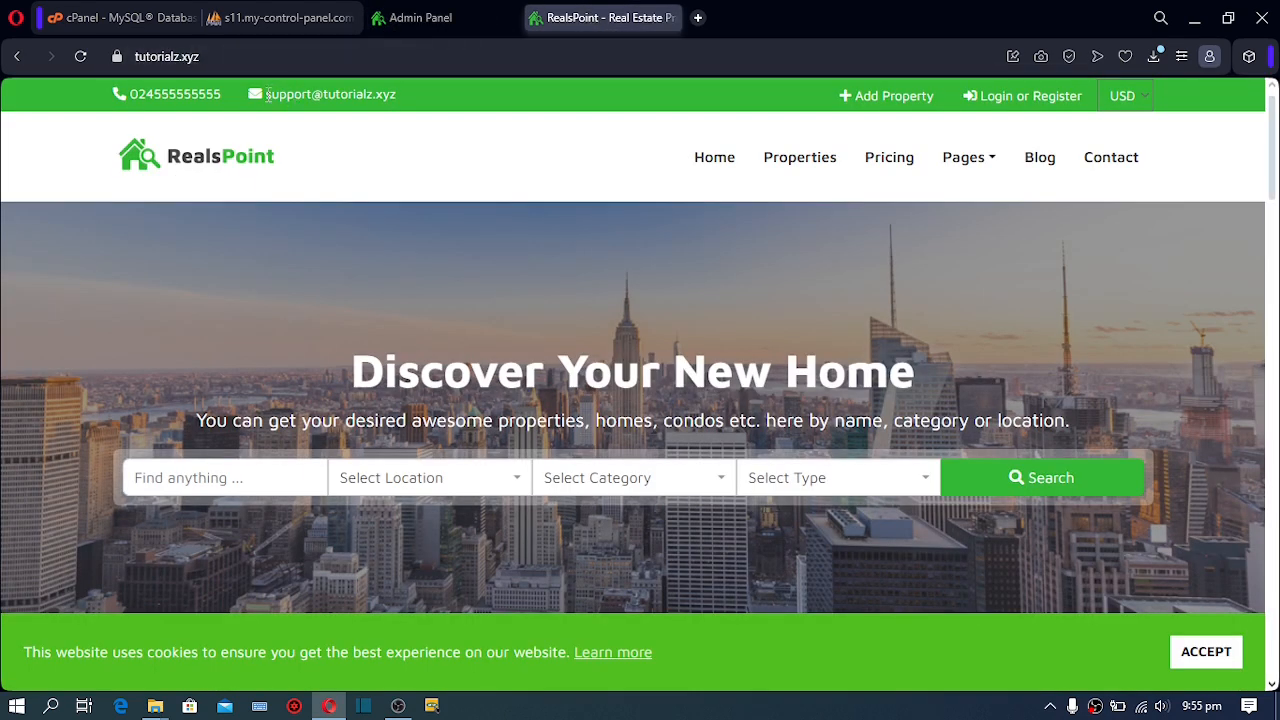
drag(266, 94, 520, 74)
mouse_move(397, 98)
mouse_down()
mouse_move(366, 95)
mouse_move(382, 105)
mouse_up()
click(450, 18)
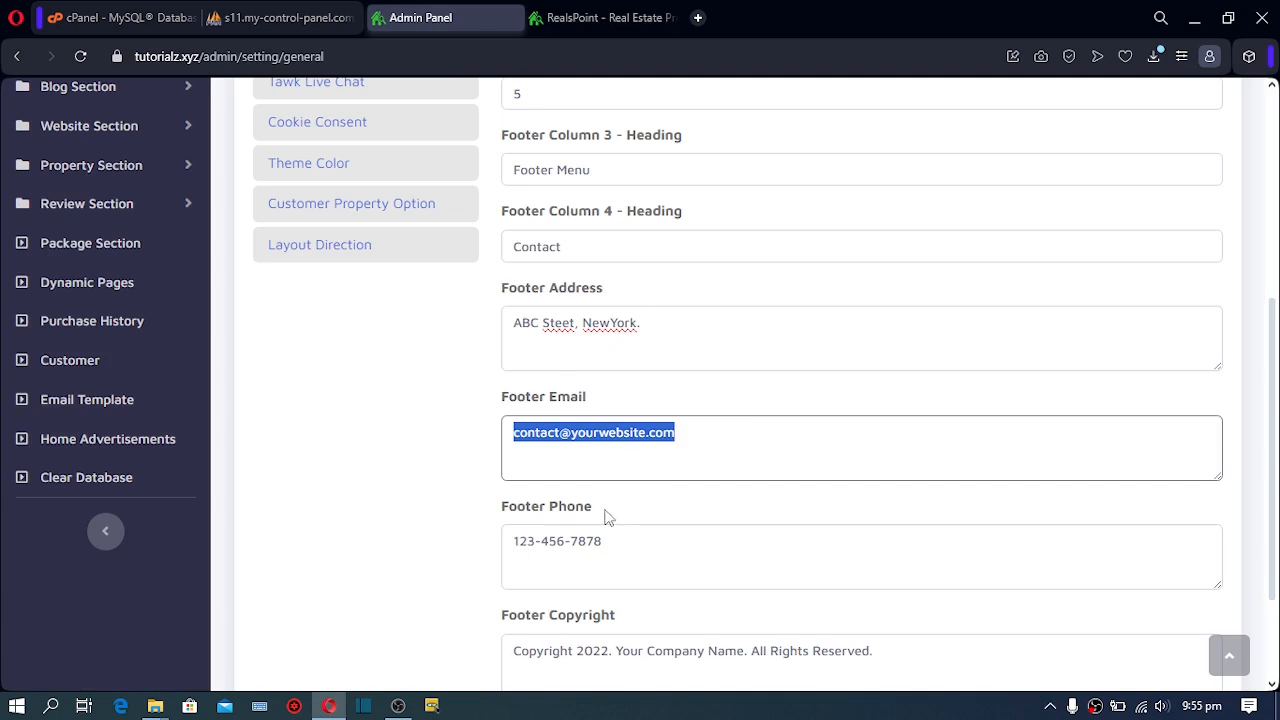
Change the footer copyright year's last digit to 3, then go to the Google Recaptcha settings
drag(623, 537, 449, 562)
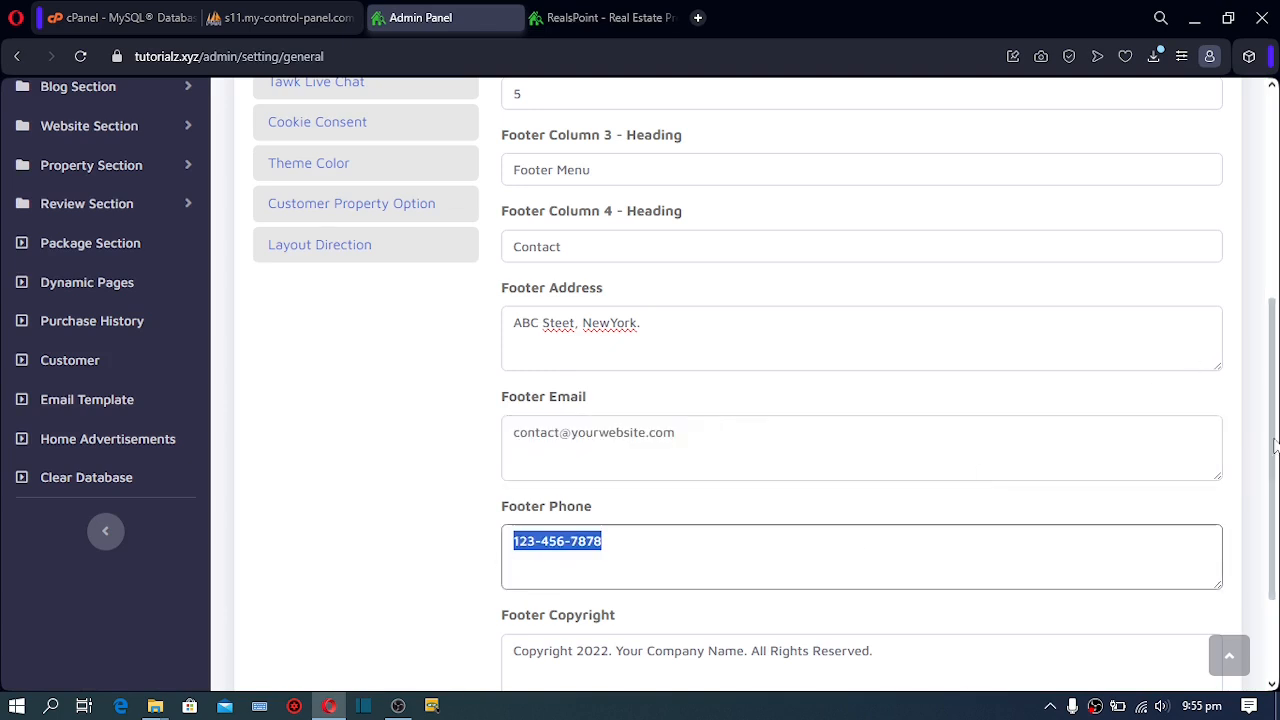
scroll(1200, 363, down, 3)
drag(909, 531, 600, 530)
click(606, 535)
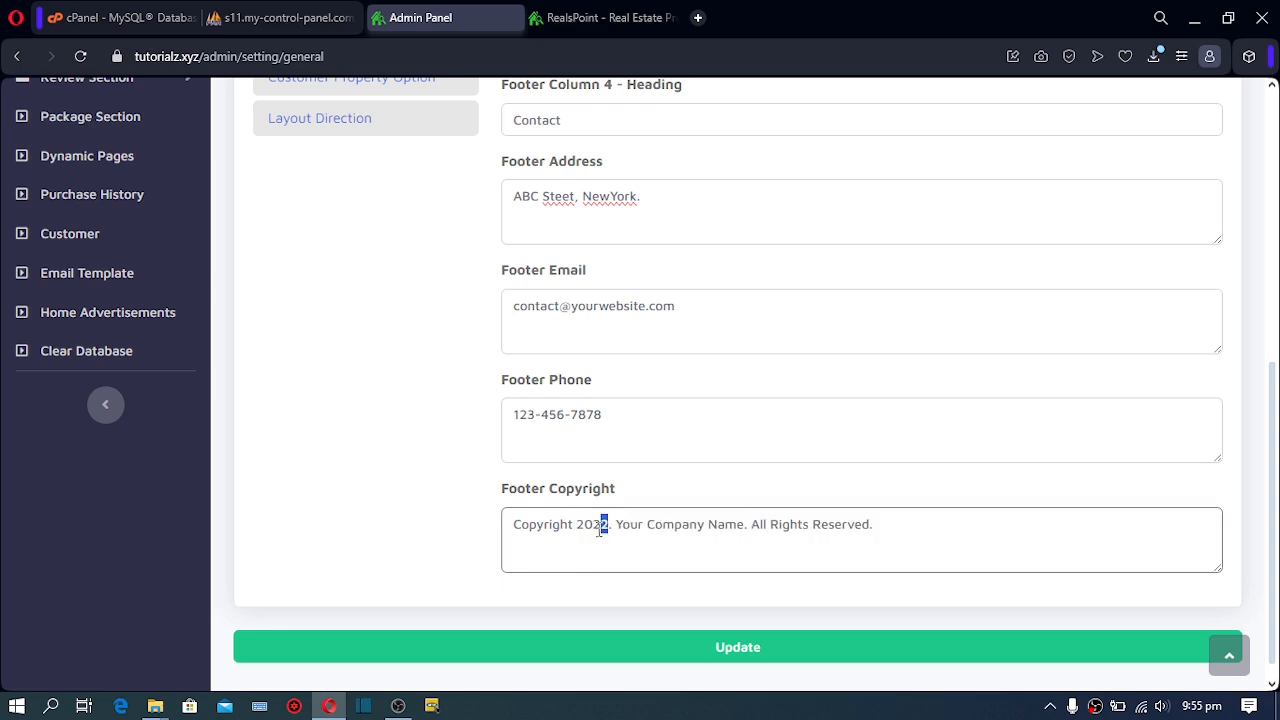
text(3)
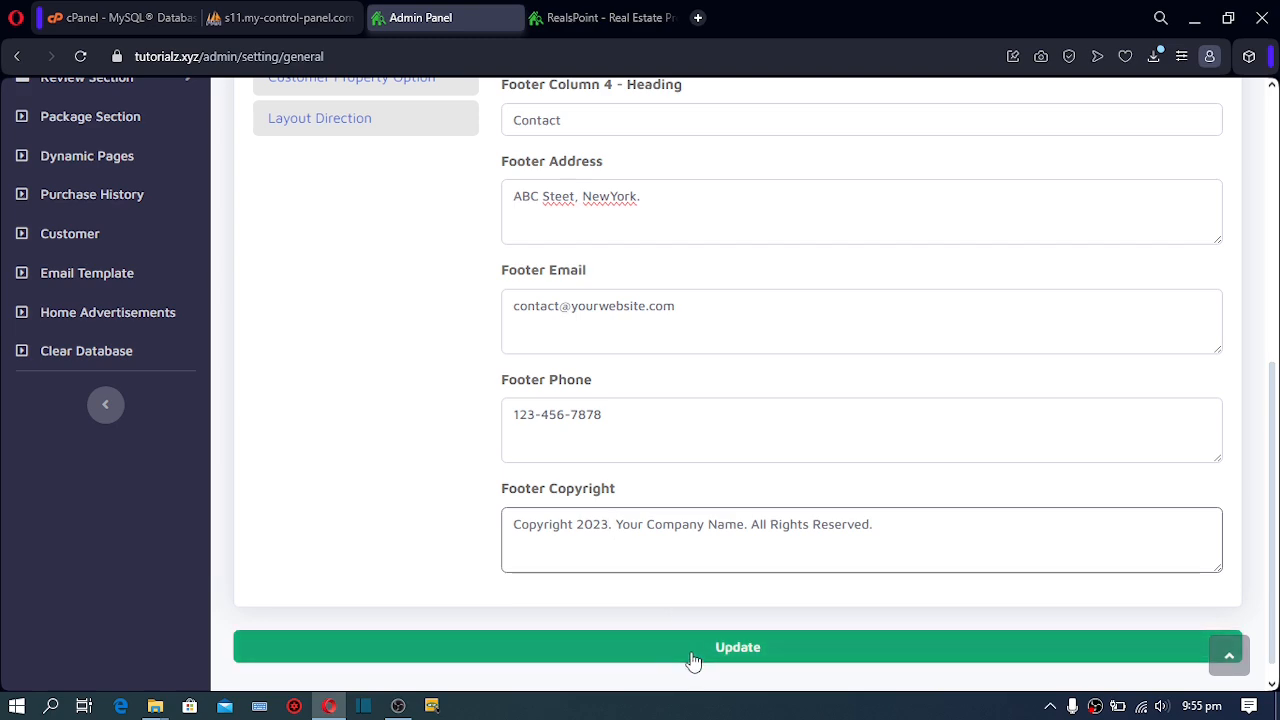
drag(1270, 470, 1268, 273)
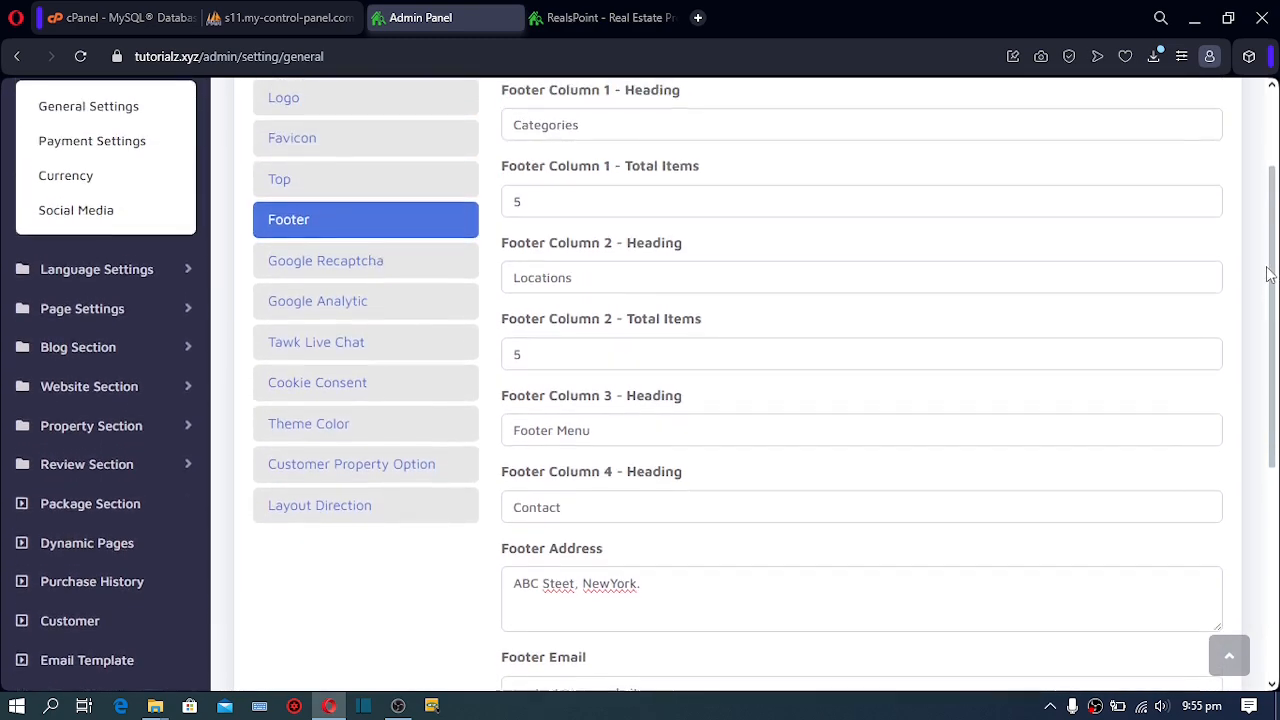
click(307, 260)
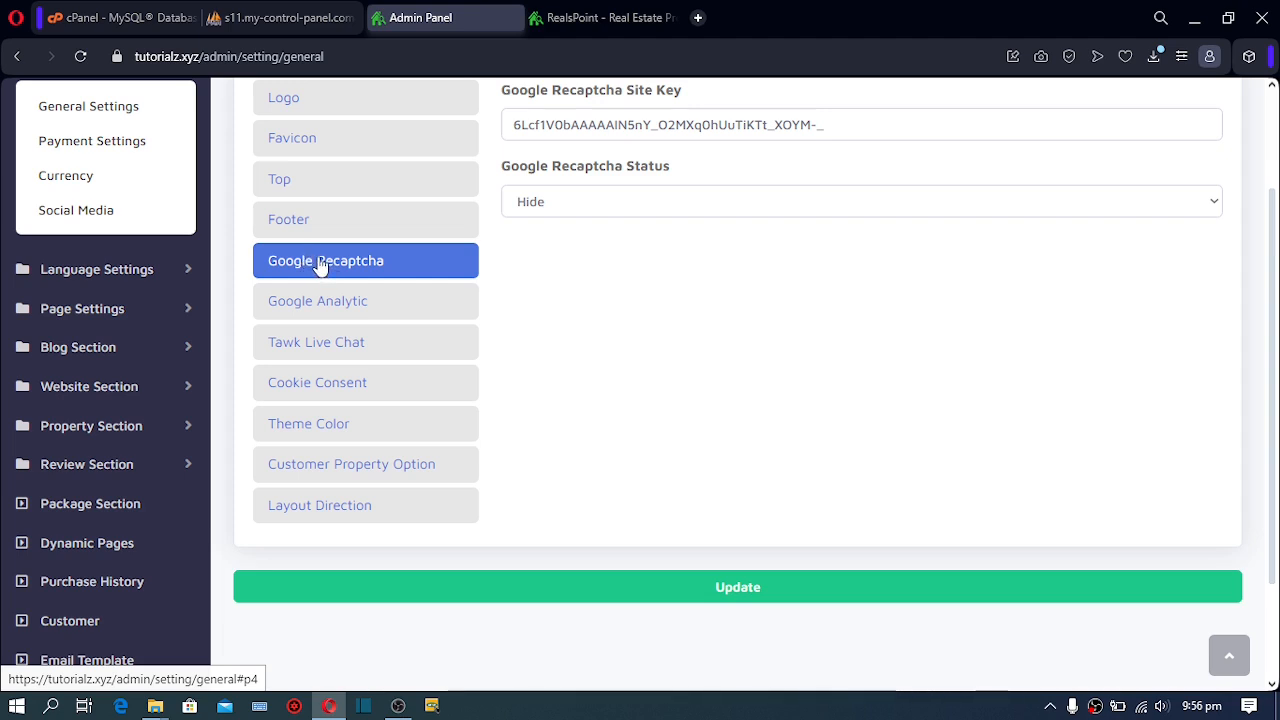
Set the Google Recaptcha status to Show, leaving the existing site key unchanged
scroll(1275, 275, up, 1)
scroll(1275, 275, up, 2)
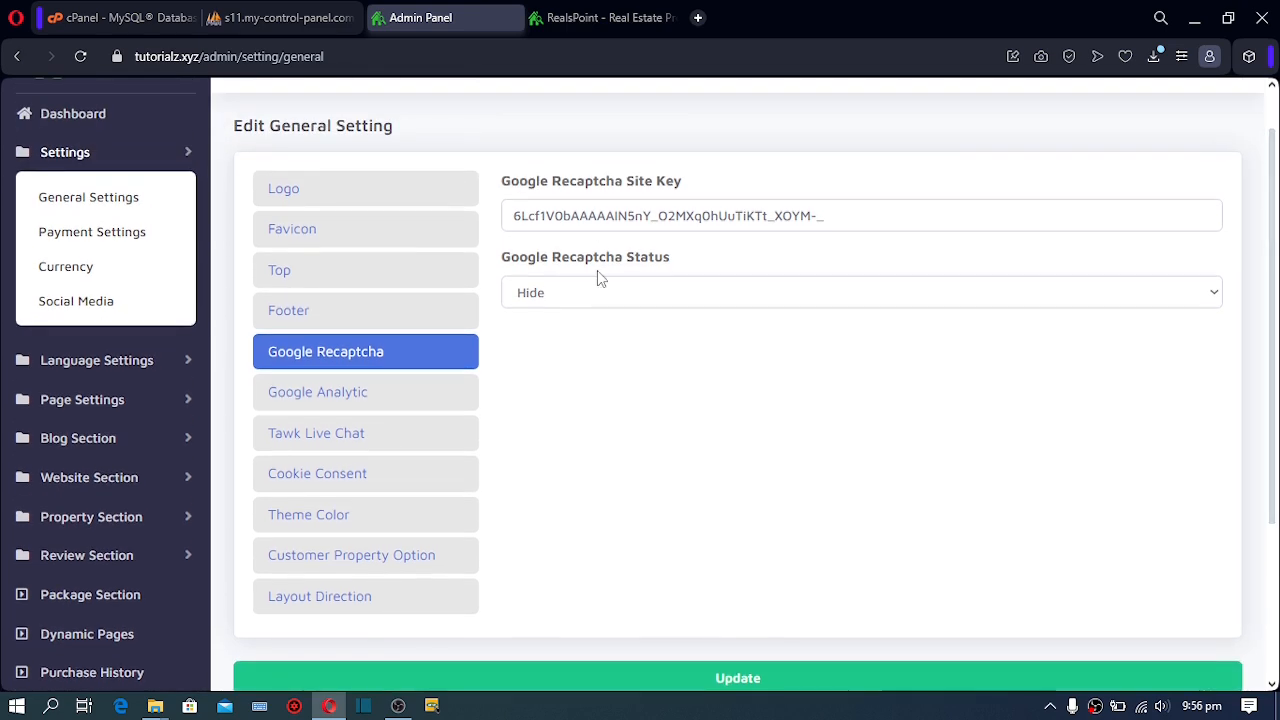
click(563, 302)
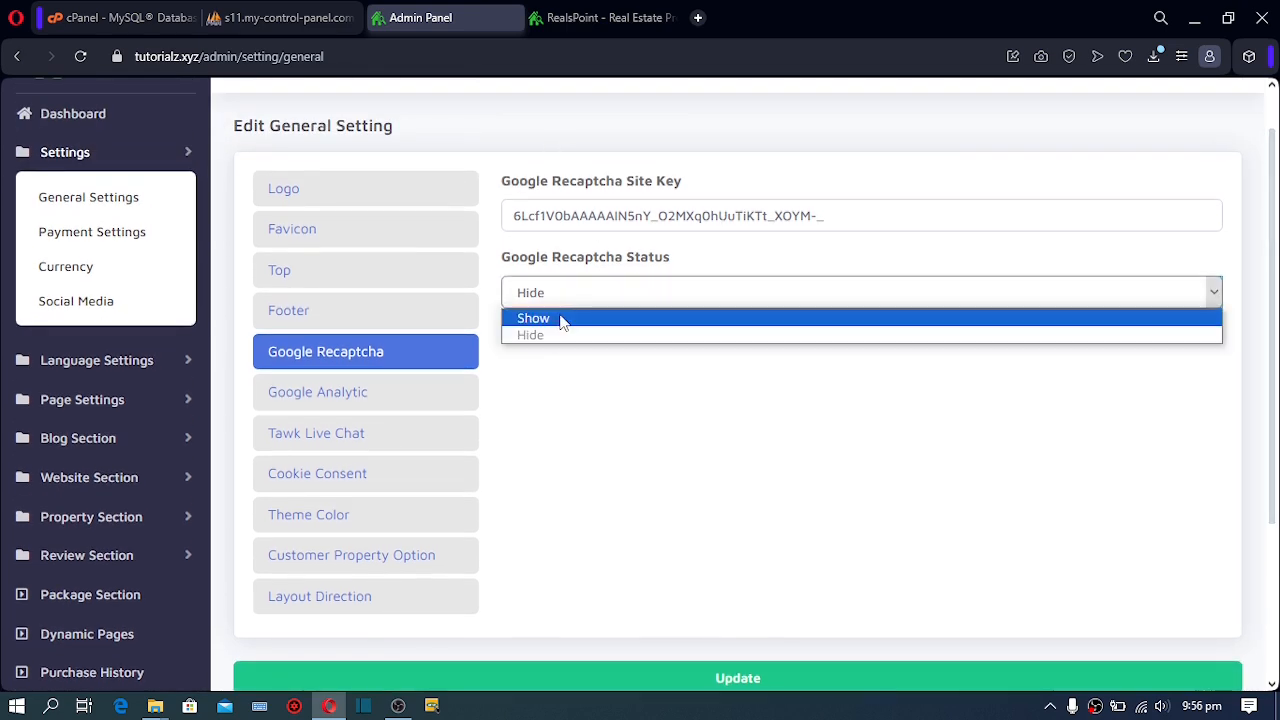
click(563, 319)
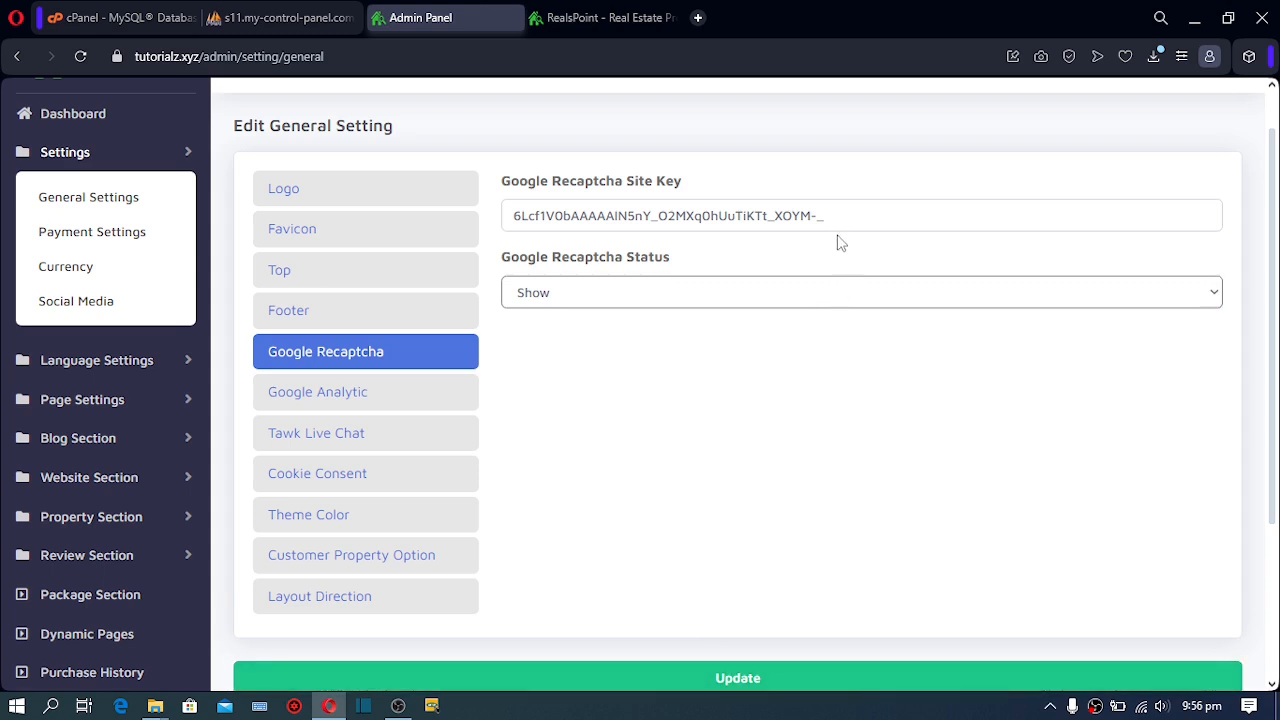
drag(830, 216, 477, 228)
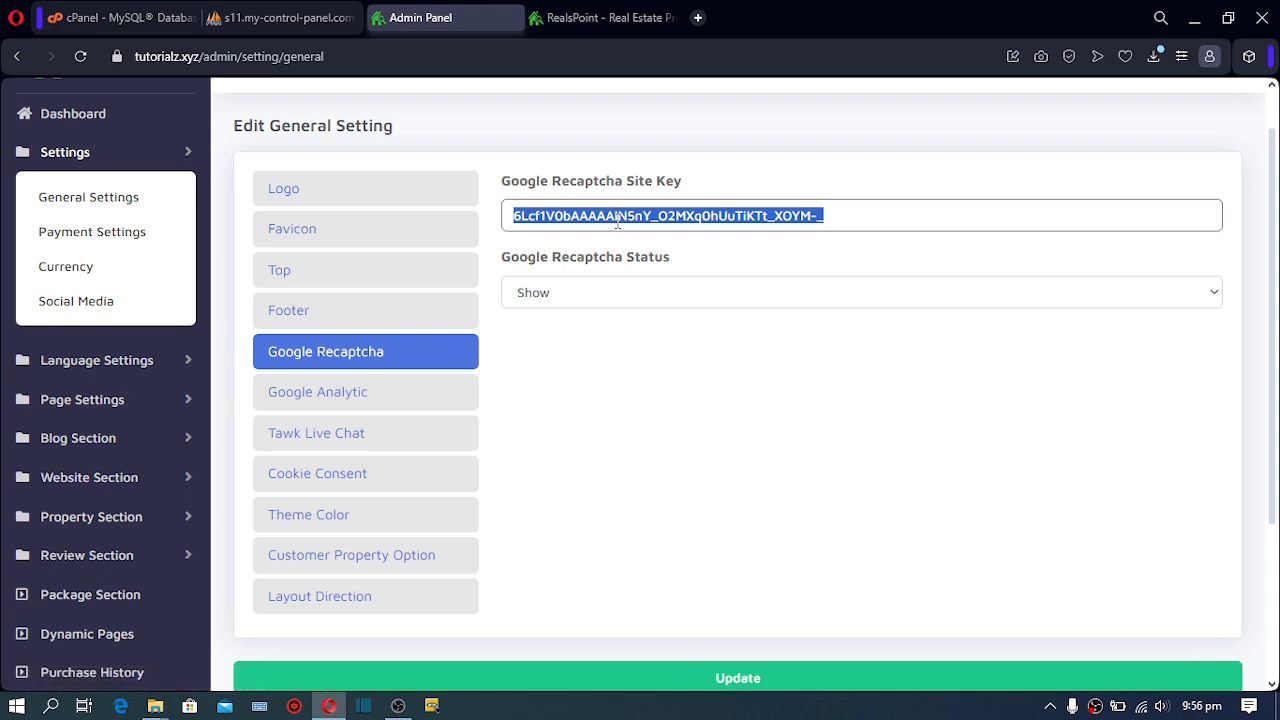
In Google Analytic, check the tracking ID, set status to Show, then go to Tawk Live Chat
click(362, 398)
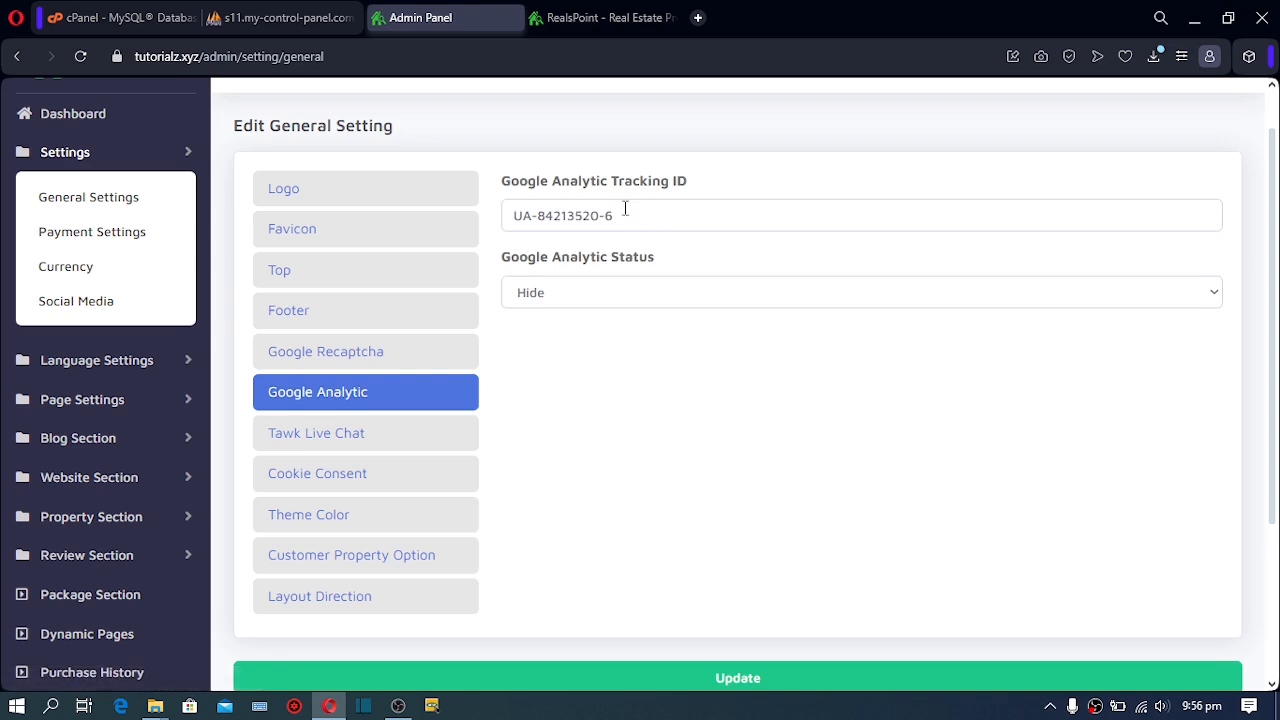
drag(626, 212, 457, 223)
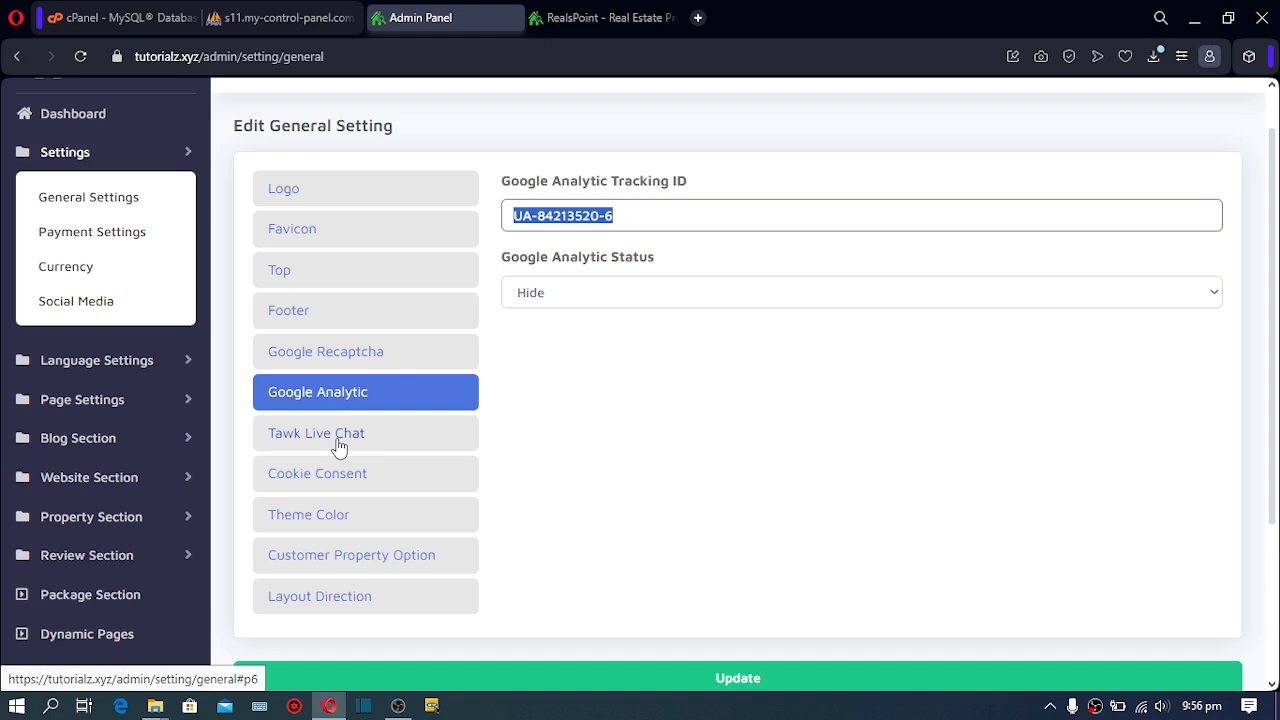
click(560, 296)
click(560, 319)
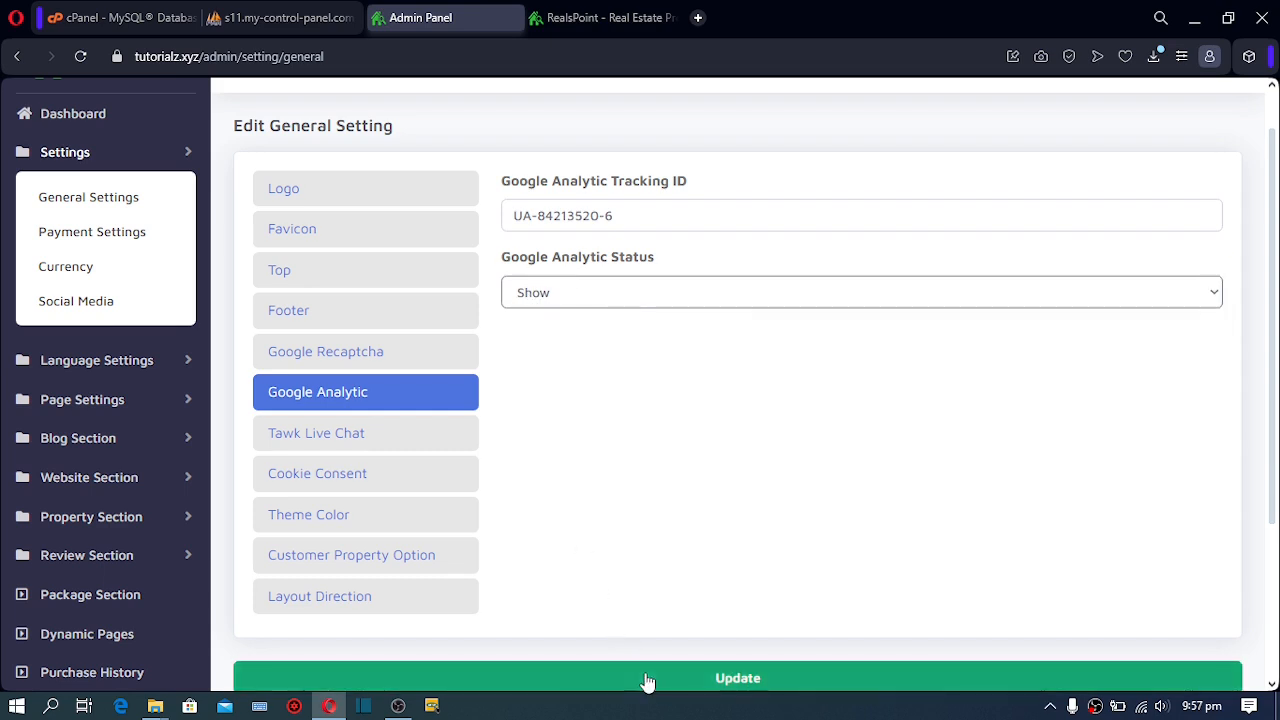
click(323, 437)
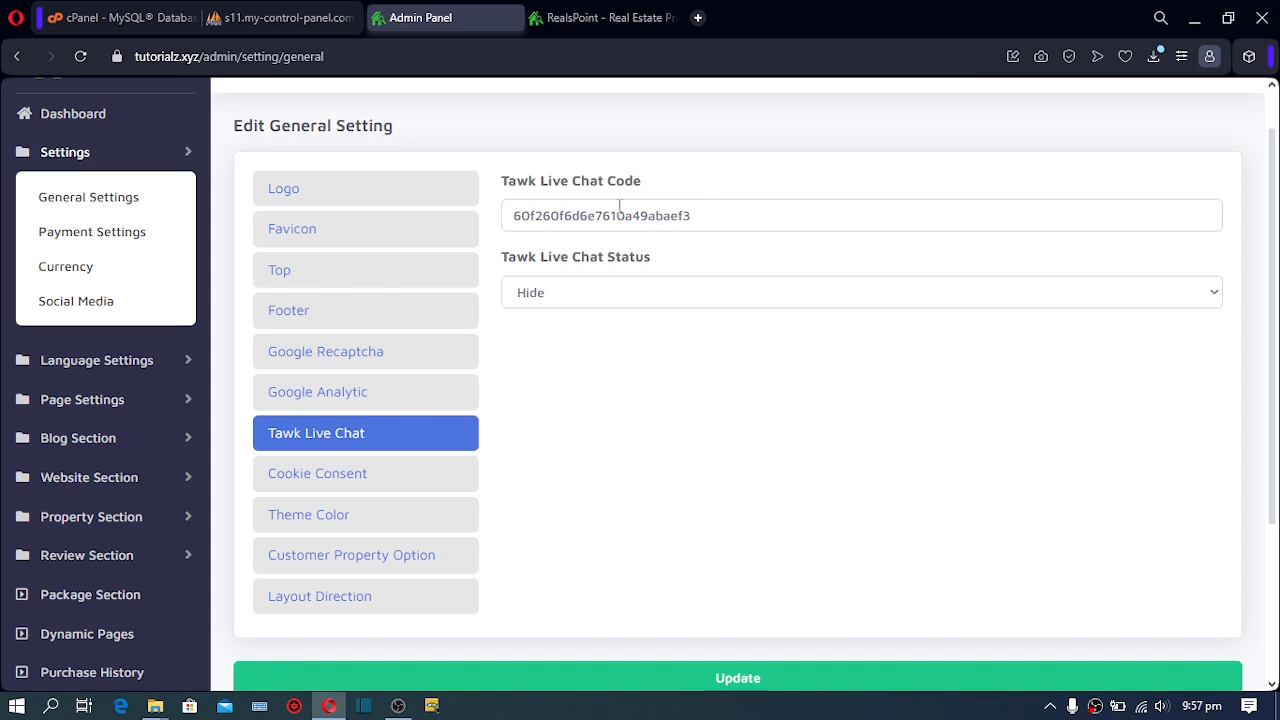
Check the Tawk Live Chat code, set its status to Show, then go to Cookie Consent
drag(697, 214, 470, 232)
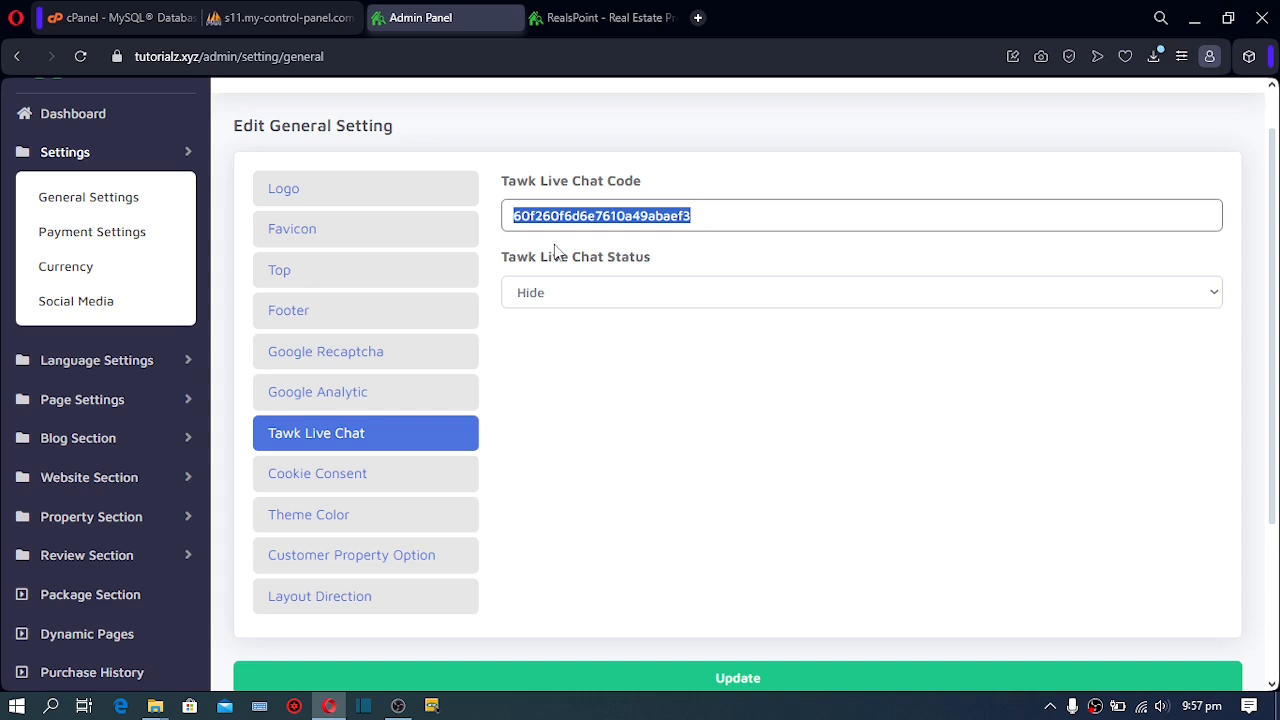
click(648, 215)
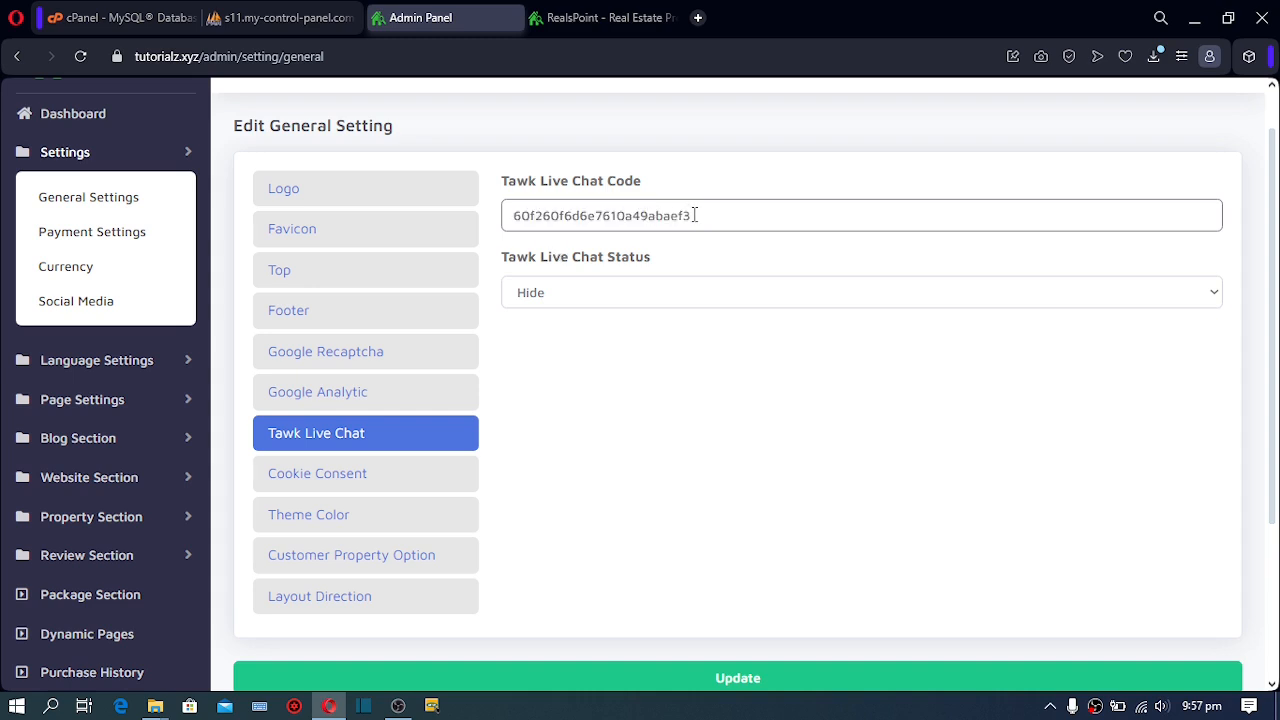
click(546, 309)
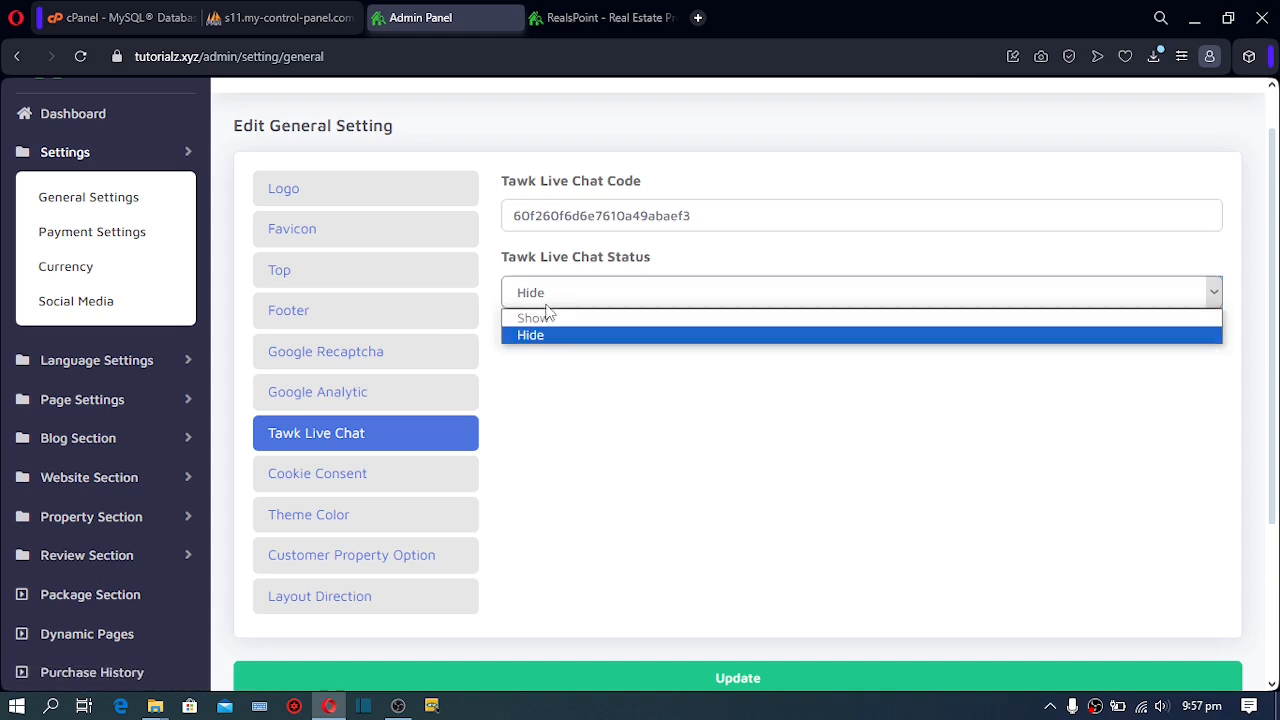
click(546, 320)
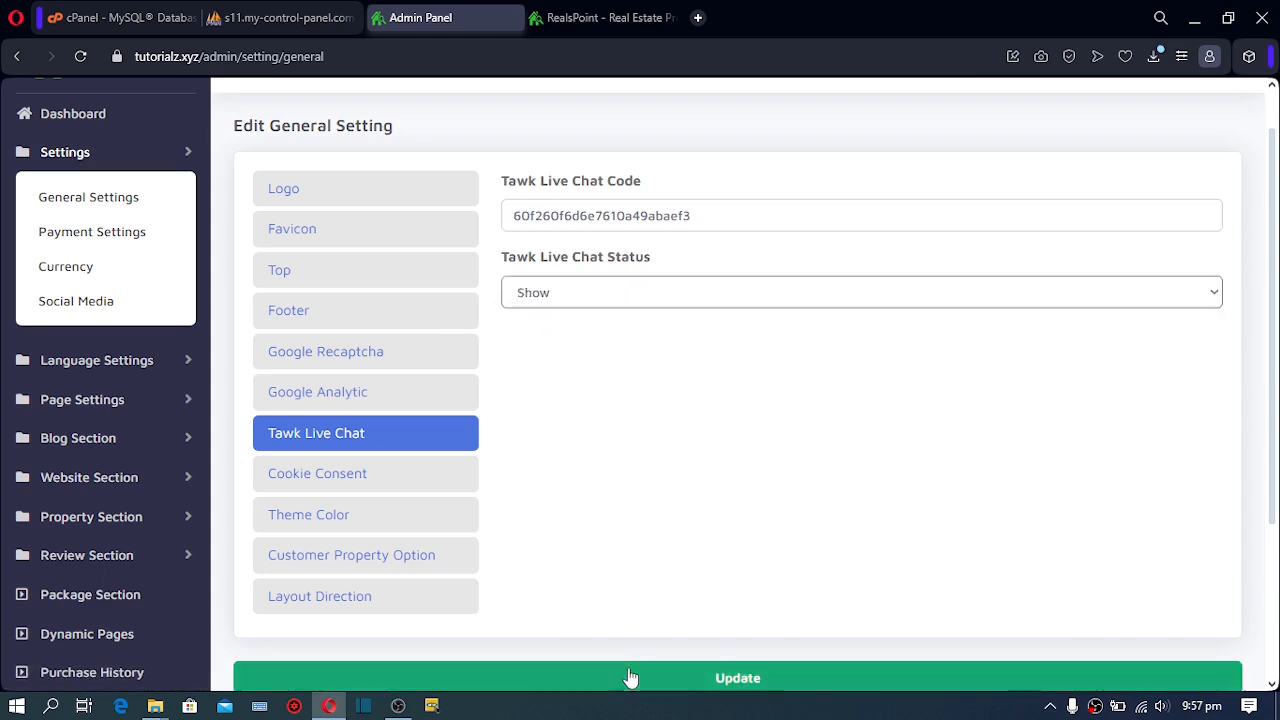
click(321, 482)
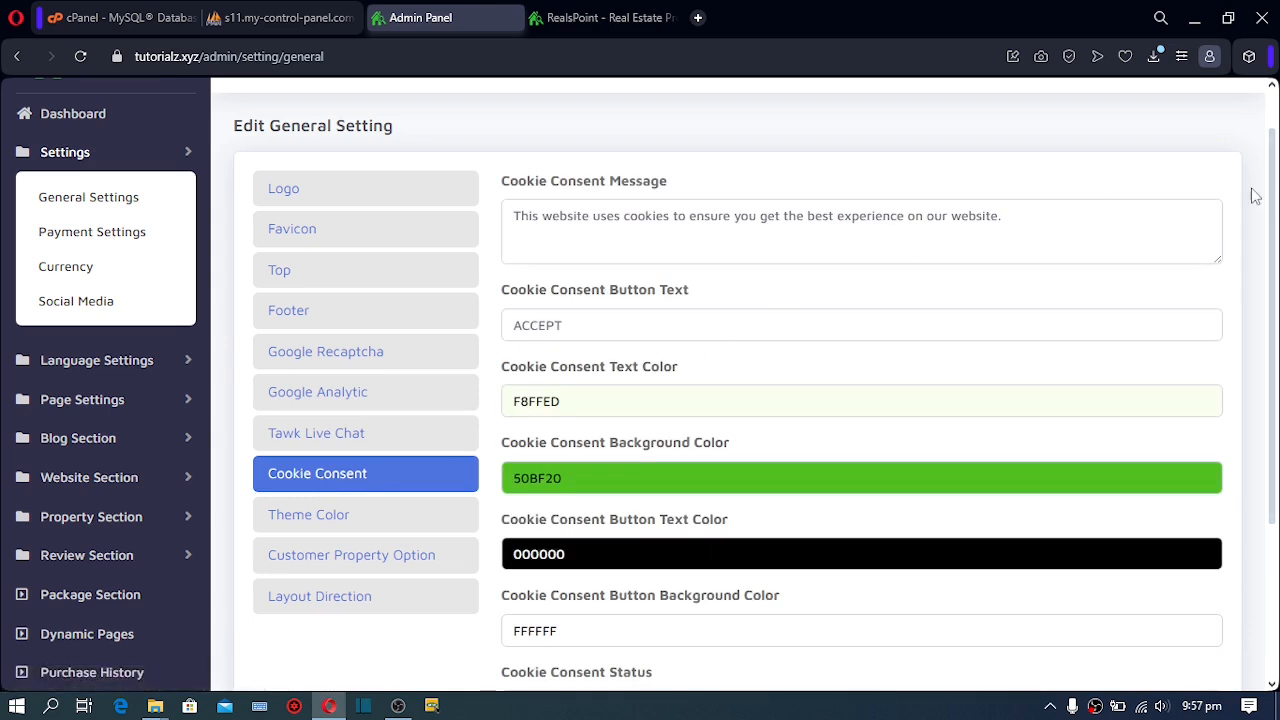
Open the tutorialz.xyz site in a new Opera private window
right_click(329, 705)
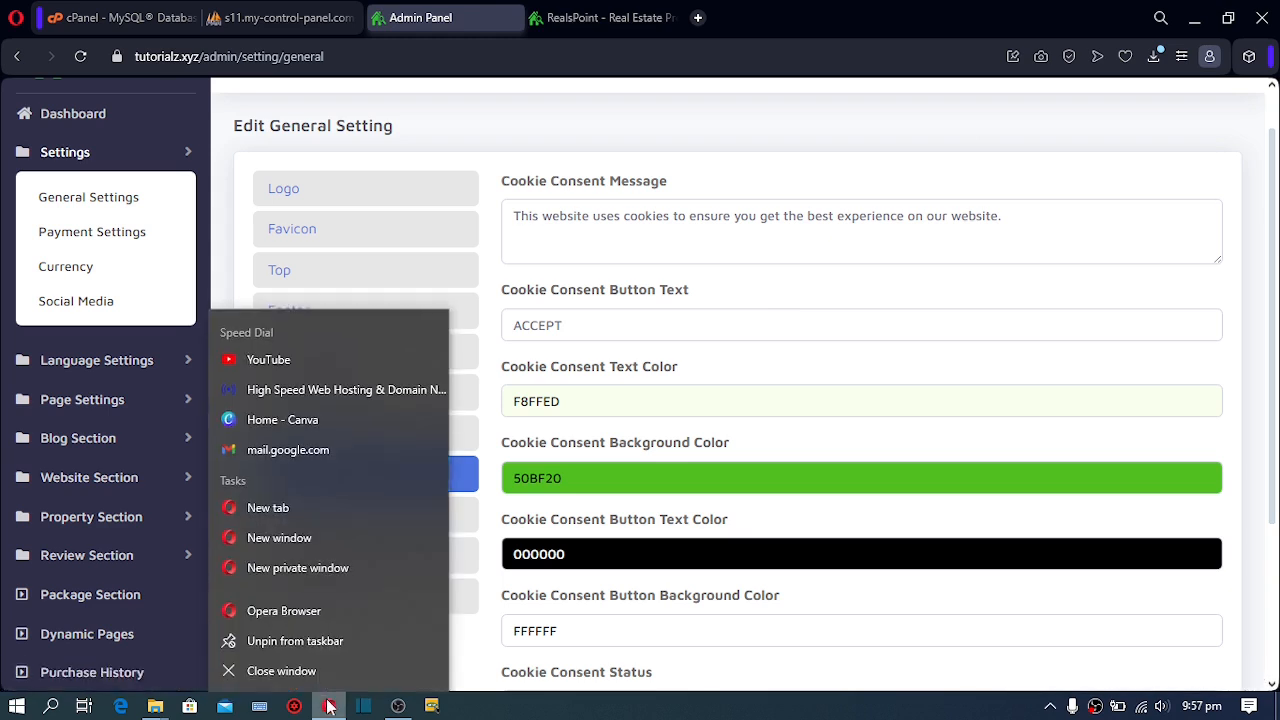
click(283, 568)
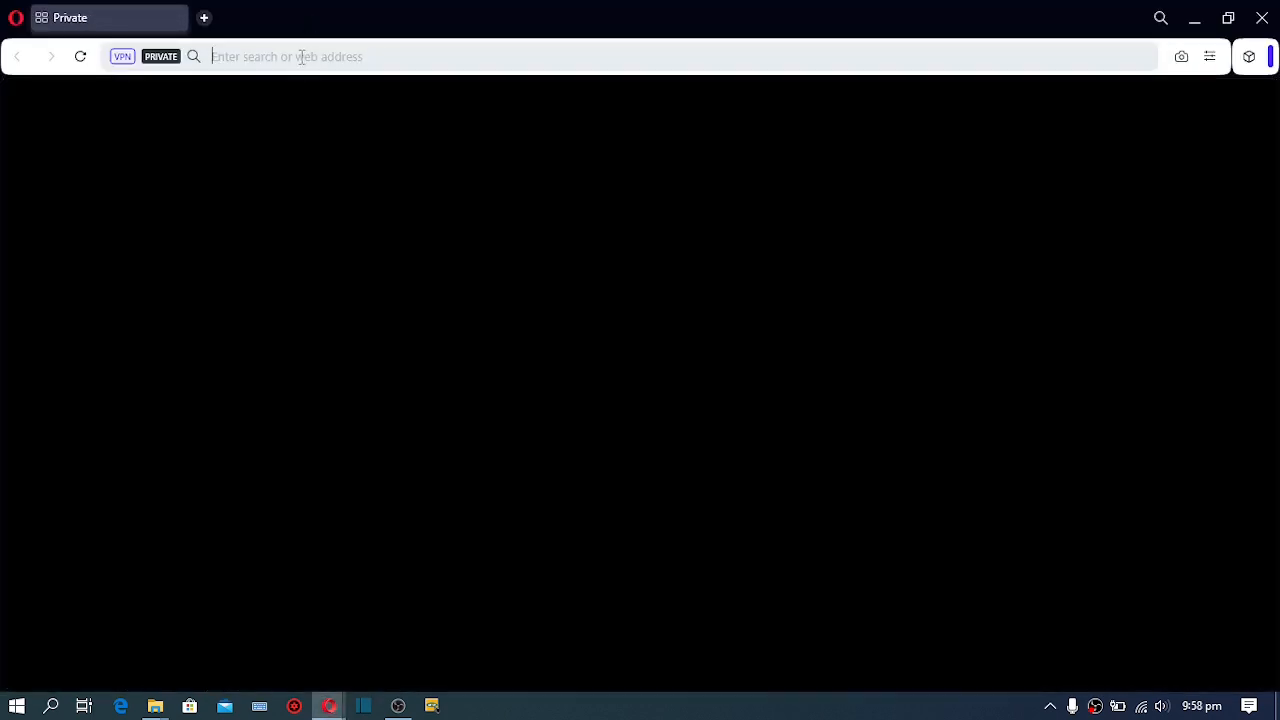
text(tu)
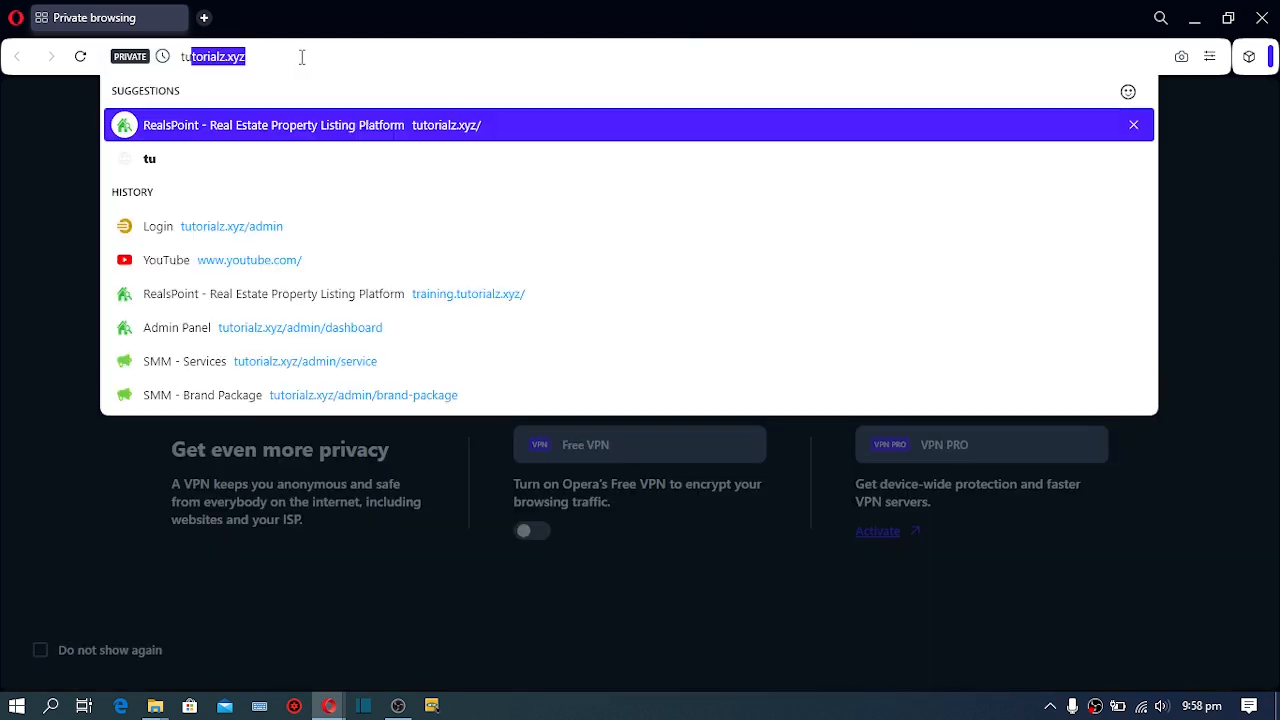
key(Return)
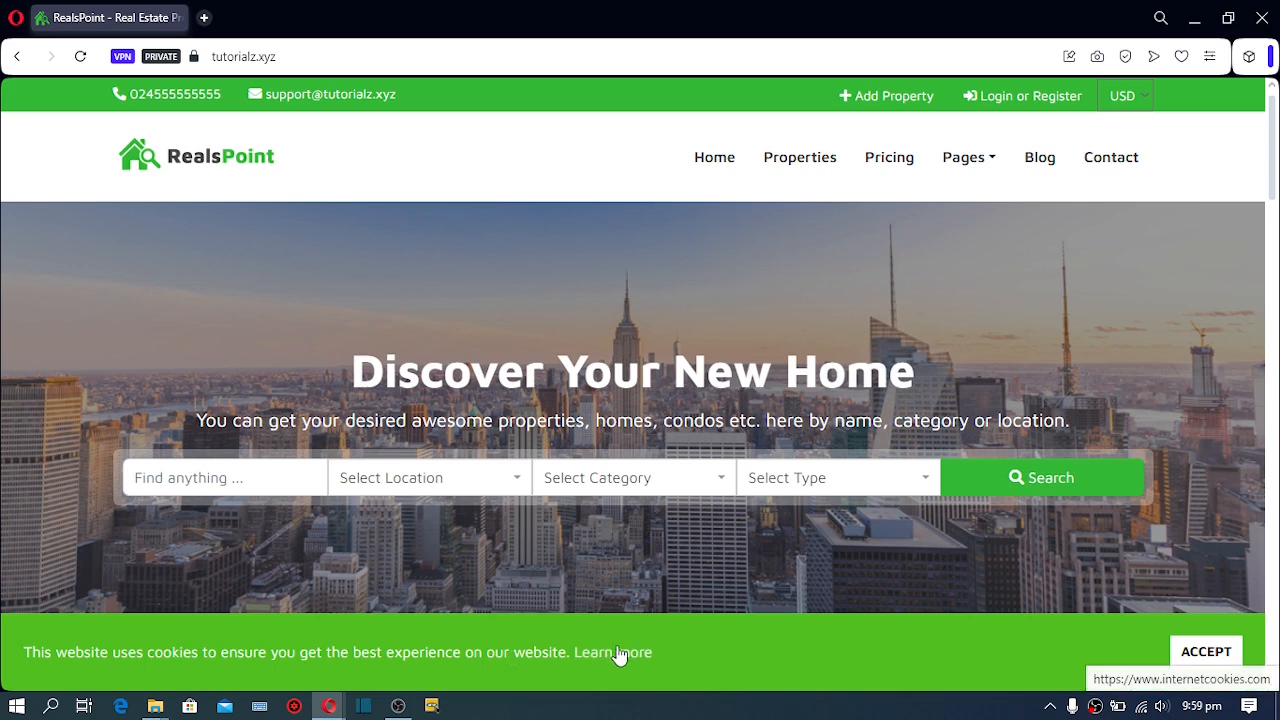
Accept the site's cookie banner and return to the admin panel window
click(1206, 654)
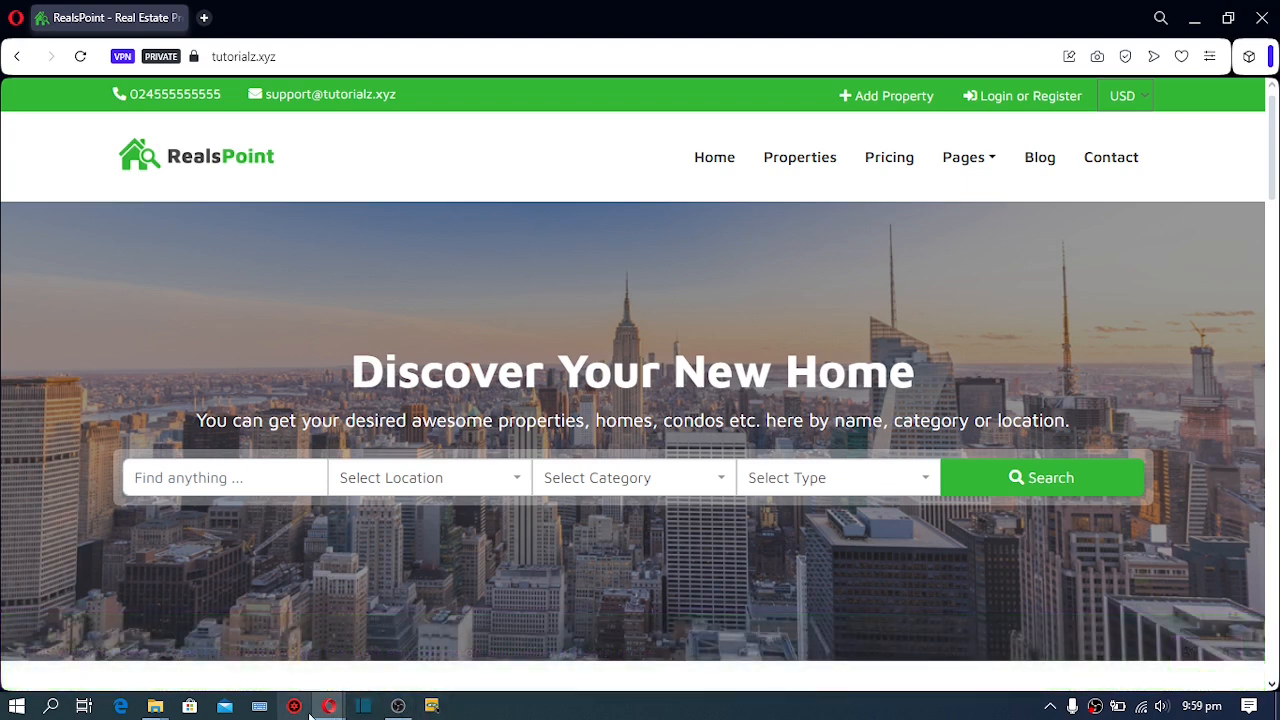
mouse_move(329, 706)
click(260, 612)
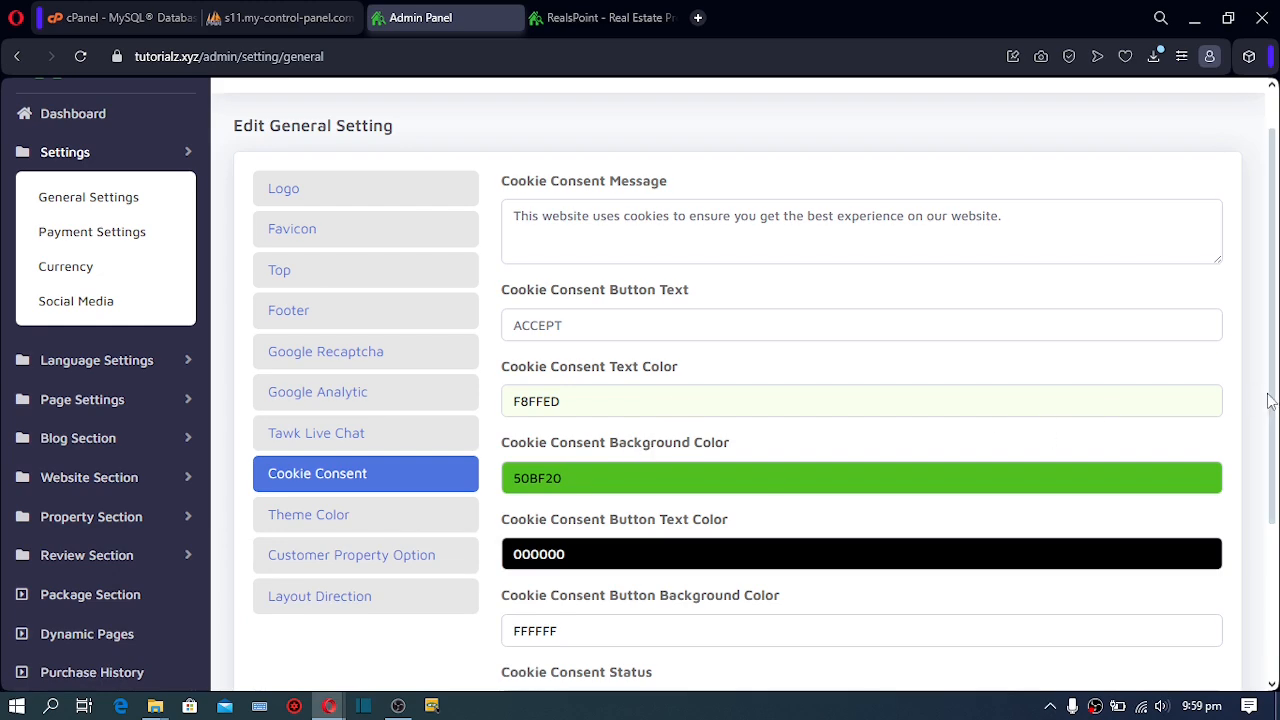
Save the general settings with Update
scroll(1273, 403, down, 2)
scroll(1273, 403, down, 2)
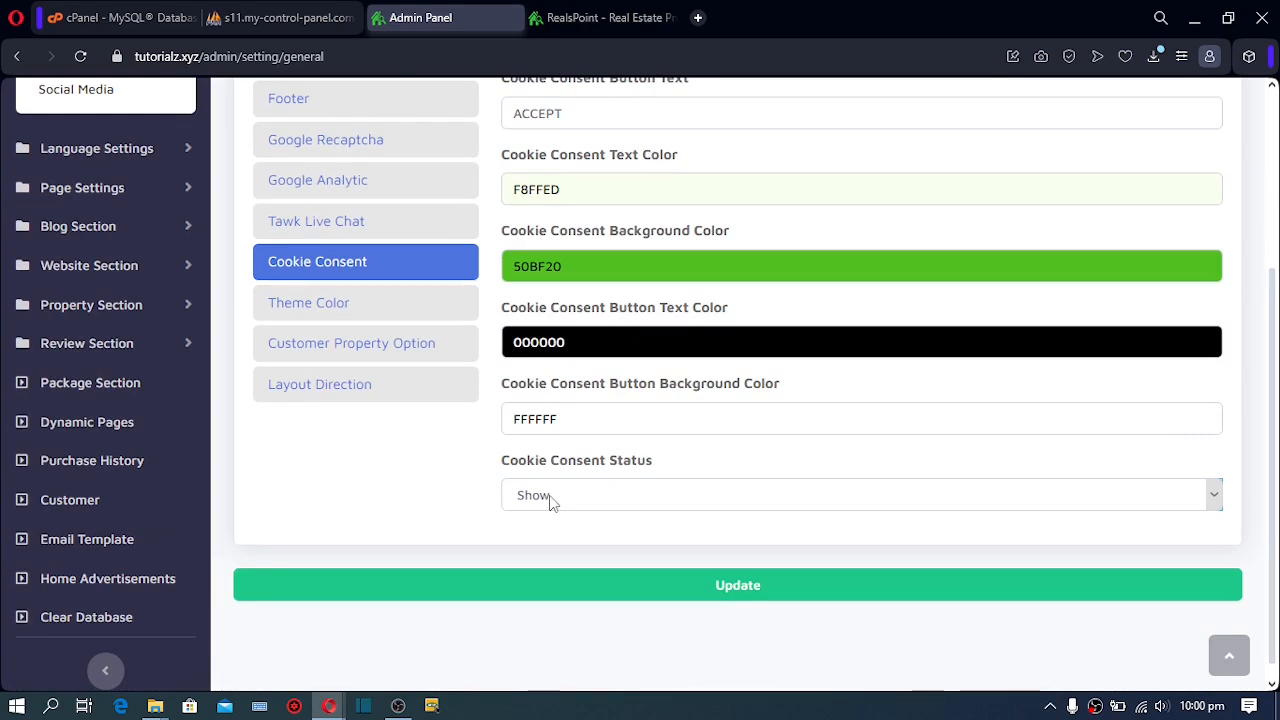
click(549, 589)
Review the cookie consent ACCEPT button text and message, then go to the Theme Color setting
scroll(1273, 229, up, 1)
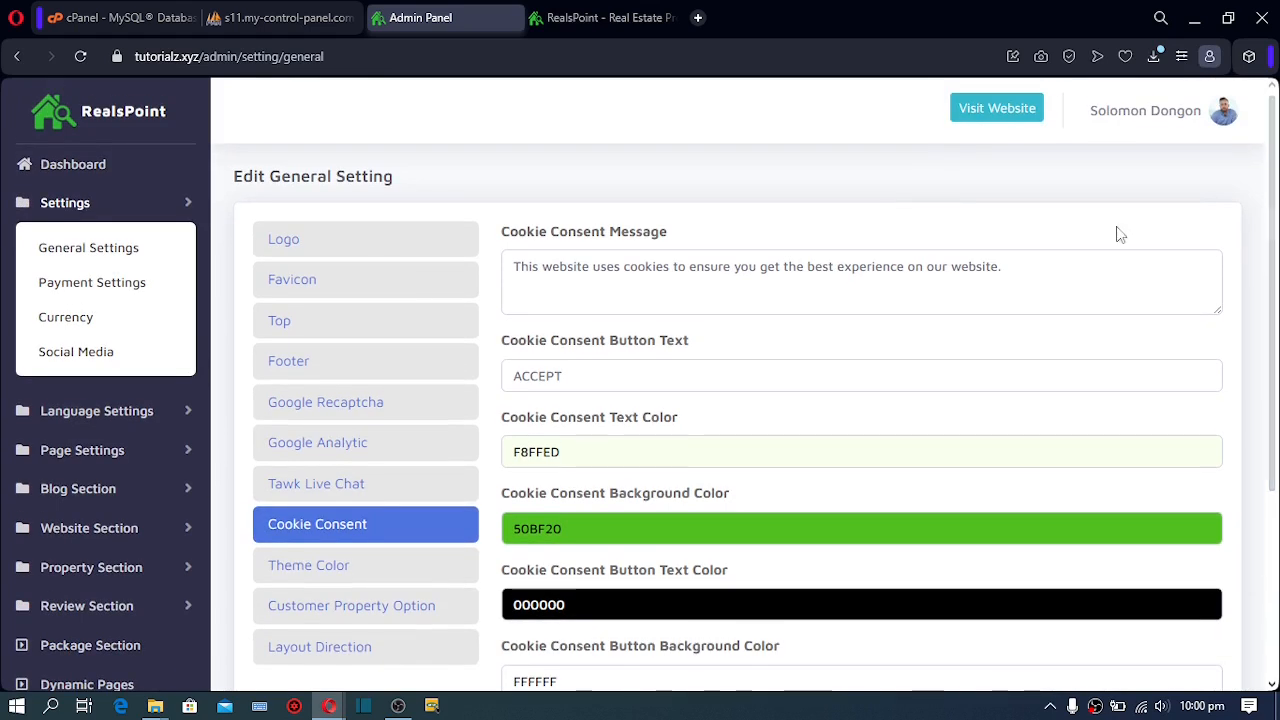
drag(562, 376, 517, 374)
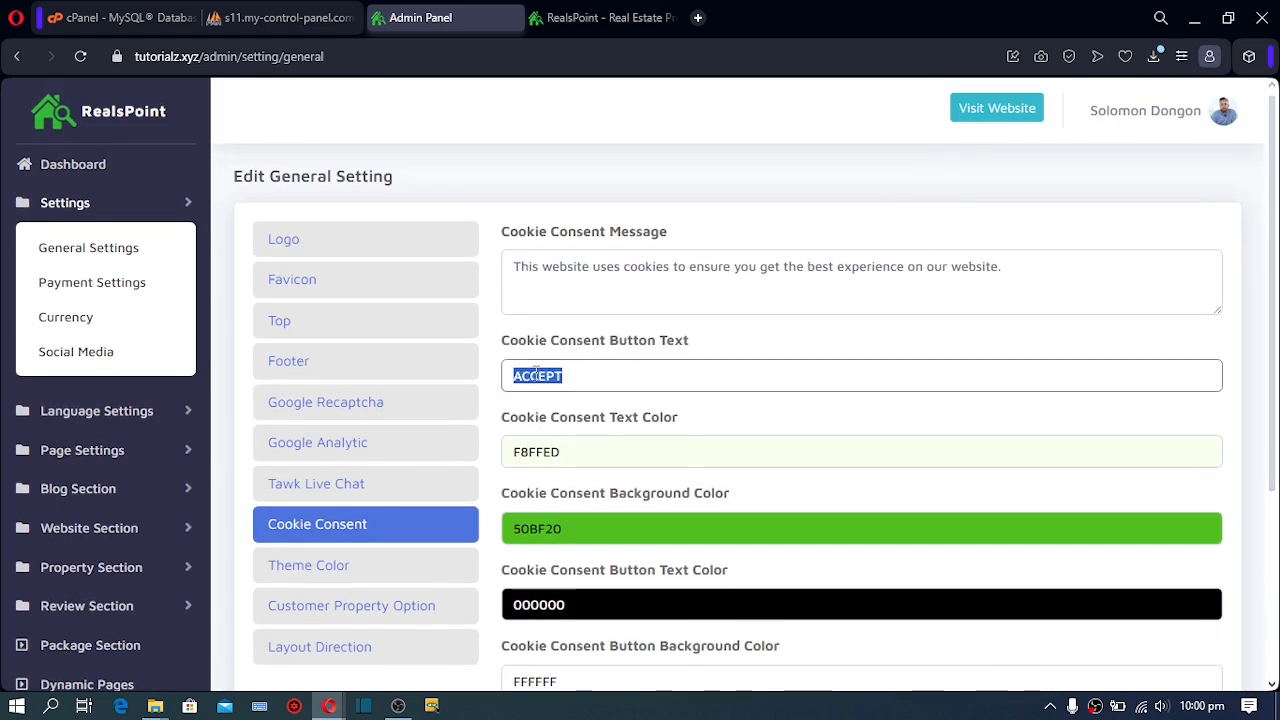
click(580, 370)
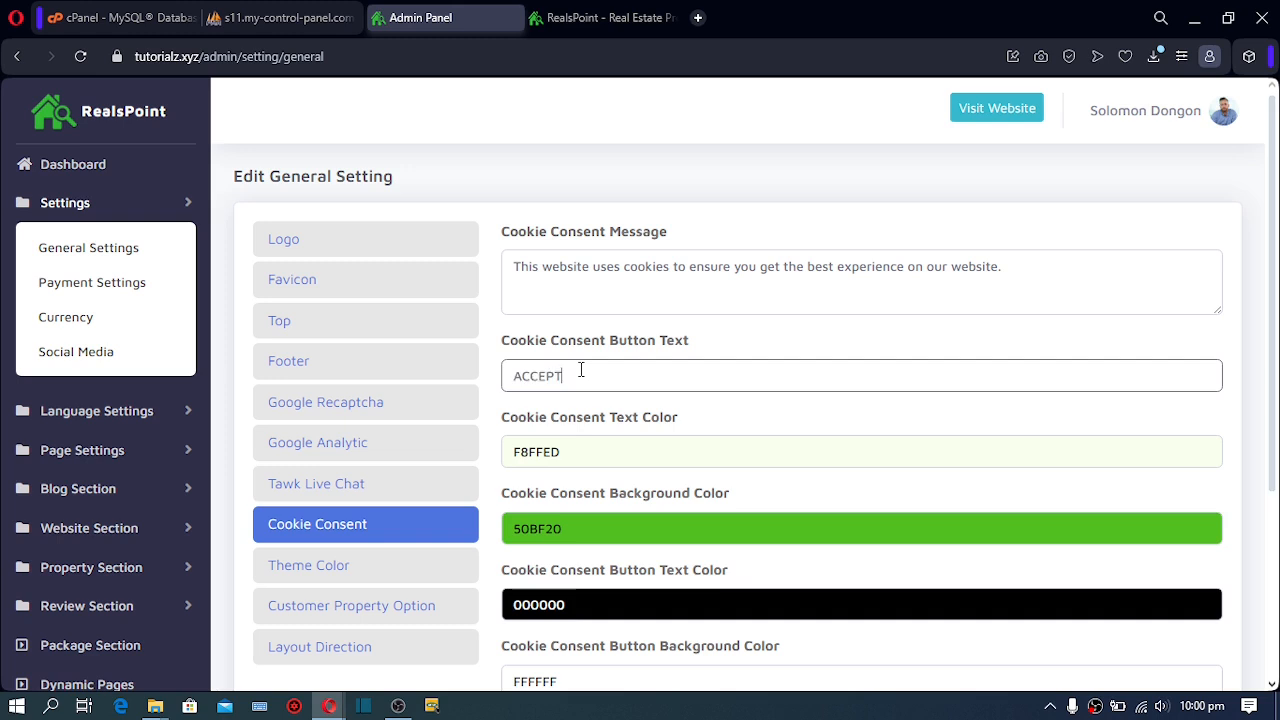
click(835, 264)
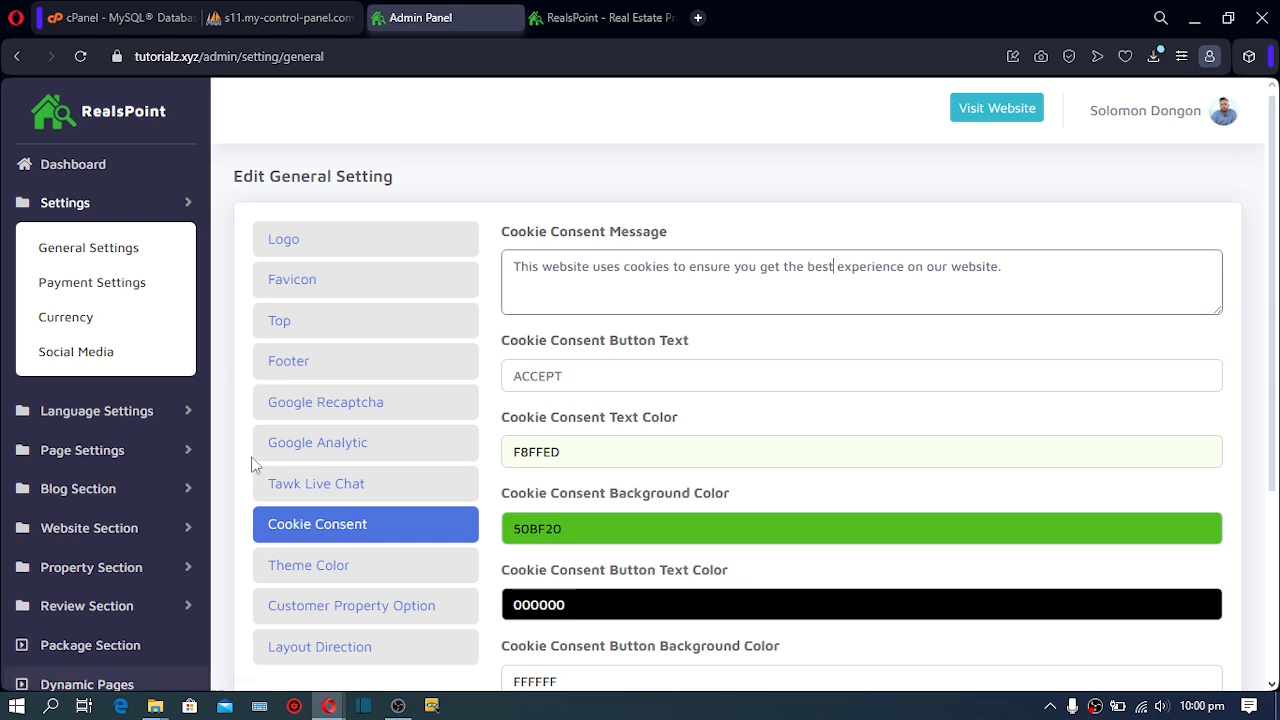
click(323, 585)
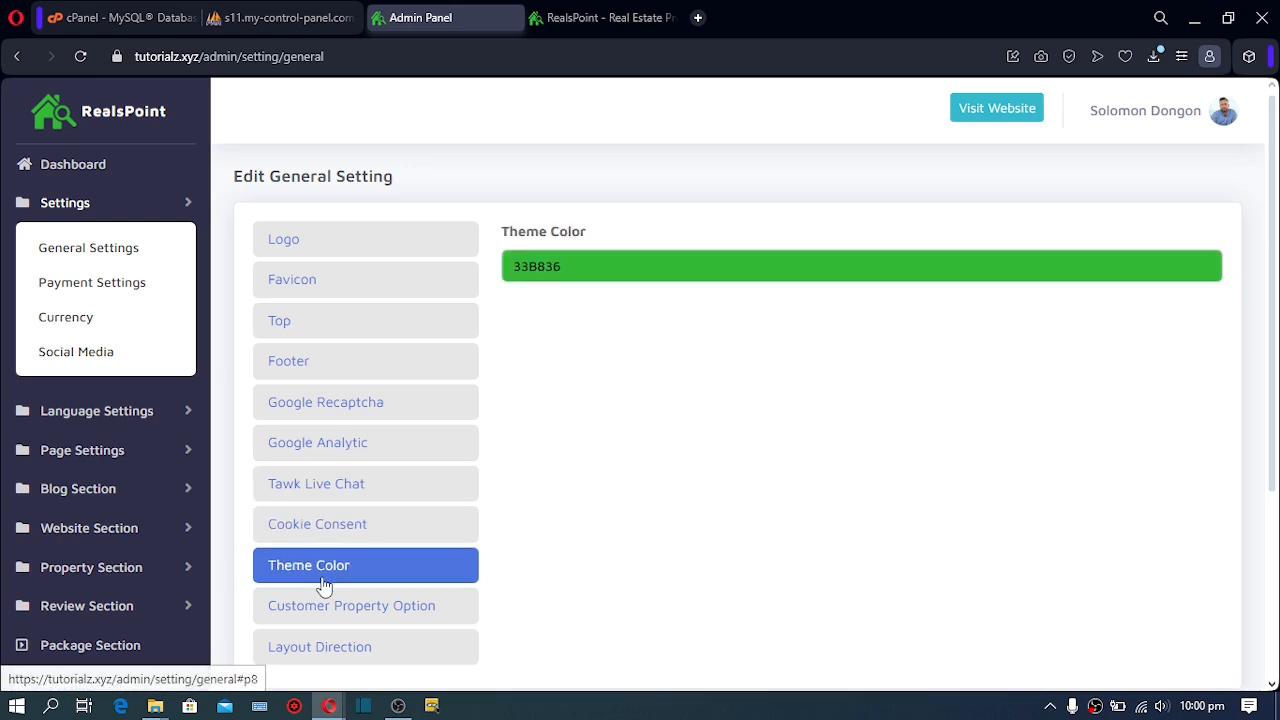
Change the theme colour from 33BB36 to the green 30BB43 using the colour picker
click(566, 265)
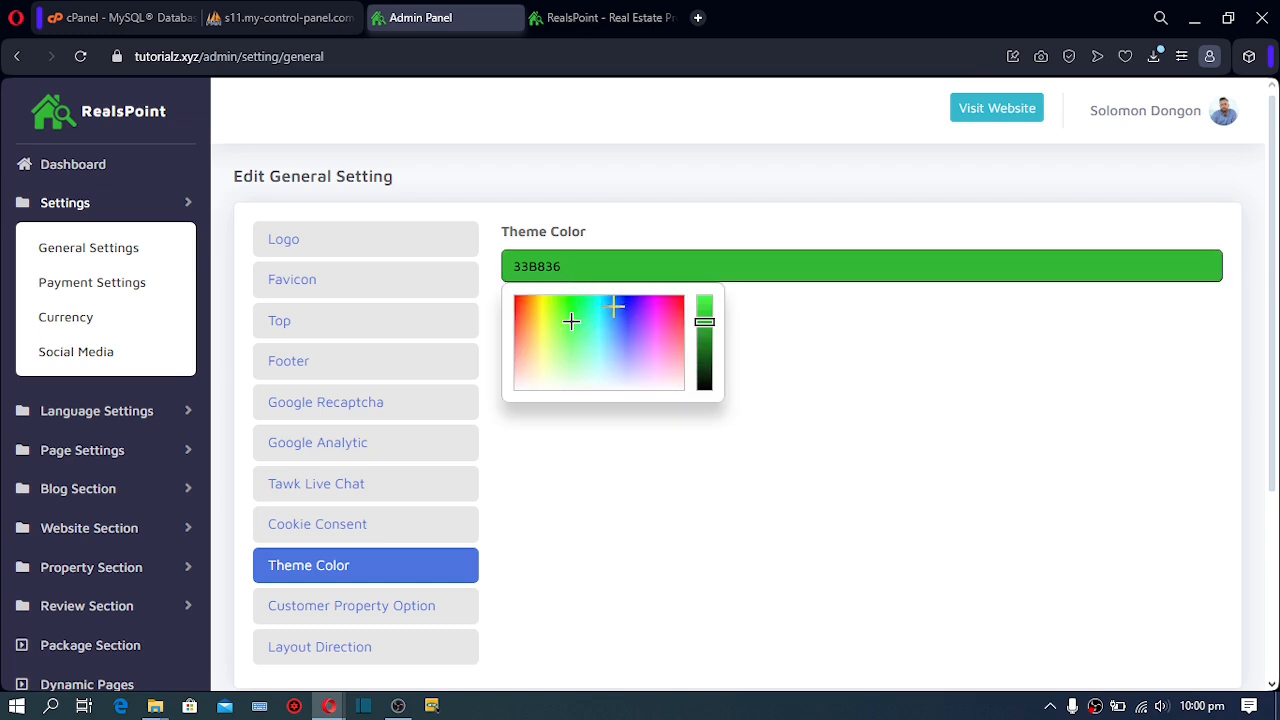
click(553, 10)
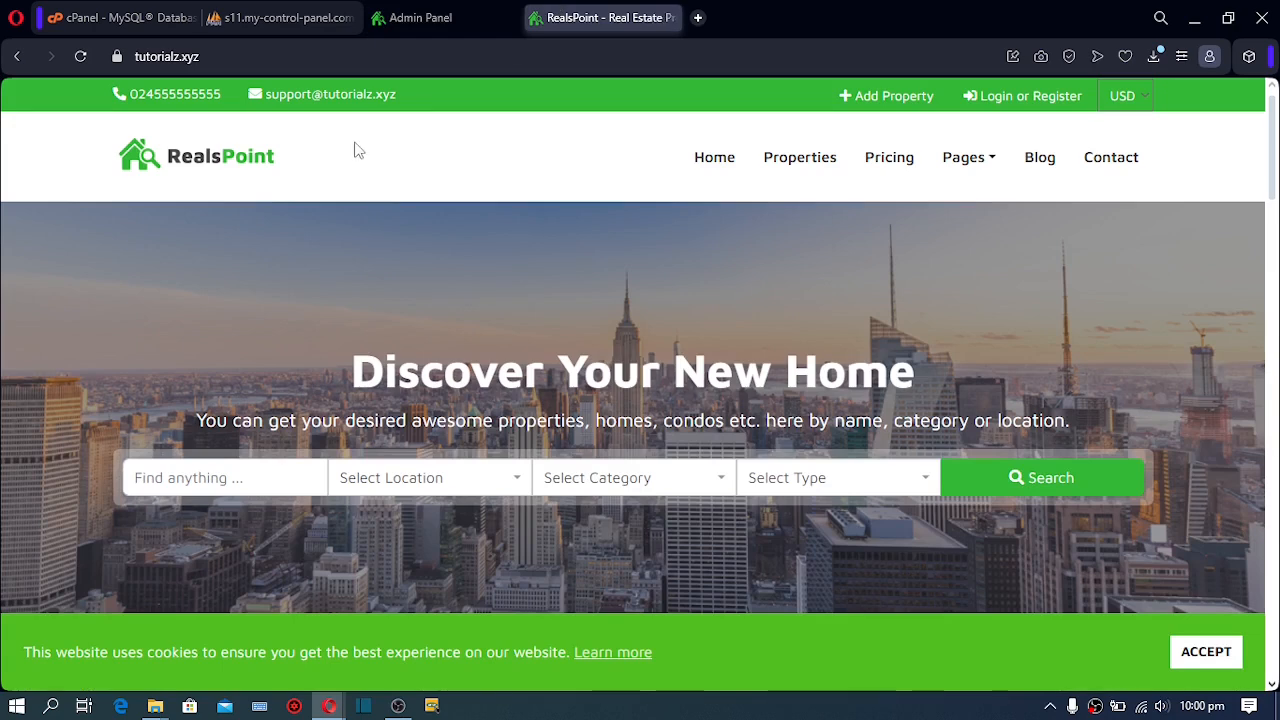
click(410, 24)
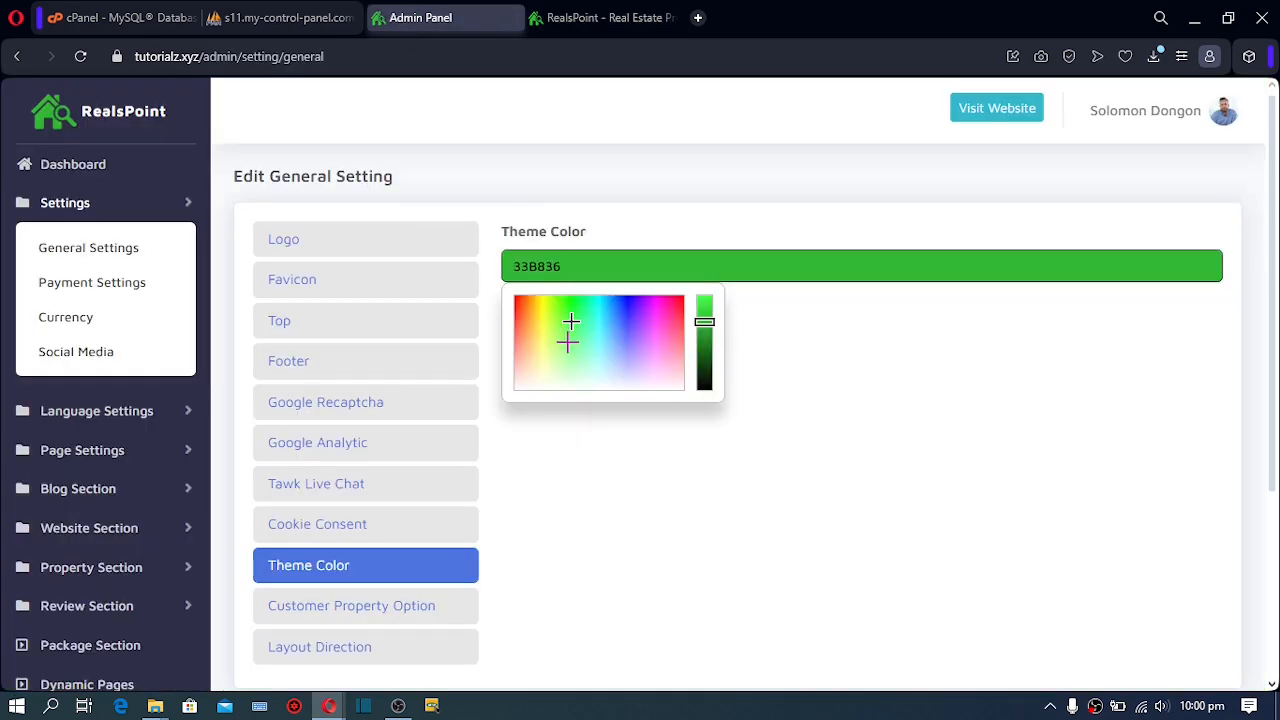
mouse_move(572, 320)
mouse_down()
mouse_move(580, 331)
mouse_move(617, 323)
mouse_move(580, 331)
mouse_move(574, 319)
mouse_up()
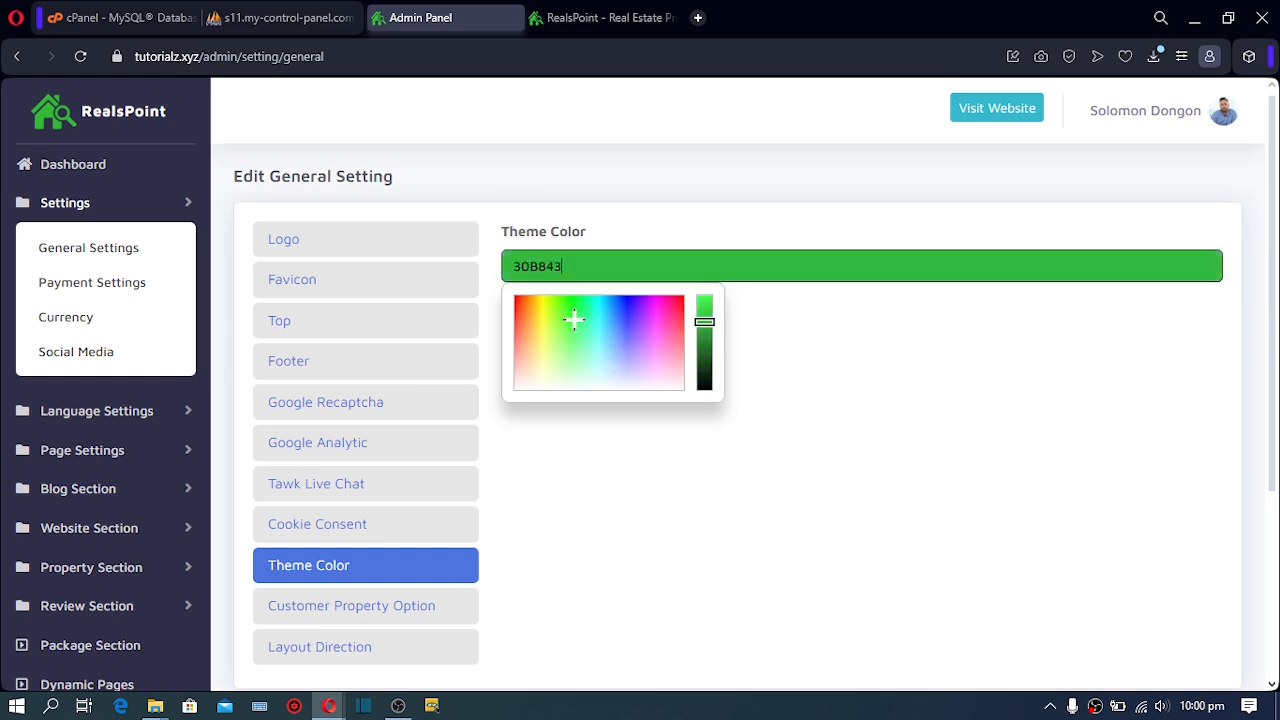
Check the Customer Property Option choices and leave it set to On
click(372, 615)
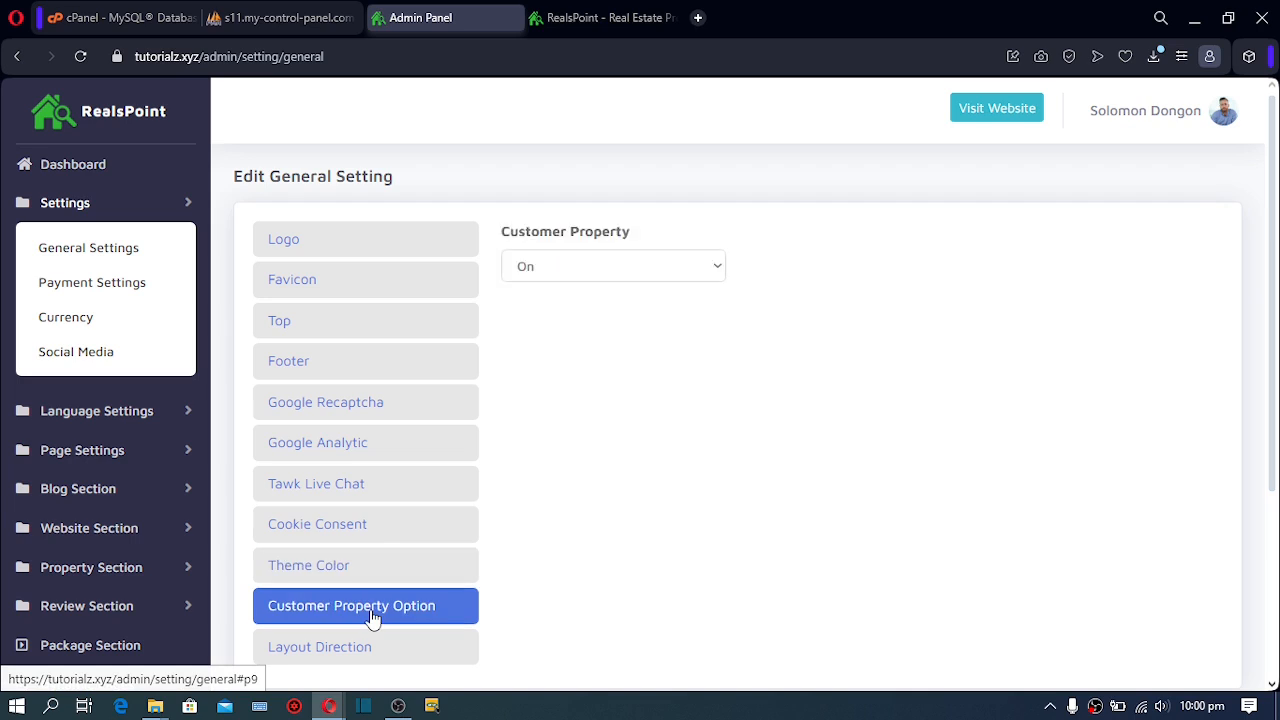
click(605, 278)
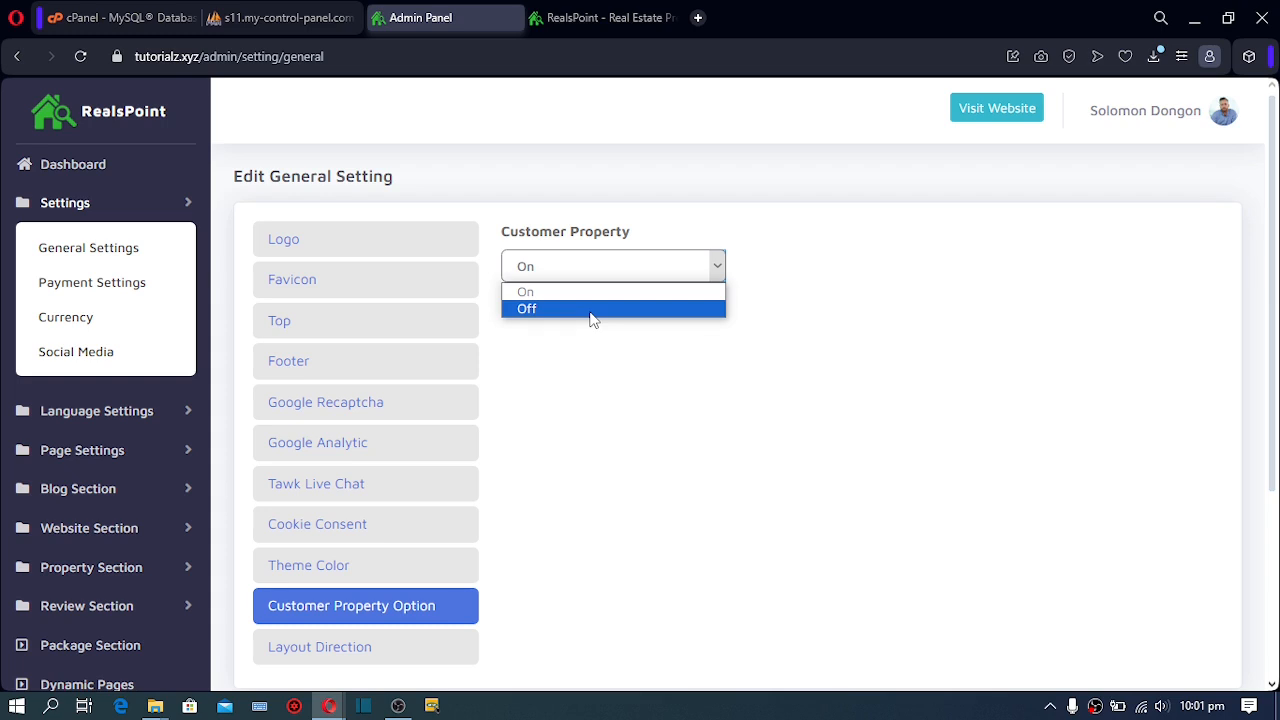
click(580, 420)
Try right-to-left layout direction, restore LTR, then go to the payment settings page
scroll(580, 420, down, 2)
click(314, 490)
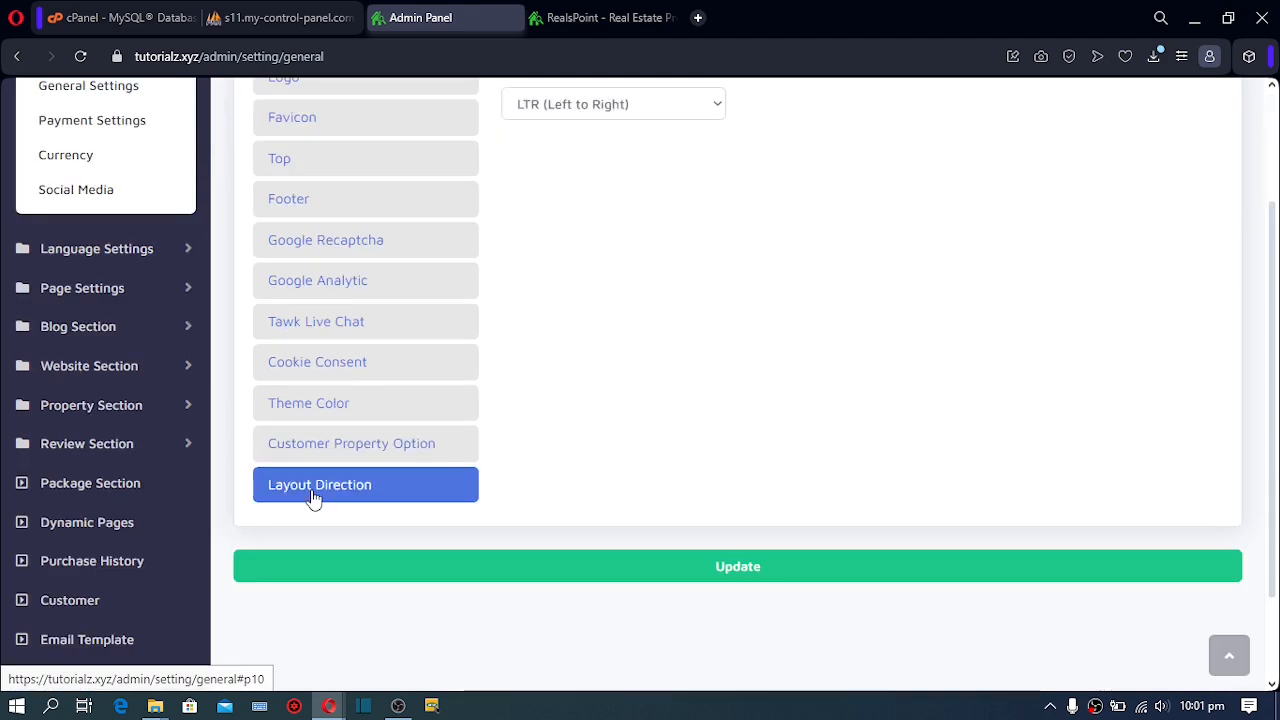
drag(1275, 250, 1275, 194)
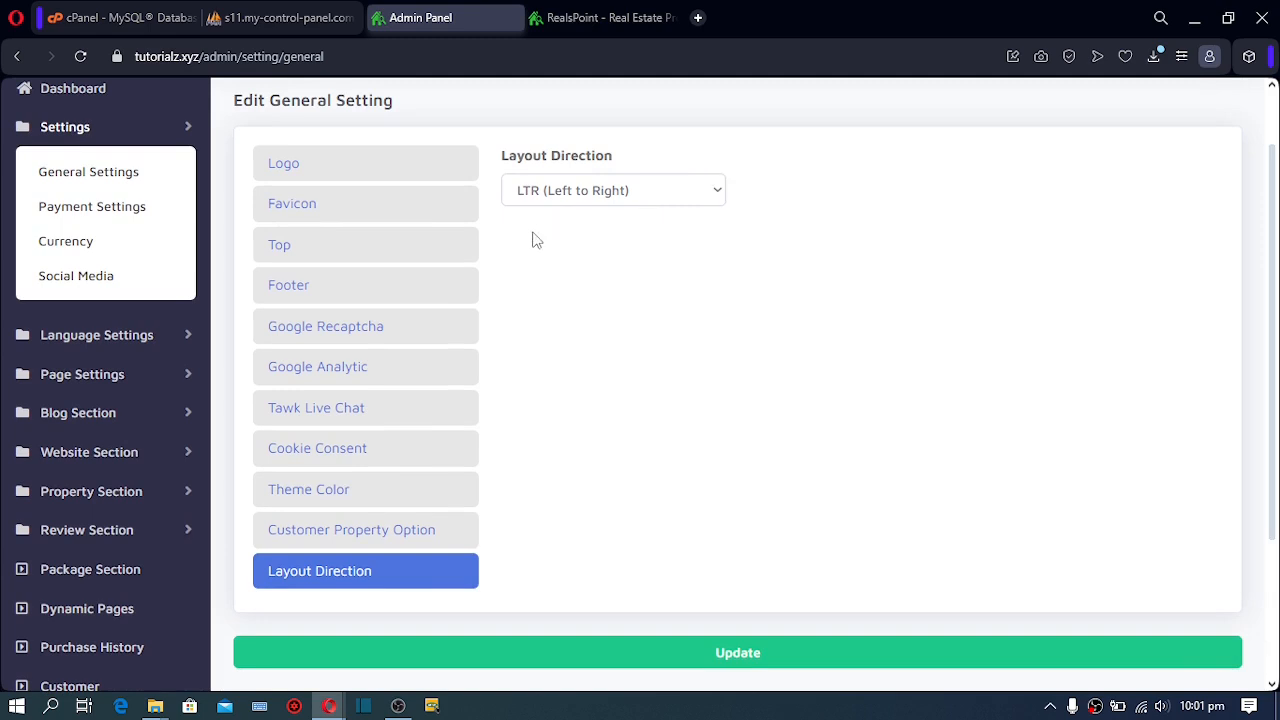
click(583, 198)
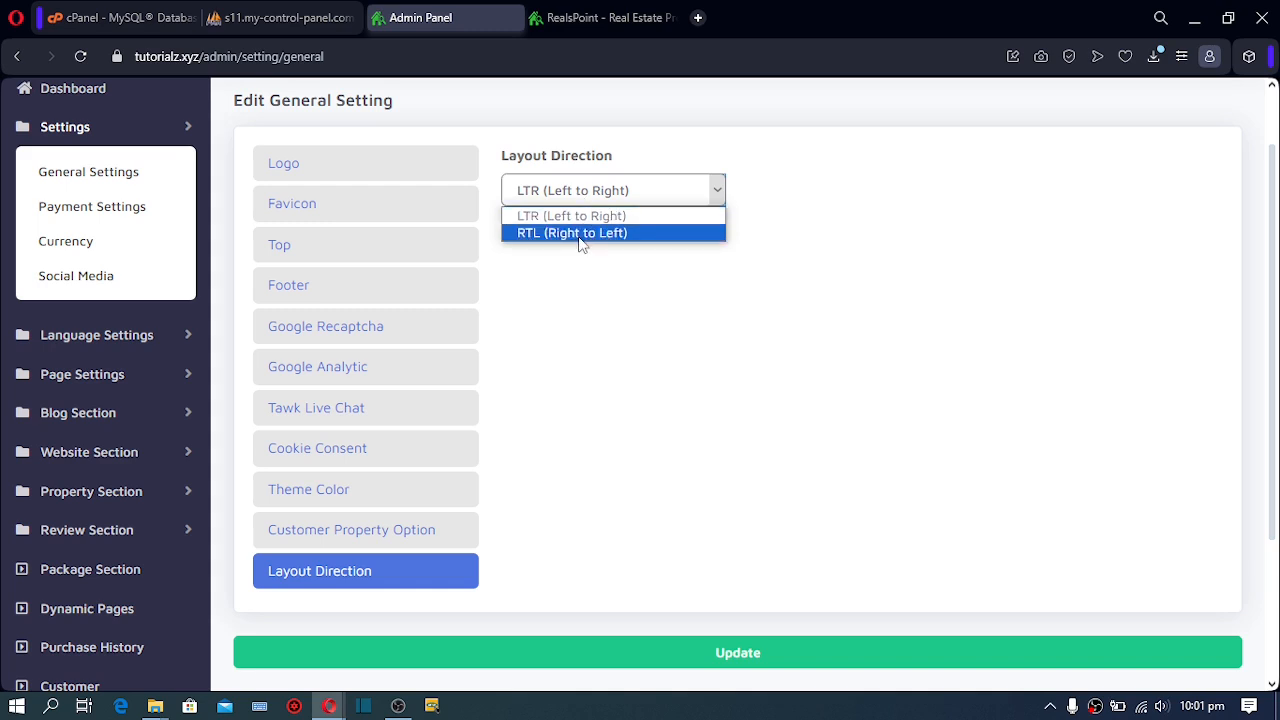
click(580, 234)
click(591, 200)
click(586, 220)
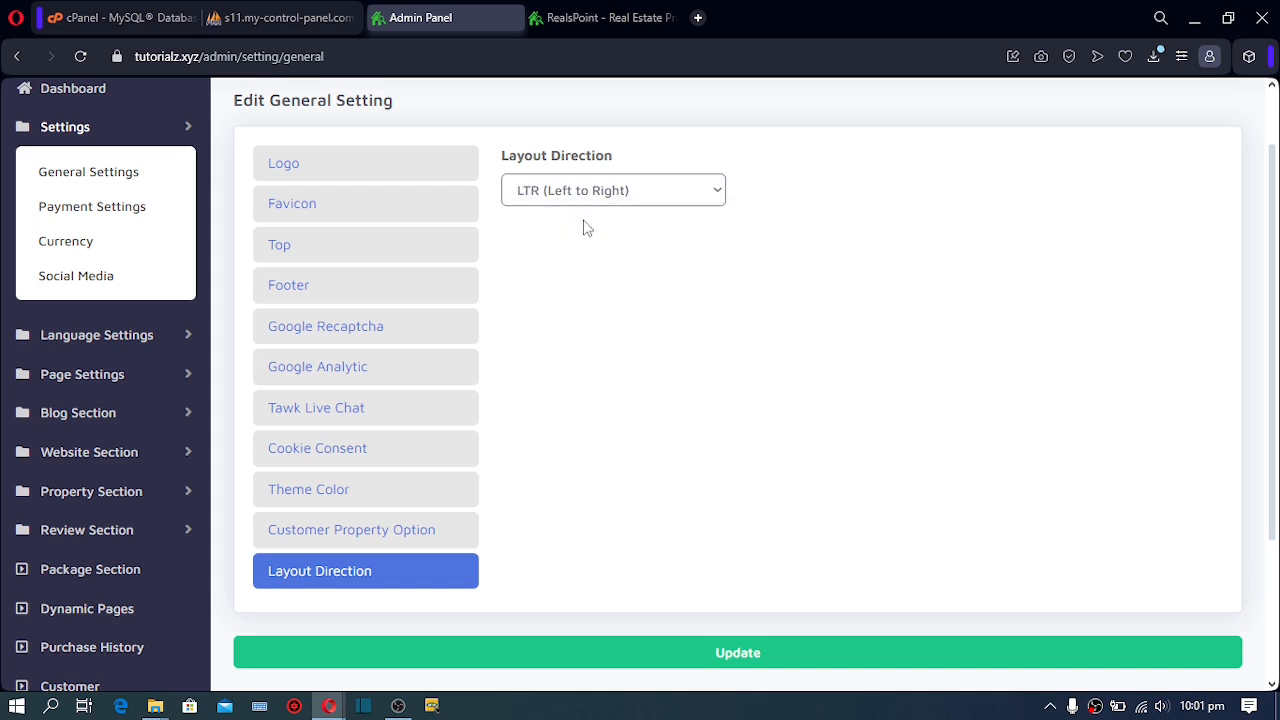
click(80, 212)
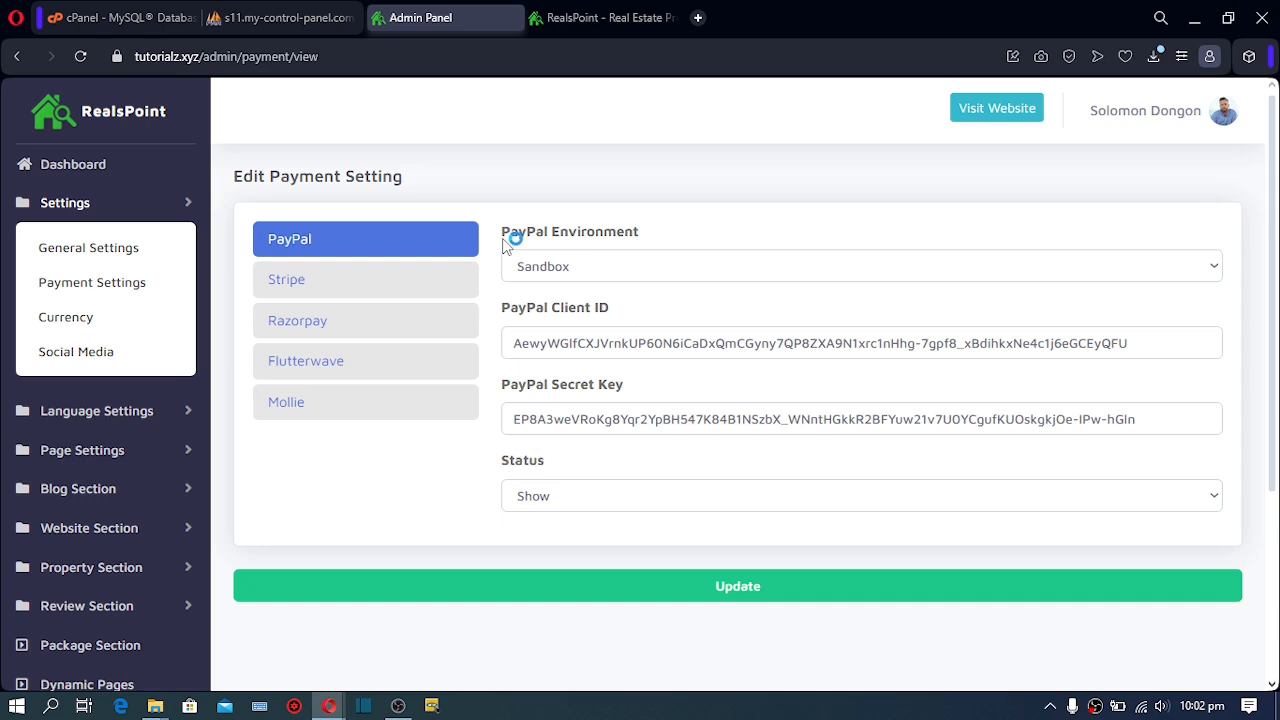
Switch PayPal to the Production environment and check its client ID and secret key
click(595, 272)
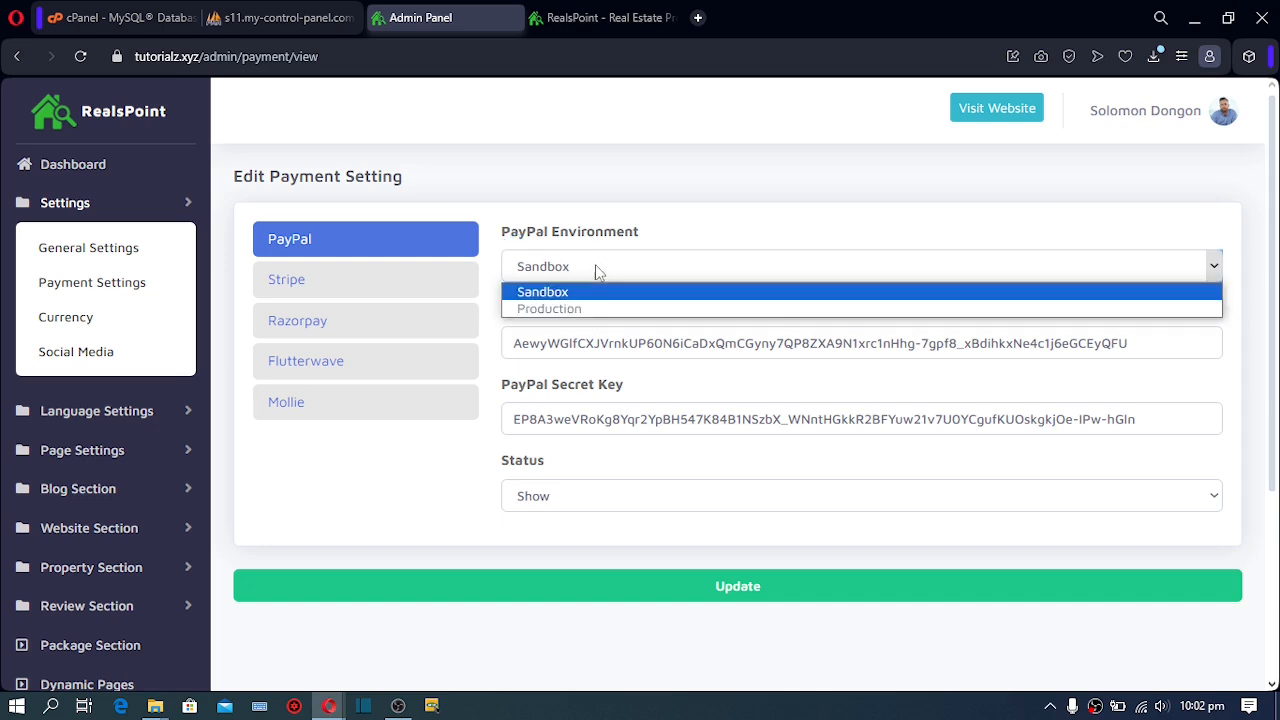
click(587, 310)
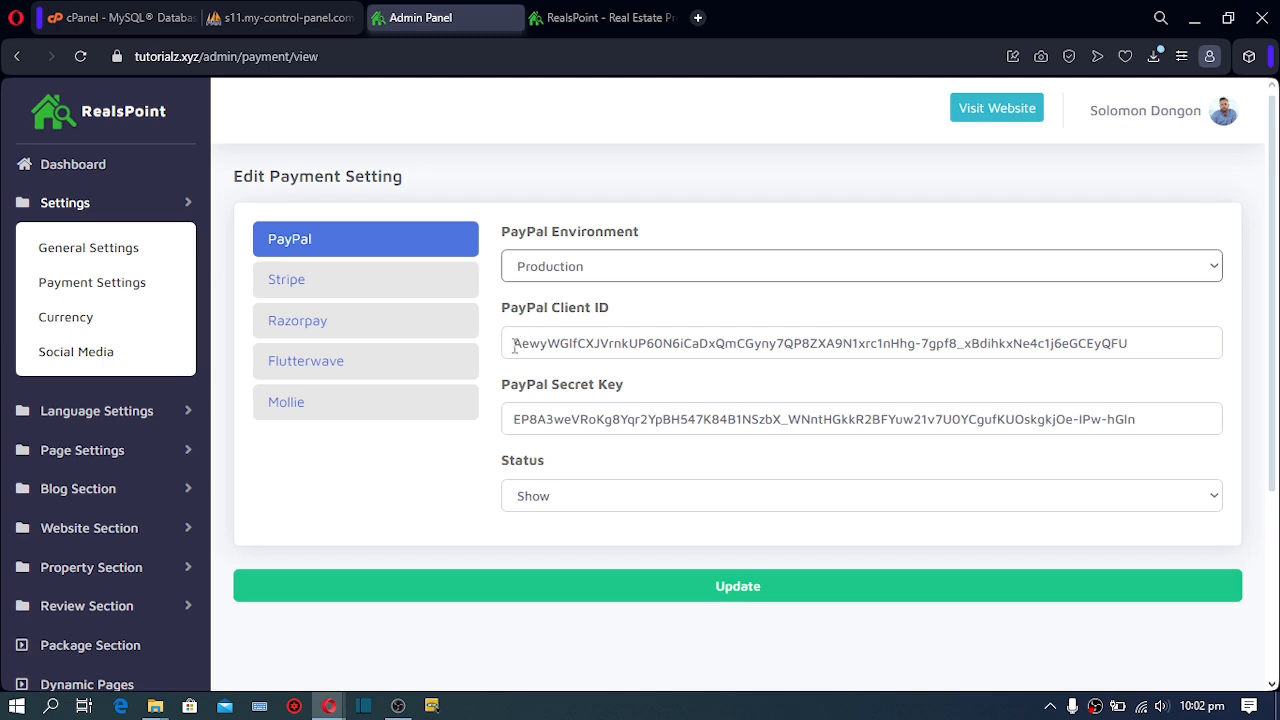
drag(514, 345, 1163, 370)
drag(514, 420, 1265, 432)
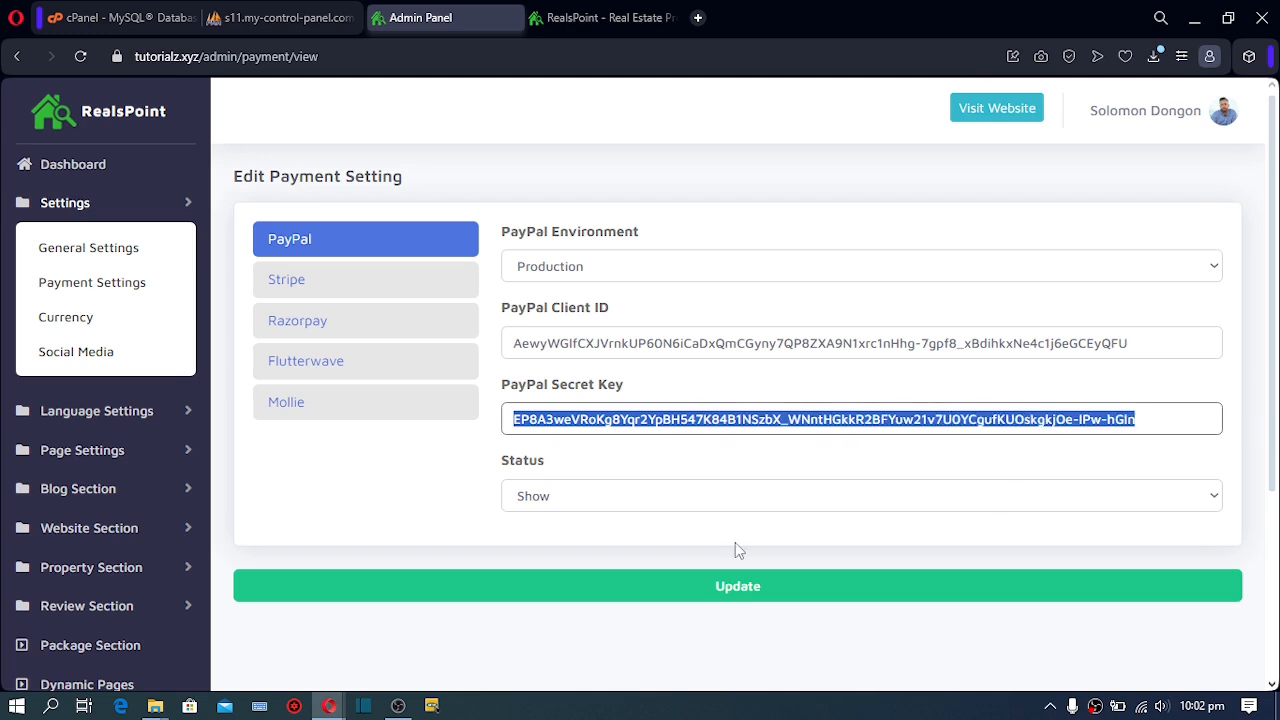
Keep PayPal status Show and Production selected, then view the Stripe settings
click(563, 491)
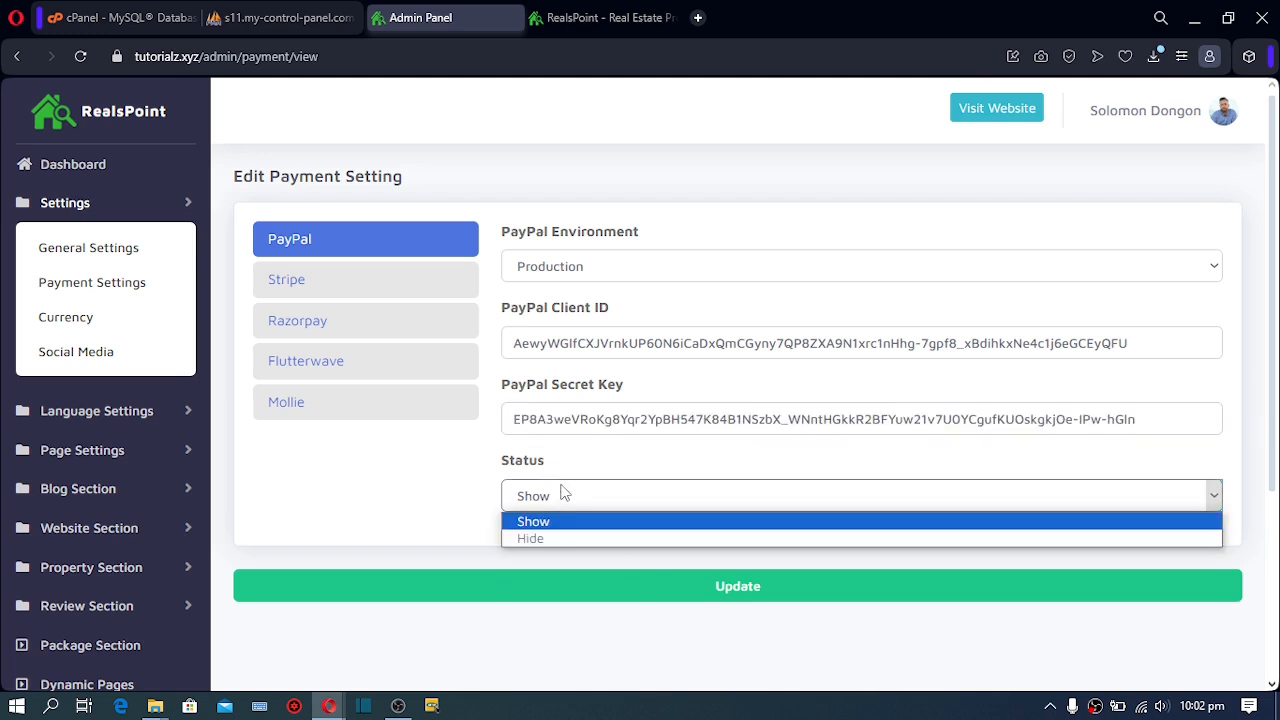
click(557, 522)
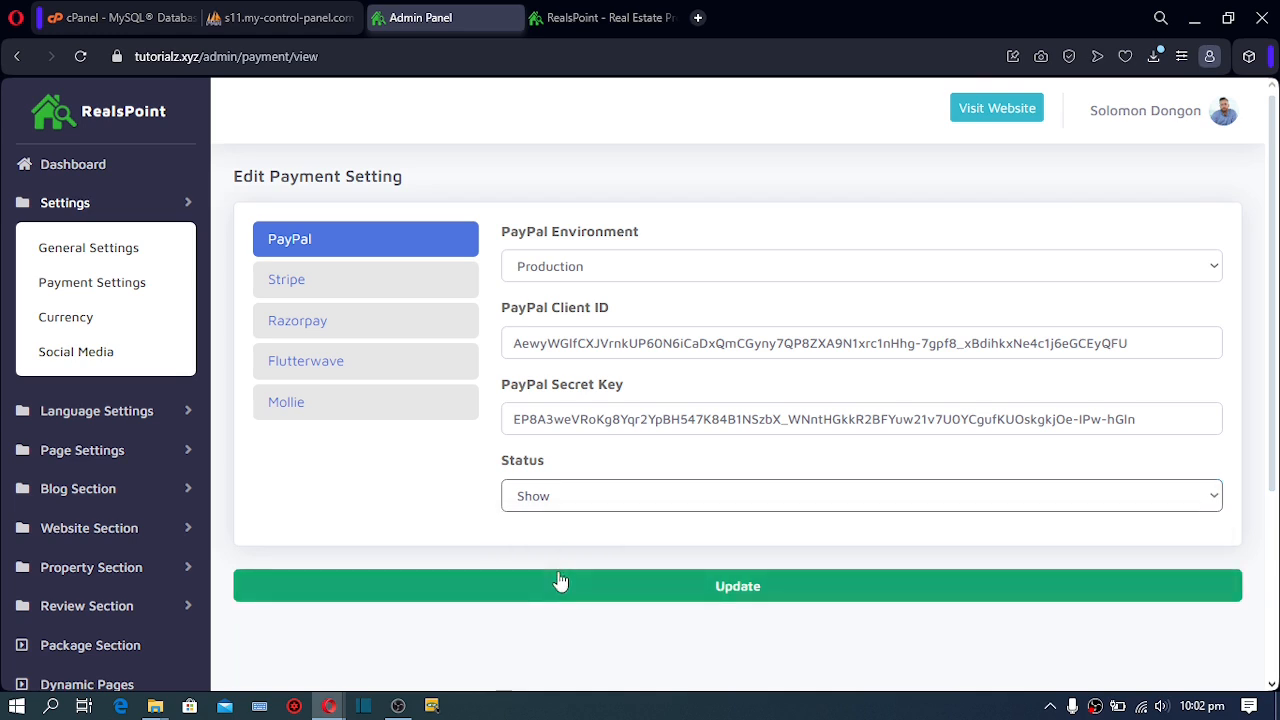
click(591, 271)
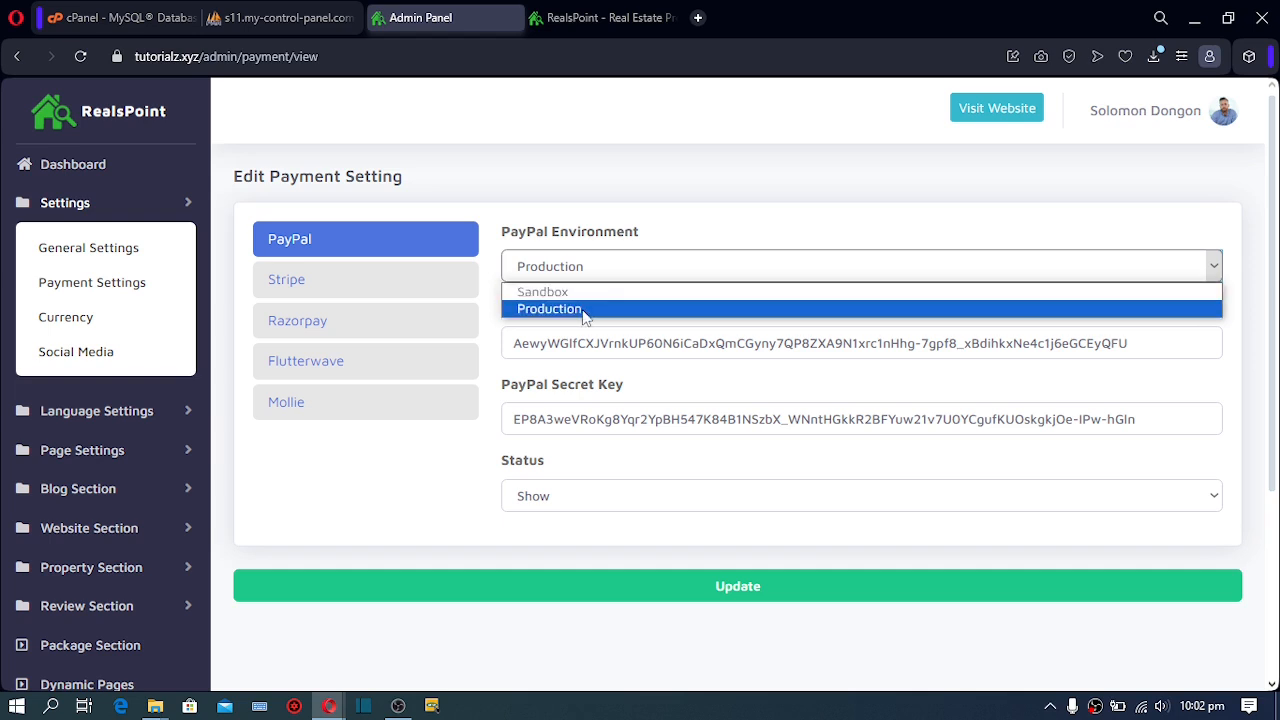
click(585, 312)
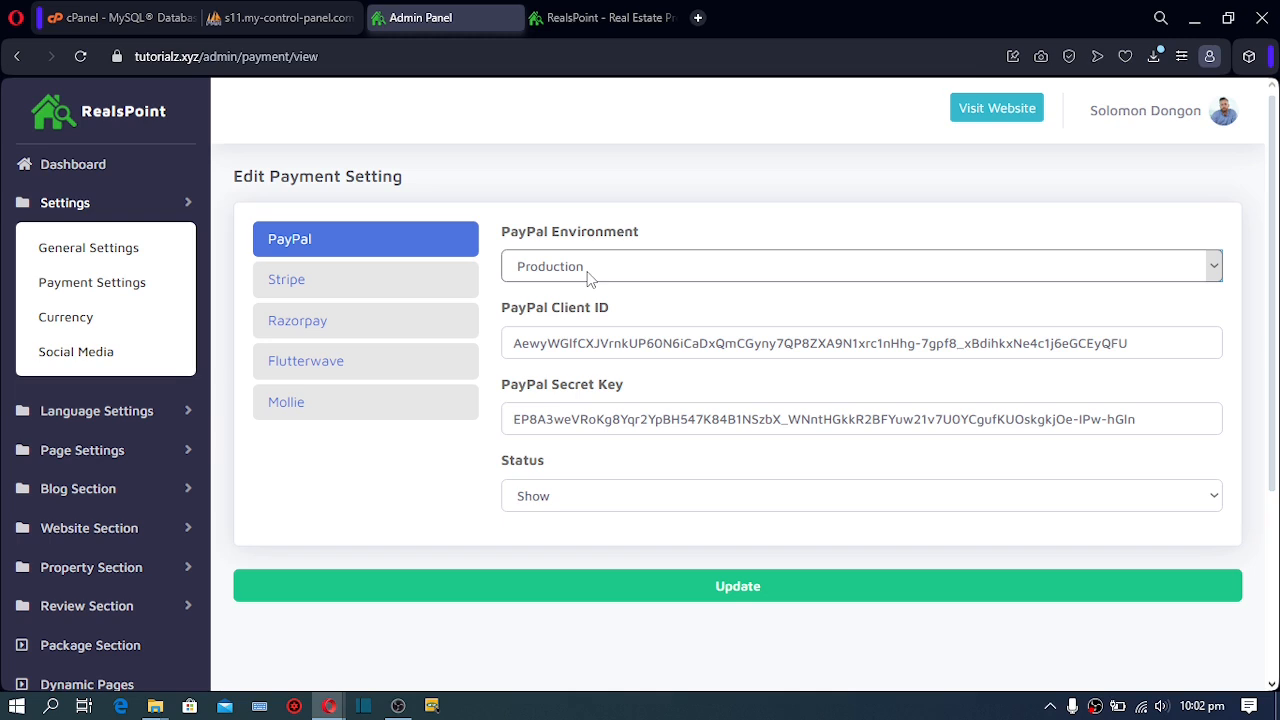
click(343, 282)
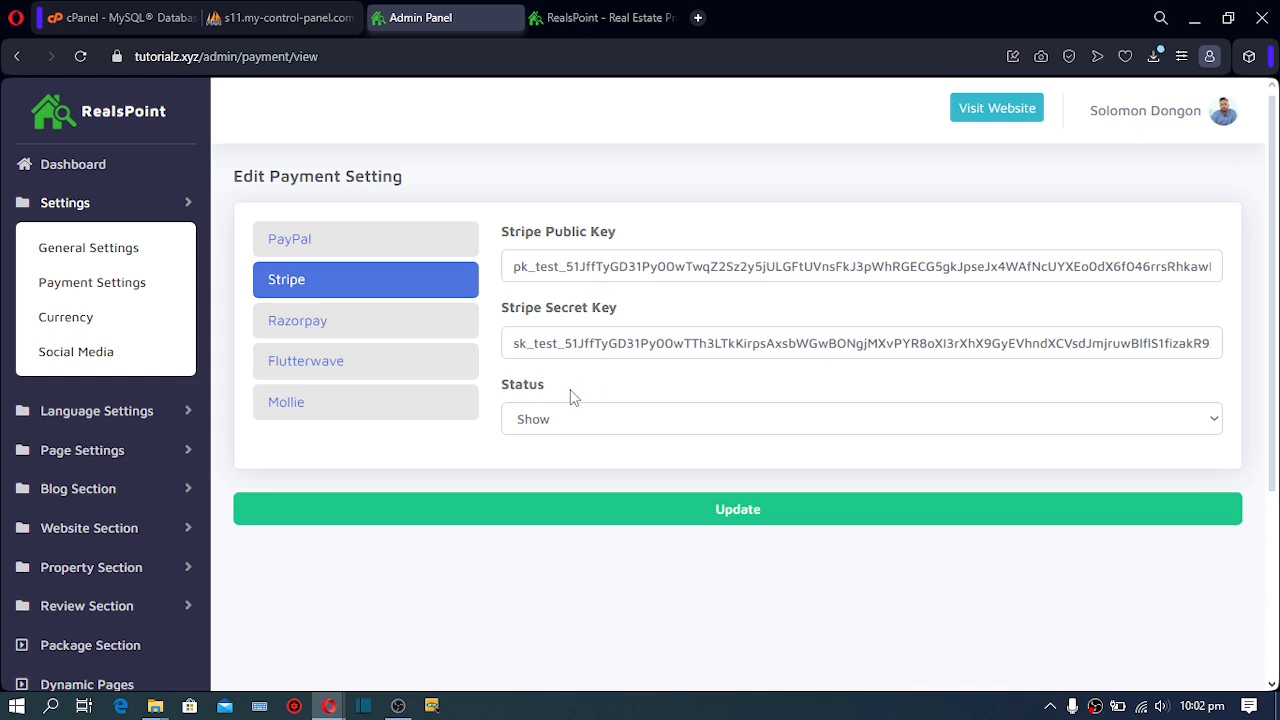
Look through the Razorpay, Flutterwave and Mollie tabs, then go to the Currency list
click(325, 330)
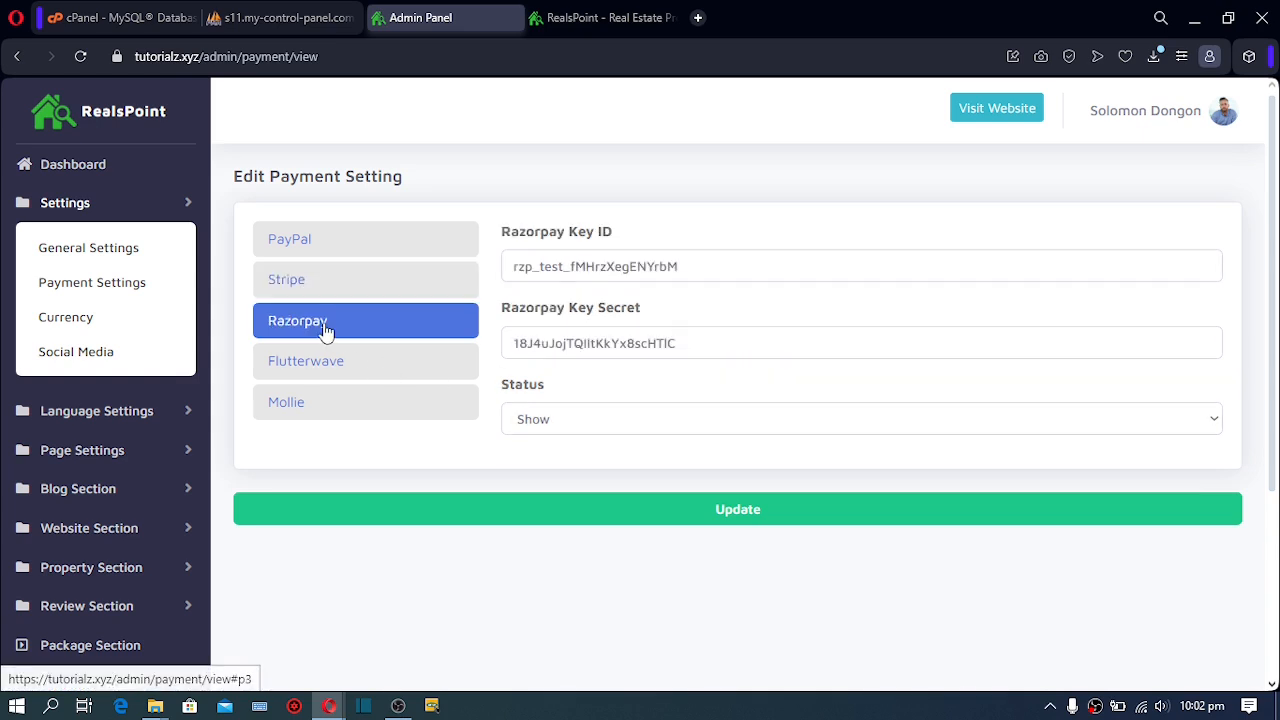
click(322, 368)
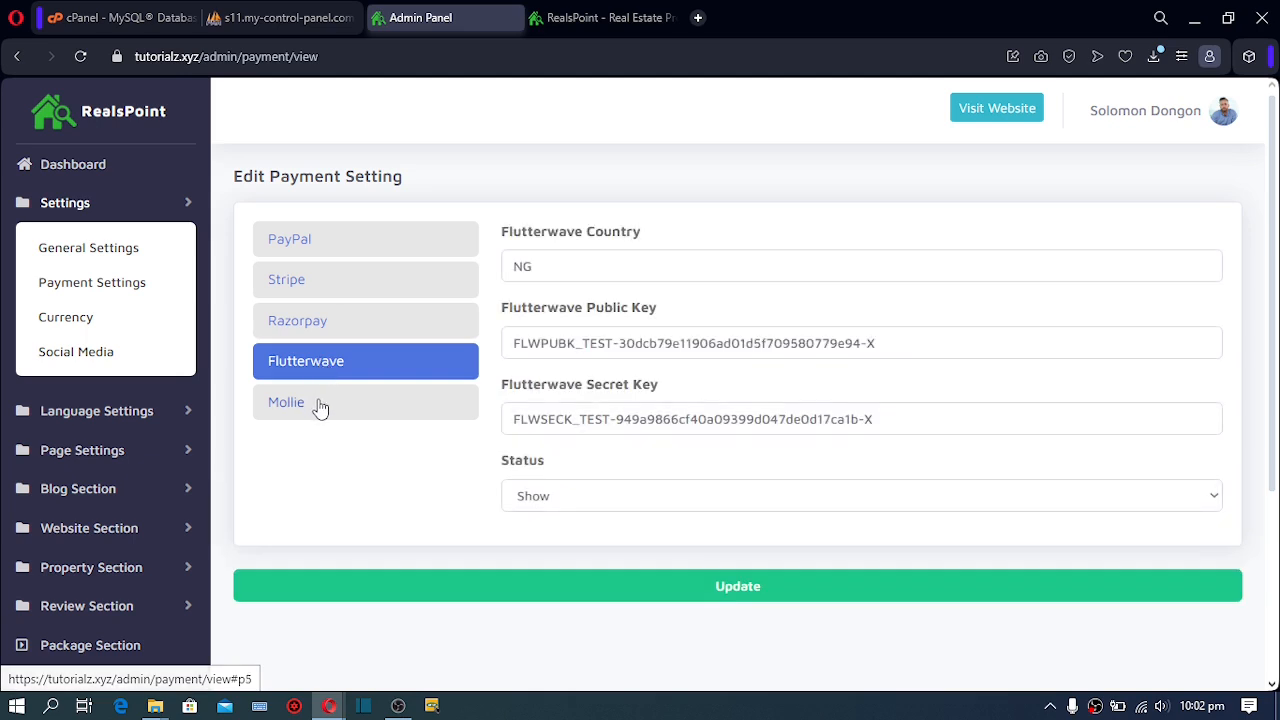
click(320, 405)
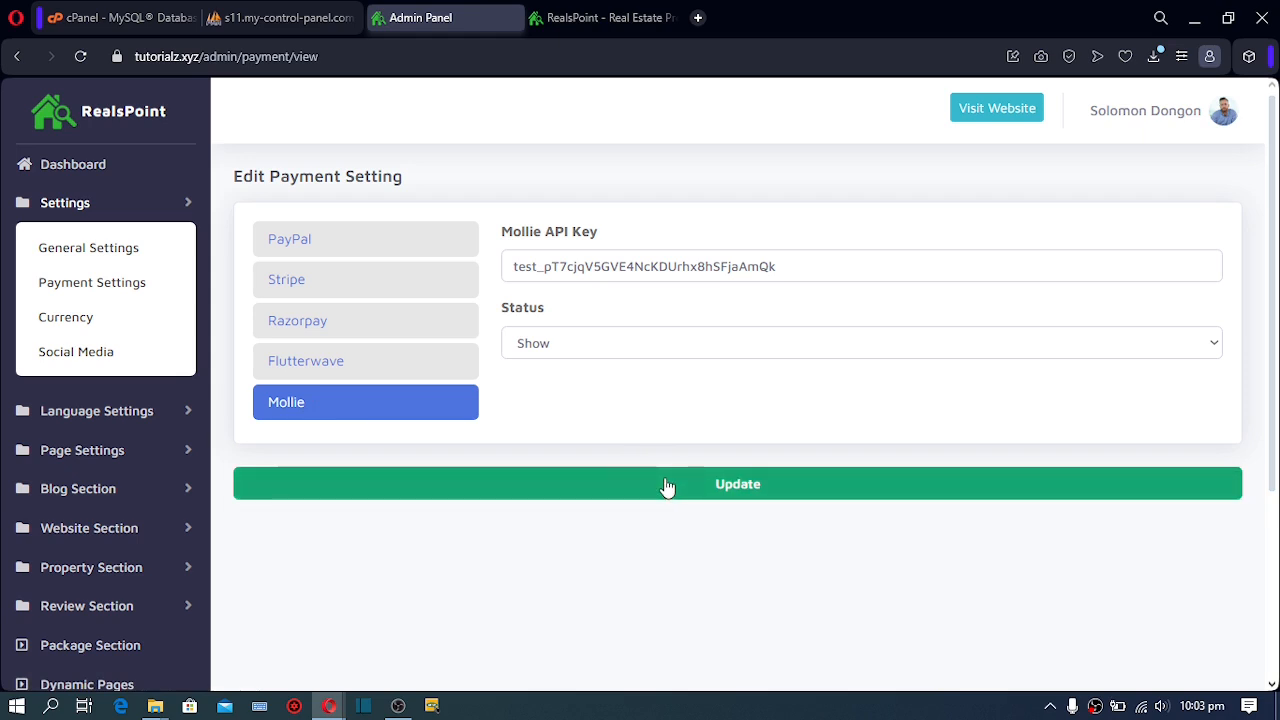
click(91, 326)
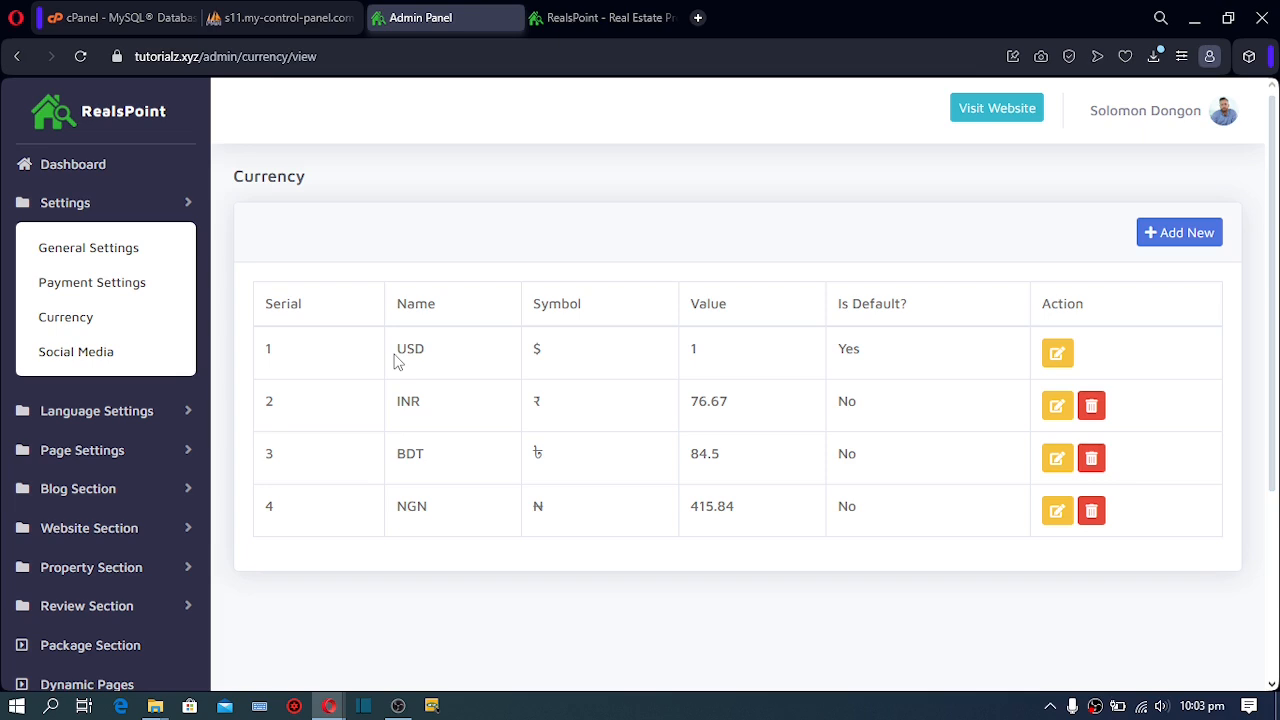
Start a new currency named Ghana Cedi with symbol GHS
click(1175, 237)
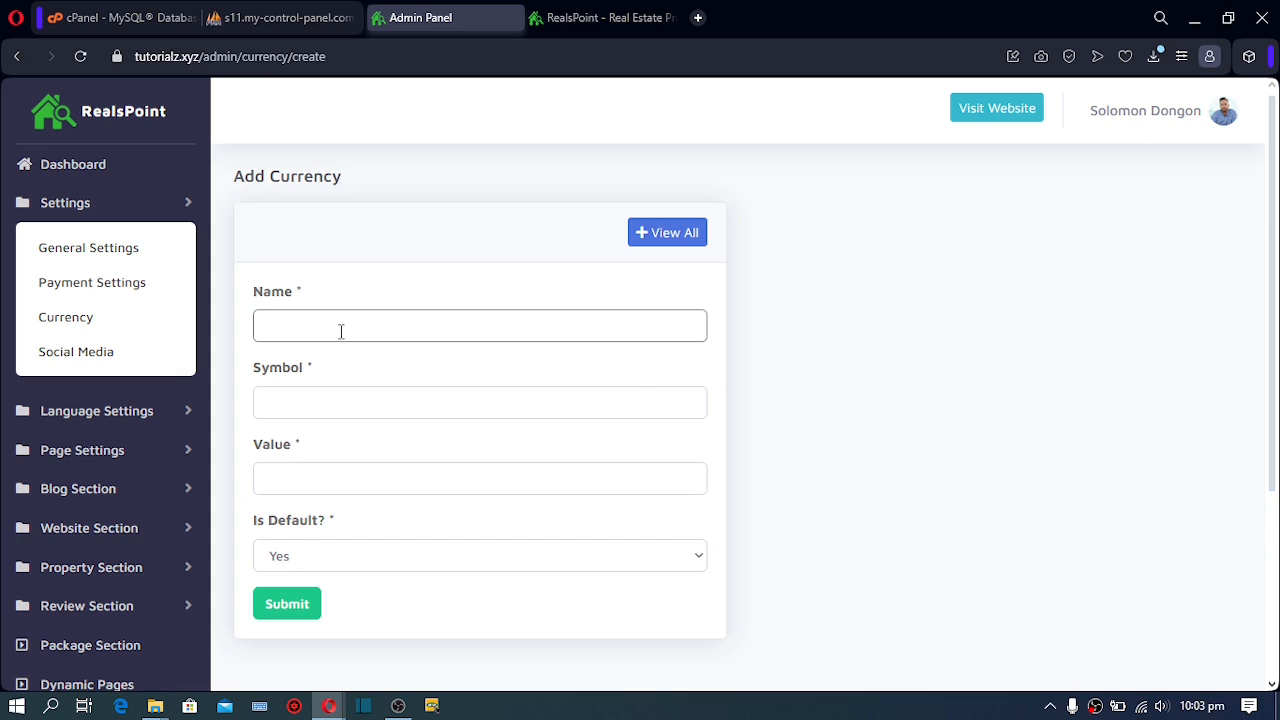
text(GHA)
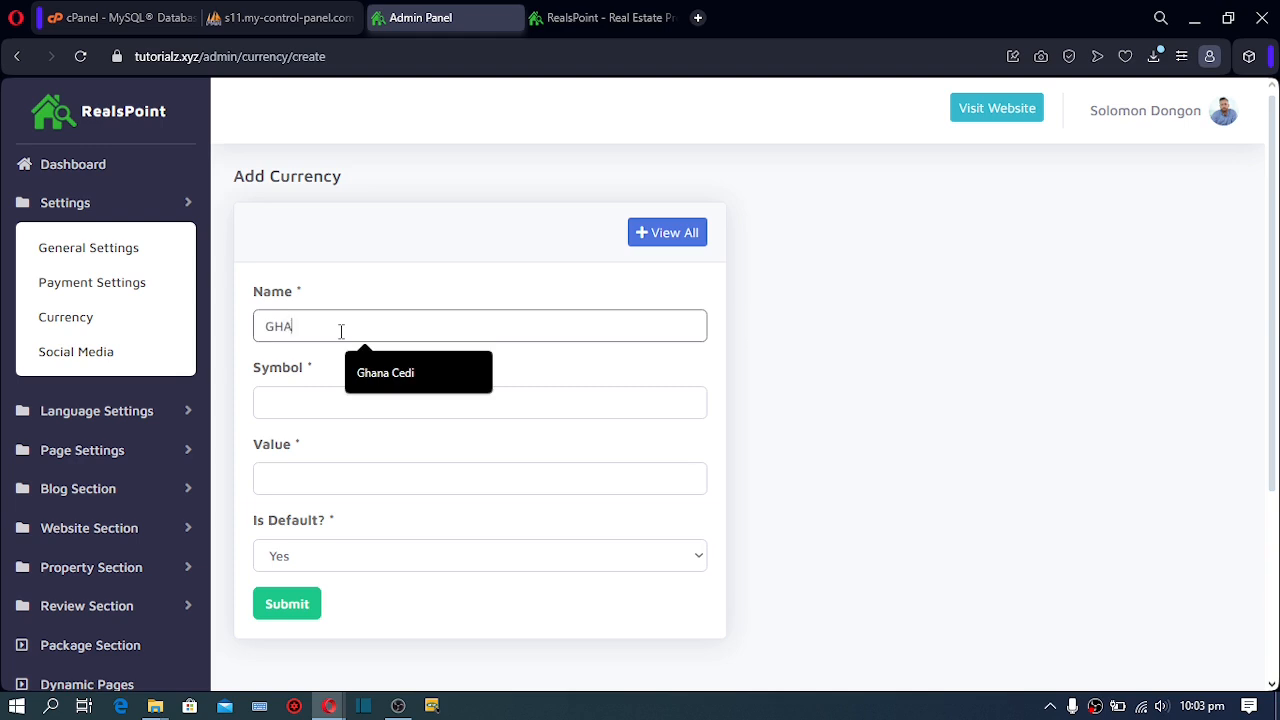
key(BackSpace)
key(BackSpace)
key(BackSpace)
text(G)
click(411, 382)
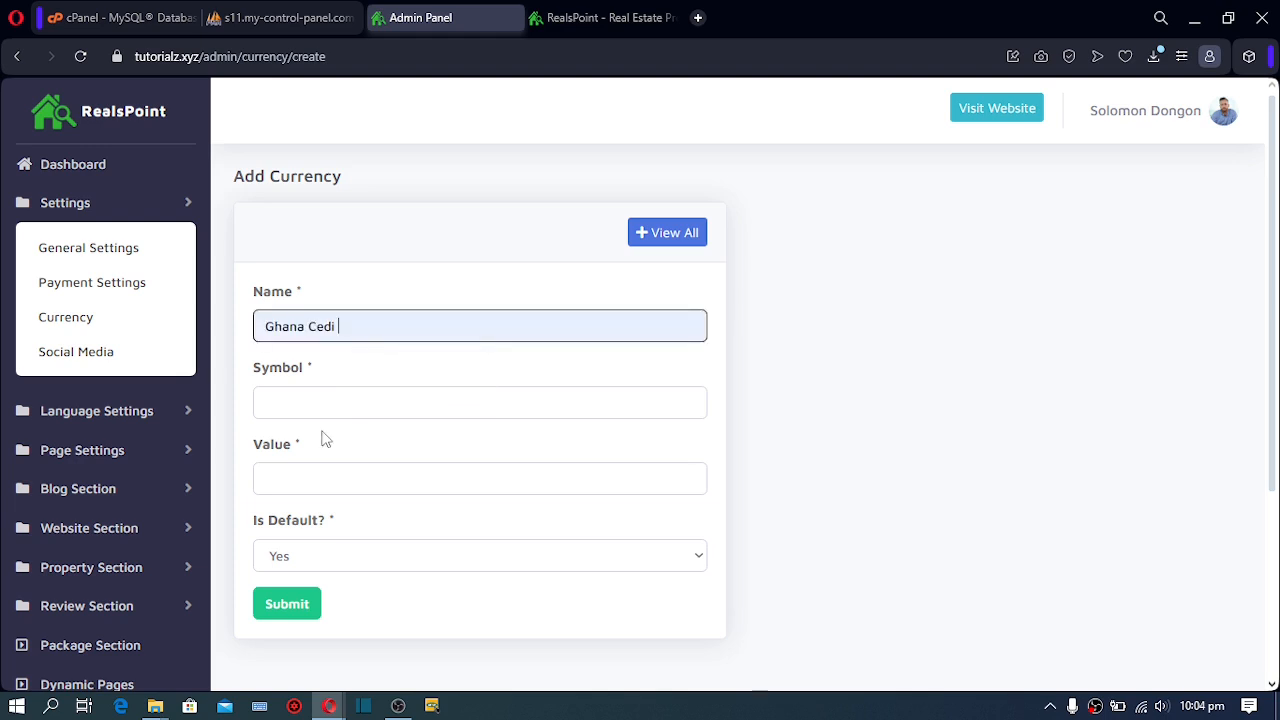
click(340, 401)
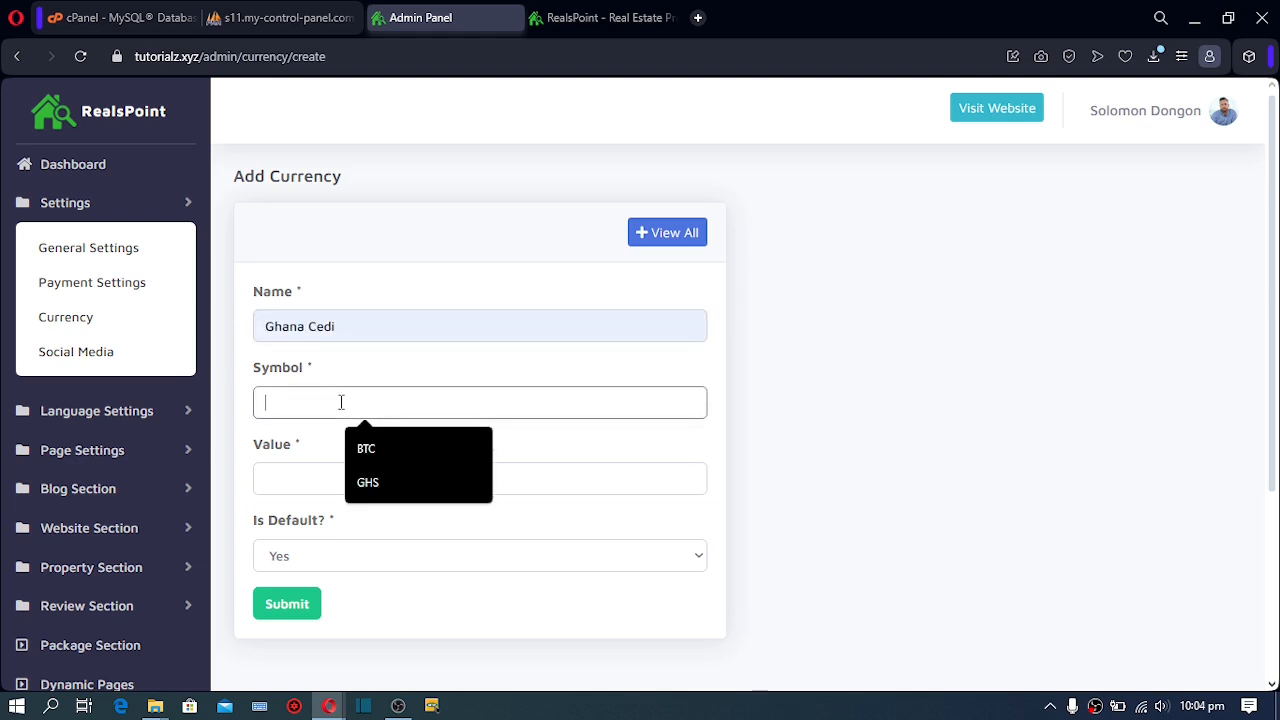
click(388, 476)
Enter 12 as the currency value and submit the new currency
click(390, 477)
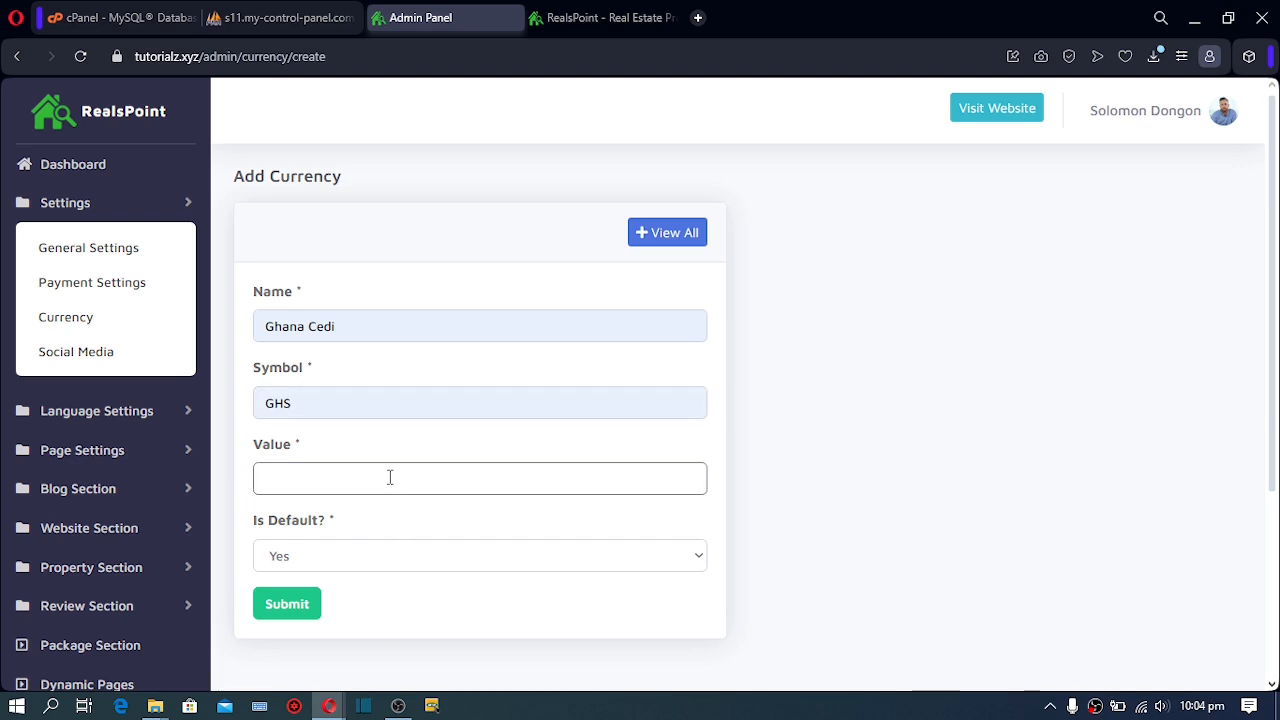
text(12)
drag(288, 479, 265, 479)
key(BackSpace)
text(1)
key(BackSpace)
text(12)
click(298, 610)
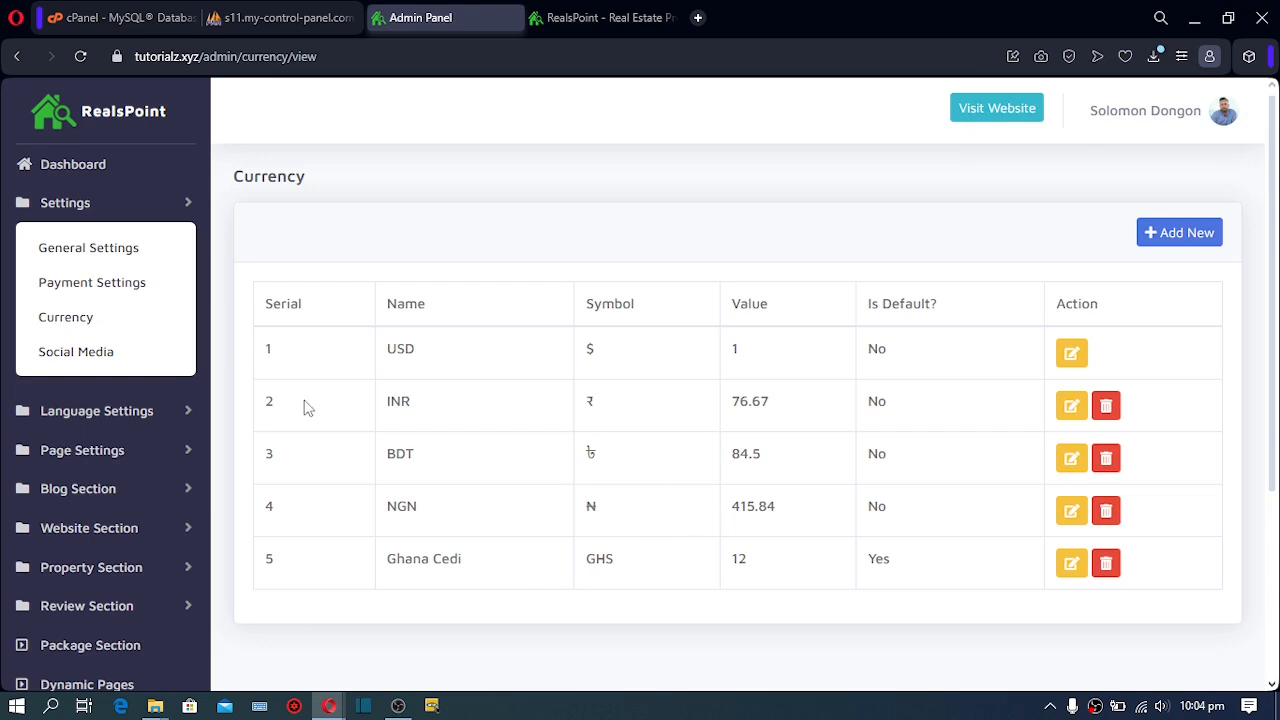
Go to Settings > Social Media and start a new social media item
click(96, 366)
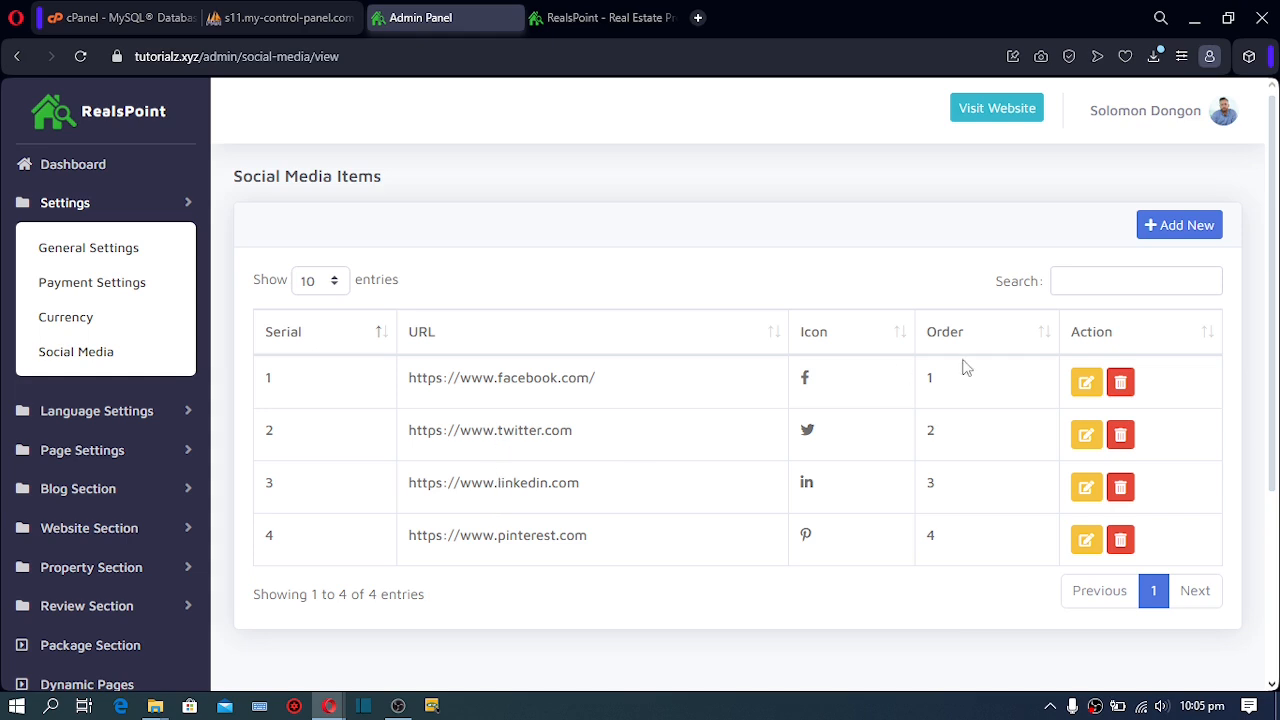
click(1190, 233)
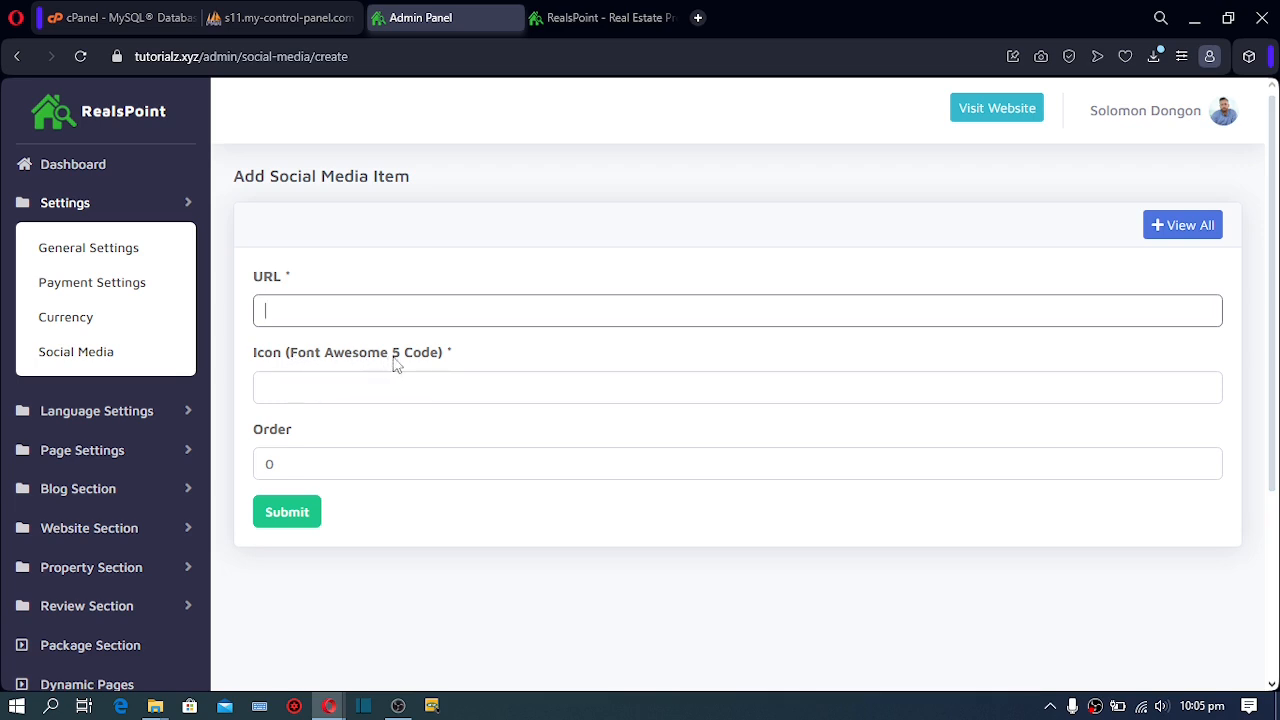
In a new browser tab, search the web for 'font awesome for youtube'
click(696, 19)
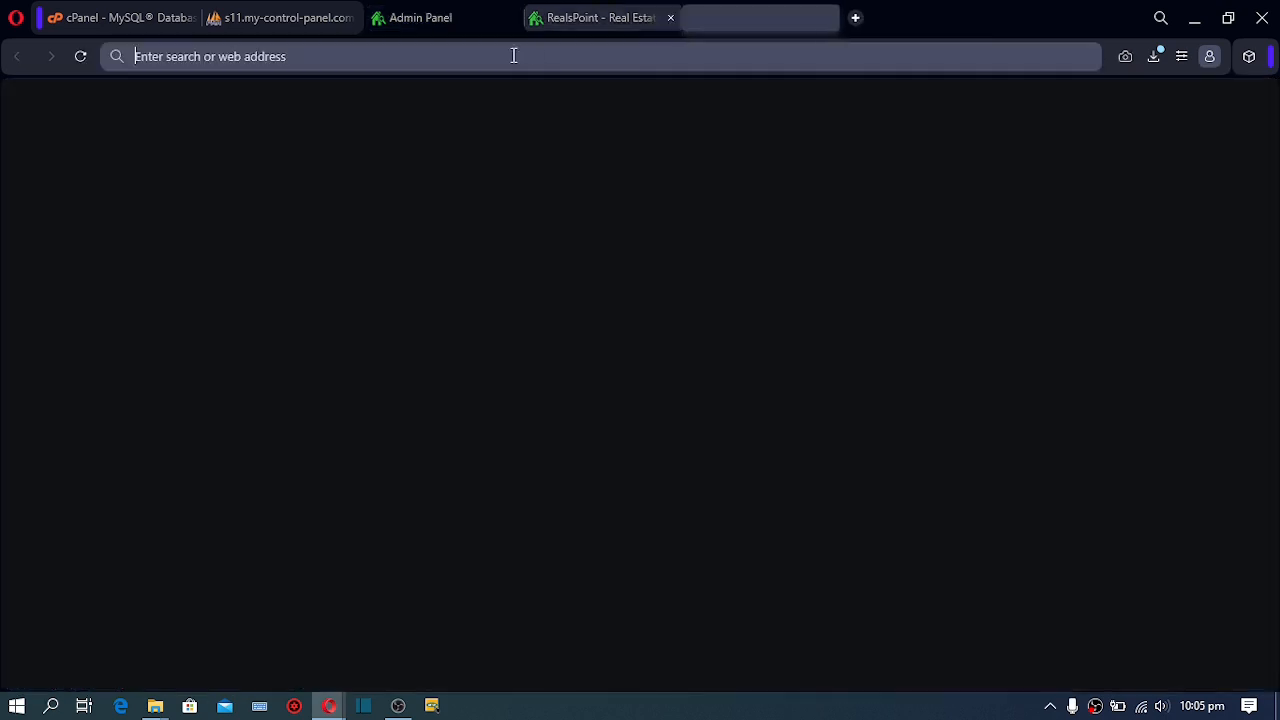
click(460, 212)
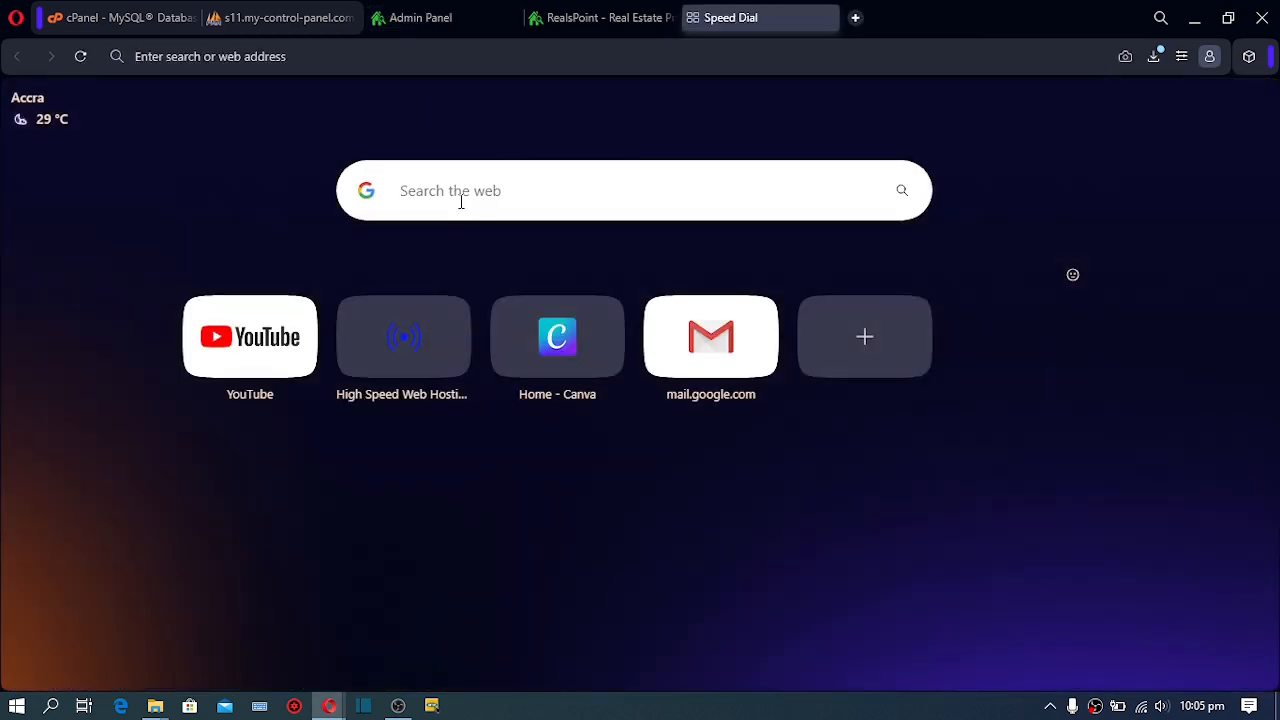
text(font w)
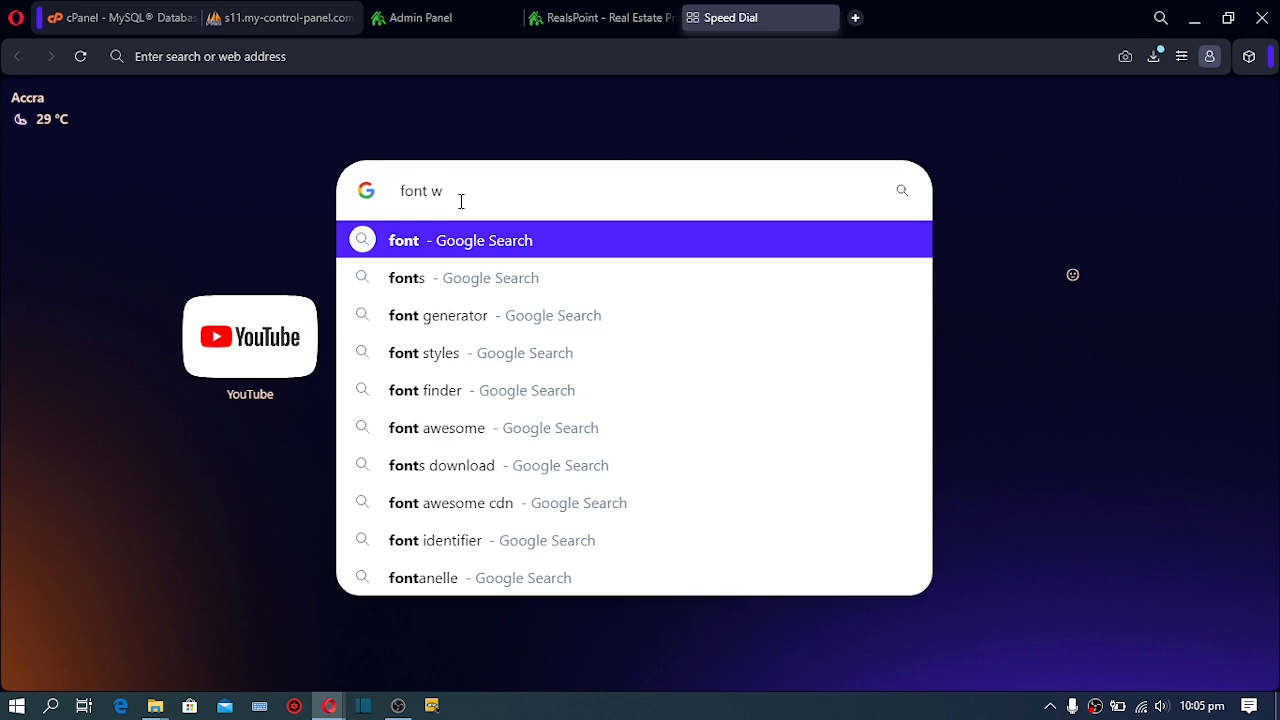
key(Down)
key(Down)
key(Down)
key(Down)
key(Down)
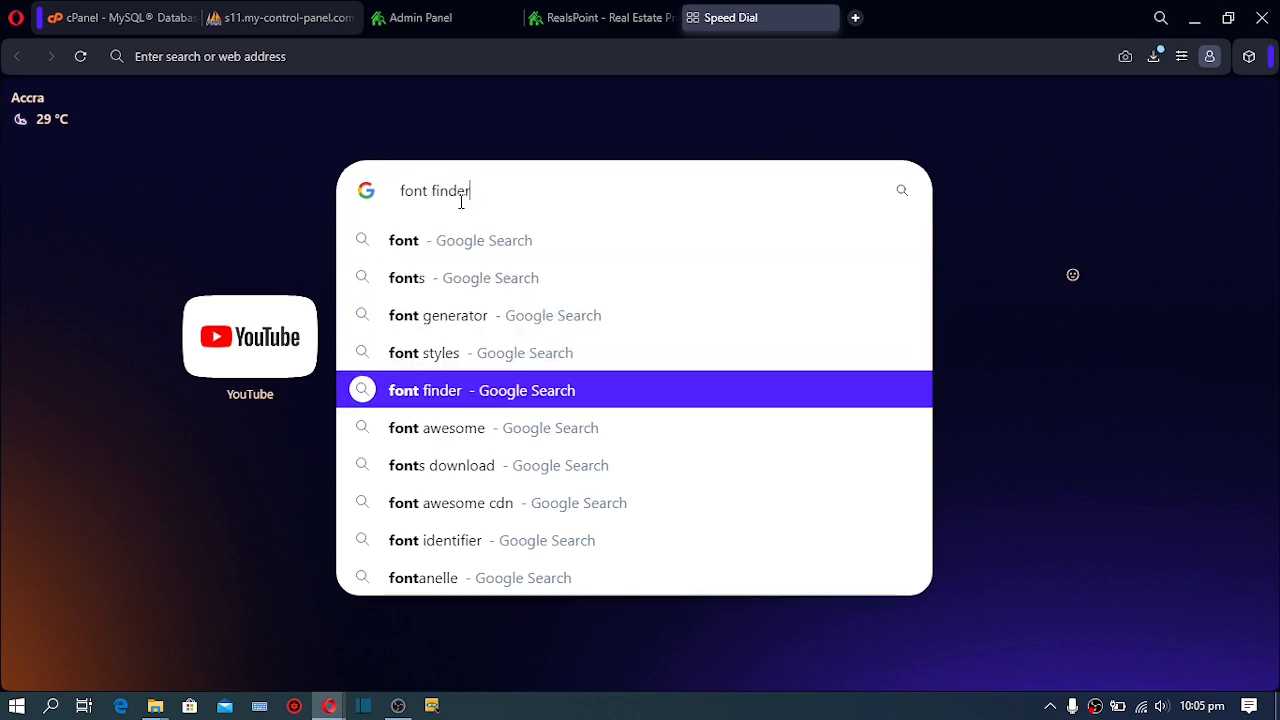
text(for you)
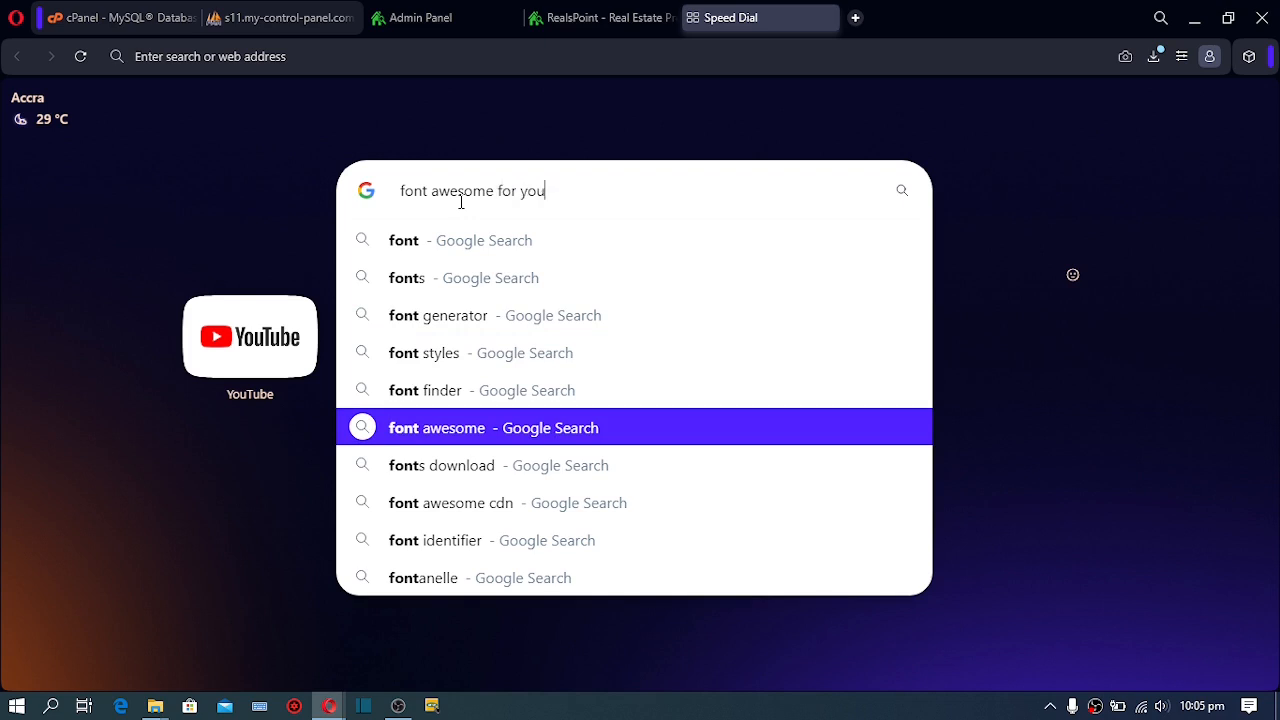
text(tube)
key(Return)
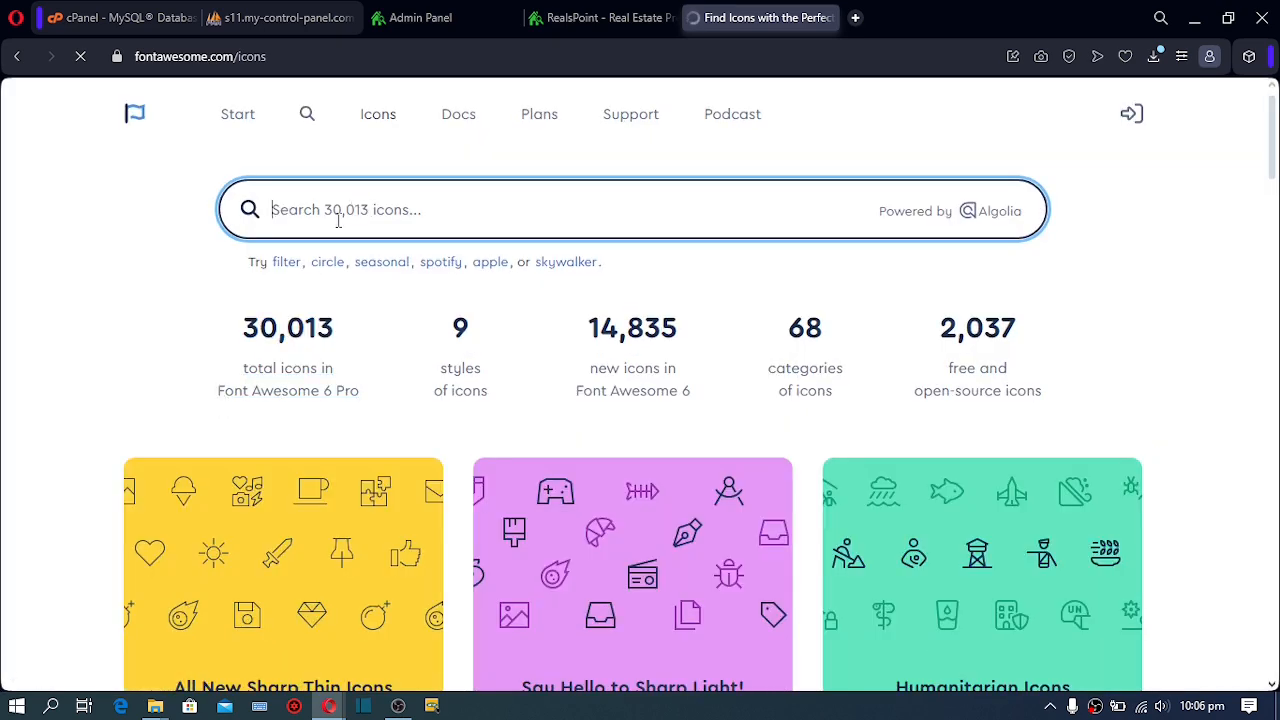
Find Font Awesome's YouTube brand icon and copy its class 'fa-brands fa-youtube'
text(YouTube)
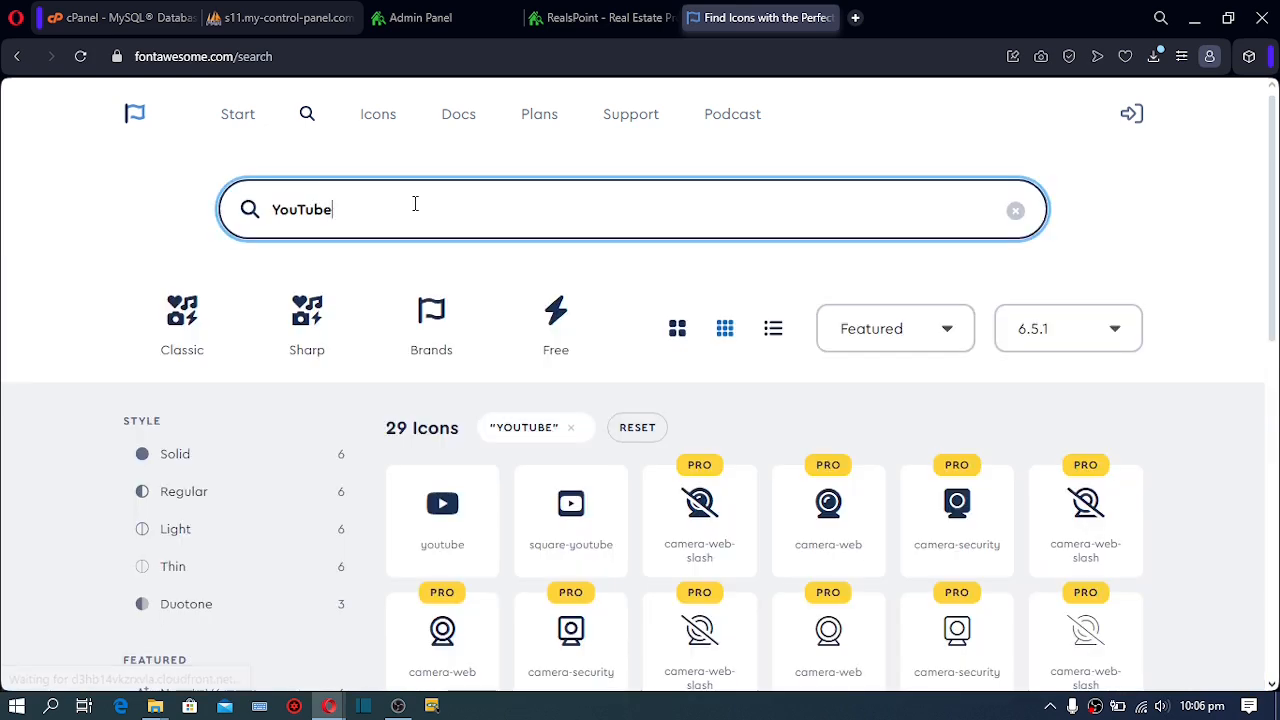
click(458, 522)
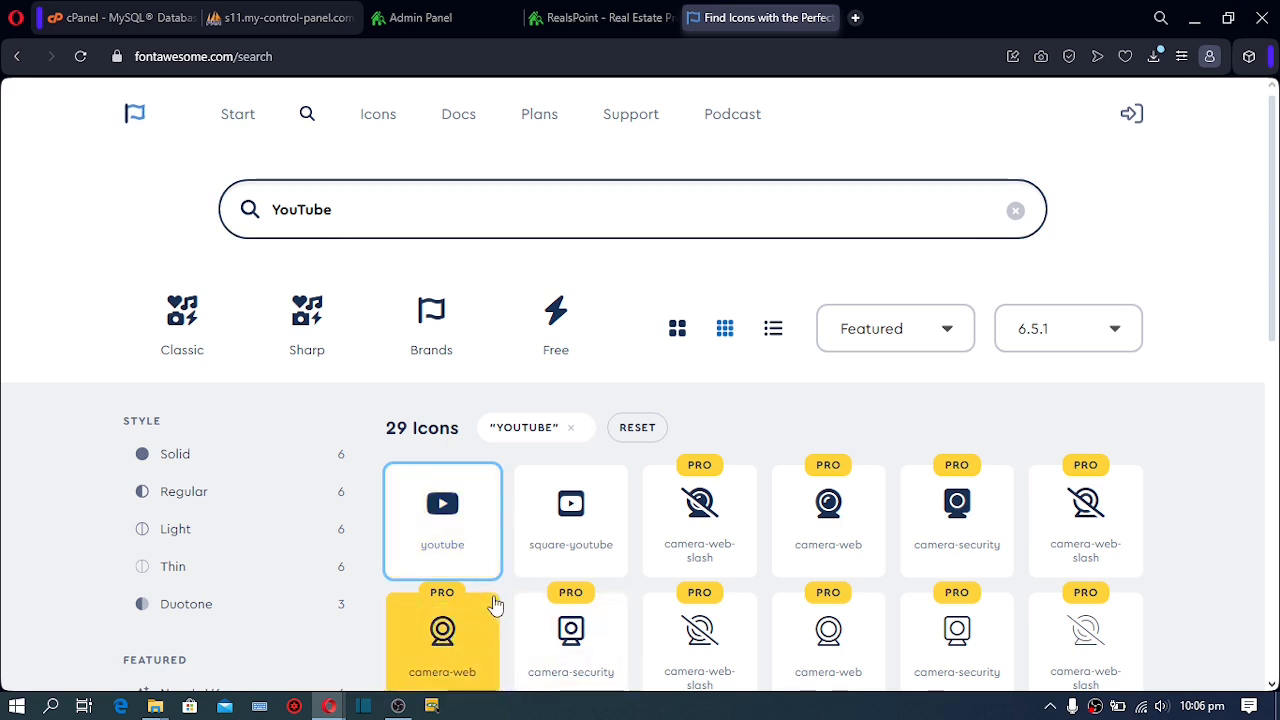
click(478, 548)
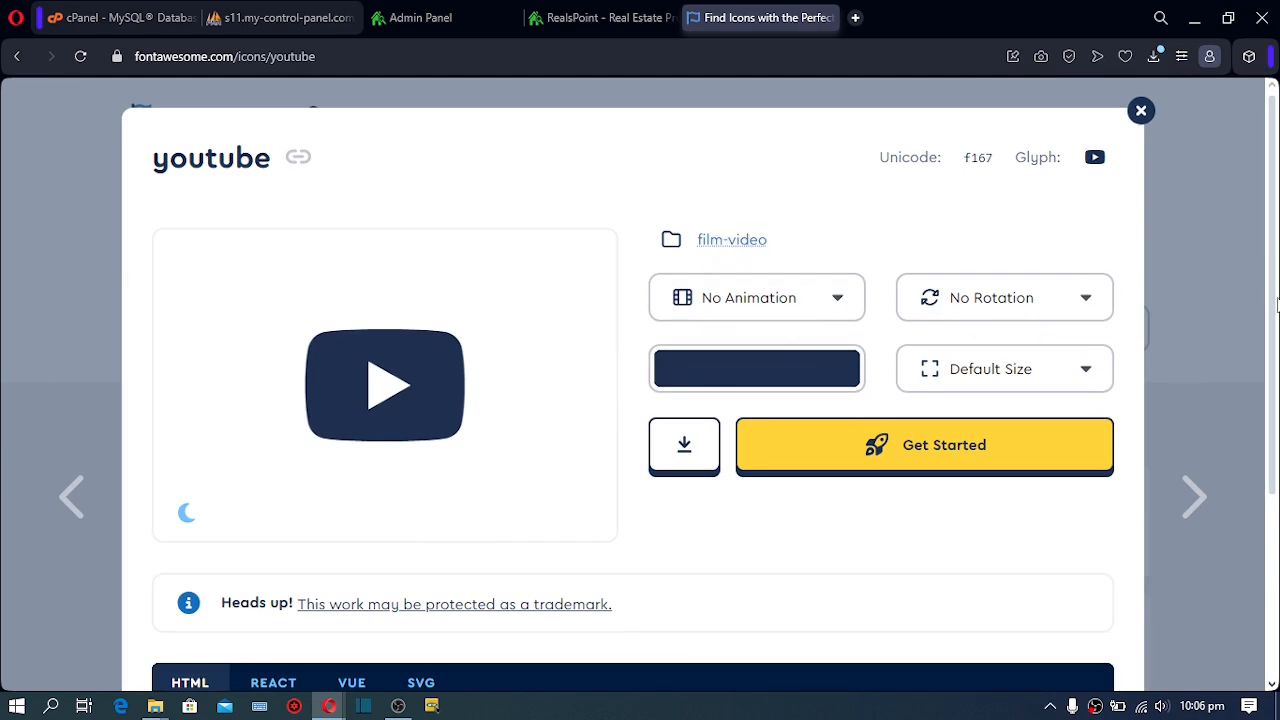
drag(1276, 313, 1276, 457)
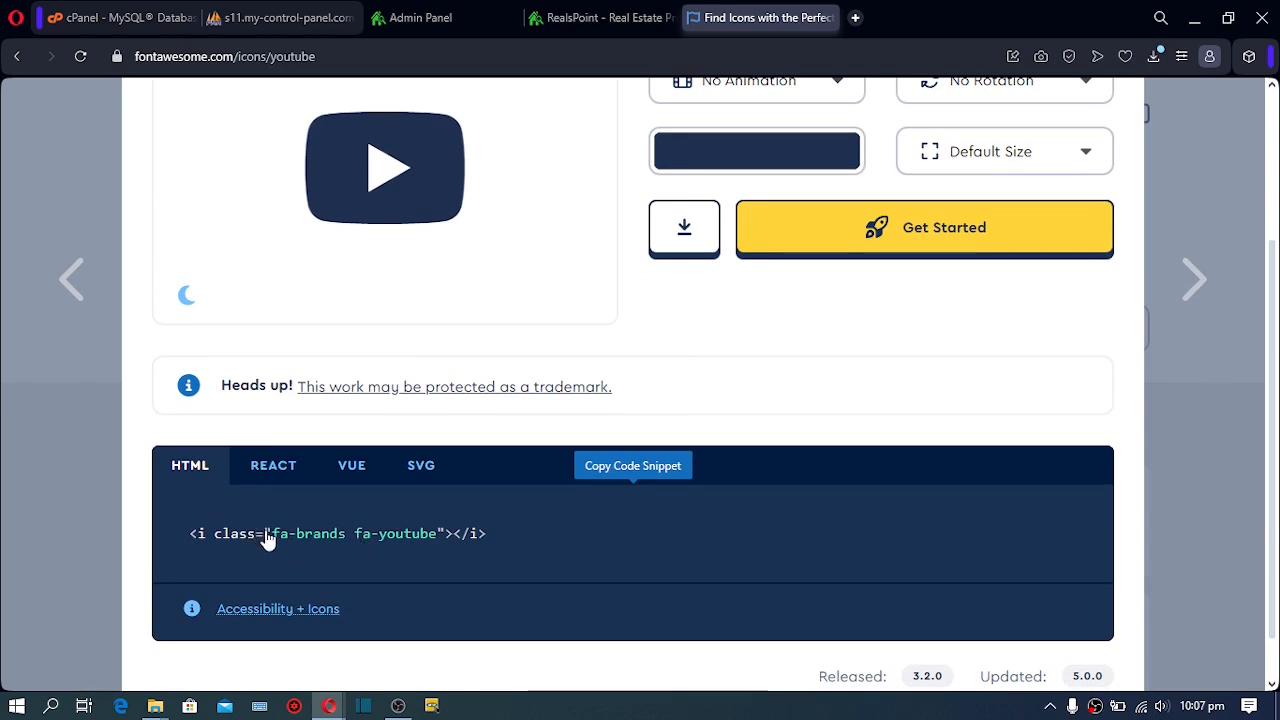
drag(276, 542, 437, 543)
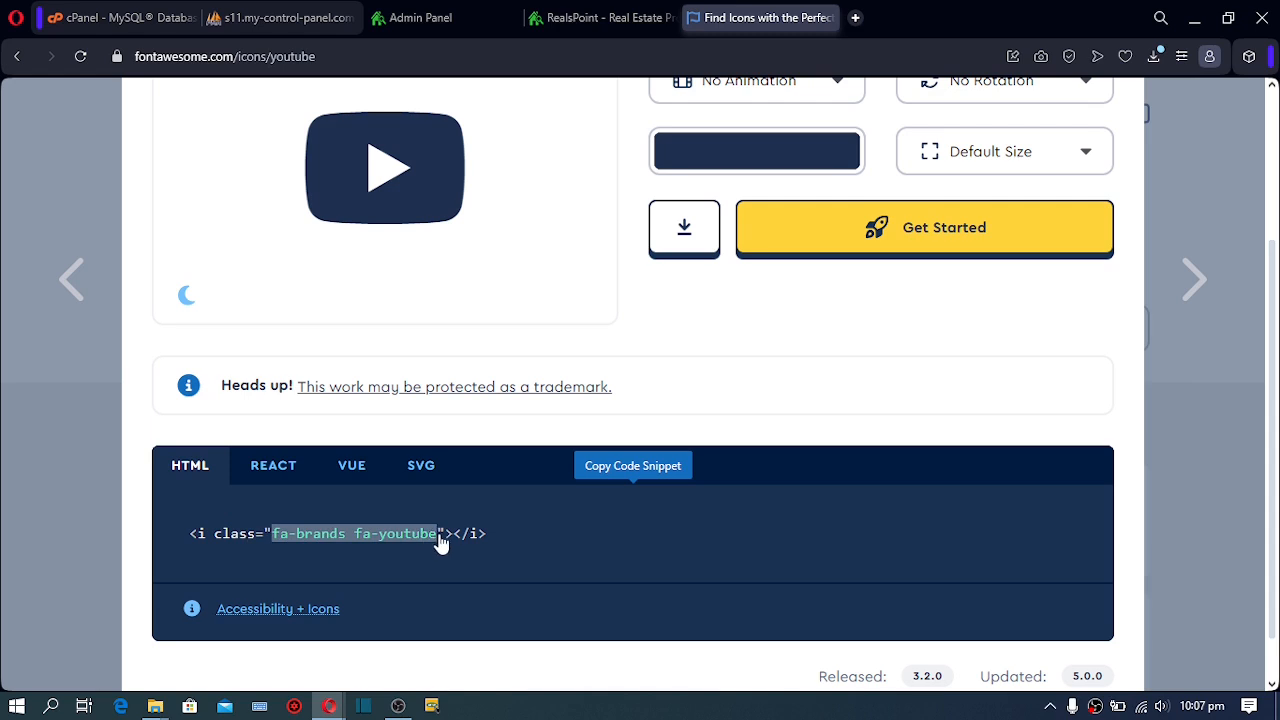
click(351, 503)
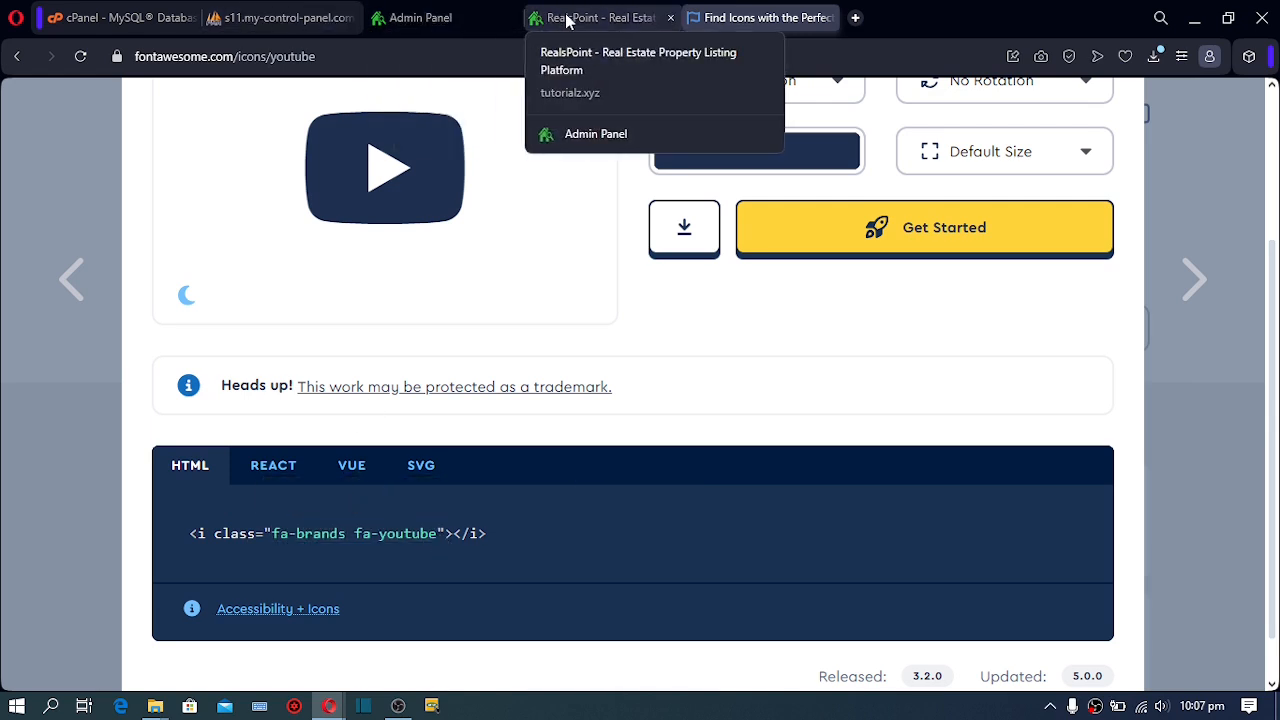
click(456, 17)
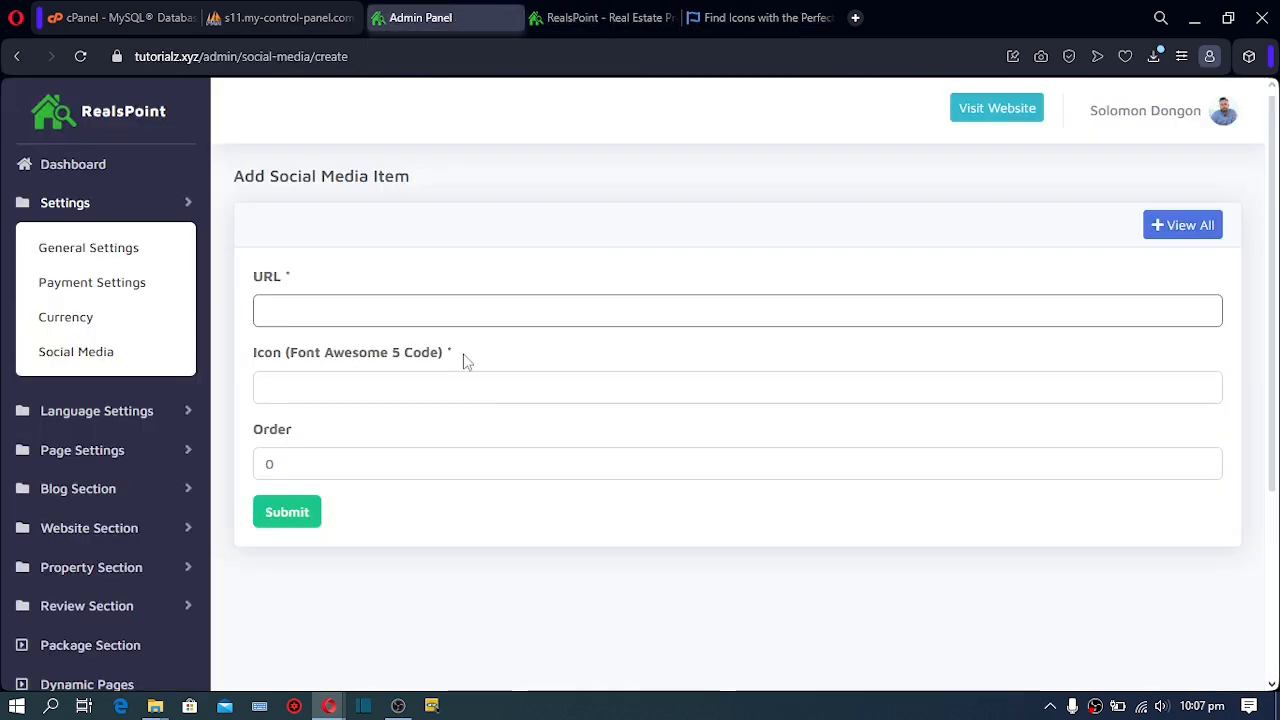
Set the new item's Icon to fab fa-youtube using the icon picker's 'Y' filter
click(376, 398)
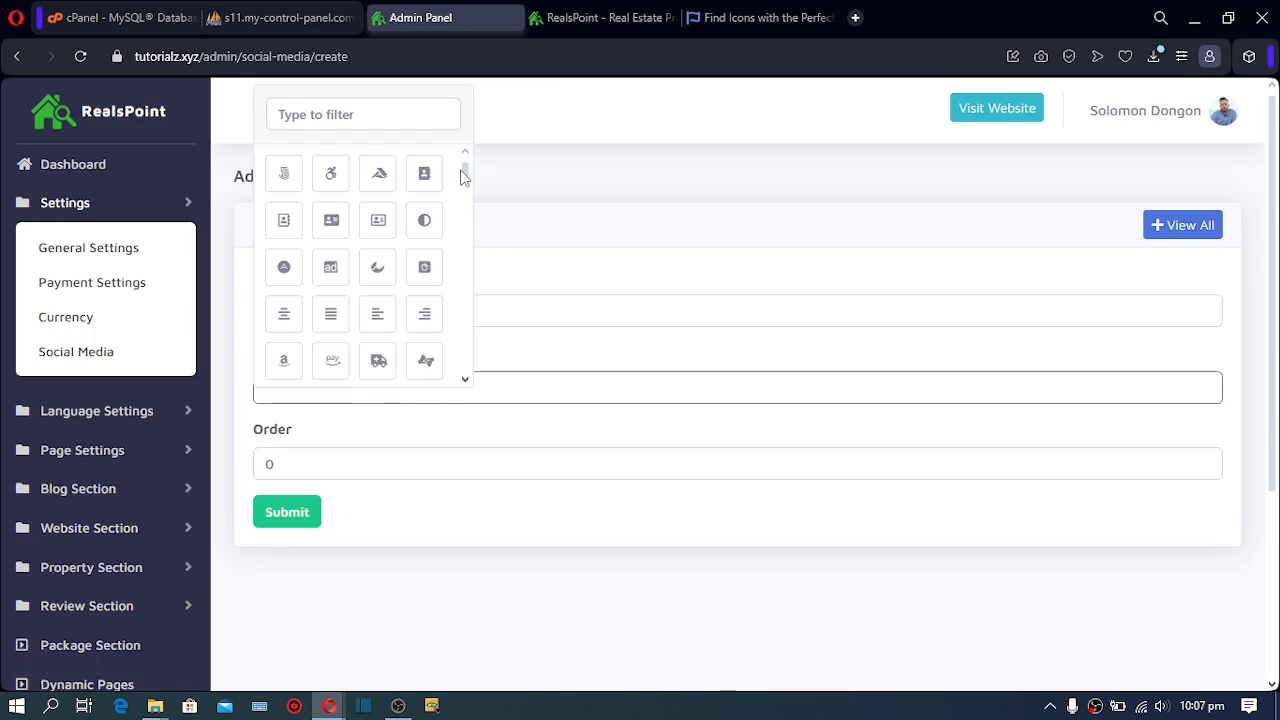
drag(465, 172, 464, 236)
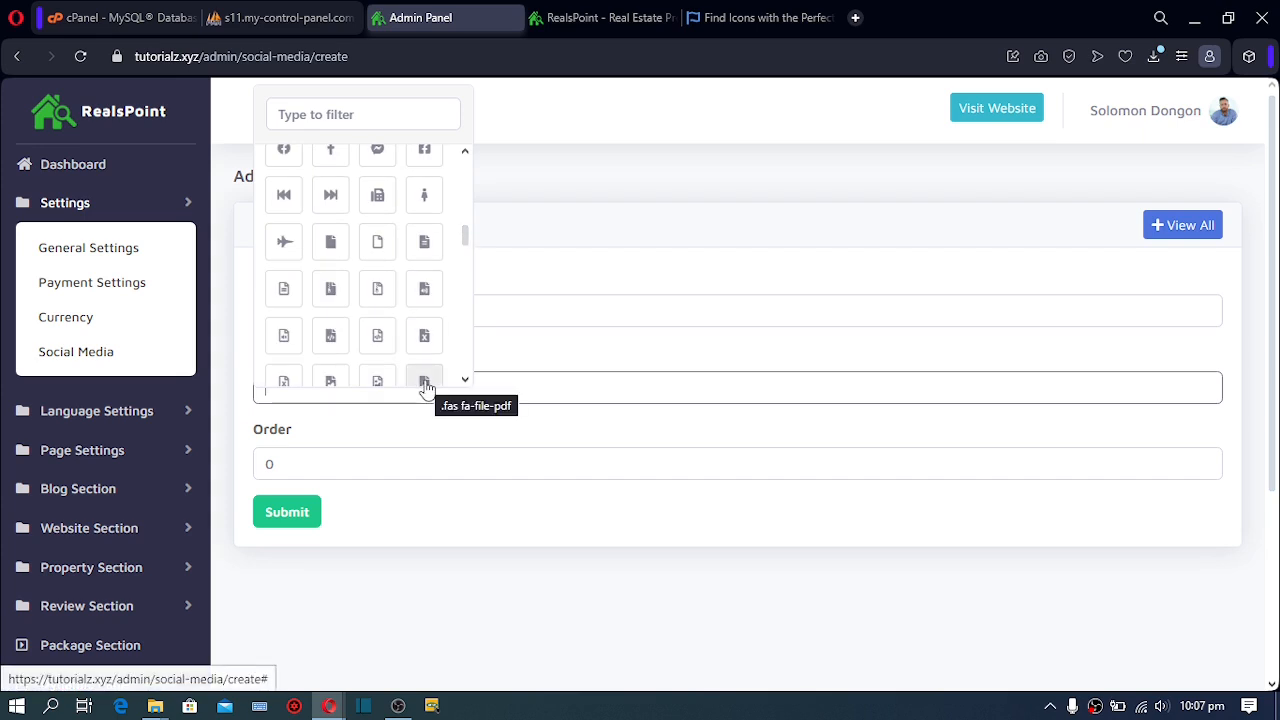
click(357, 114)
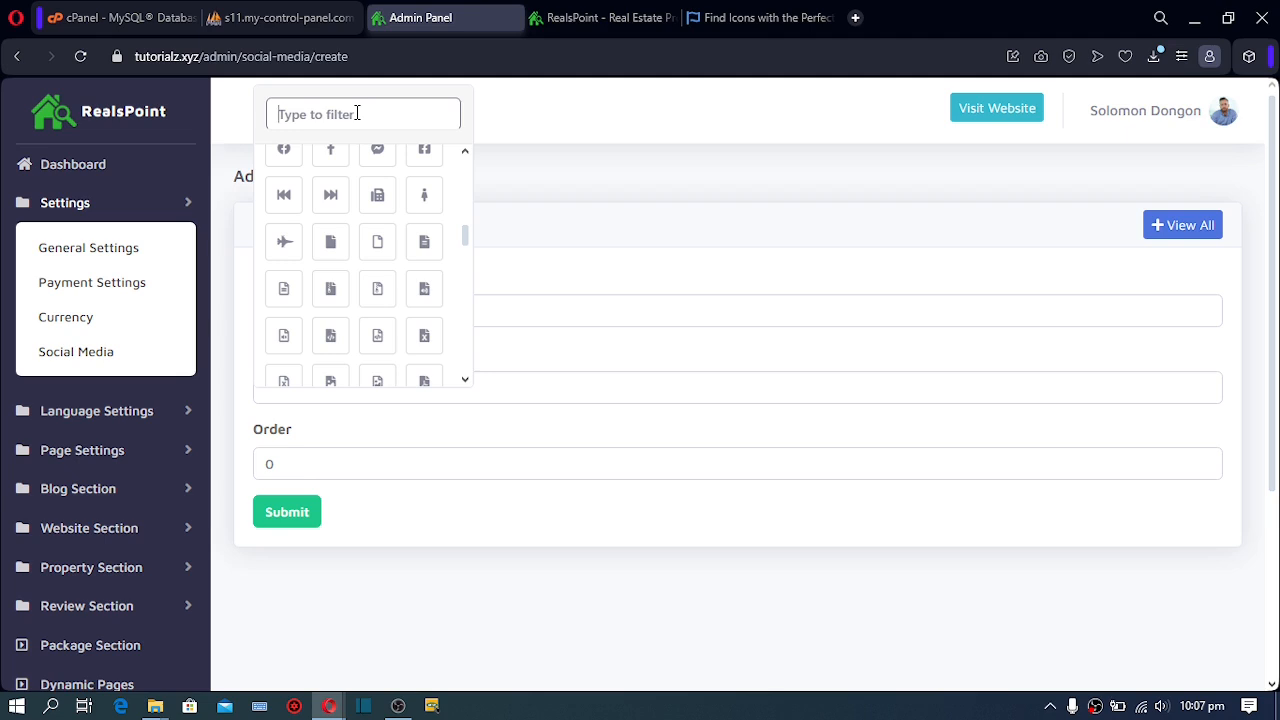
text(Y)
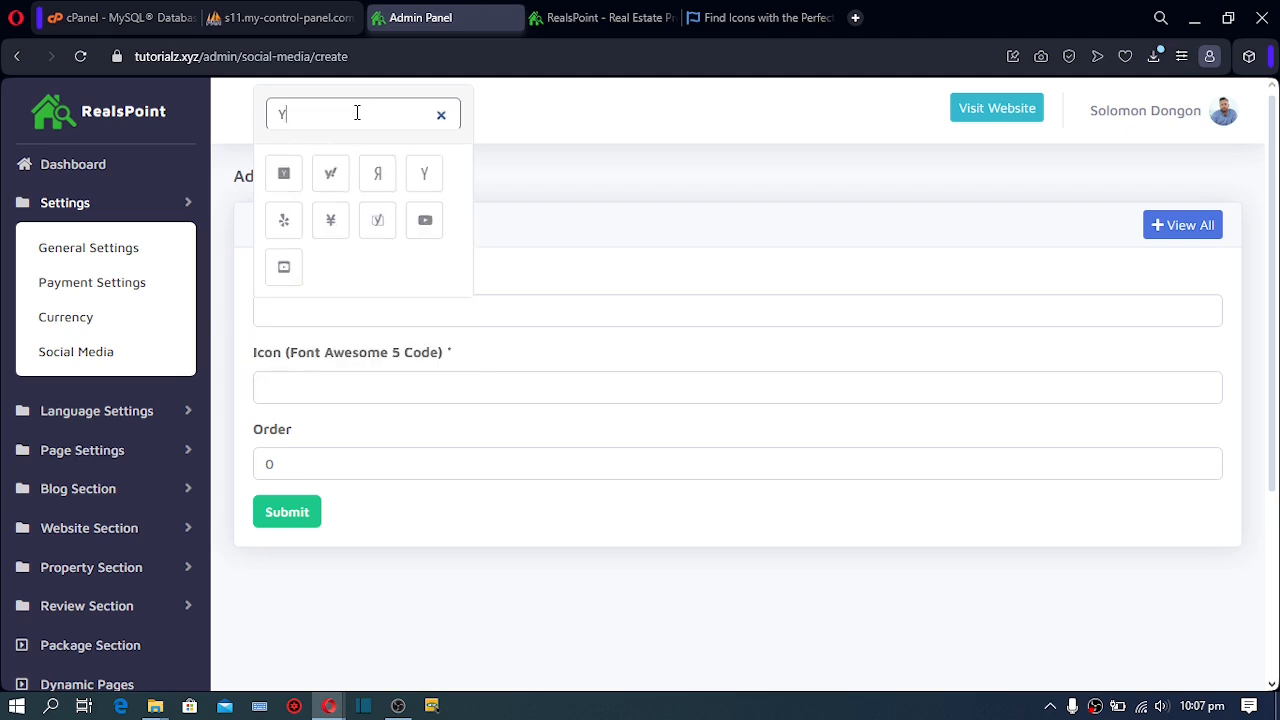
click(427, 226)
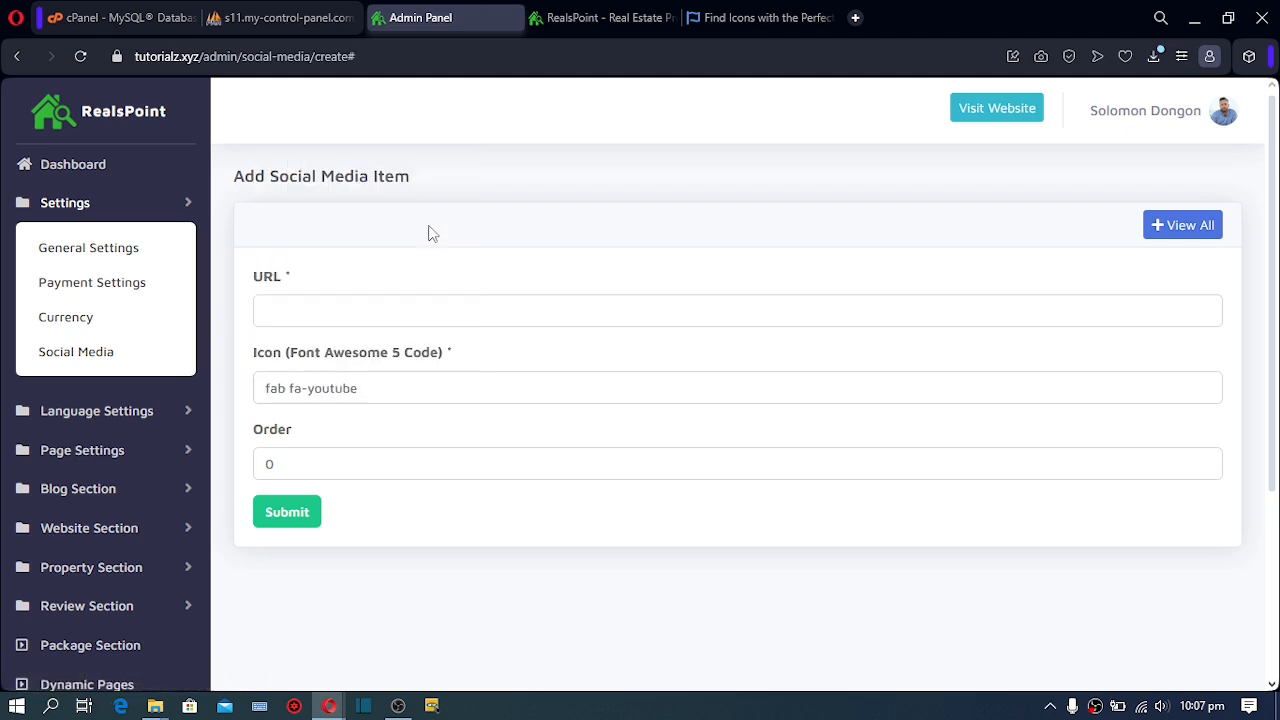
click(366, 388)
click(455, 399)
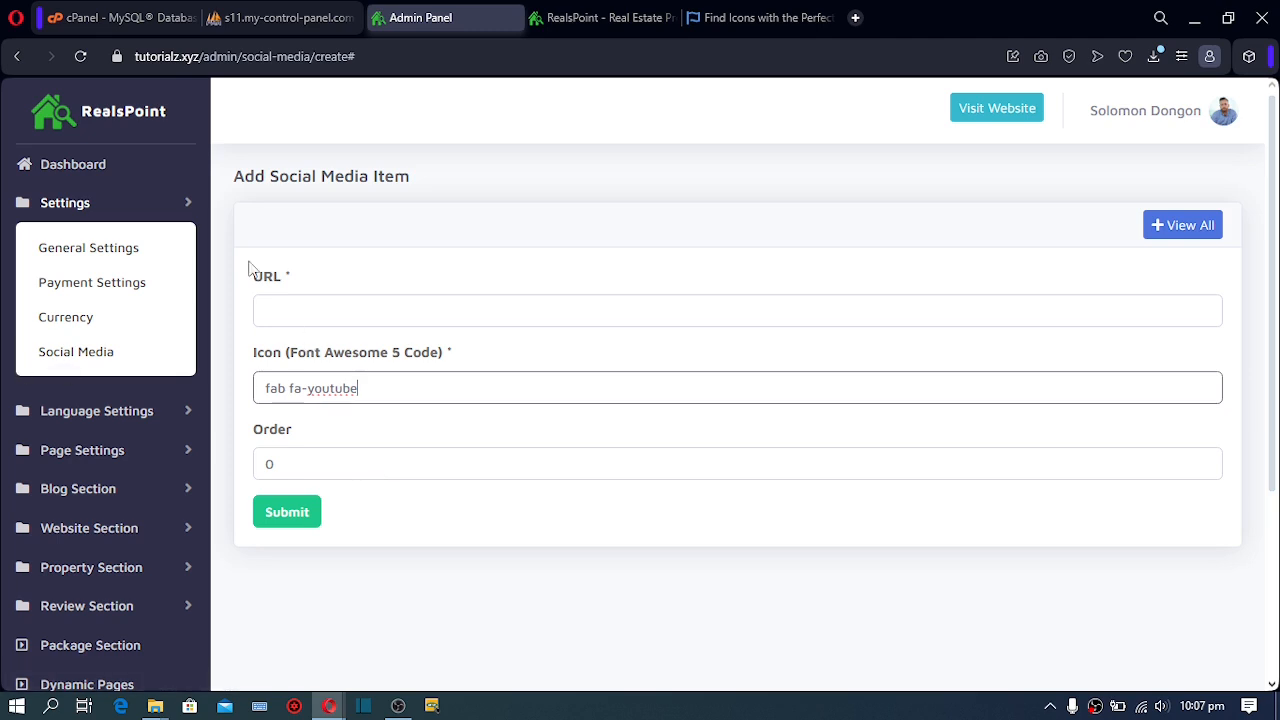
click(176, 203)
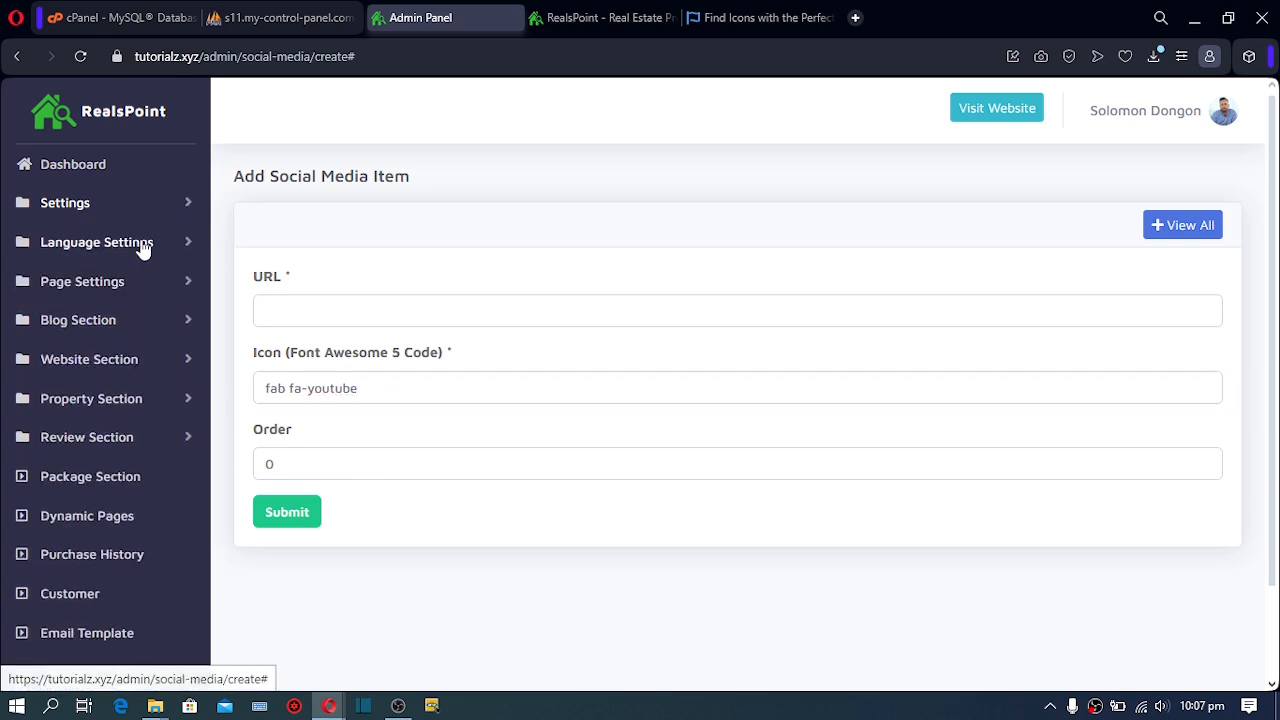
Browse the Menu Text and Website Text language key pages
click(143, 247)
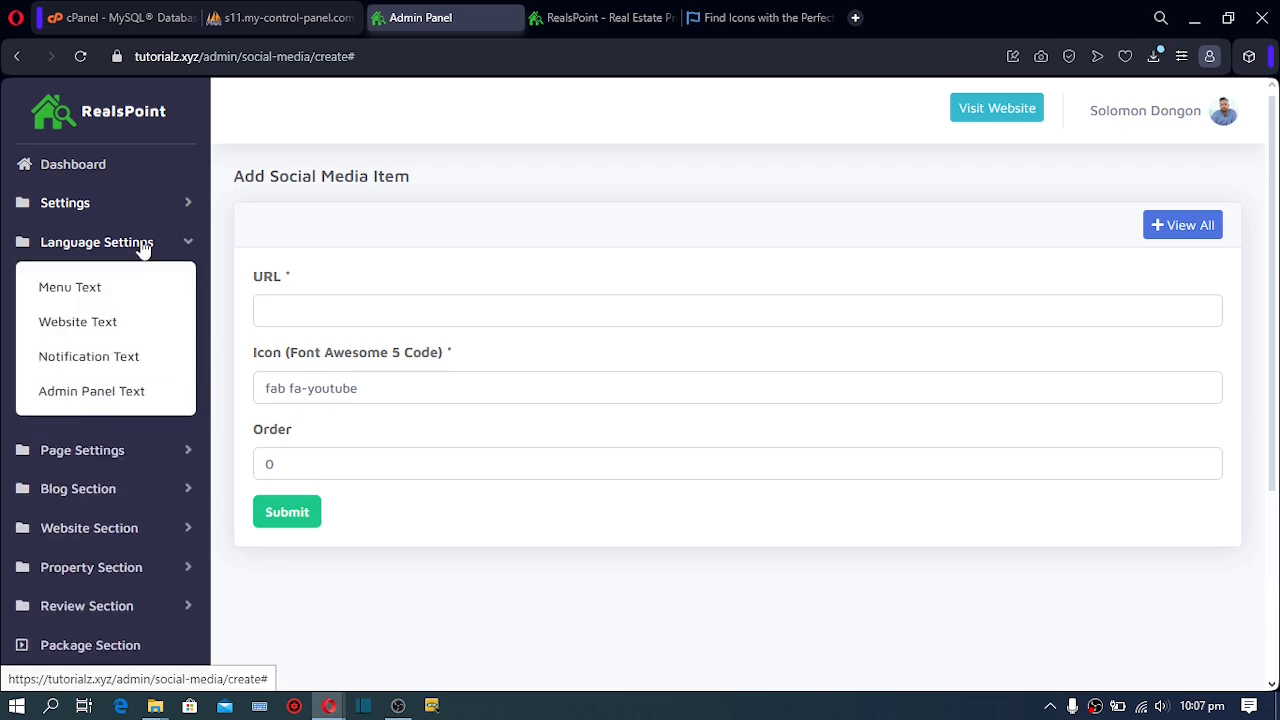
click(103, 297)
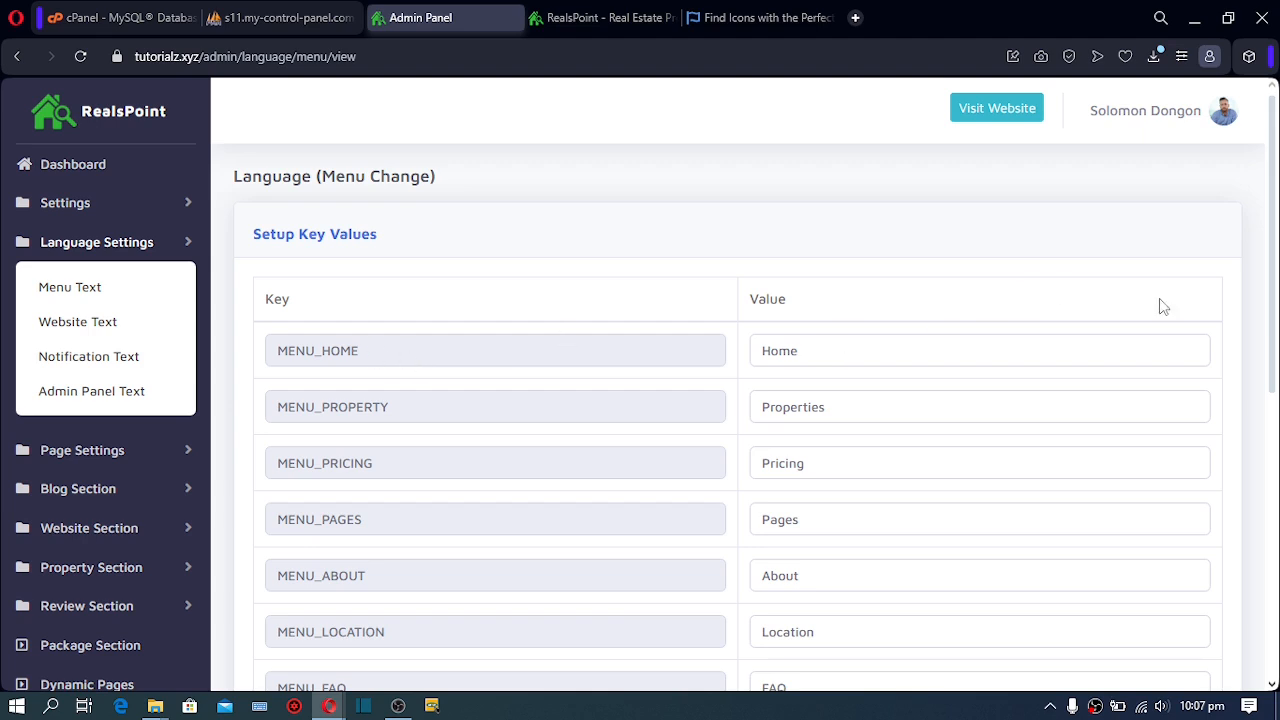
scroll(1276, 296, down, 6)
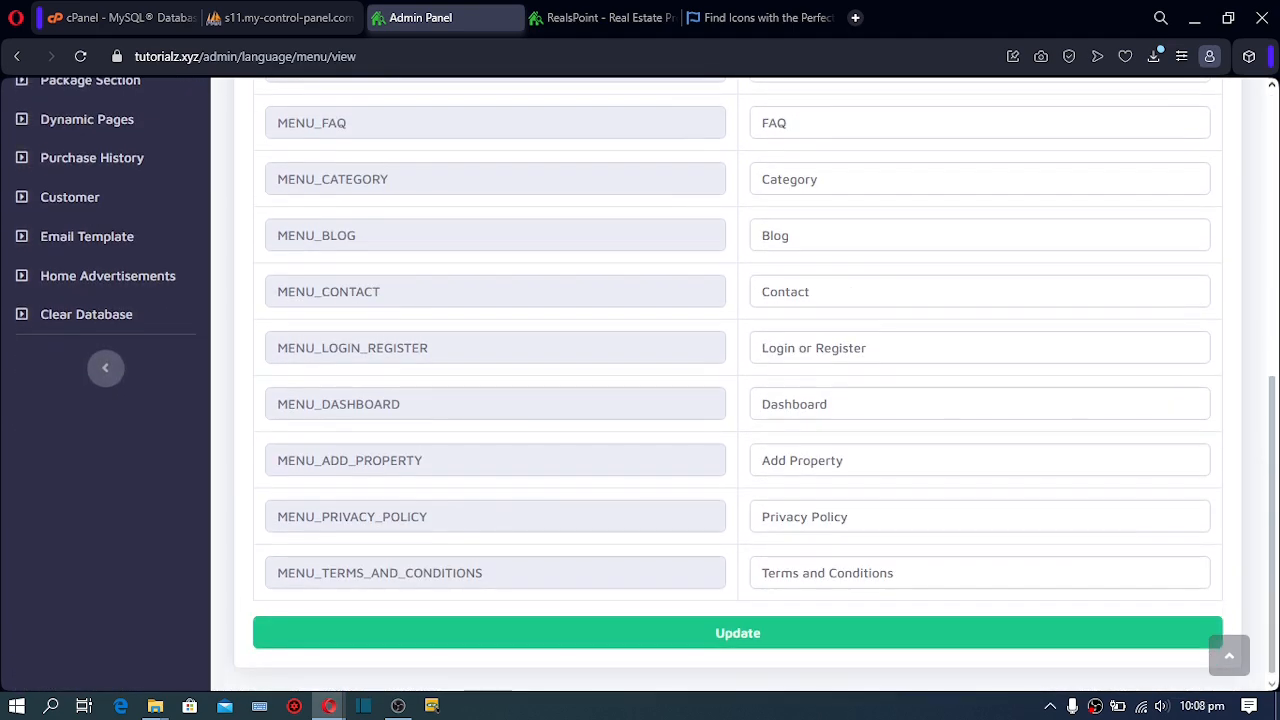
scroll(1276, 296, up, 6)
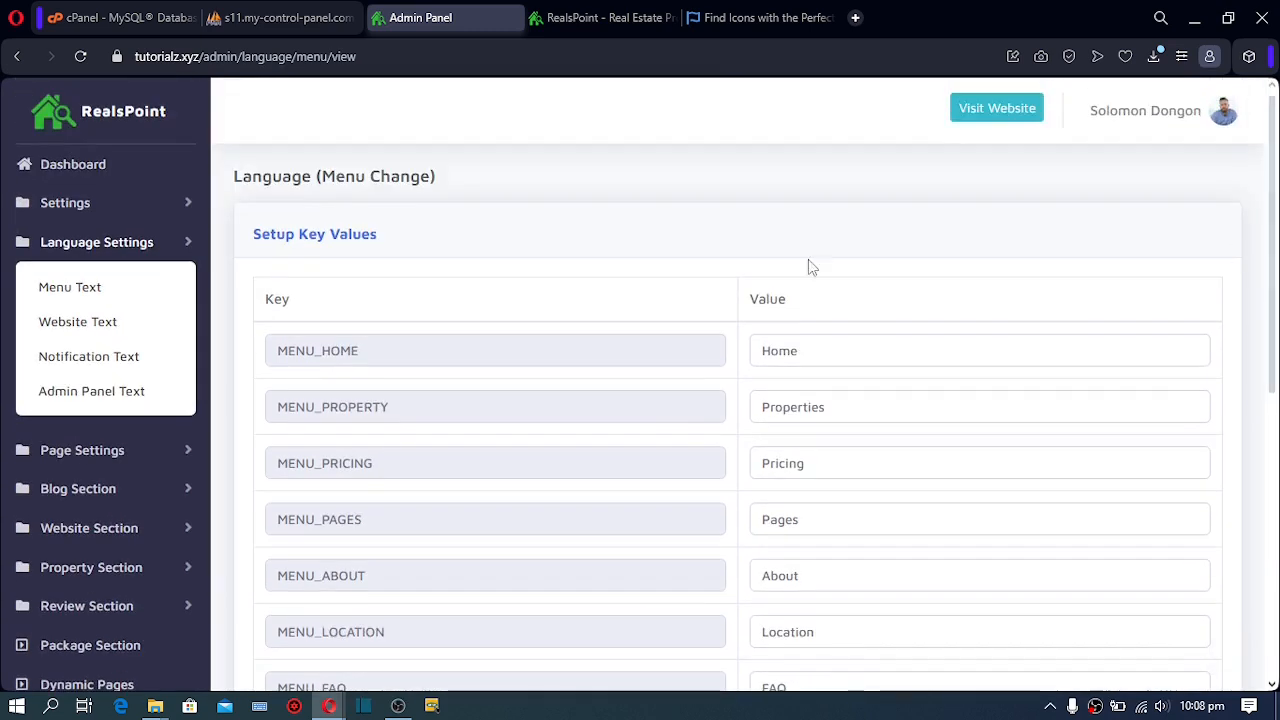
click(106, 327)
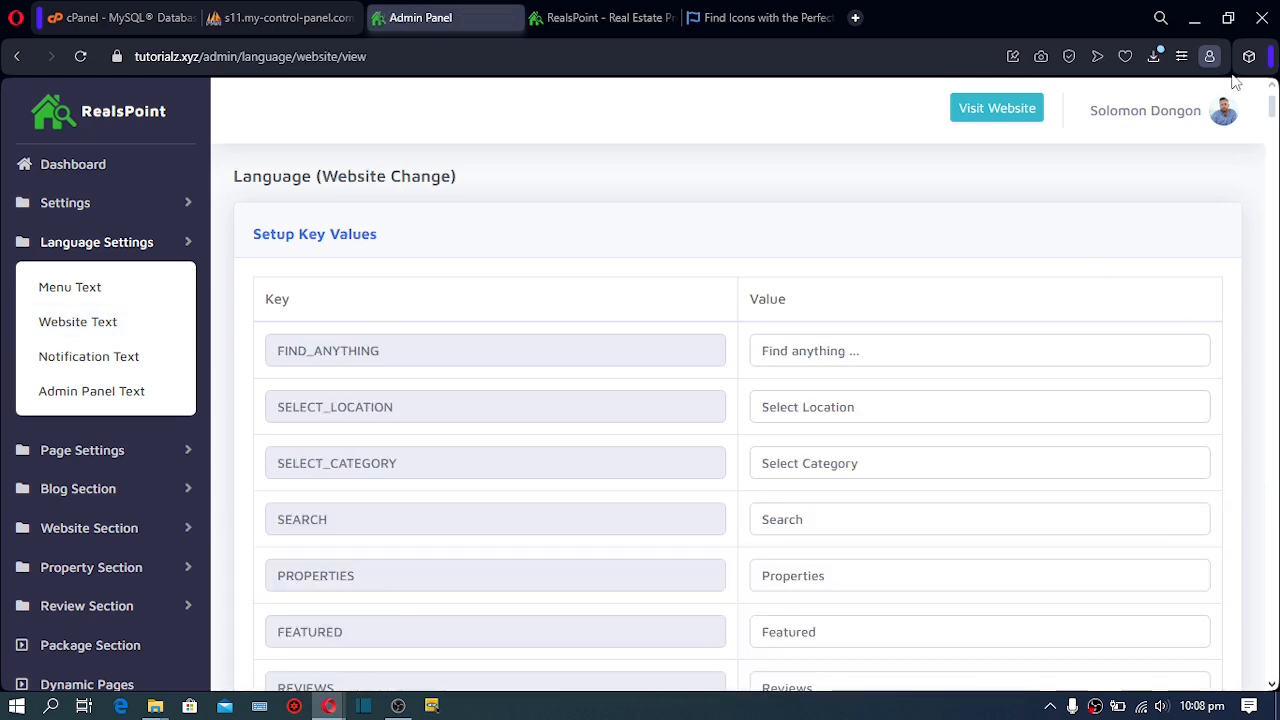
drag(1271, 105, 1275, 63)
Review the Notification Text and Admin Panel Text keys, such as ADMIN_PANEL and SETTINGS
click(90, 367)
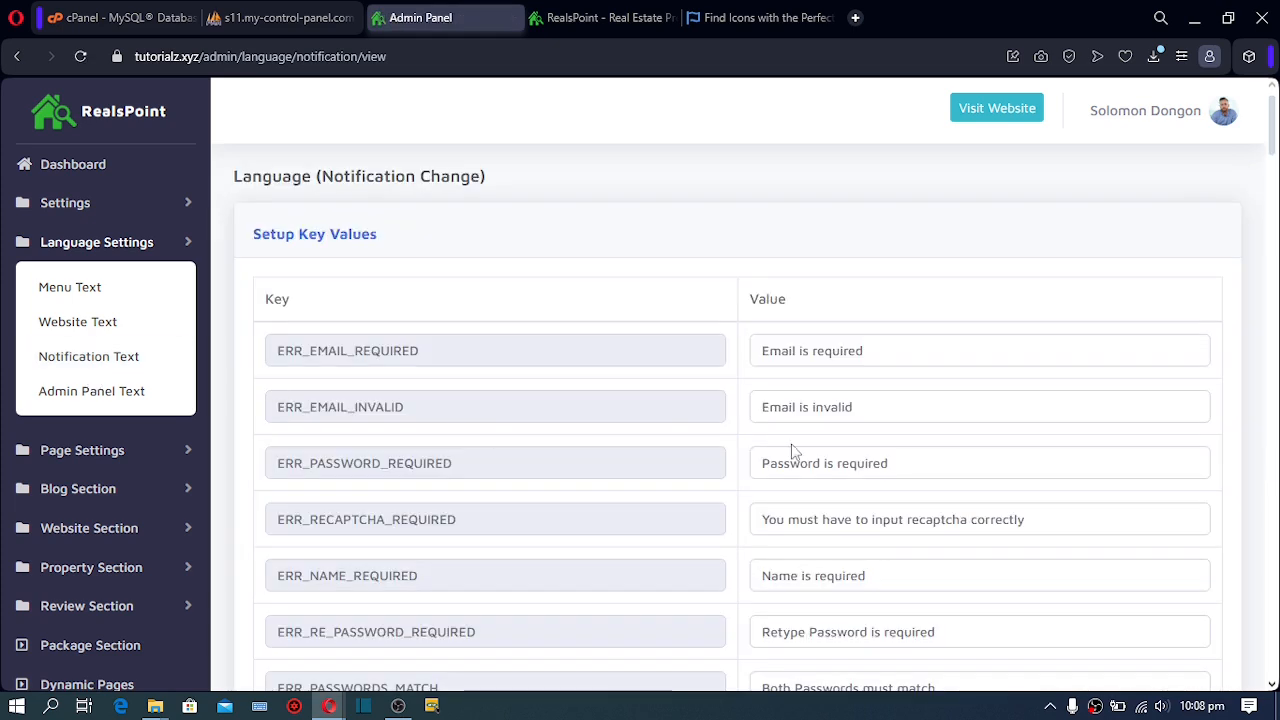
click(128, 393)
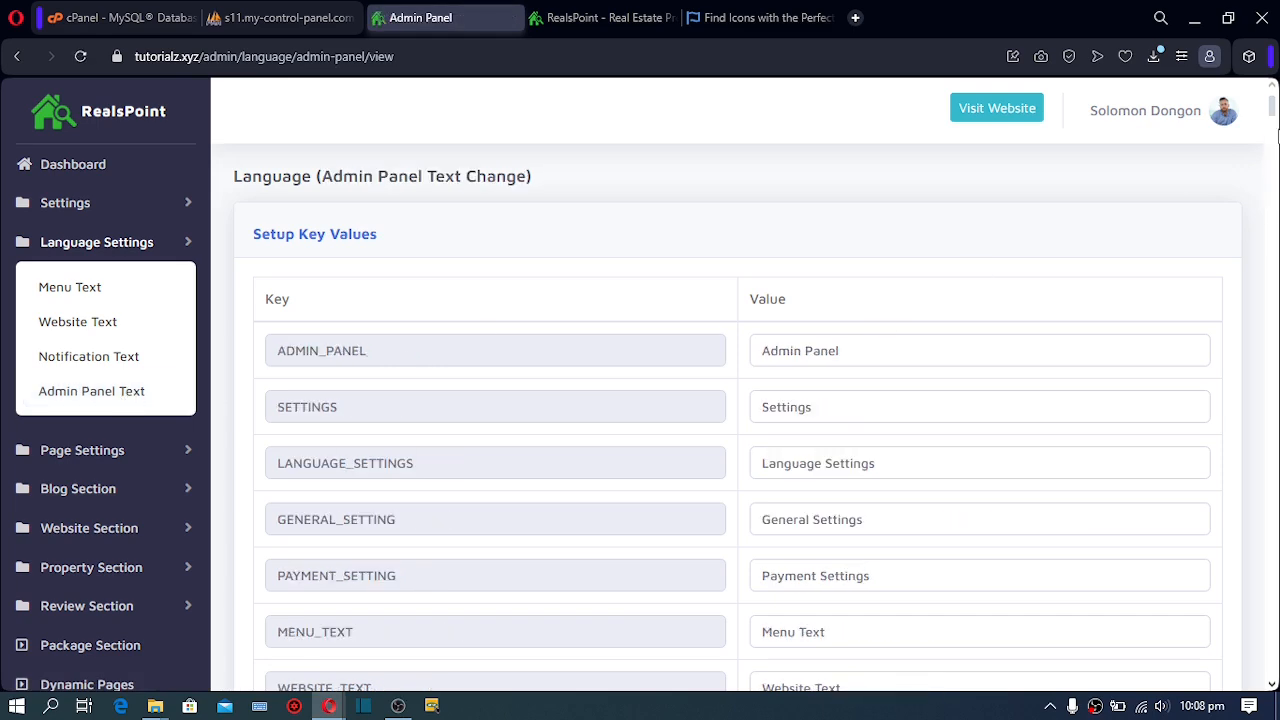
drag(1275, 118, 1066, 8)
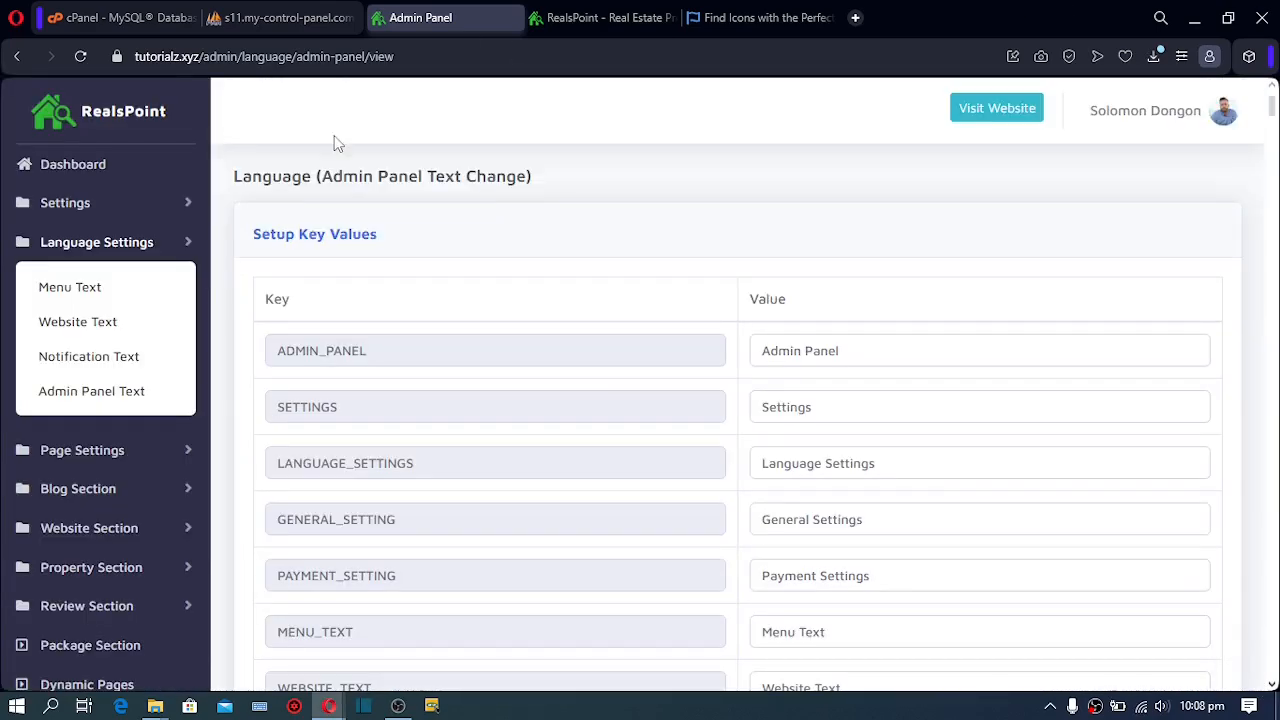
click(147, 243)
In Home page settings, inspect the SEO title and empty meta description, then show the Search section
click(133, 290)
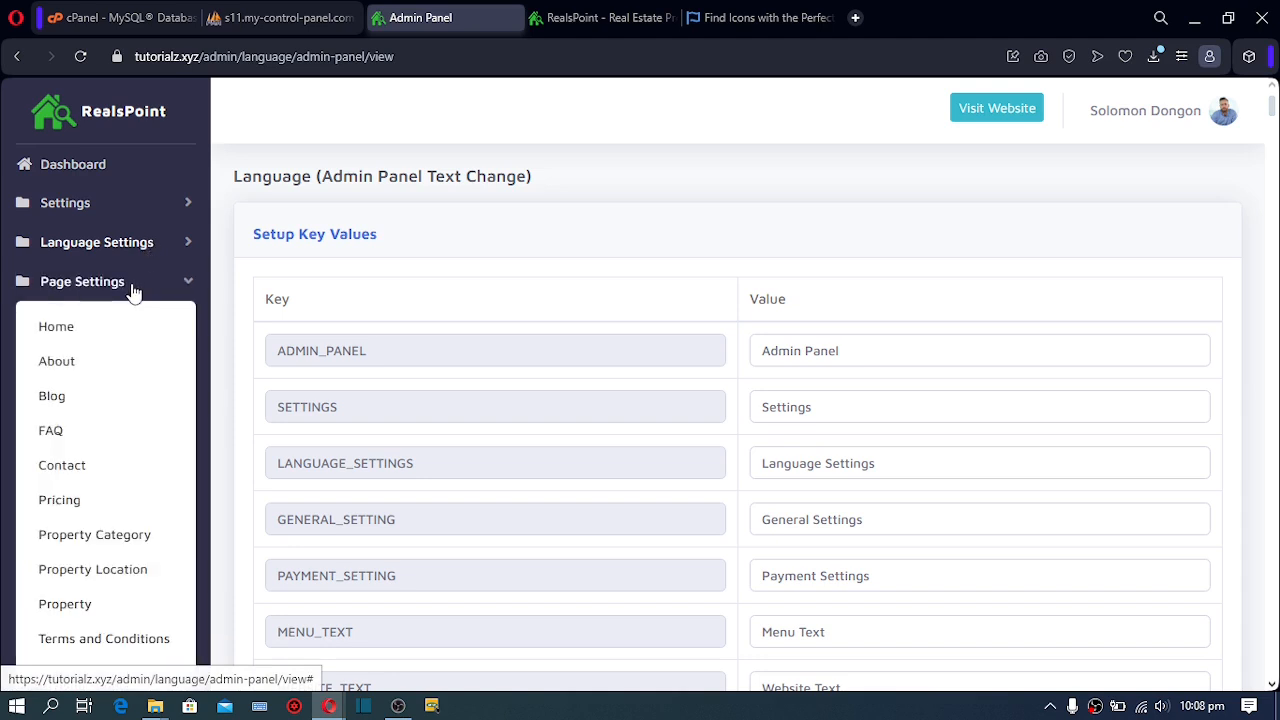
click(86, 340)
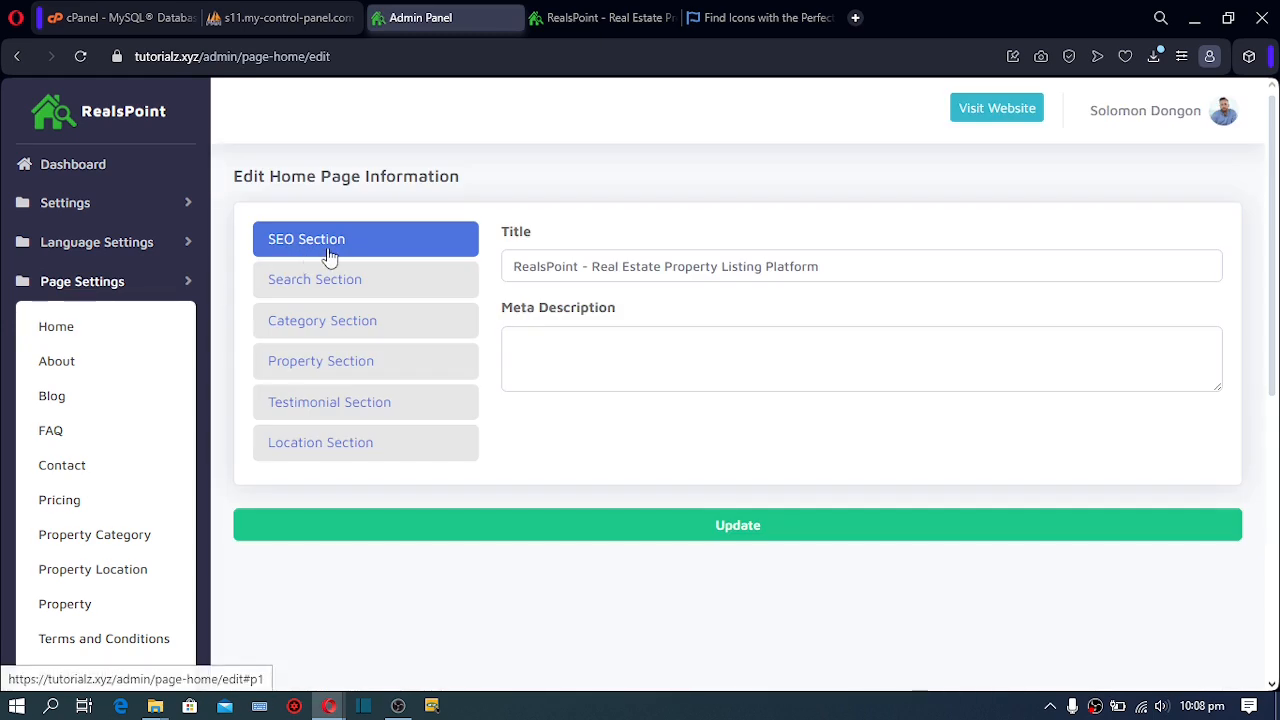
click(577, 265)
drag(672, 266, 690, 266)
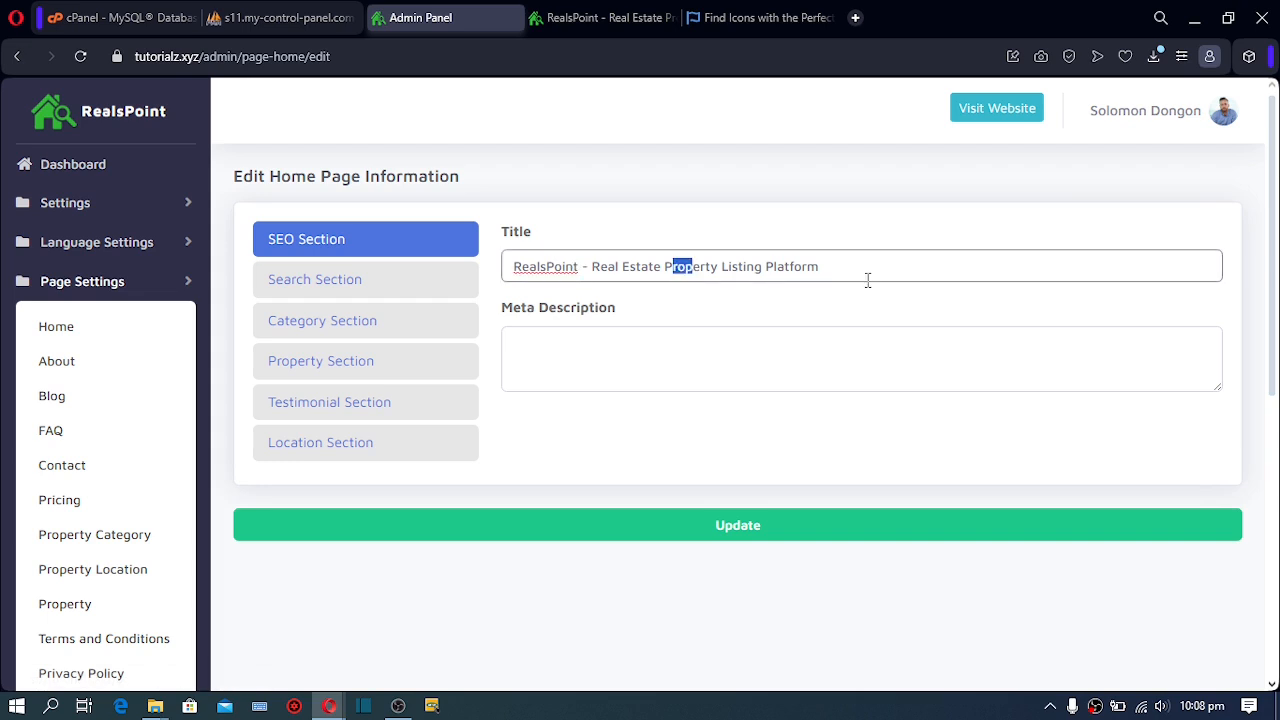
drag(822, 266, 506, 266)
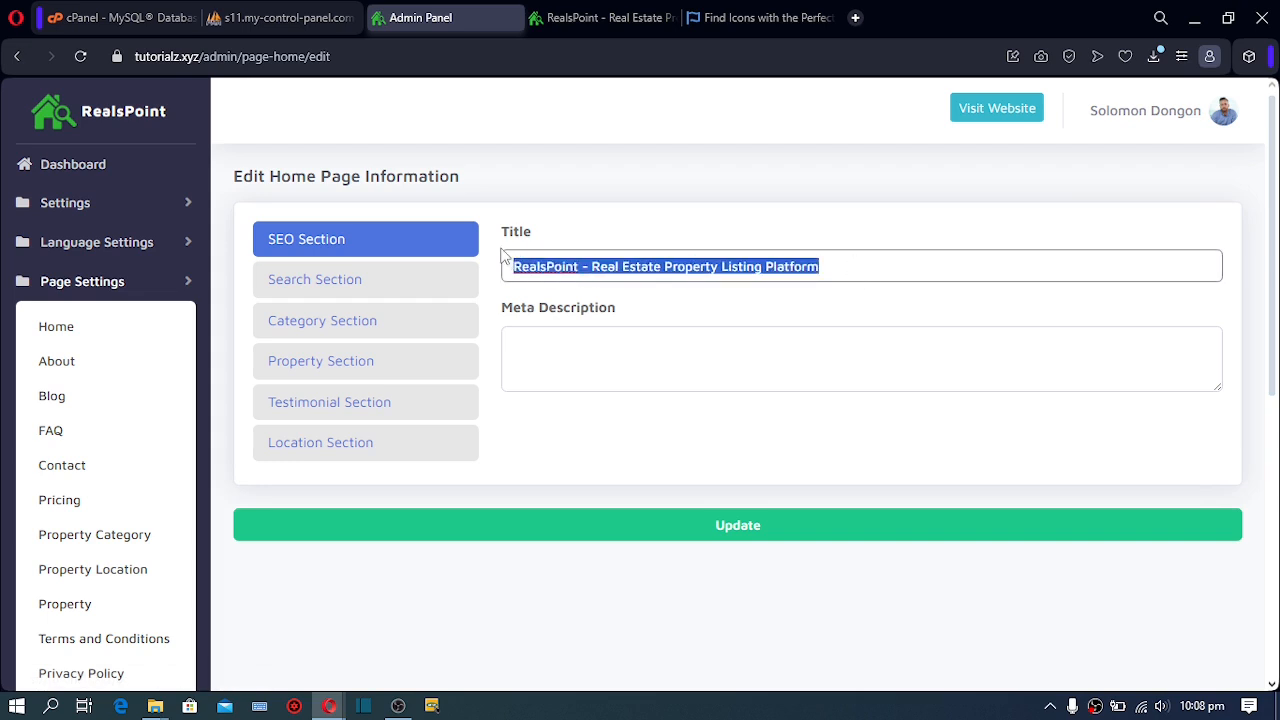
click(552, 268)
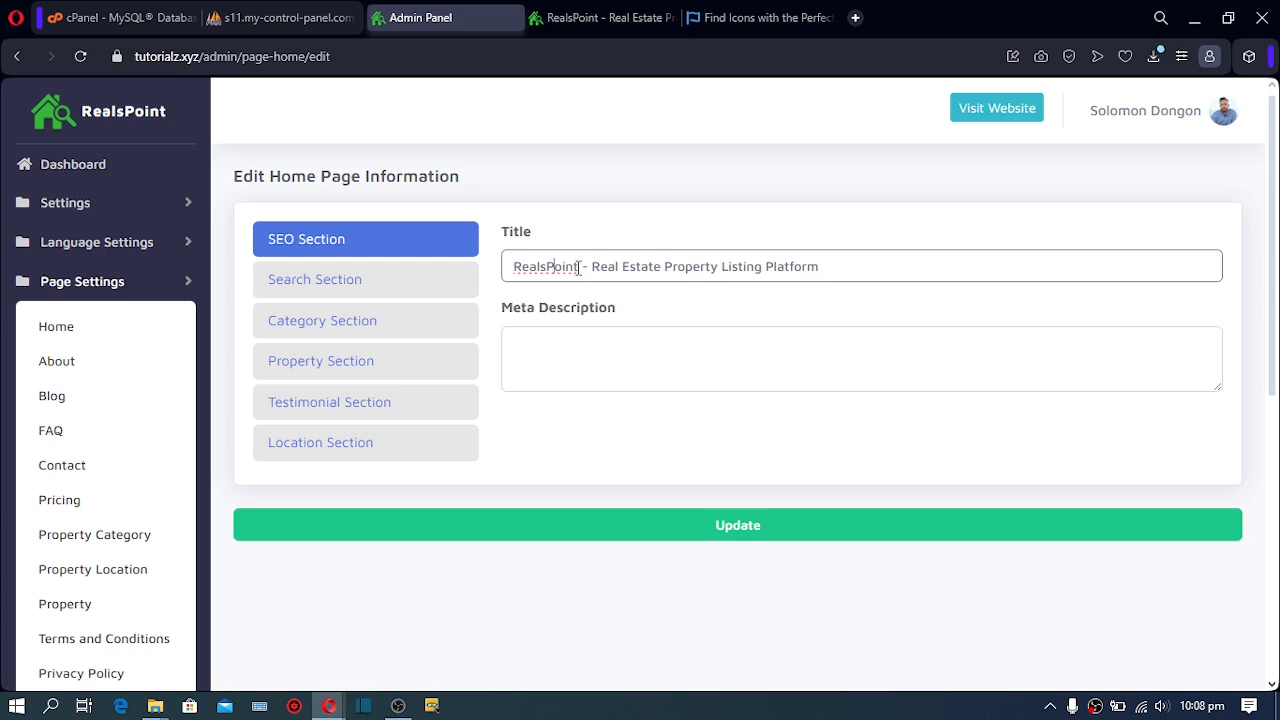
drag(578, 267, 496, 270)
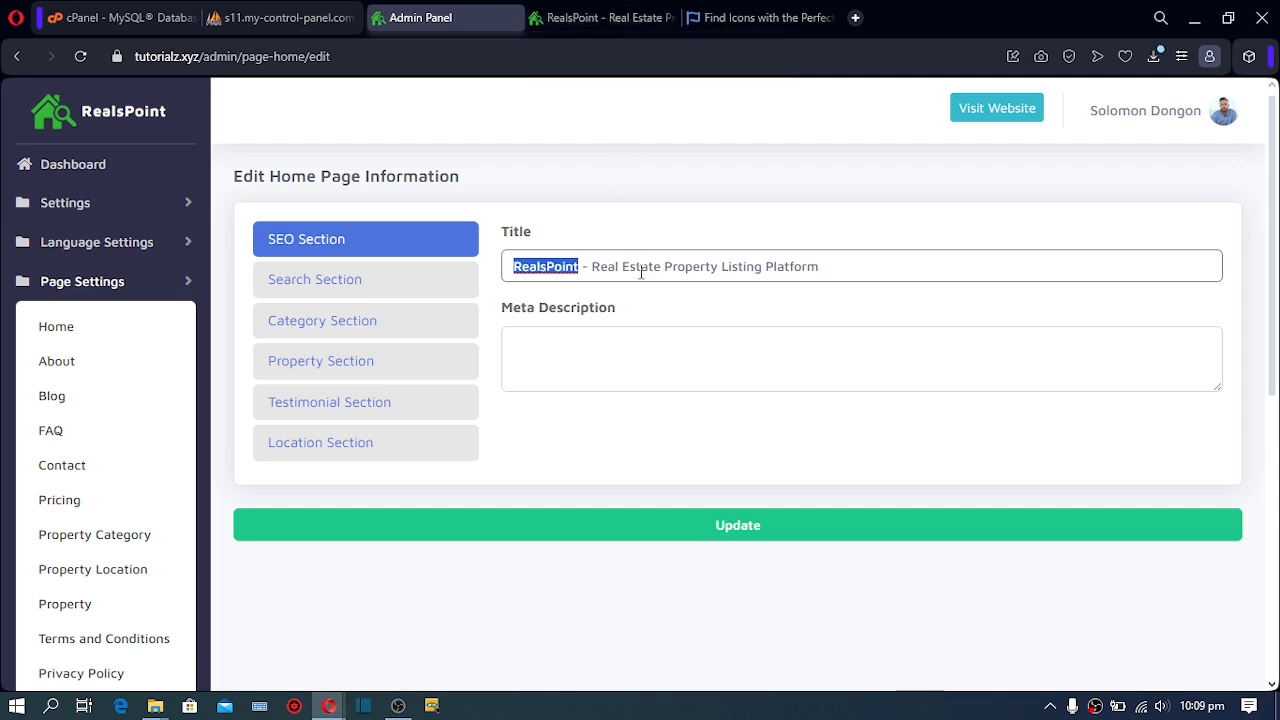
click(783, 277)
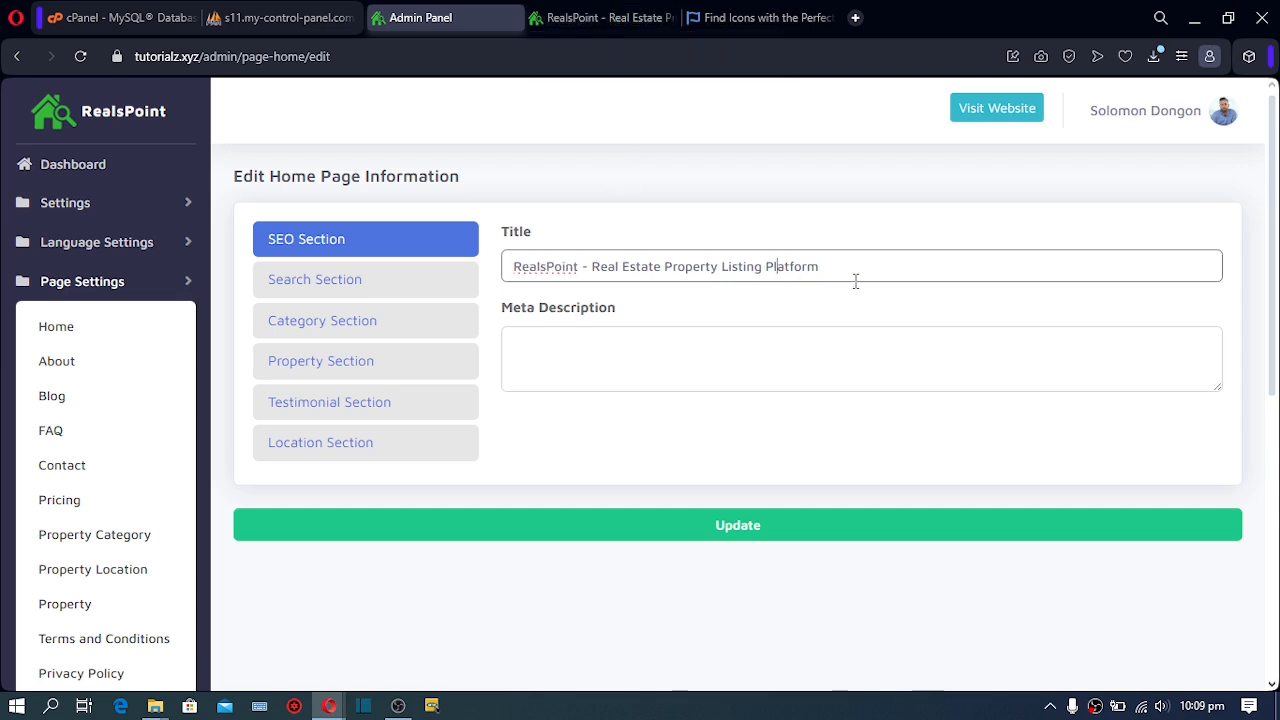
drag(829, 266, 443, 311)
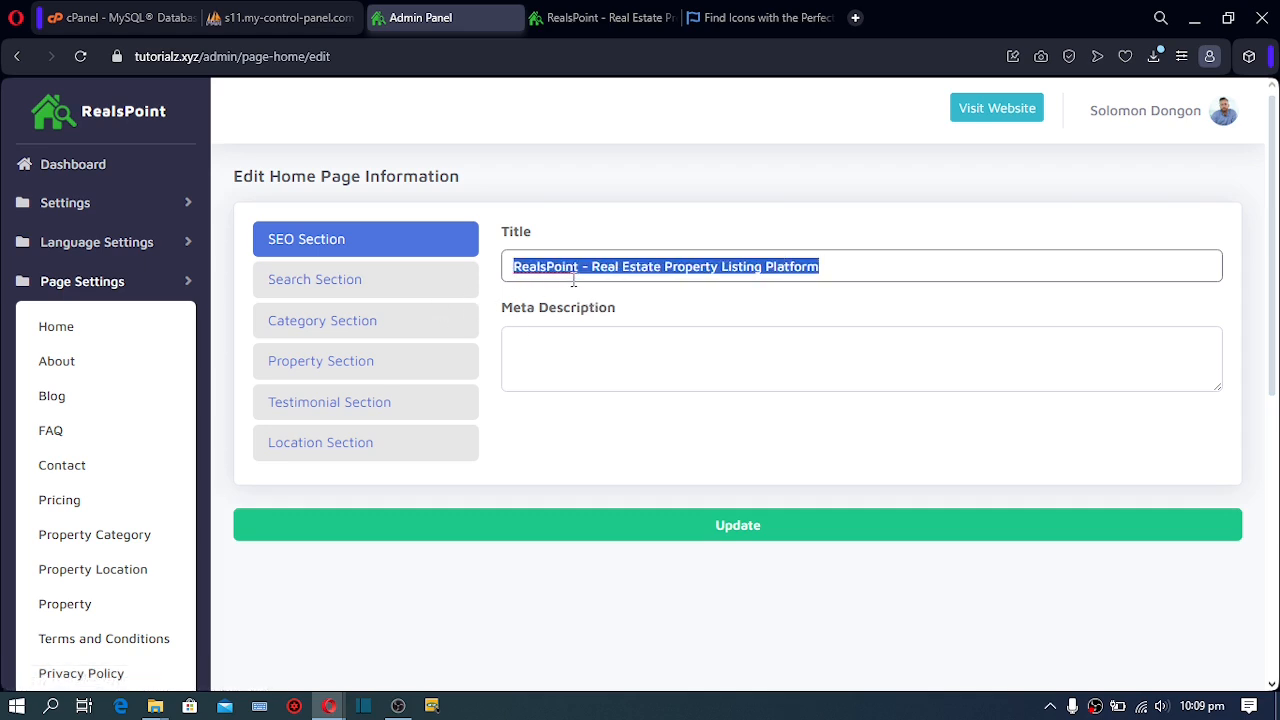
click(545, 347)
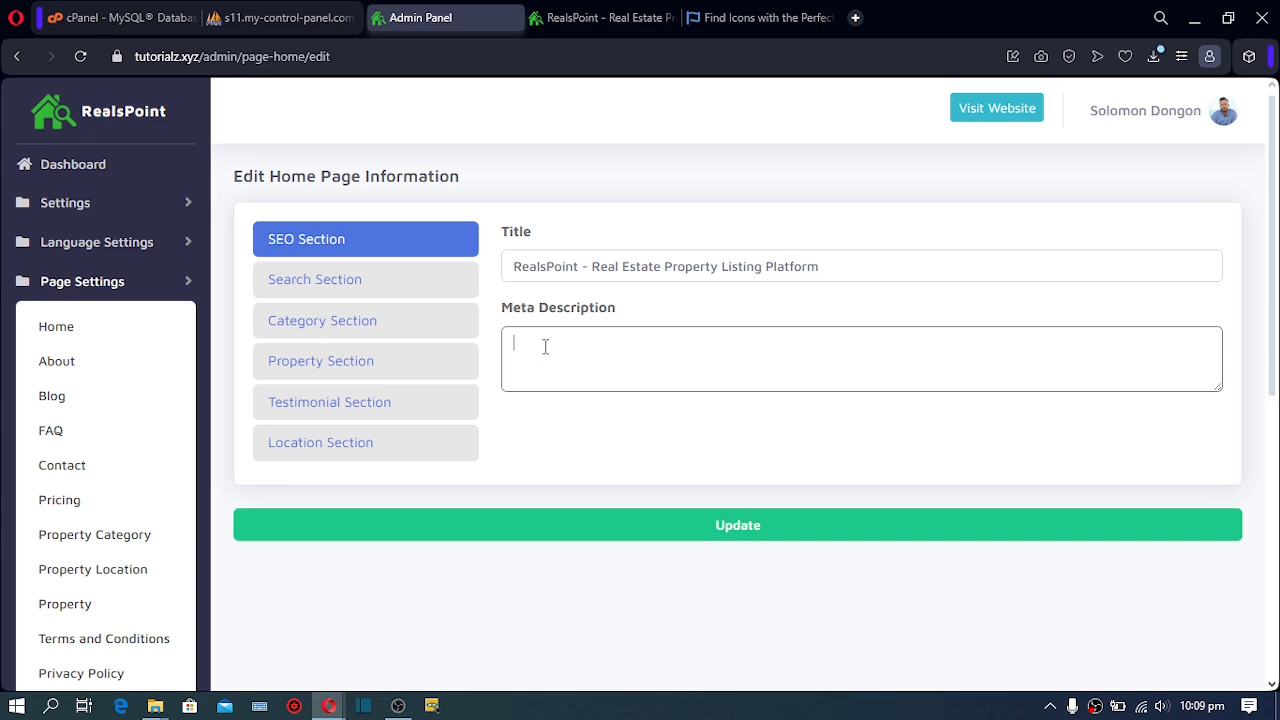
click(306, 295)
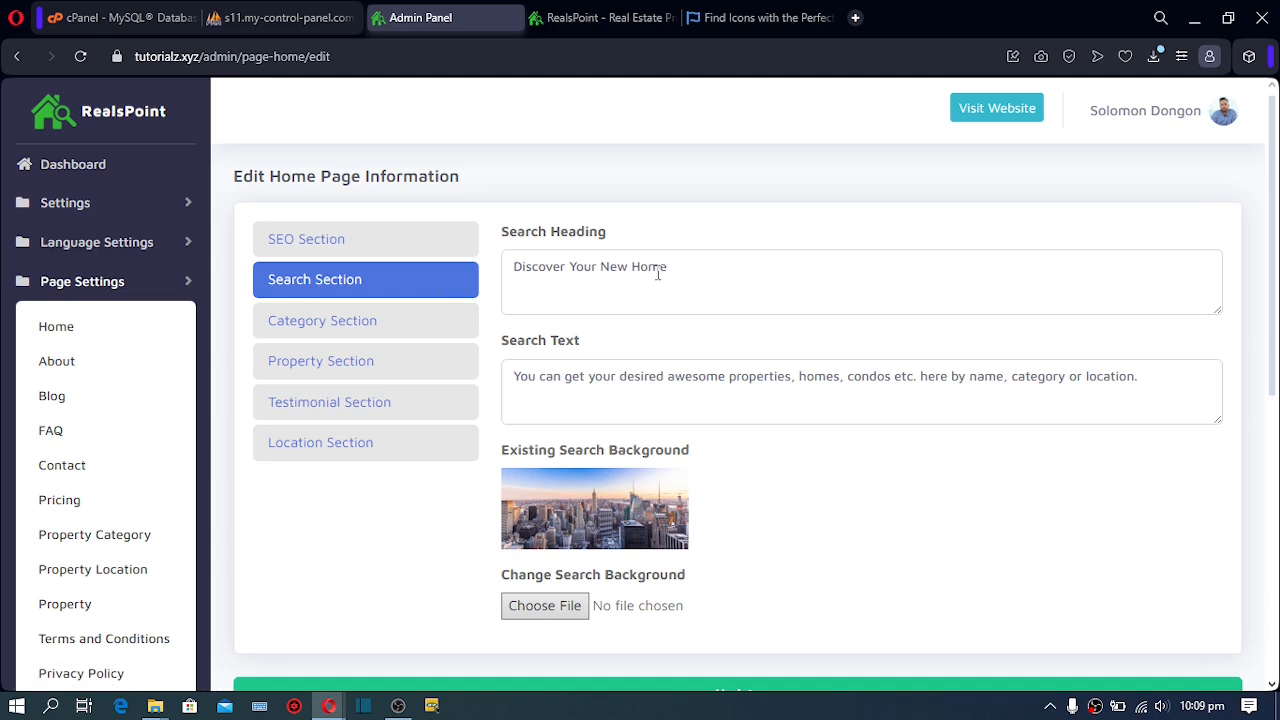
Compare the home page Search section text with the live site's hero section
click(605, 17)
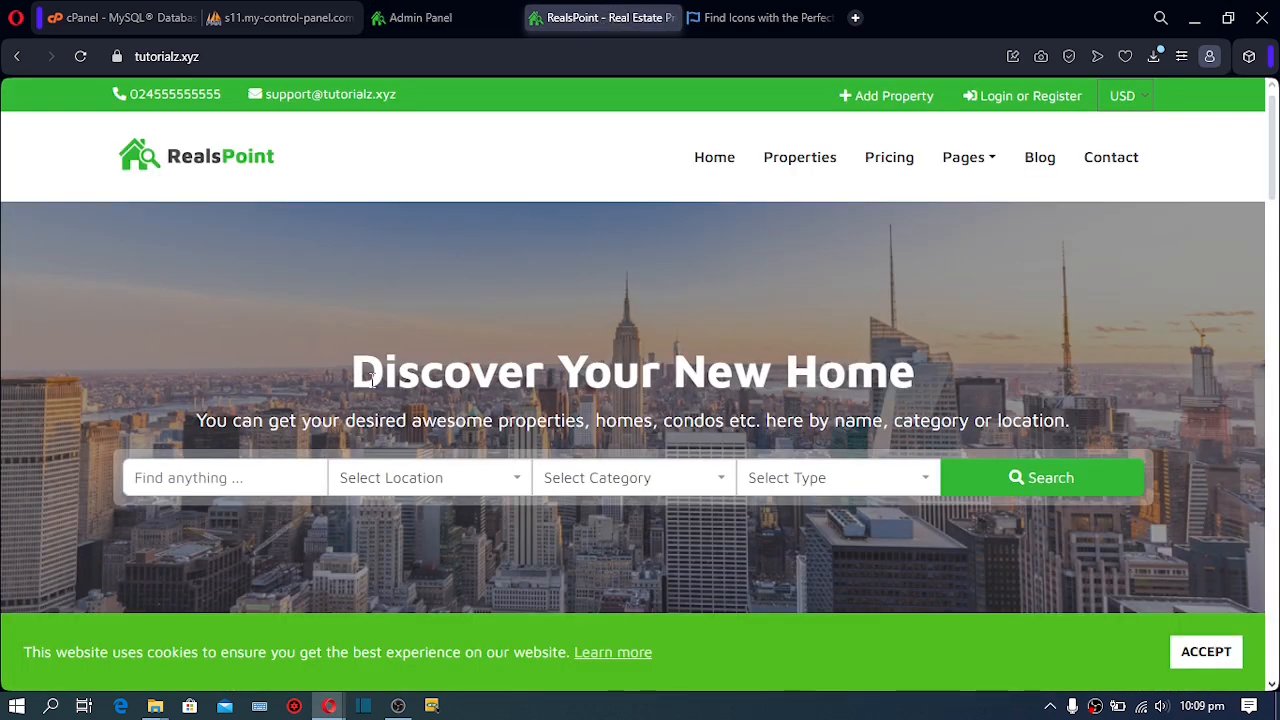
click(490, 17)
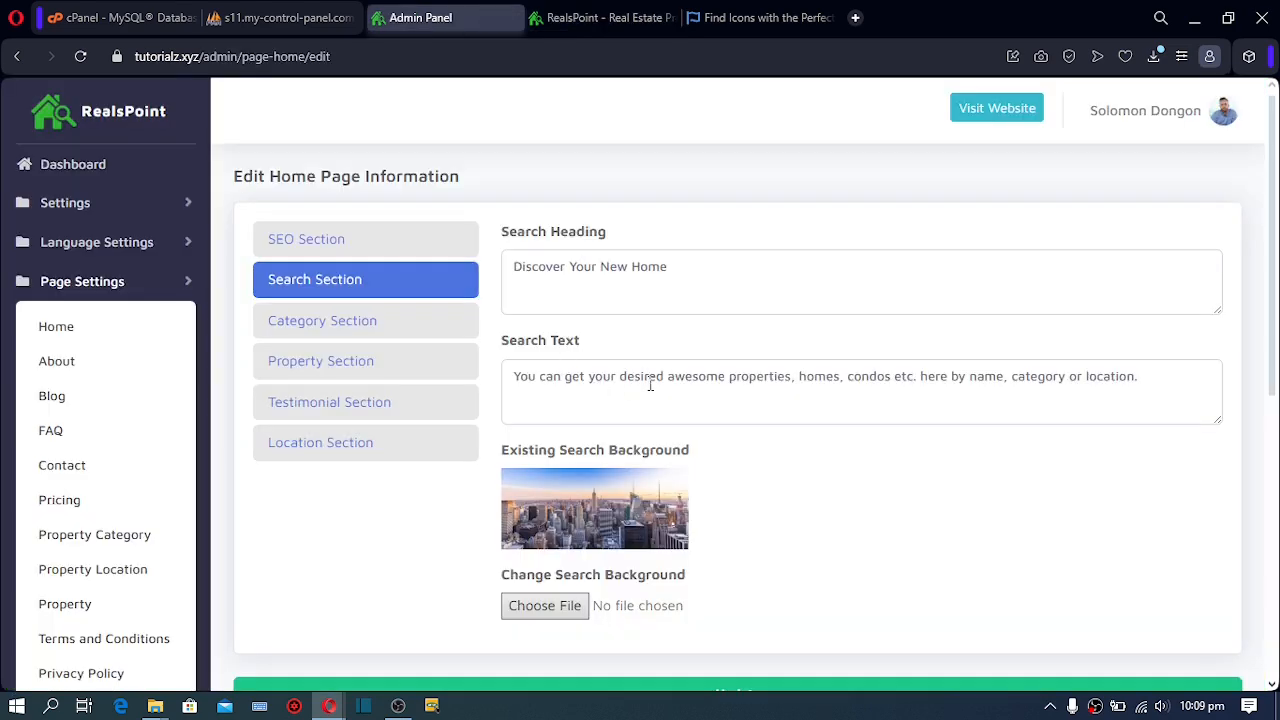
click(756, 380)
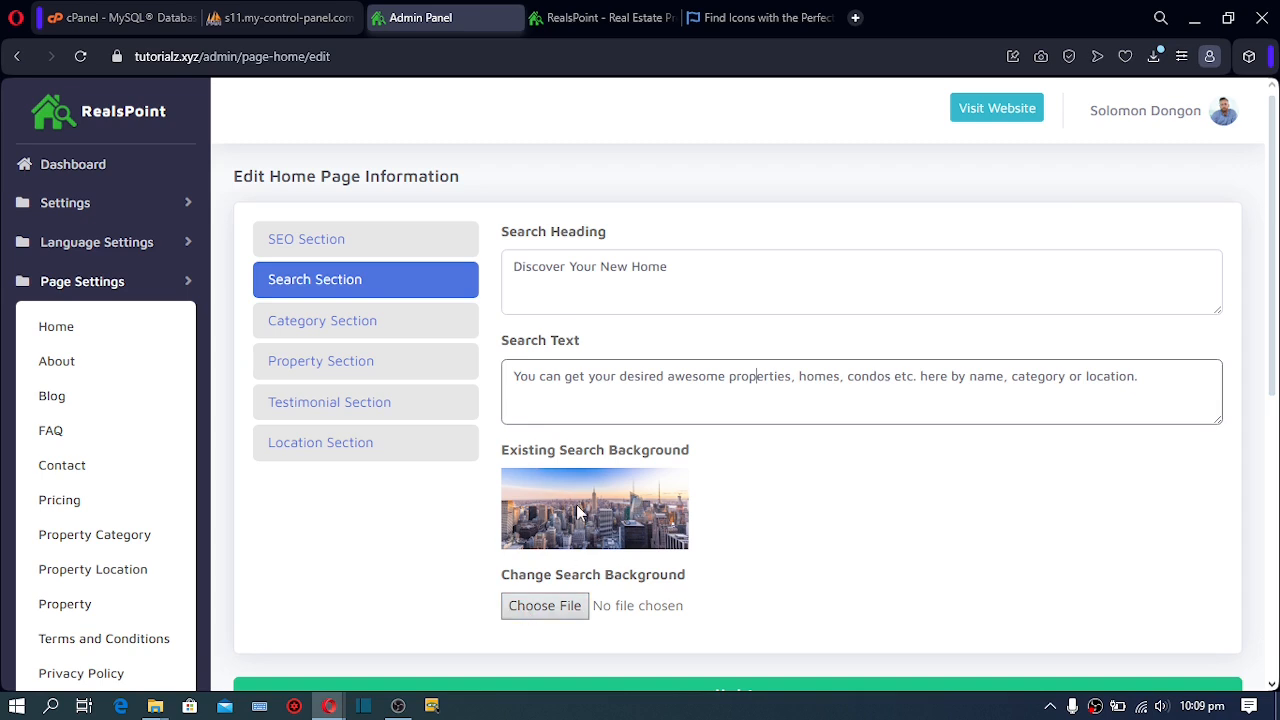
click(614, 22)
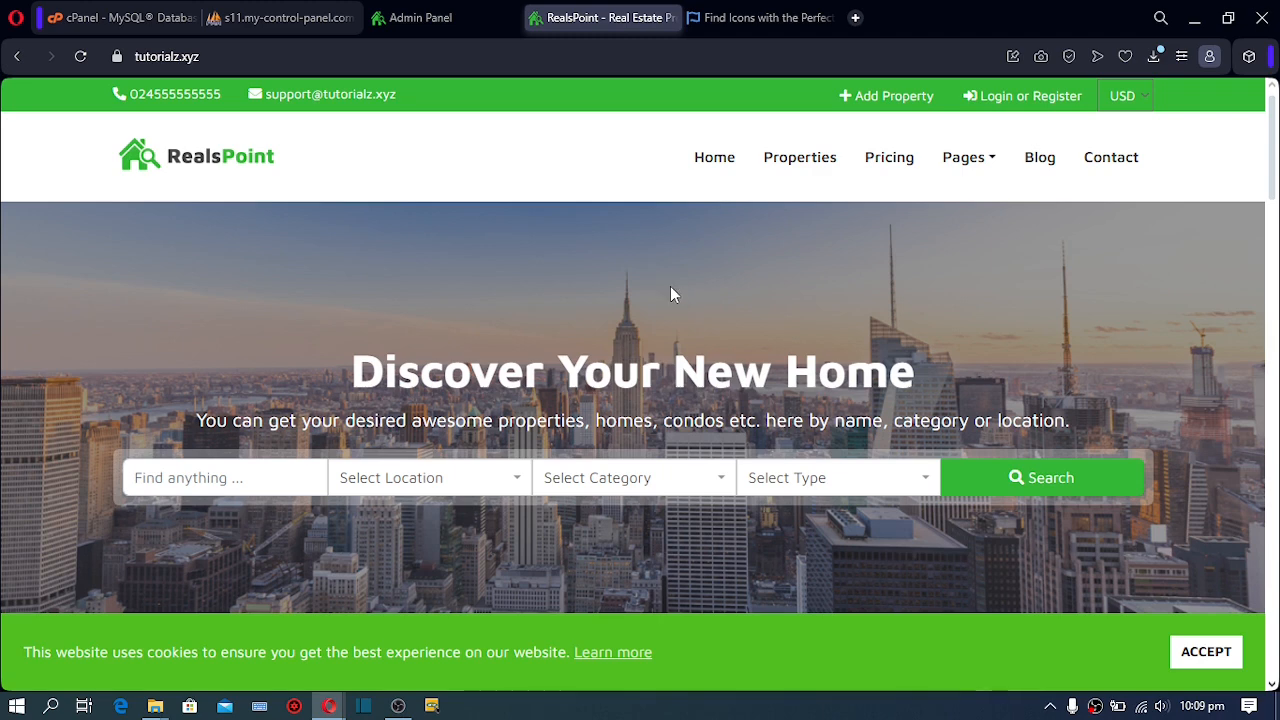
click(446, 20)
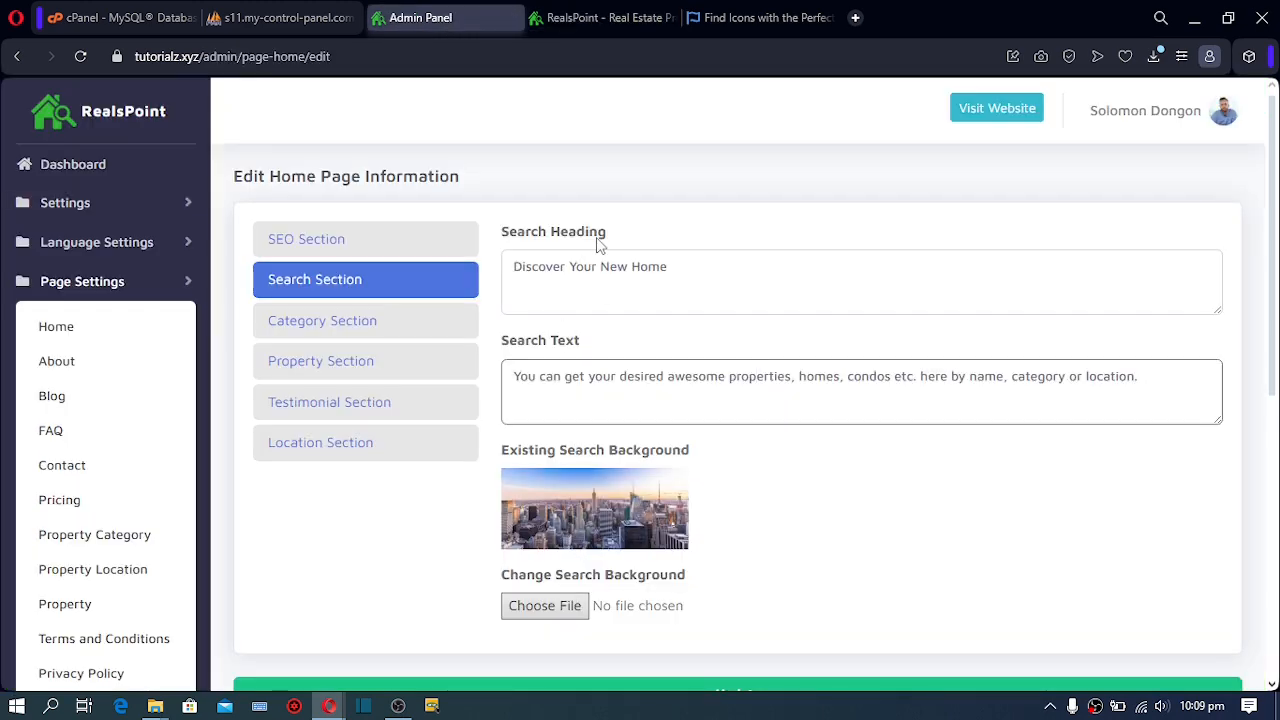
click(592, 14)
click(420, 17)
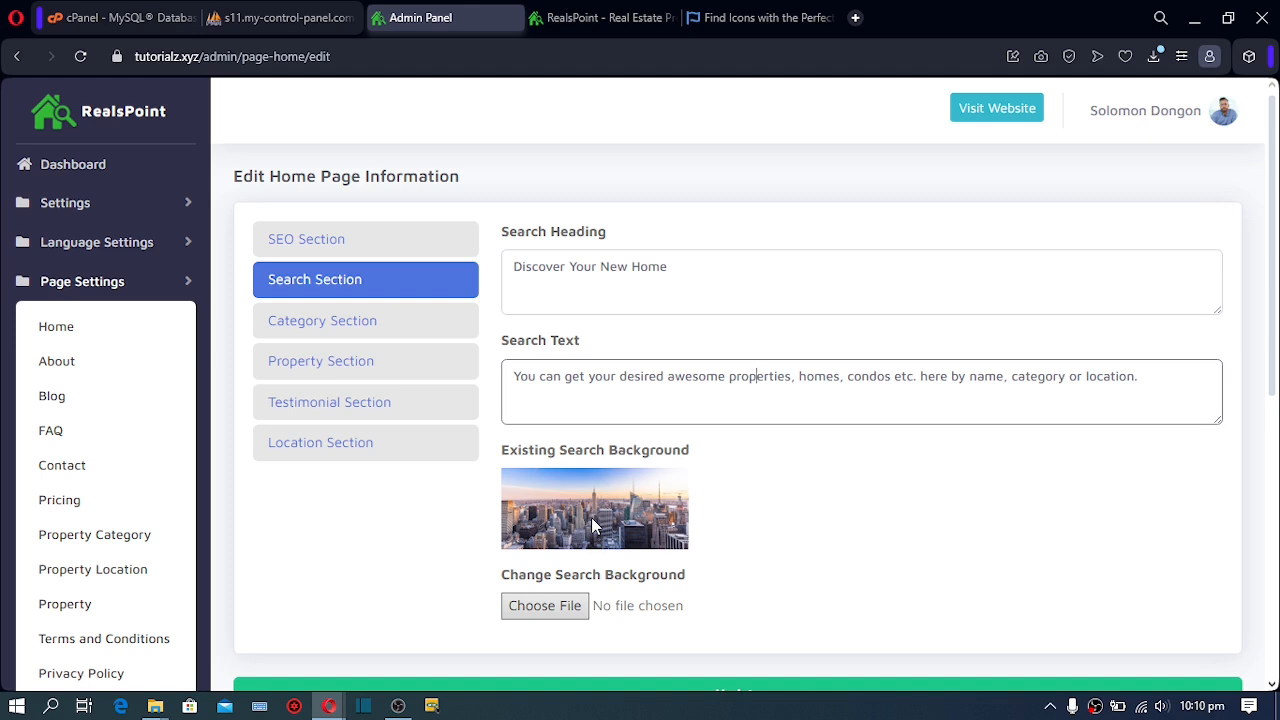
Step through the Category, Featured Properties and Testimonial section settings, glancing at the live site
click(343, 321)
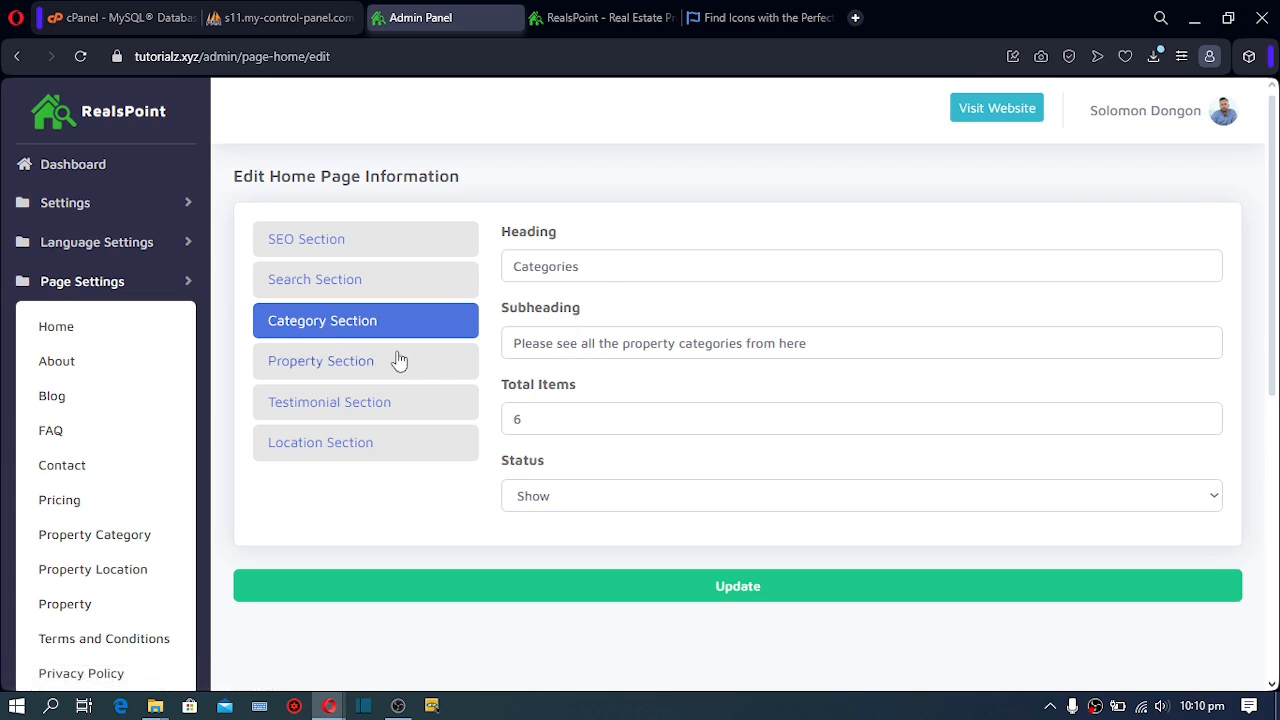
click(368, 364)
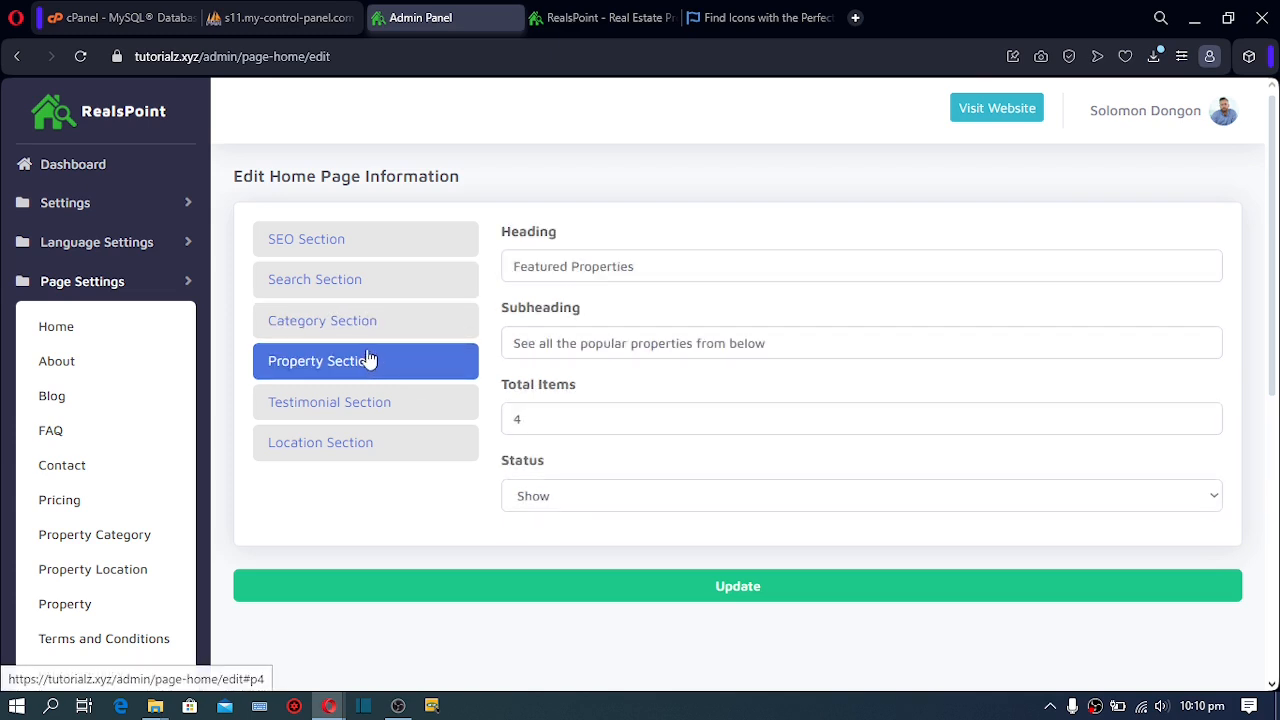
click(371, 404)
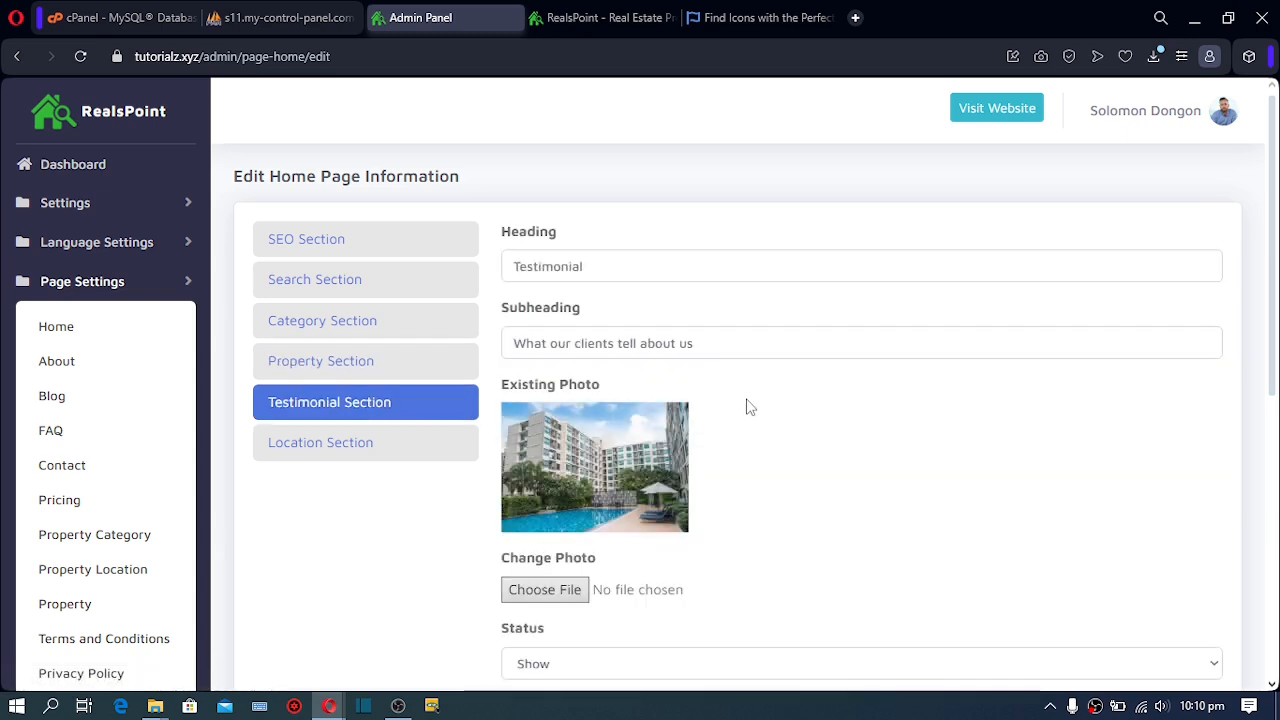
click(627, 20)
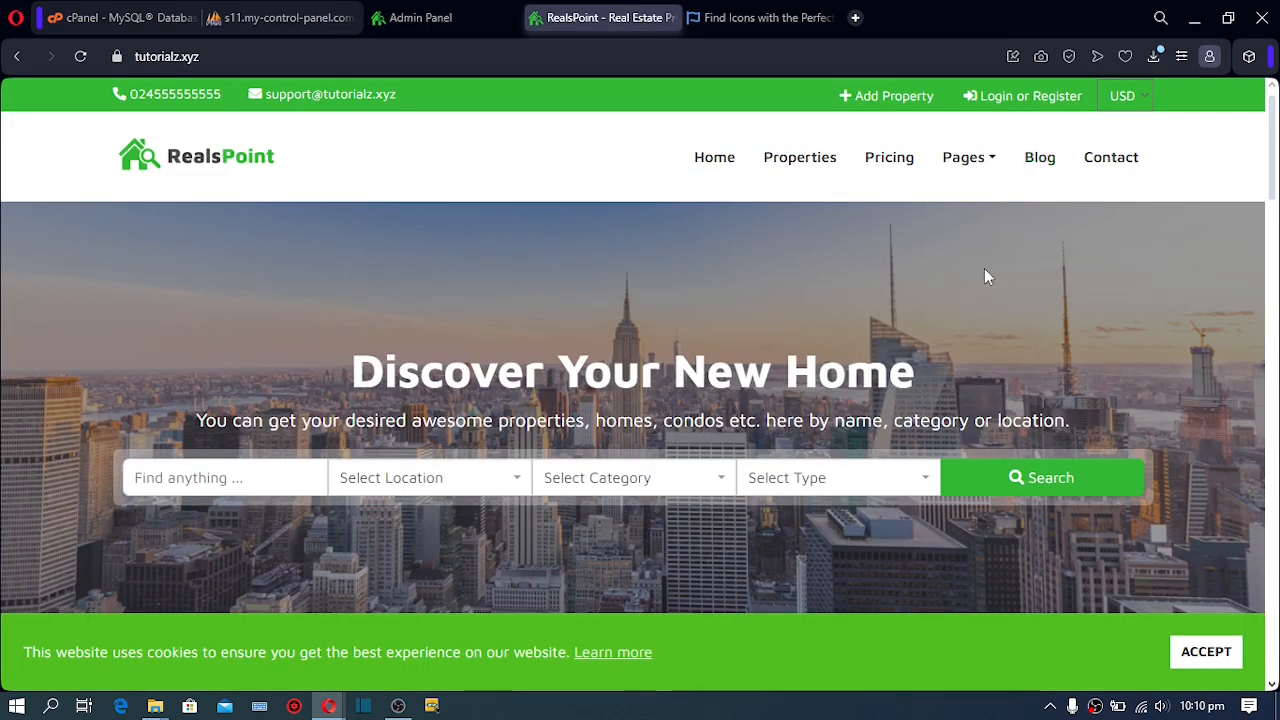
scroll(985, 276, down, 8)
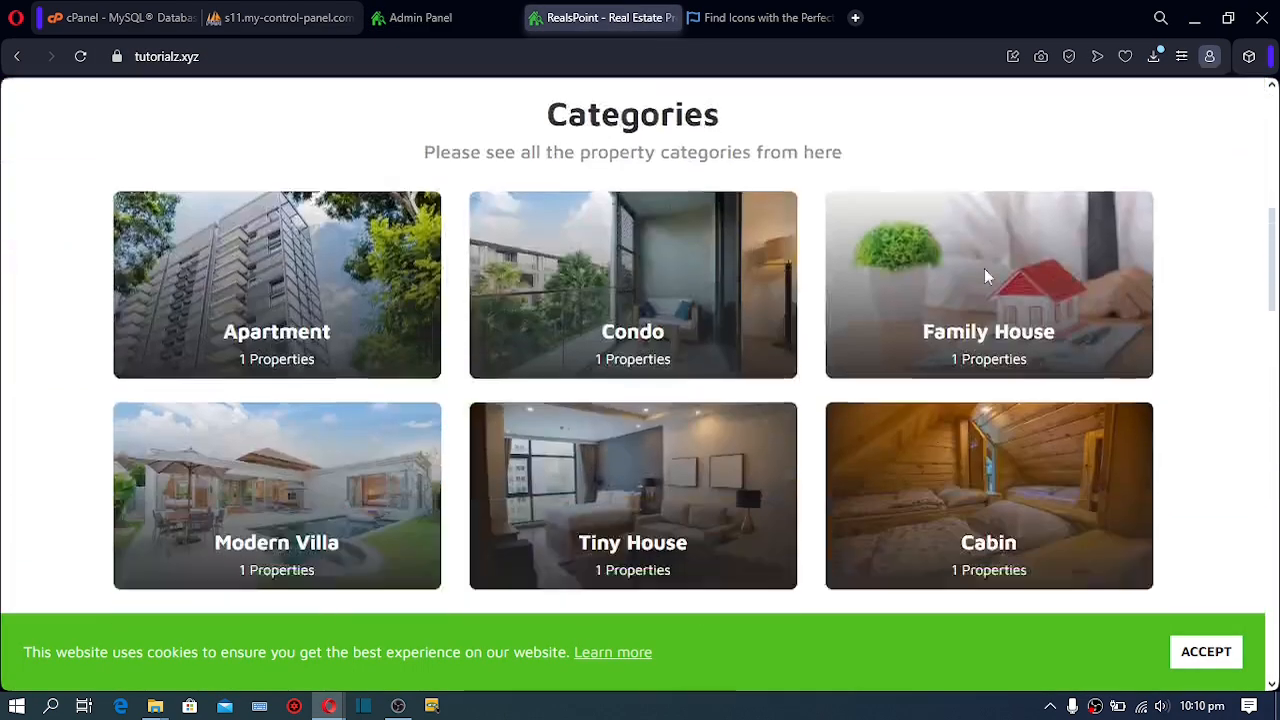
scroll(985, 278, up, 1)
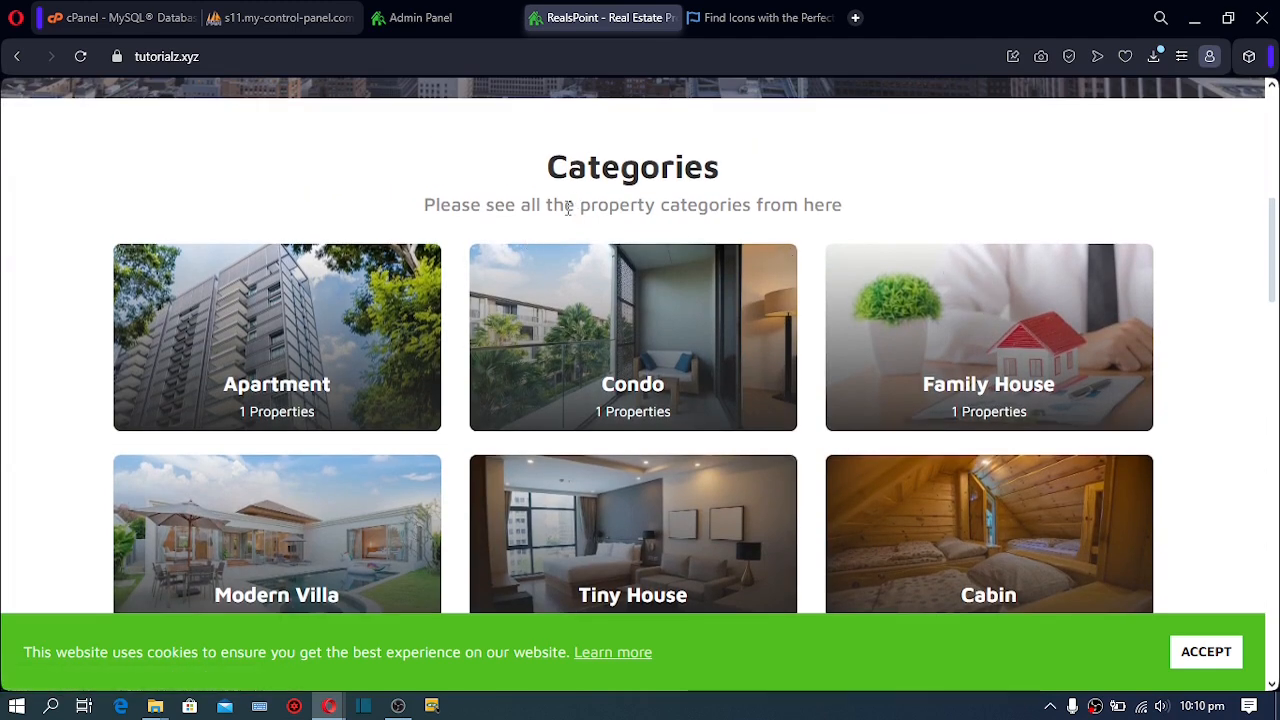
Compare the live site's categories and testimonial subheadings with the editor's Testimonial text
drag(566, 207, 638, 208)
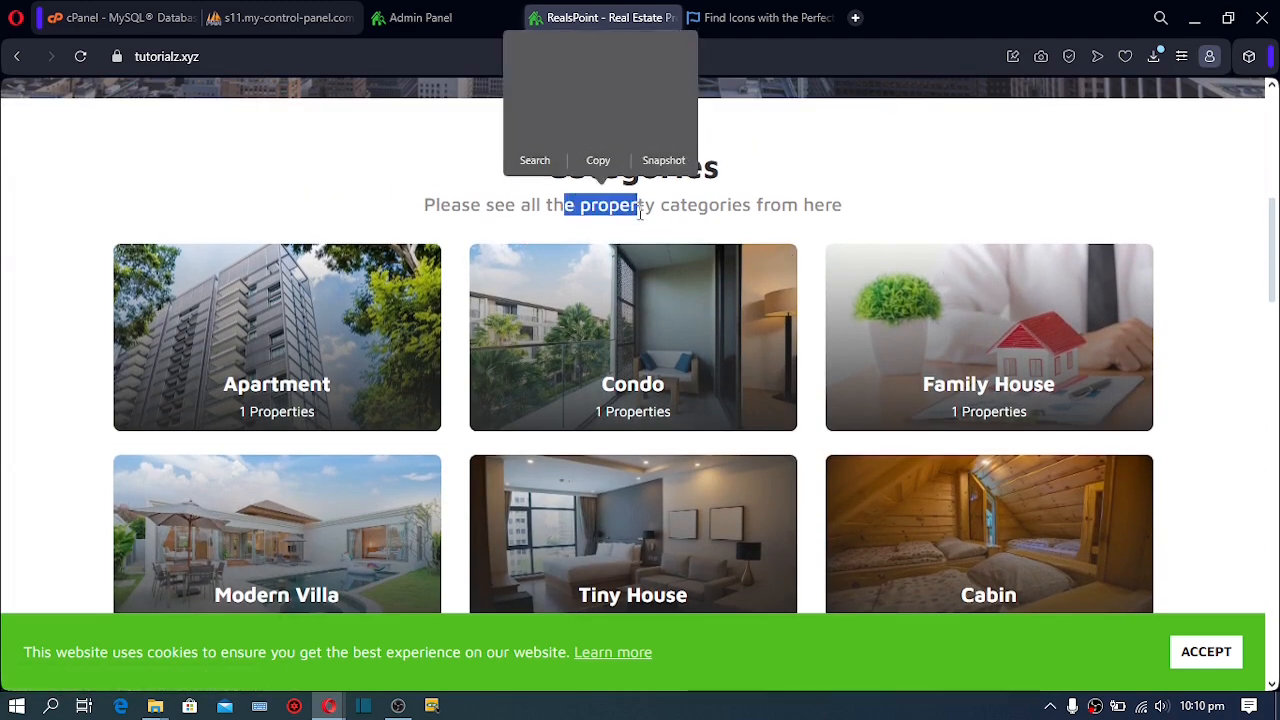
scroll(640, 212, down, 1)
scroll(640, 214, down, 4)
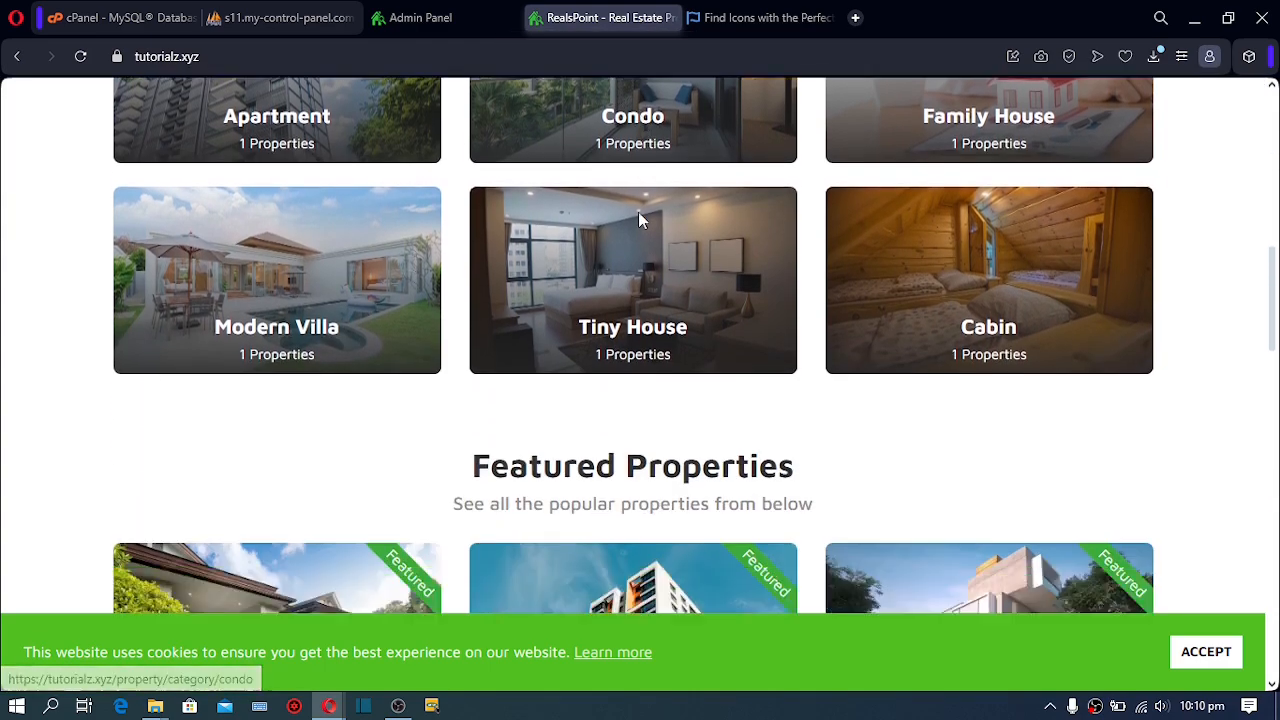
scroll(640, 220, down, 2)
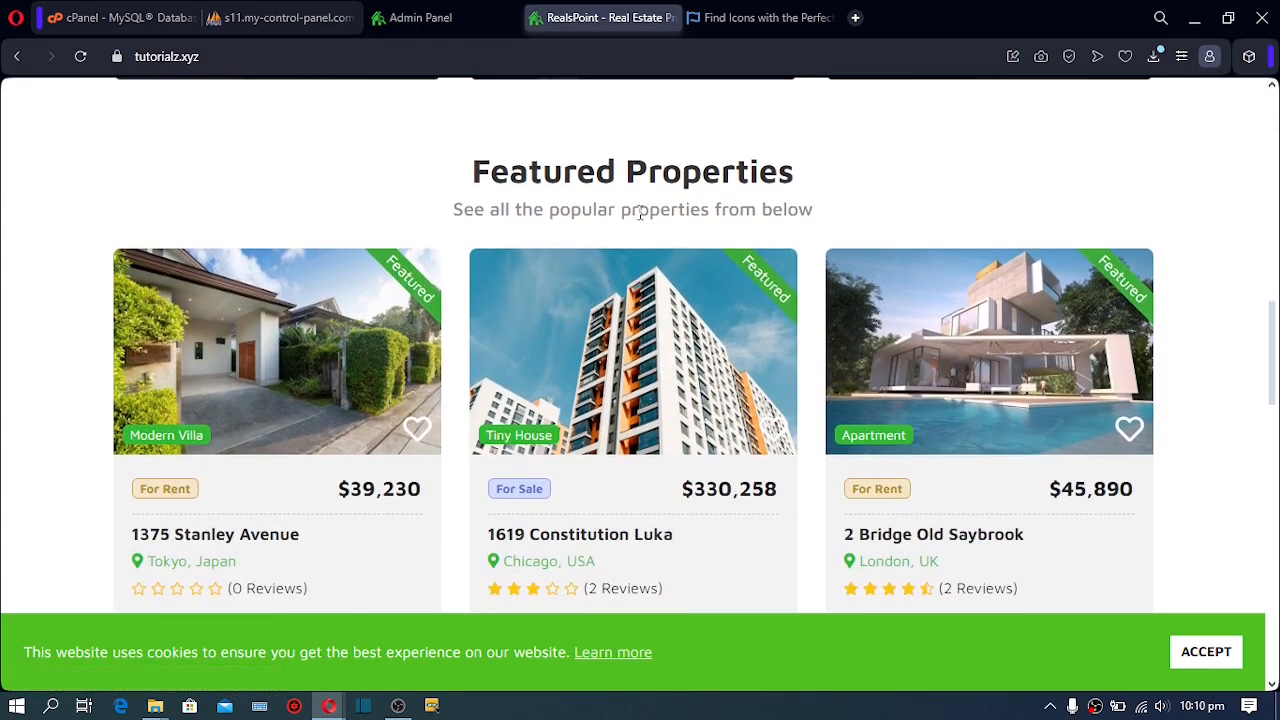
scroll(640, 218, down, 6)
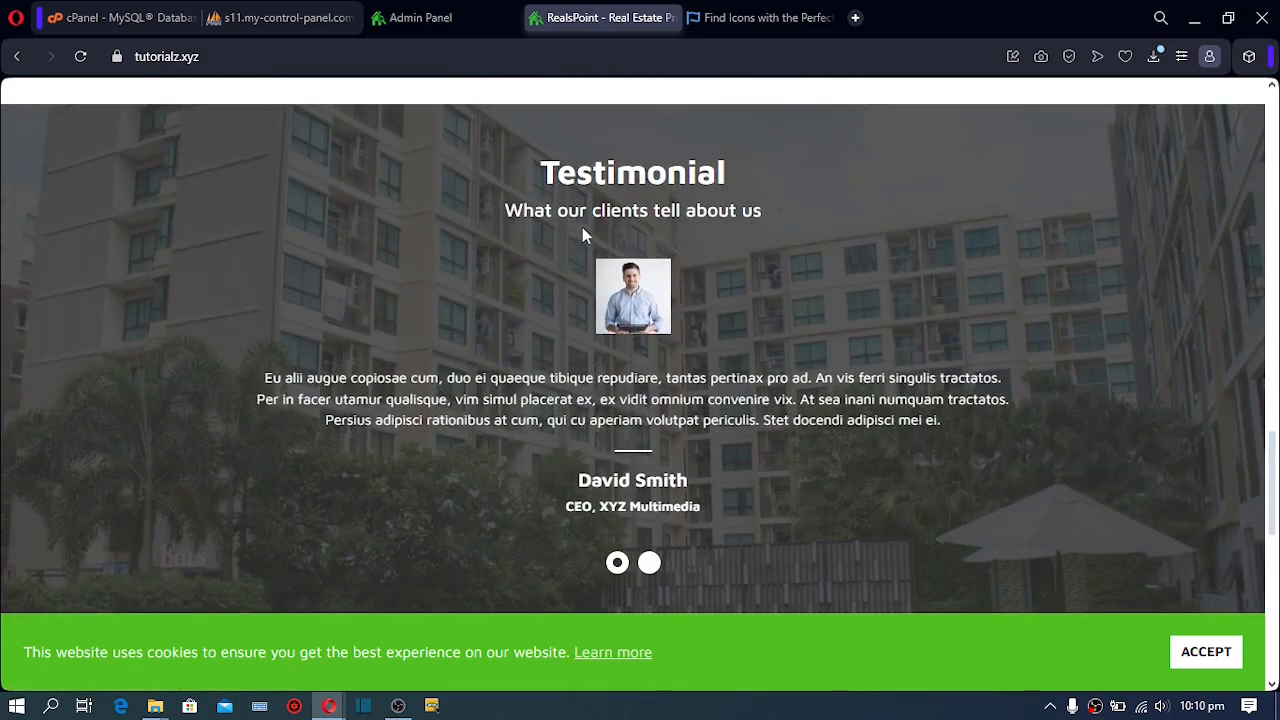
drag(572, 210, 776, 222)
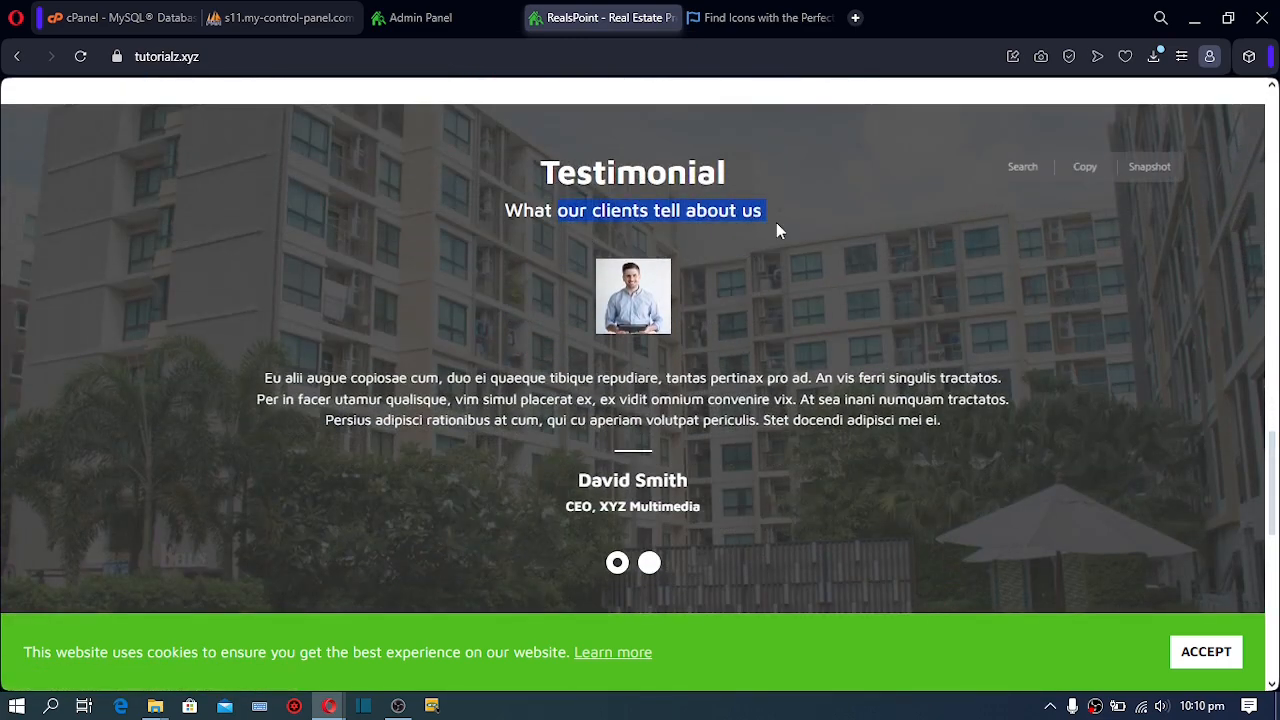
drag(506, 207, 777, 229)
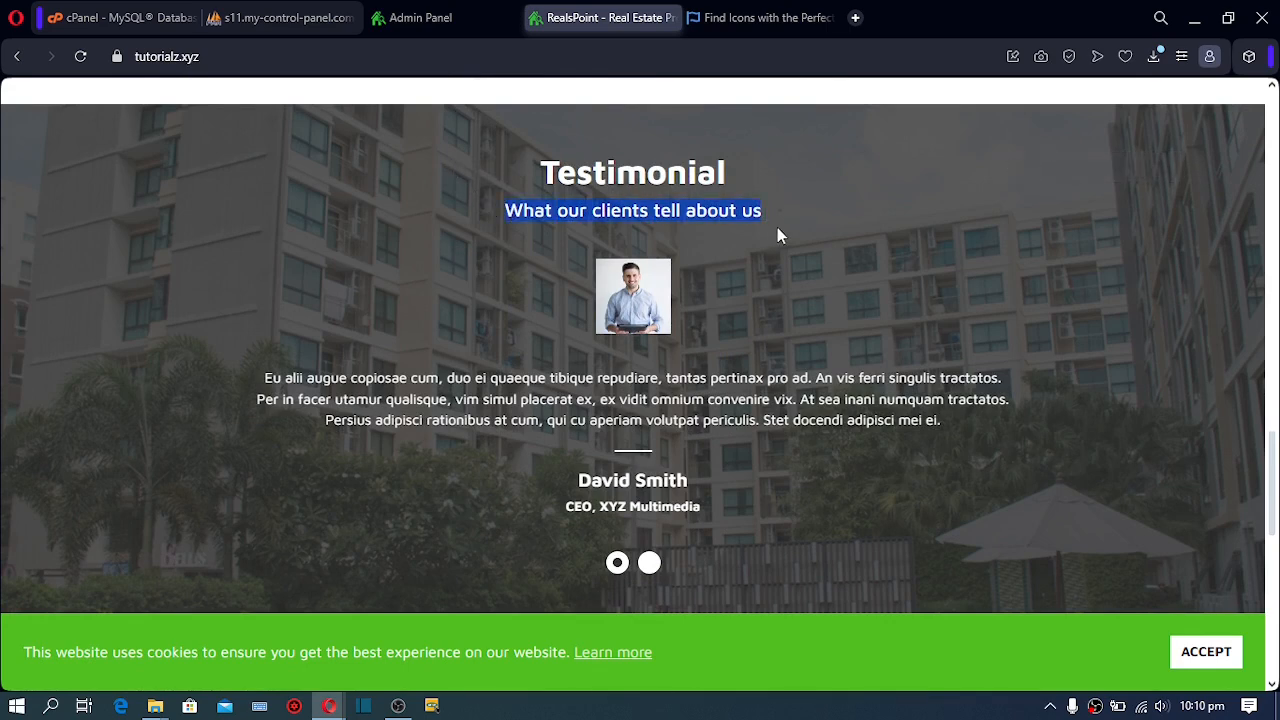
click(416, 24)
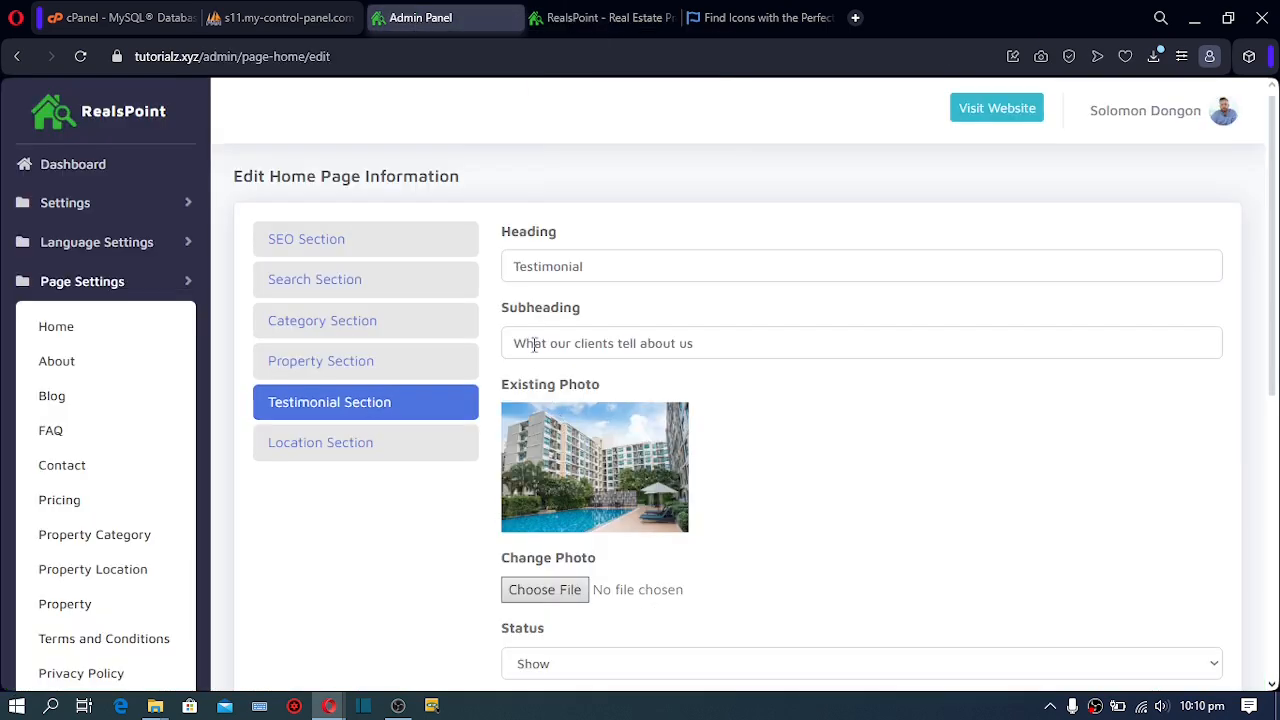
drag(514, 343, 637, 342)
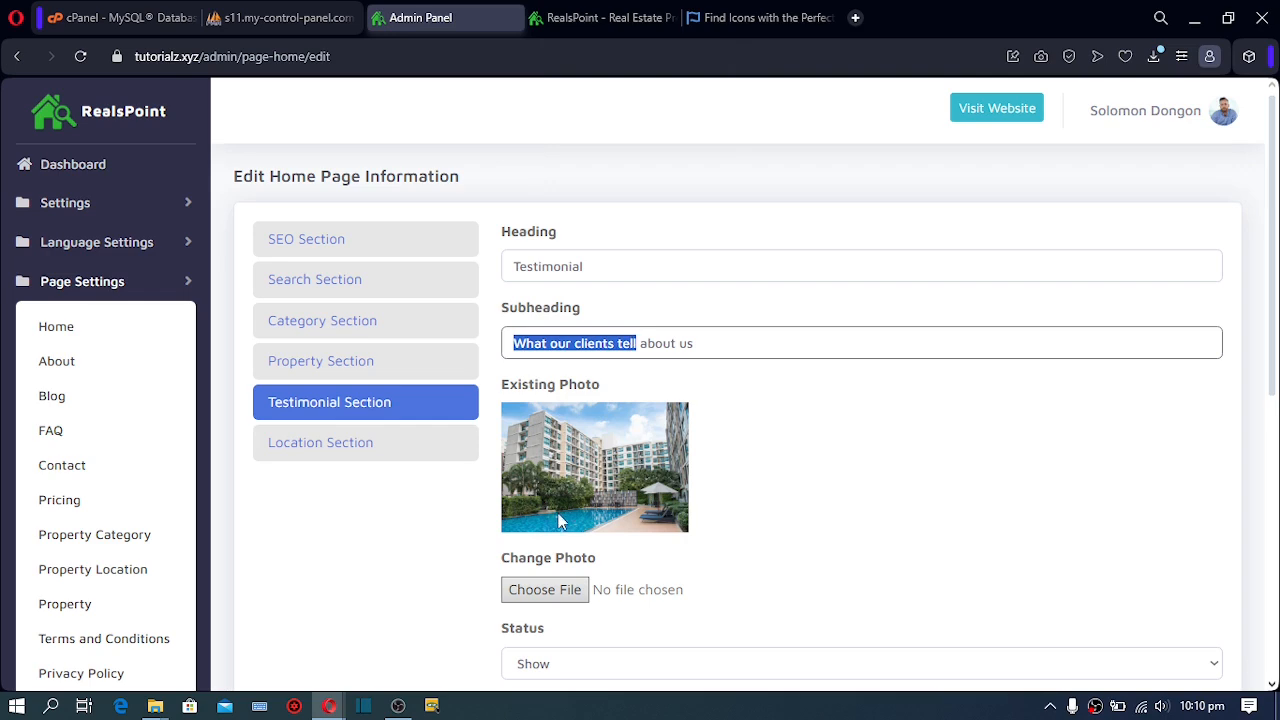
click(645, 28)
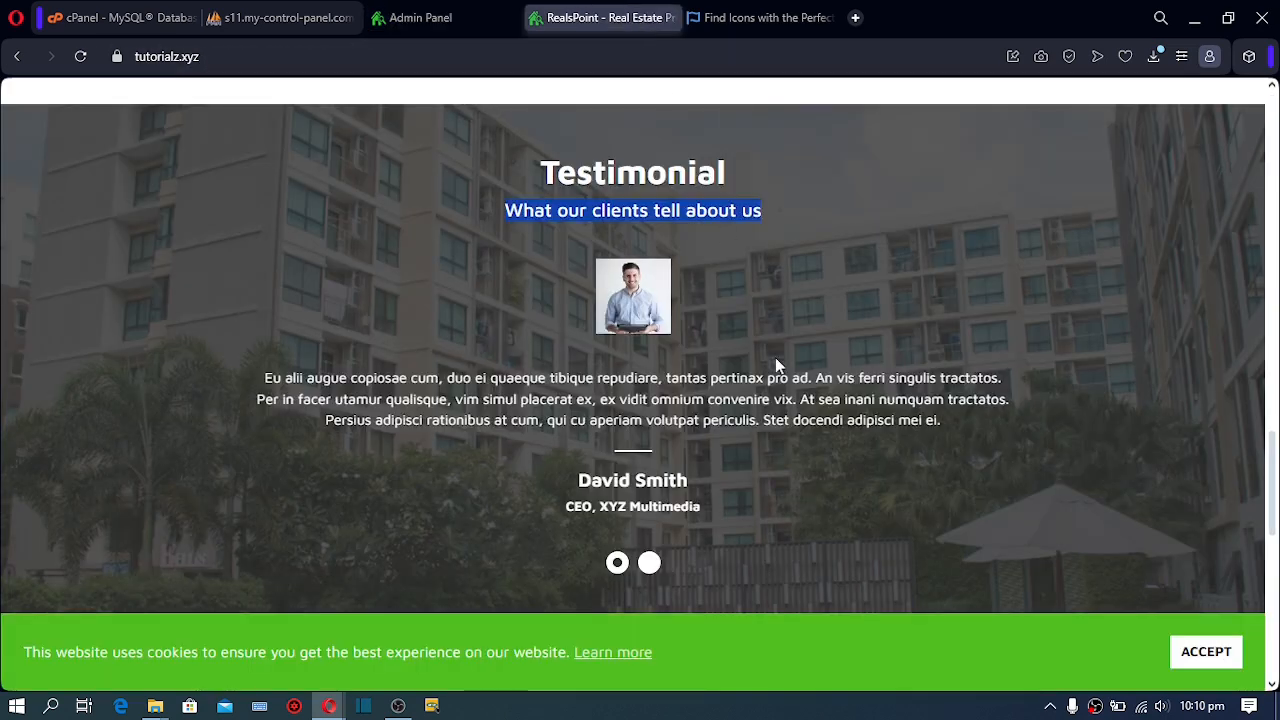
click(468, 16)
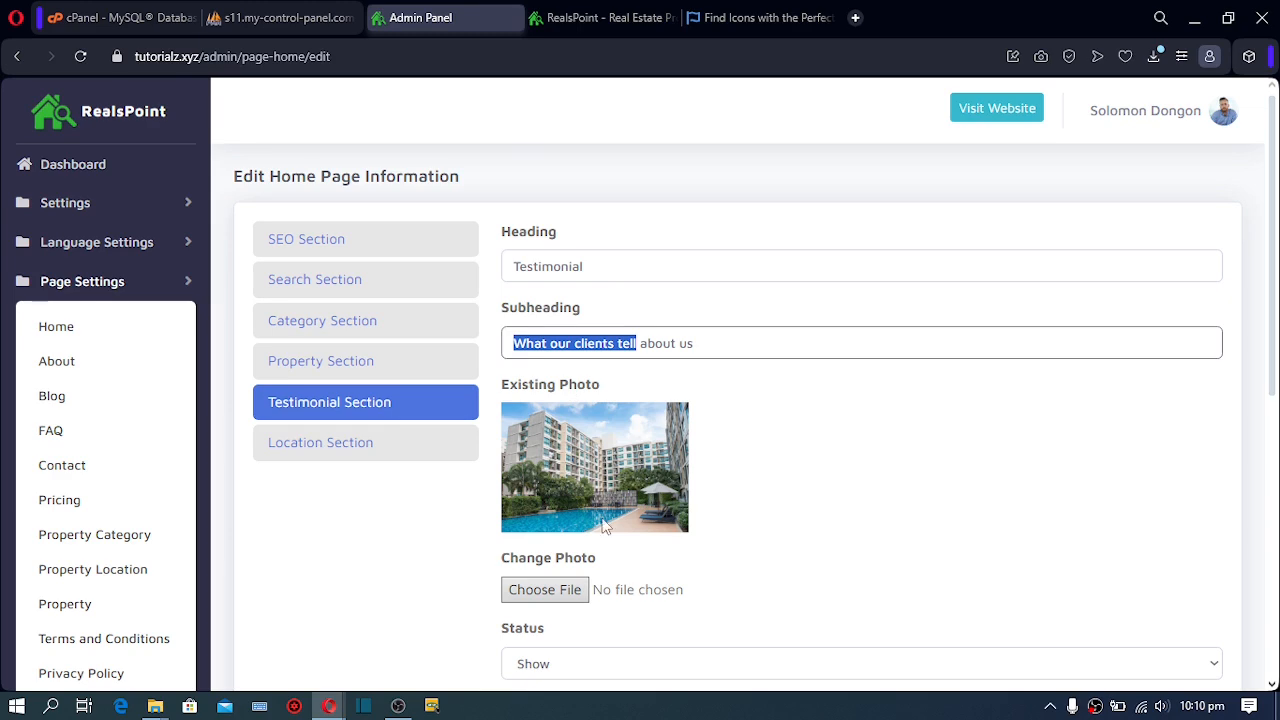
Check the Location Section settings (Locations, 6 items, shown) against the live Locations block
click(337, 452)
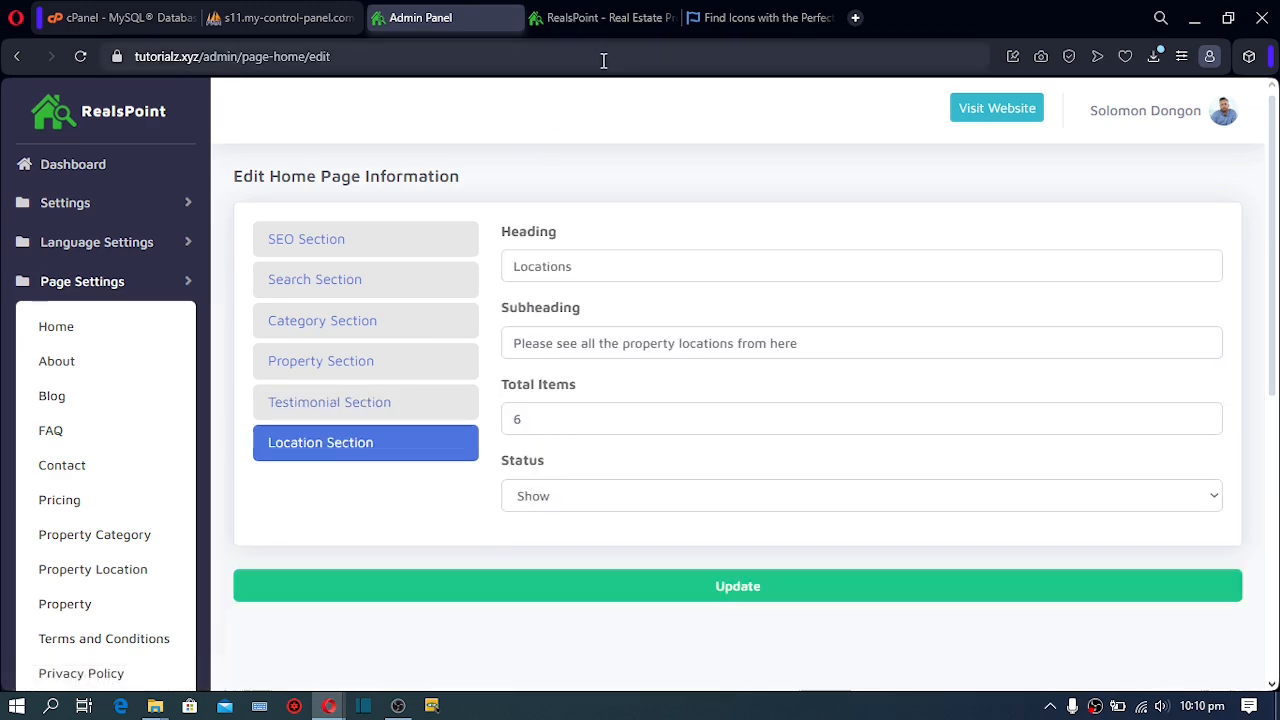
click(606, 17)
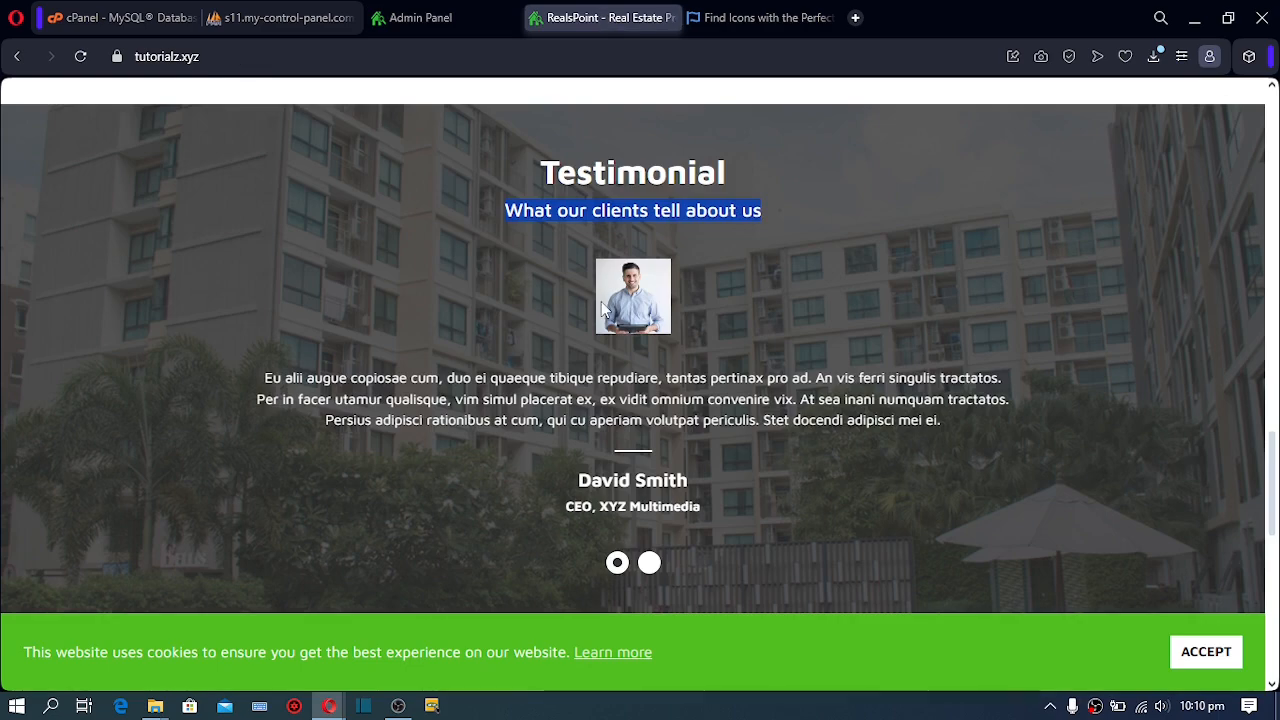
scroll(563, 332, down, 4)
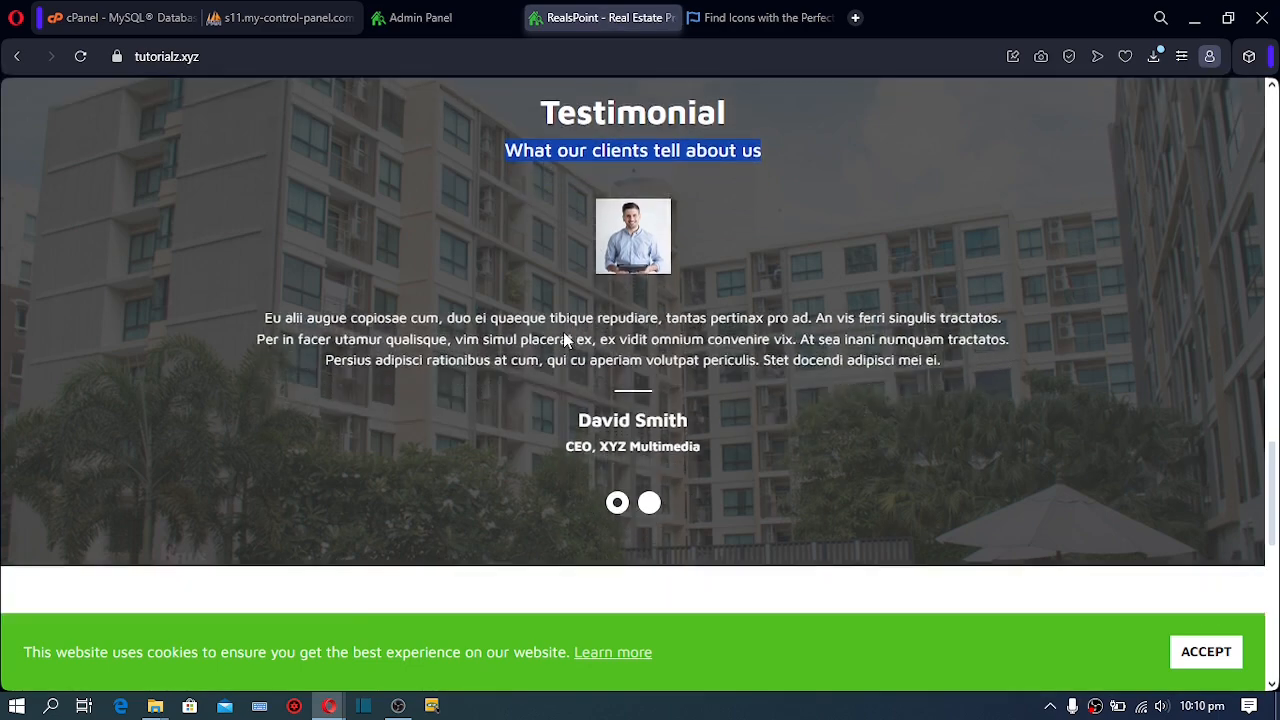
scroll(563, 331, down, 1)
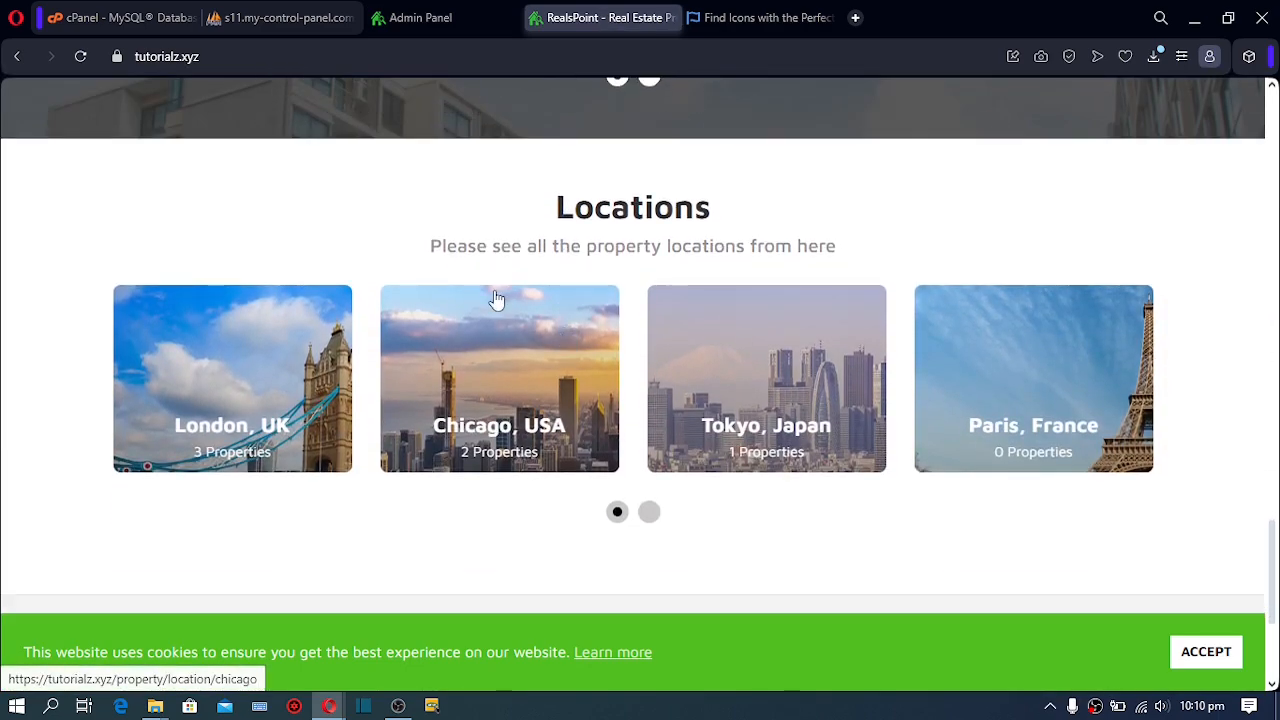
click(425, 16)
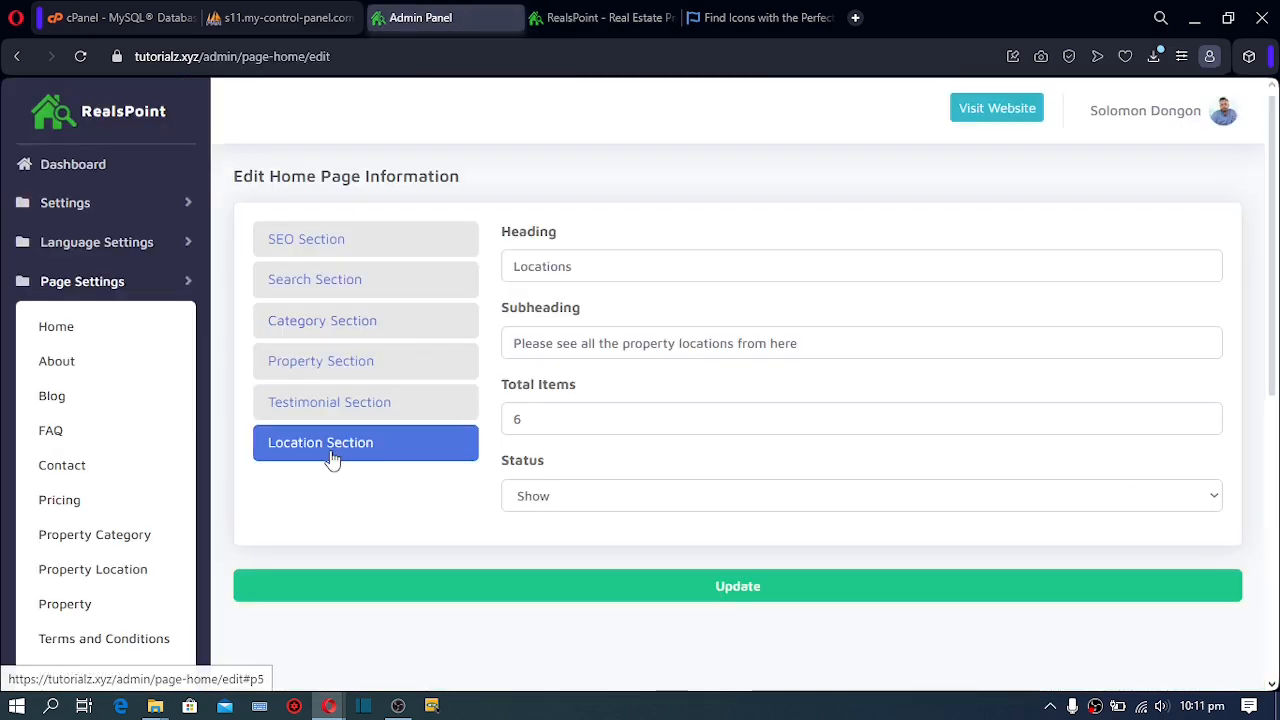
click(94, 367)
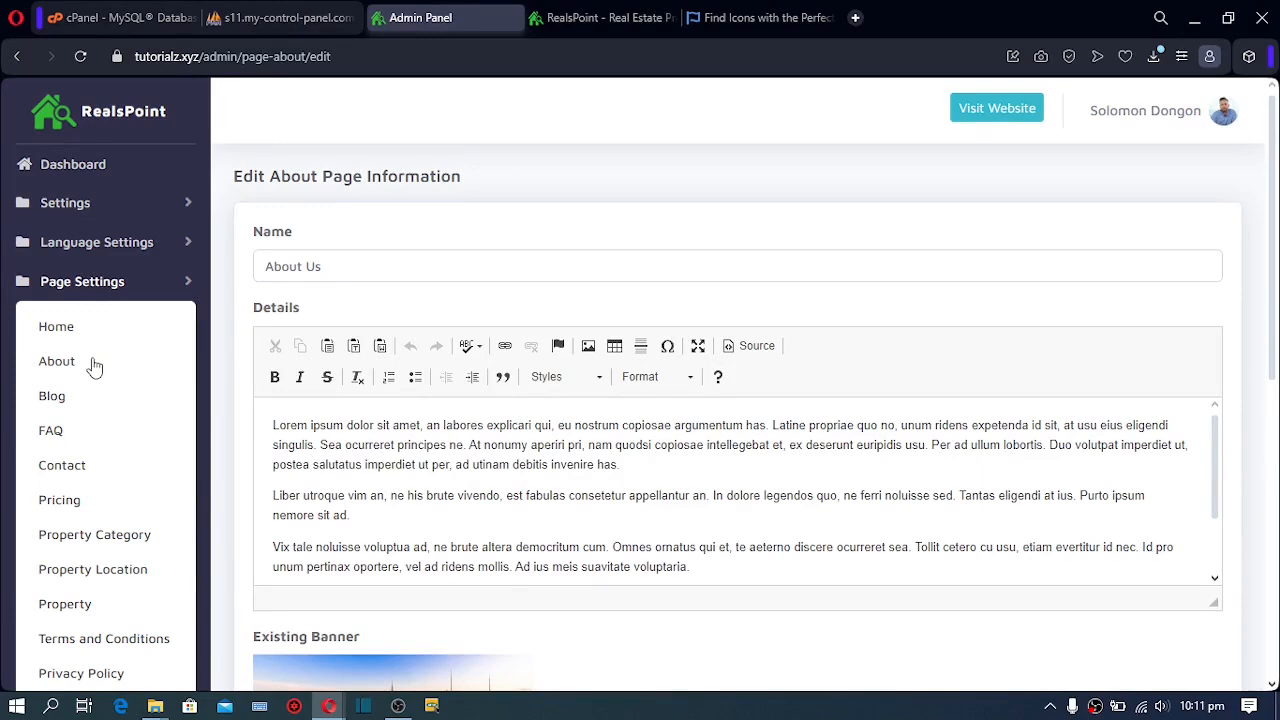
Select the About page Details text and scroll through its banner, status and SEO fields
drag(272, 425, 752, 586)
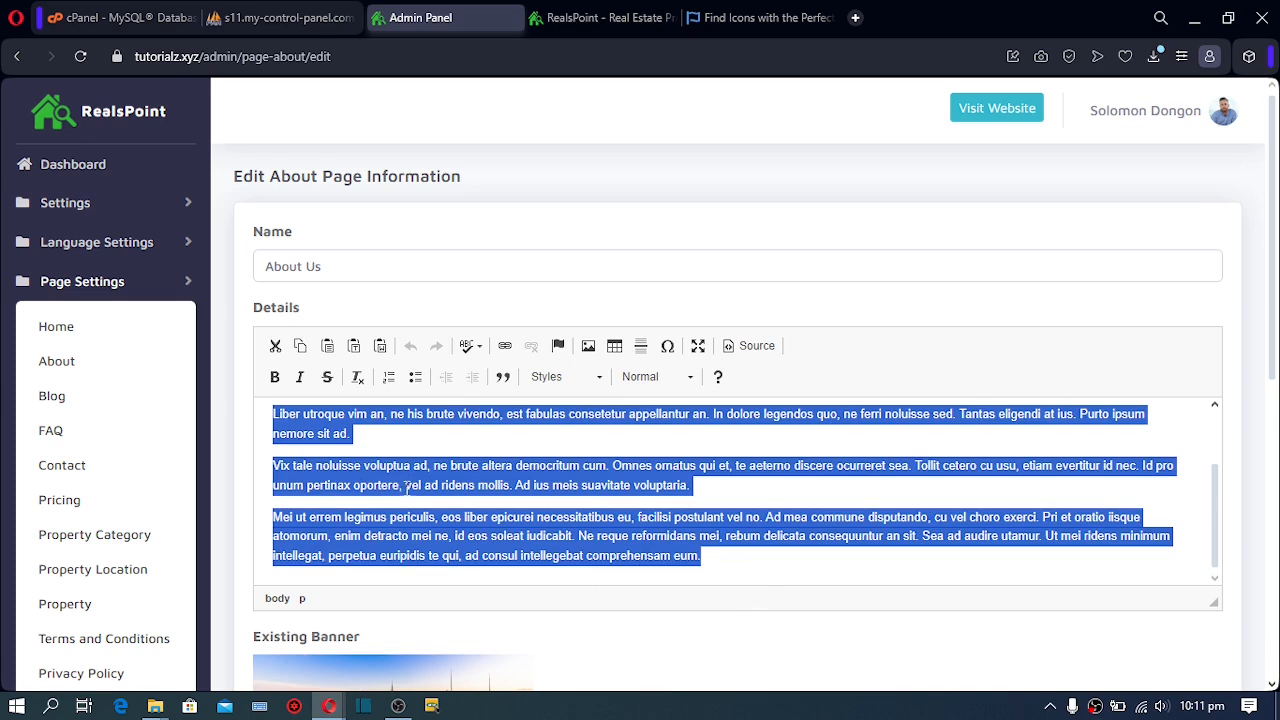
drag(1273, 316, 1271, 450)
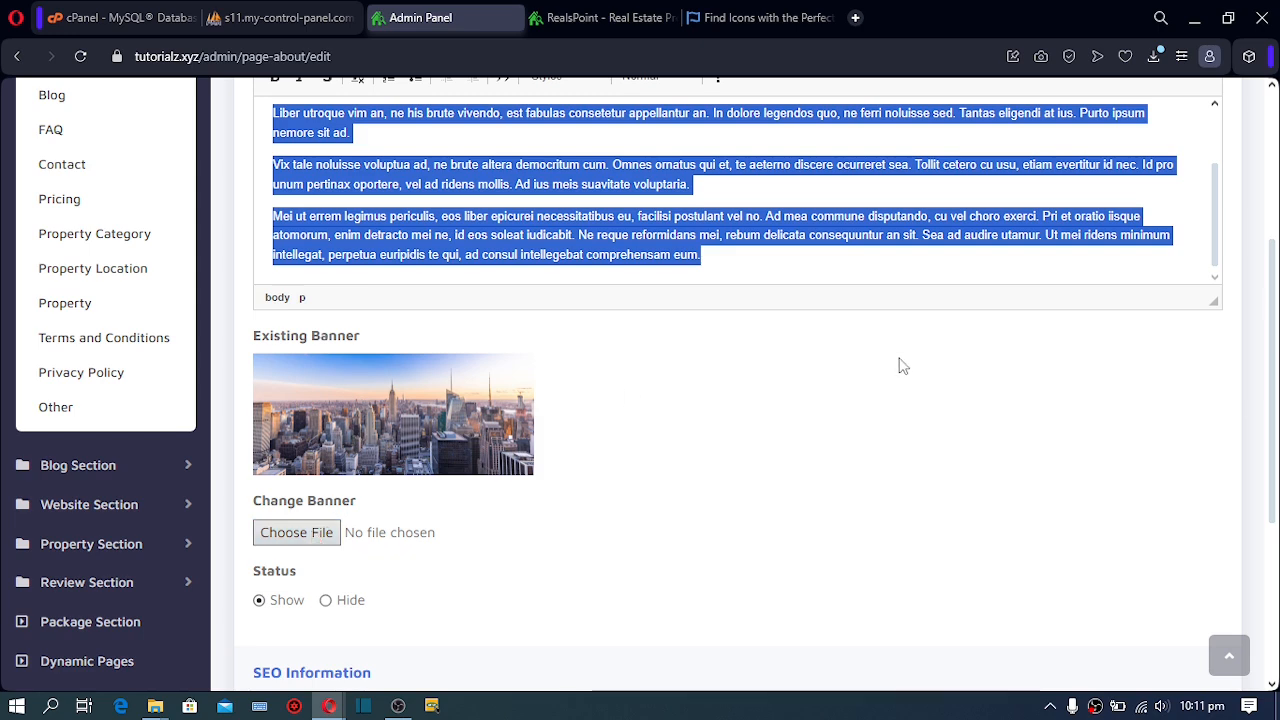
drag(1273, 307, 1273, 324)
scroll(834, 486, down, 3)
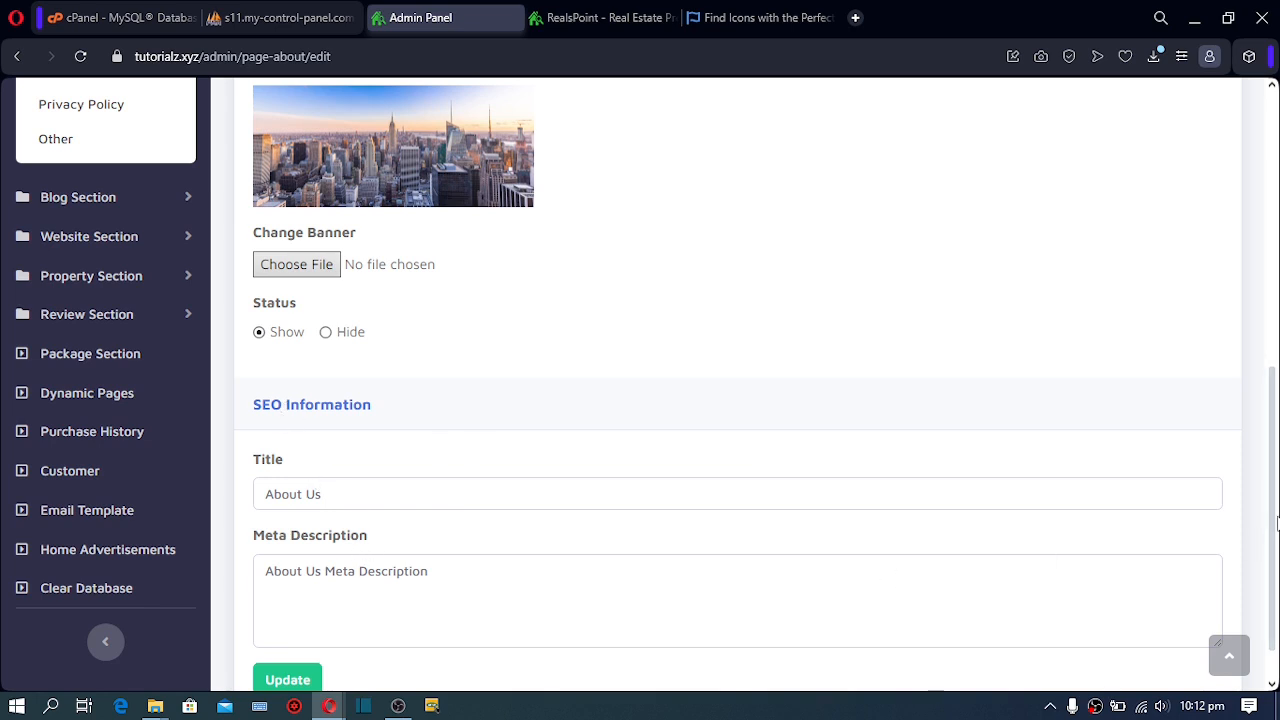
scroll(1276, 560, down, 1)
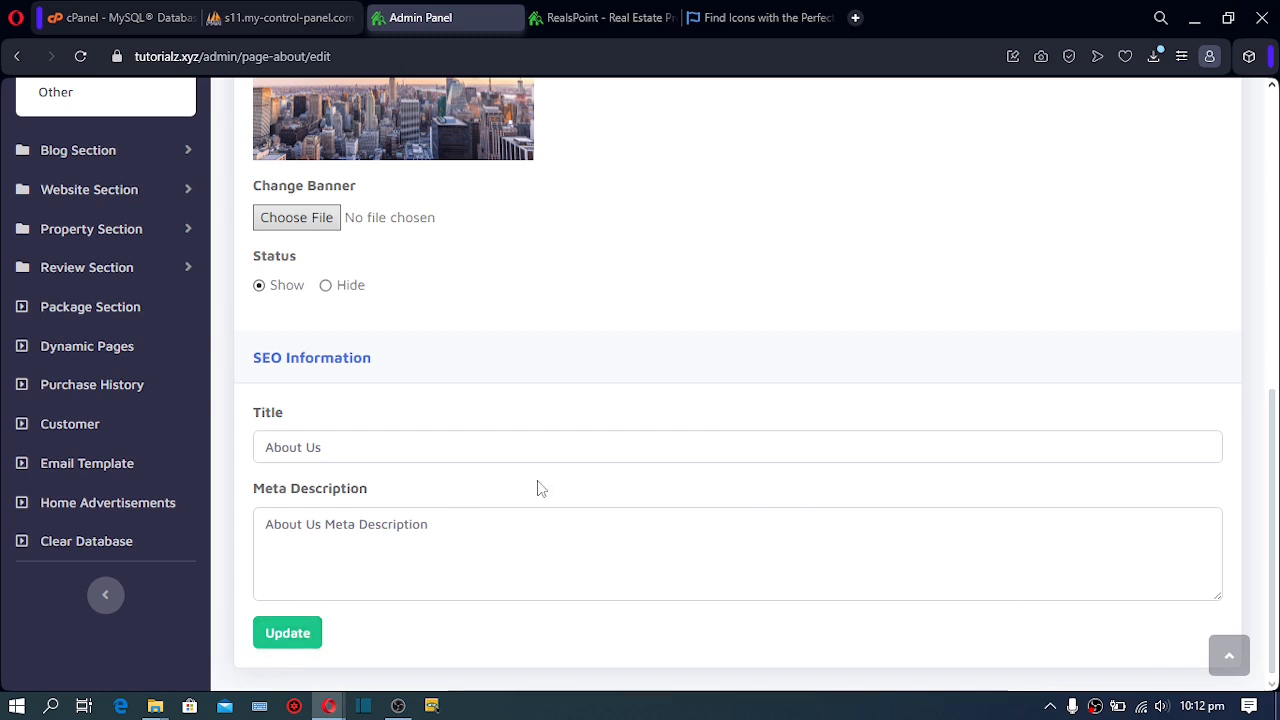
drag(1274, 436, 1262, 215)
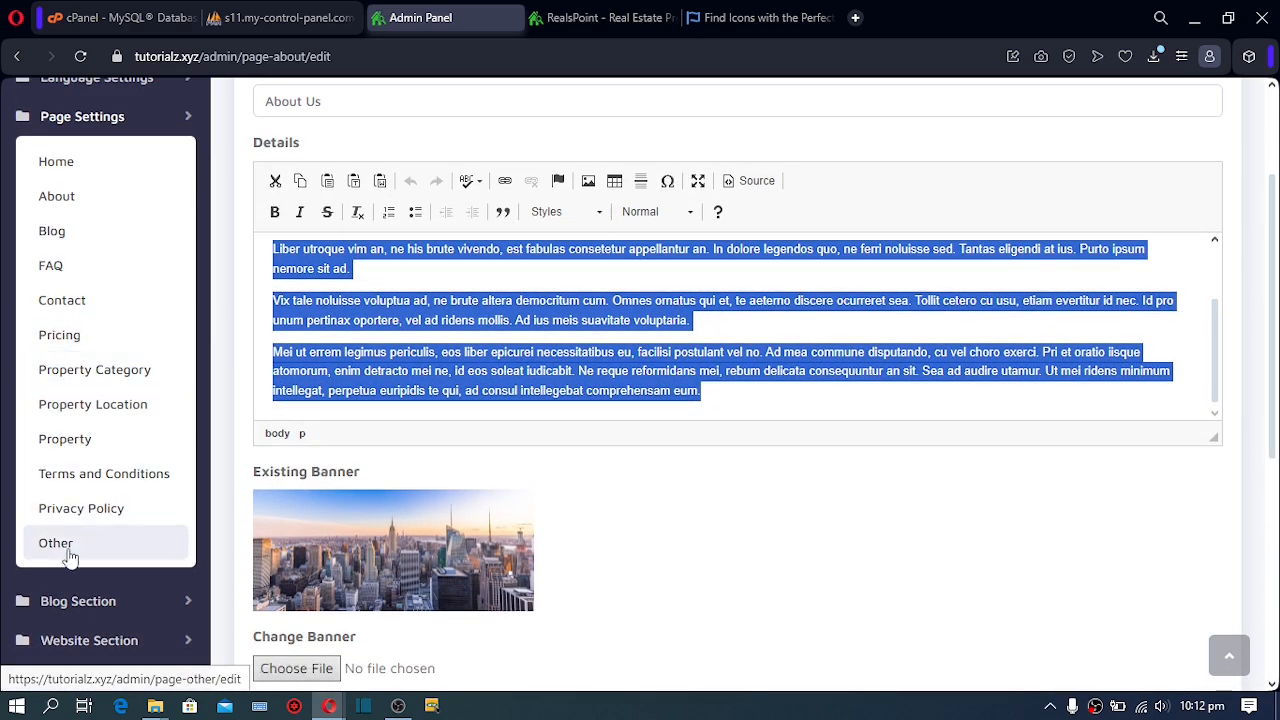
click(59, 345)
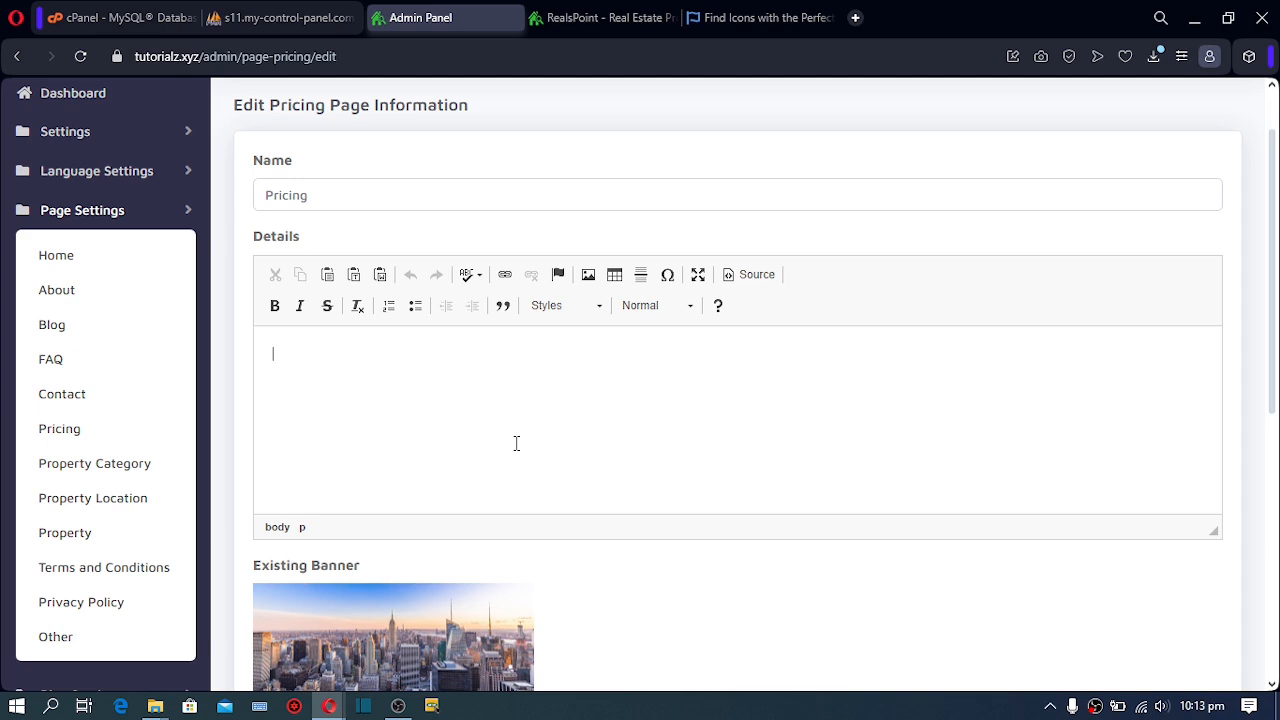
View the live site's Pricing page heading and pricing plans
click(606, 23)
click(887, 165)
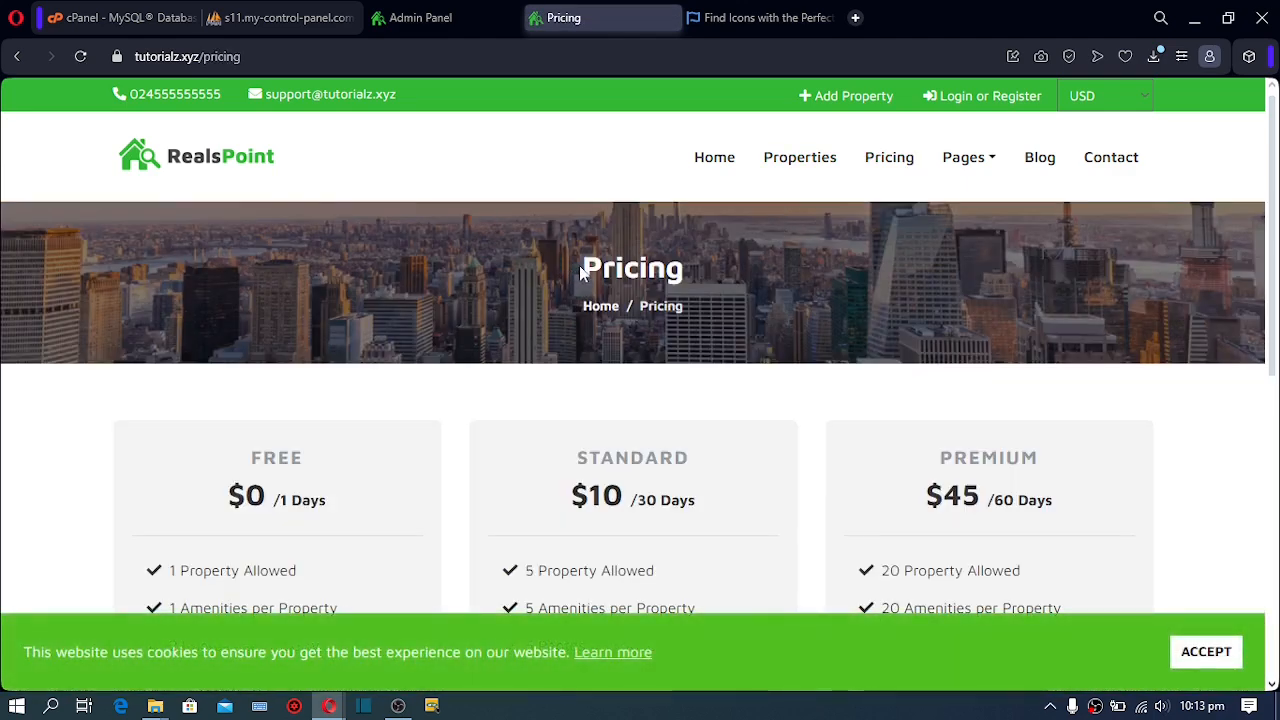
drag(579, 265, 695, 270)
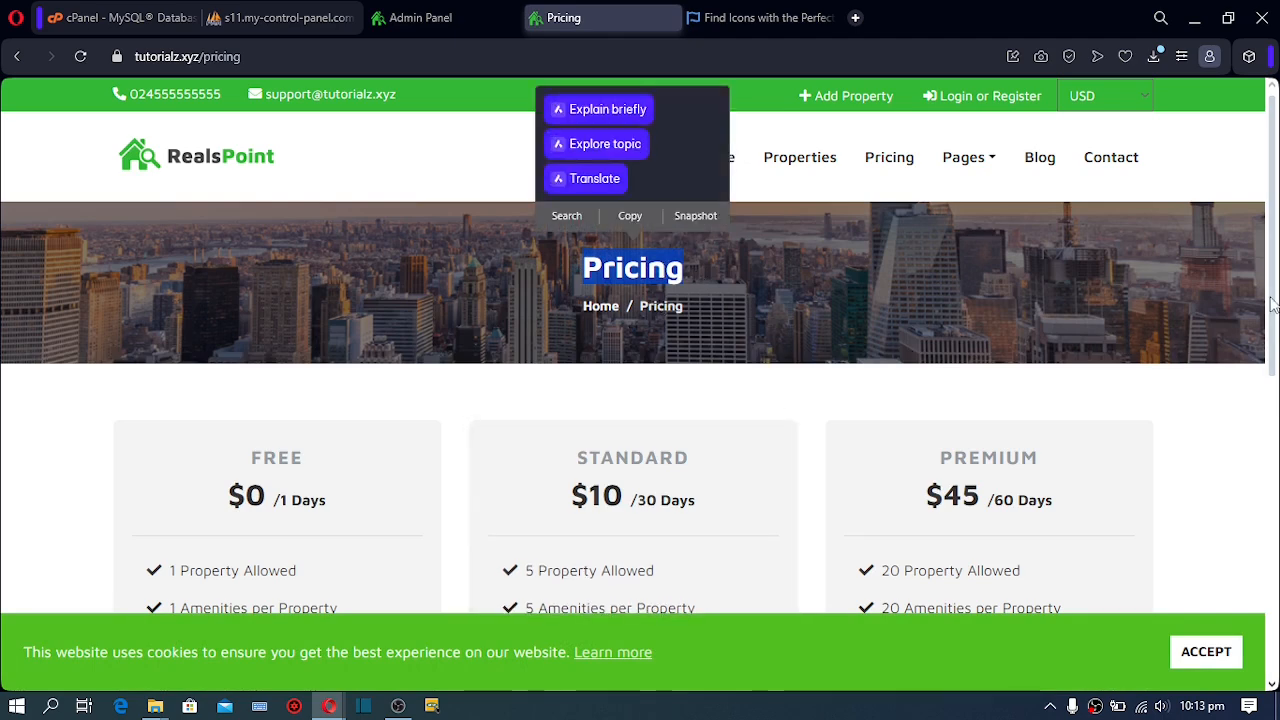
scroll(632, 400, down, 6)
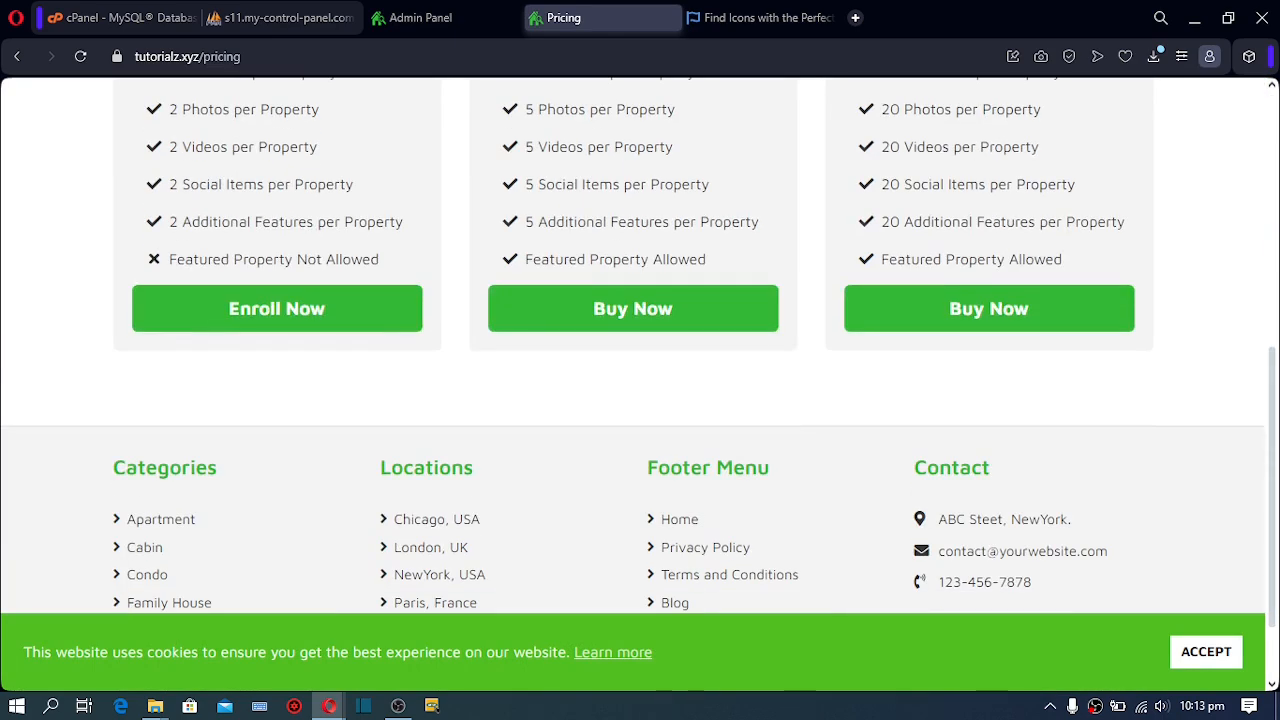
drag(1273, 515, 1278, 374)
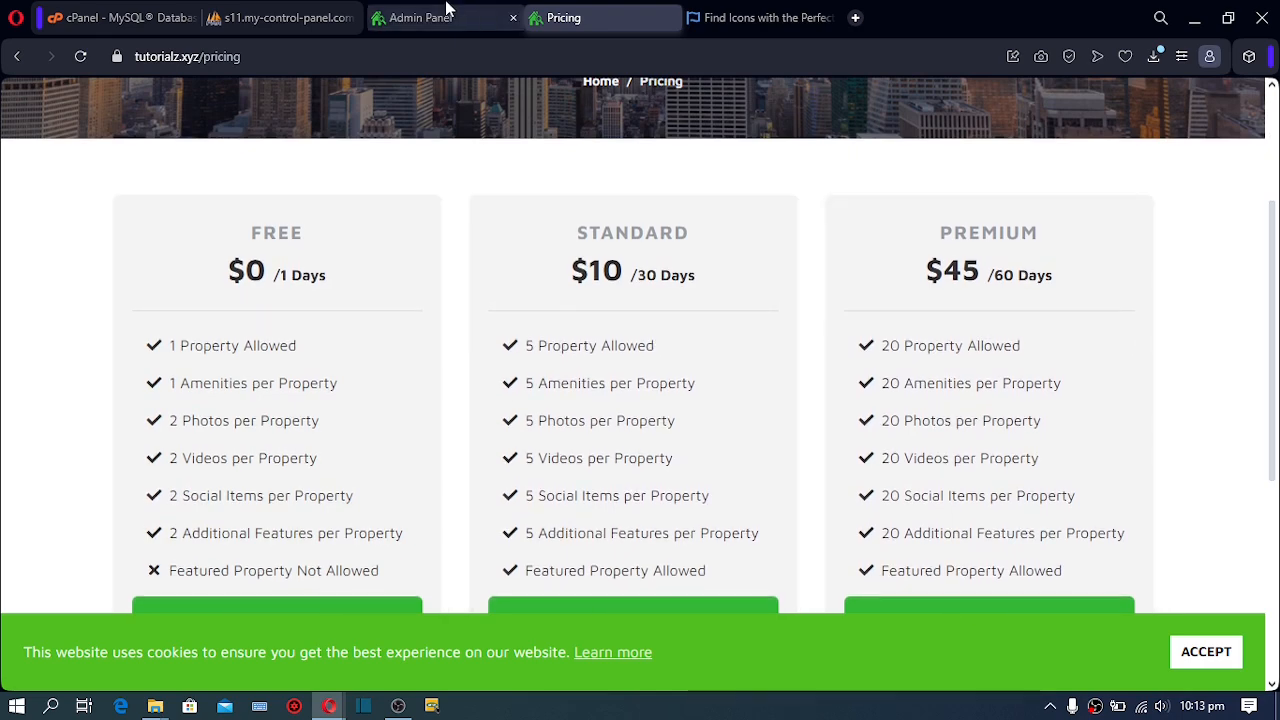
Review the Pricing page settings: city-skyline banner, status Show, empty Meta Description
click(483, 20)
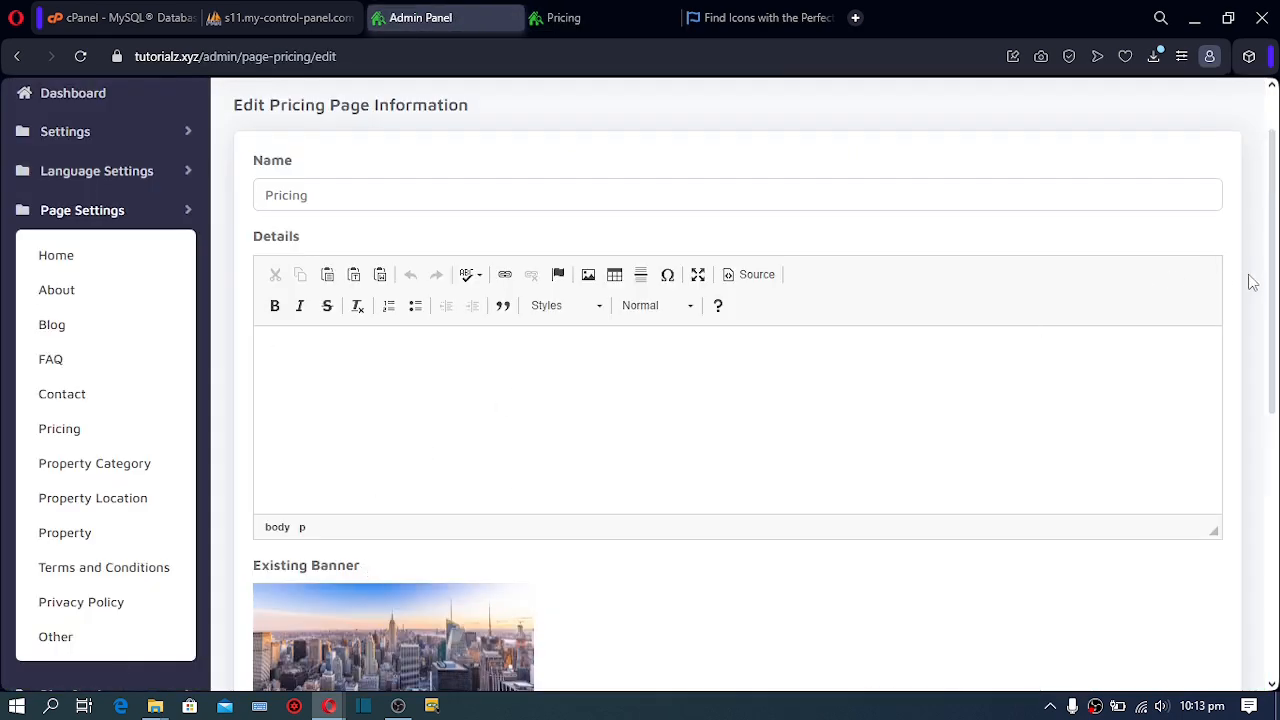
scroll(1272, 283, down, 3)
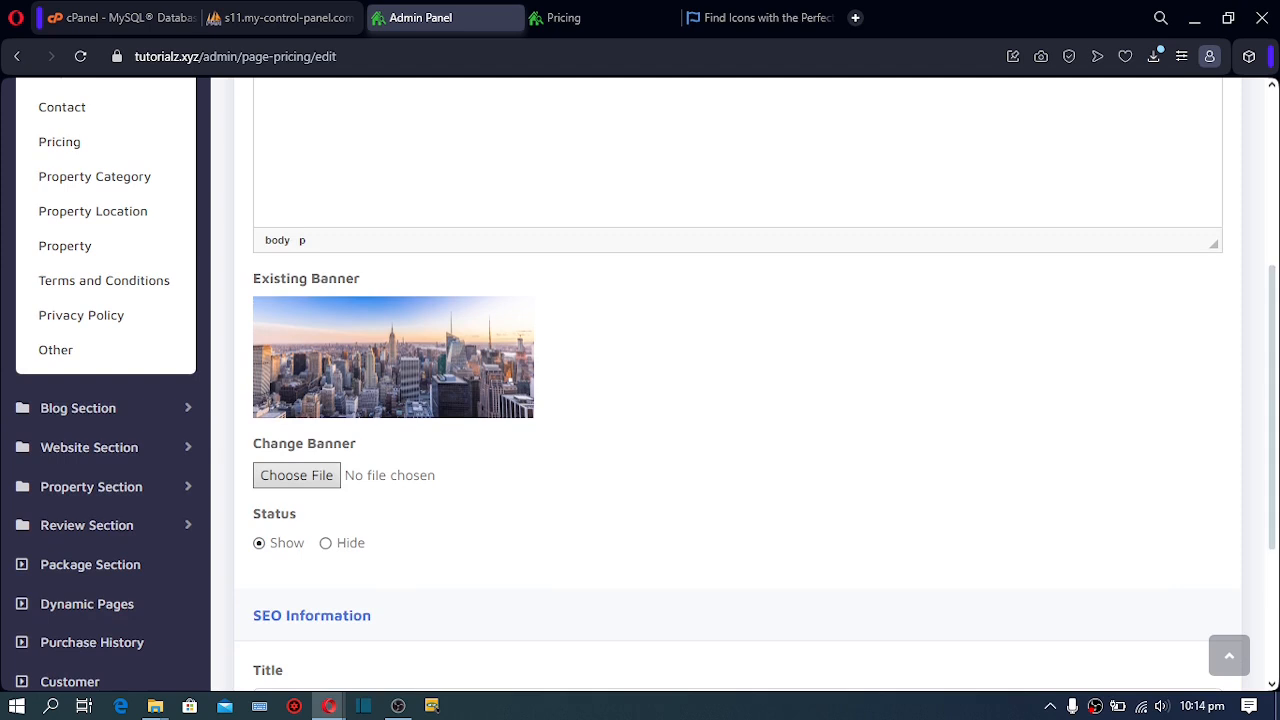
scroll(752, 517, down, 3)
click(330, 621)
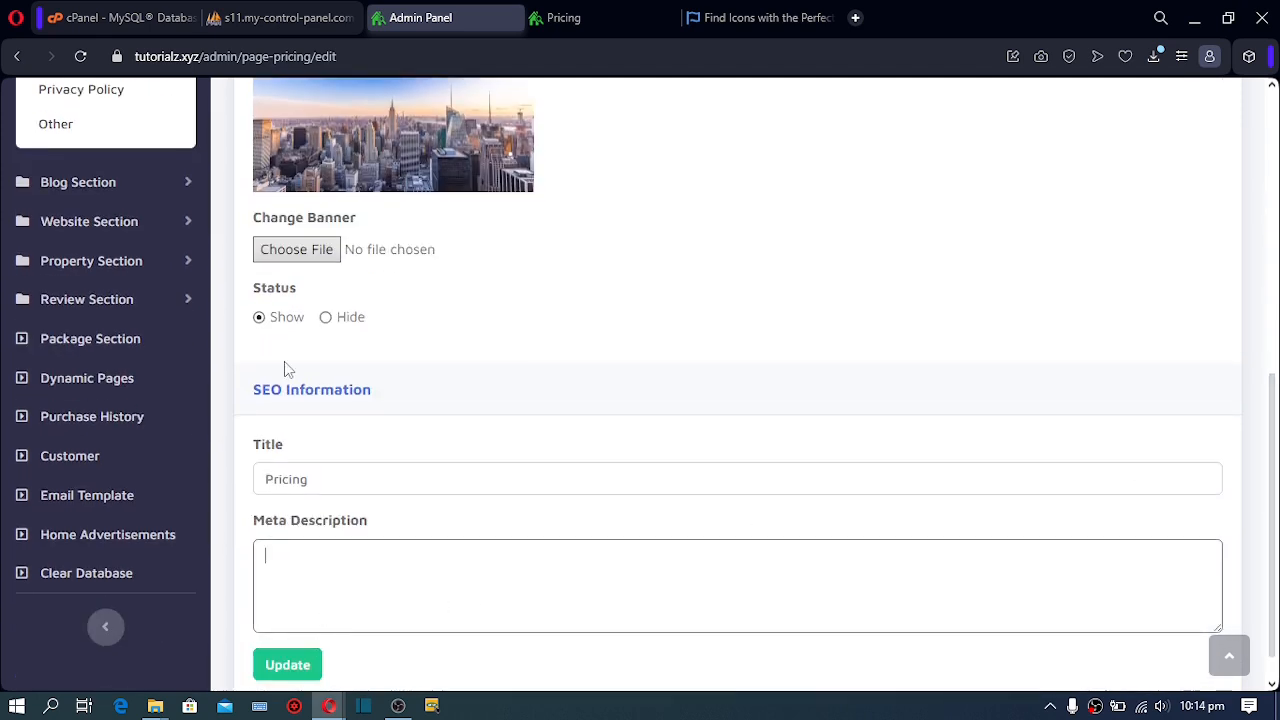
click(1273, 85)
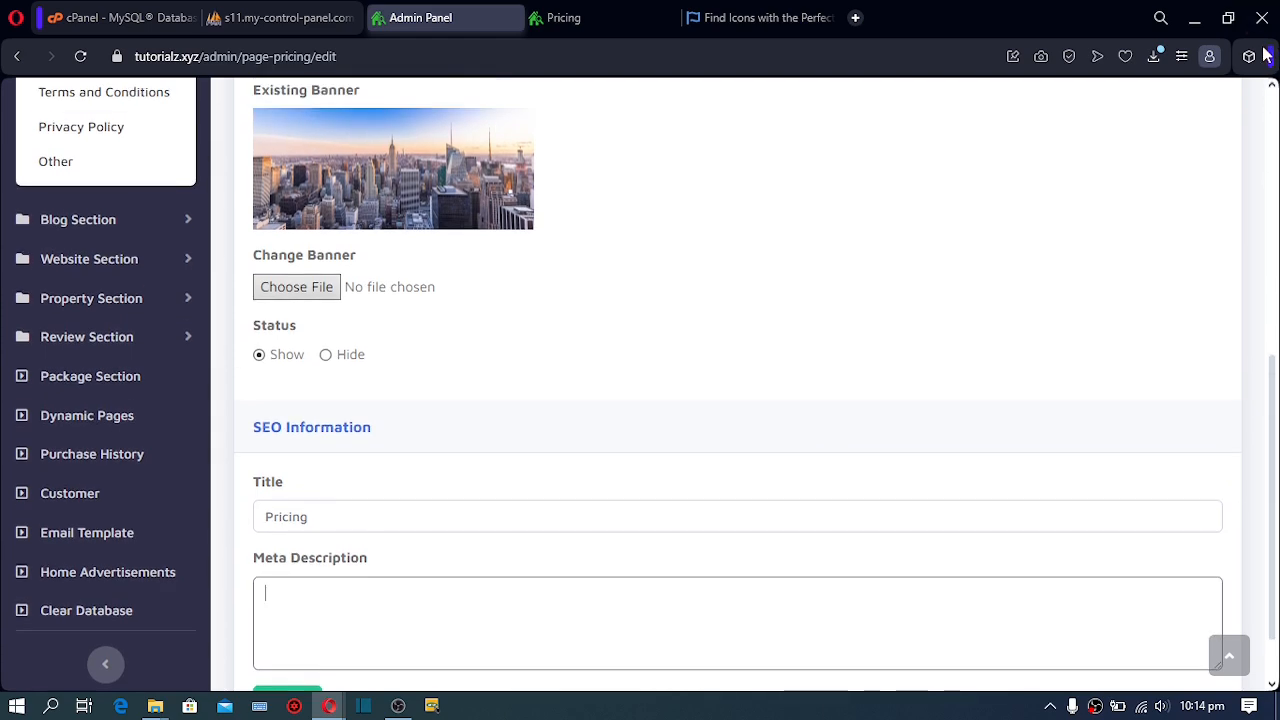
click(1272, 297)
drag(1272, 297, 1272, 479)
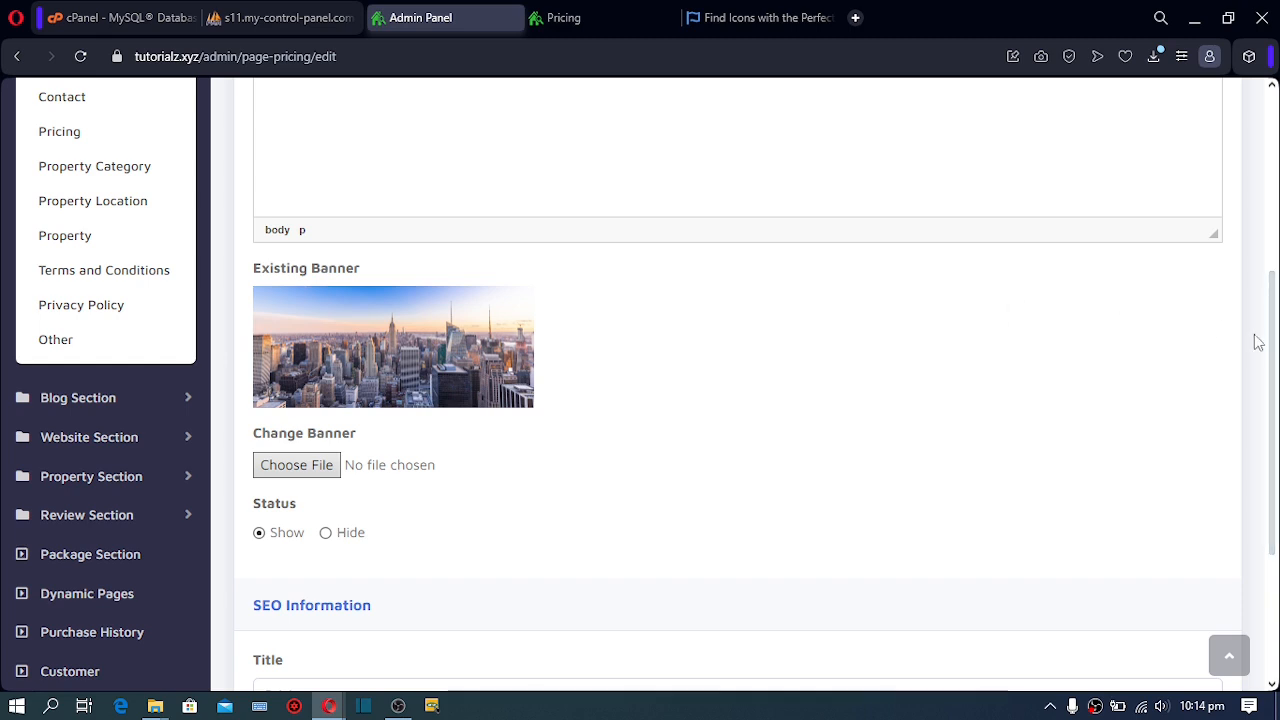
scroll(740, 400, up, 2)
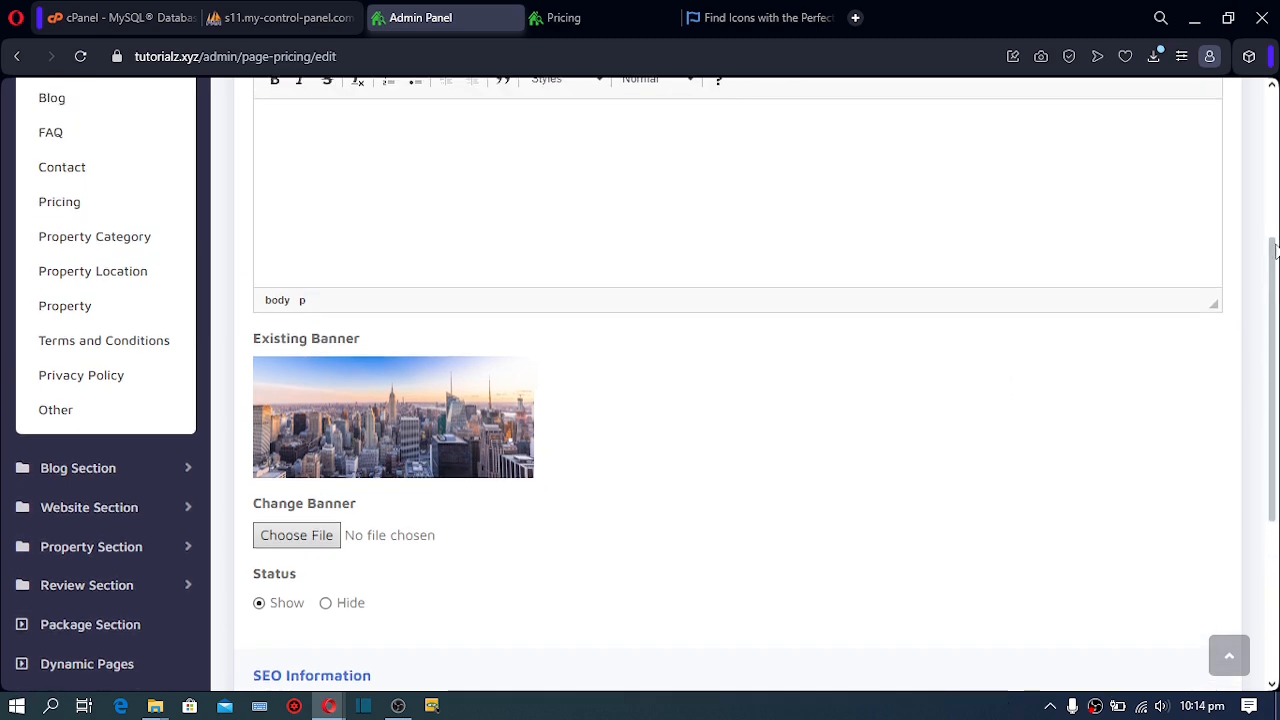
scroll(740, 400, up, 1)
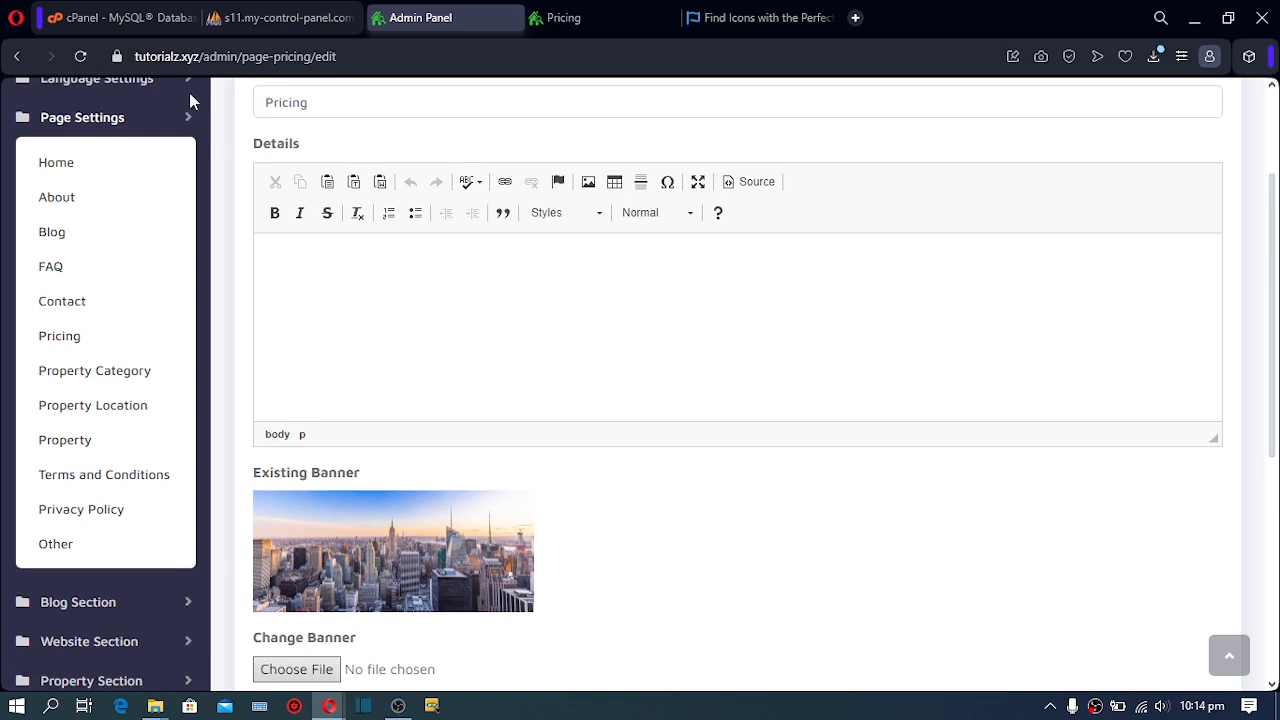
Open the Blog Section's Categories list
click(97, 128)
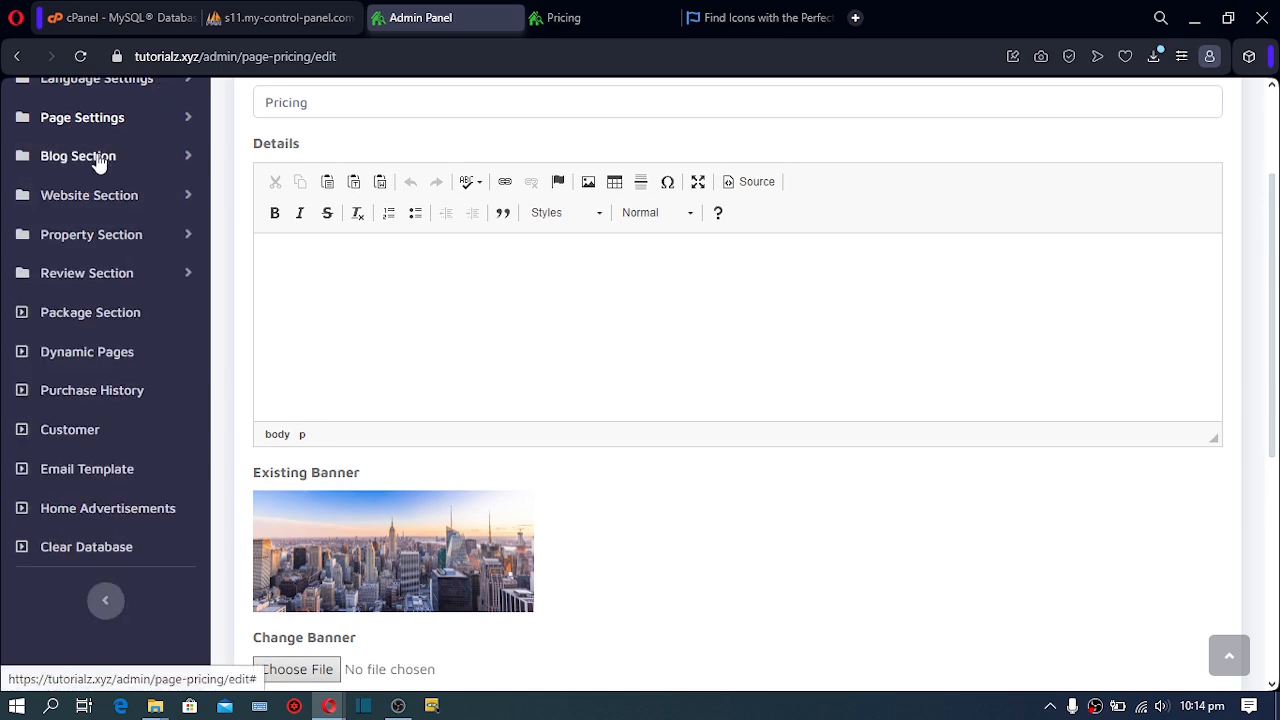
click(95, 157)
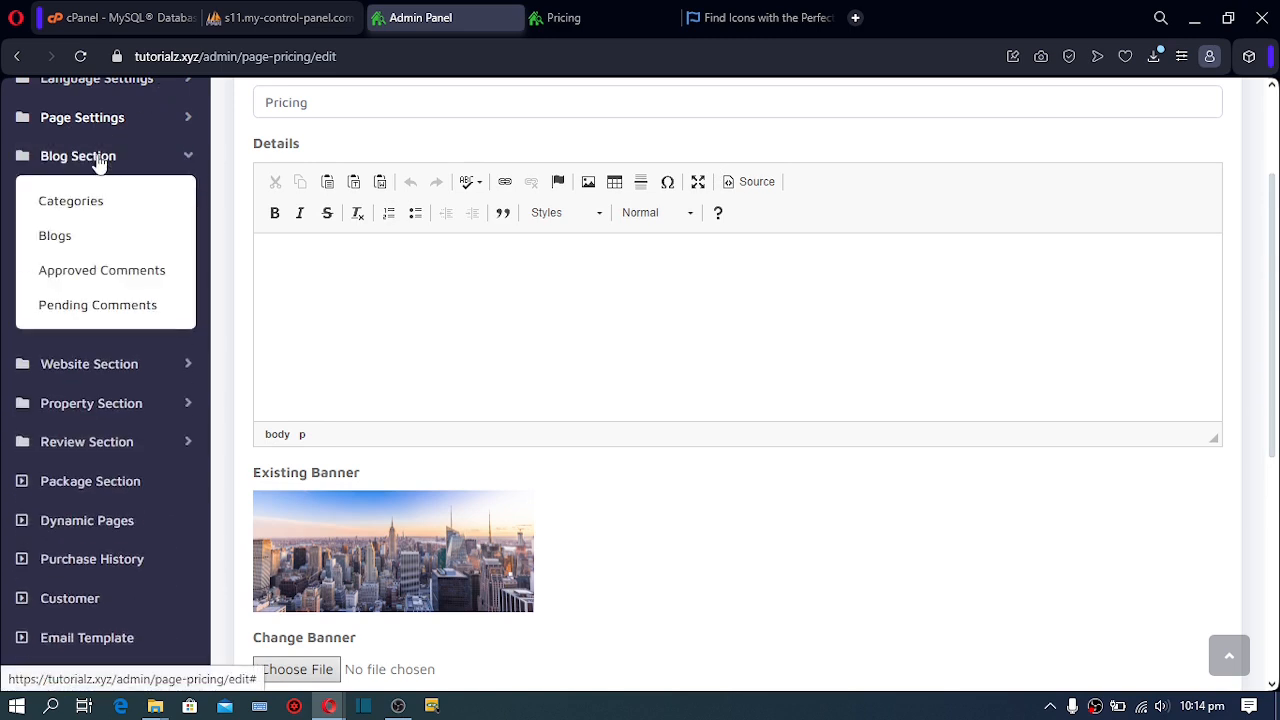
click(89, 208)
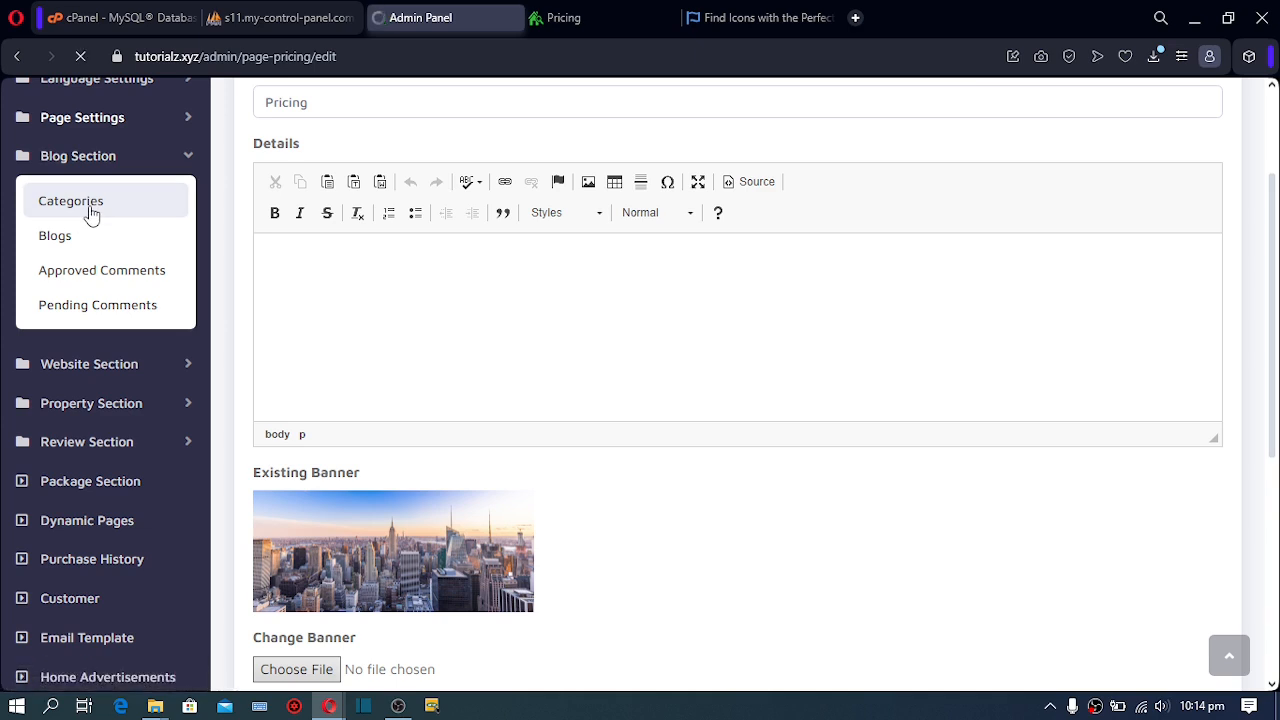
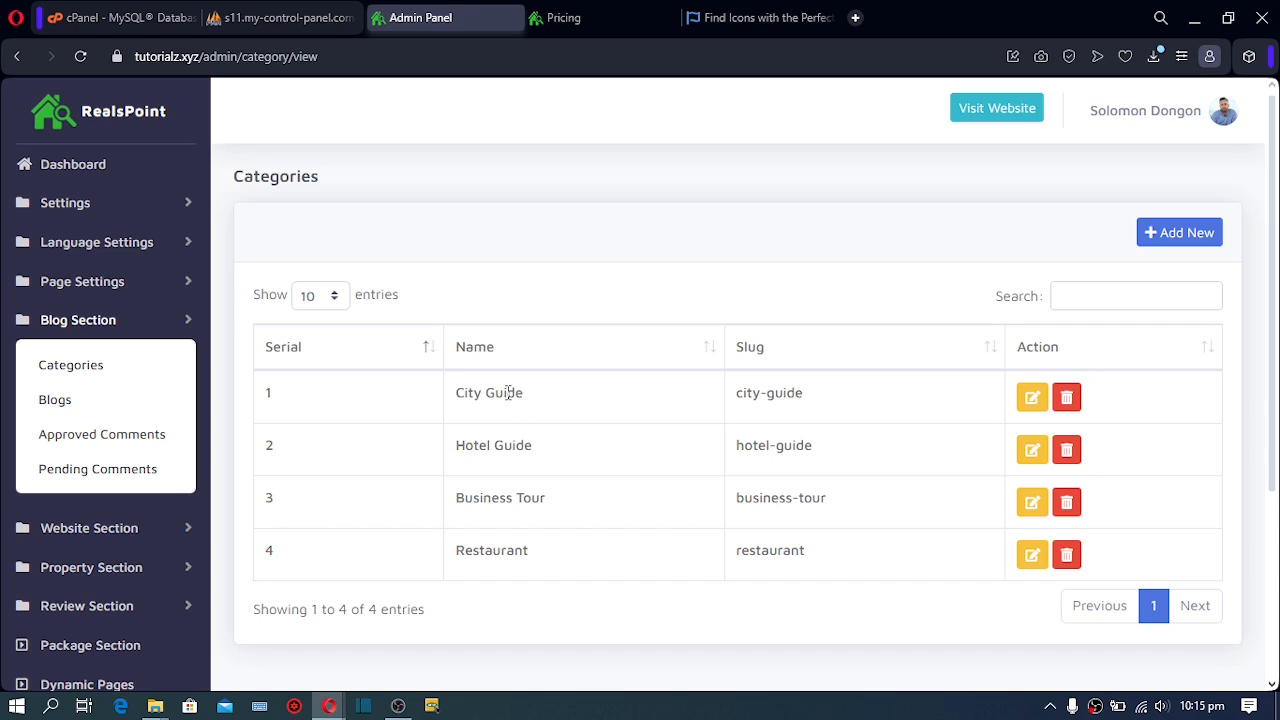
Open Blog Section > Blogs and scroll through the three existing posts
click(74, 406)
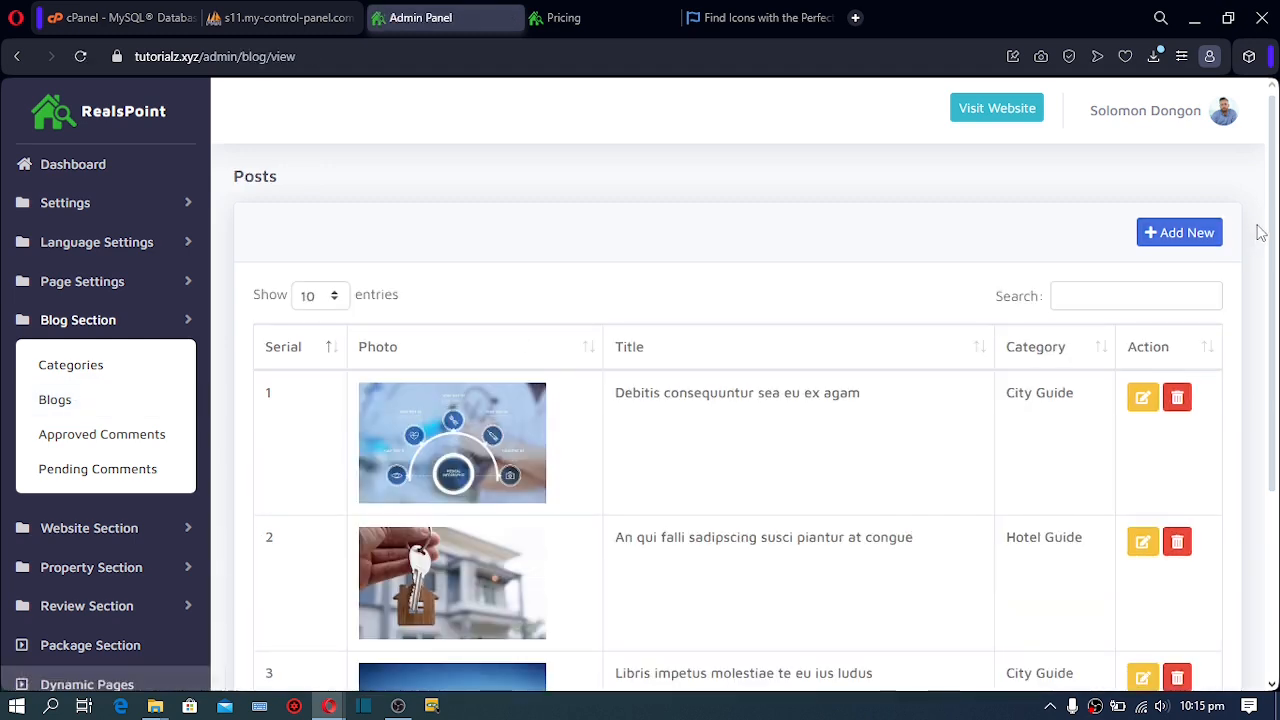
scroll(1270, 240, down, 3)
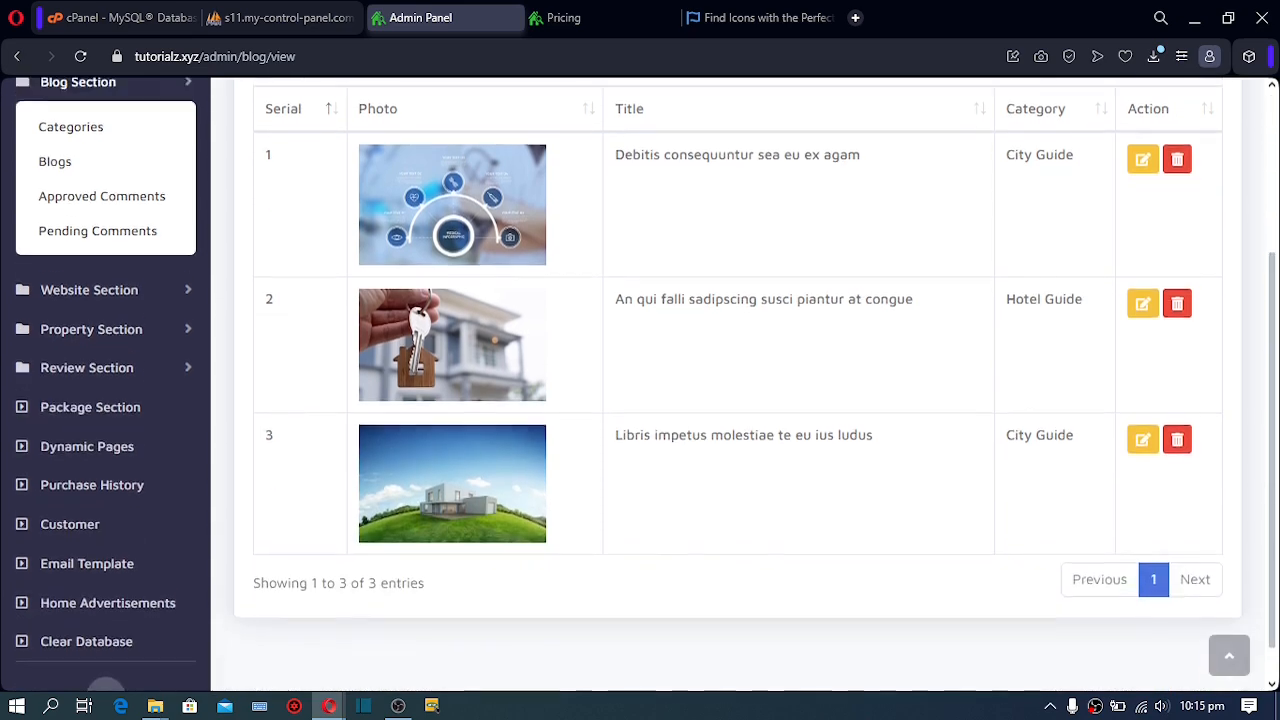
scroll(1270, 240, up, 3)
Add a new blog post titled 'Best ways to get clients for your listing'
click(1177, 252)
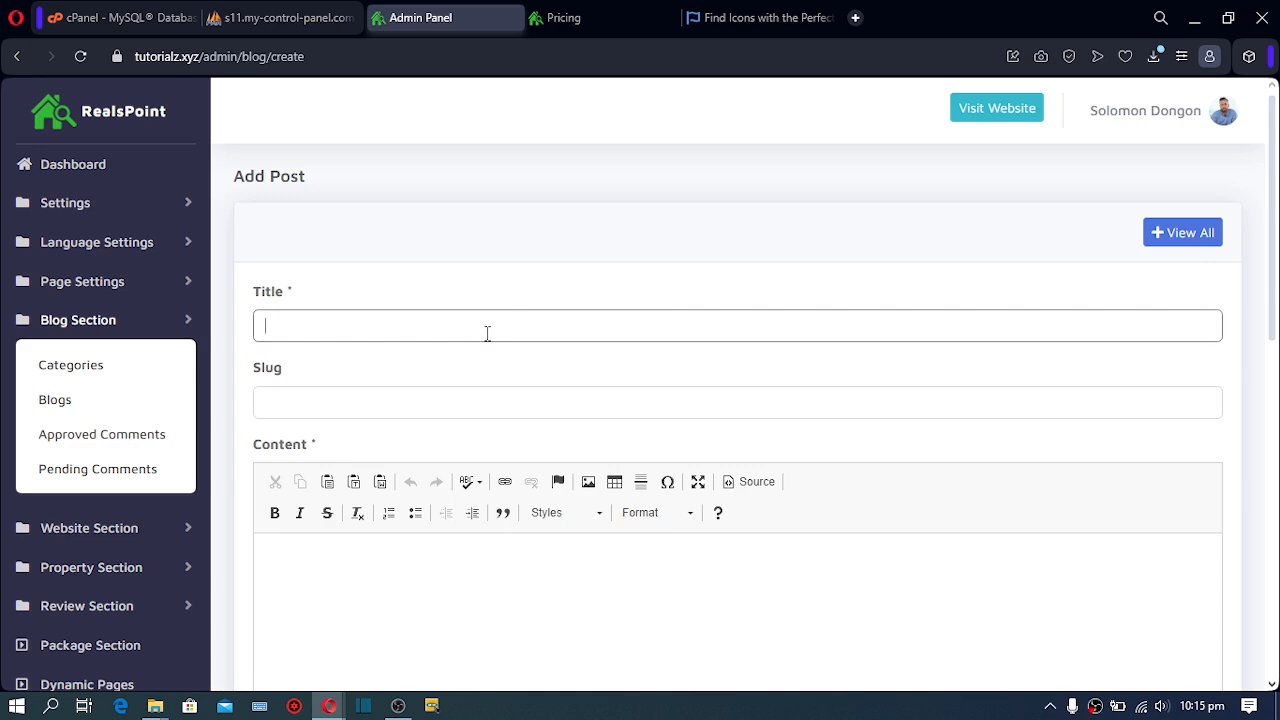
text(Best ways)
key(alt+space)
key(t)
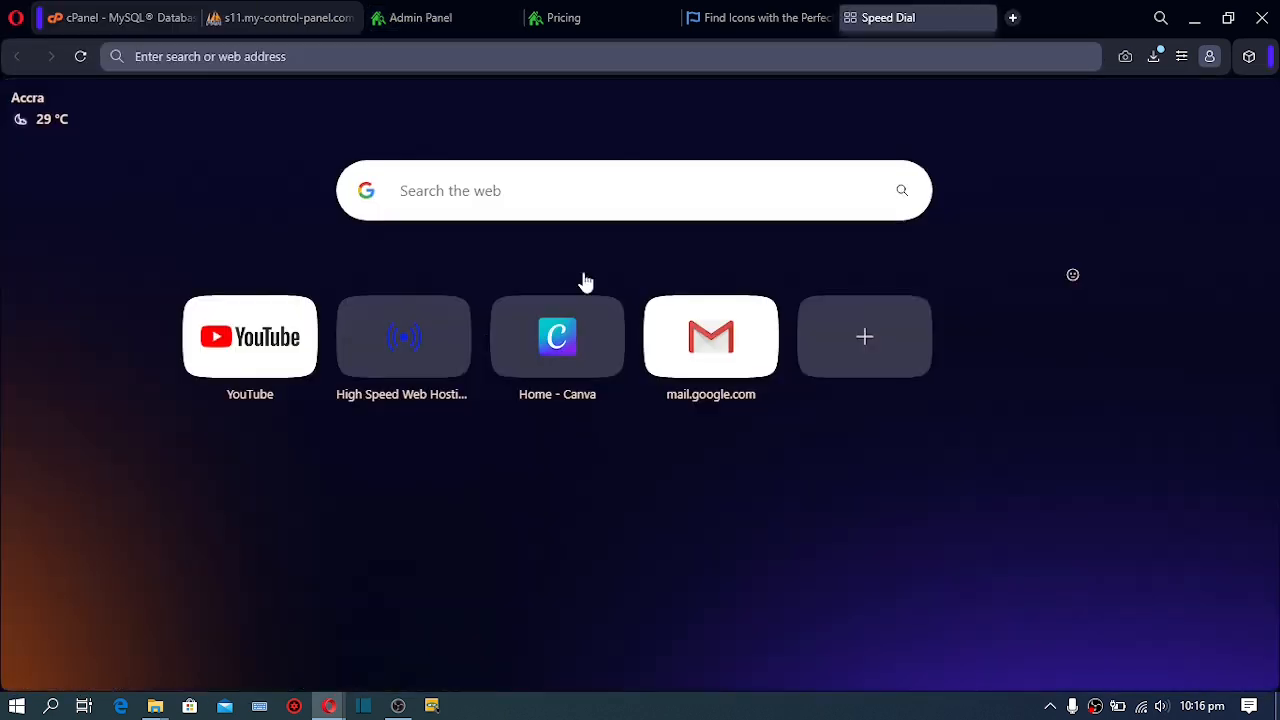
click(418, 12)
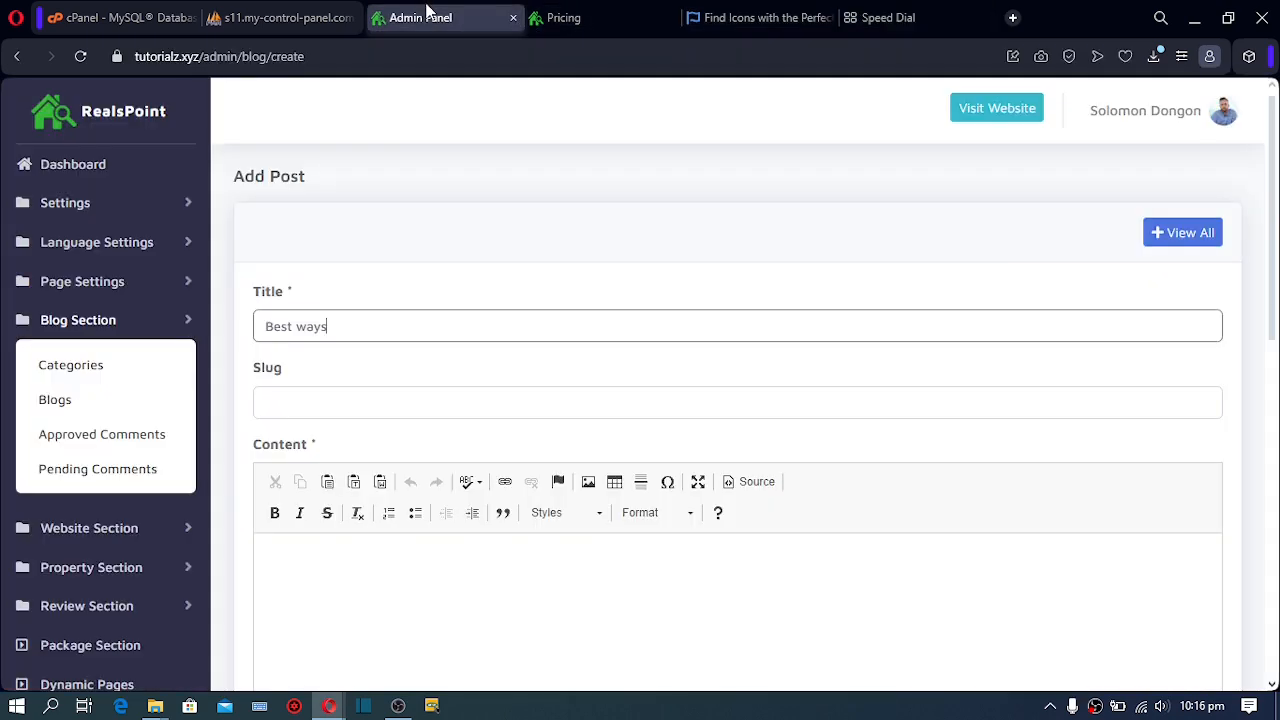
text(to get clients for your li)
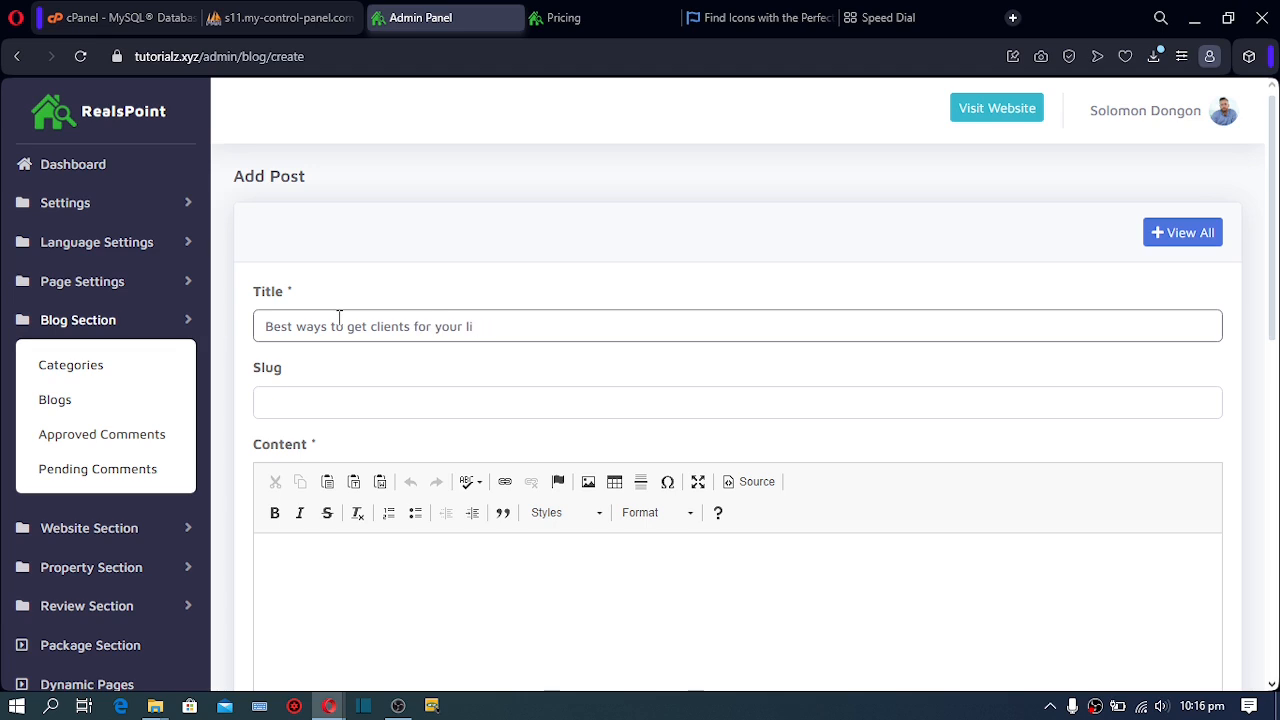
text(syyting)
Copy the title into the Slug field, then move down to the content area
click(330, 415)
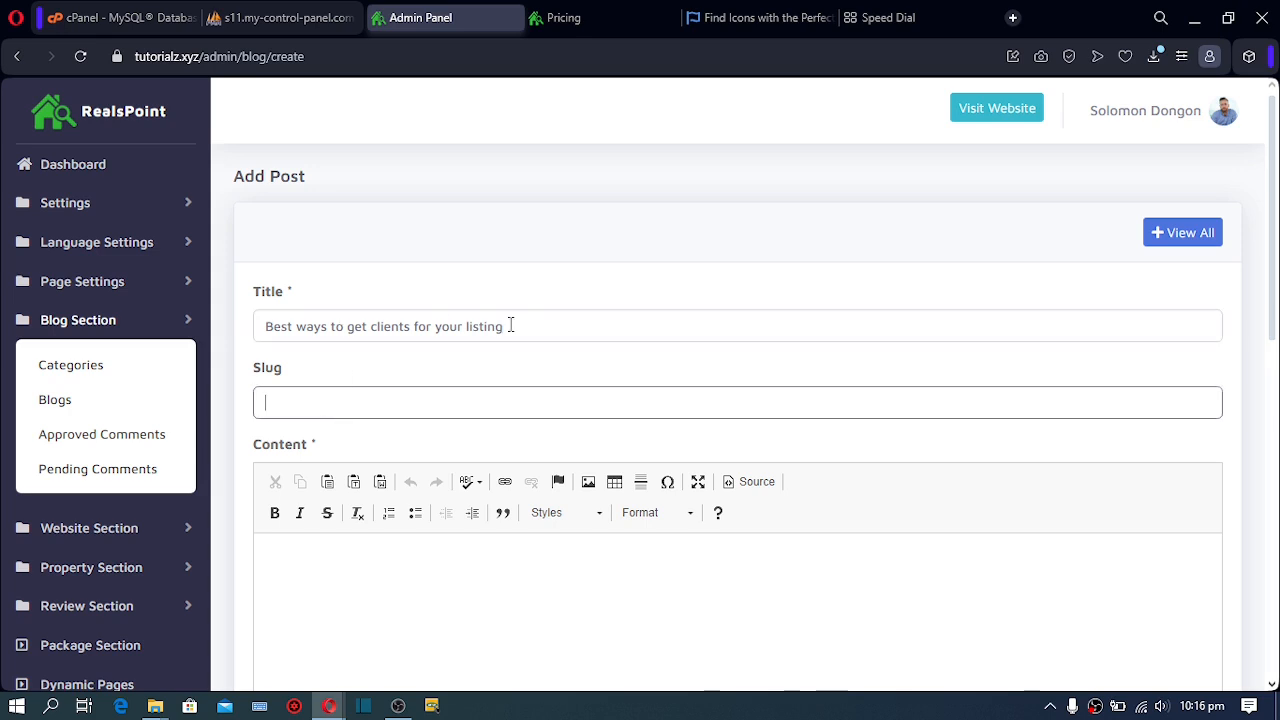
drag(510, 325, 170, 330)
key(ctrl+c)
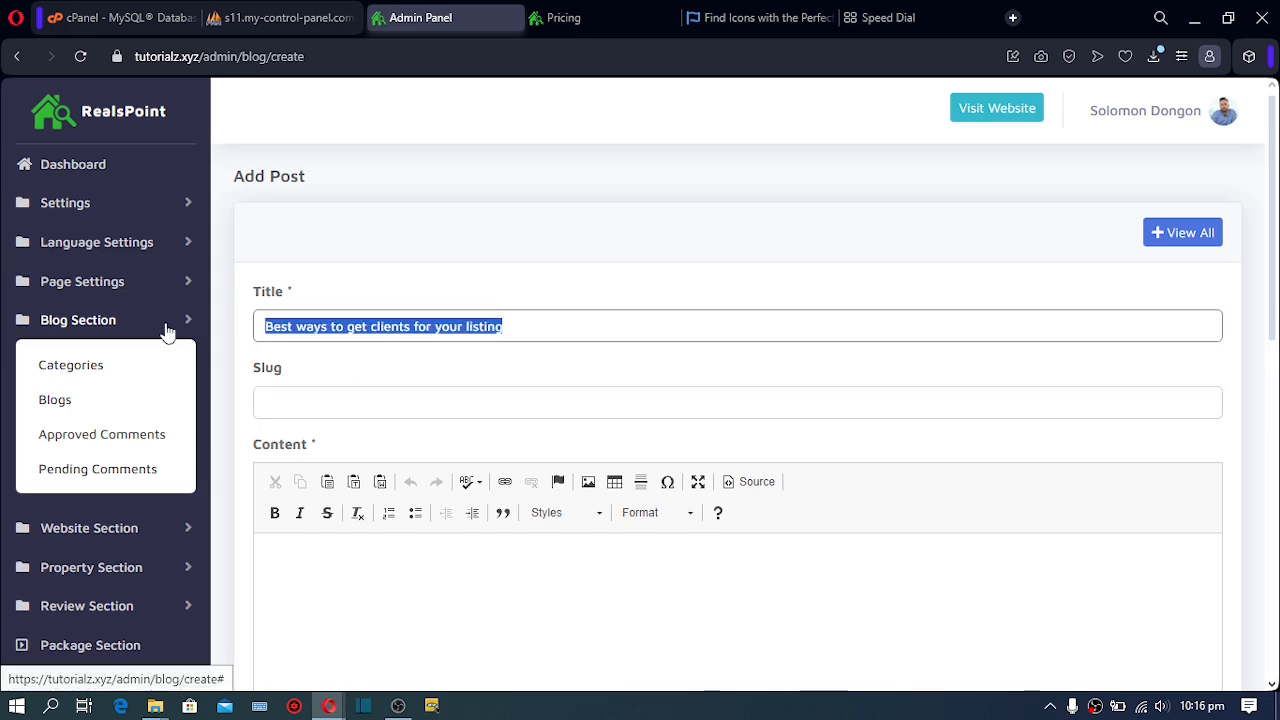
click(285, 395)
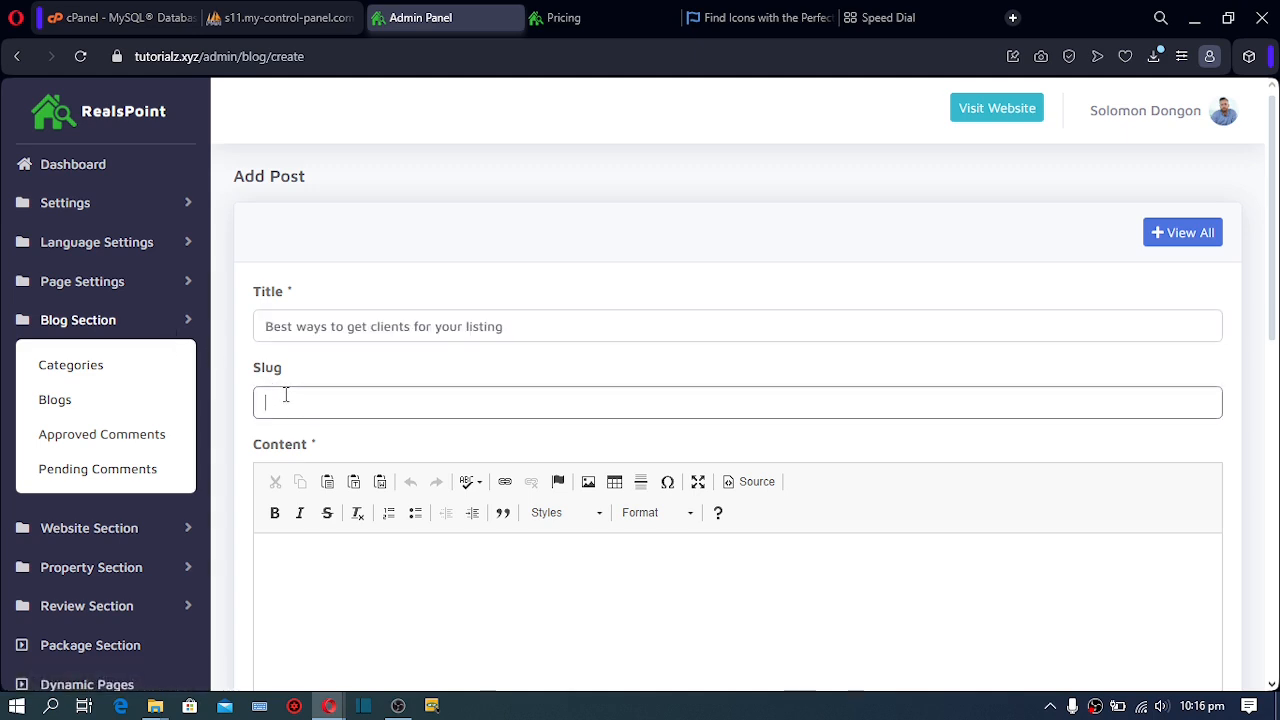
key(ctrl+v)
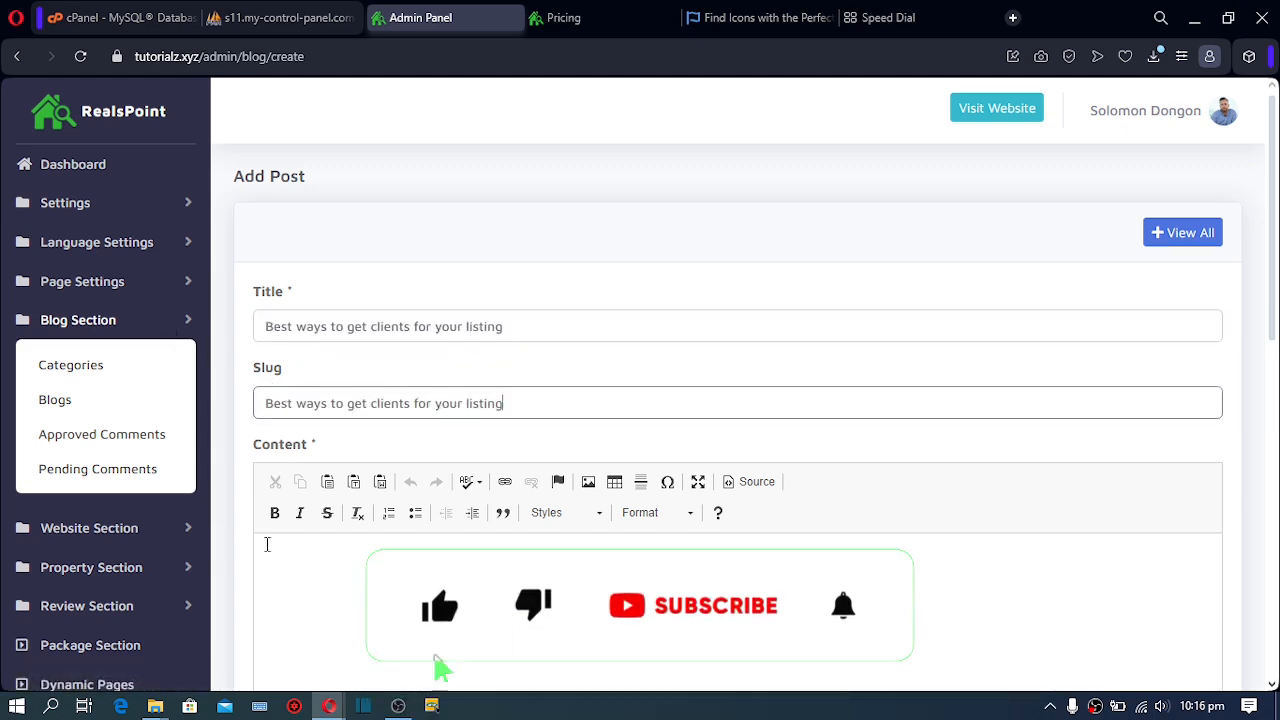
click(288, 556)
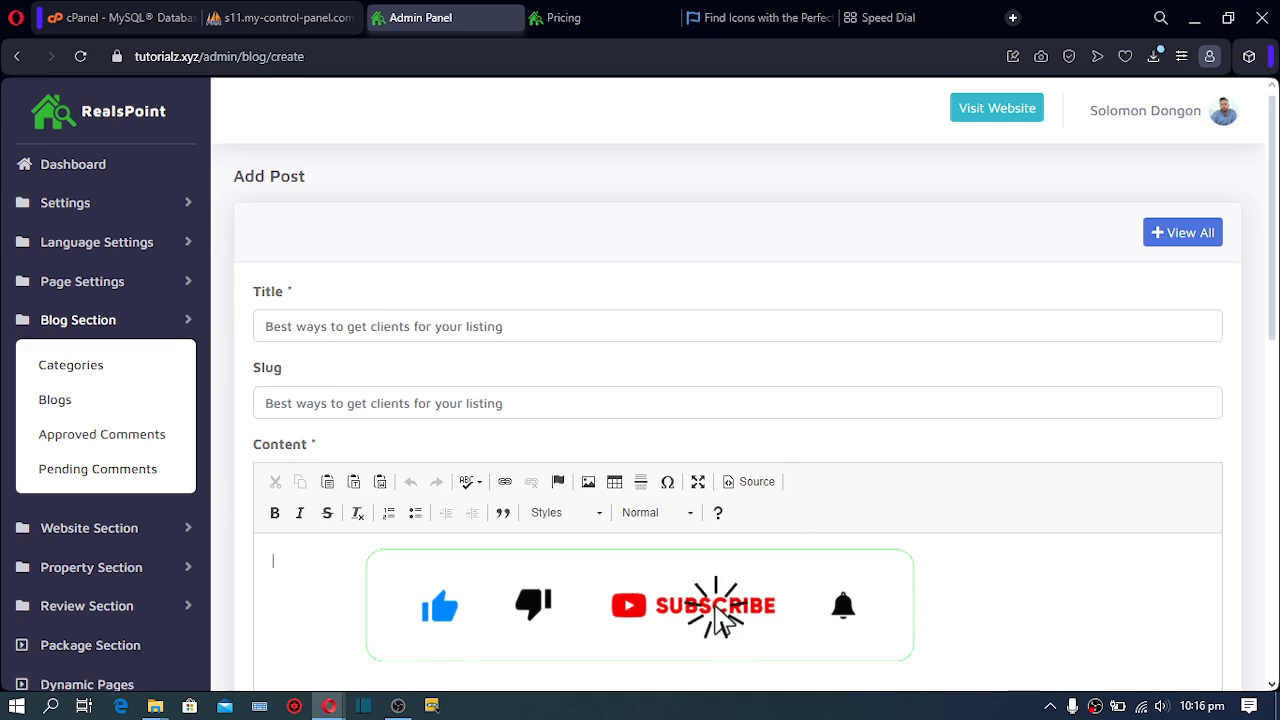
scroll(1275, 372, down, 1)
scroll(1275, 372, down, 2)
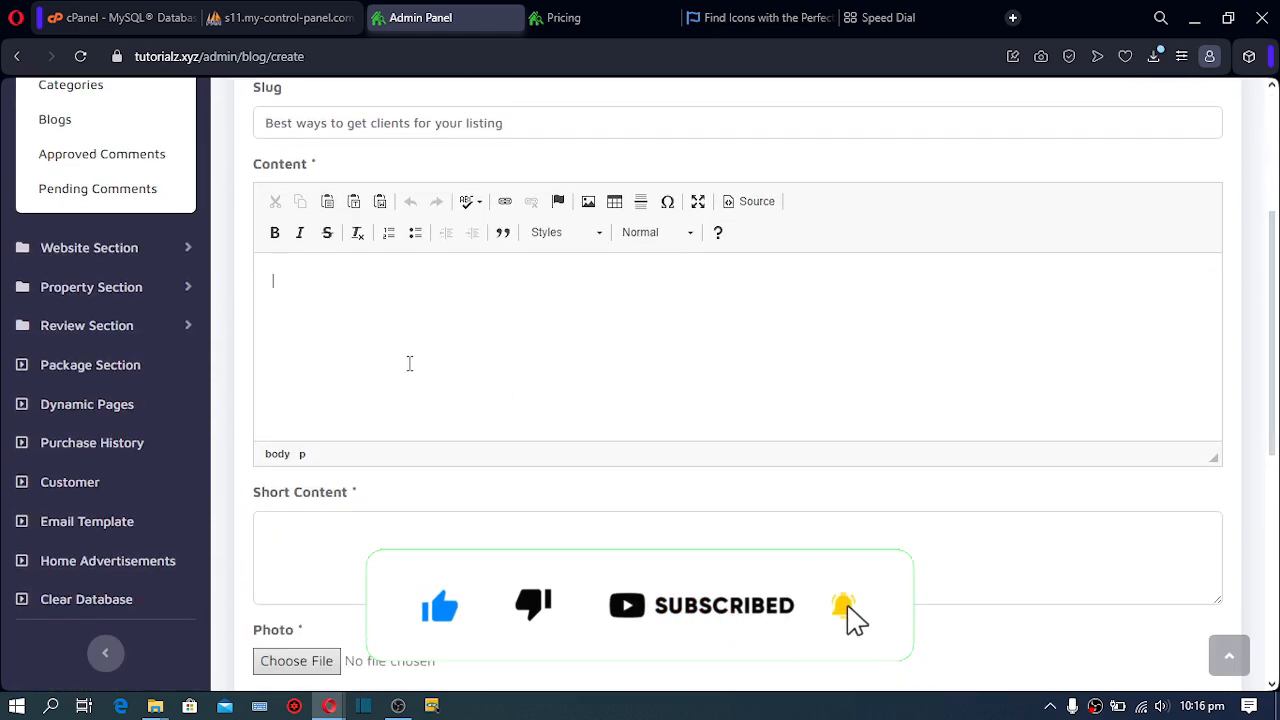
click(322, 558)
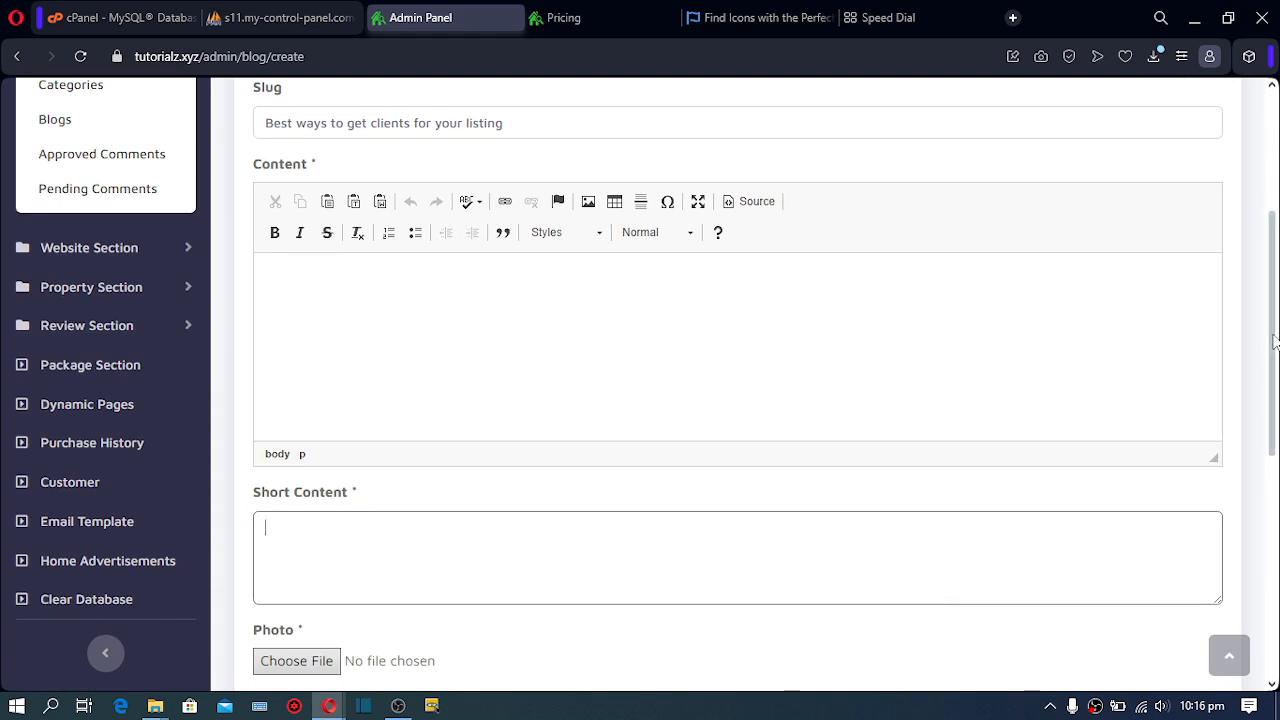
scroll(1275, 340, down, 2)
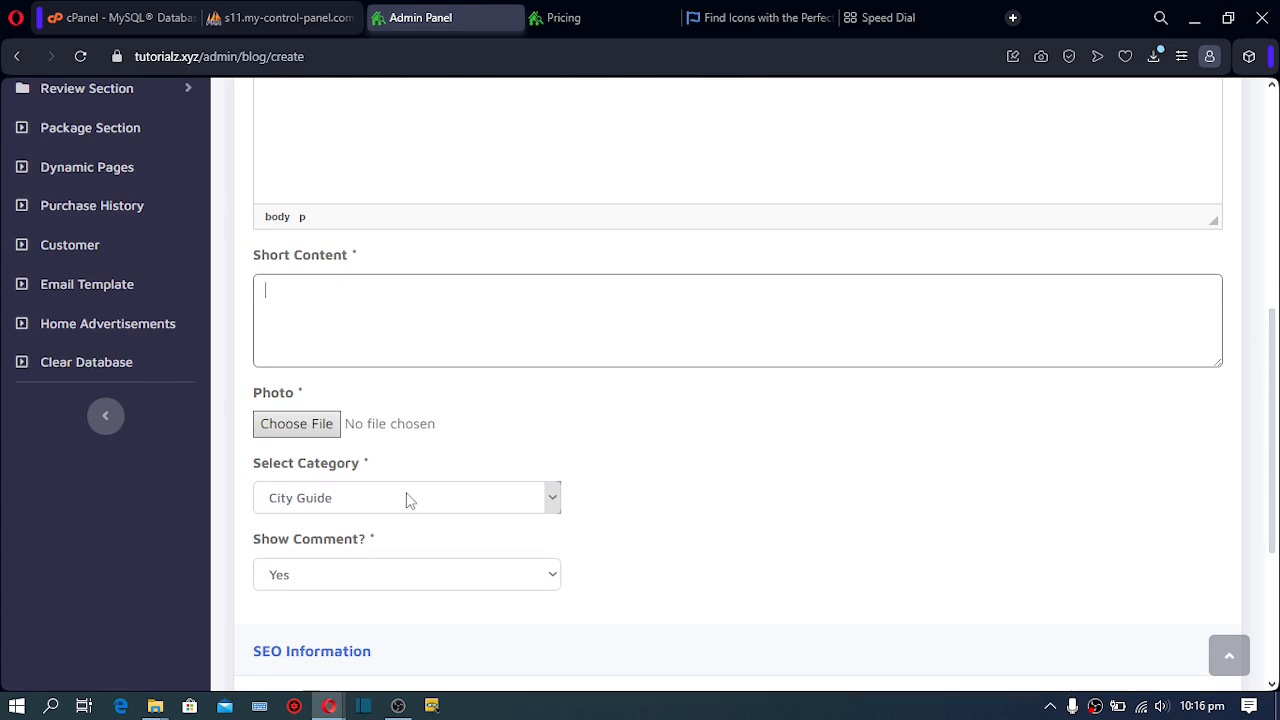
Keep City Guide as the post category and scroll down to SEO Information
click(405, 504)
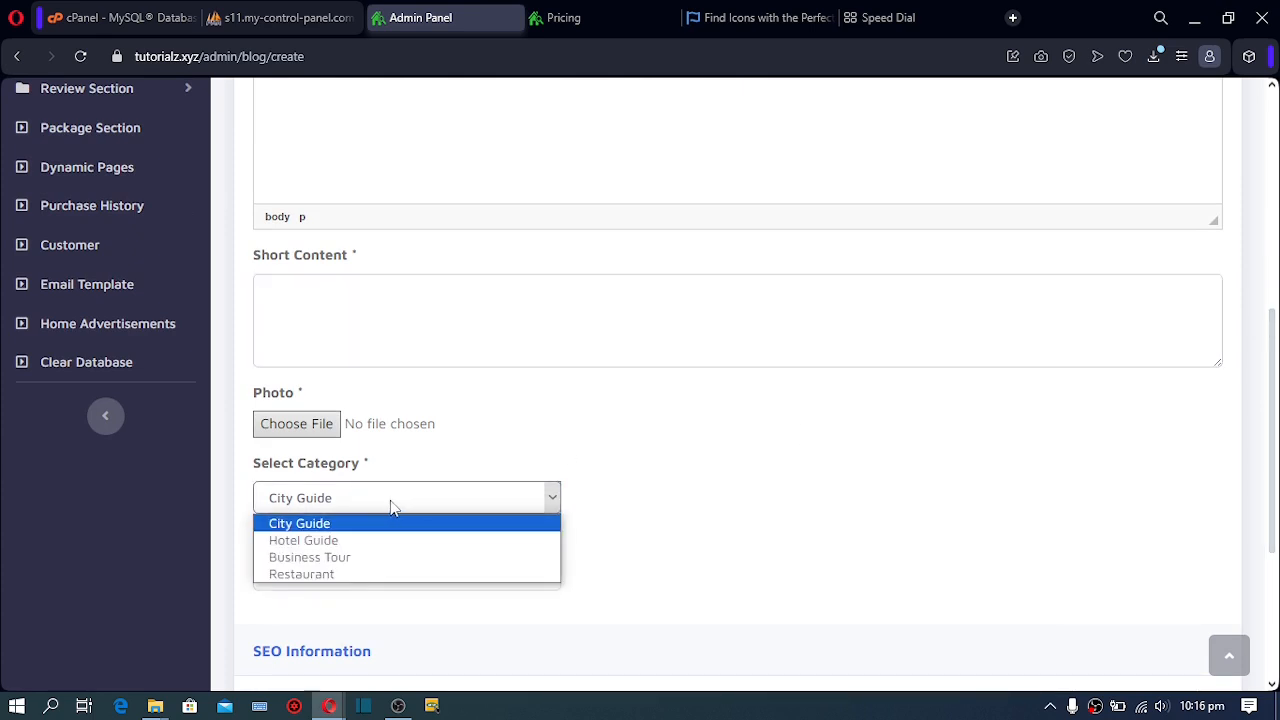
click(377, 472)
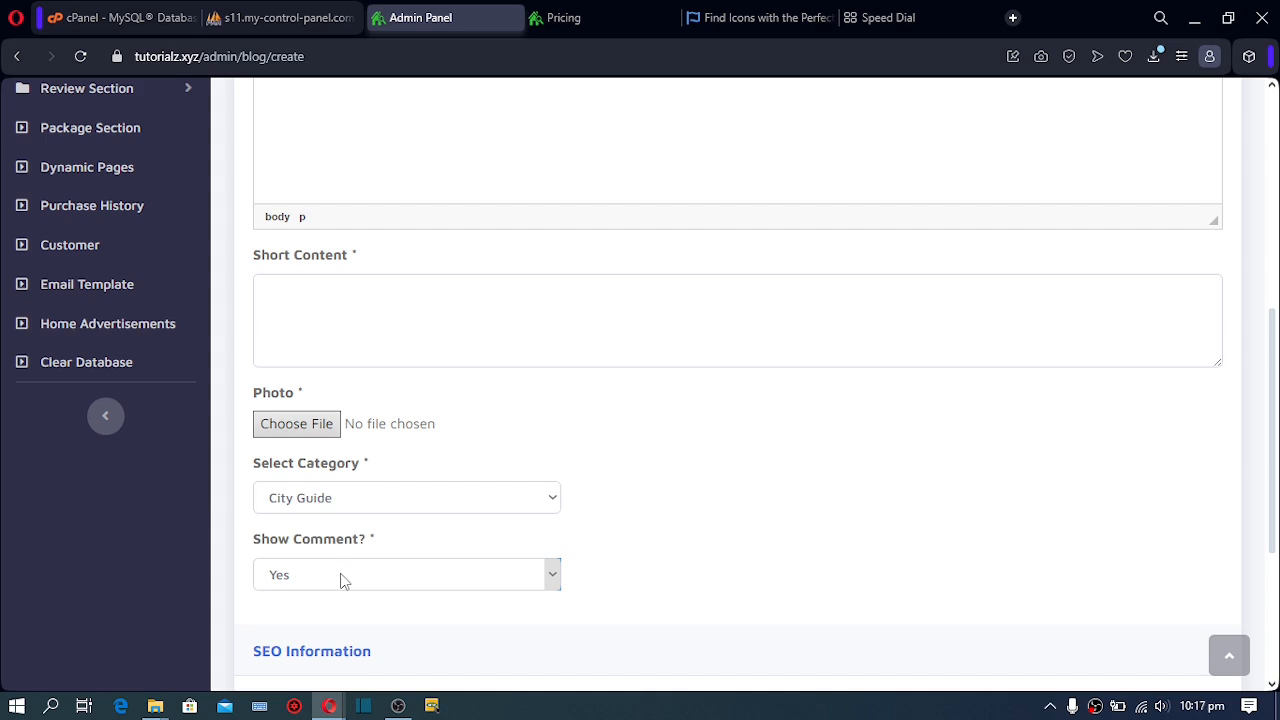
drag(1274, 490, 1274, 610)
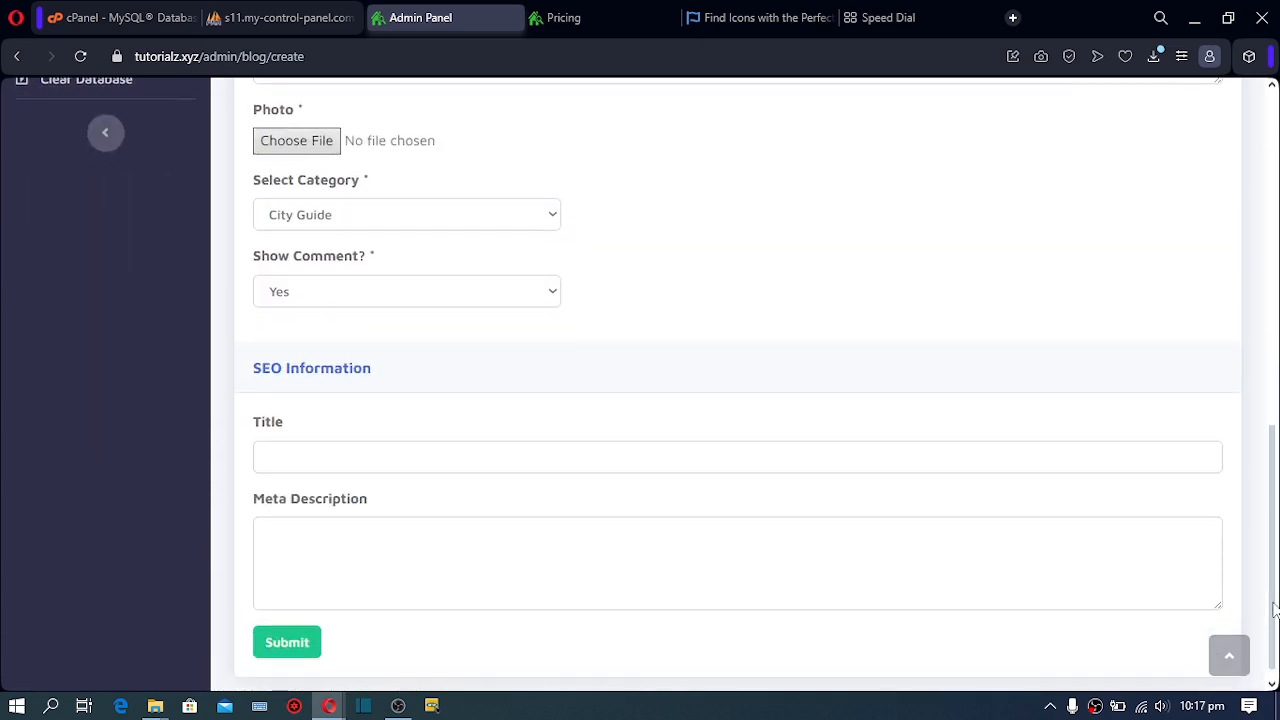
click(354, 545)
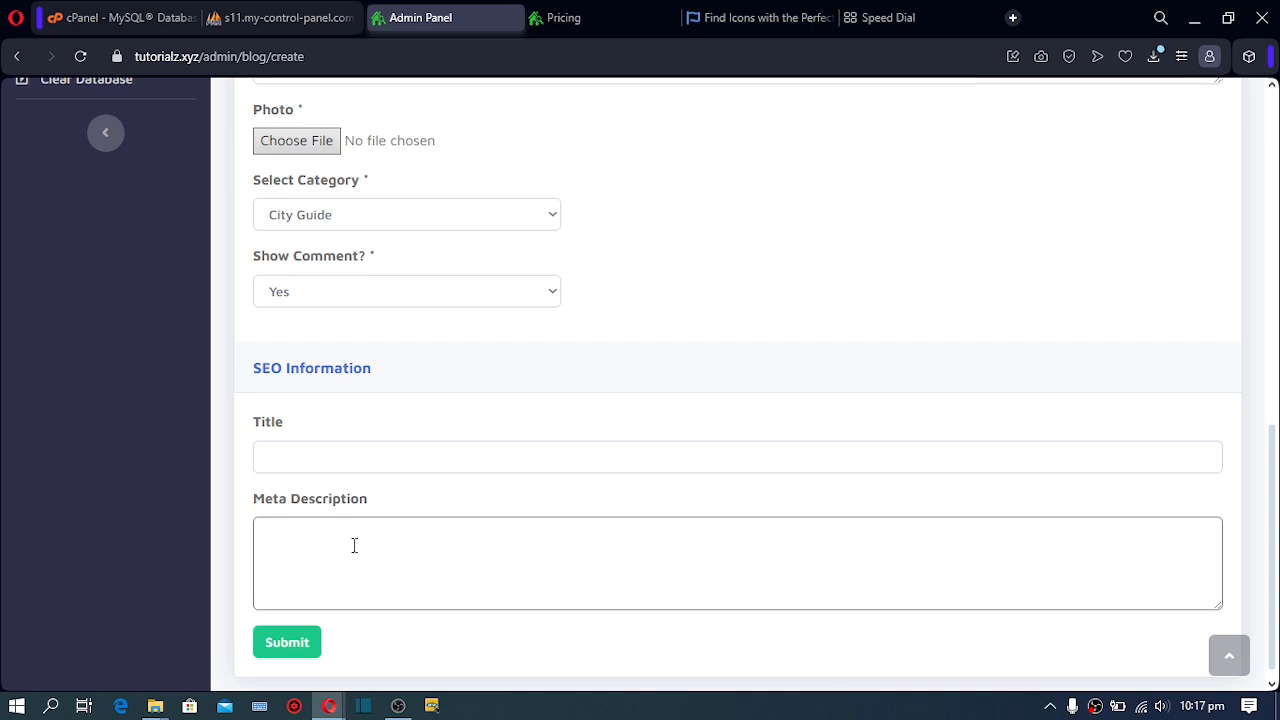
Paste 'Best ways to get clients for your listing' as the SEO title
click(391, 451)
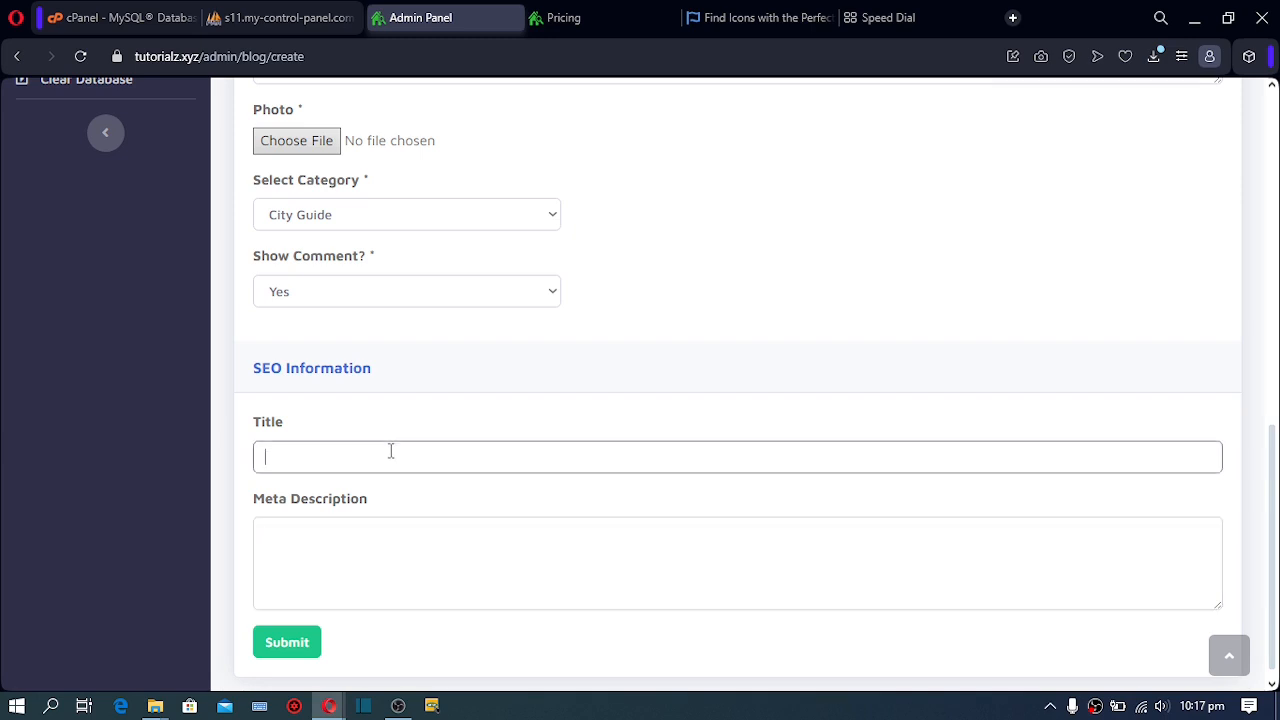
key(ctrl+v)
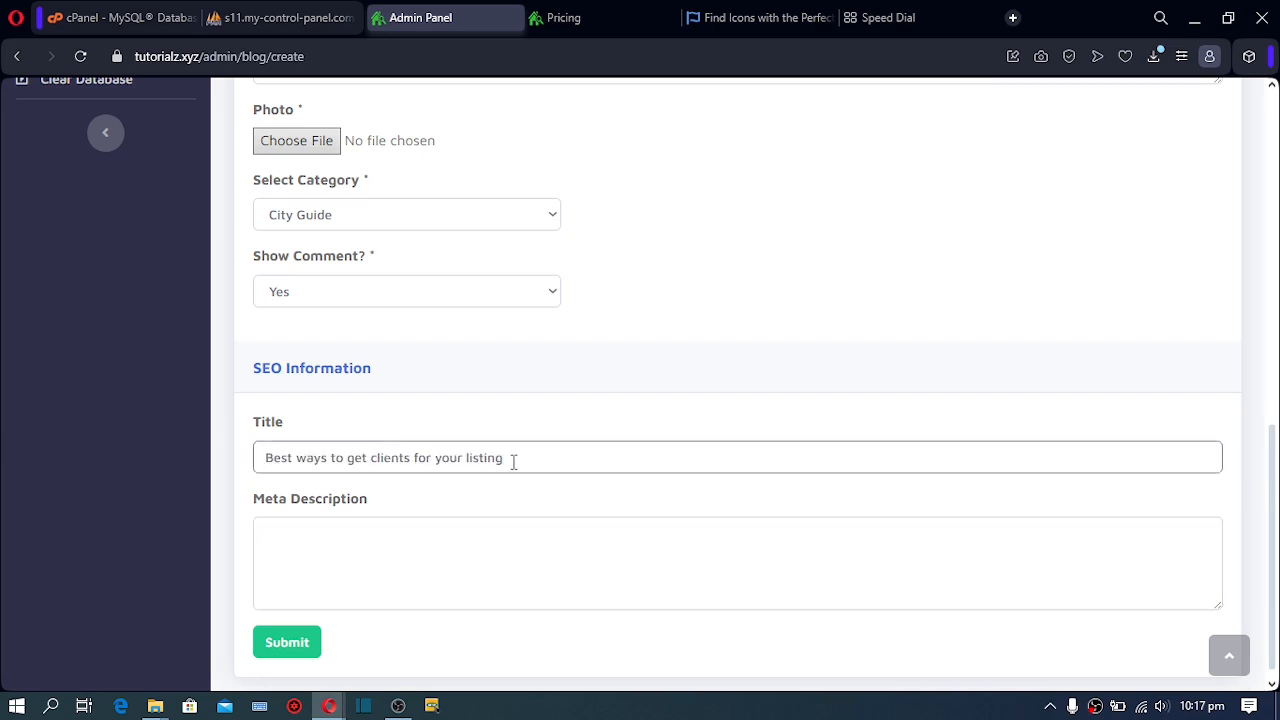
drag(514, 460, 140, 492)
click(385, 516)
click(316, 558)
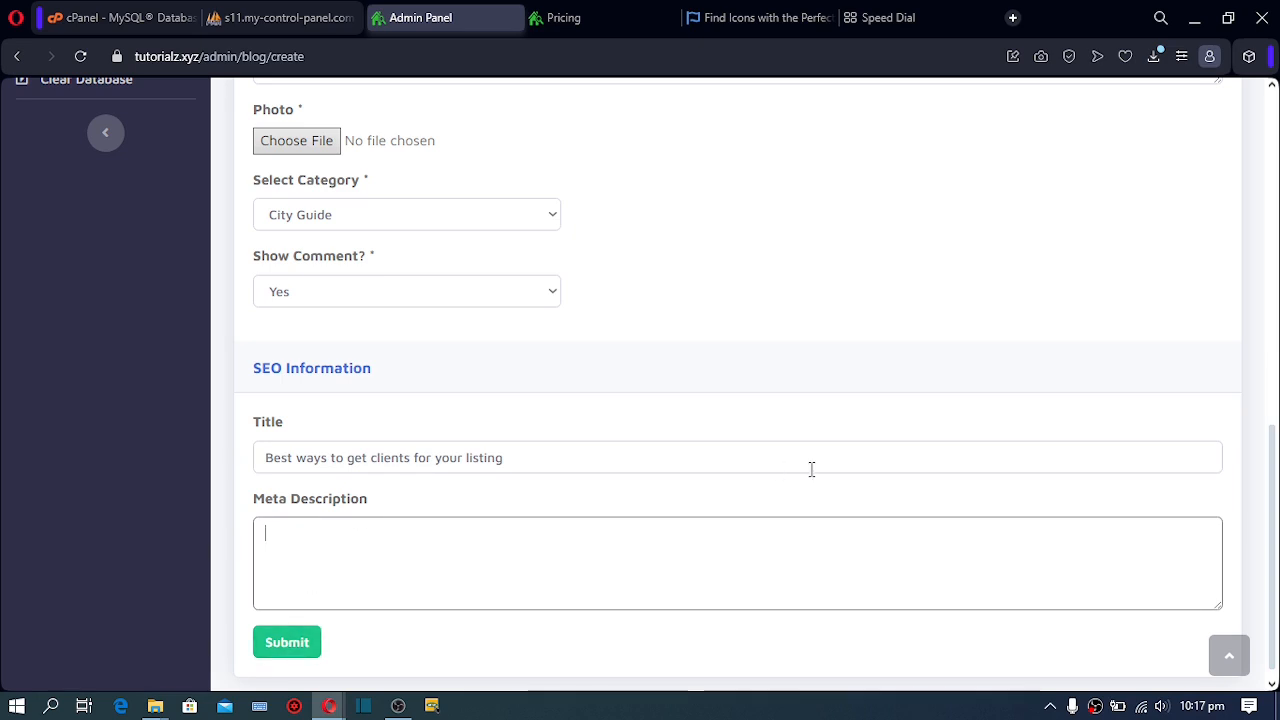
drag(1270, 510, 1276, 227)
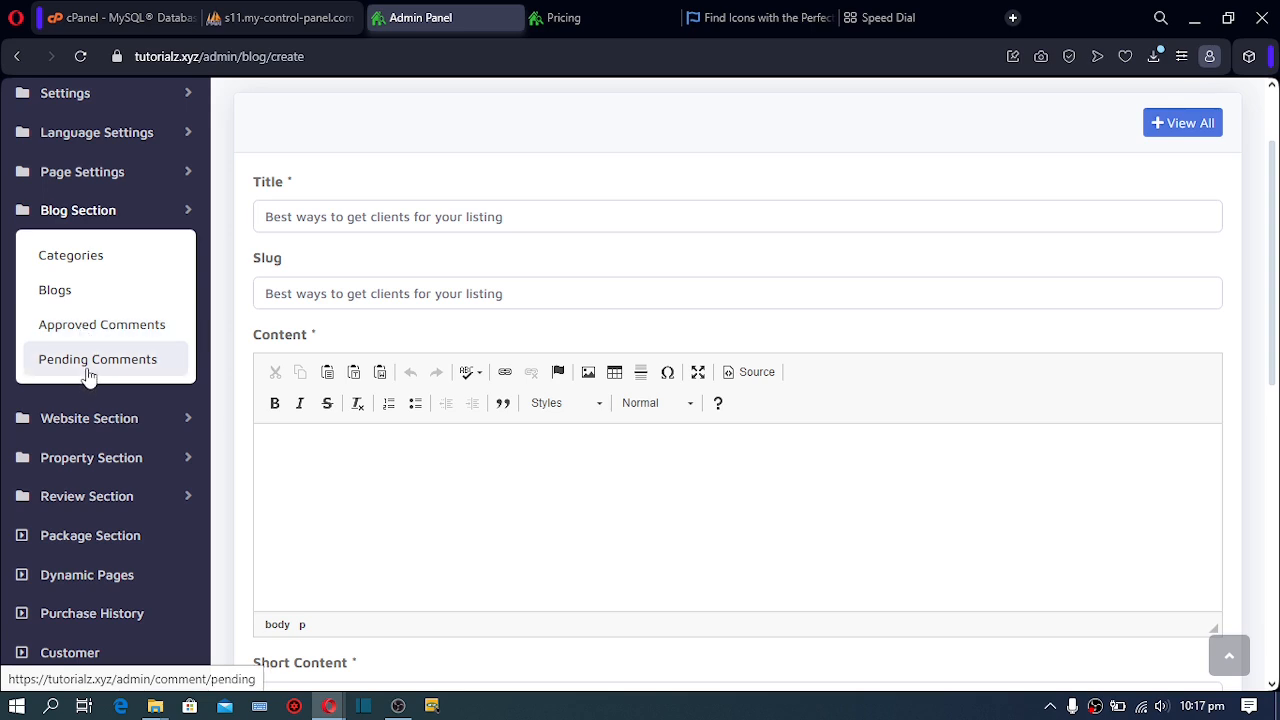
Glance at the FAQ list, then open the first testimonial's edit form and scroll through it
click(138, 222)
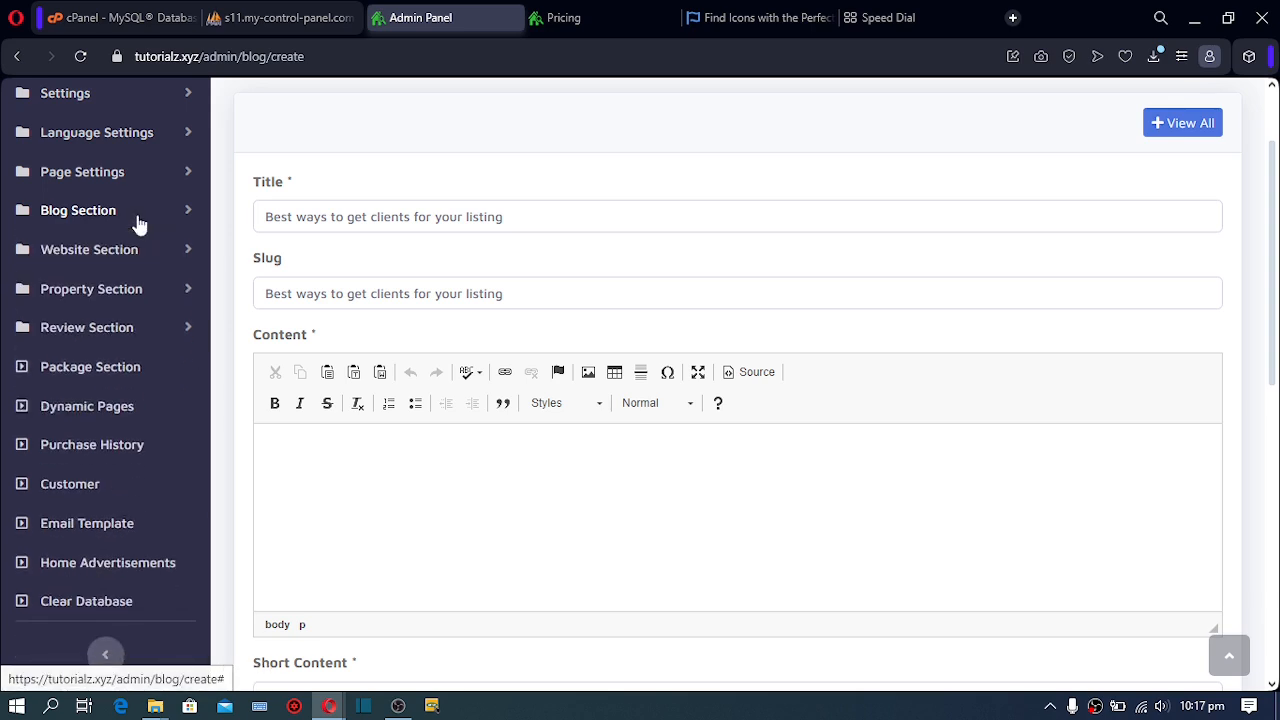
click(145, 255)
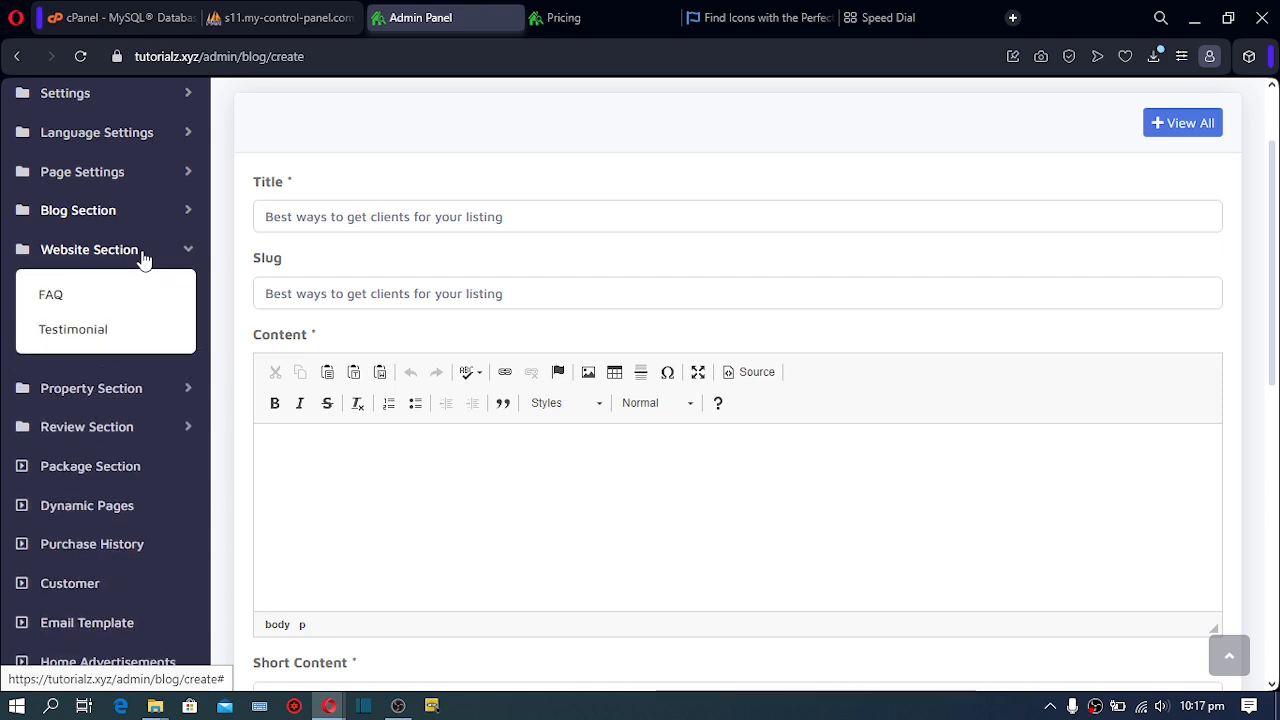
click(52, 295)
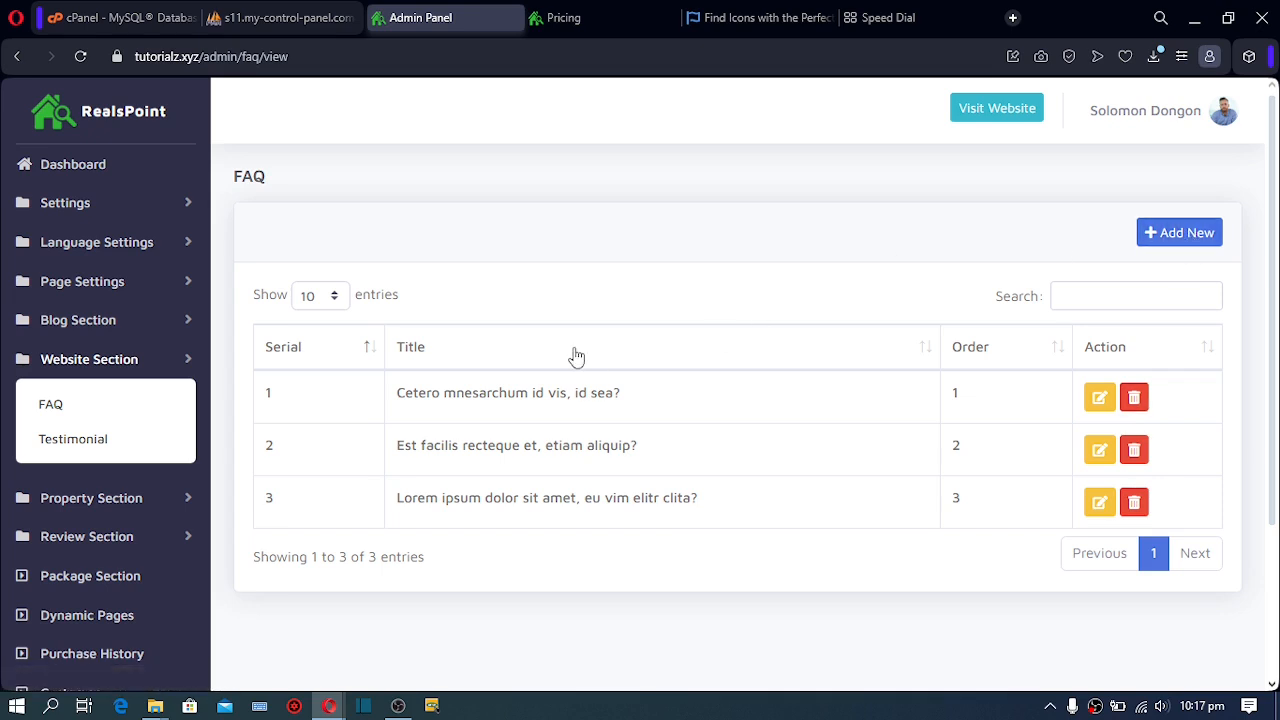
click(75, 441)
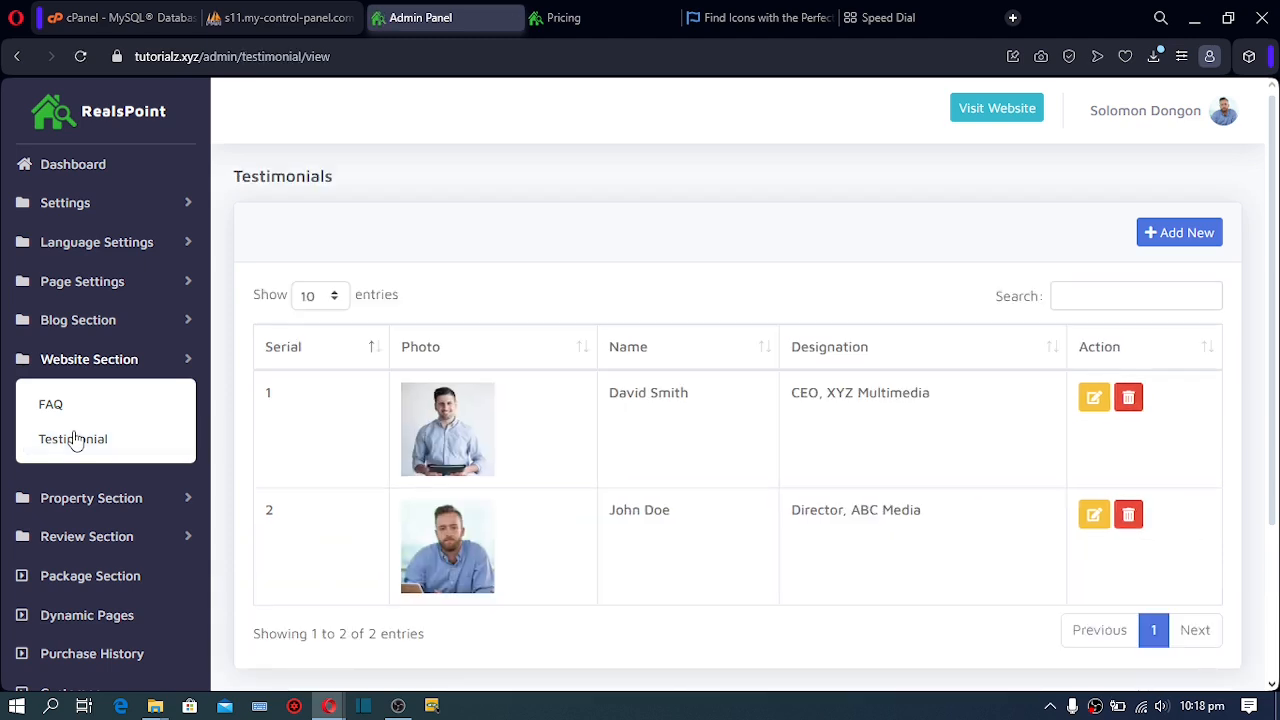
click(1095, 399)
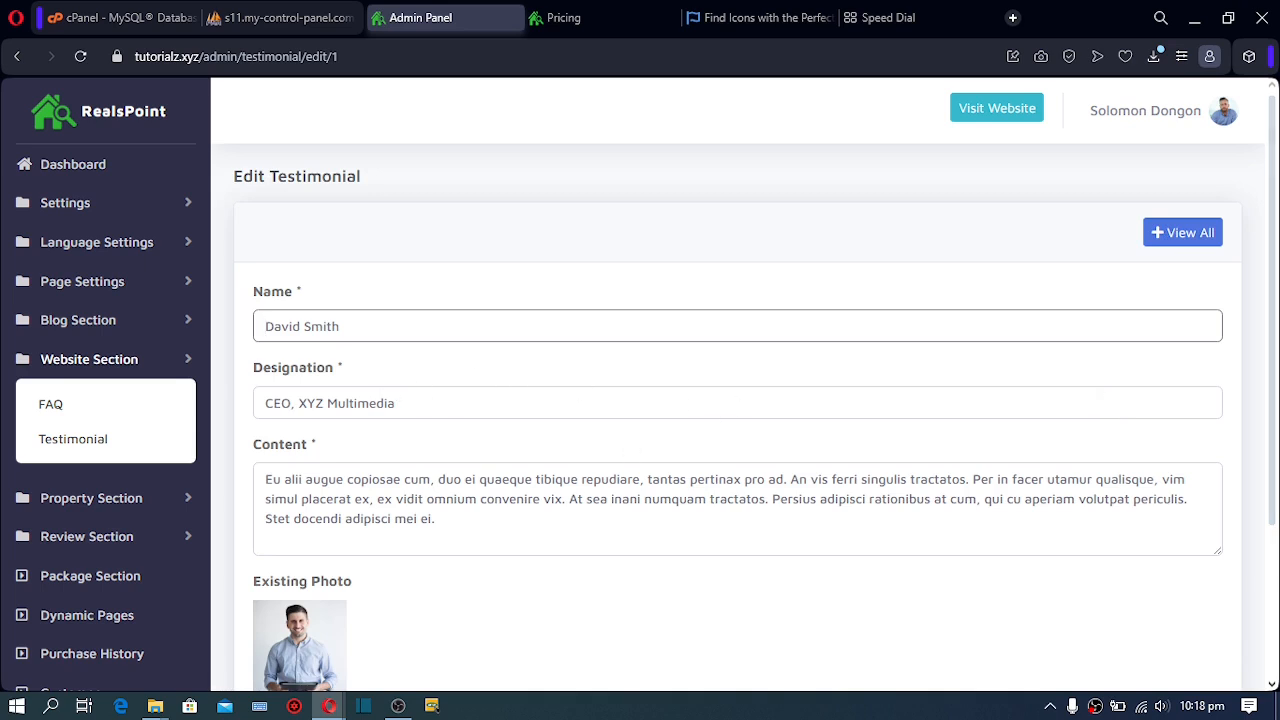
scroll(1276, 258, down, 3)
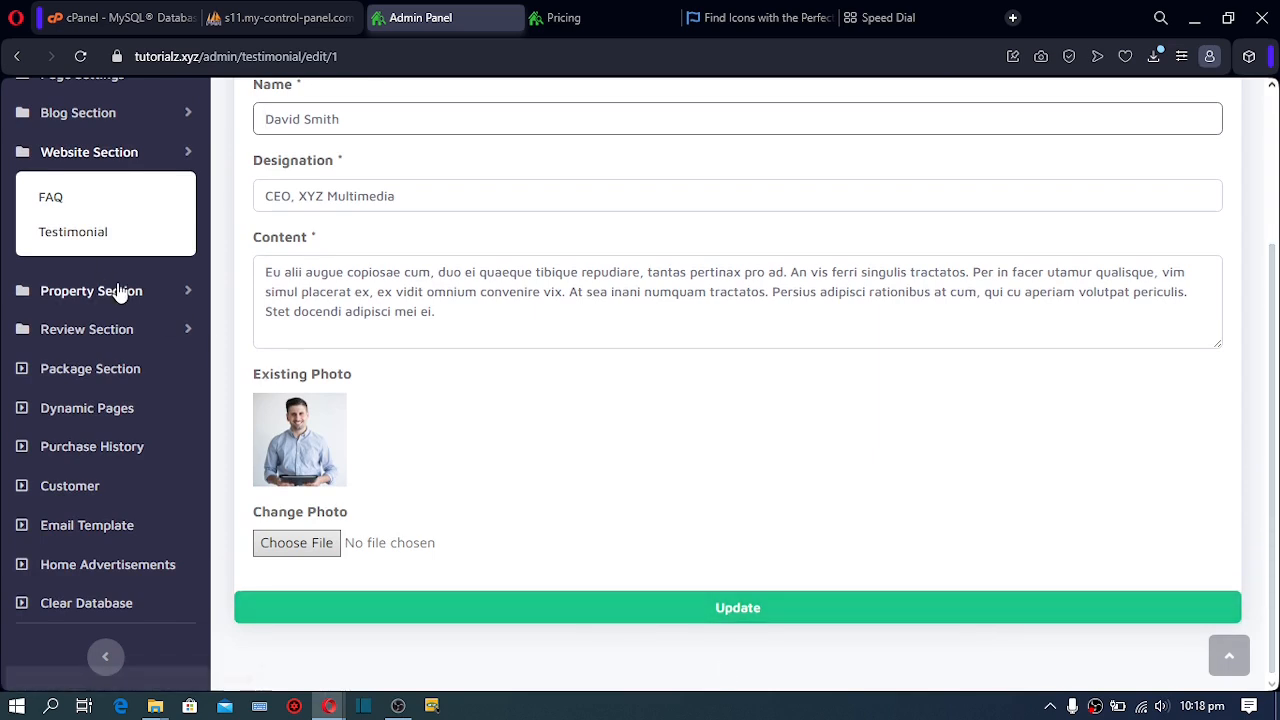
Open the Property Category list, then view the site's Free, Standard and Premium pricing plans
click(117, 155)
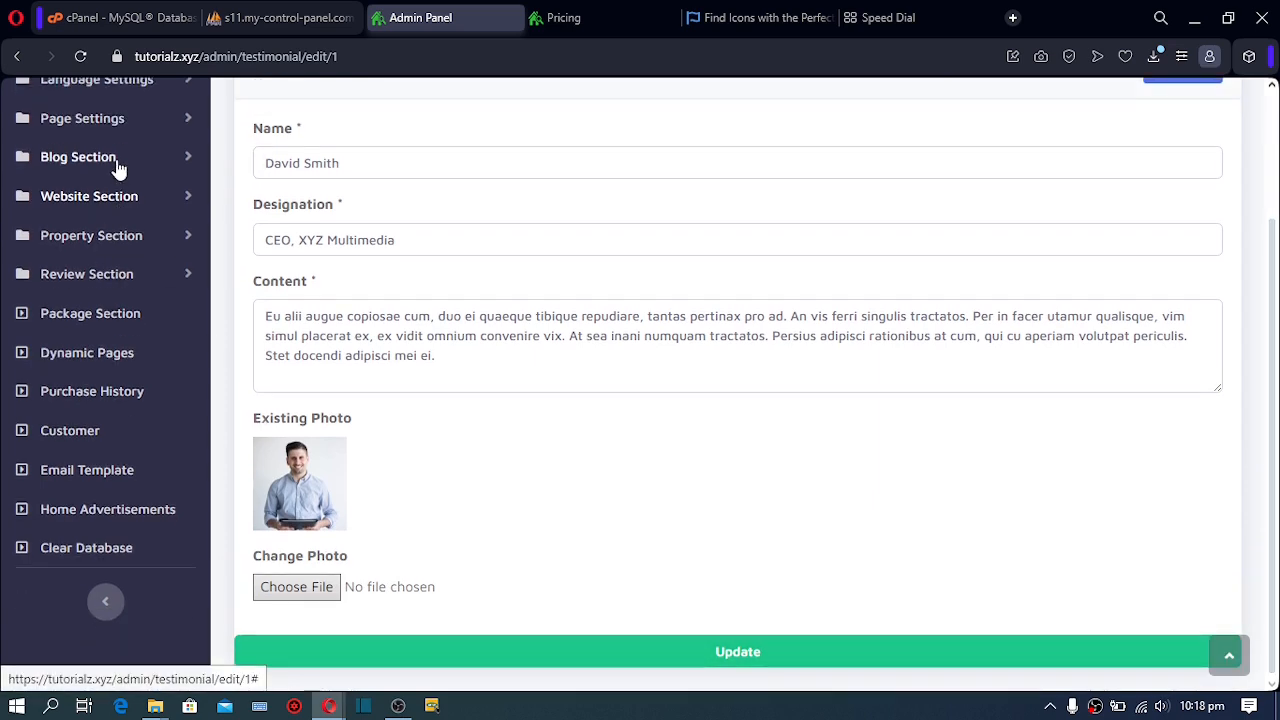
click(121, 245)
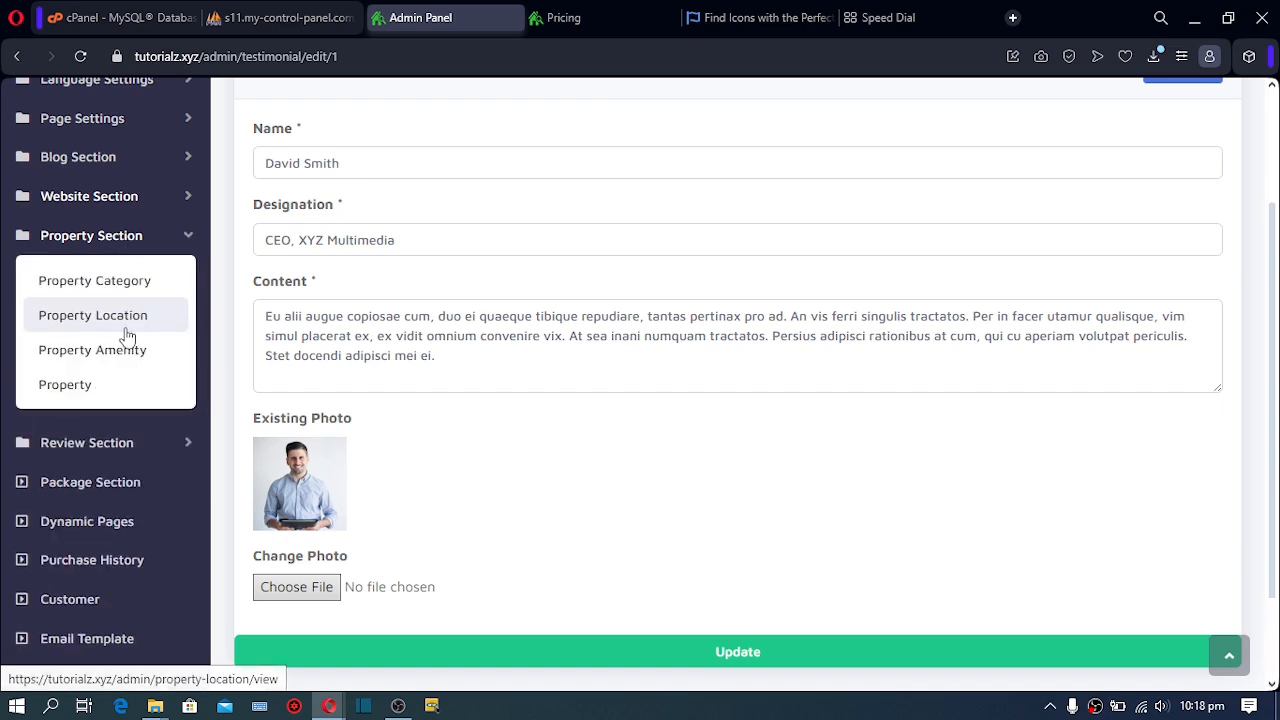
click(122, 294)
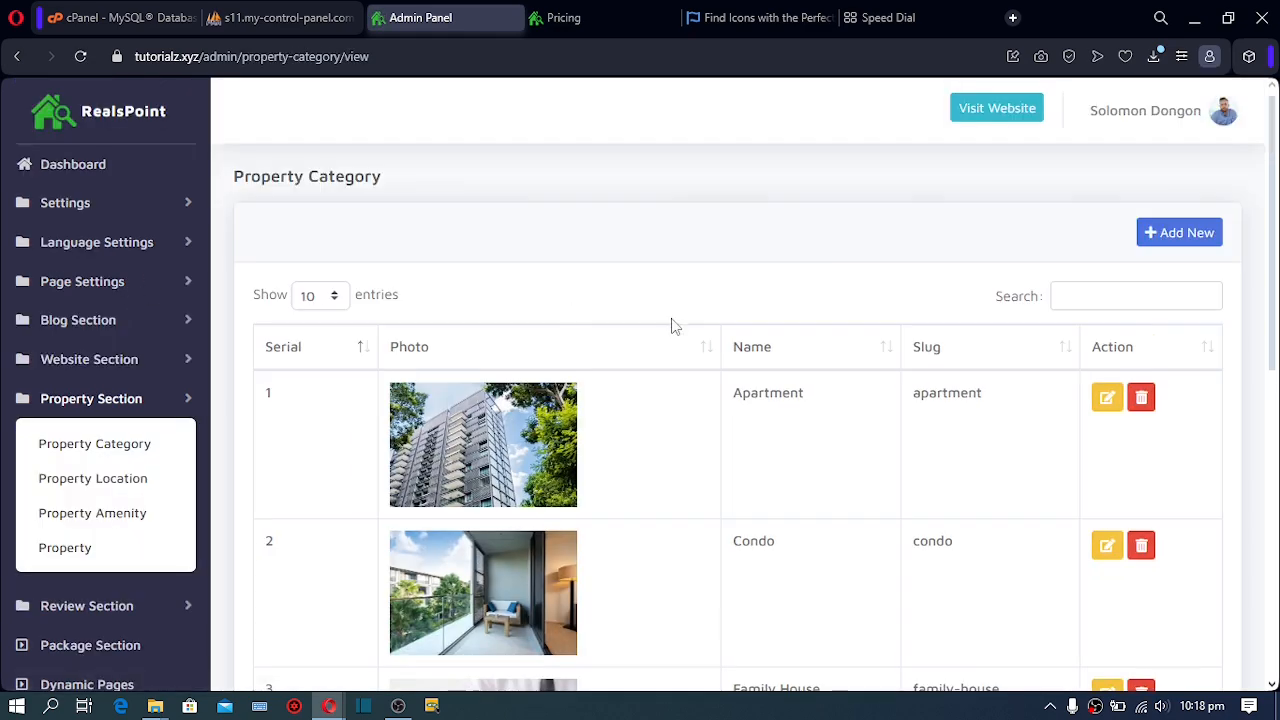
click(578, 14)
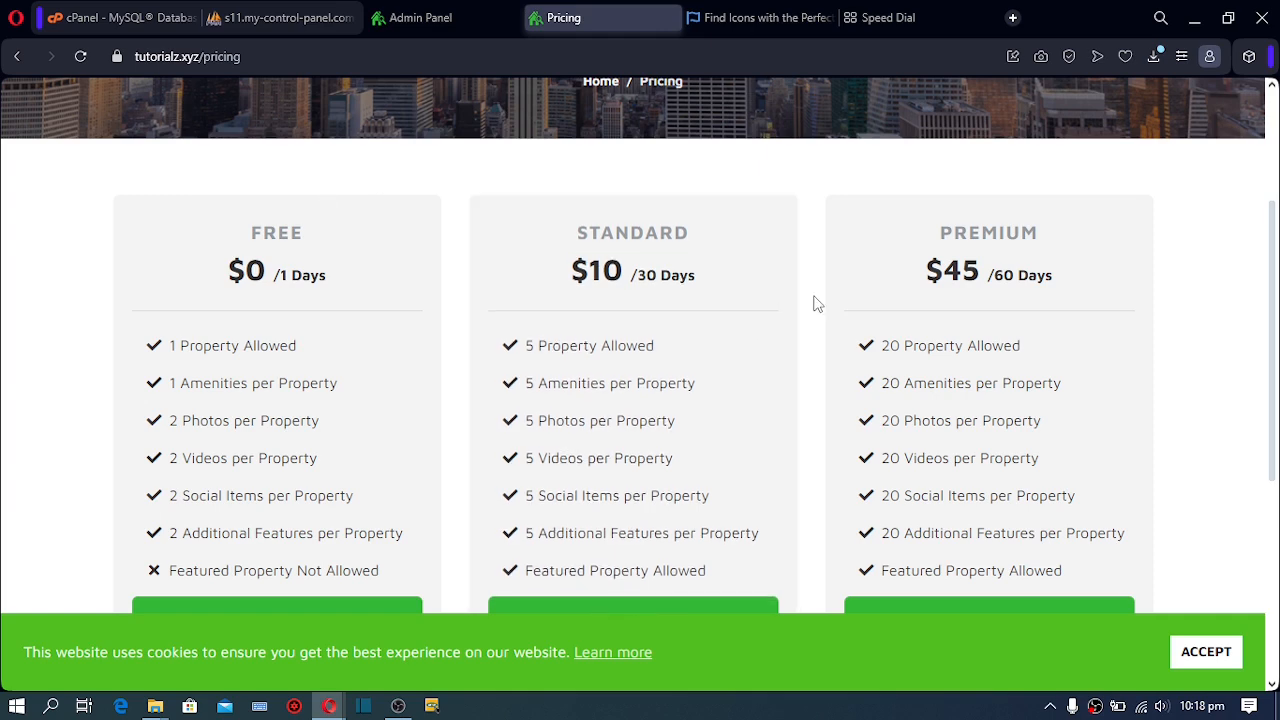
scroll(815, 302, up, 3)
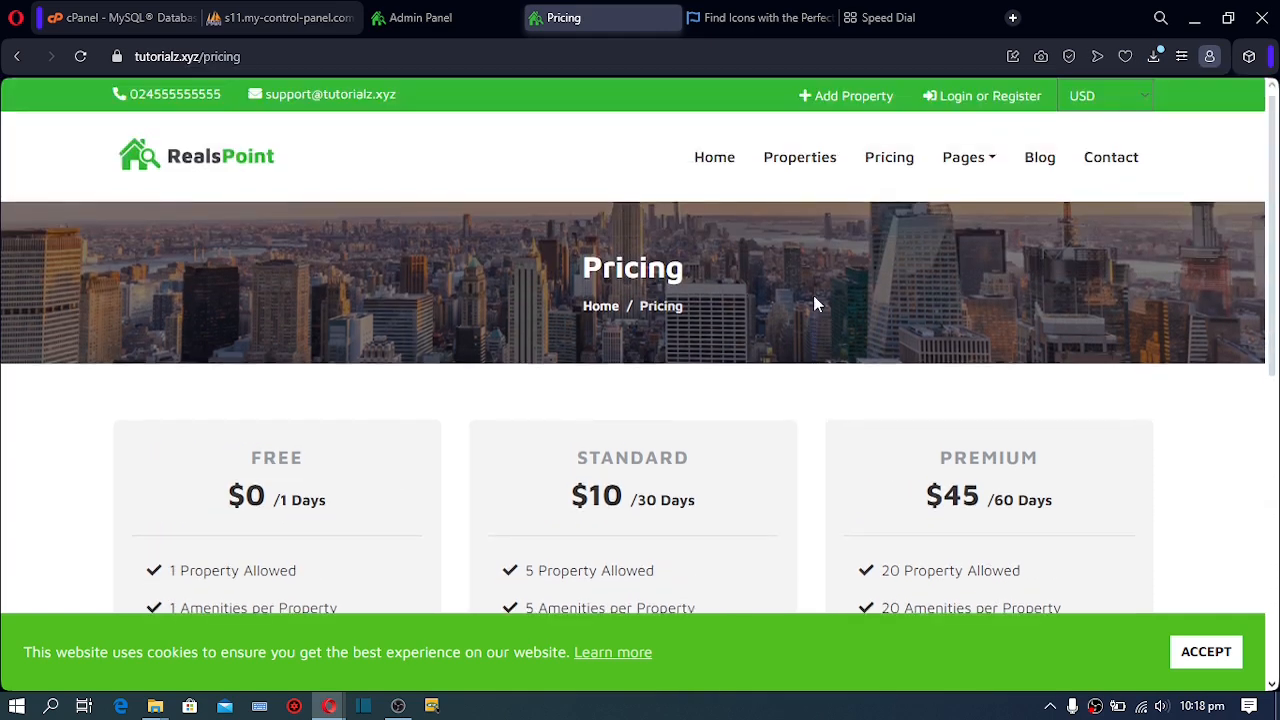
Go to the homepage and scroll to the six property Categories, each with 1 property
click(215, 170)
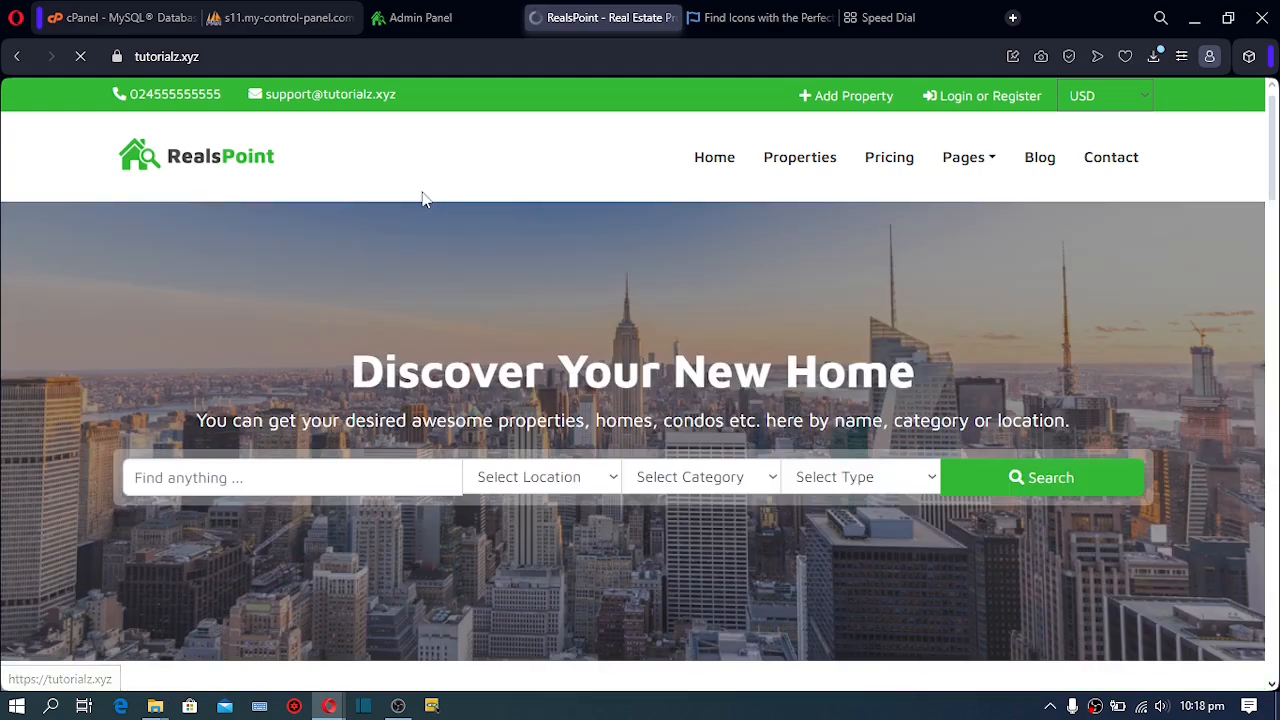
scroll(440, 237, down, 2)
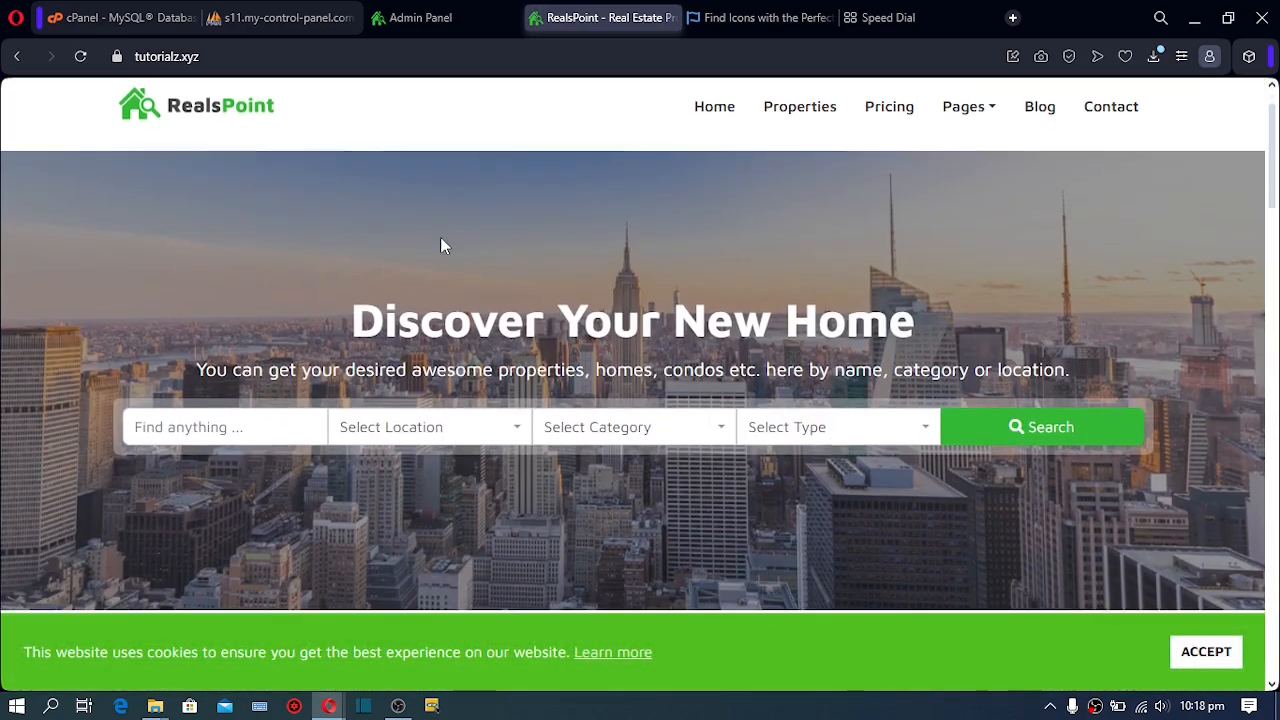
scroll(441, 238, down, 4)
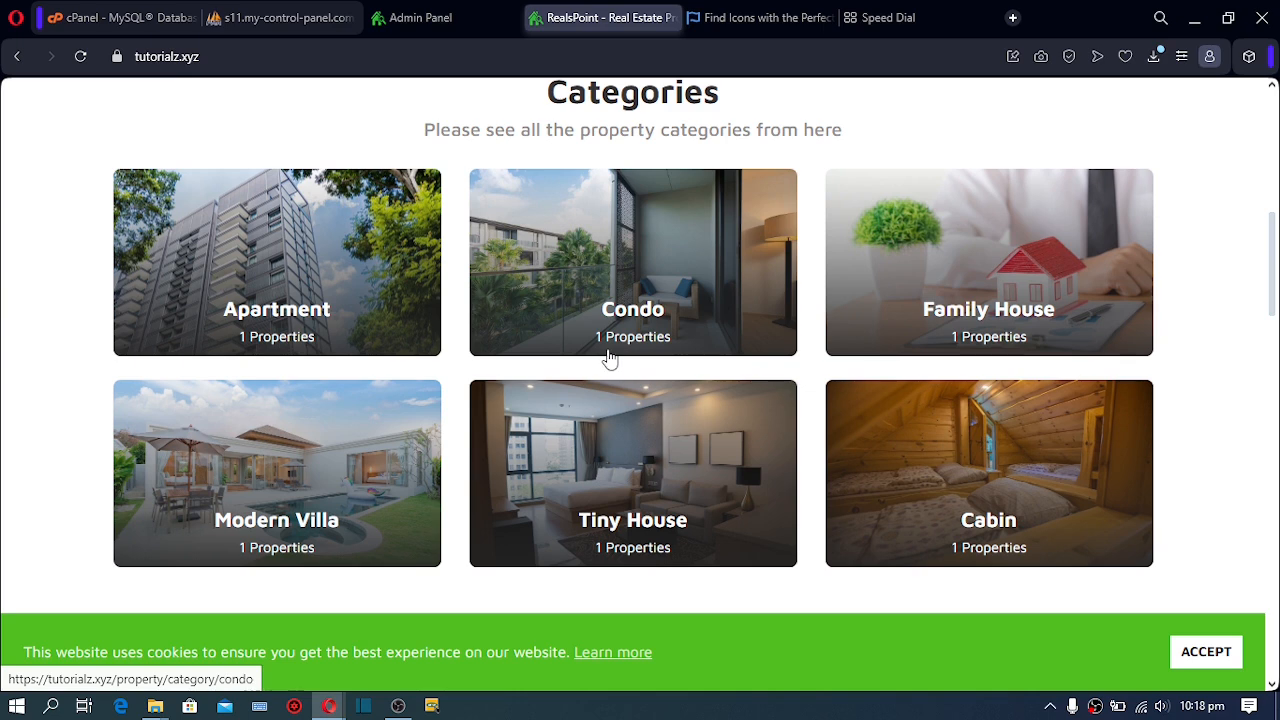
Open the Property Location list in the admin panel
click(406, 18)
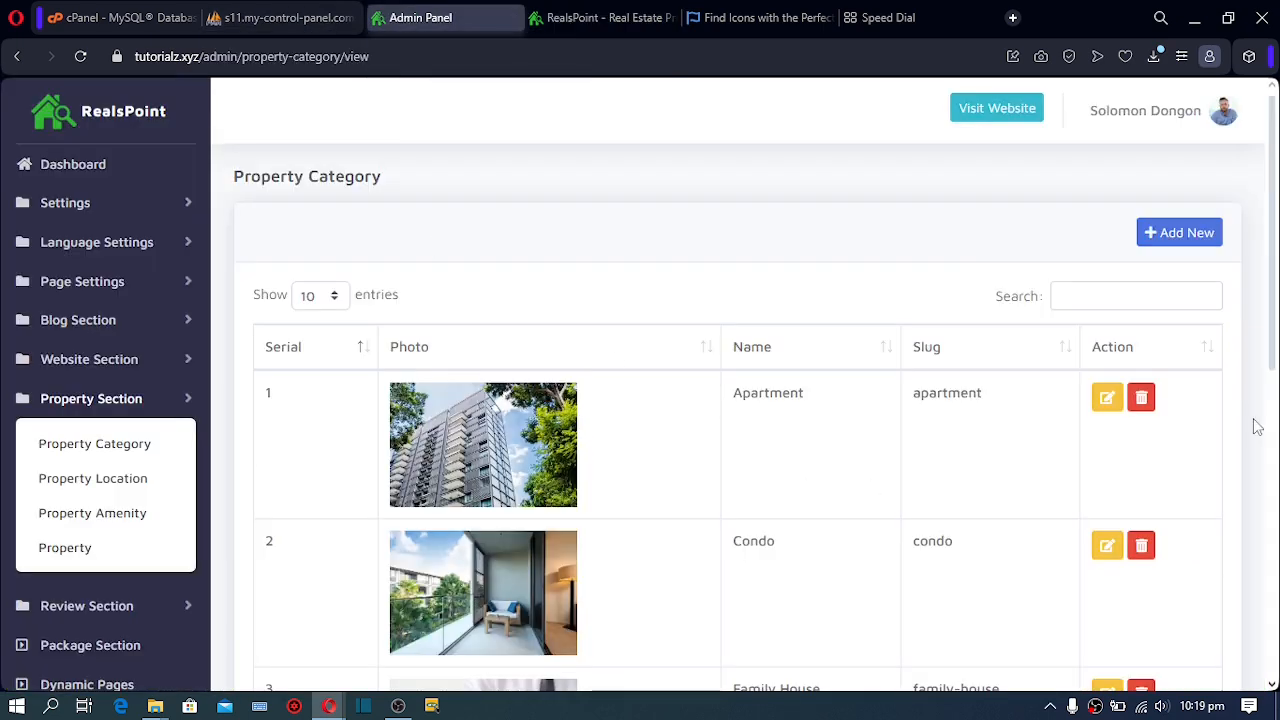
scroll(1270, 338, down, 1)
mouse_move(1270, 344)
mouse_down()
mouse_move(1267, 628)
mouse_move(1278, 348)
mouse_up()
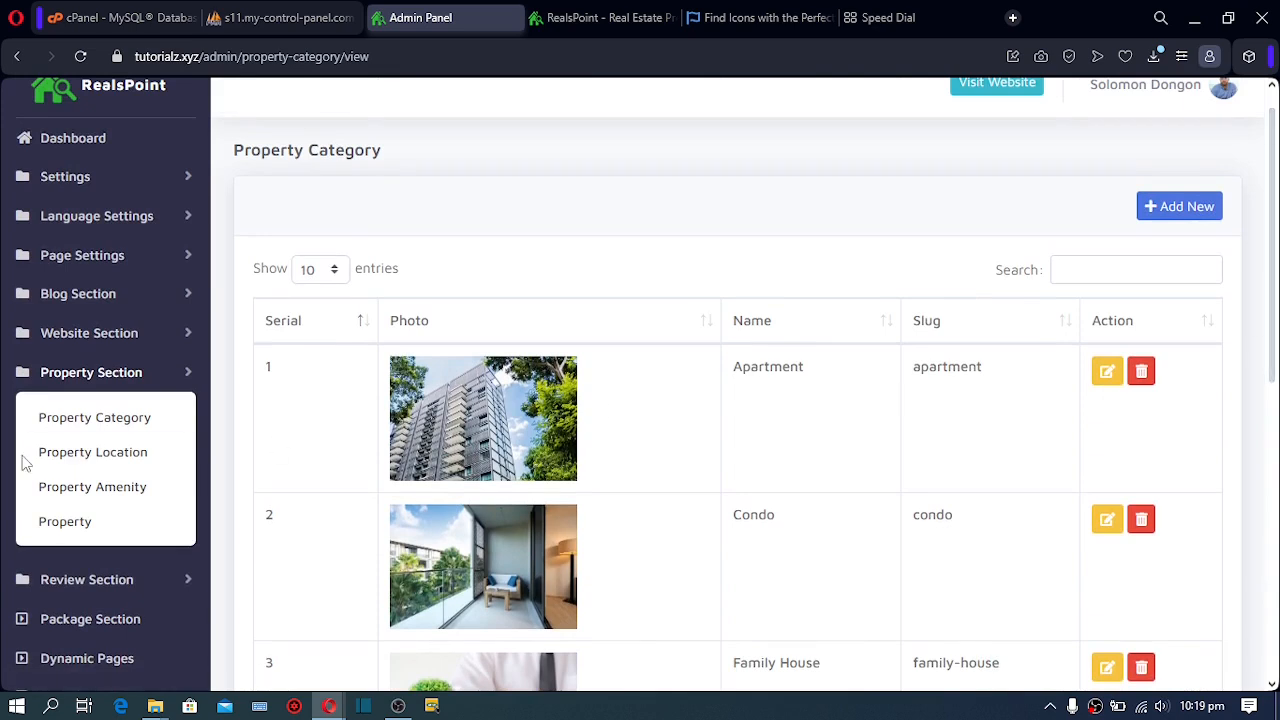
click(62, 458)
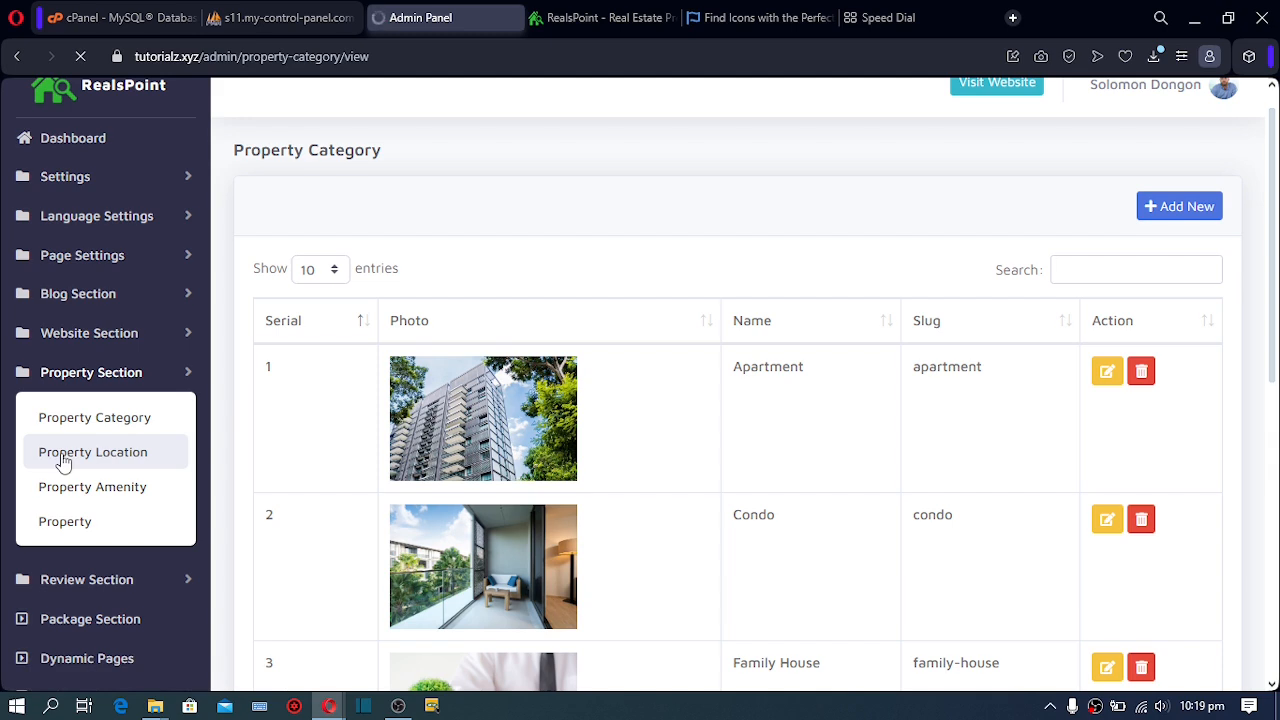
Check the locations offered in the website's search dropdown, then return to the admin panel
click(606, 18)
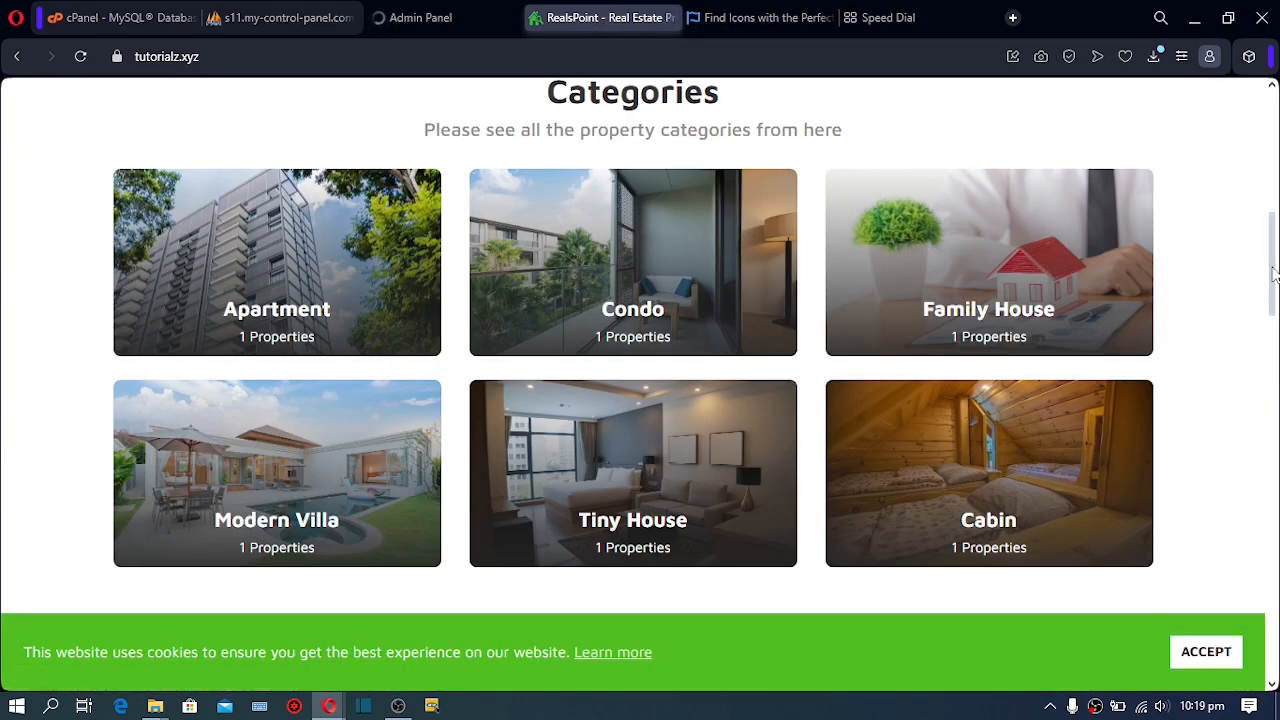
drag(1271, 262, 1271, 95)
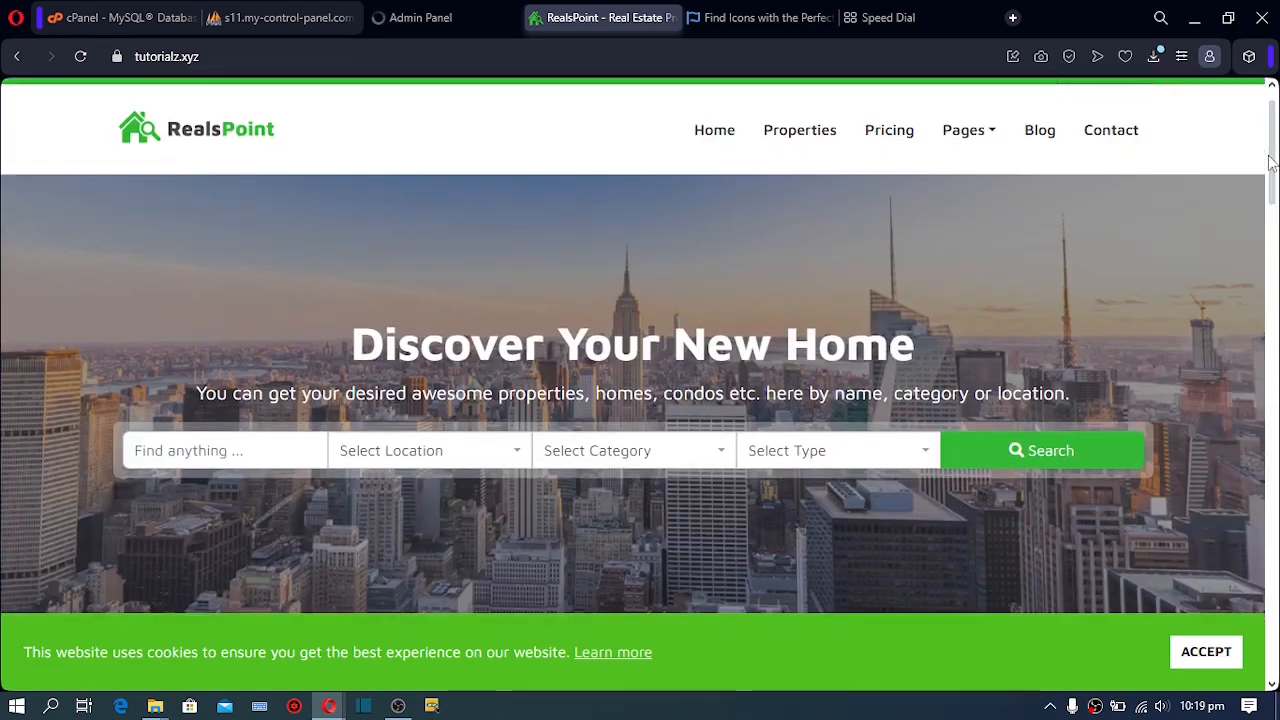
click(428, 452)
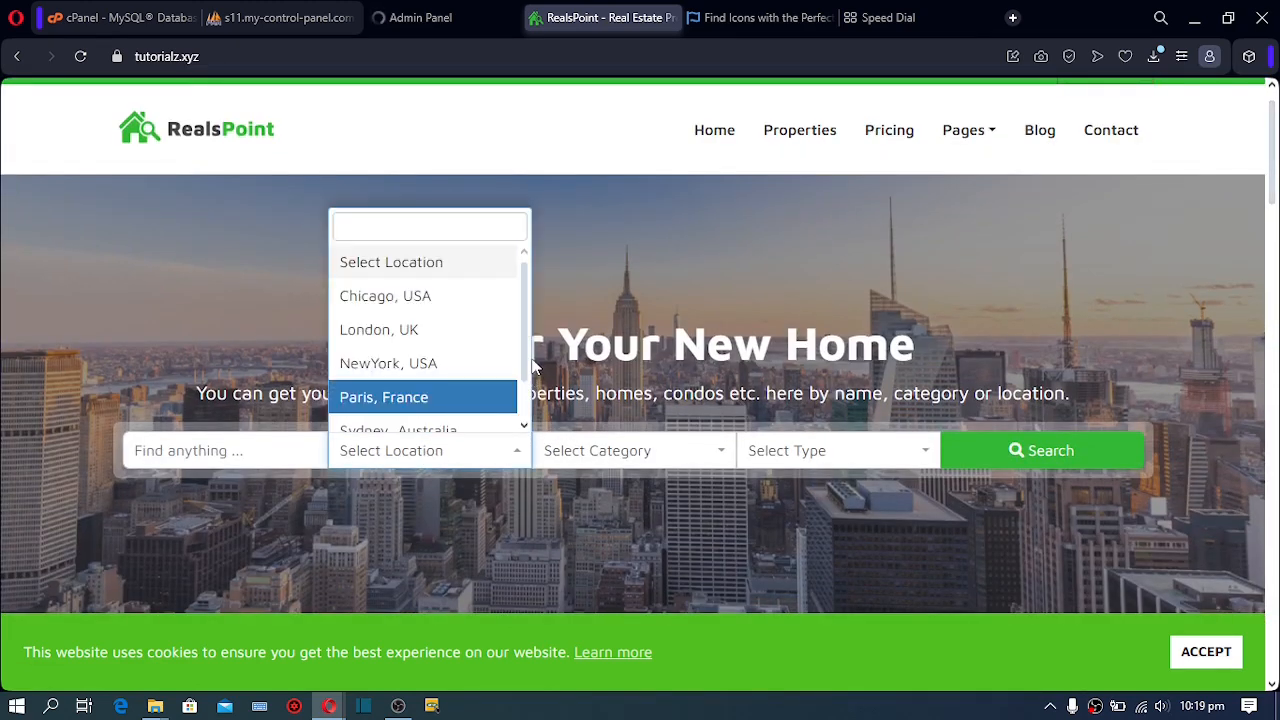
scroll(521, 430, down, 1)
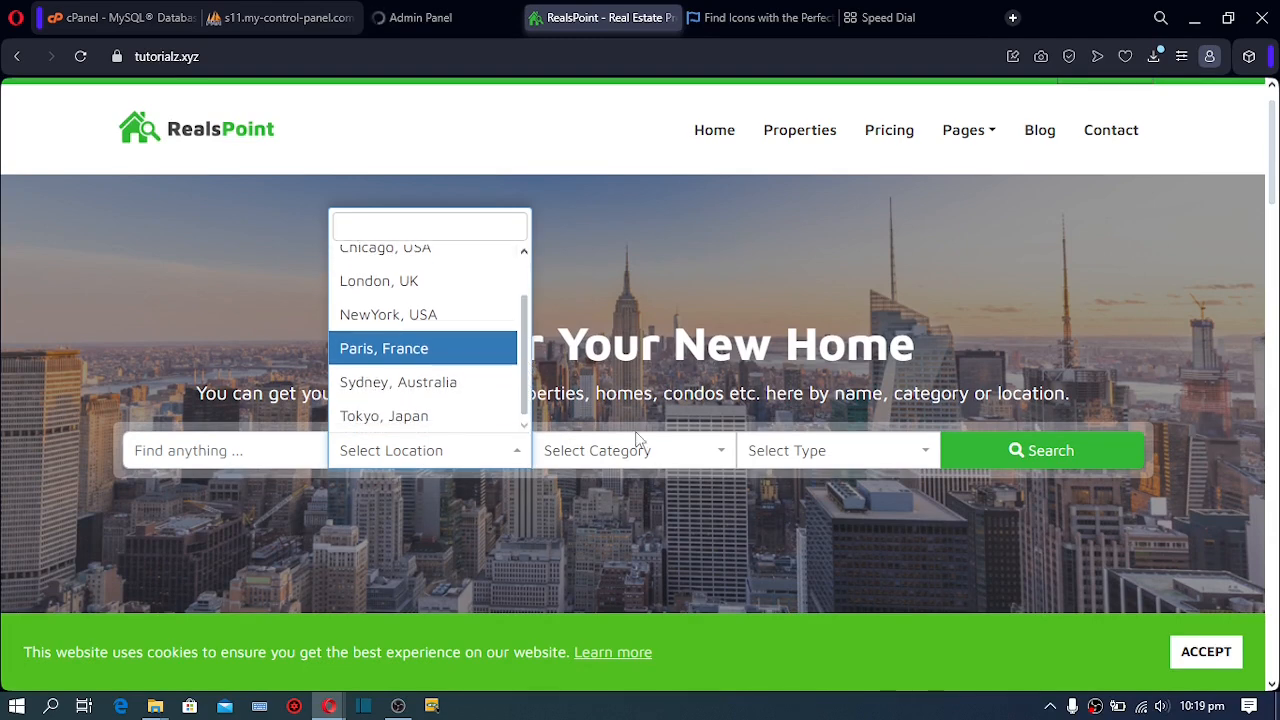
click(428, 19)
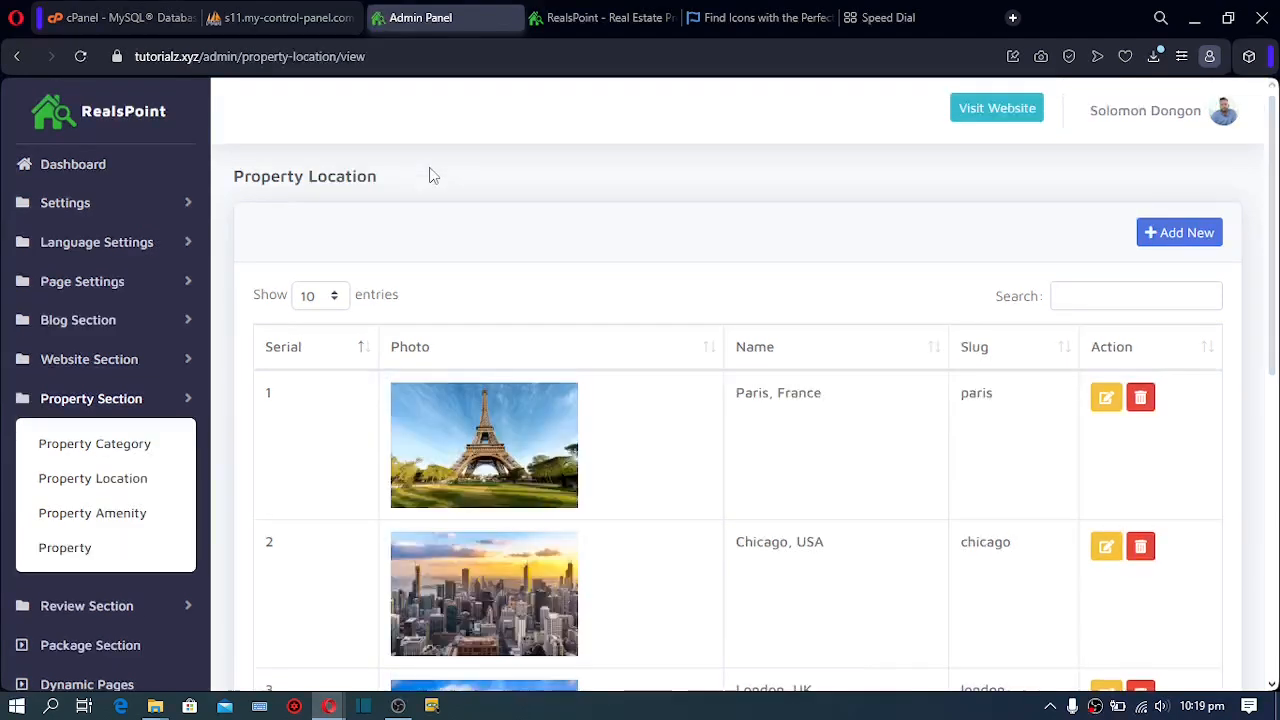
Review the eight property amenities, then open the Property list starting with 43 Broadway Avenue
click(110, 514)
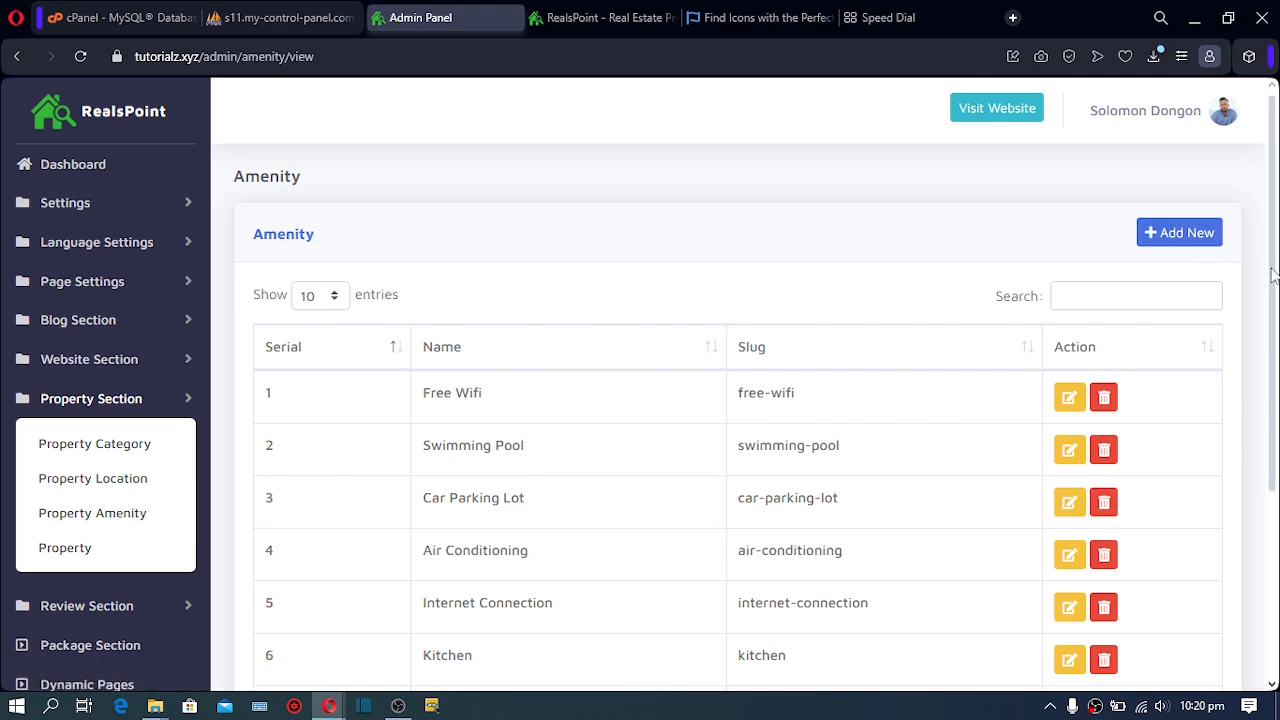
scroll(1270, 270, down, 1)
scroll(738, 385, down, 3)
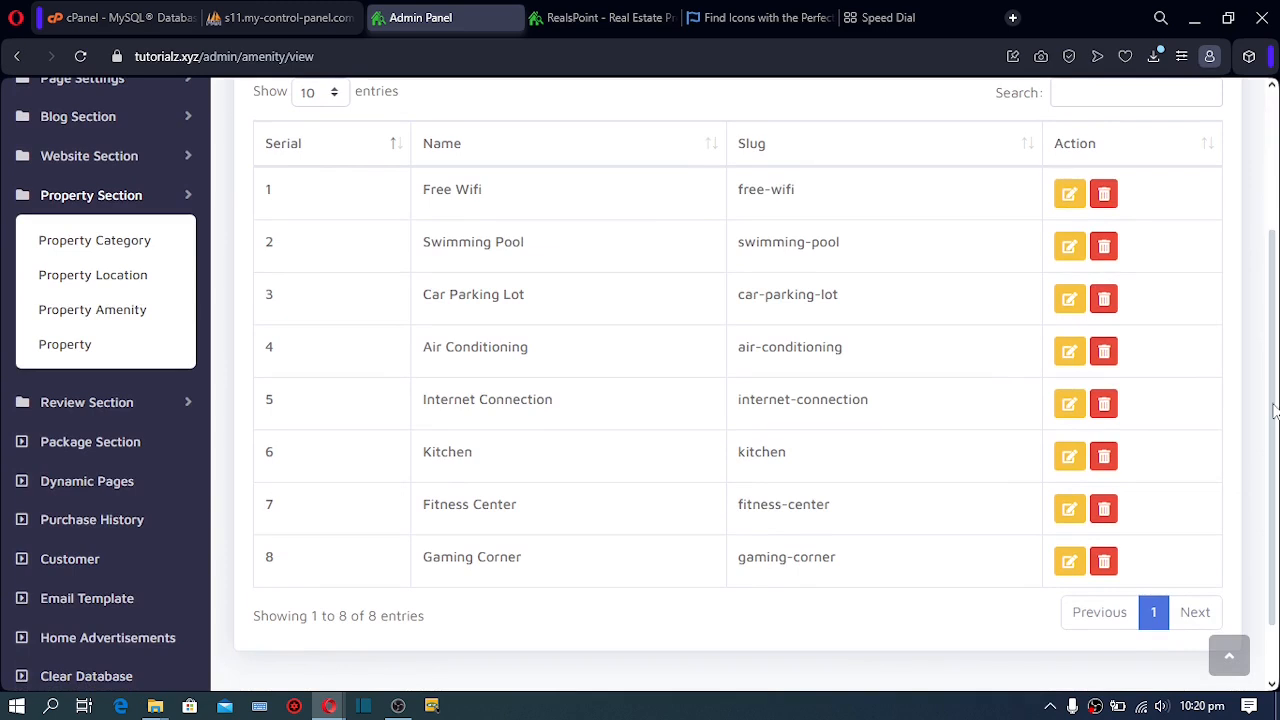
drag(1273, 405, 1273, 406)
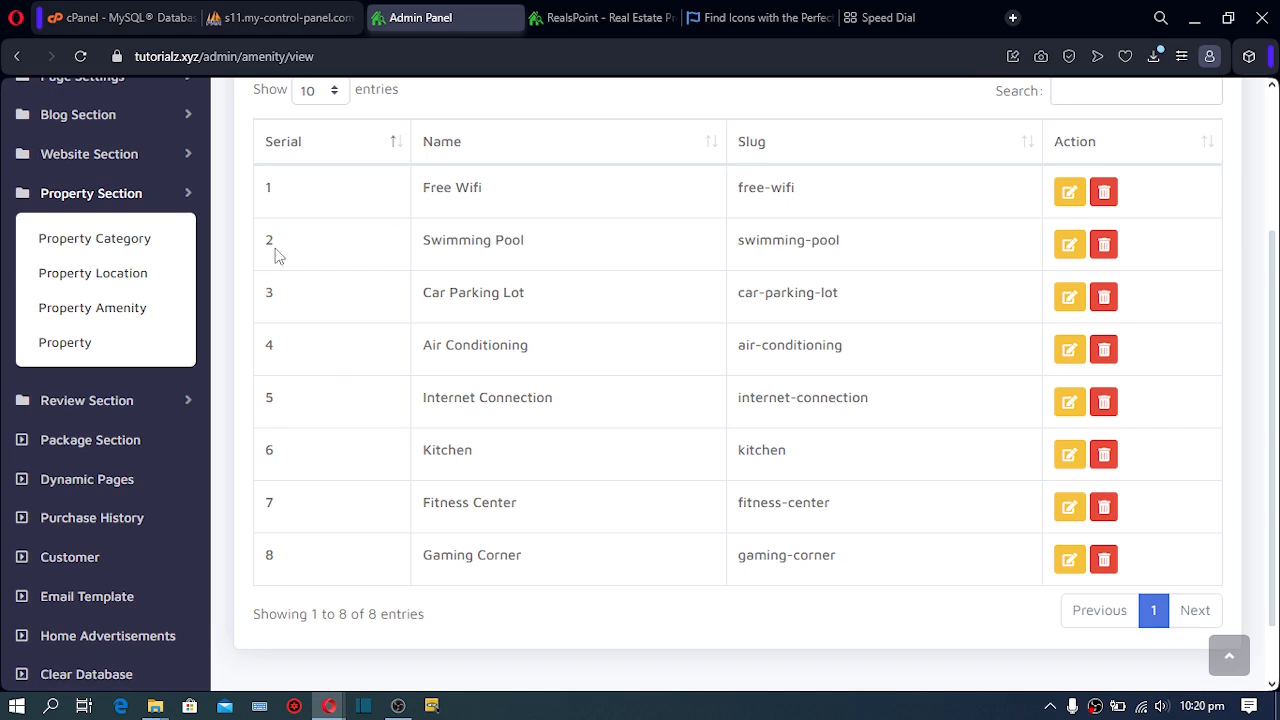
click(66, 343)
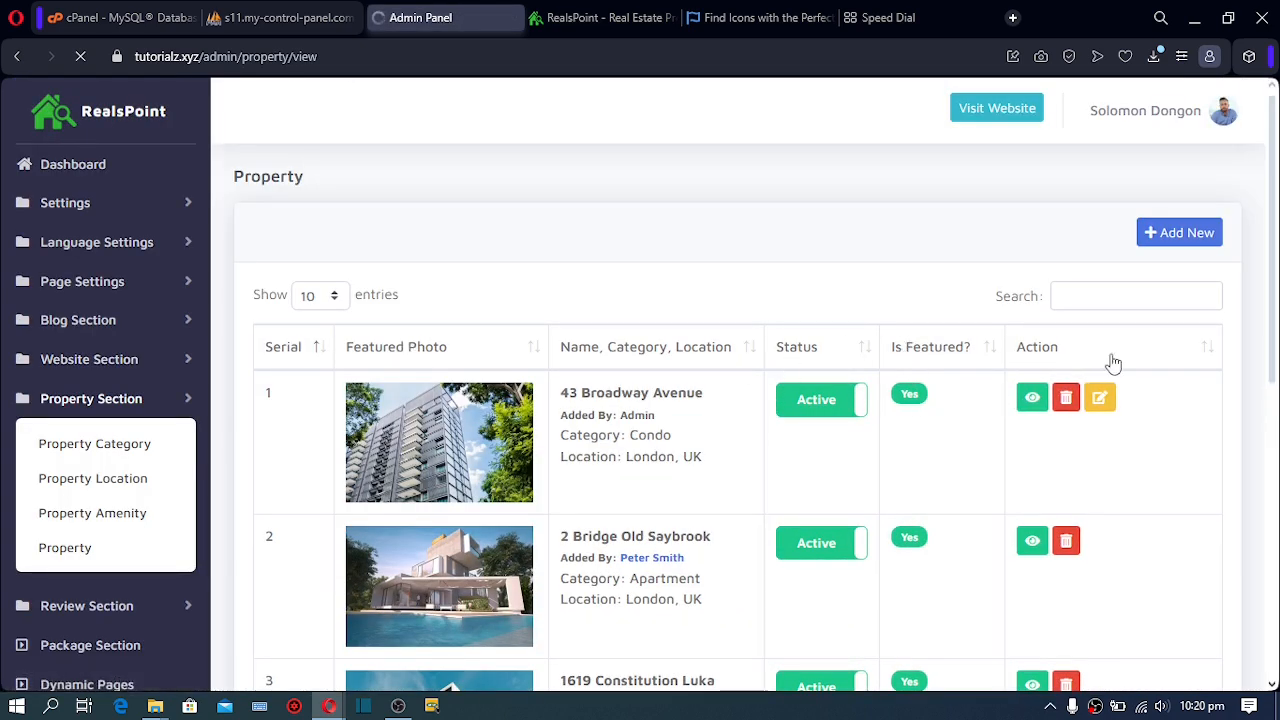
Collapse Property Section and open the Packages list: Free $0, Standard $10, Premium $45
drag(1275, 320, 1278, 448)
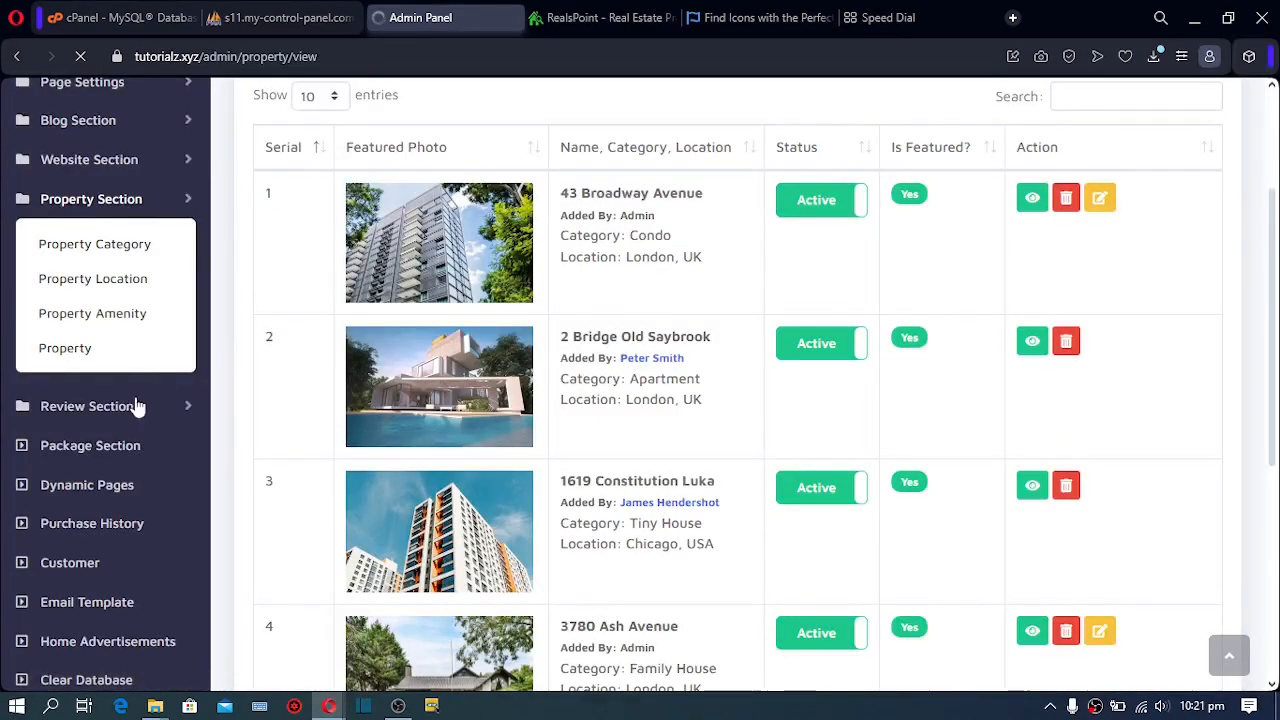
click(149, 208)
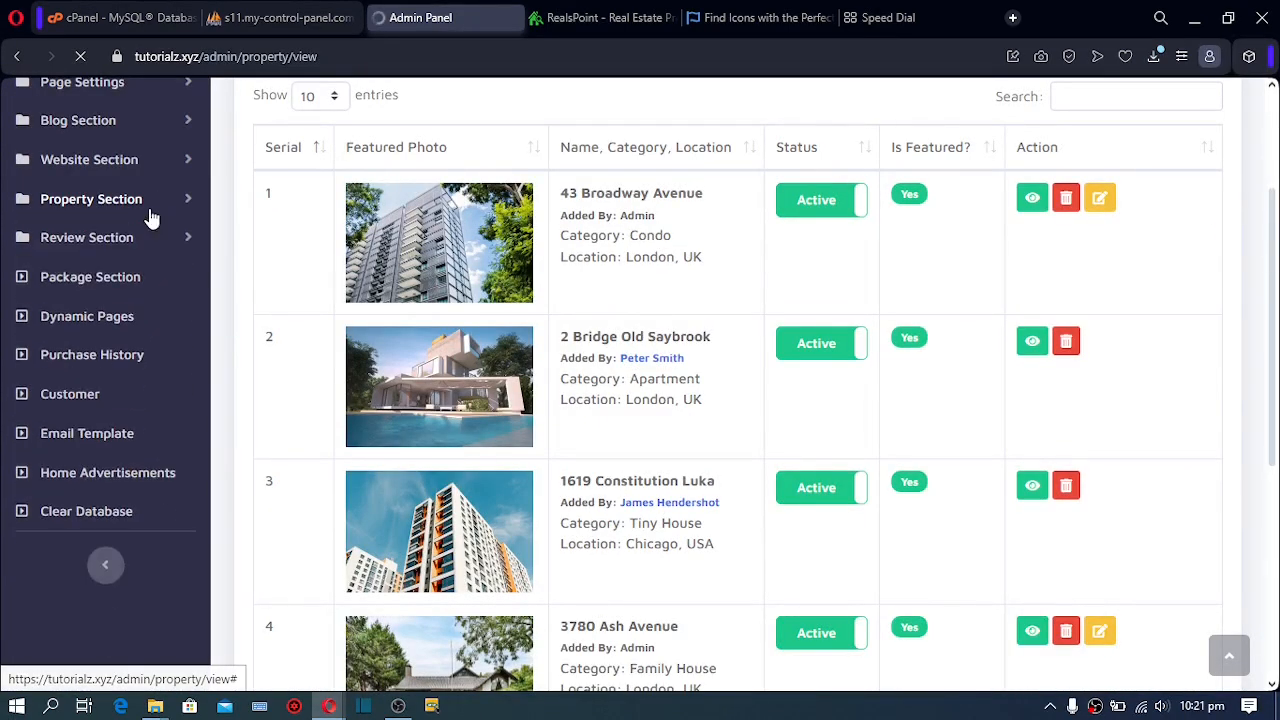
click(116, 284)
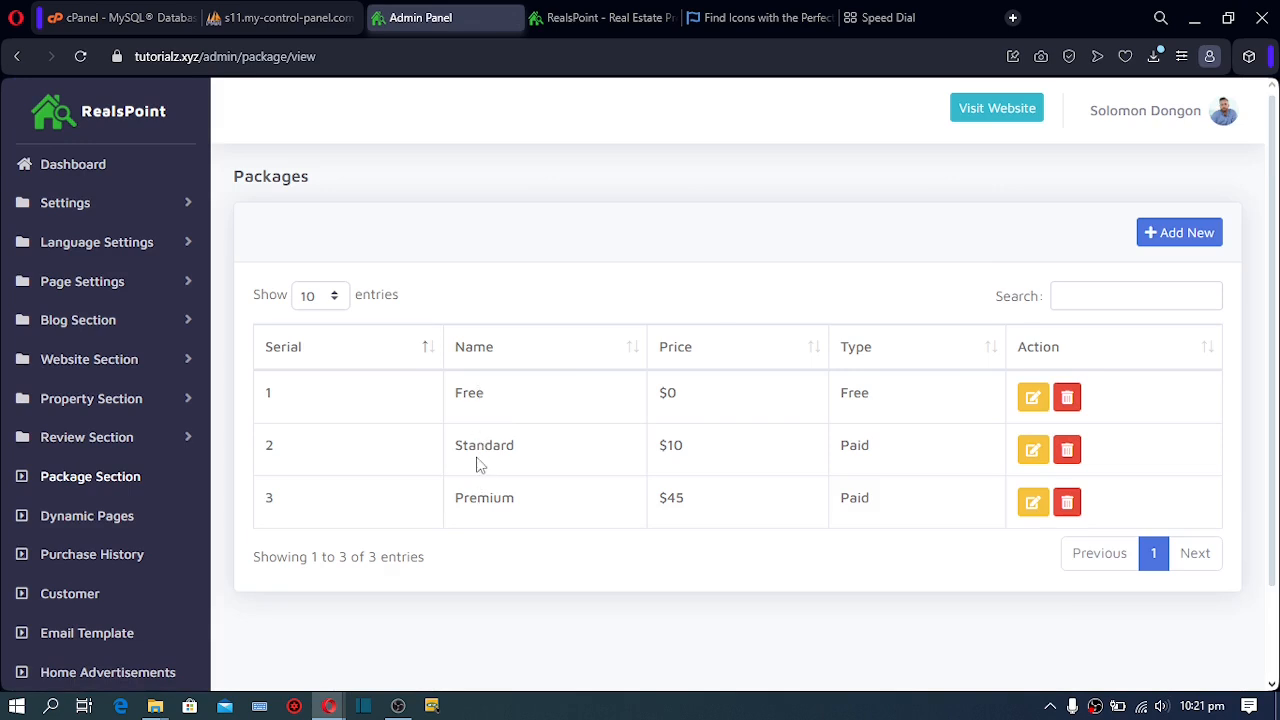
Inspect the Free package's settings, including its valid number of days, without saving
click(1032, 398)
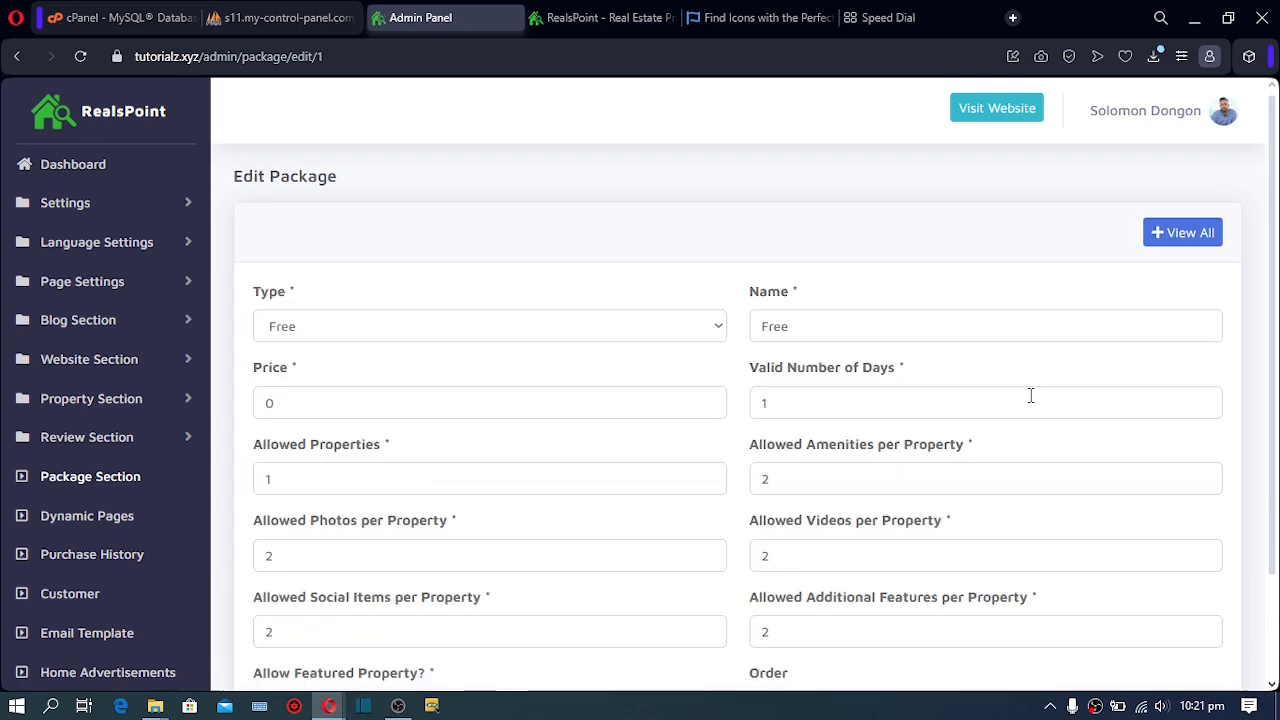
click(1000, 398)
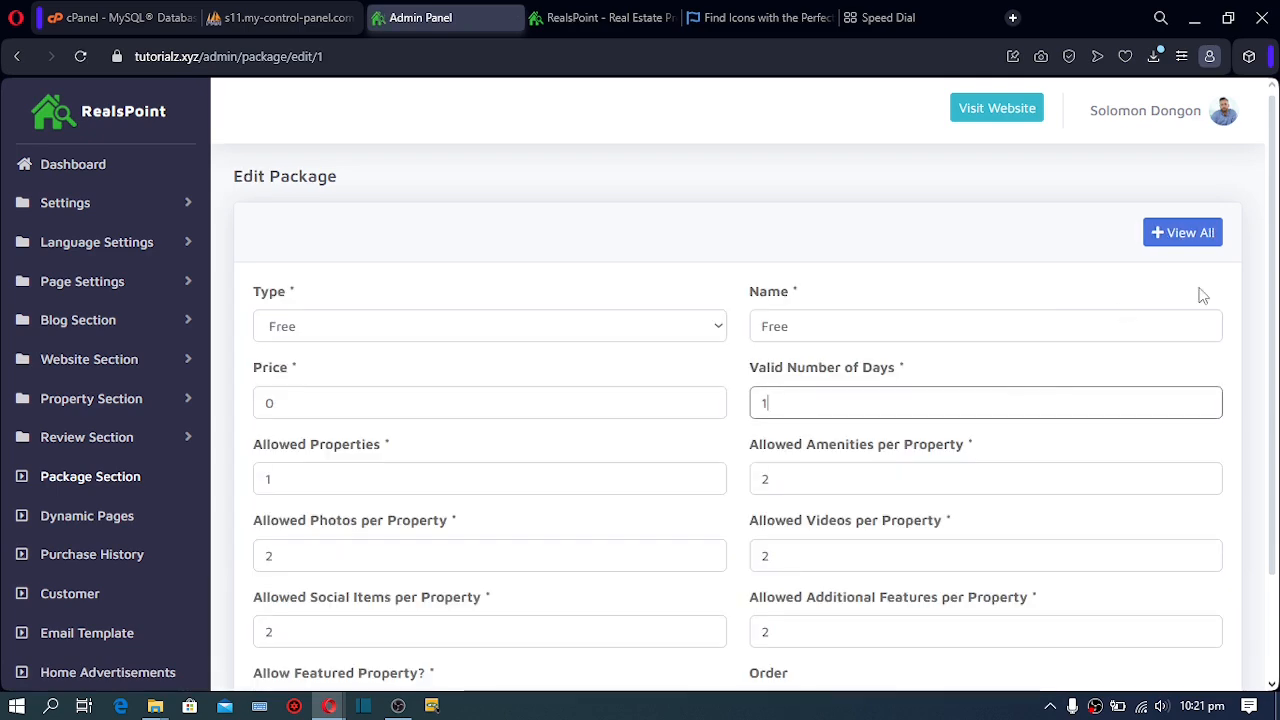
scroll(1277, 277, down, 1)
scroll(740, 385, down, 1)
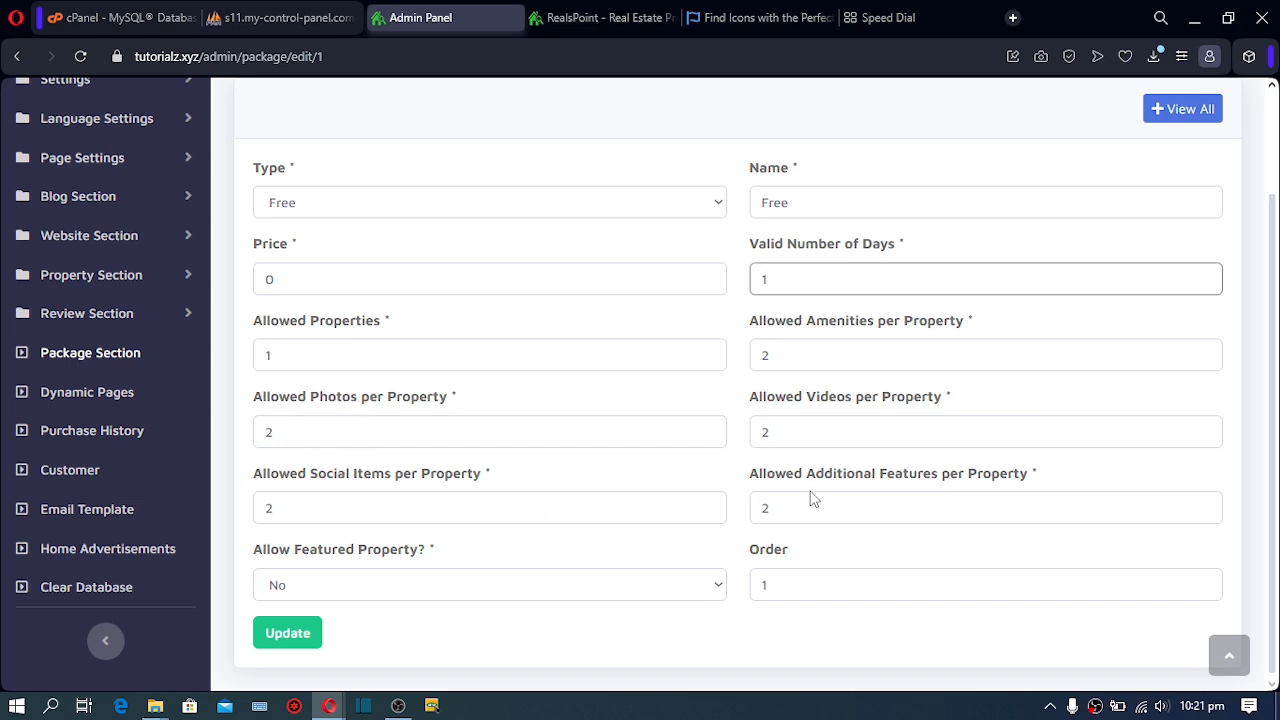
click(1178, 112)
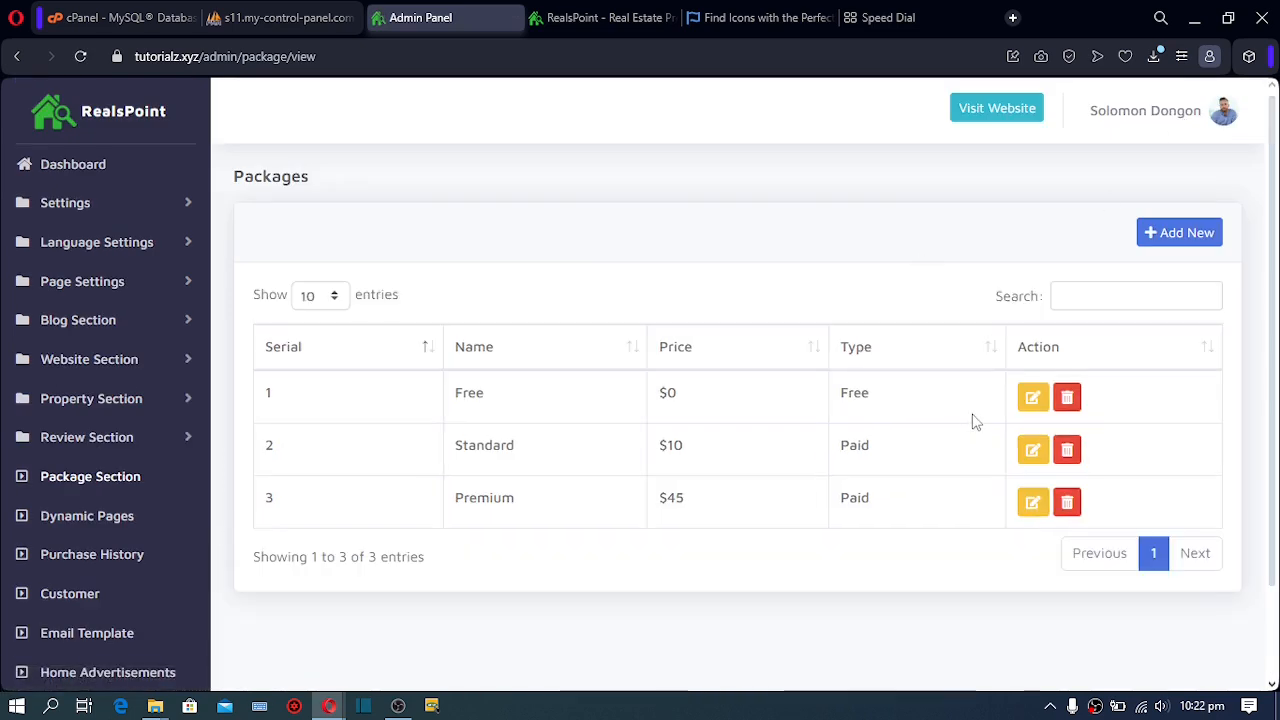
Inspect the Standard package, trying the name 'Basic' and checking price 10, then open Dynamic Pages
click(1032, 455)
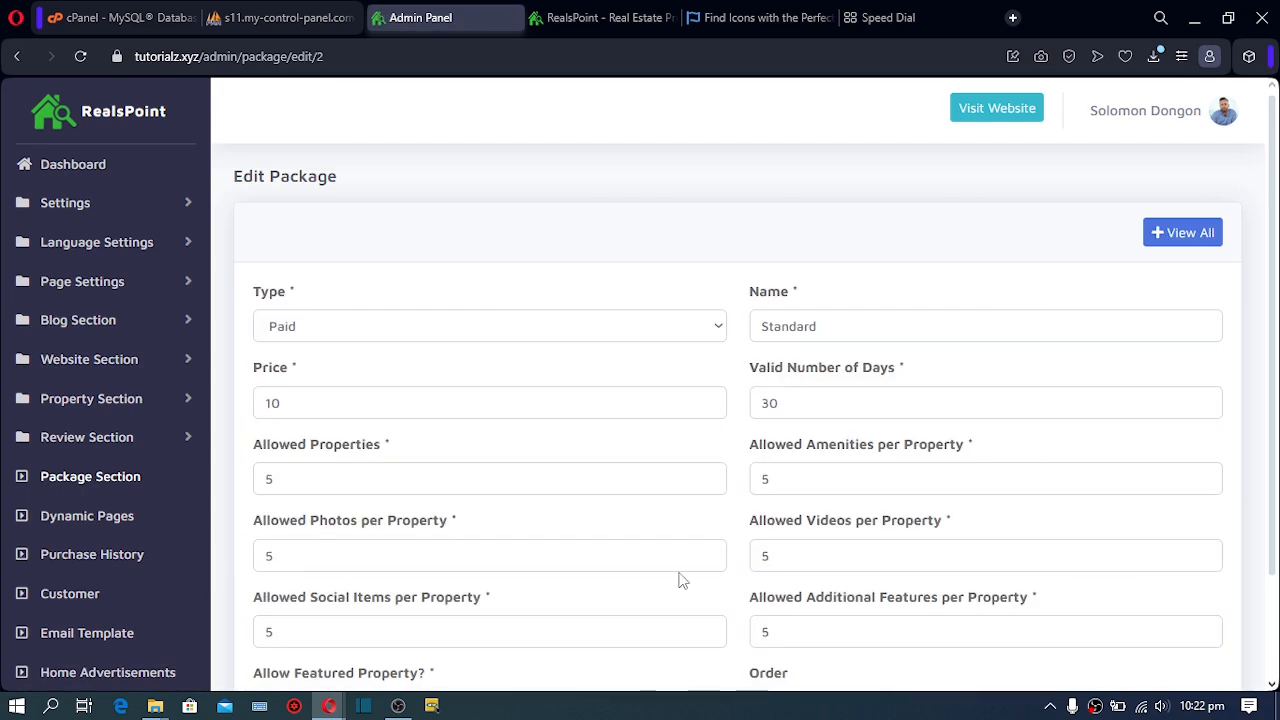
double_click(826, 332)
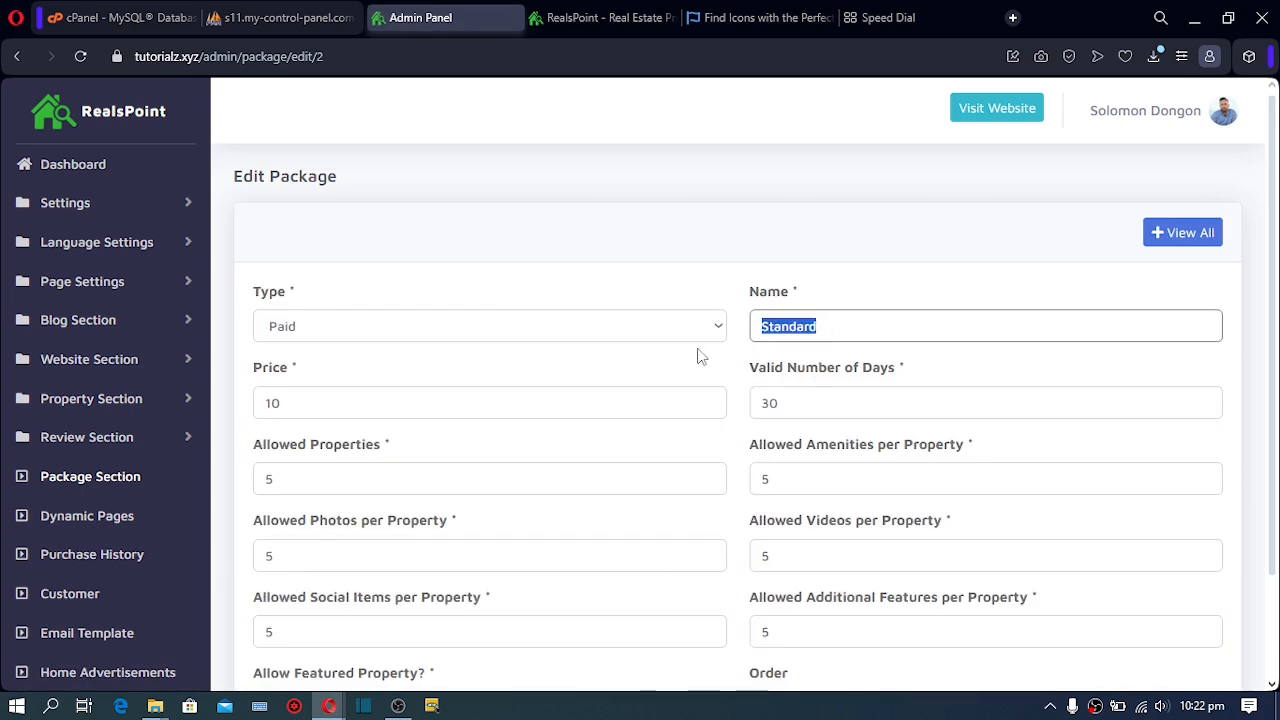
text(b)
text(B)
text(asic)
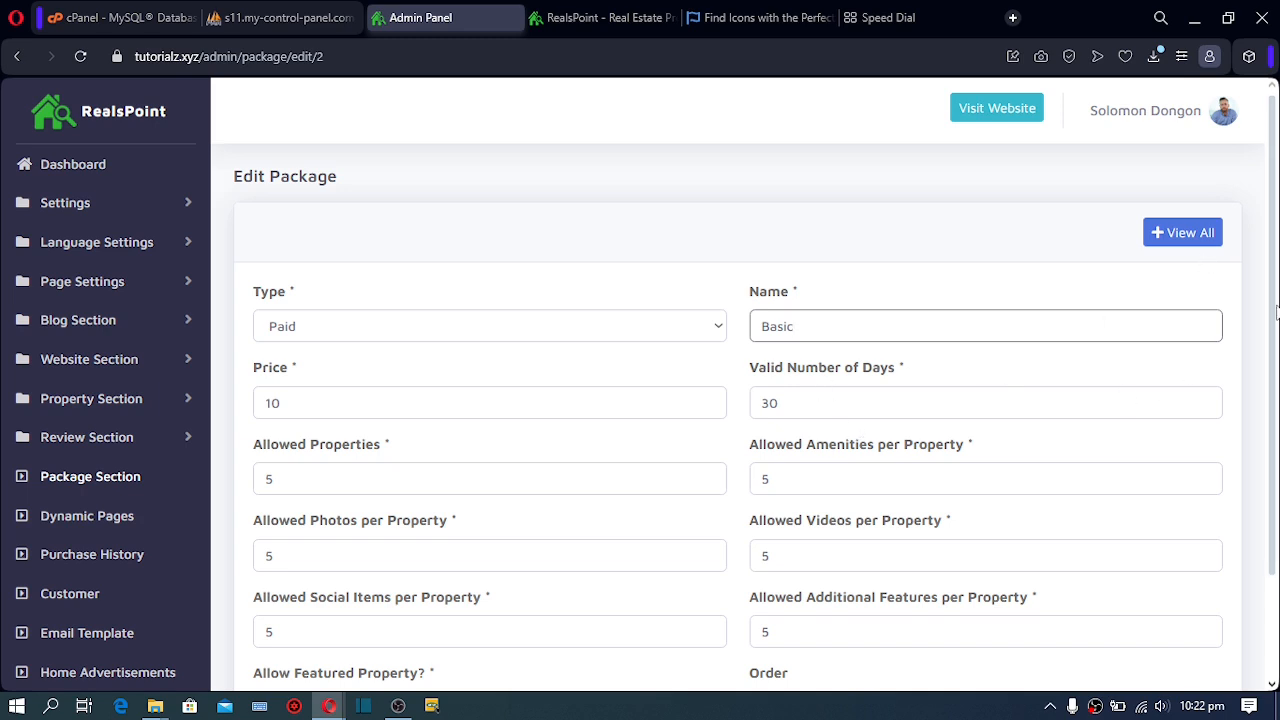
scroll(1276, 313, down, 2)
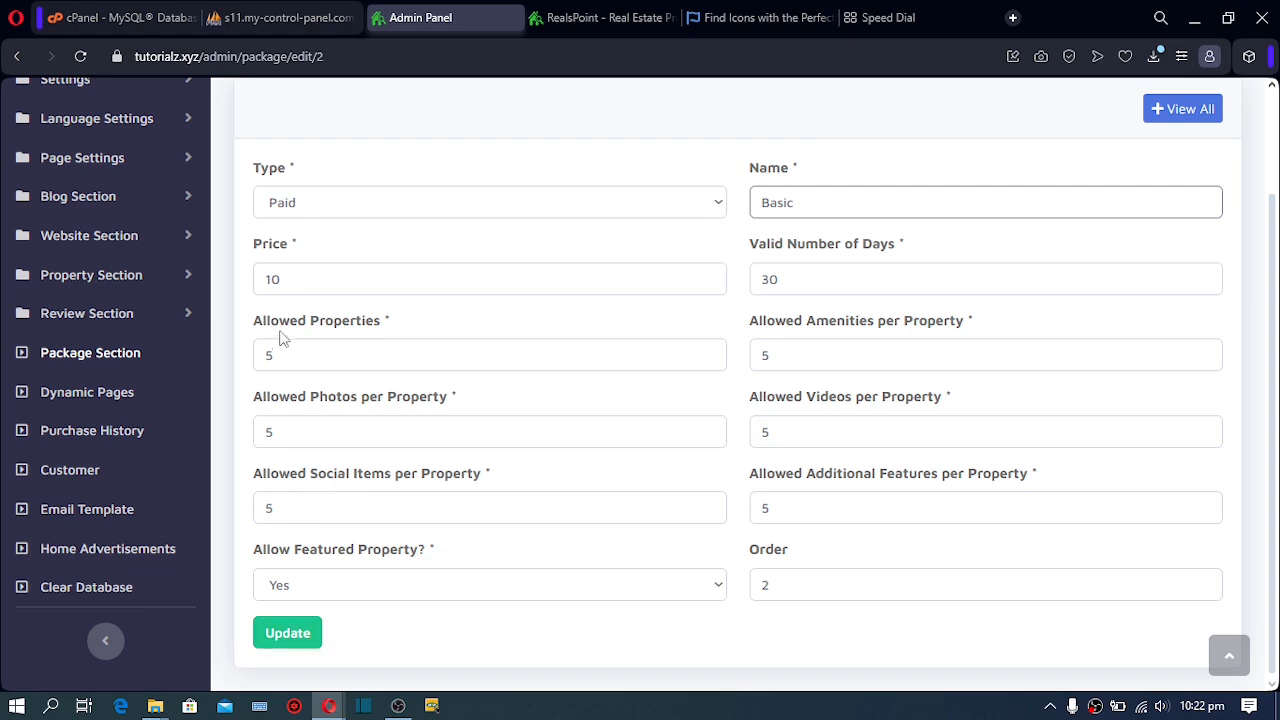
drag(288, 279, 240, 288)
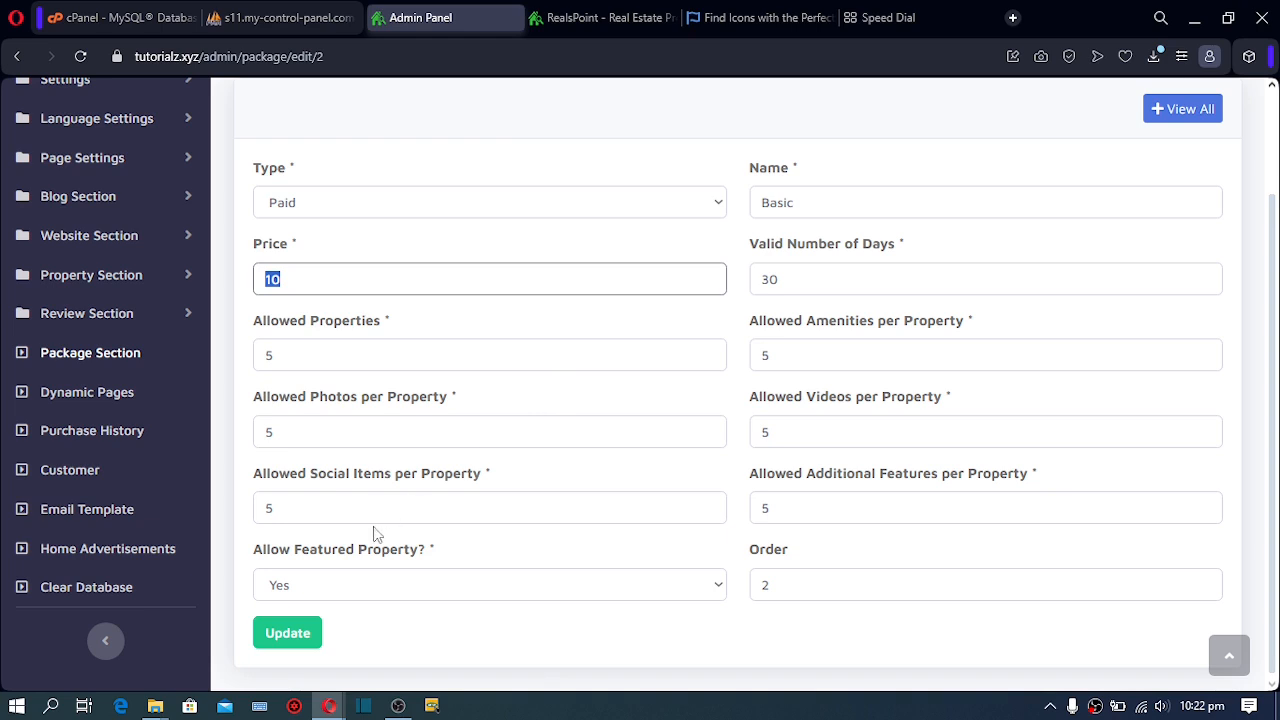
click(106, 392)
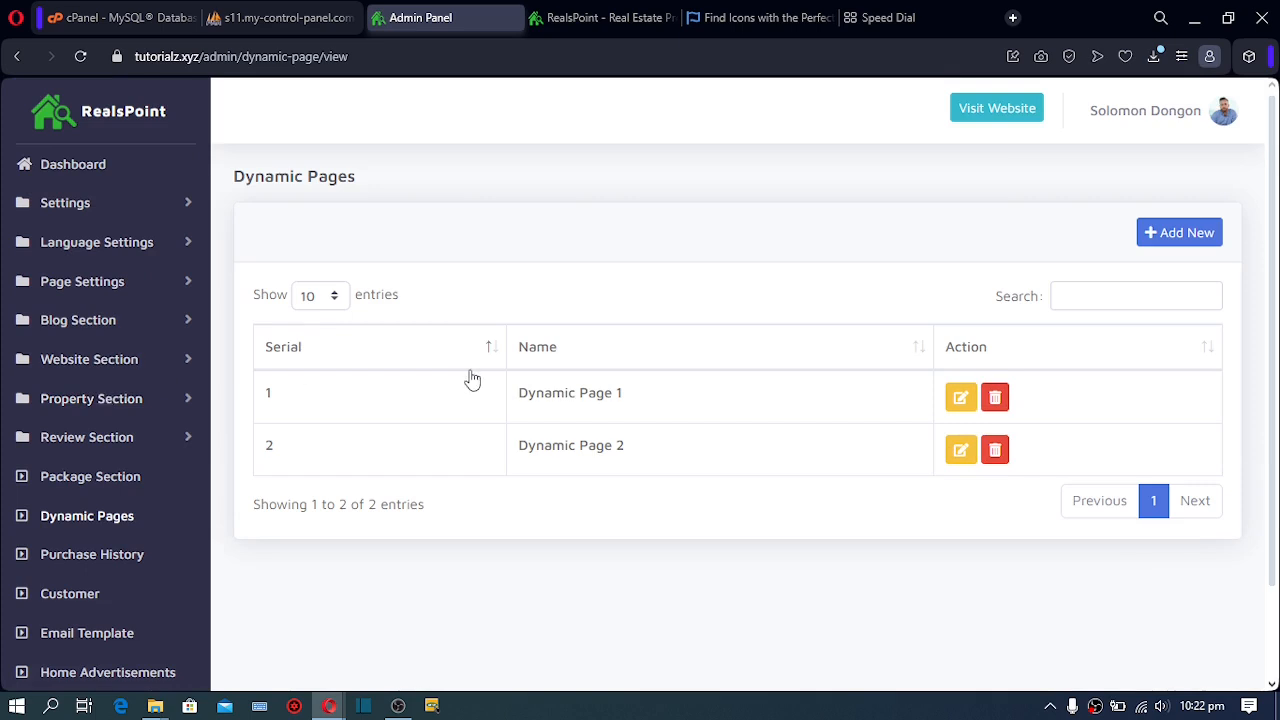
click(957, 399)
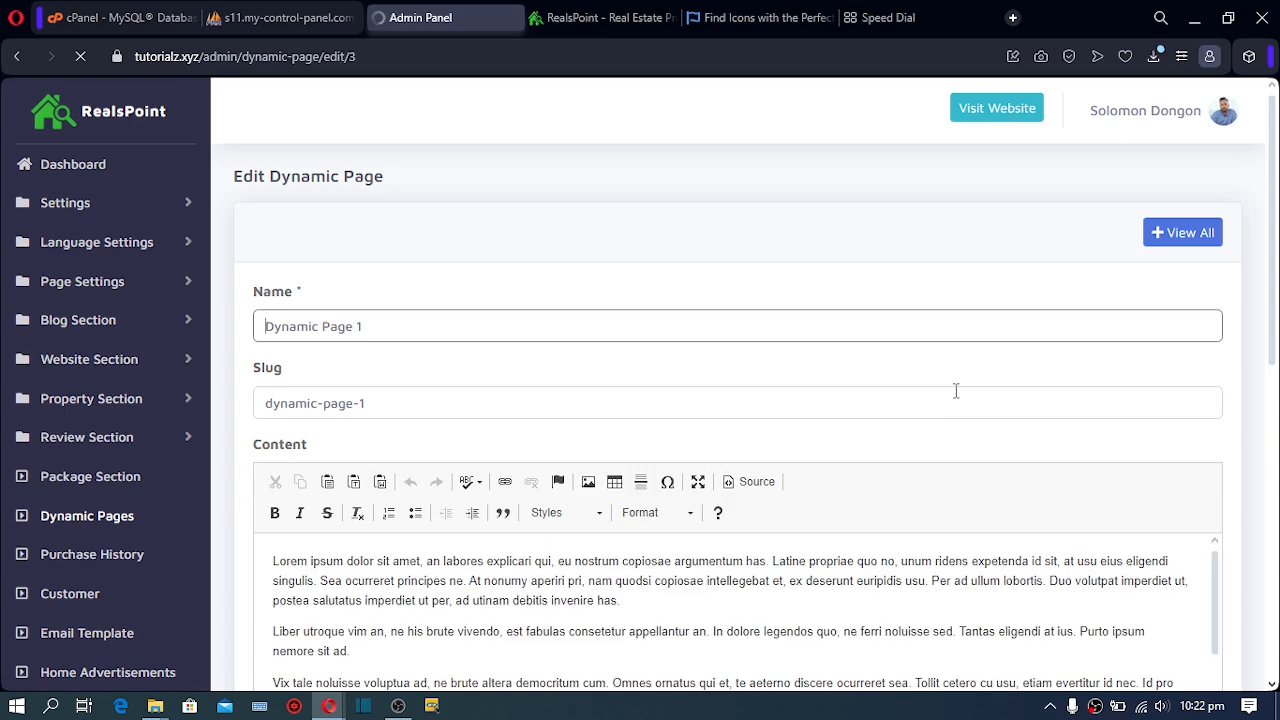
scroll(1260, 420, down, 4)
drag(1275, 448, 1276, 293)
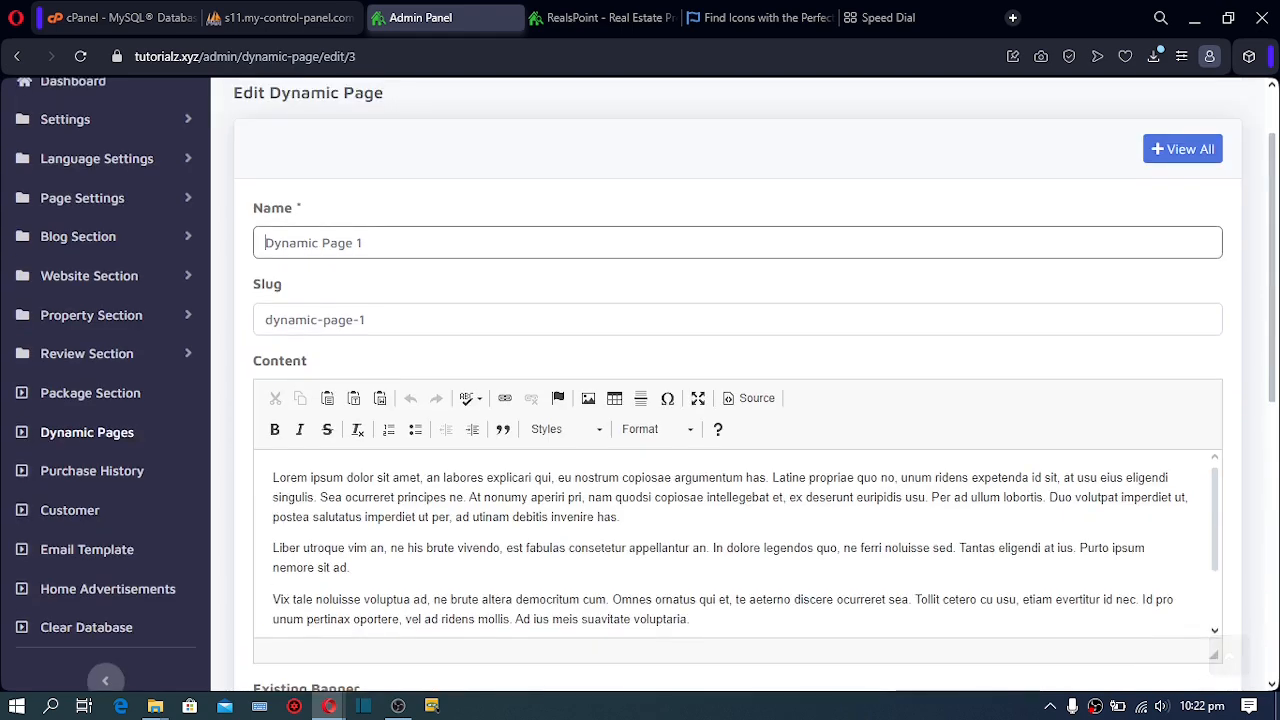
click(570, 12)
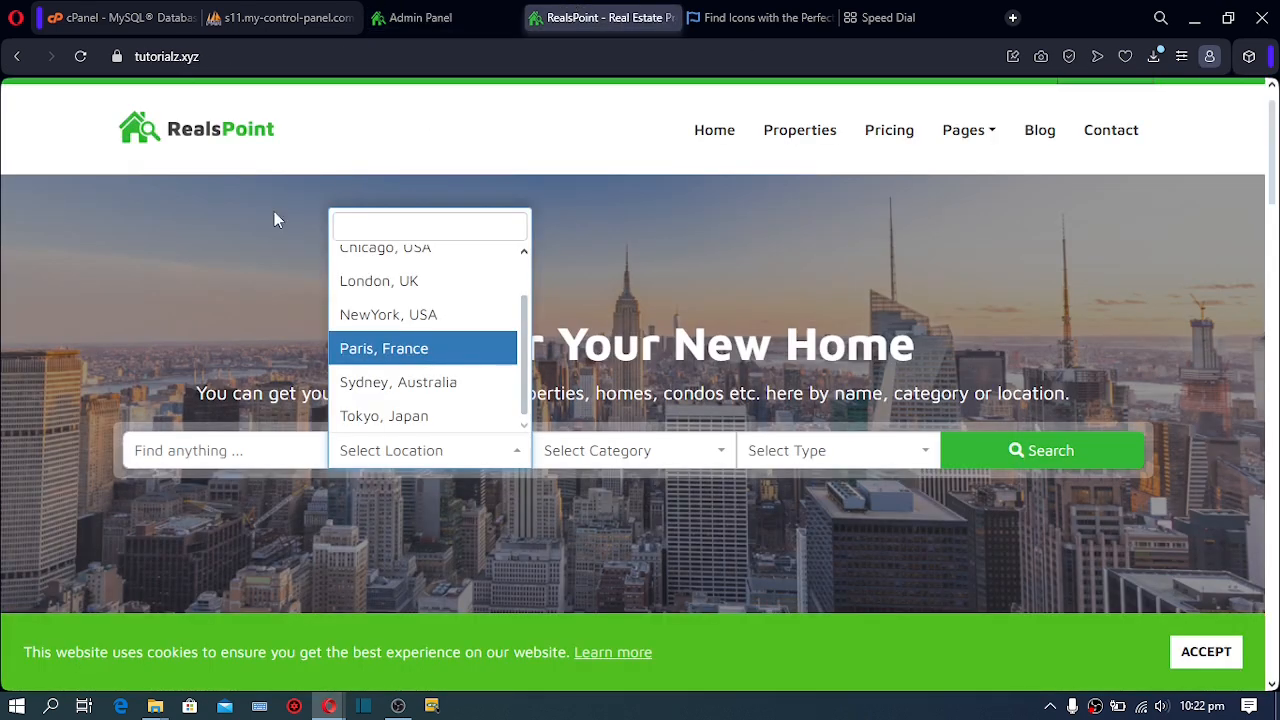
click(191, 246)
scroll(212, 142, up, 1)
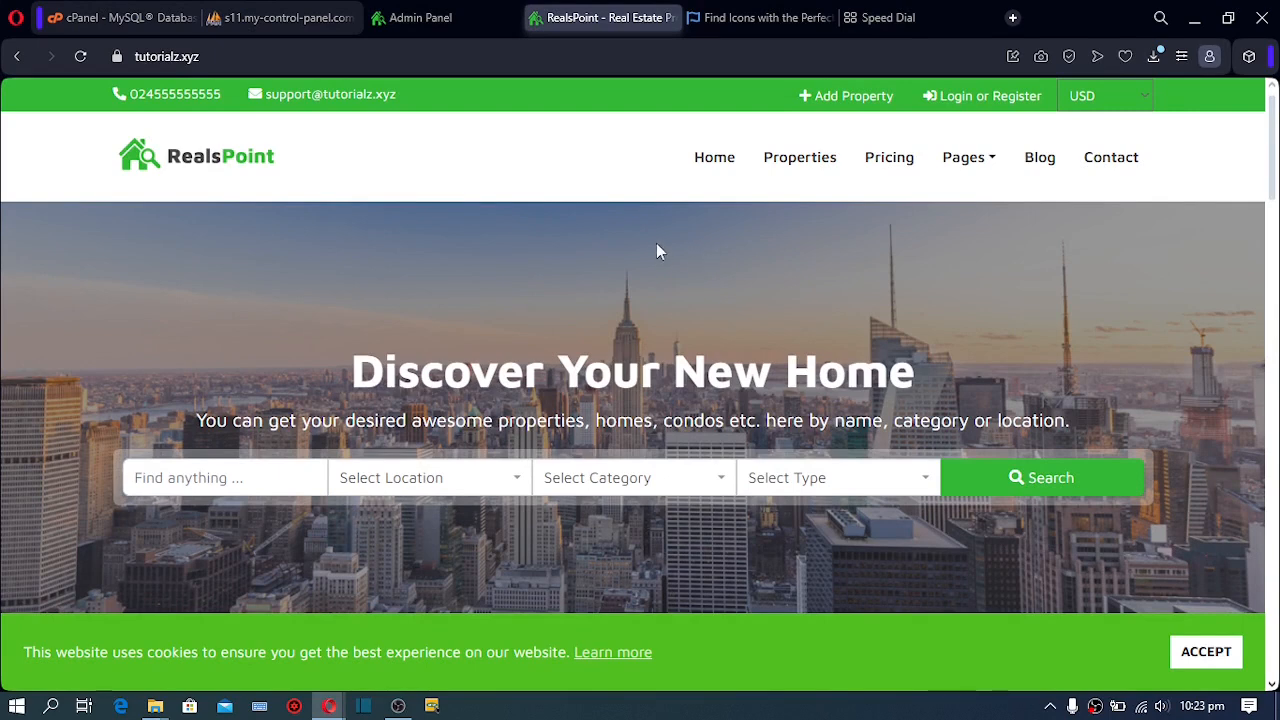
click(970, 162)
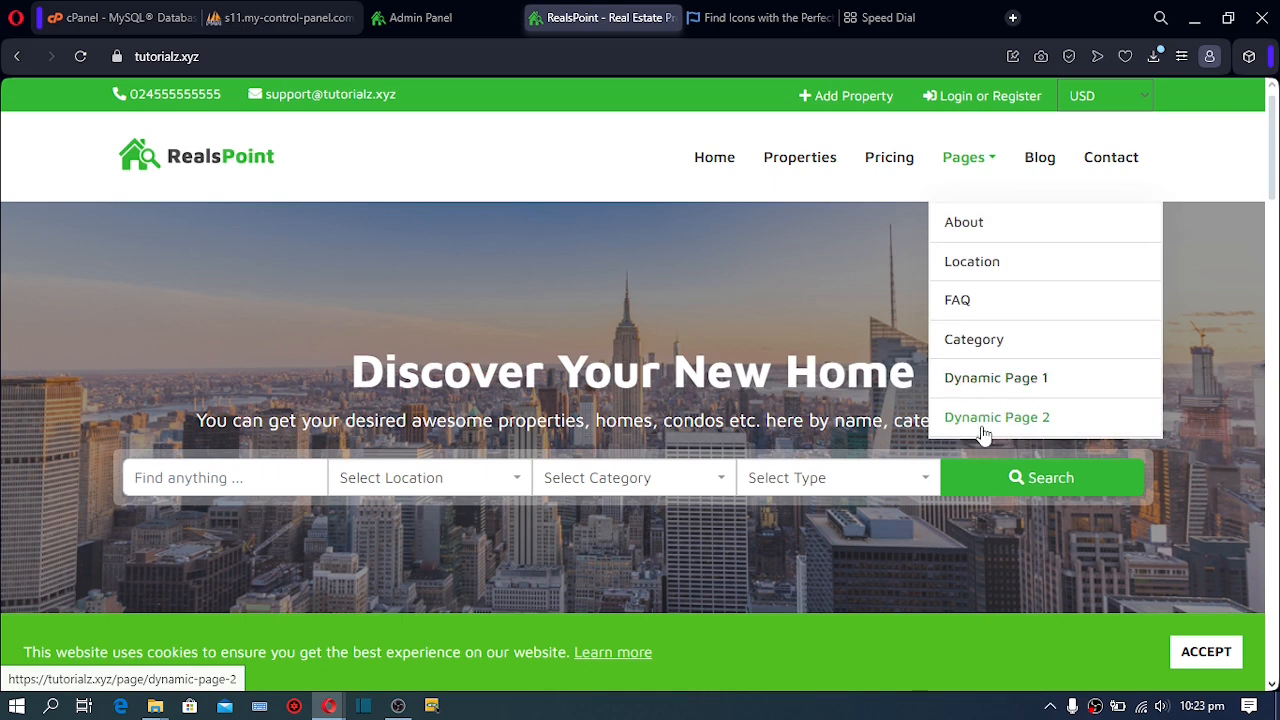
click(382, 18)
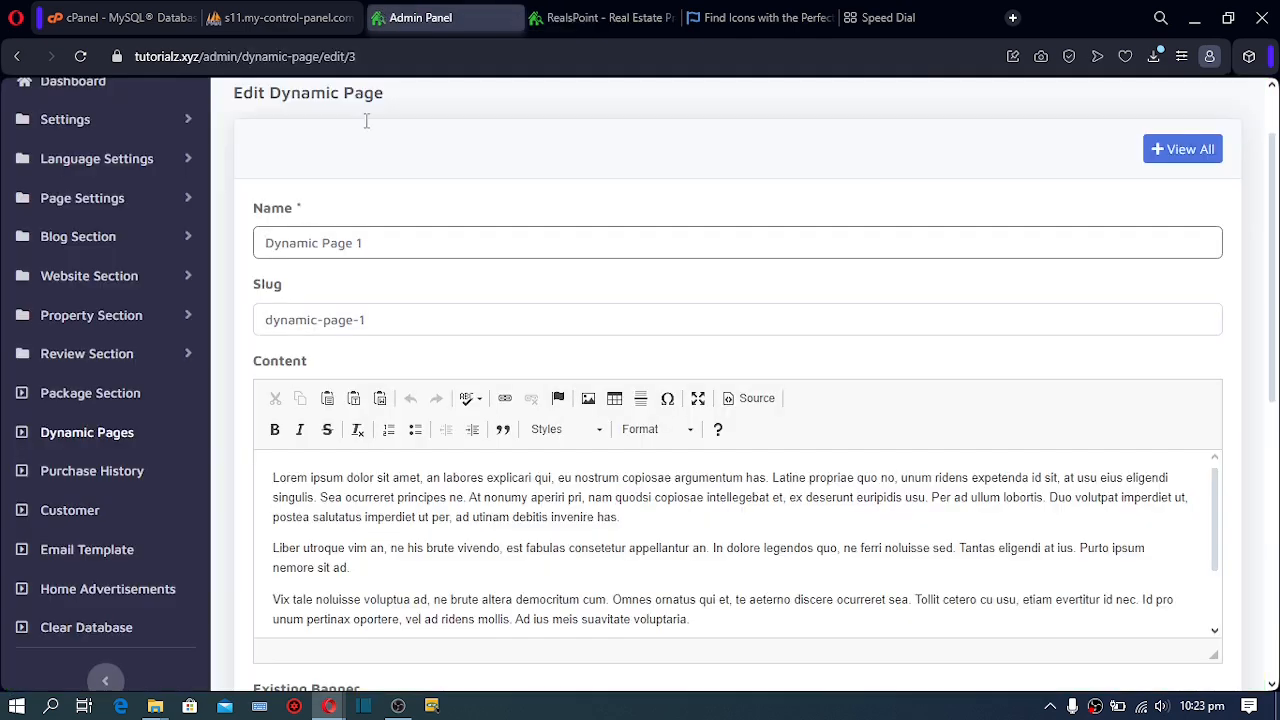
click(1175, 157)
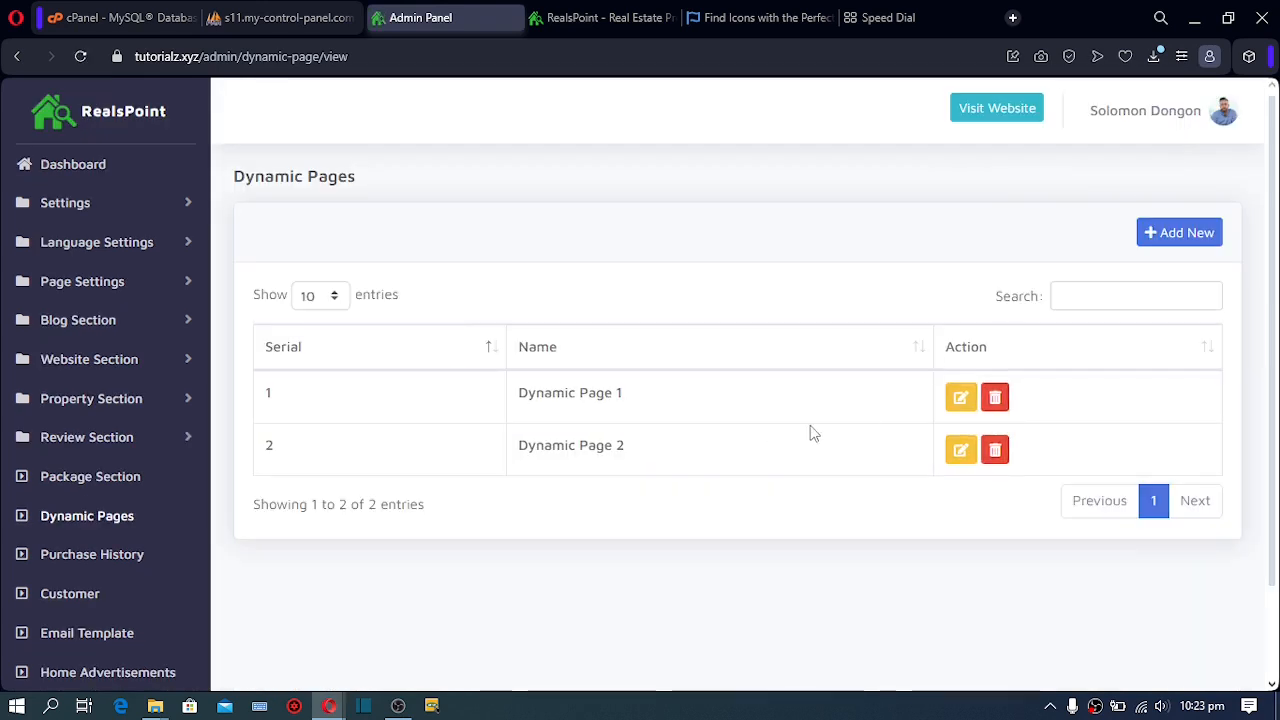
Delete Dynamic Page 1 and Dynamic Page 2, confirming each deletion
click(1008, 403)
click(724, 158)
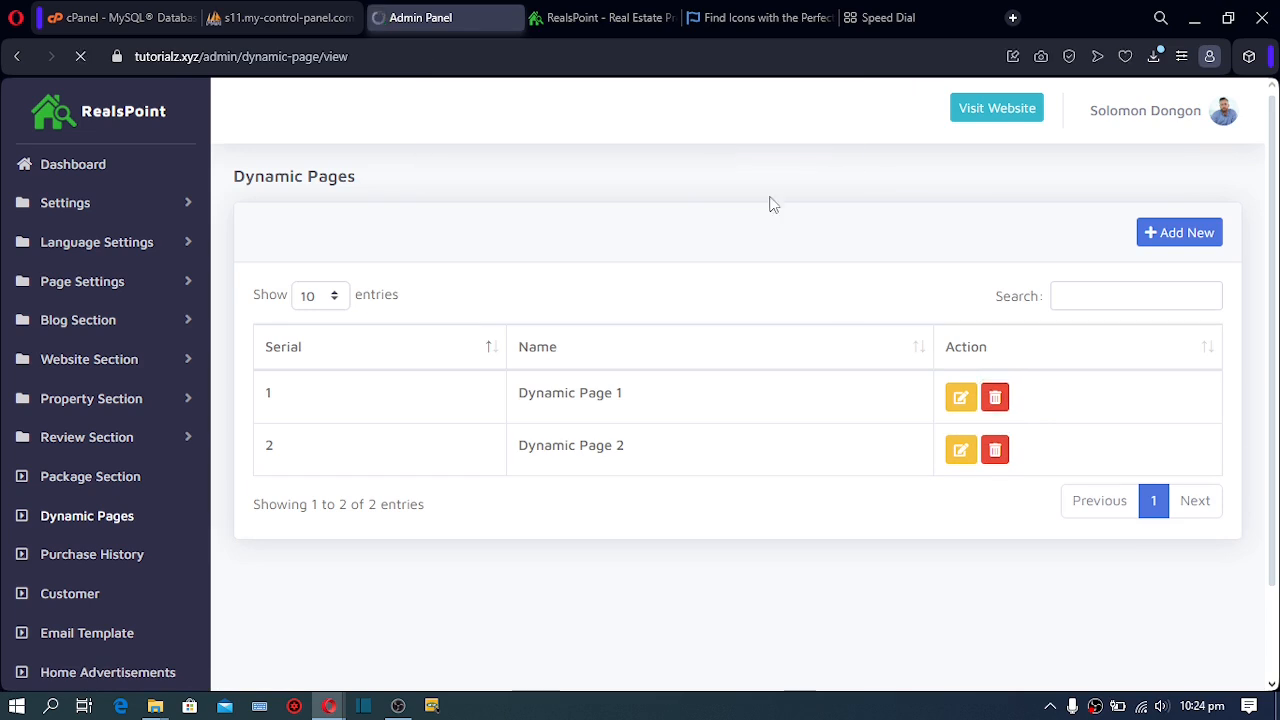
click(990, 410)
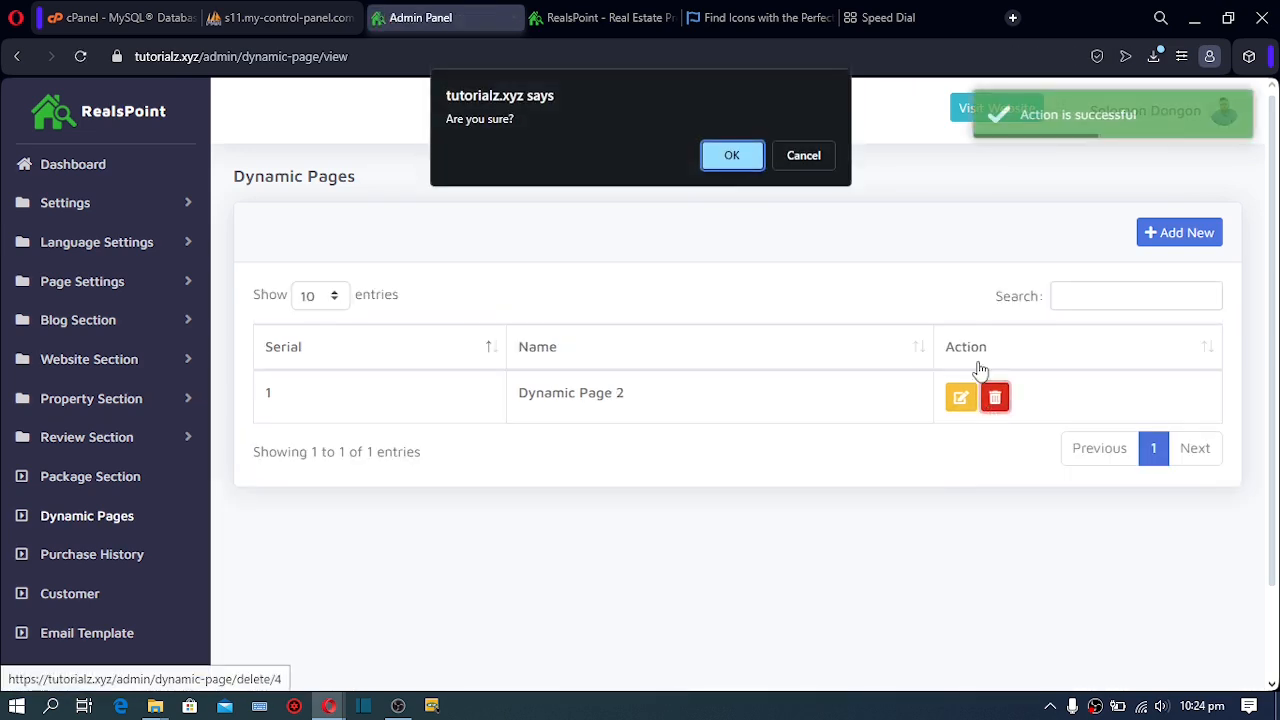
click(737, 157)
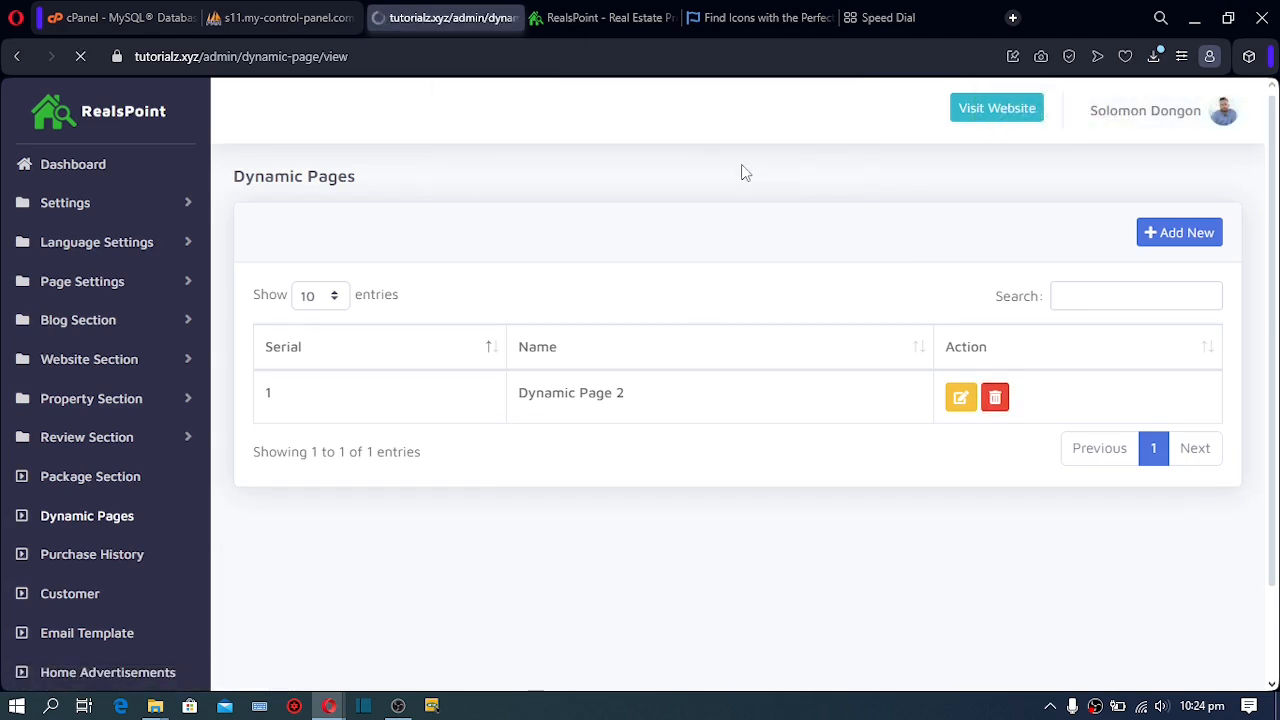
Reload the RealsPoint website tab to check the deletions, then return to the admin panel
click(606, 18)
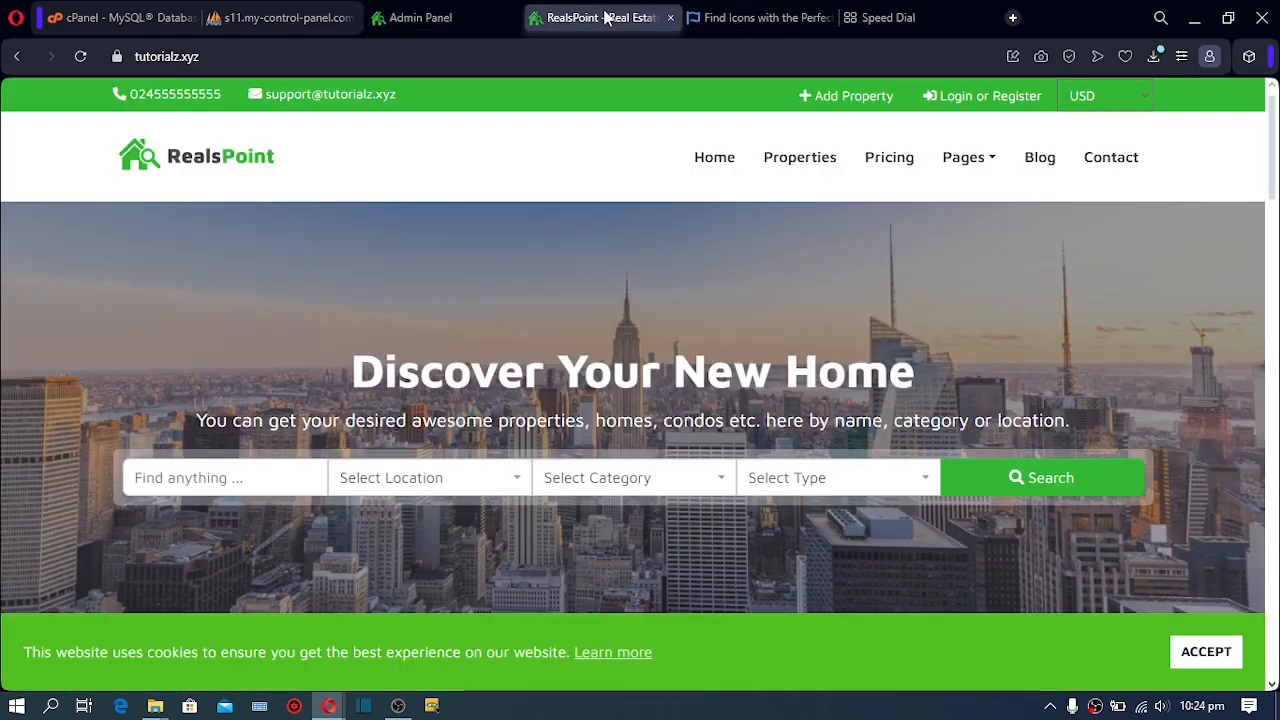
key(F5)
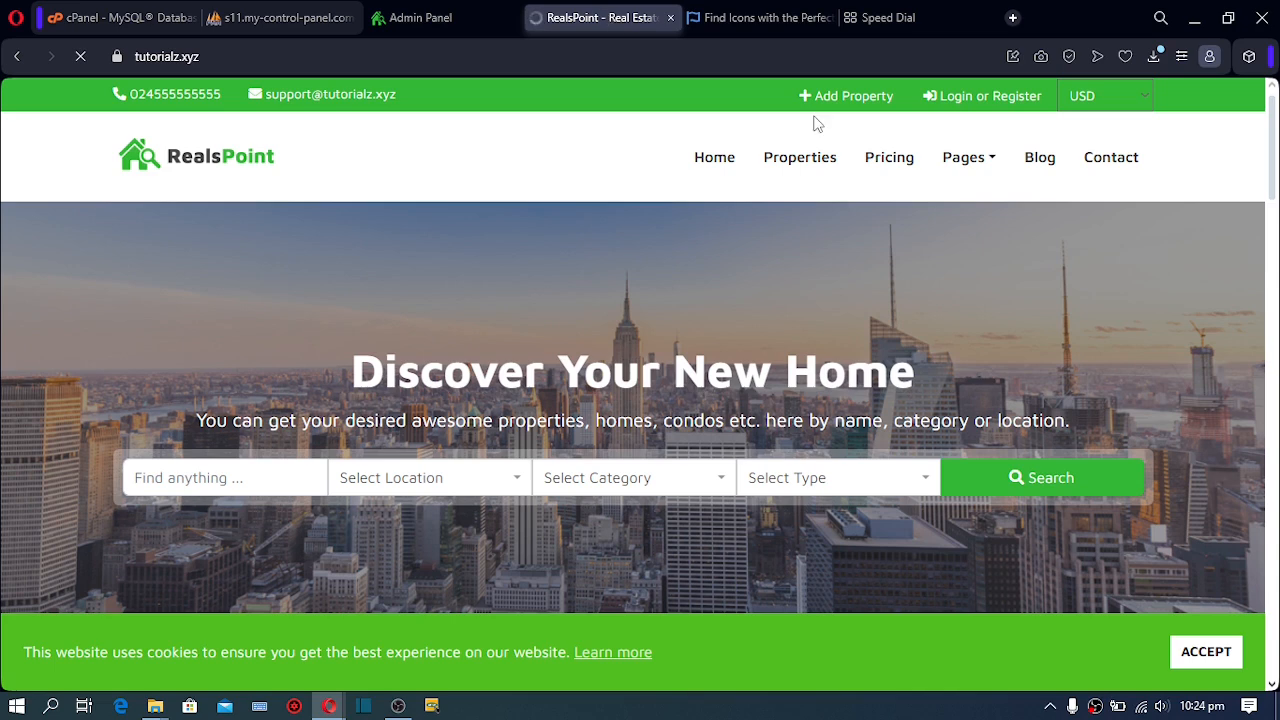
mouse_move(975, 230)
click(449, 17)
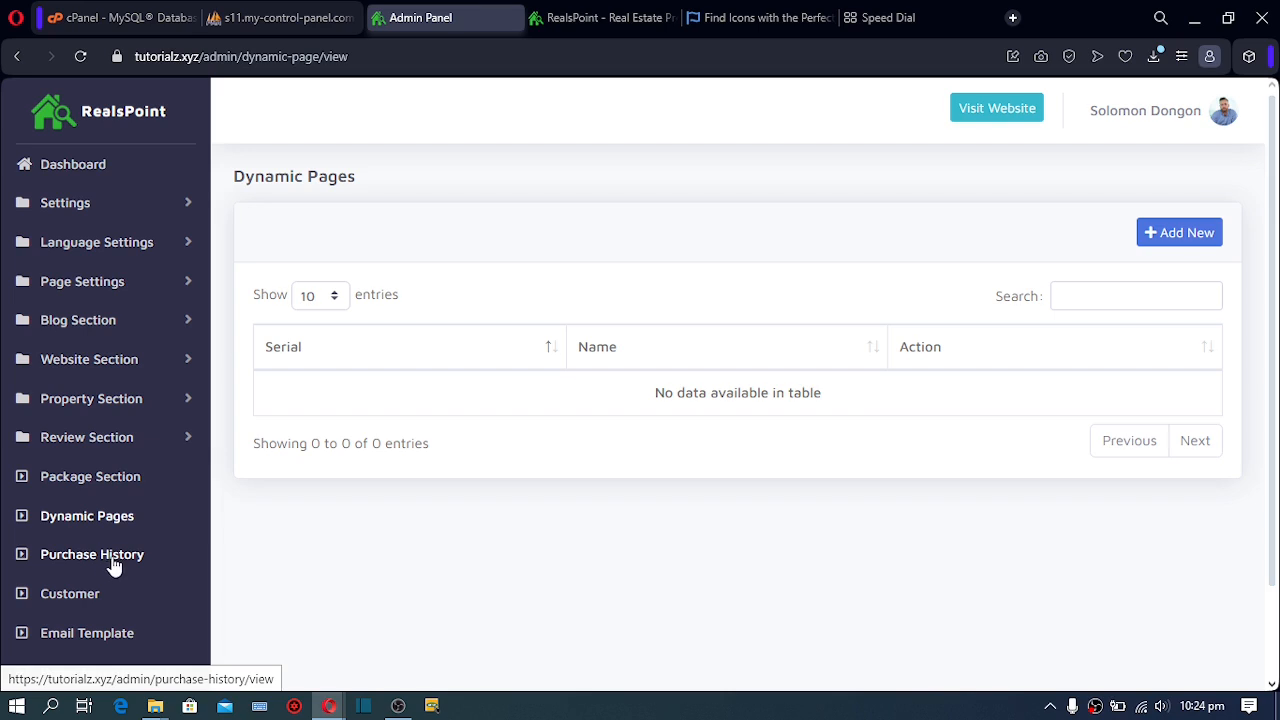
Review the first customer's Details profile in the Customer list, then show the Email Template list
click(90, 598)
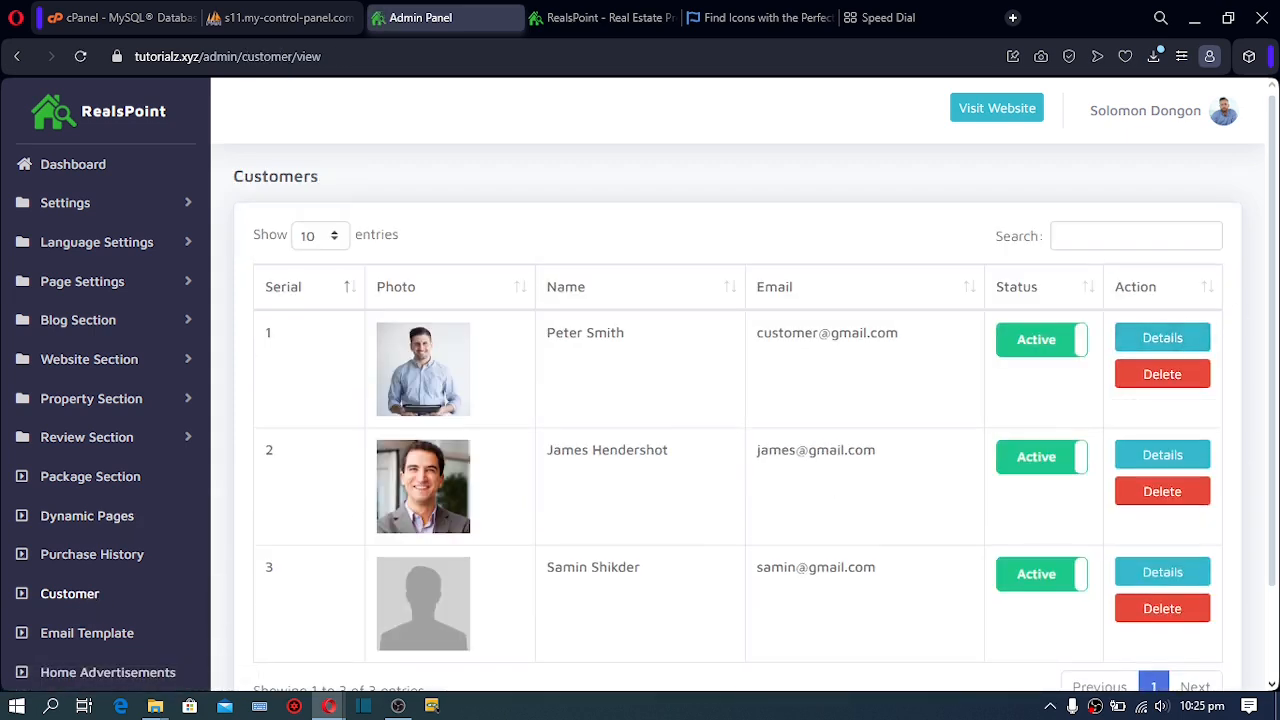
scroll(1276, 268, down, 2)
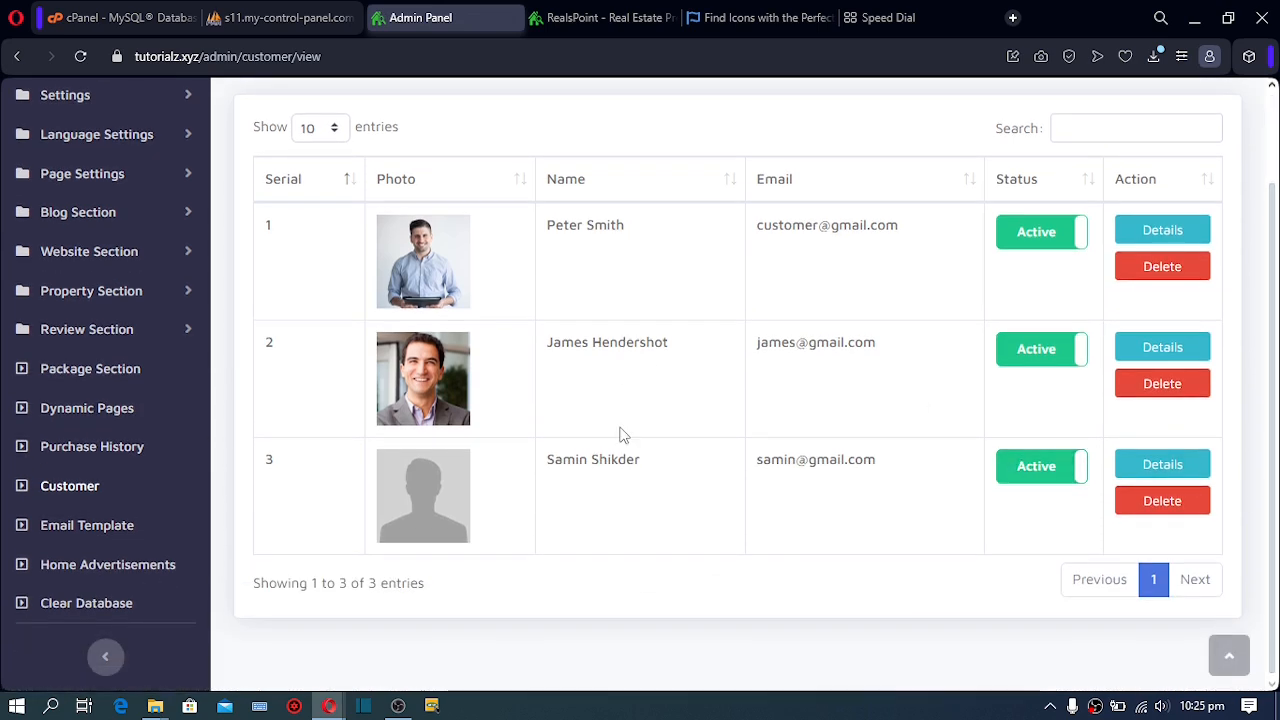
click(1157, 232)
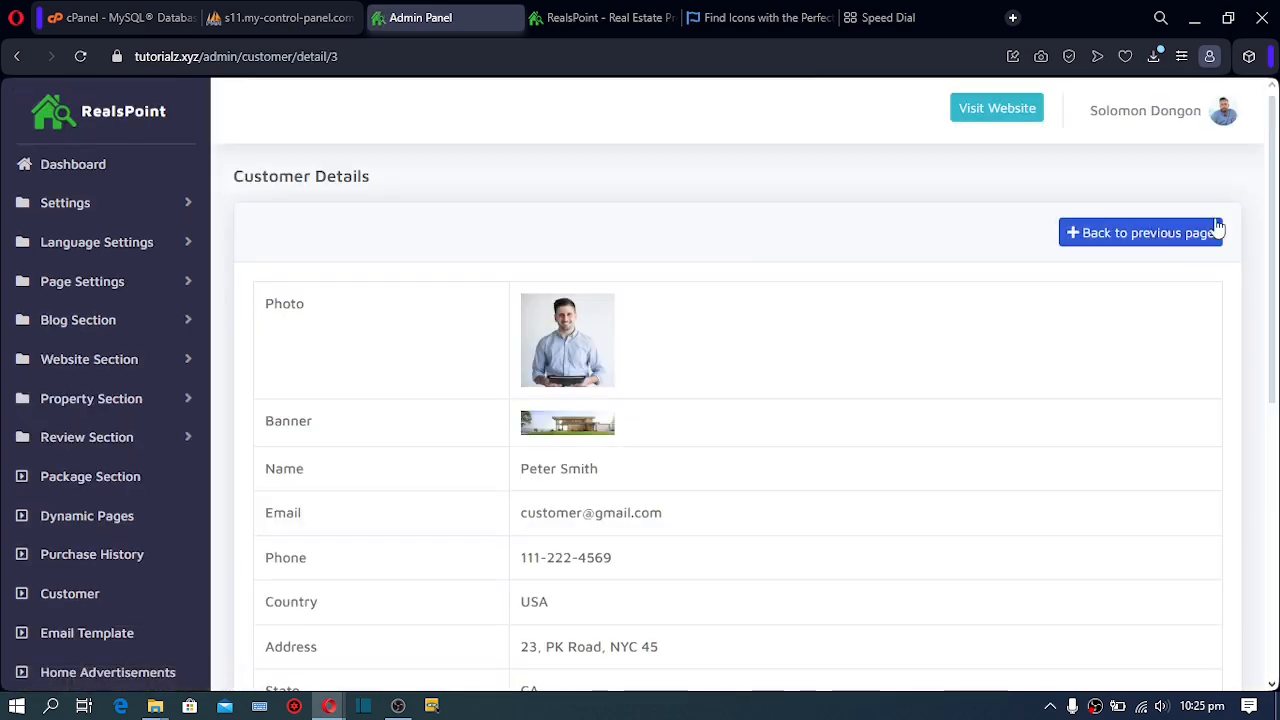
scroll(1274, 228, down, 3)
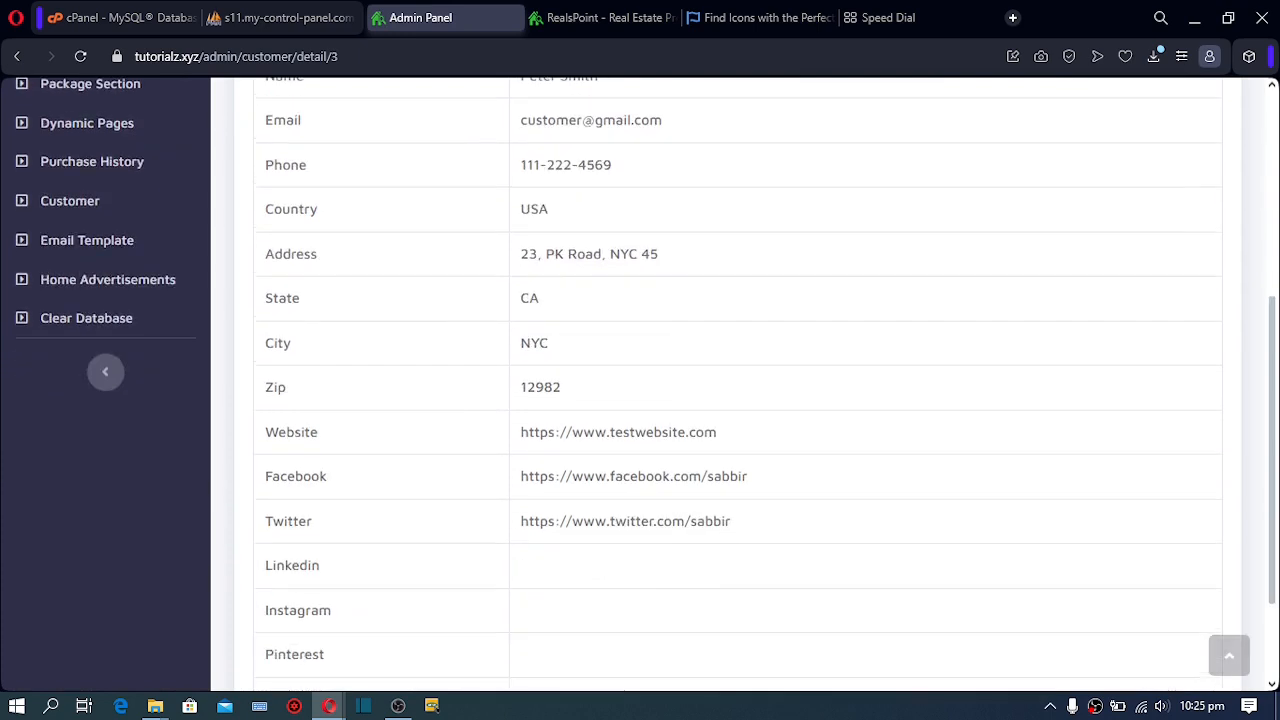
scroll(94, 606, up, 3)
click(88, 612)
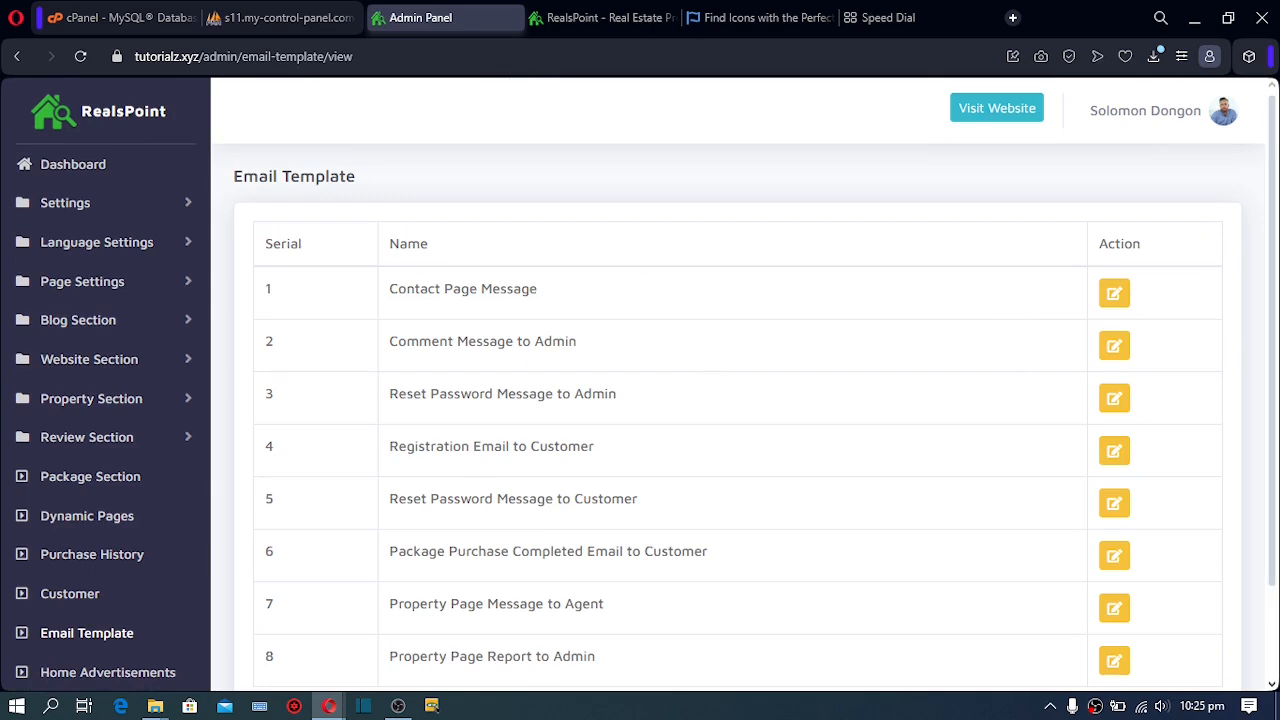
scroll(1272, 340, down, 1)
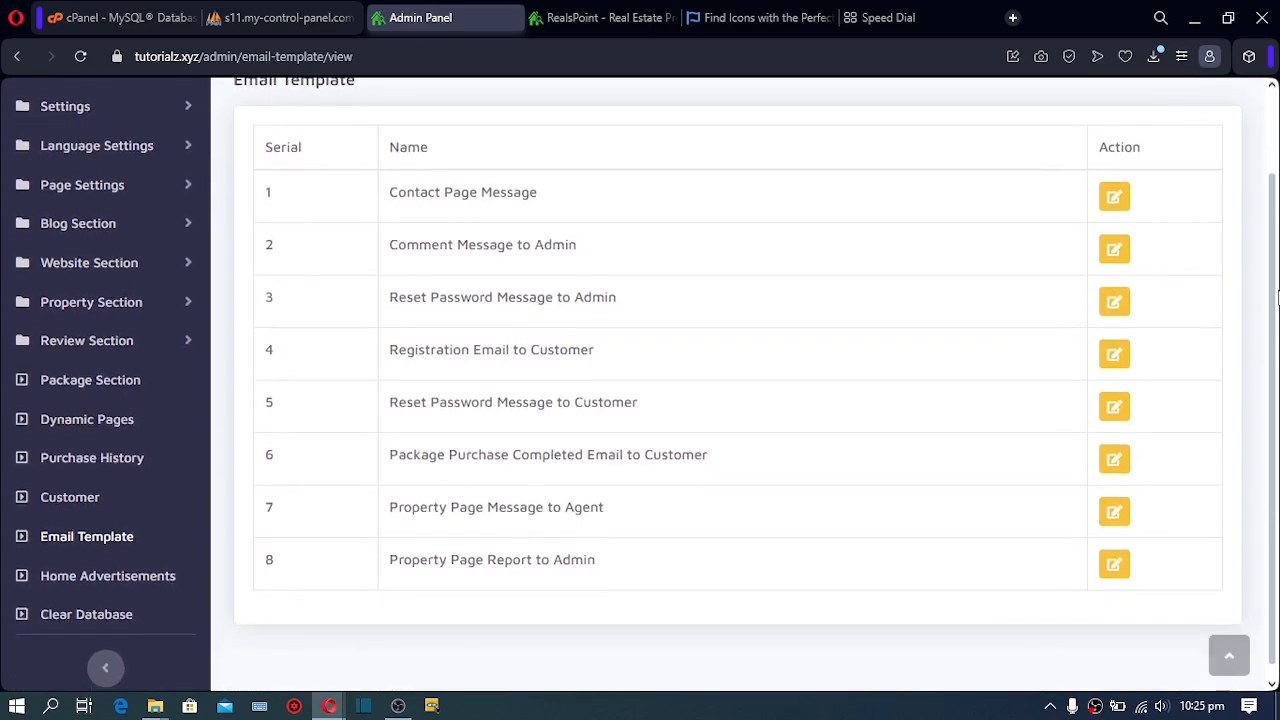
scroll(495, 540, down, 1)
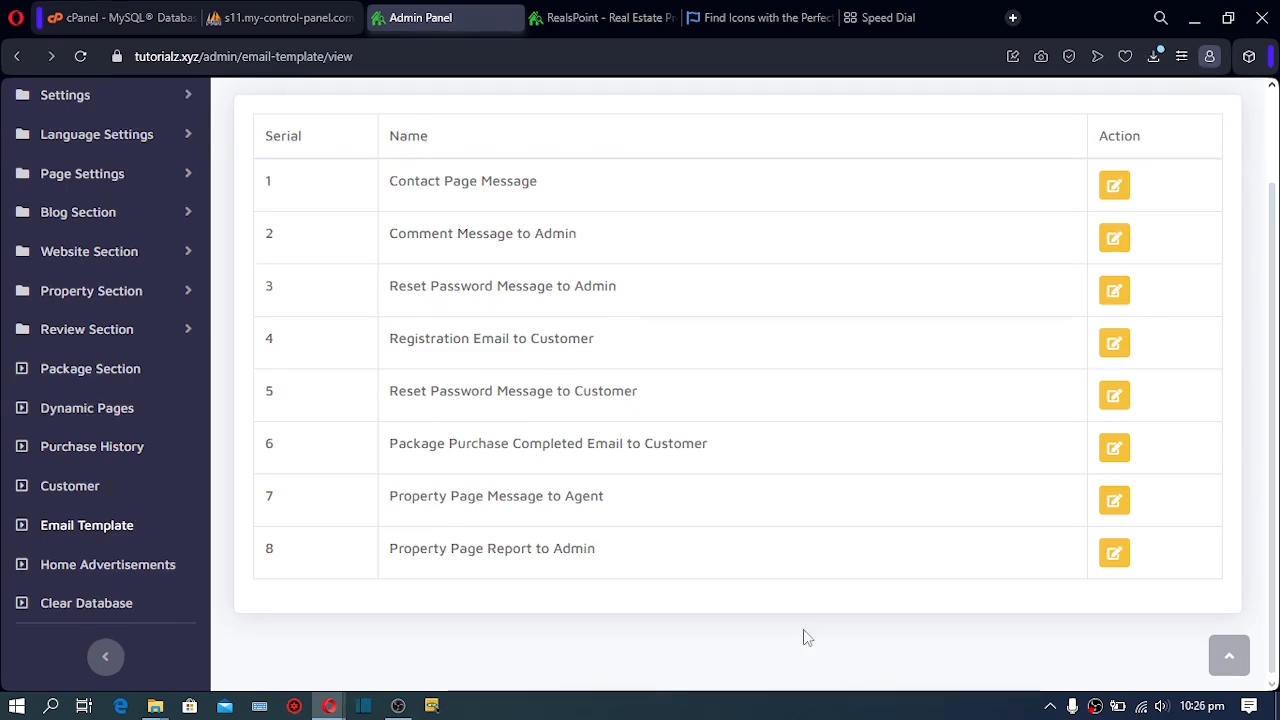
Show Home Advertisements and scroll down to the Above Location banner section
click(101, 569)
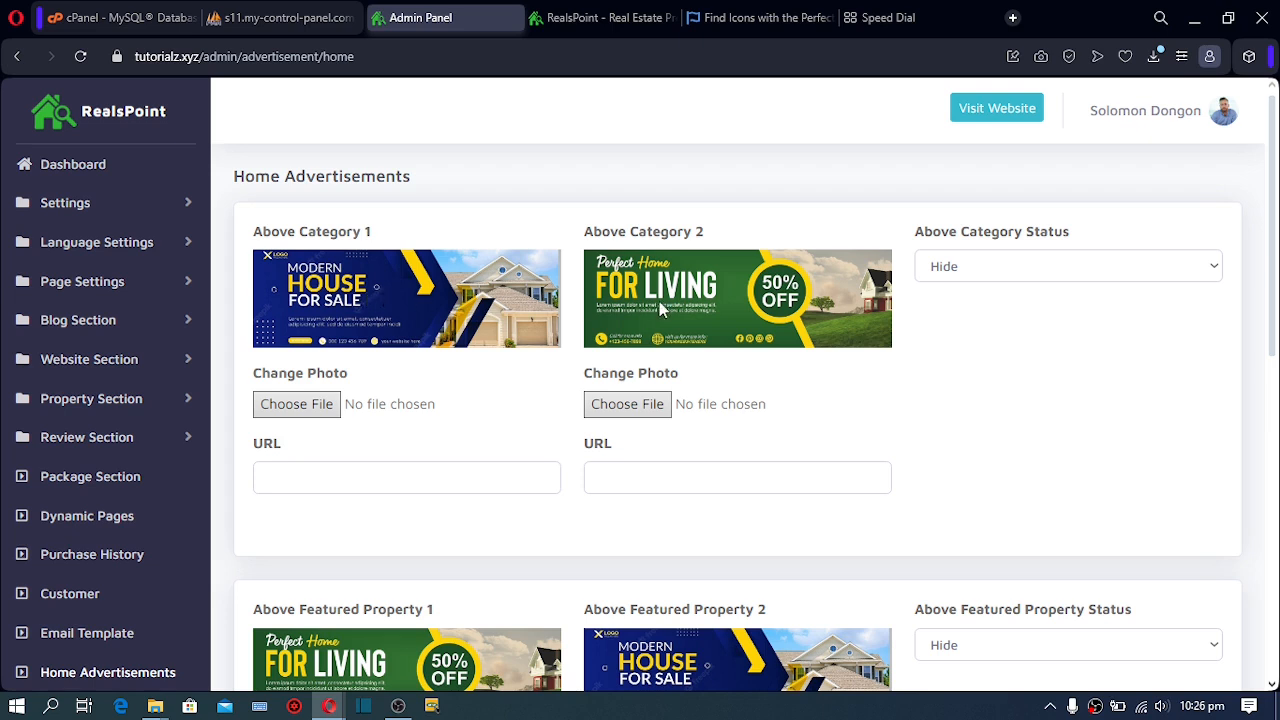
drag(1274, 284, 1276, 598)
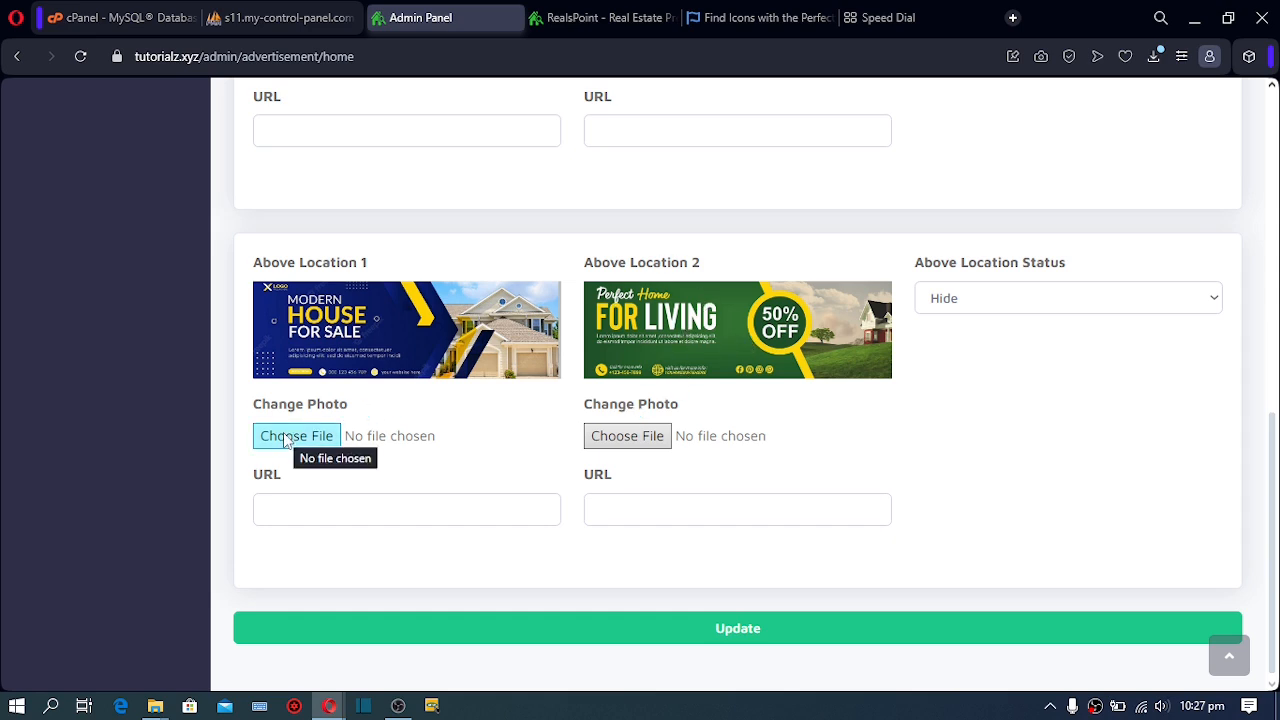
Save the Above Location 1 'Modern House for Sale' banner image to Downloads and show its folder
right_click(368, 317)
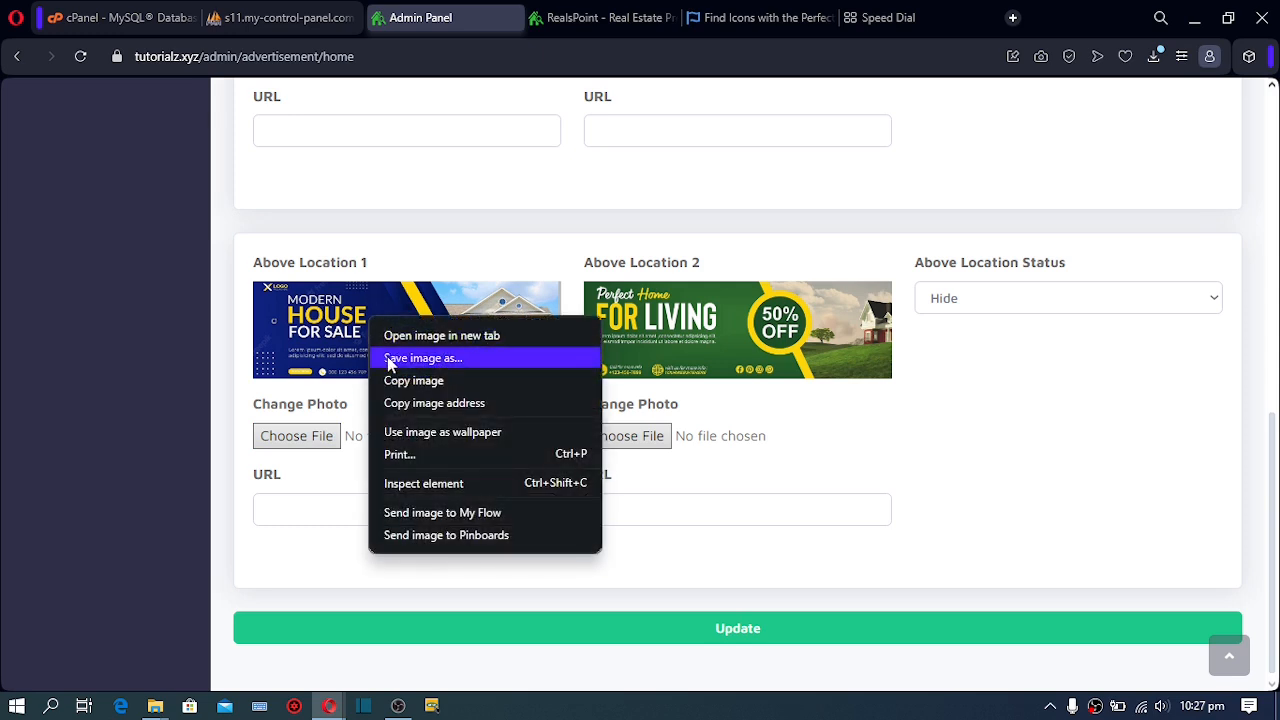
click(389, 360)
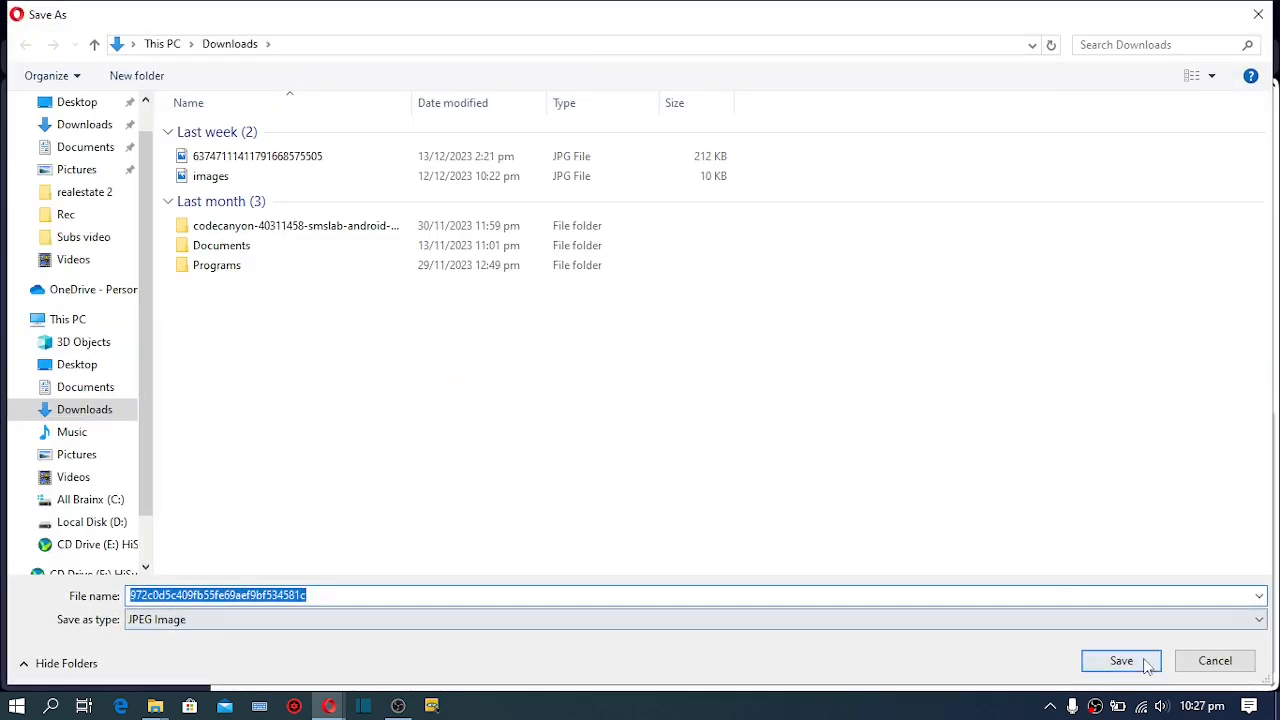
click(1141, 664)
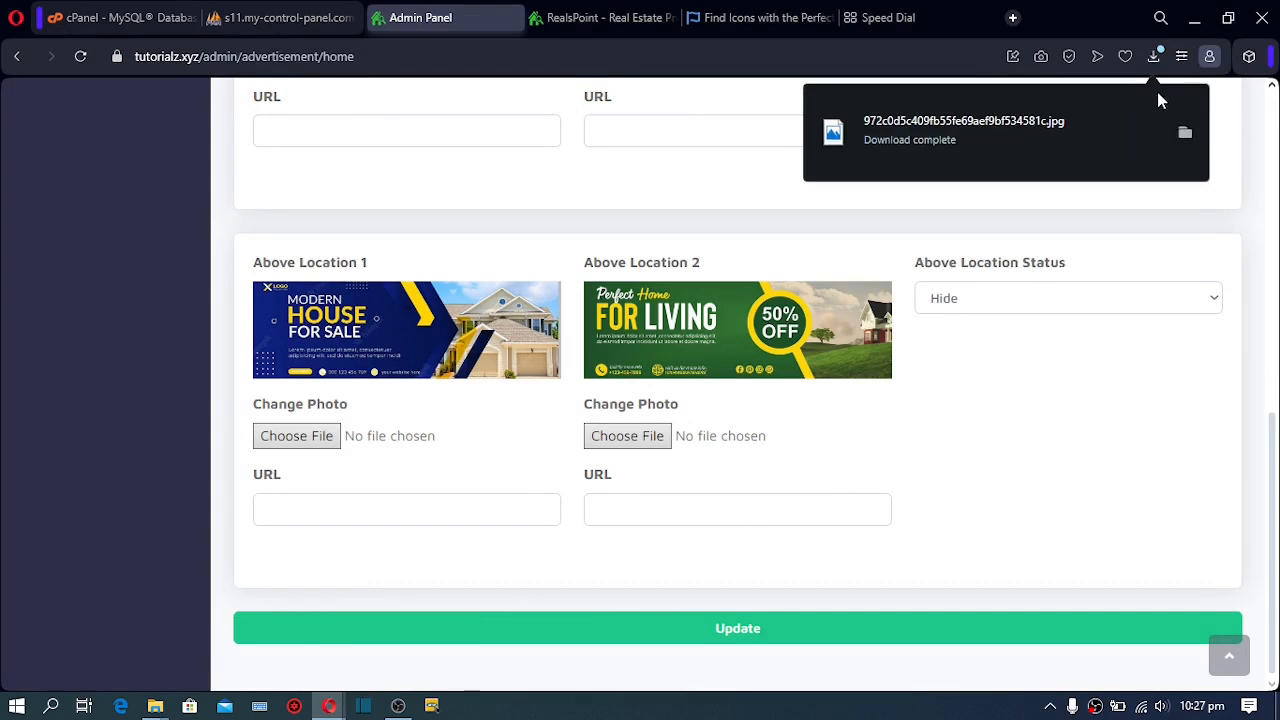
click(1184, 132)
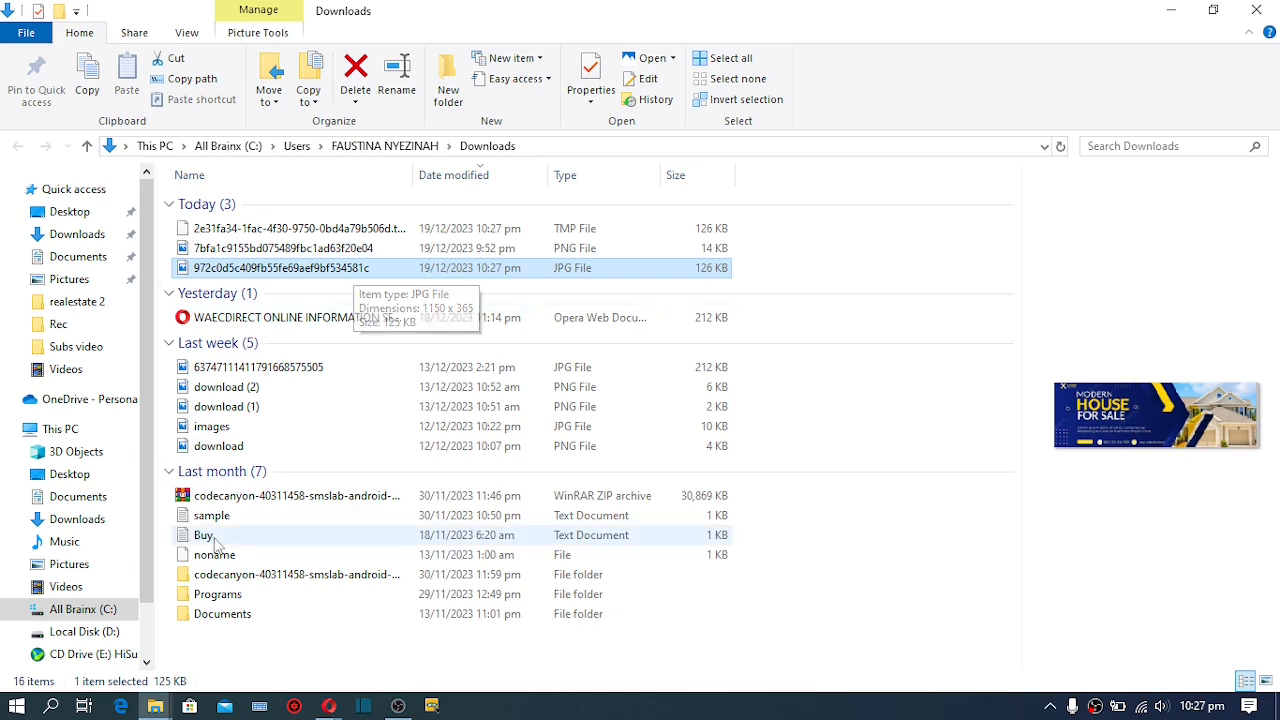
Check the saved banner JPG in Downloads, then return to the Admin Panel Opera window
mouse_move(328, 708)
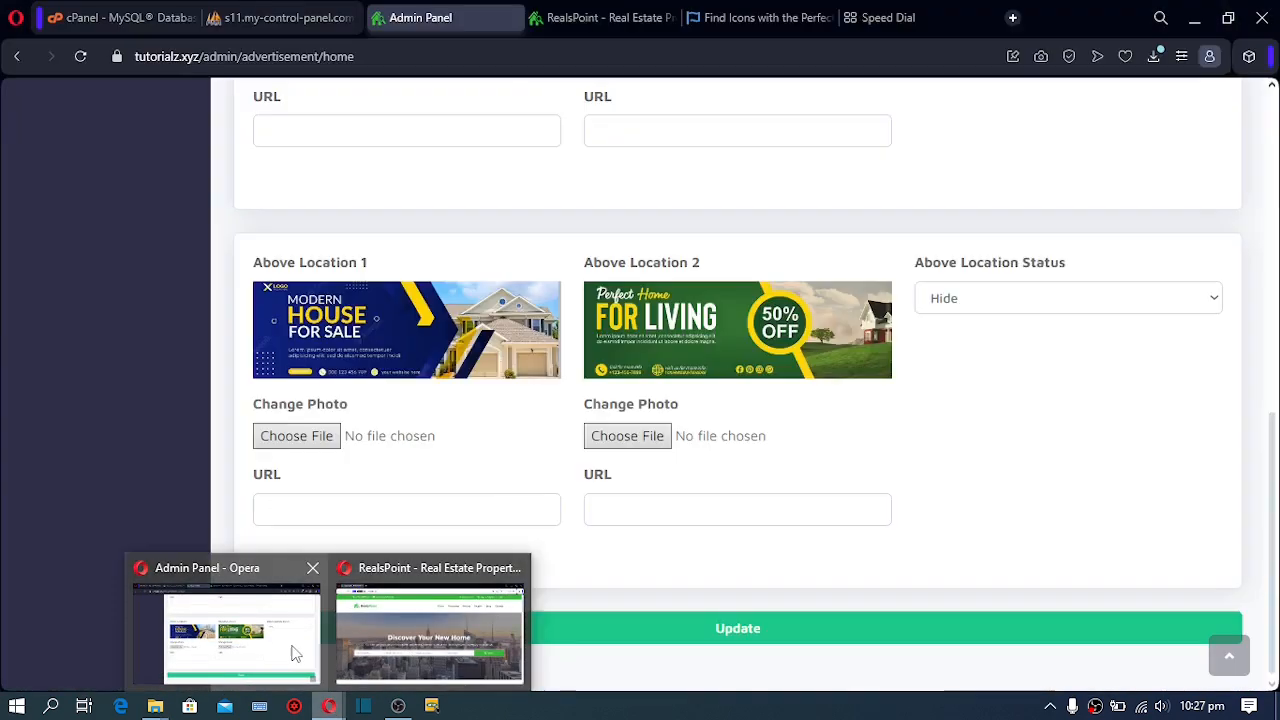
click(288, 649)
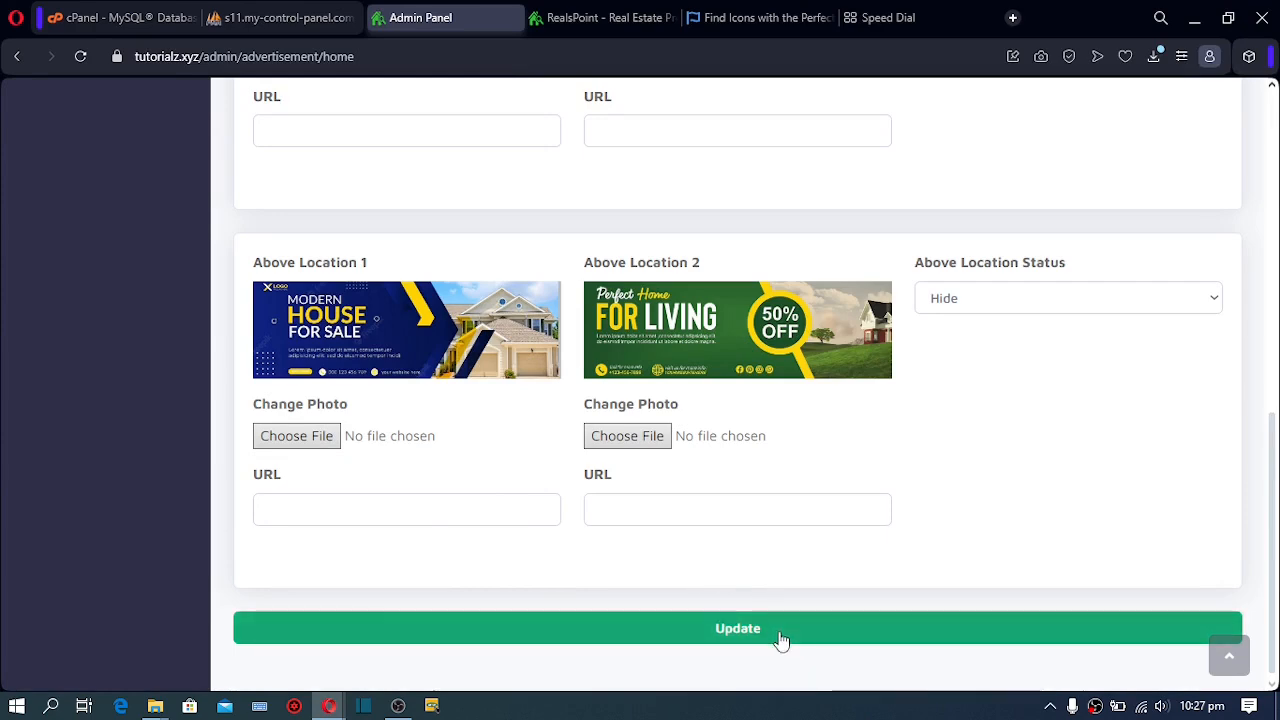
Close the RealsPoint website, icon search, Speed Dial, s11.my-control-panel.com and cPanel tabs
drag(1275, 550, 1274, 210)
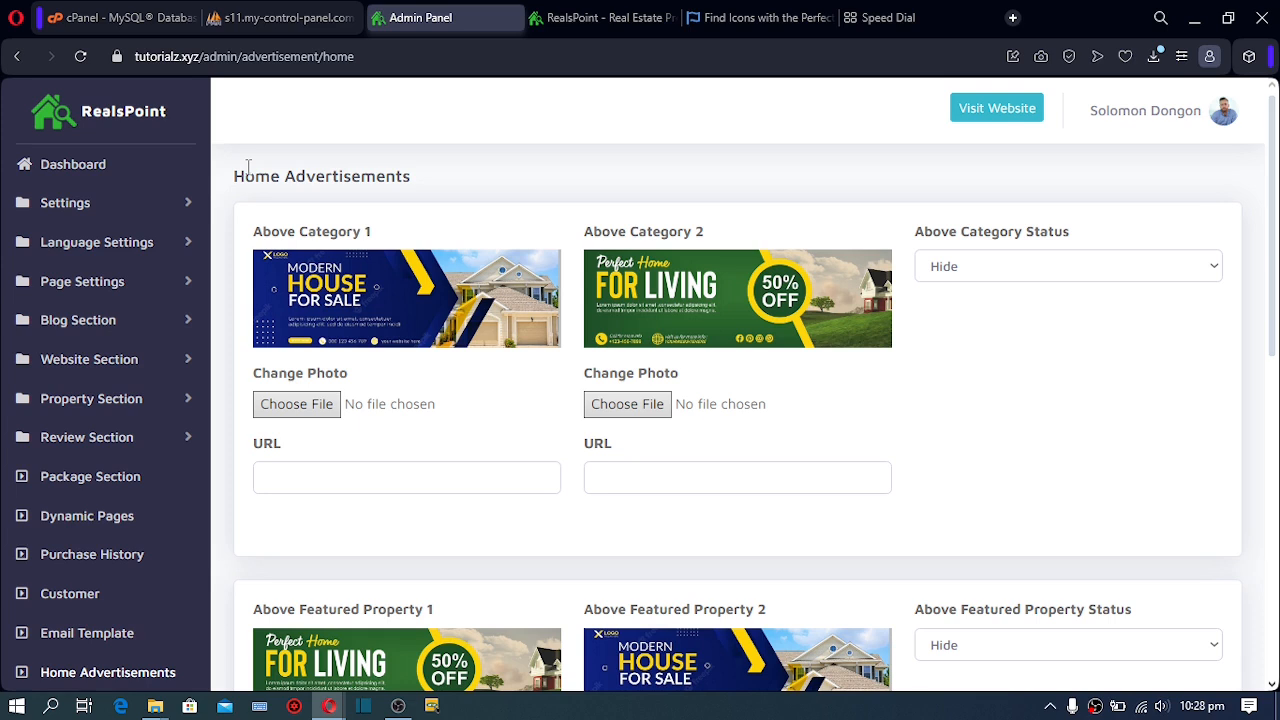
click(670, 18)
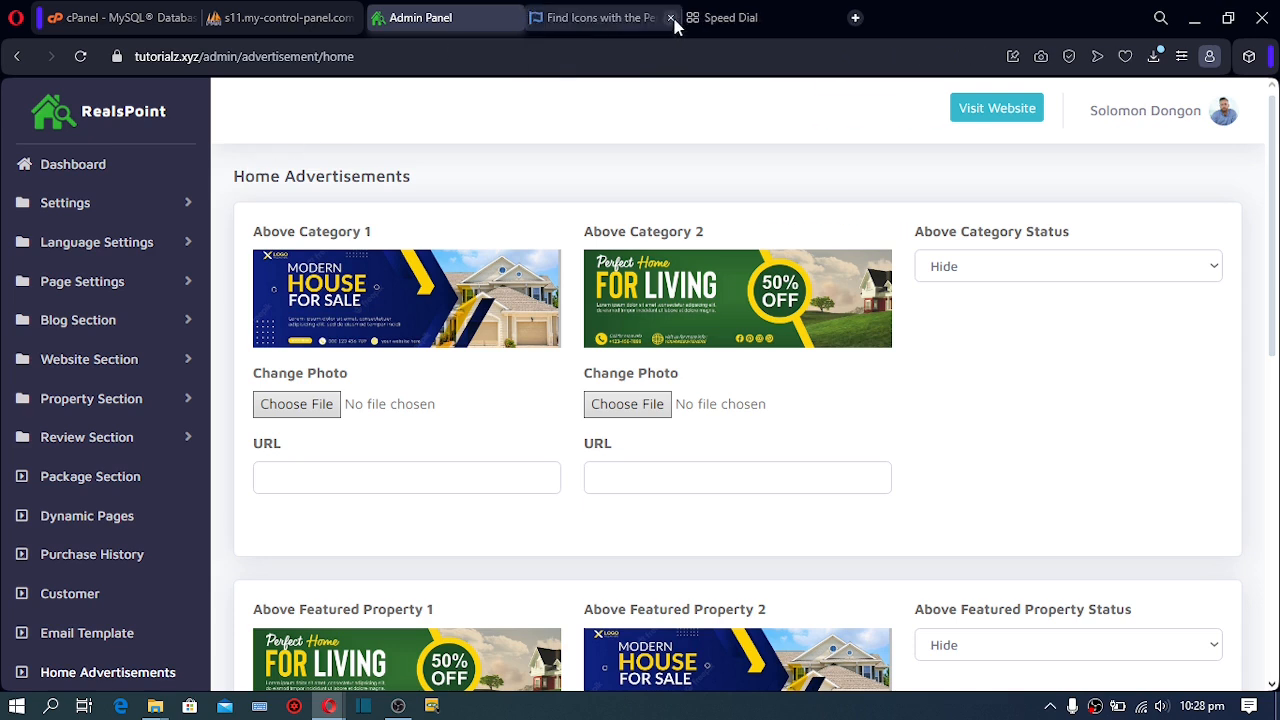
click(672, 19)
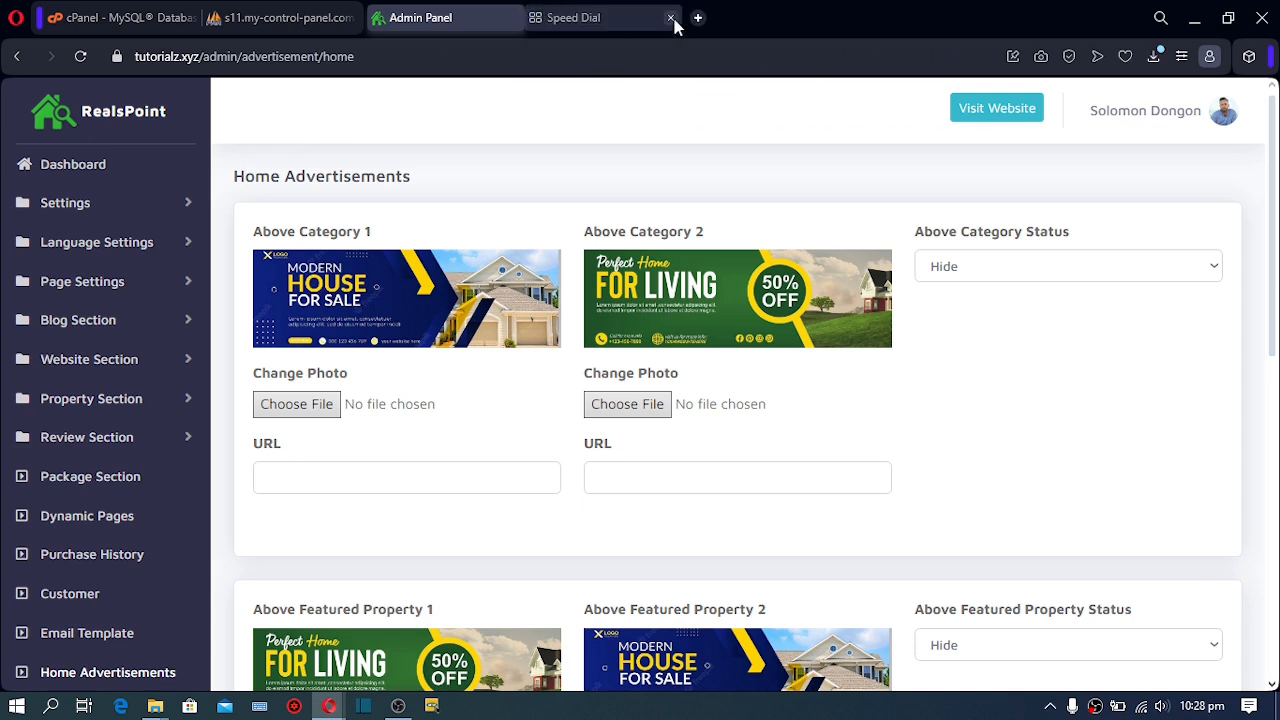
click(671, 19)
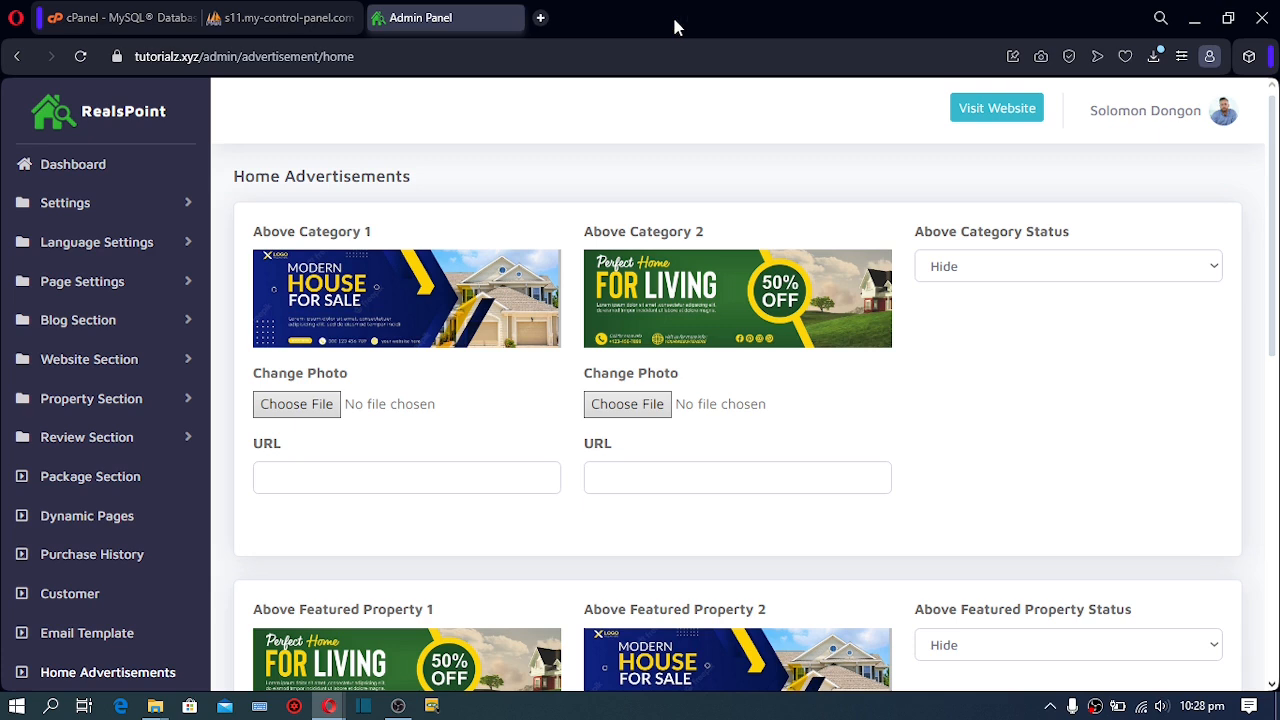
click(356, 18)
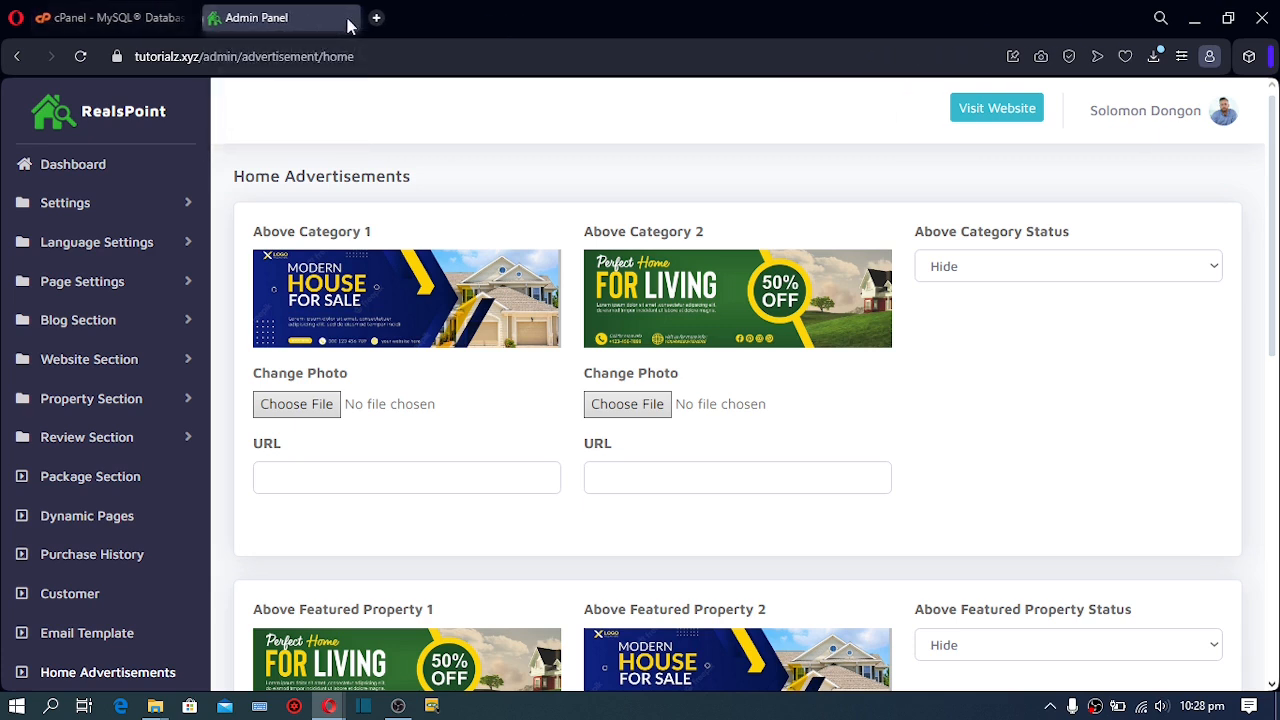
click(174, 18)
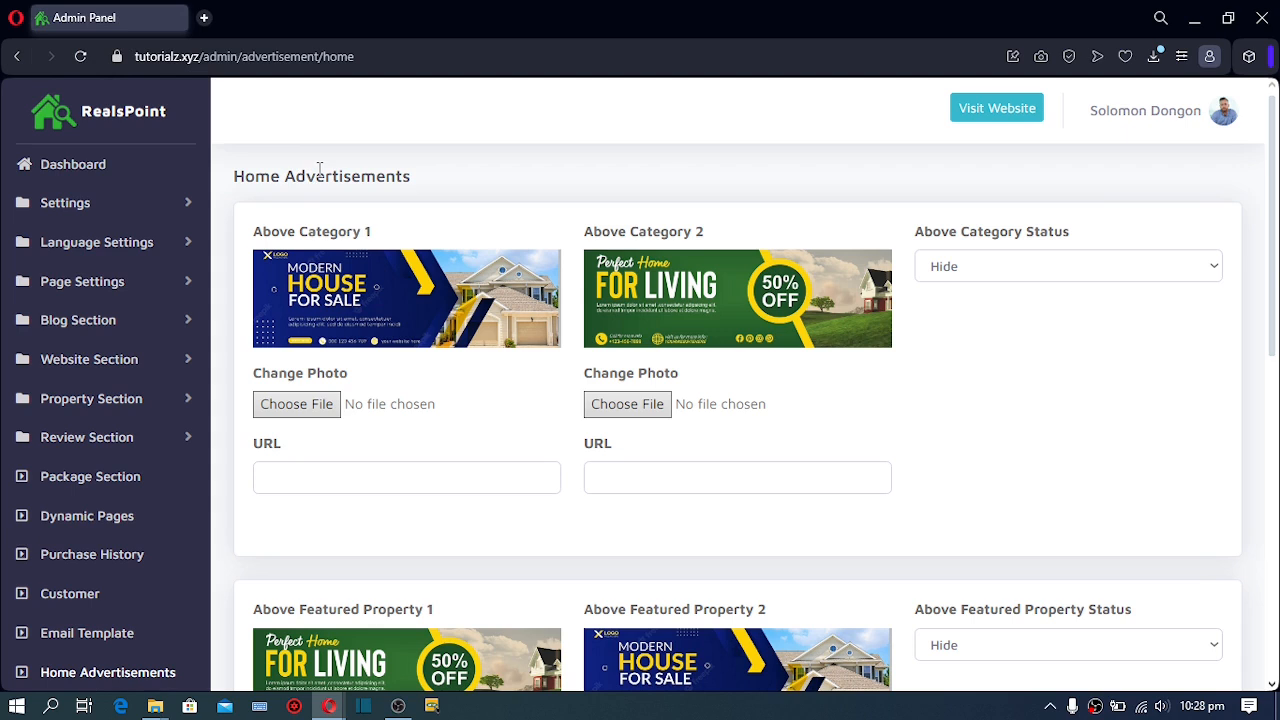